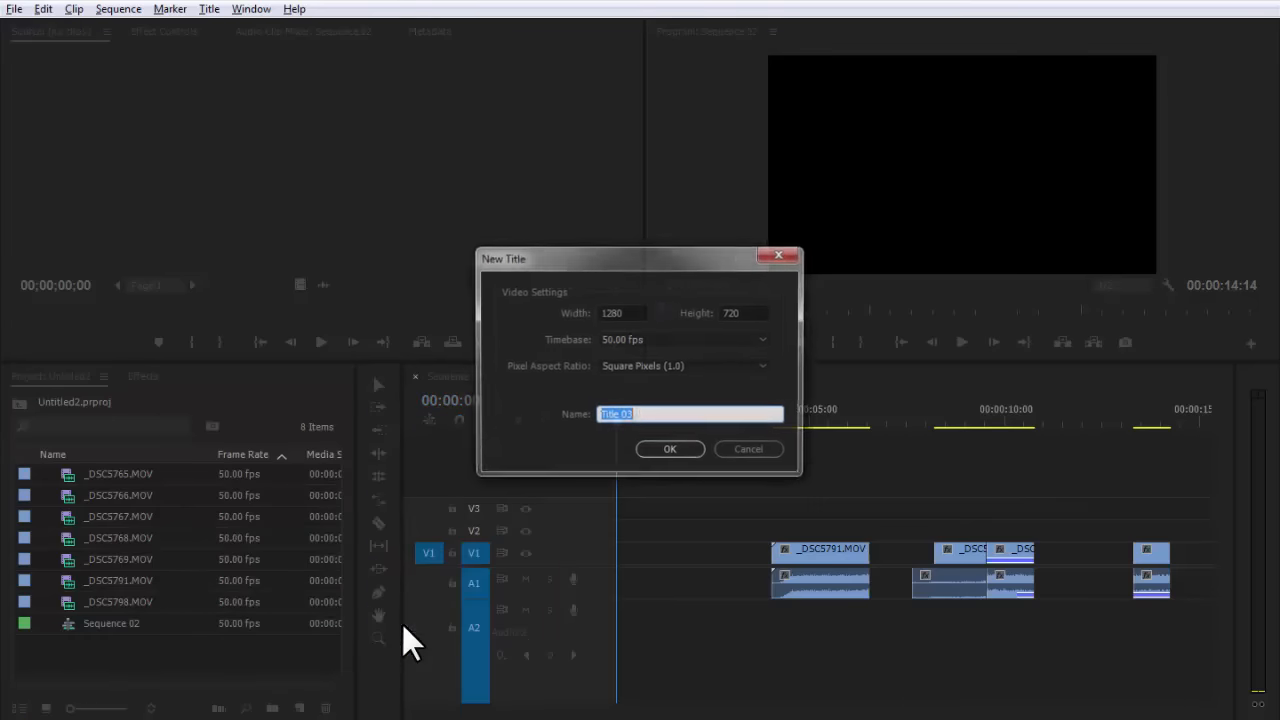
Dismiss the open New Title dialog and start a new default still title.
left_click(747, 452)
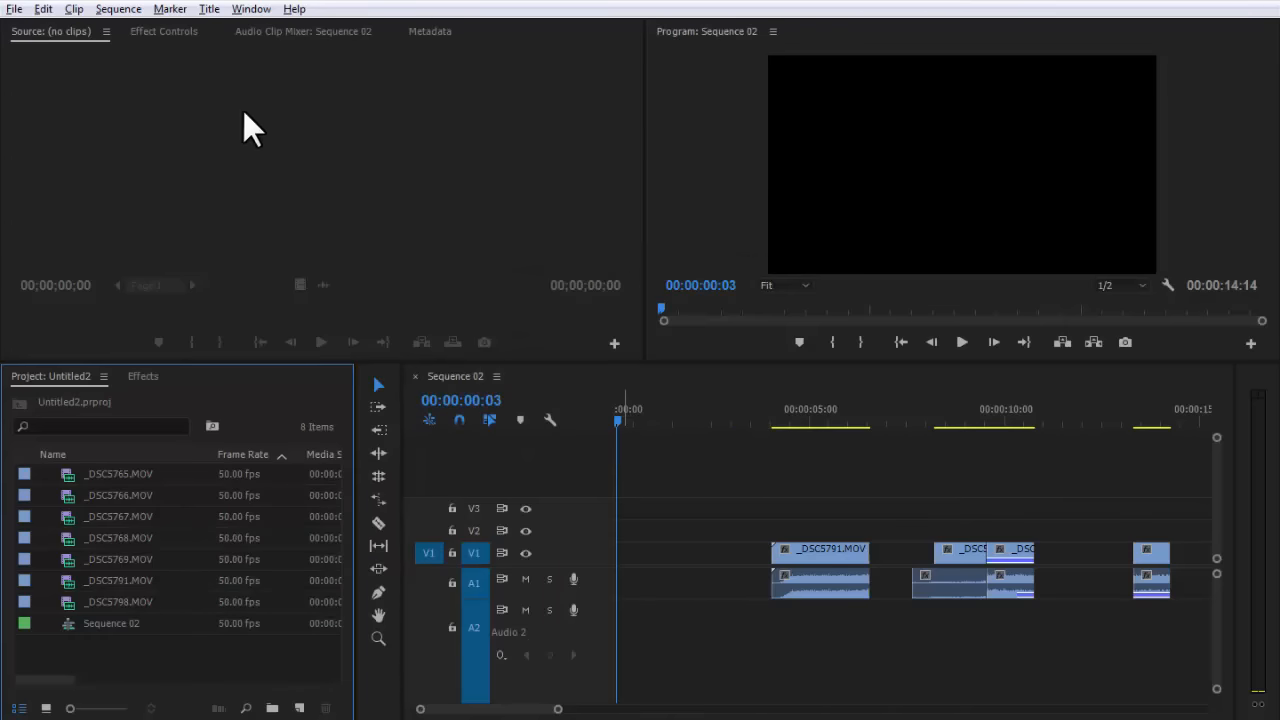
left_click(199, 9)
mouse_move(265, 56)
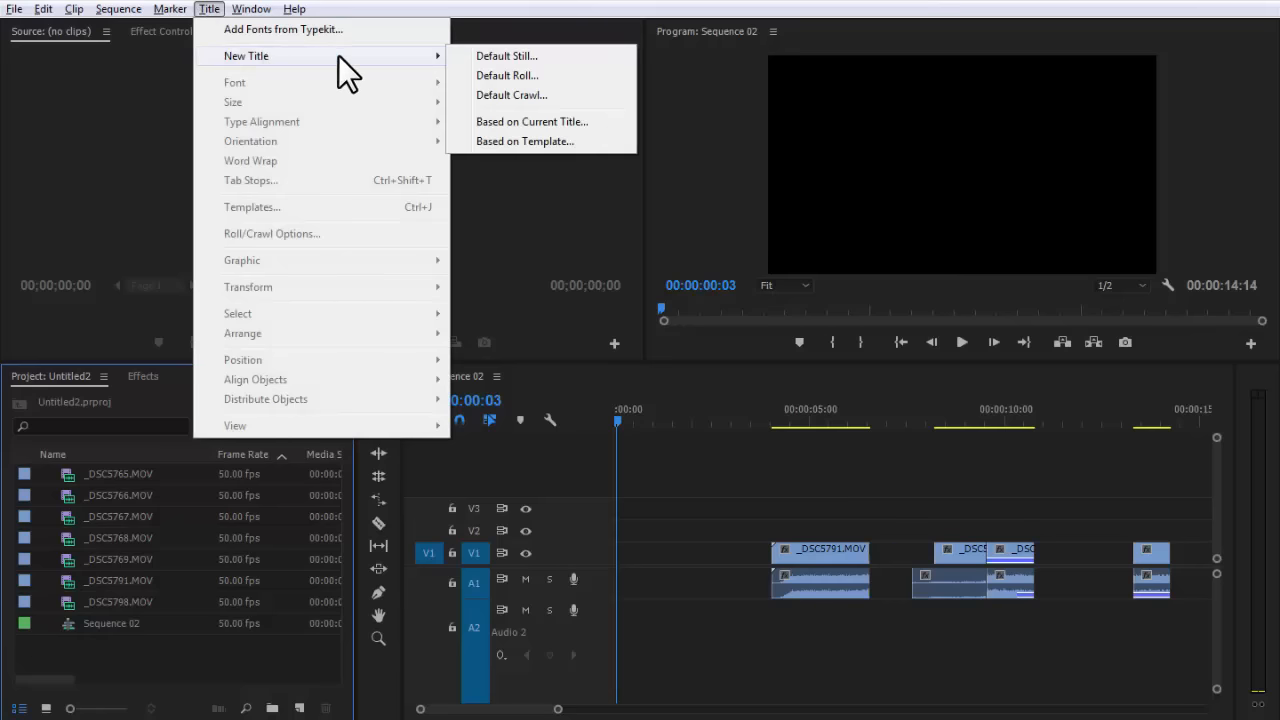
left_click(507, 56)
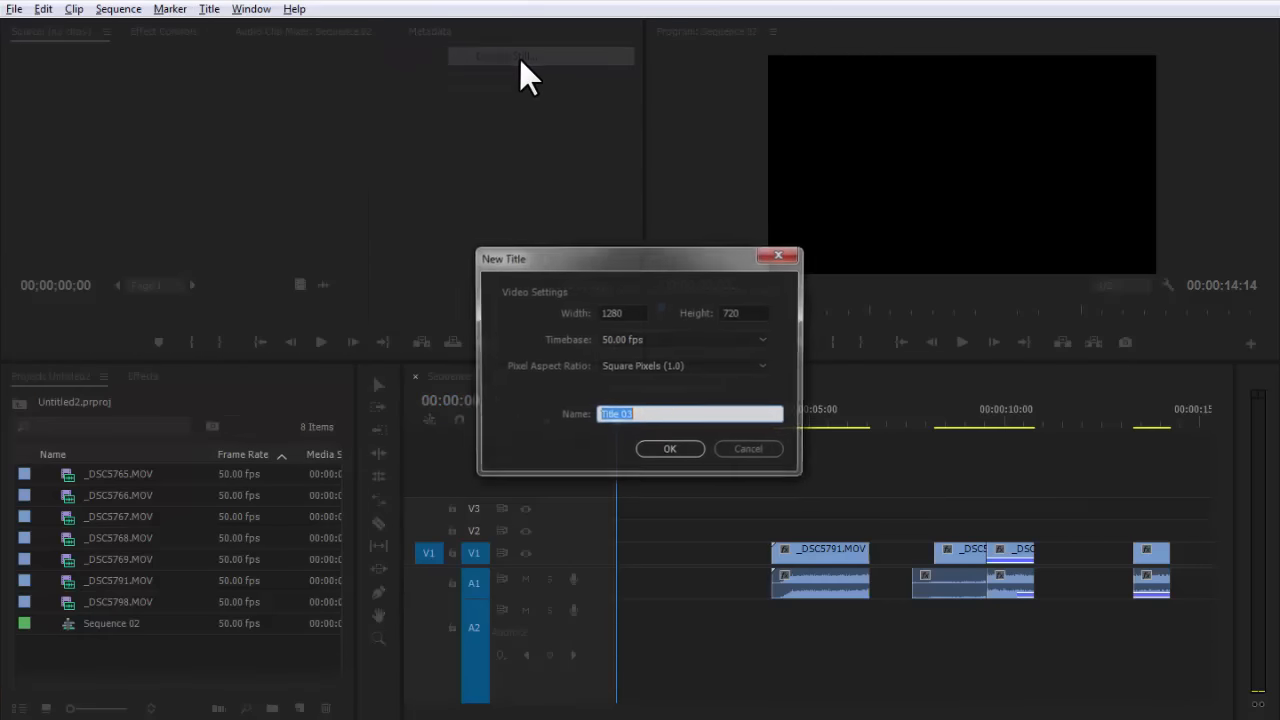
Examine the width, height and timebase settings offered for the new title.
left_click_drag(567, 261, 583, 288)
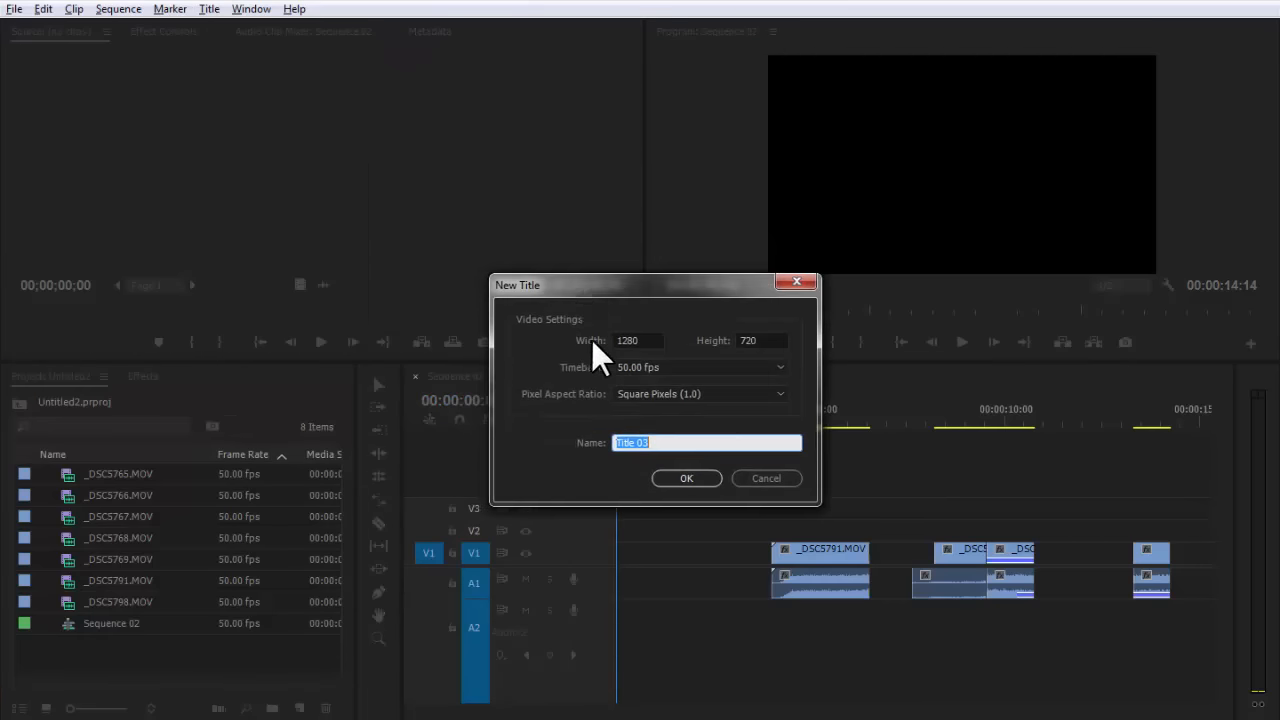
left_click_drag(671, 290, 517, 280)
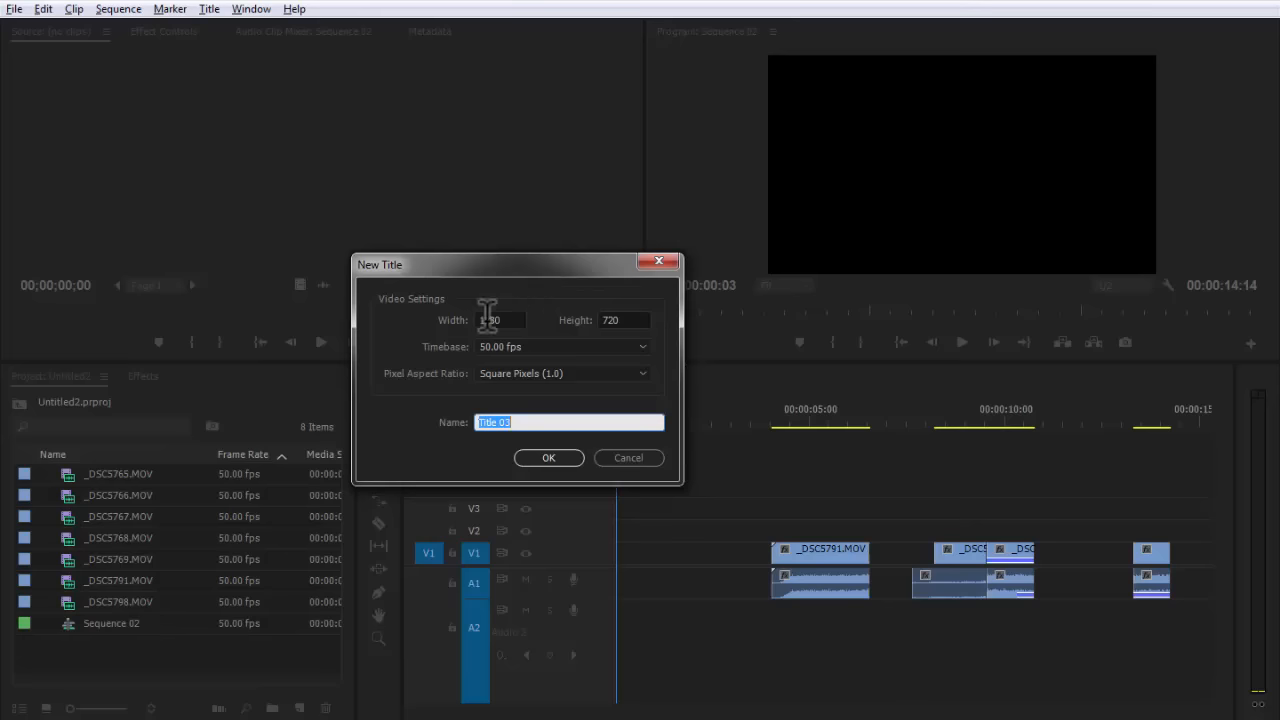
double_click(513, 316)
double_click(631, 318)
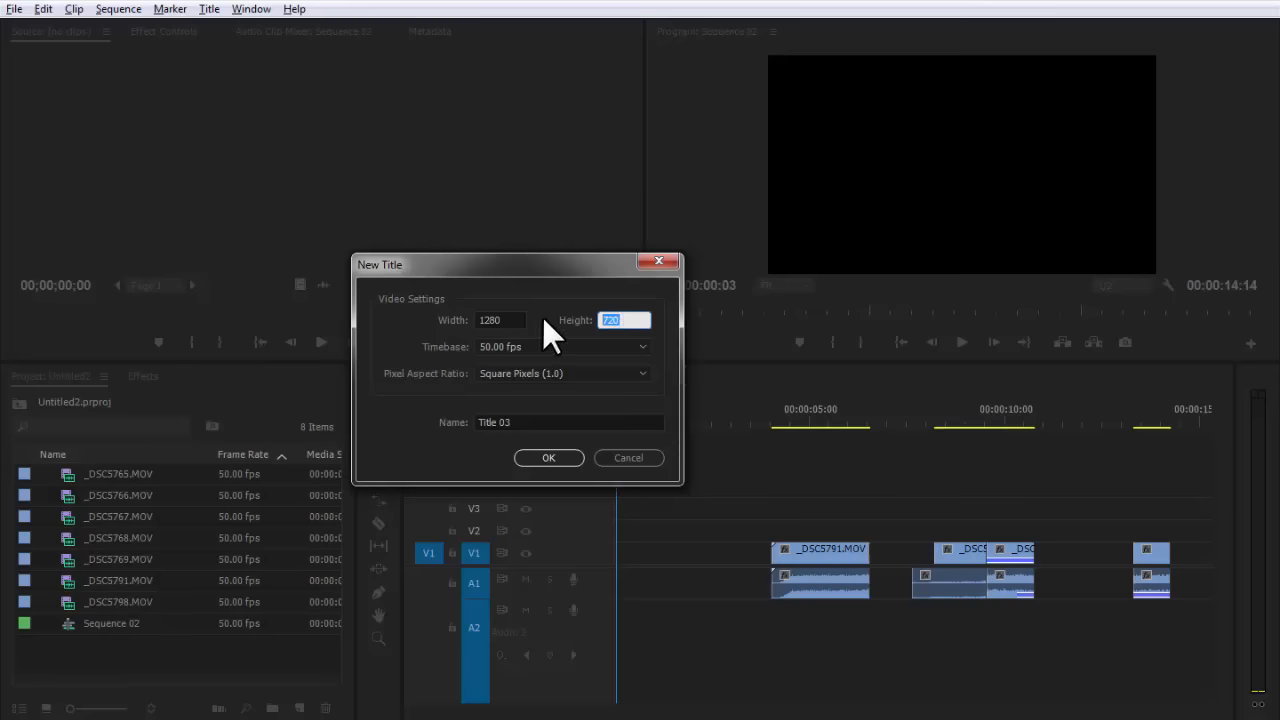
double_click(510, 318)
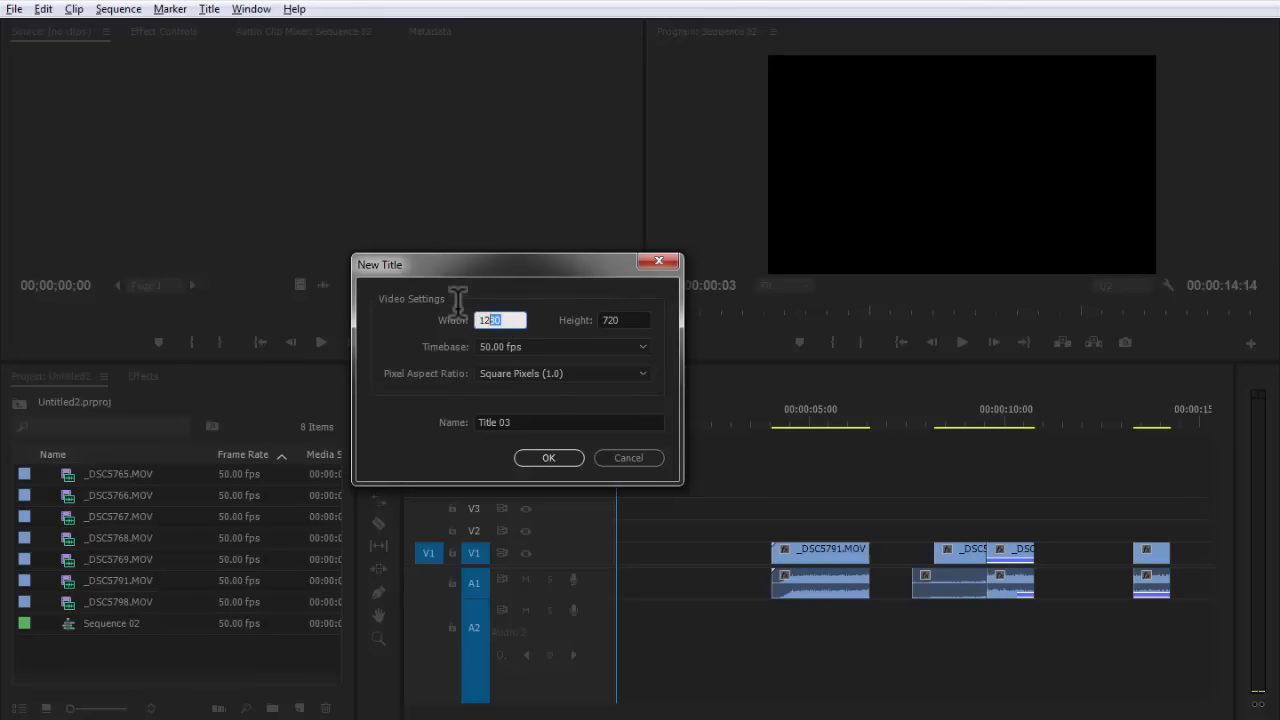
left_click(533, 346)
left_click(528, 346)
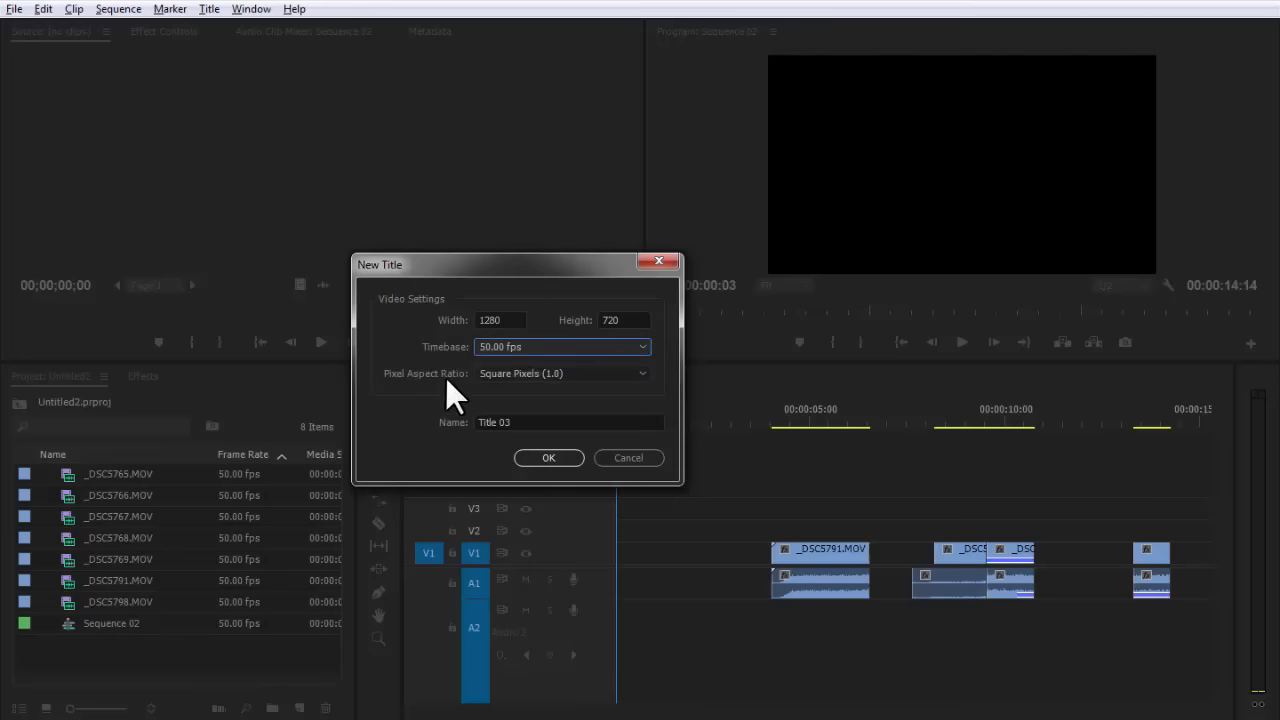
Name the new title Welcome and create it.
left_click(518, 422)
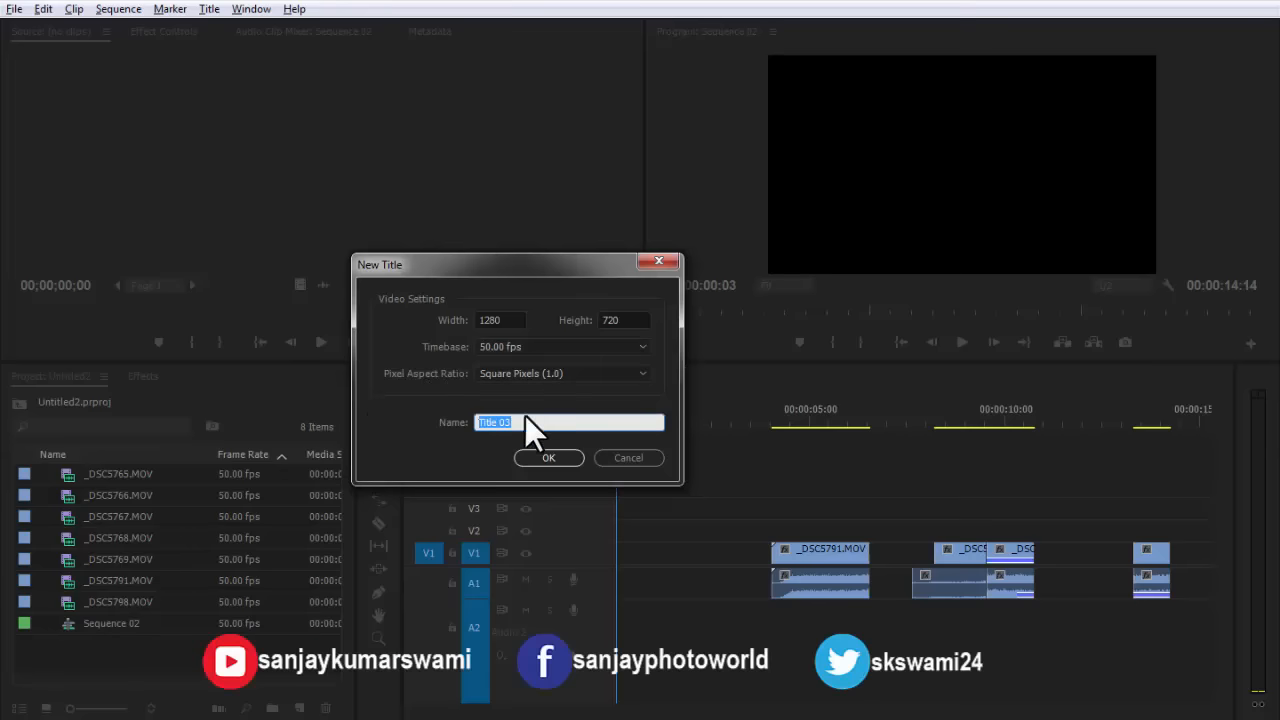
left_click(527, 422)
left_click_drag(553, 422, 395, 405)
type("Welco")
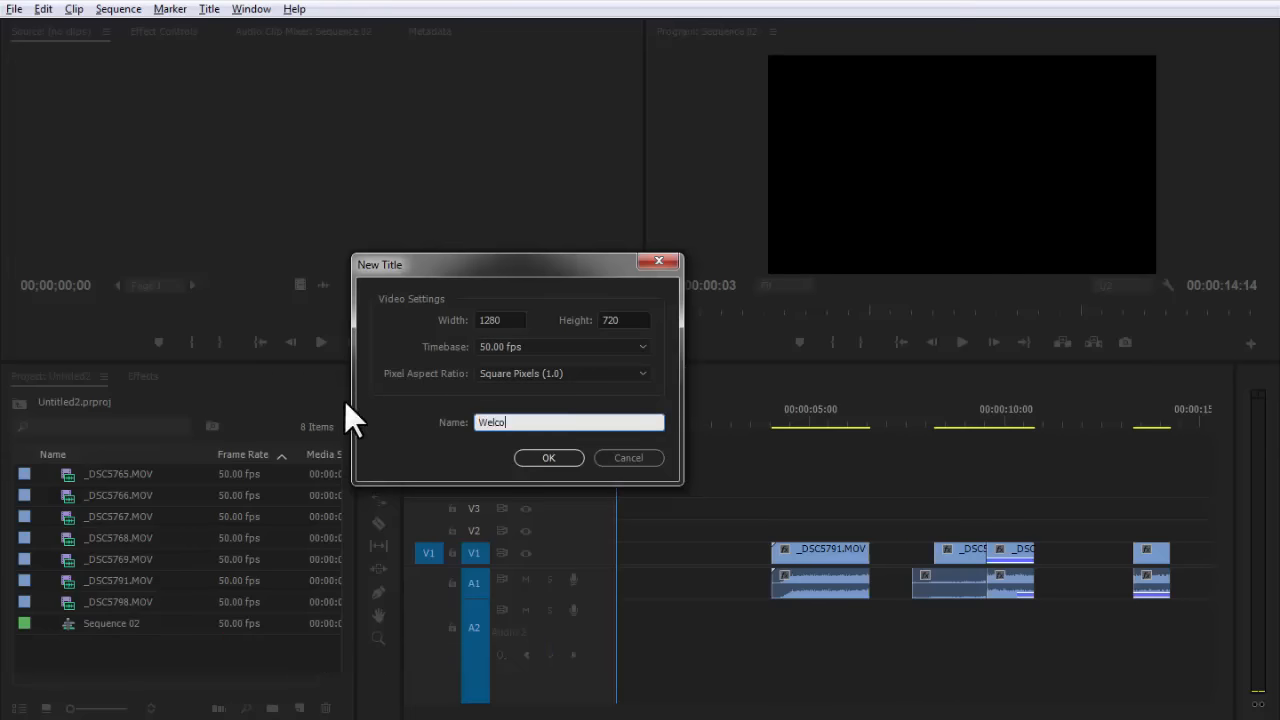
type("me")
left_click(550, 460)
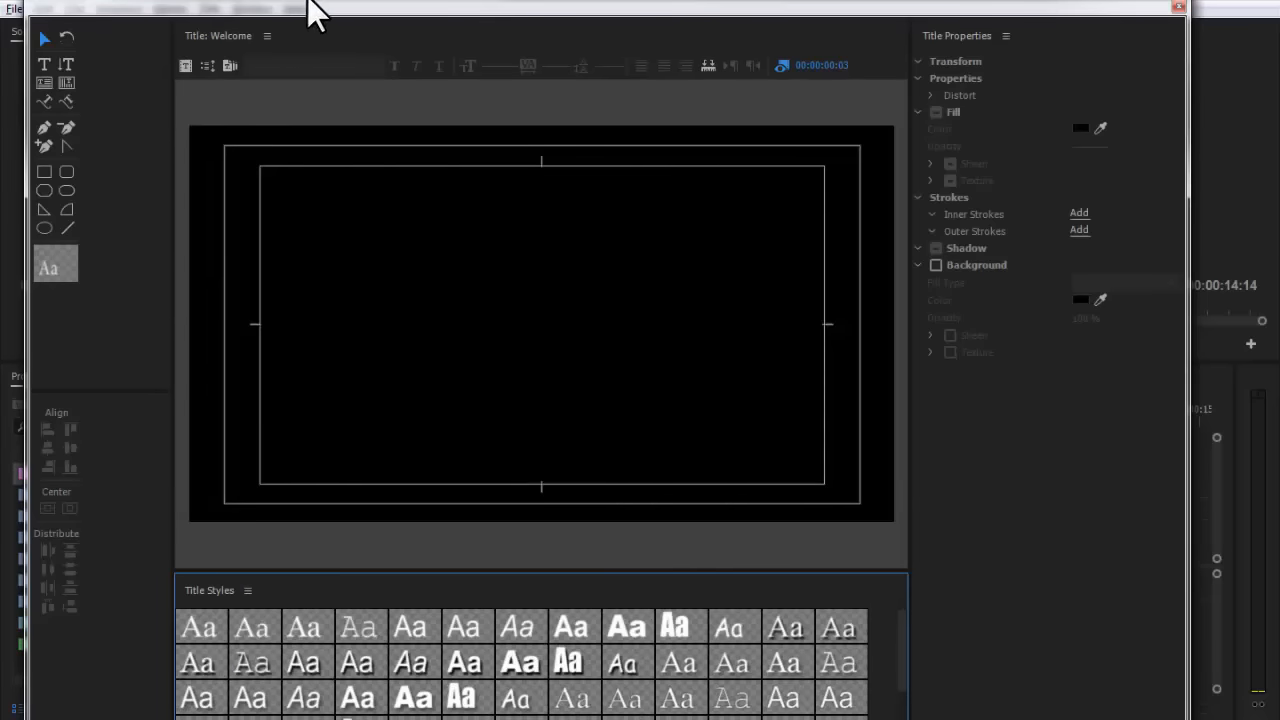
Bring up the title designer's Tools, Styles, Actions and Properties panels one after another to see where each is.
left_click_drag(331, 13, 358, 9)
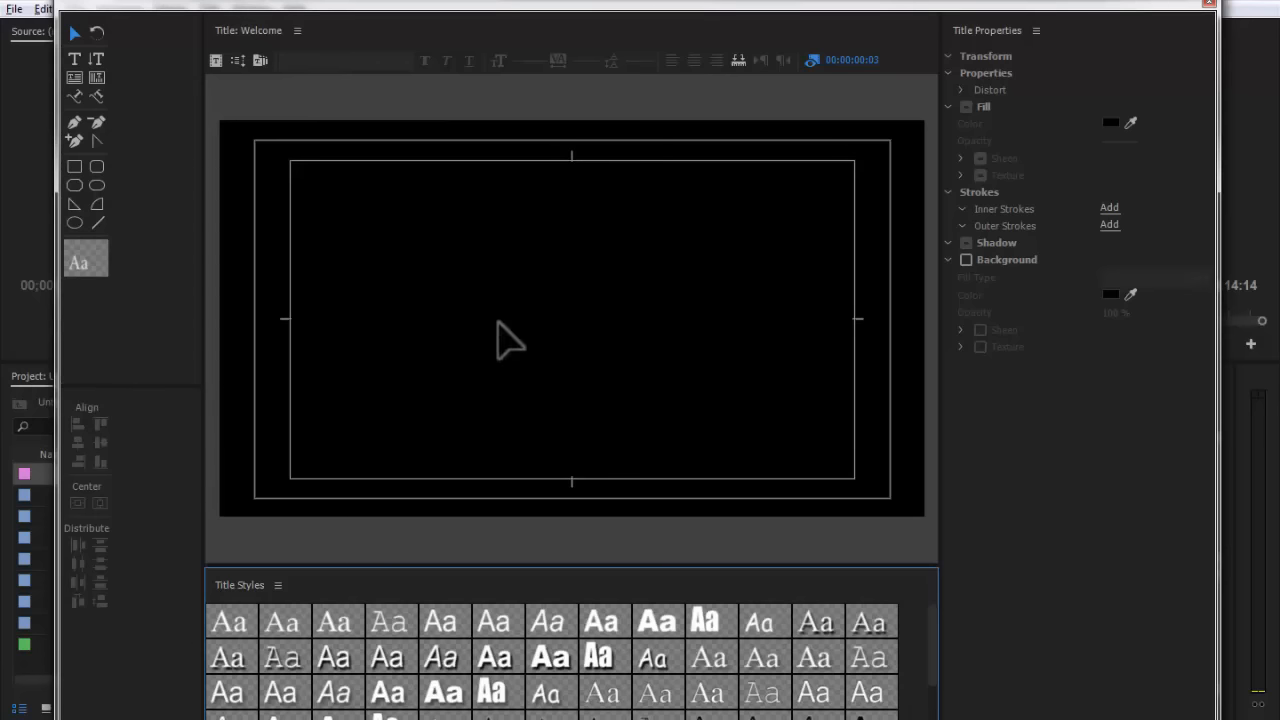
left_click(468, 343)
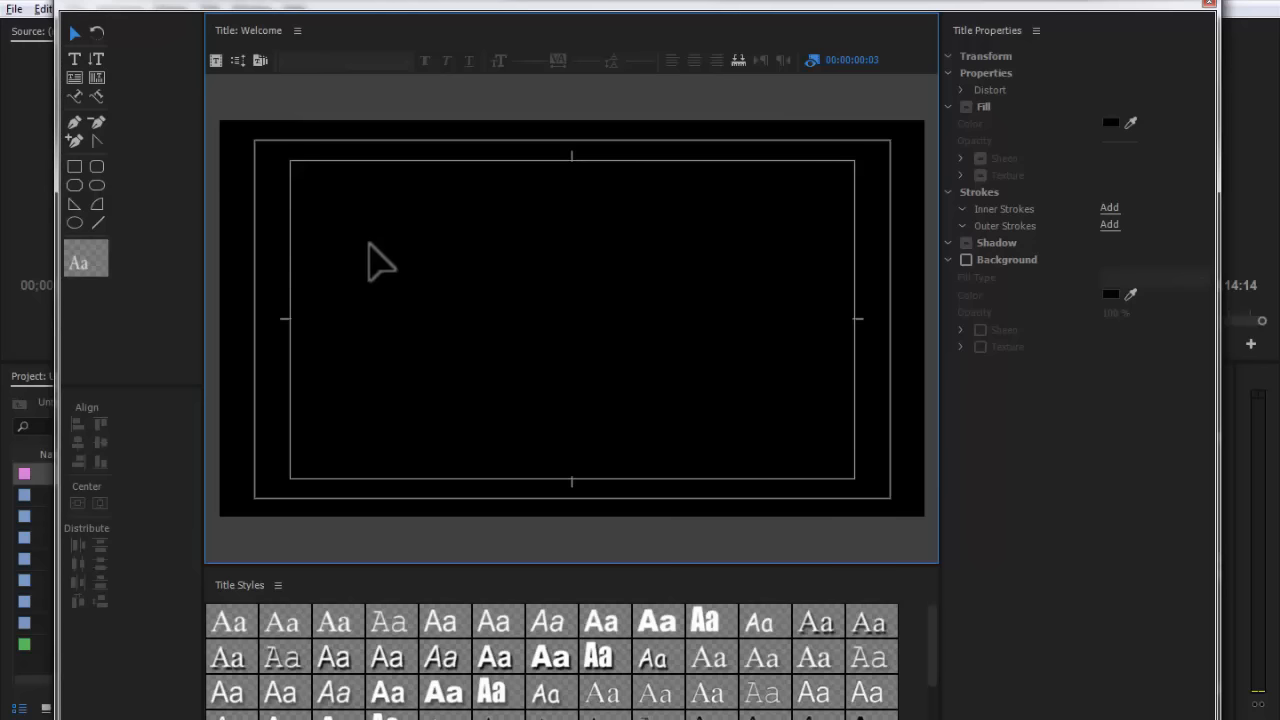
left_click(297, 31)
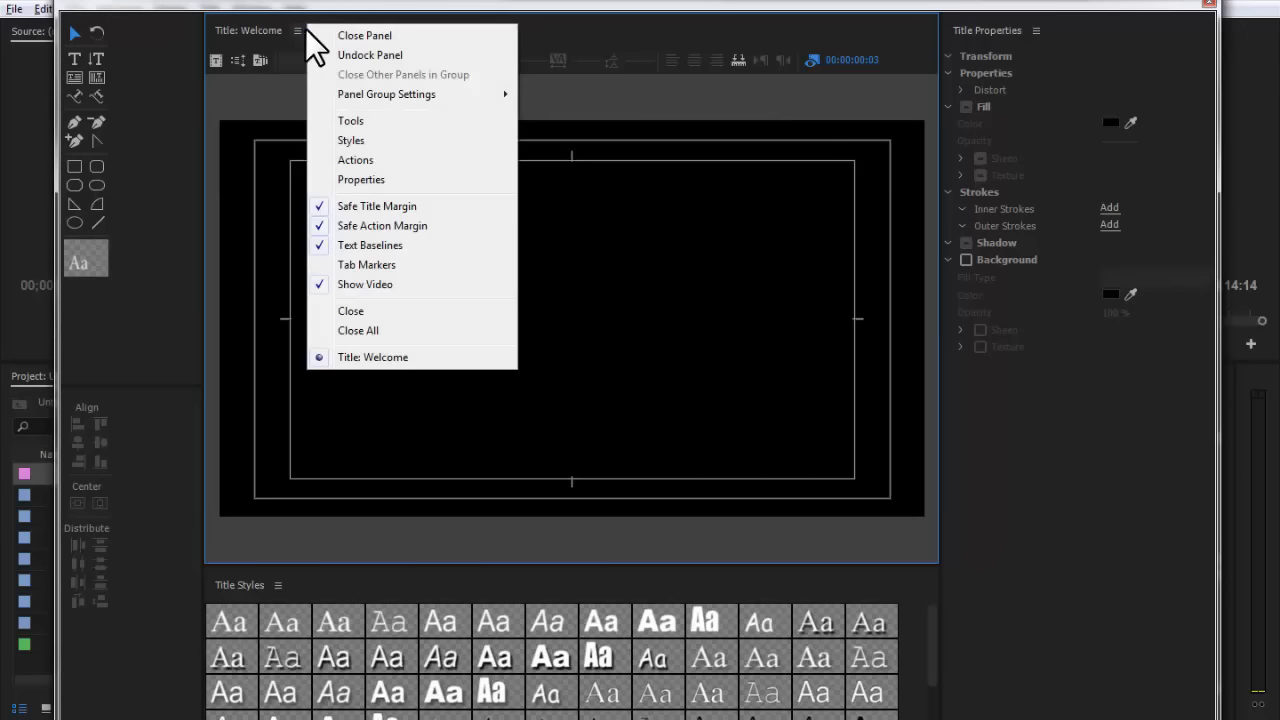
left_click(378, 124)
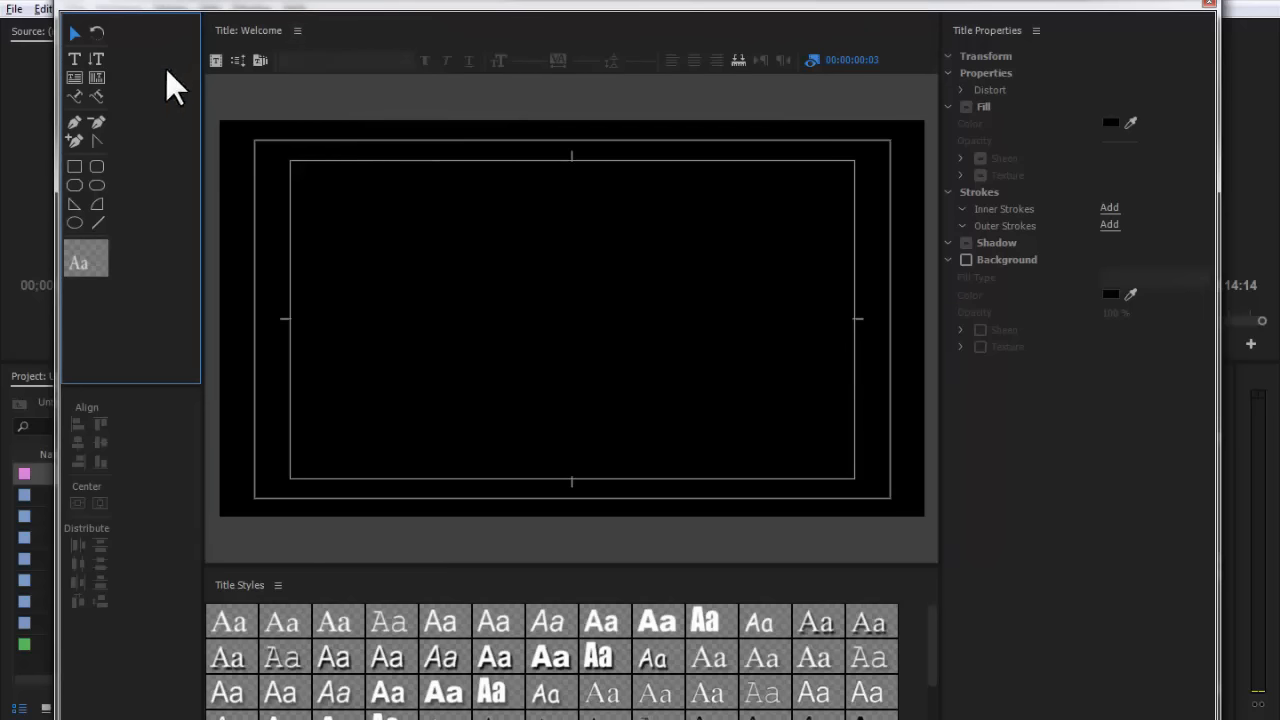
left_click(297, 30)
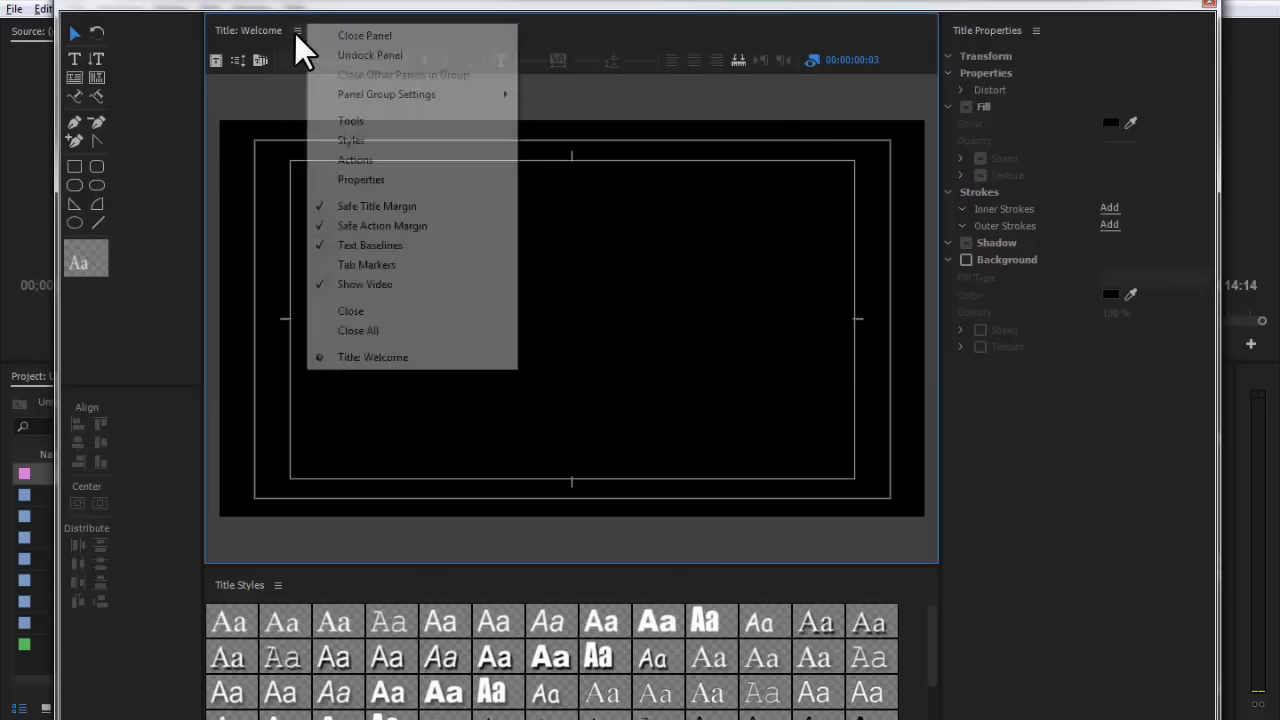
left_click(378, 140)
left_click(297, 30)
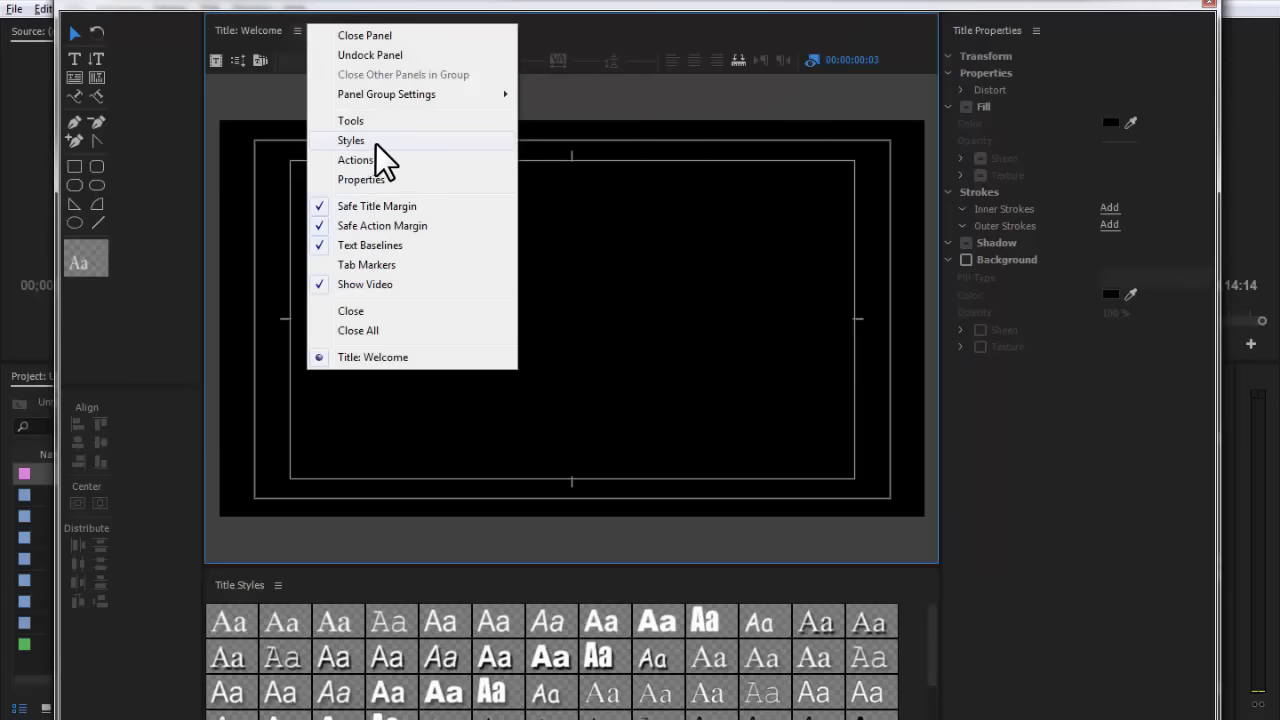
left_click(373, 162)
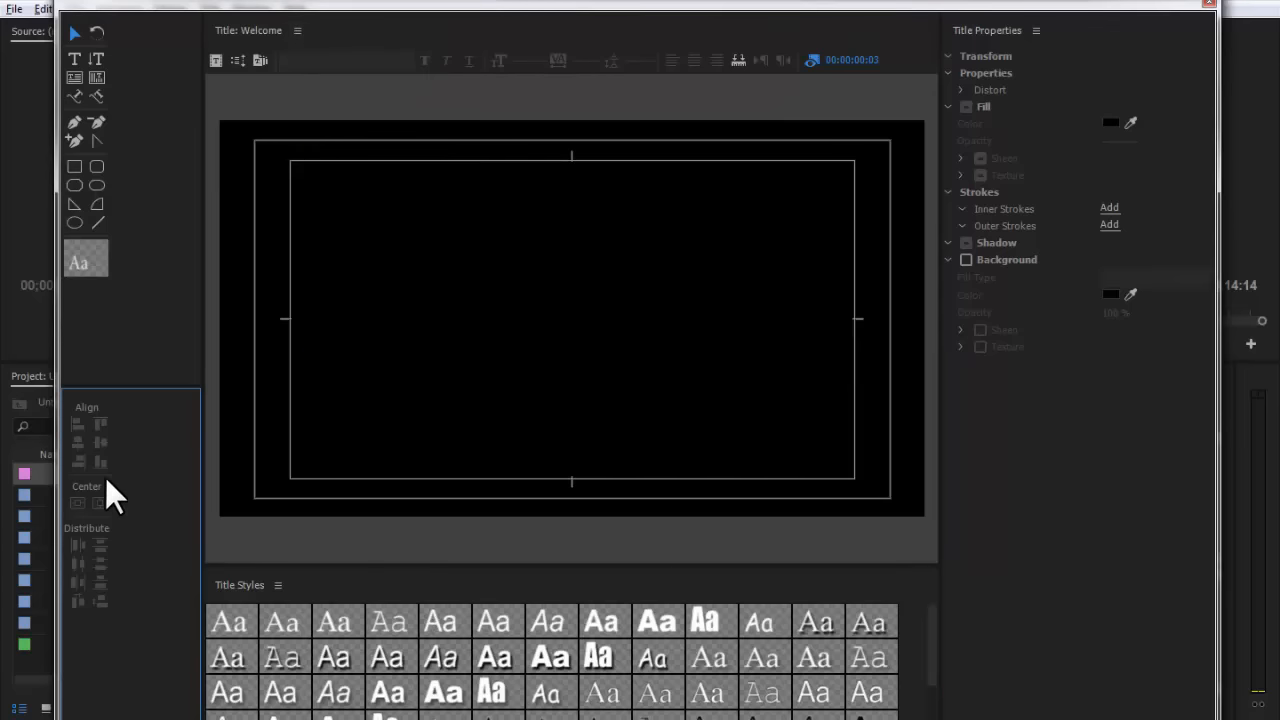
left_click(297, 30)
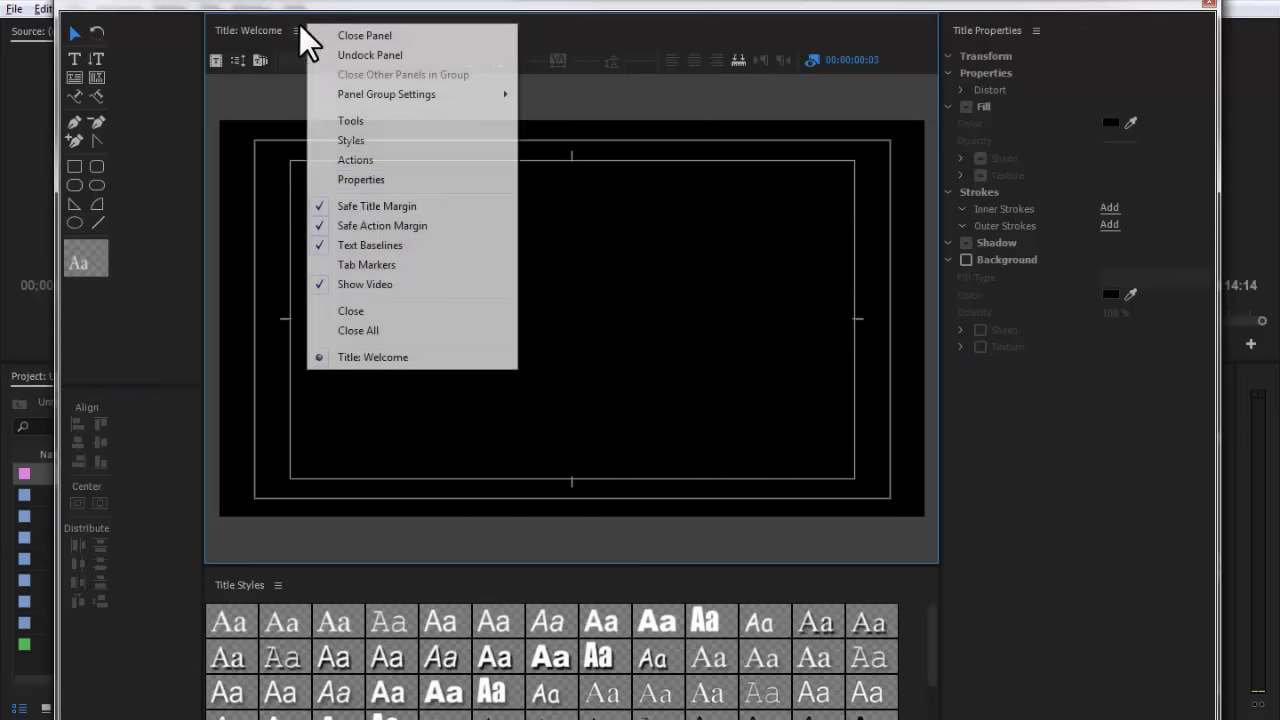
left_click(362, 180)
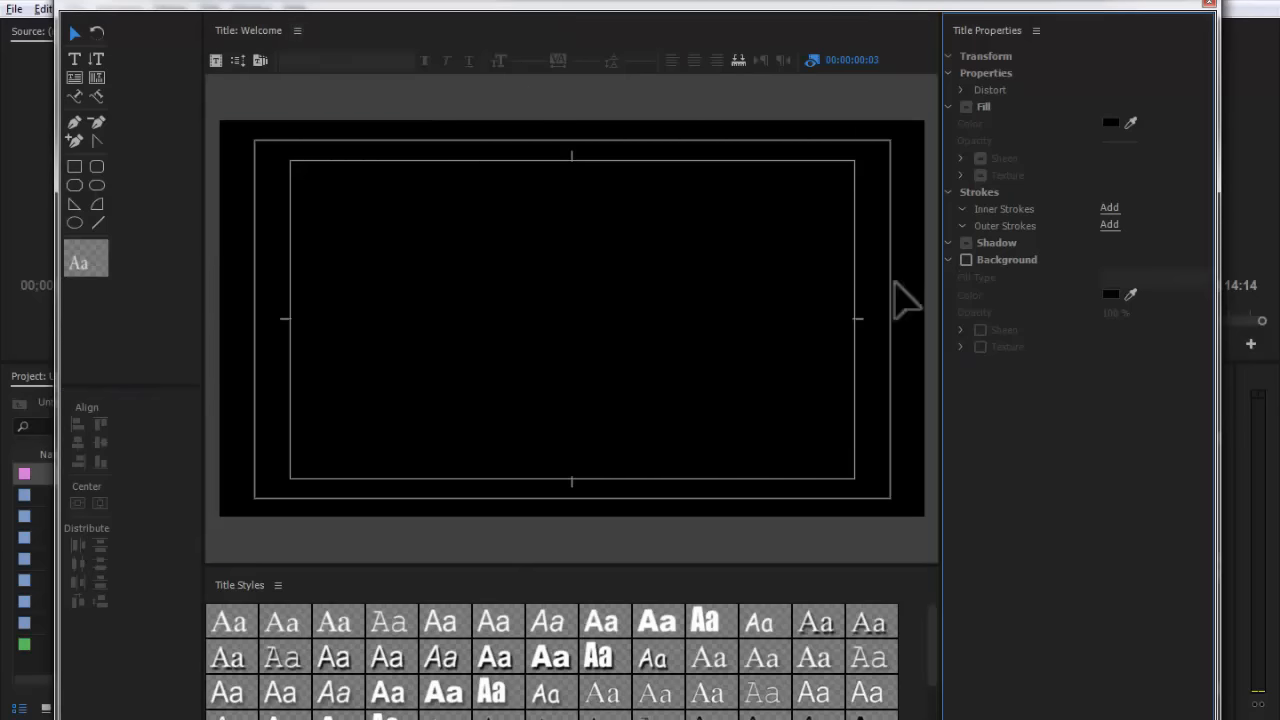
left_click(299, 31)
left_click(285, 50)
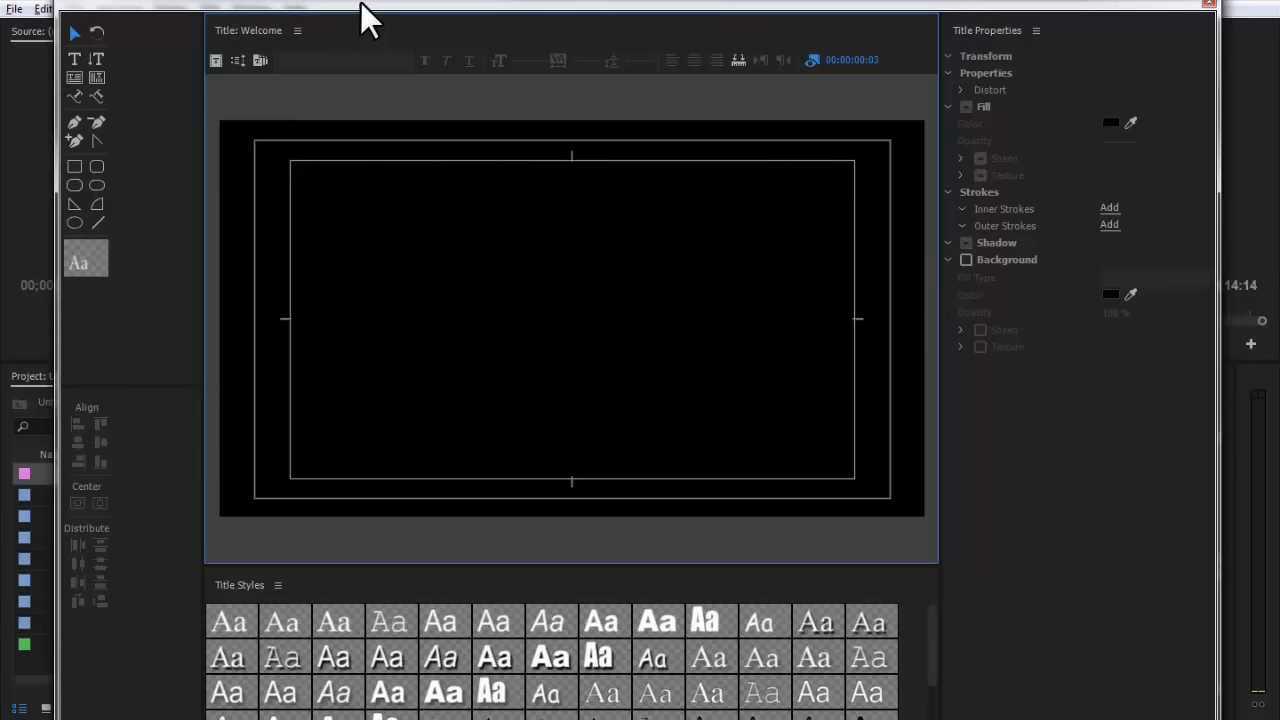
Group the Title Properties panel with the Welcome title canvas and switch between the two.
left_click_drag(360, 5, 375, 3)
left_click(1044, 350)
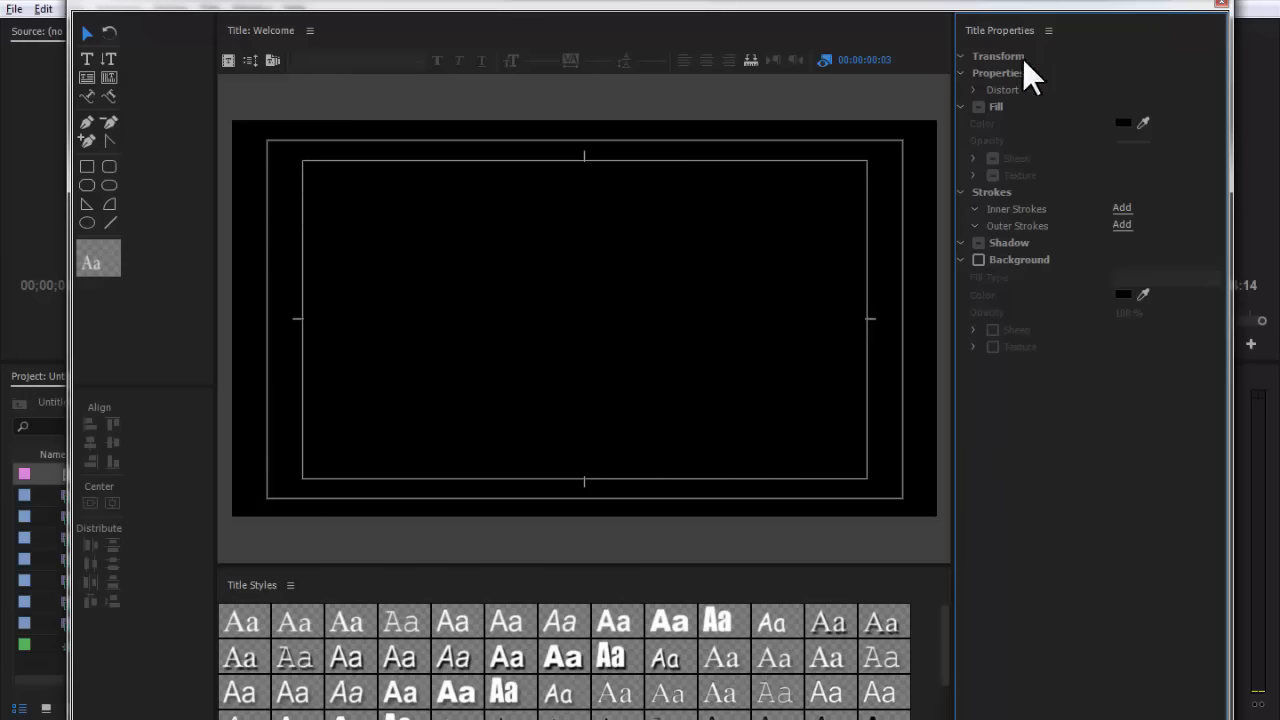
left_click_drag(1017, 31, 741, 177)
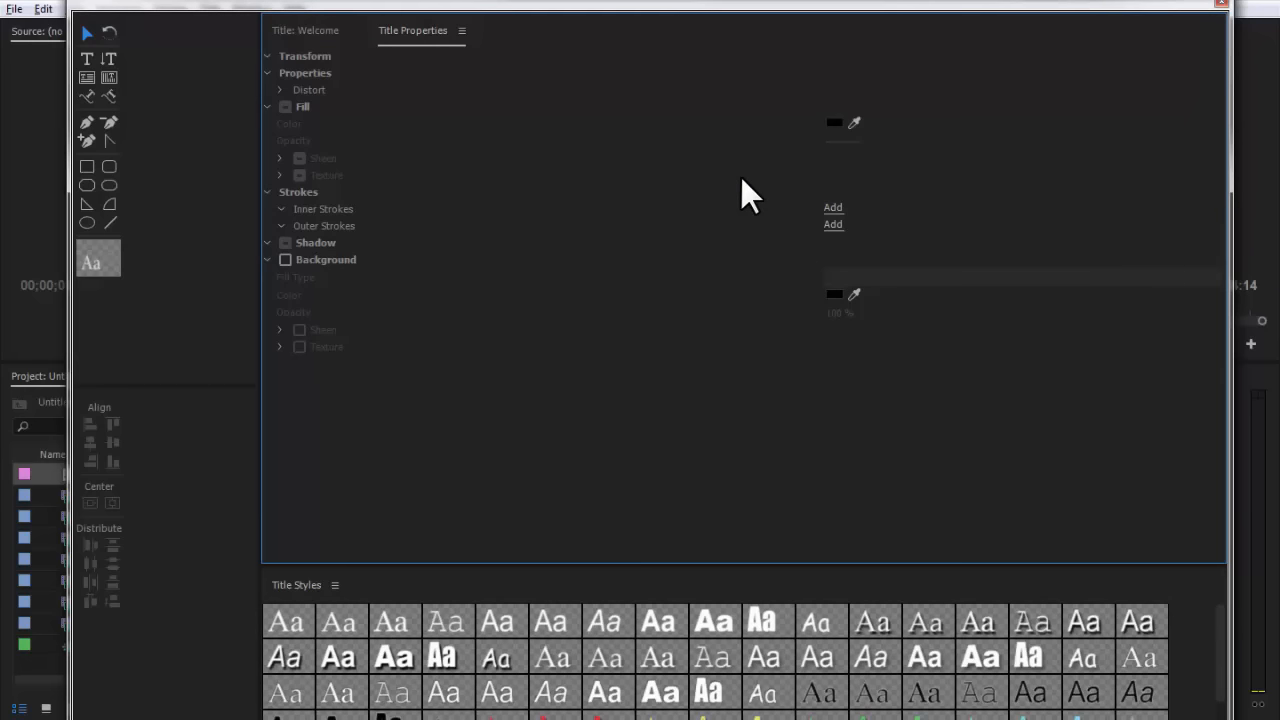
left_click(299, 32)
left_click(389, 32)
left_click(332, 30)
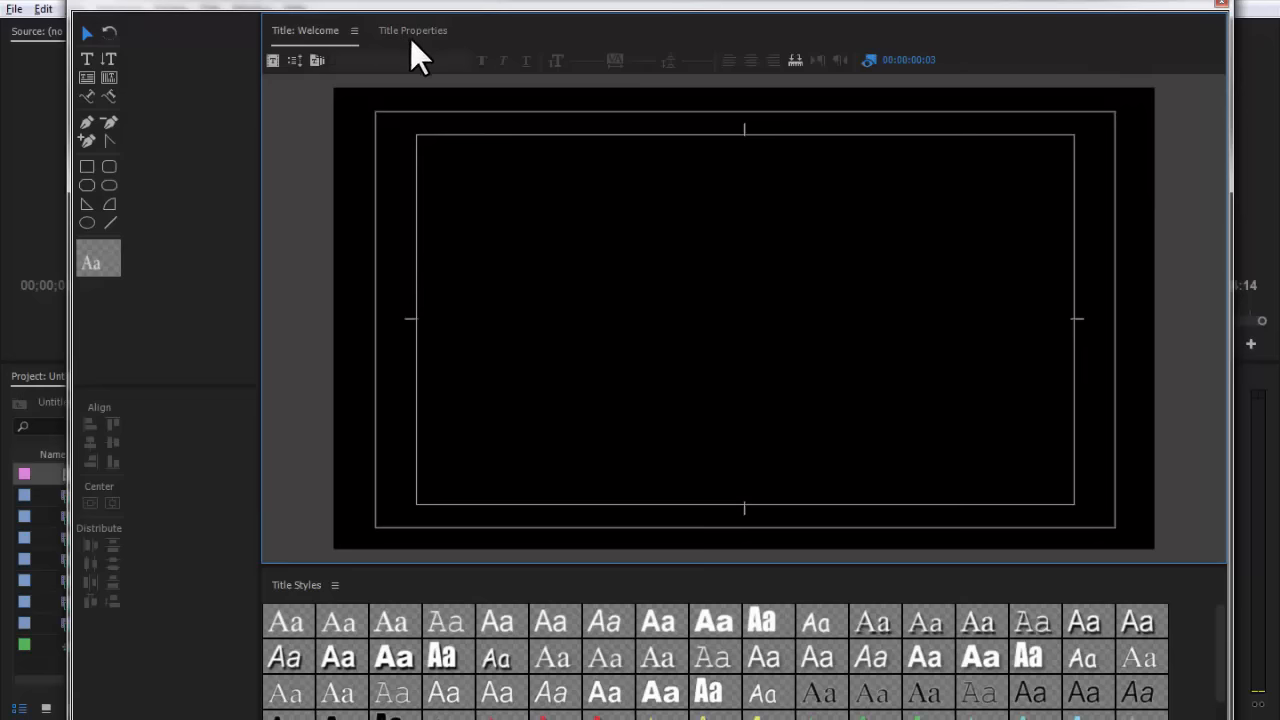
Dock the Title Properties panel back as its own column beside the title canvas and narrow it.
left_click_drag(412, 30, 1225, 256)
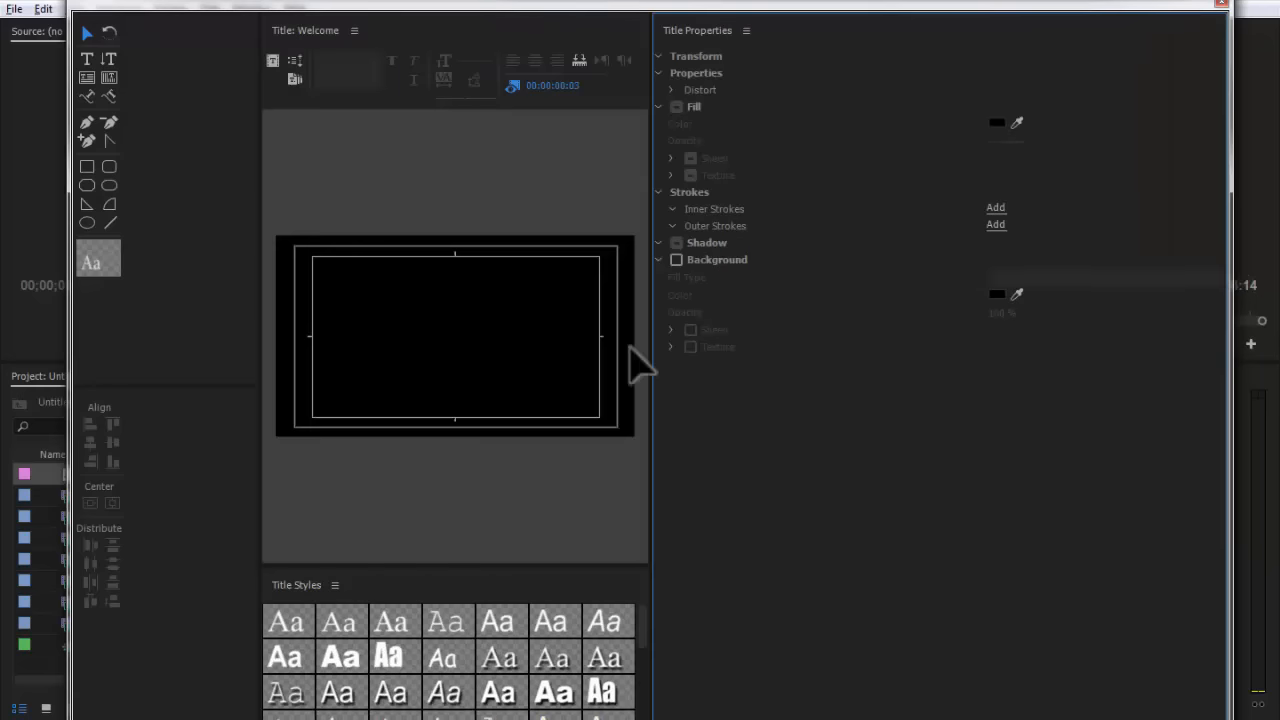
left_click_drag(651, 363, 979, 388)
mouse_move(419, 7)
left_mouse_down()
mouse_move(485, 26)
mouse_move(442, 56)
mouse_move(467, 52)
mouse_move(476, 71)
mouse_move(462, 84)
mouse_move(410, 31)
mouse_move(437, 21)
left_mouse_up()
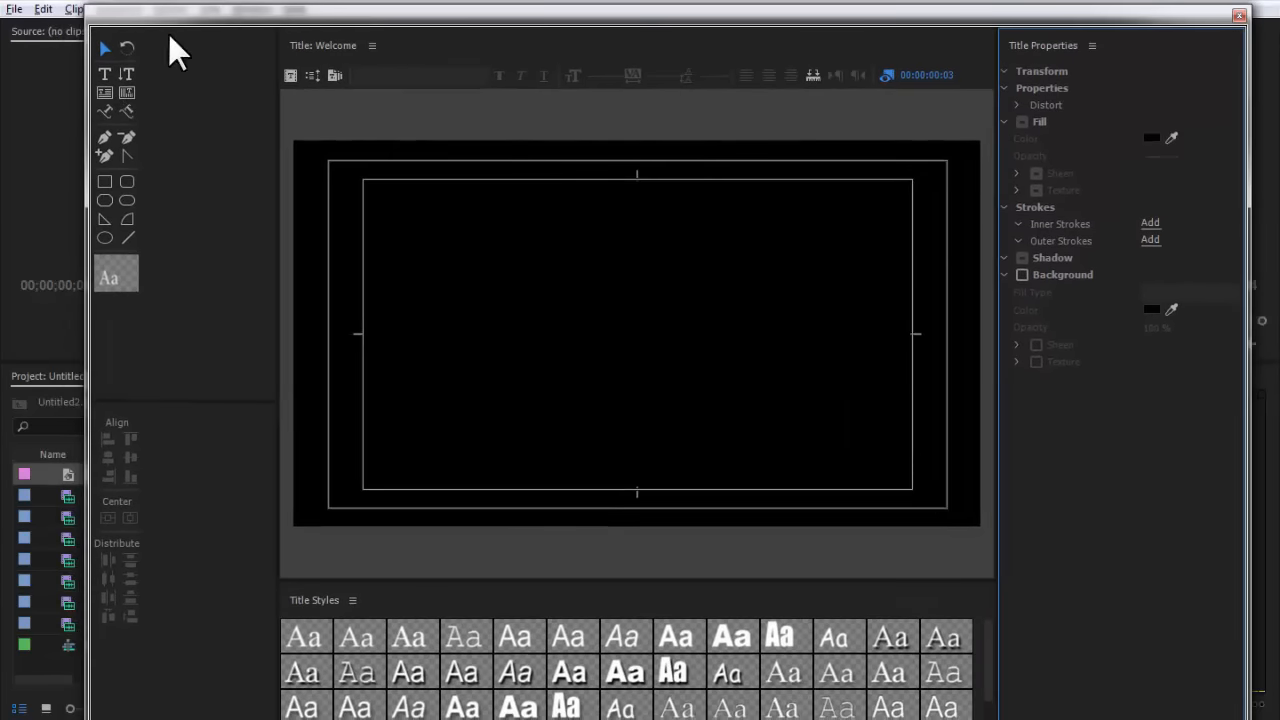
Add the horizontal text "Welcome" to the upper-left part of the title safe area.
left_click(105, 52)
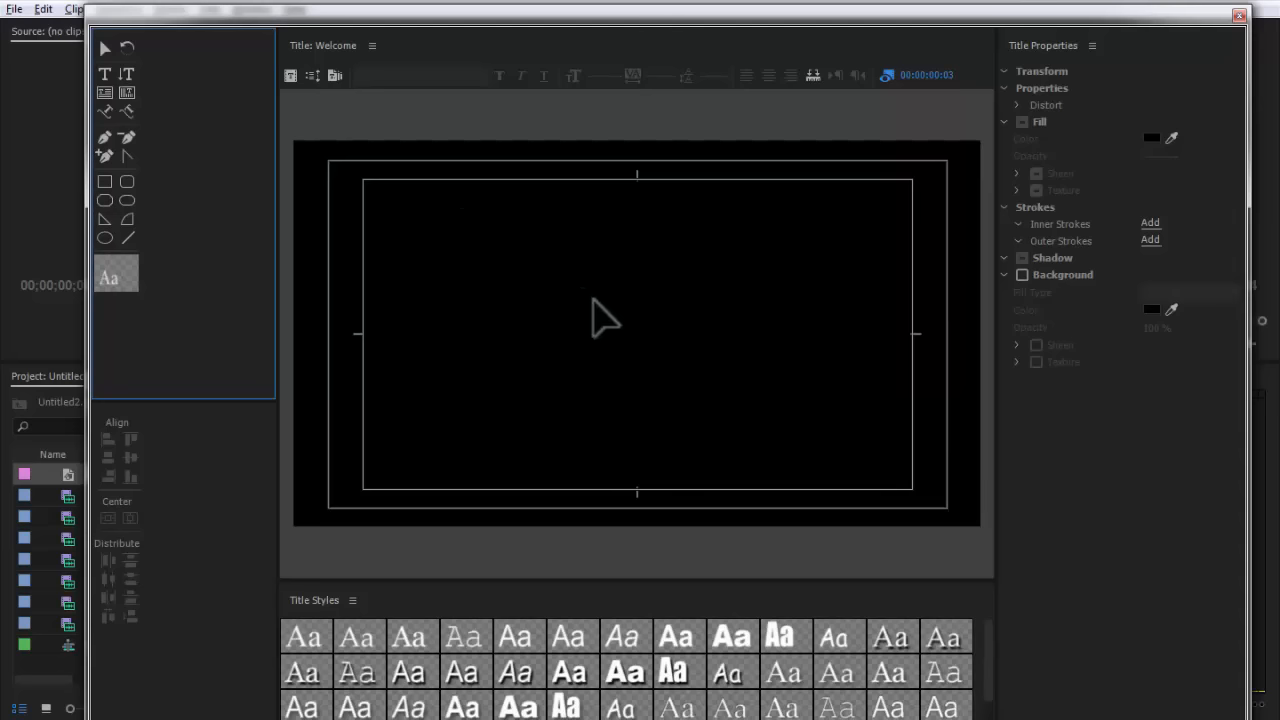
left_click(104, 75)
left_click(445, 268)
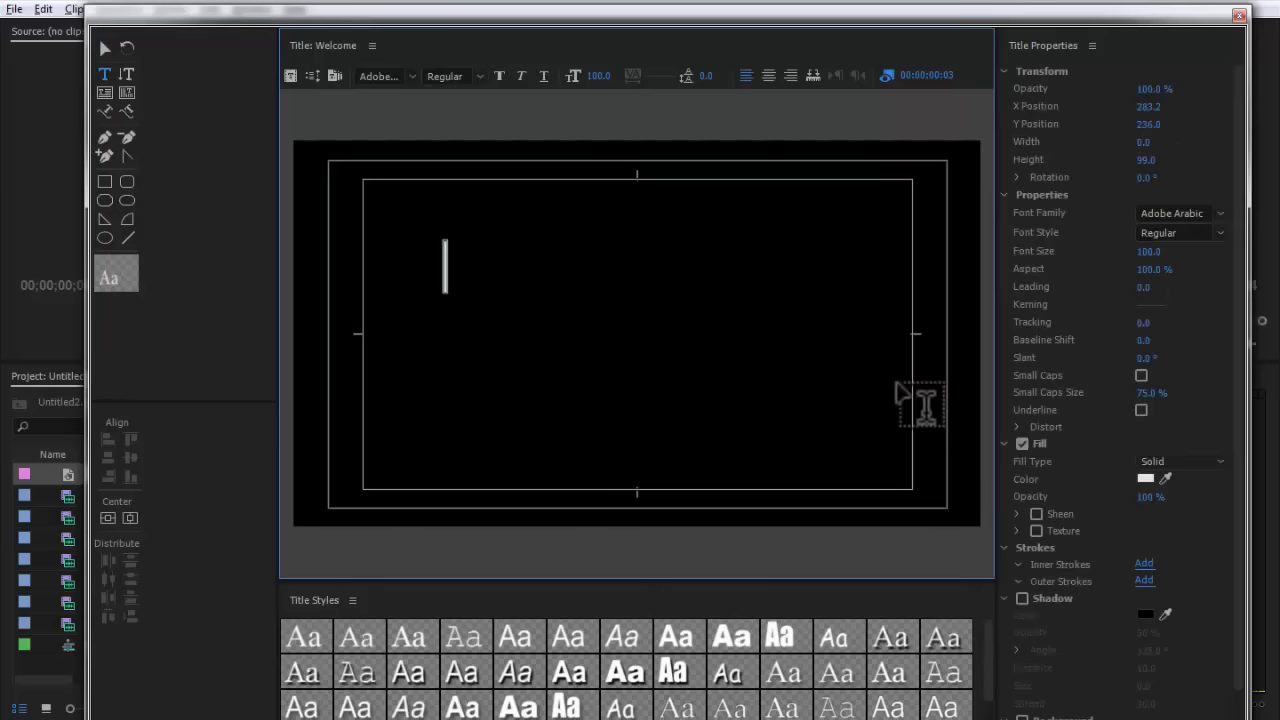
type("W")
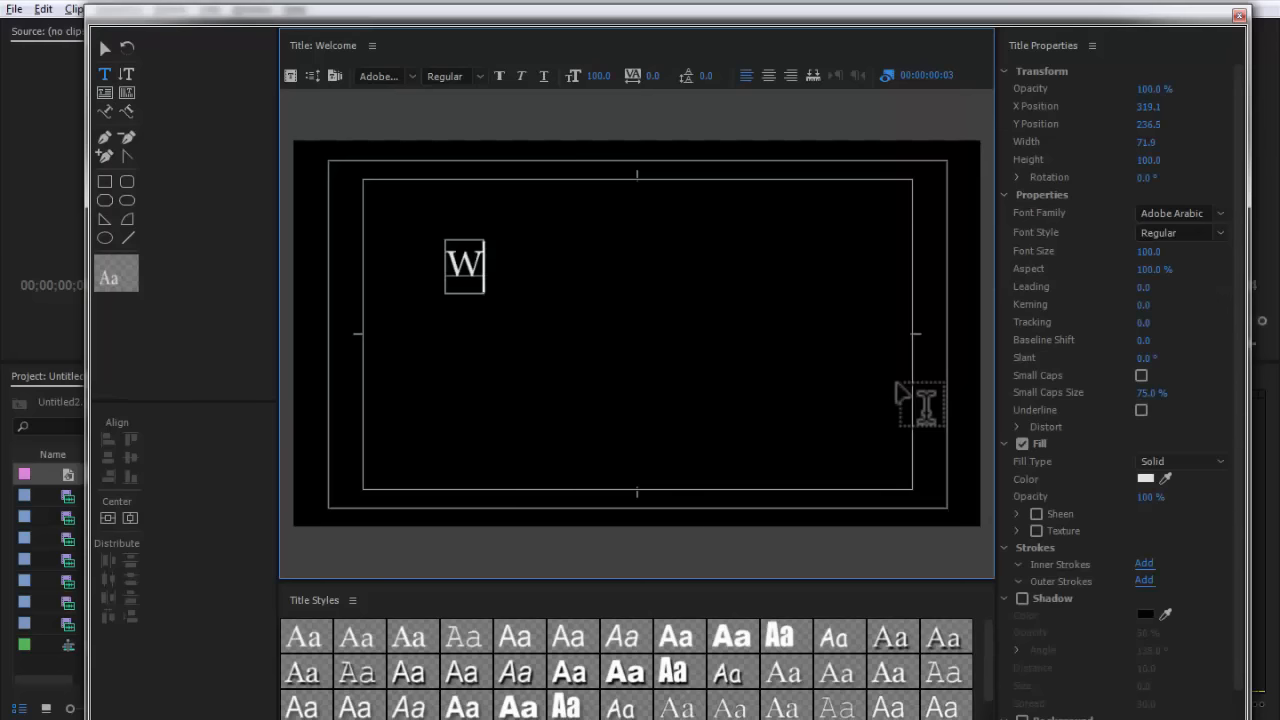
type("elcome")
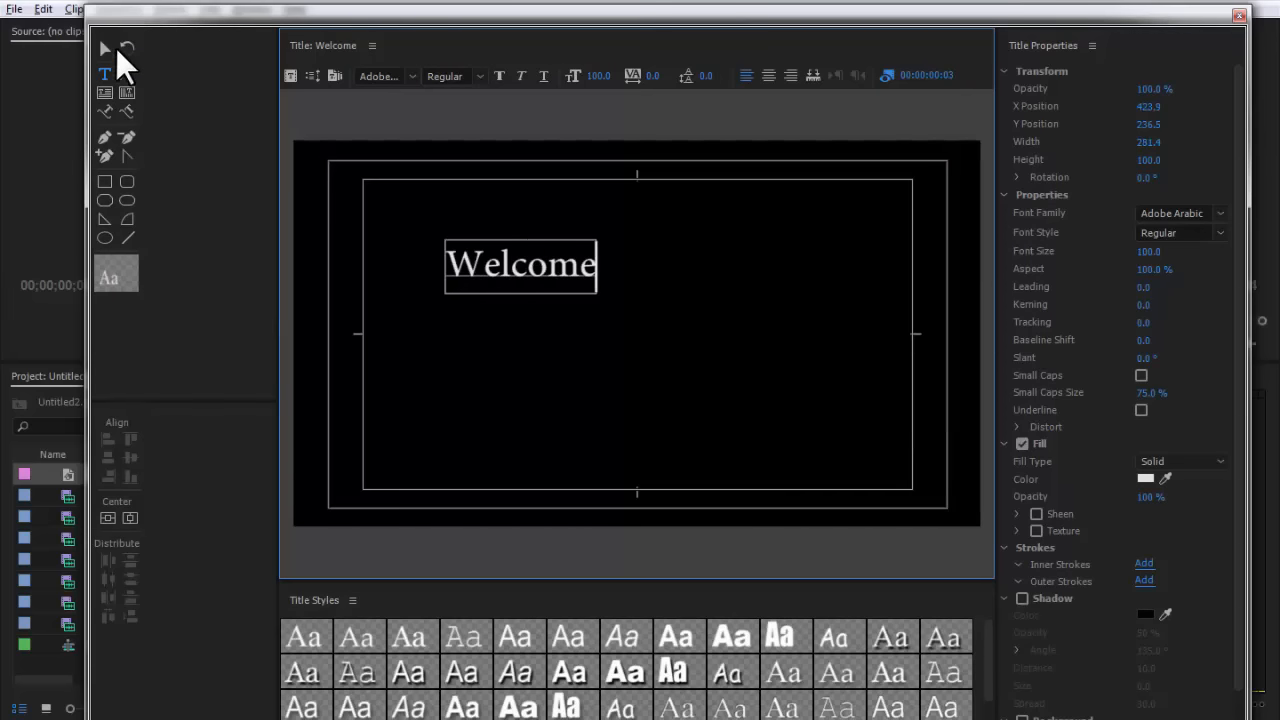
Move the horizontal Welcome text lower in the frame and enlarge it to a font size of about 129.
left_click(108, 51)
left_click_drag(515, 269, 688, 328)
key("ctrl+z")
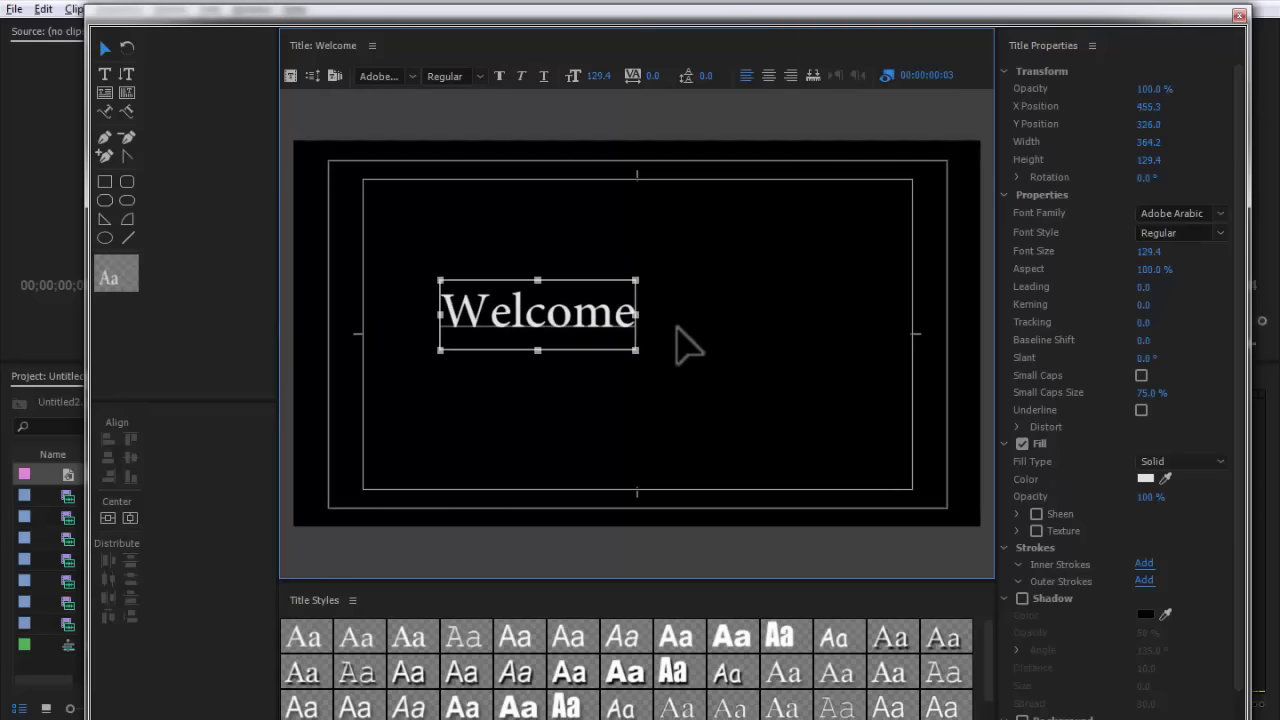
Add vertical "Welcome" text near the frame's right edge and scale it down to a font size of about 69.
left_click(123, 75)
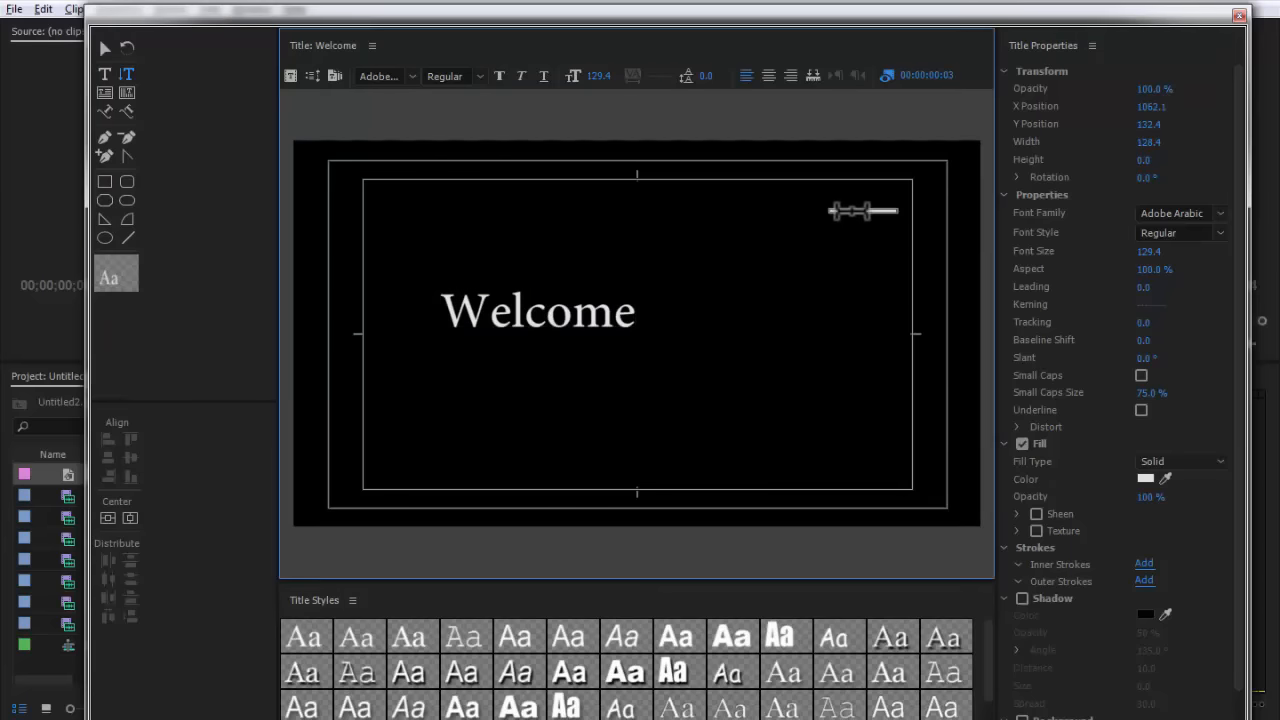
left_click(863, 211)
type("Welco")
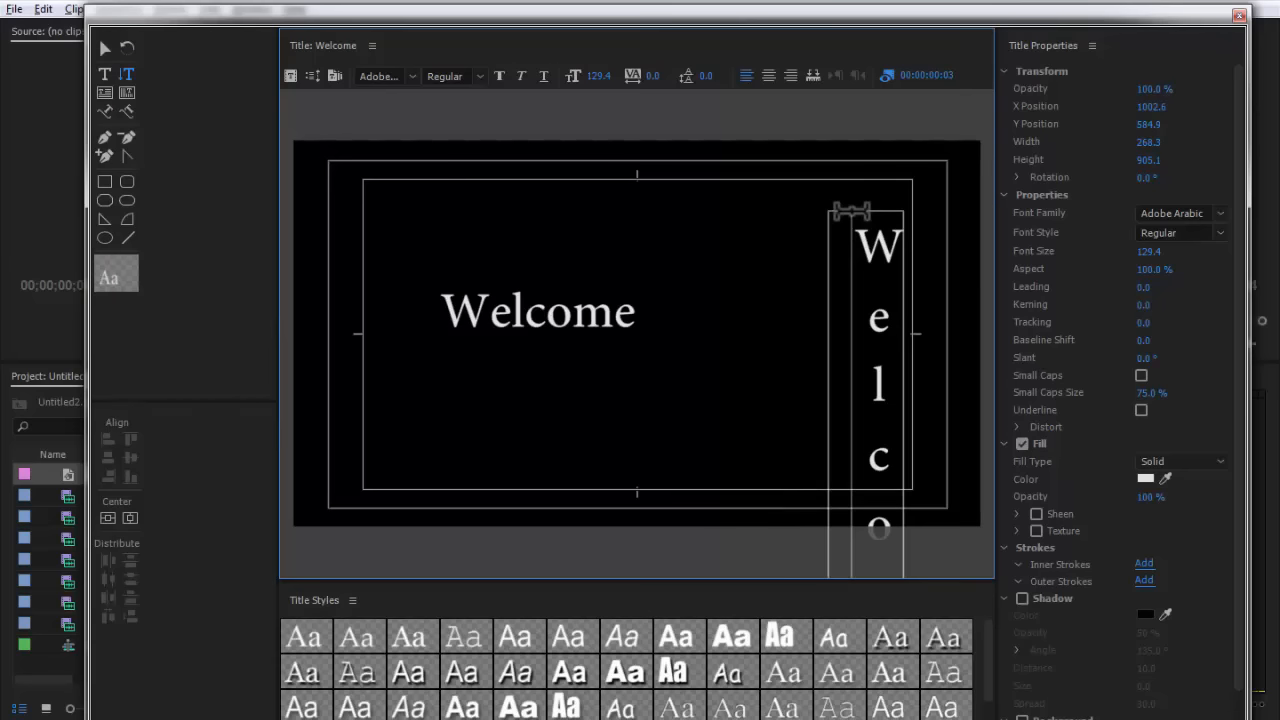
key("Return")
left_click(104, 47)
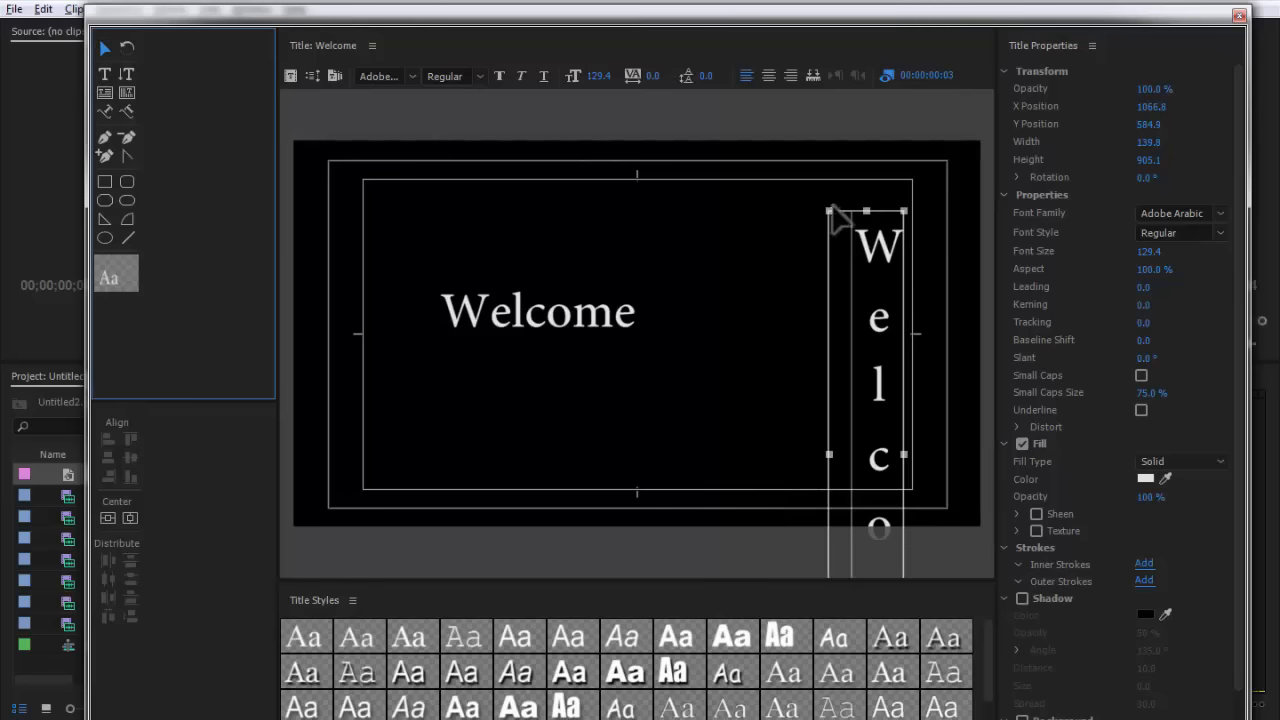
left_click_drag(833, 211, 868, 256)
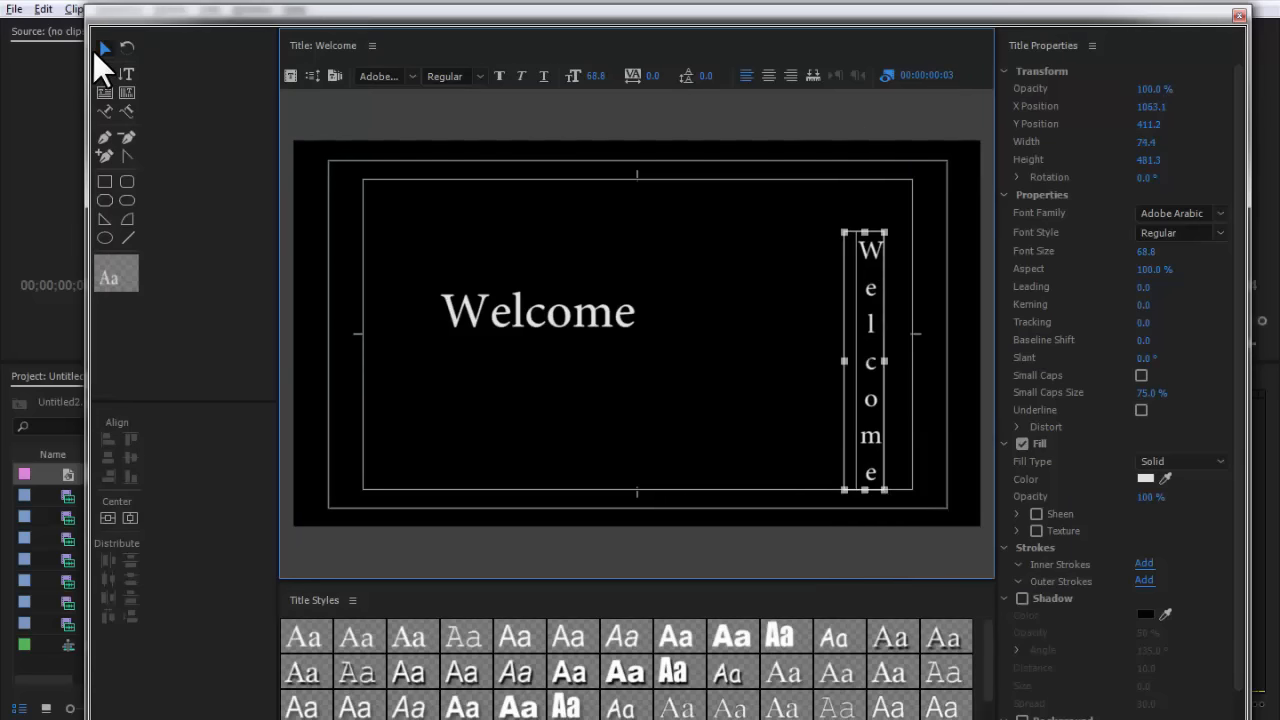
Rotate the vertical Welcome text slightly counterclockwise to about 355.8°.
key("o")
left_click_drag(886, 363, 828, 345)
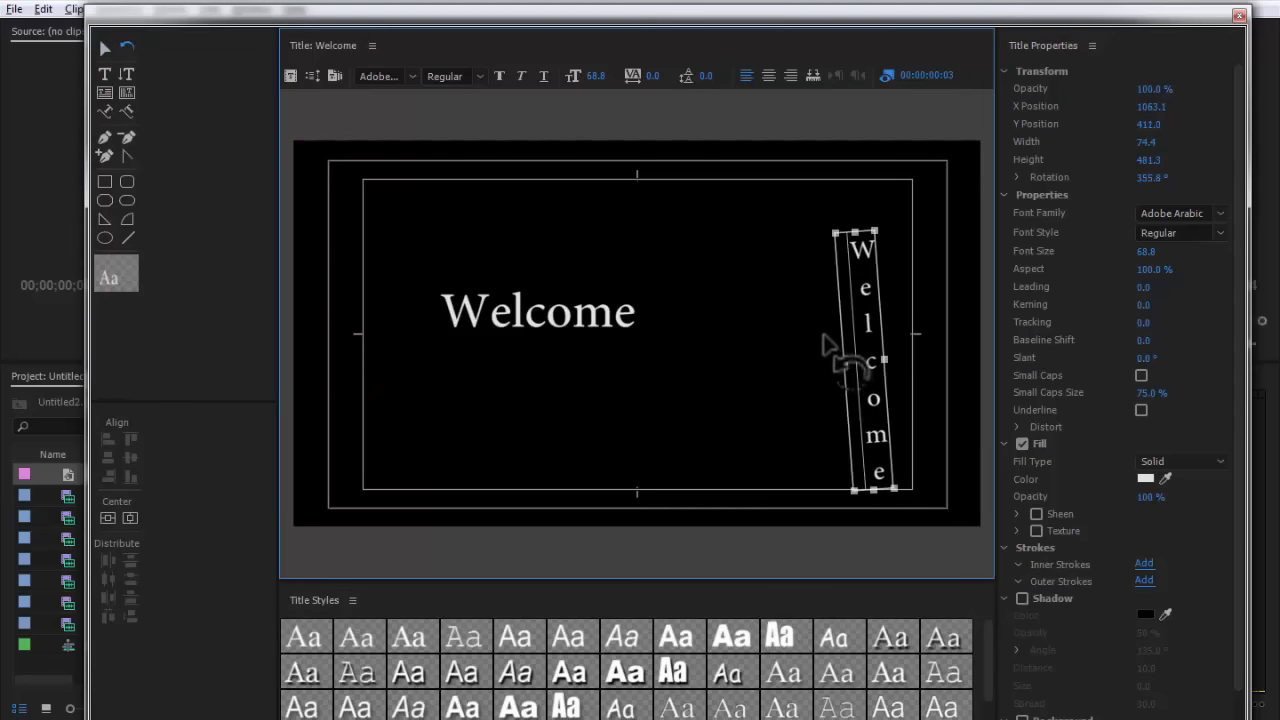
key("v")
Rotate the horizontal Welcome text to about 354.7° and move it into the upper-left corner of the title safe area.
left_click(527, 310)
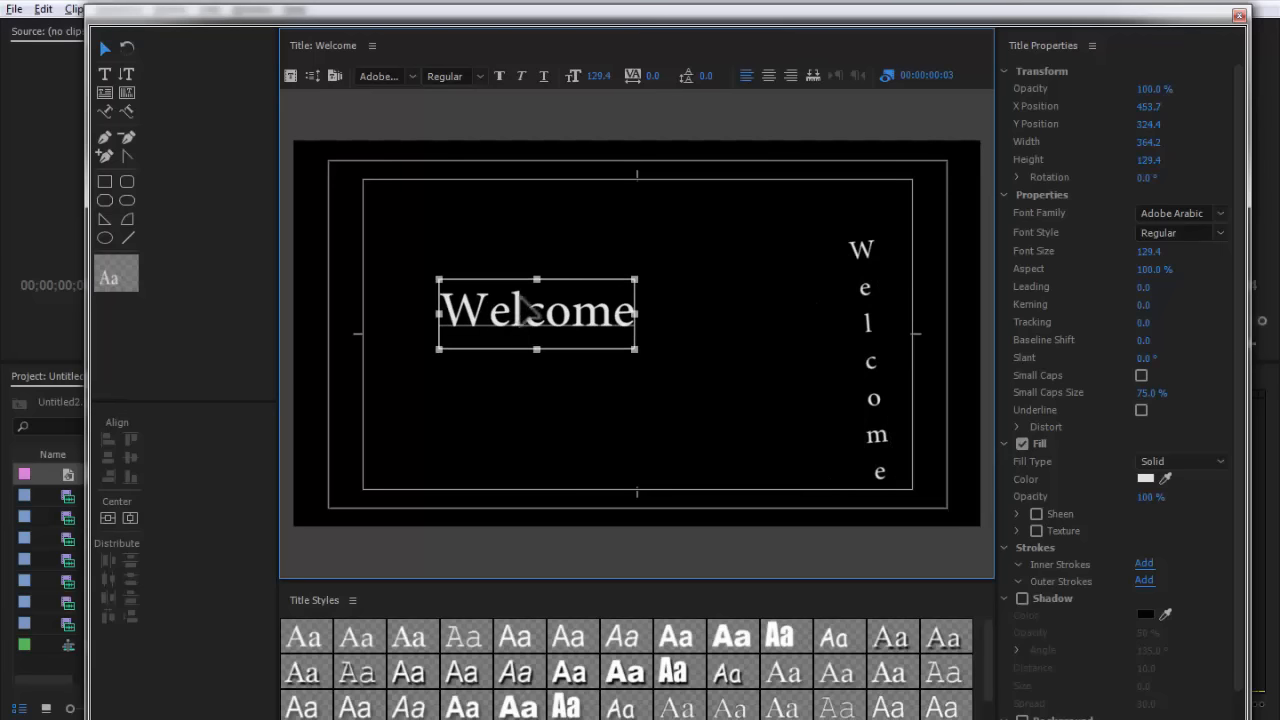
key("shift+Left")
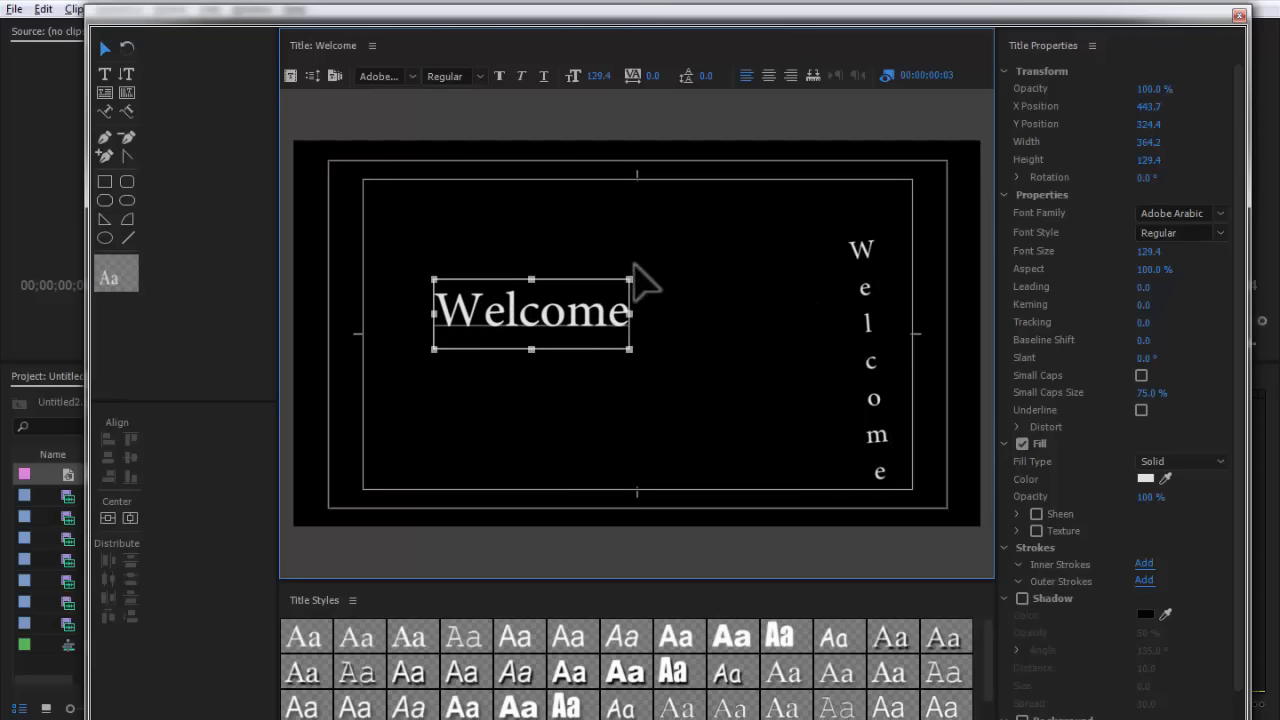
left_click(127, 47)
left_click_drag(737, 209, 429, 205)
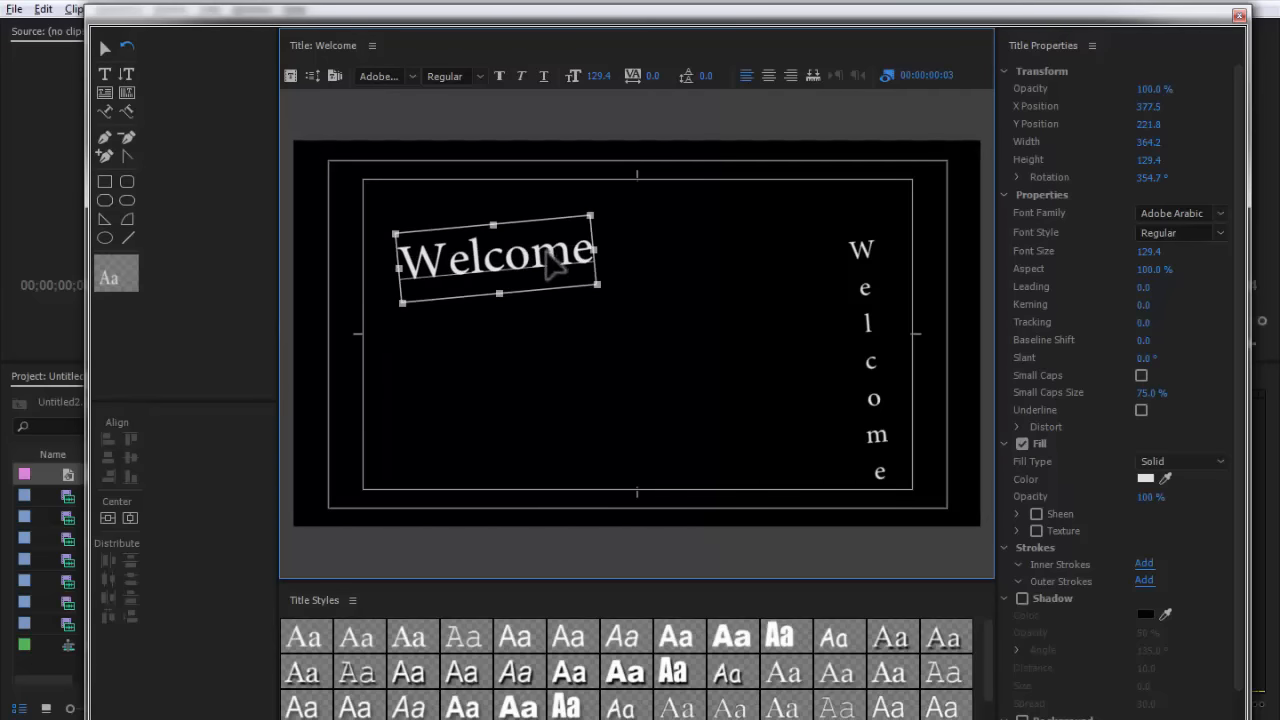
mouse_move(552, 262)
left_mouse_down()
mouse_move(614, 266)
mouse_move(606, 234)
mouse_move(537, 258)
left_mouse_up()
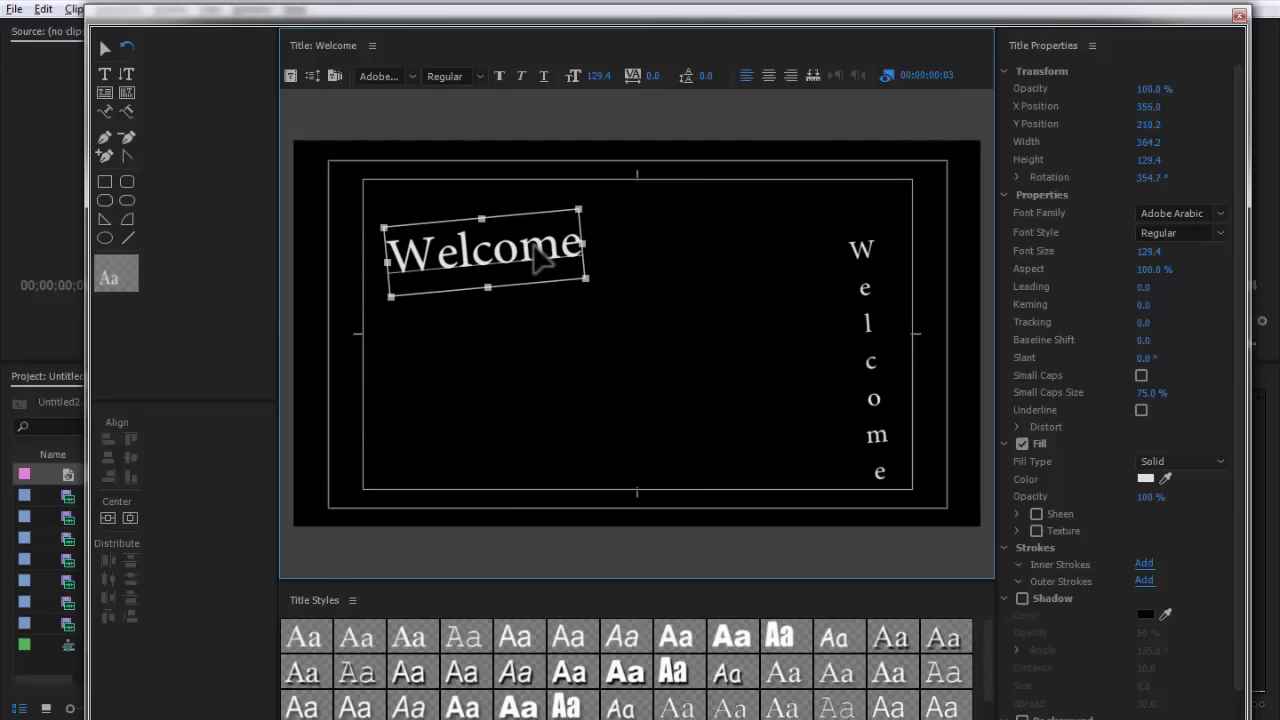
Add trial horizontal text "asdf sadf" in the middle of the frame and delete it.
left_click(104, 91)
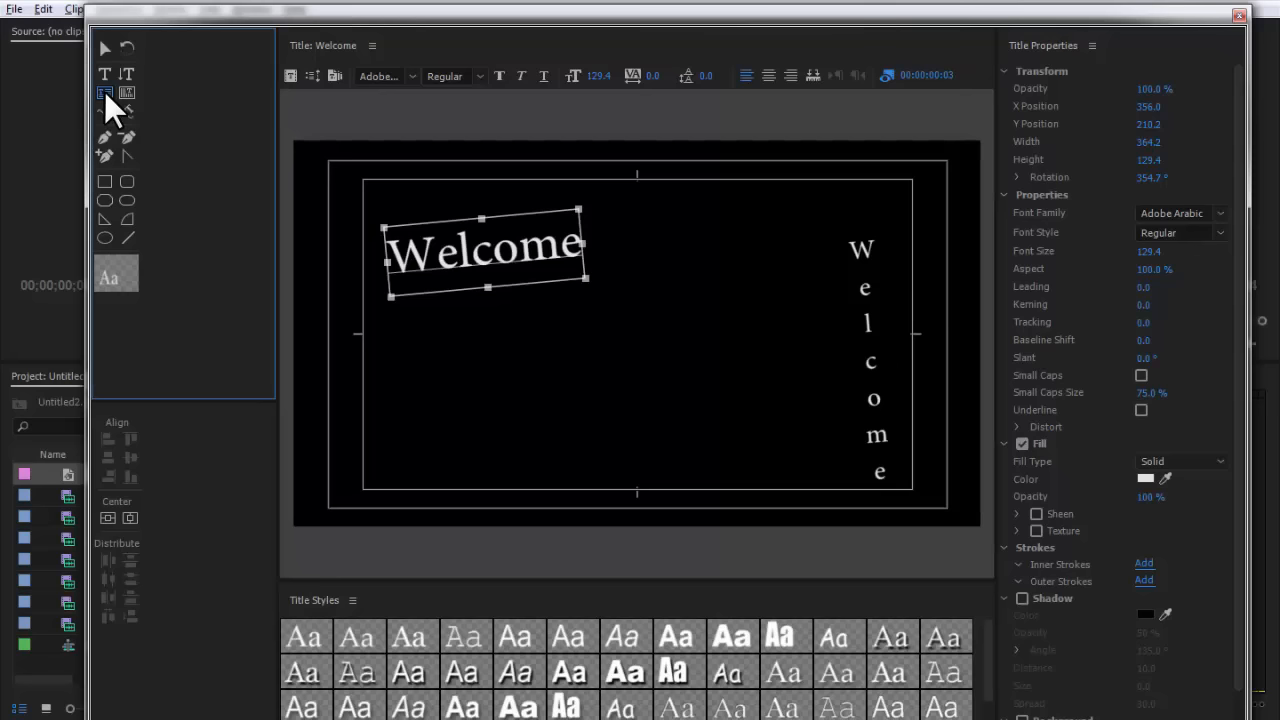
key("t")
left_click(520, 368)
type("asdf sadf")
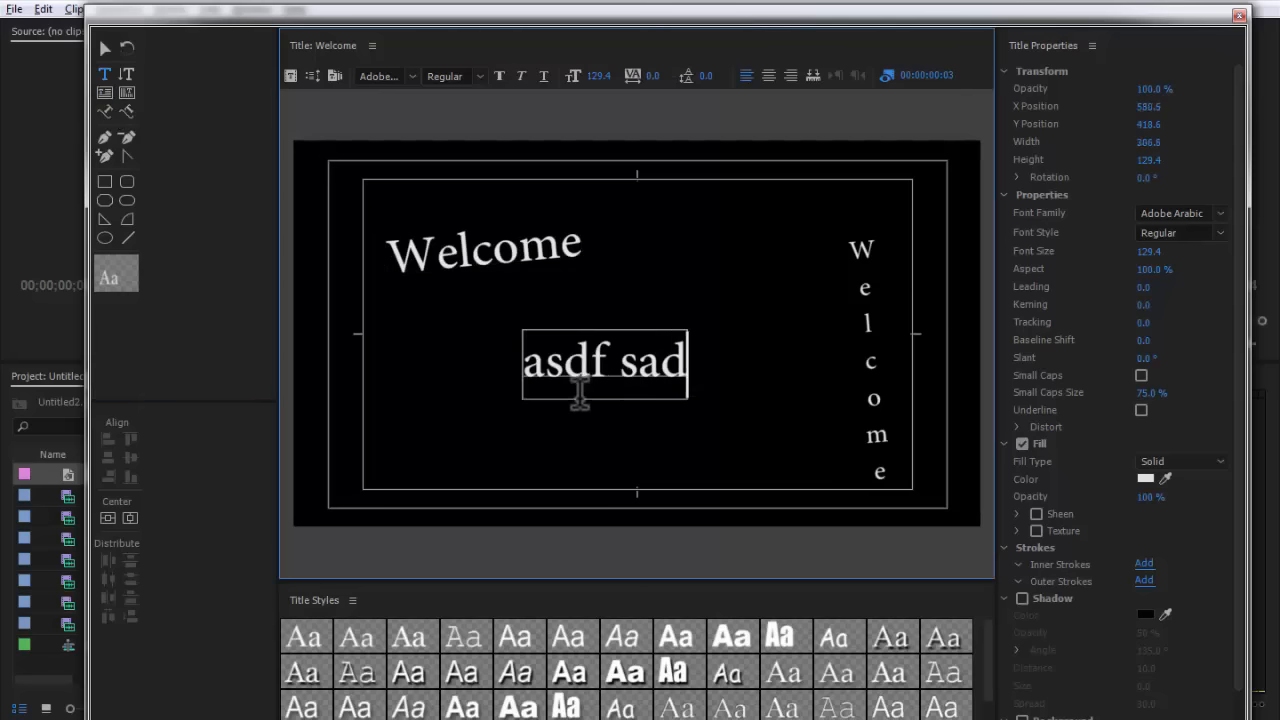
key("Escape")
key("Delete")
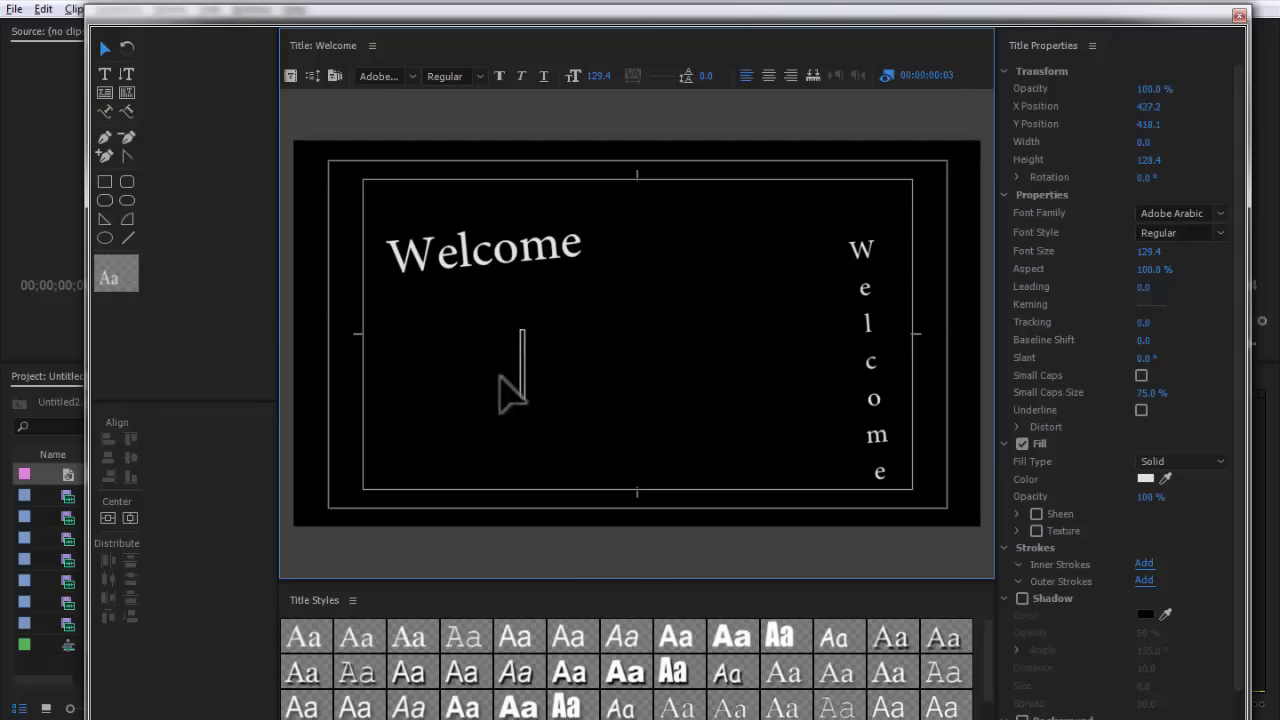
left_click(510, 378)
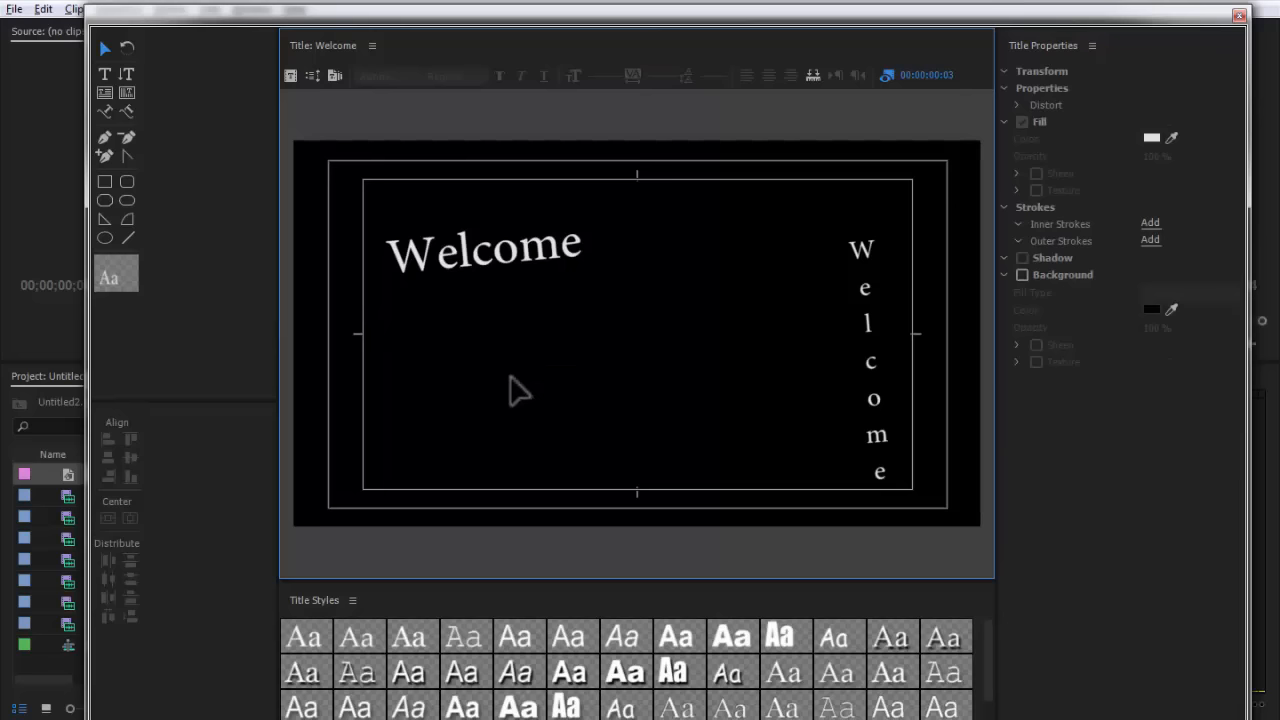
Try a vertical area text box containing "asdf" between the two Welcome texts and delete it.
left_click(127, 93)
left_click_drag(648, 241, 790, 424)
type("asdf")
key("Escape")
key("Delete")
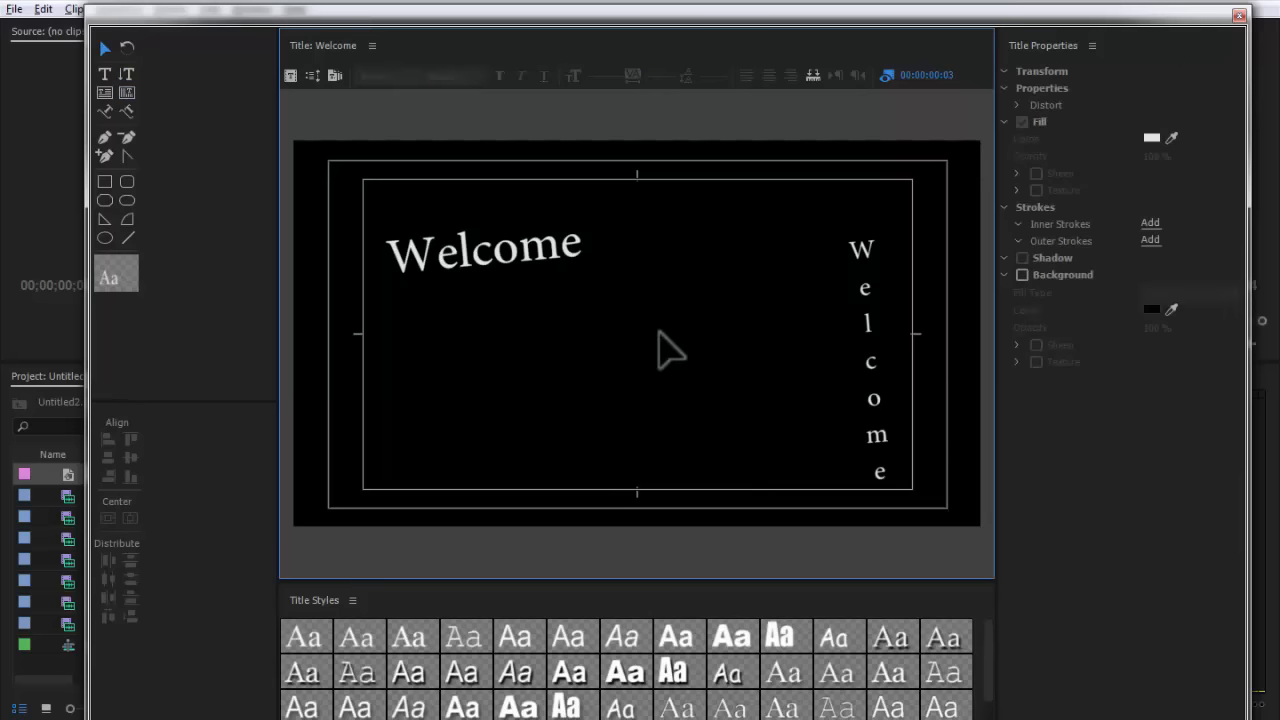
Draw a wavy text path about 615 wide and 167 high below the horizontal Welcome with the Path Type tool.
left_click(105, 112)
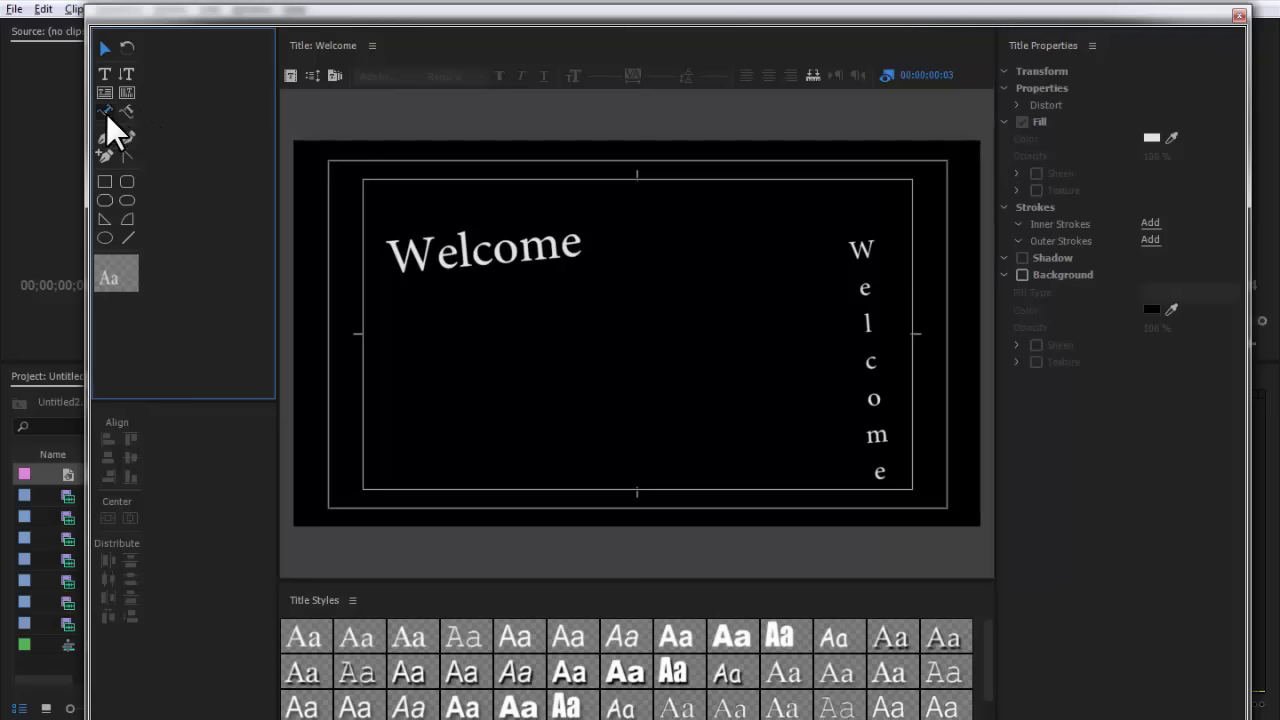
left_click(389, 377)
left_click_drag(400, 388, 413, 399)
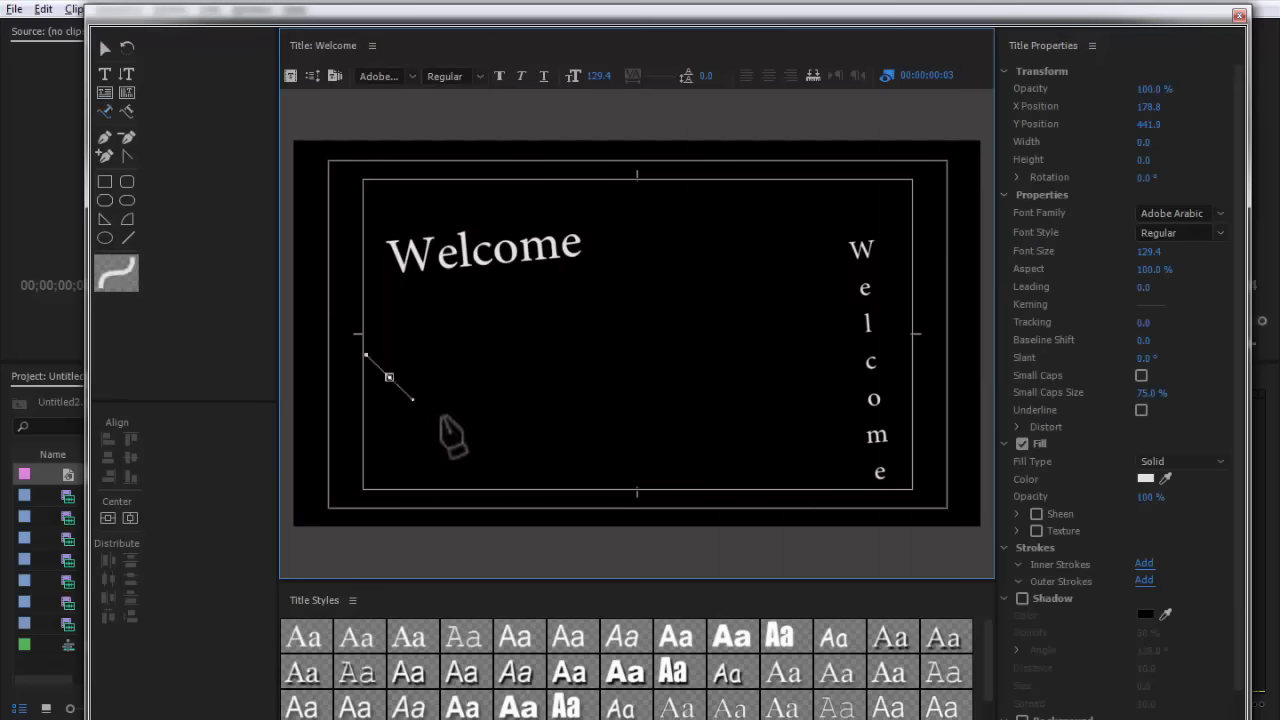
mouse_move(504, 416)
left_mouse_down()
mouse_move(510, 380)
mouse_move(603, 408)
mouse_move(679, 375)
mouse_move(749, 365)
mouse_move(773, 382)
left_mouse_up()
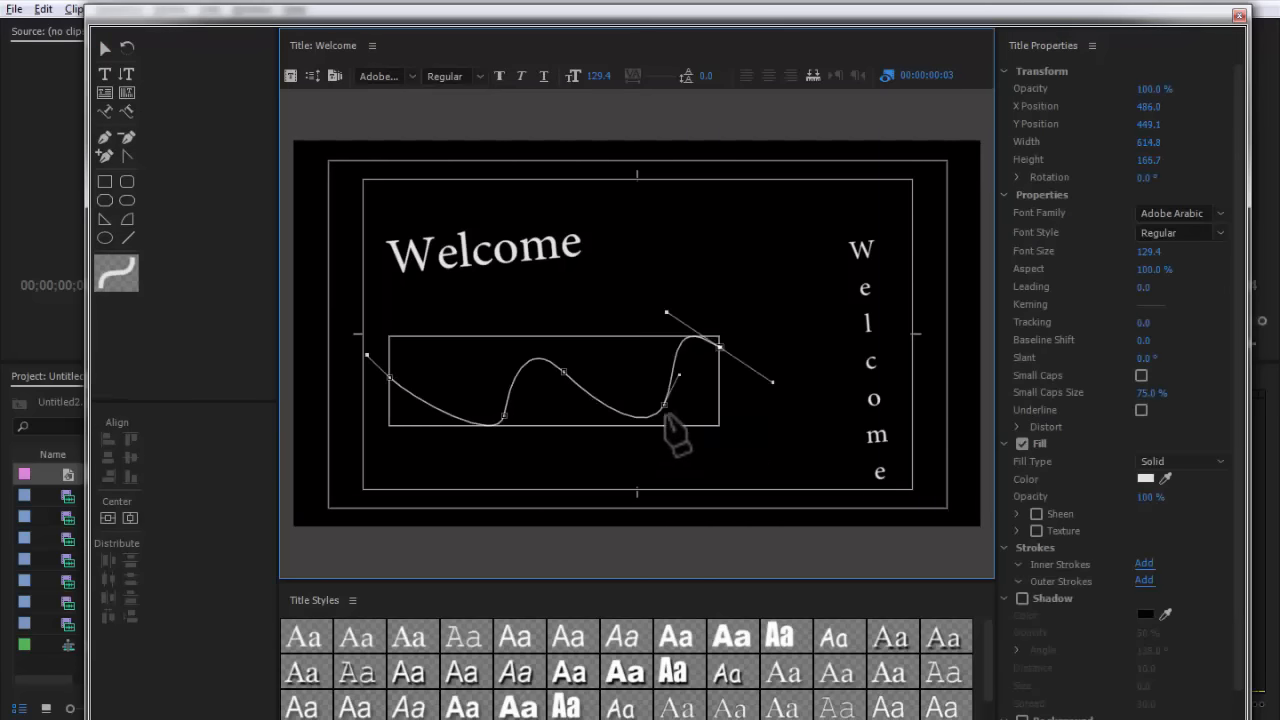
Enter the text "fsad fjlk asd flkja" along the wavy path.
left_click(105, 72)
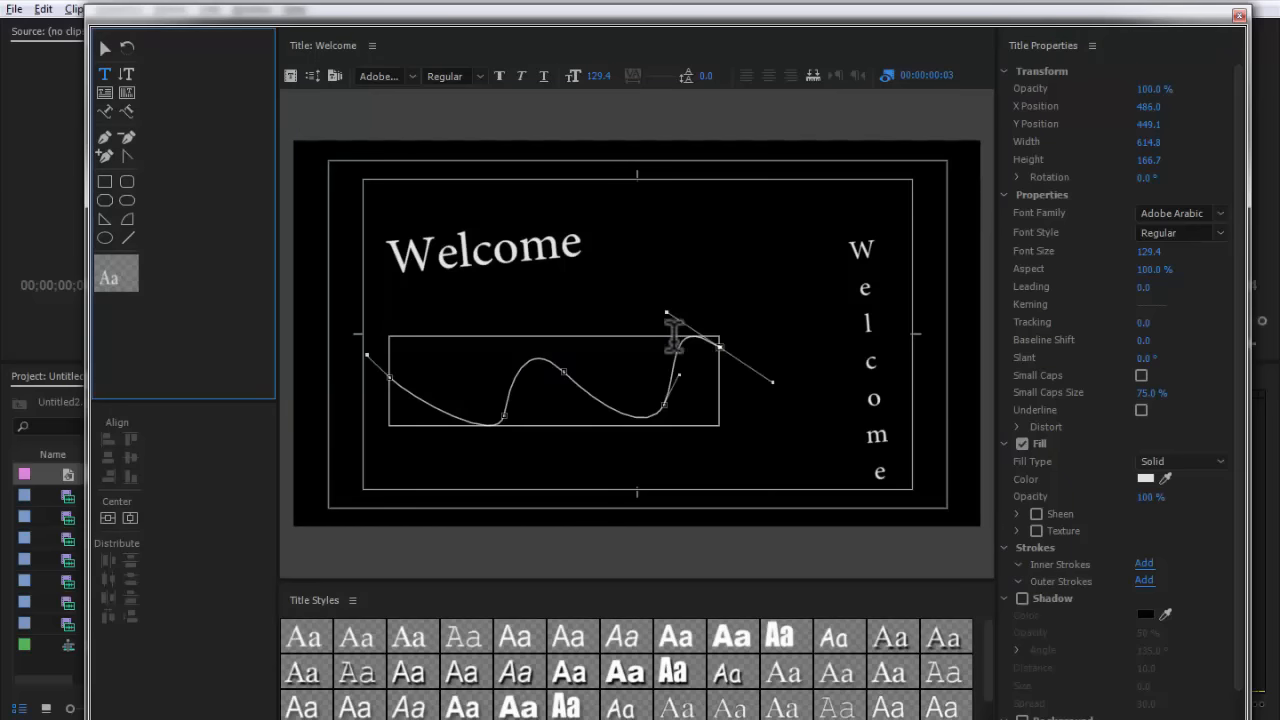
left_click(403, 381)
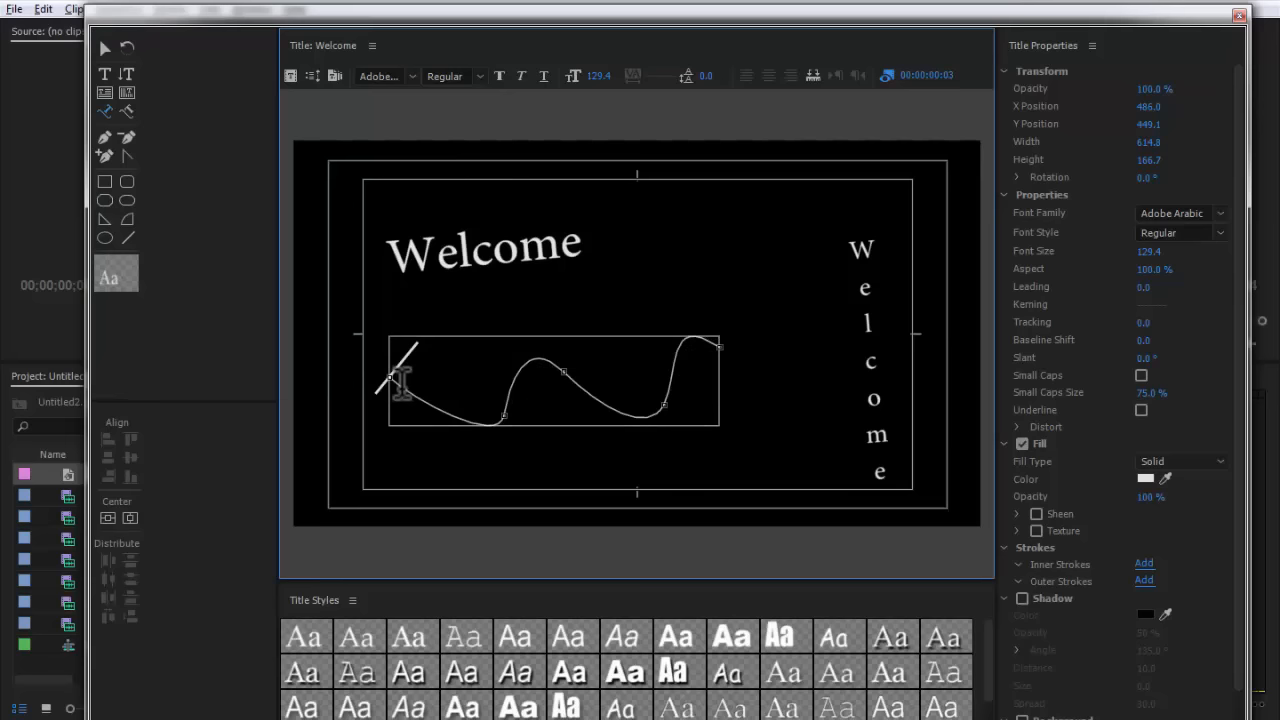
type("fsad fjlk asd flkja")
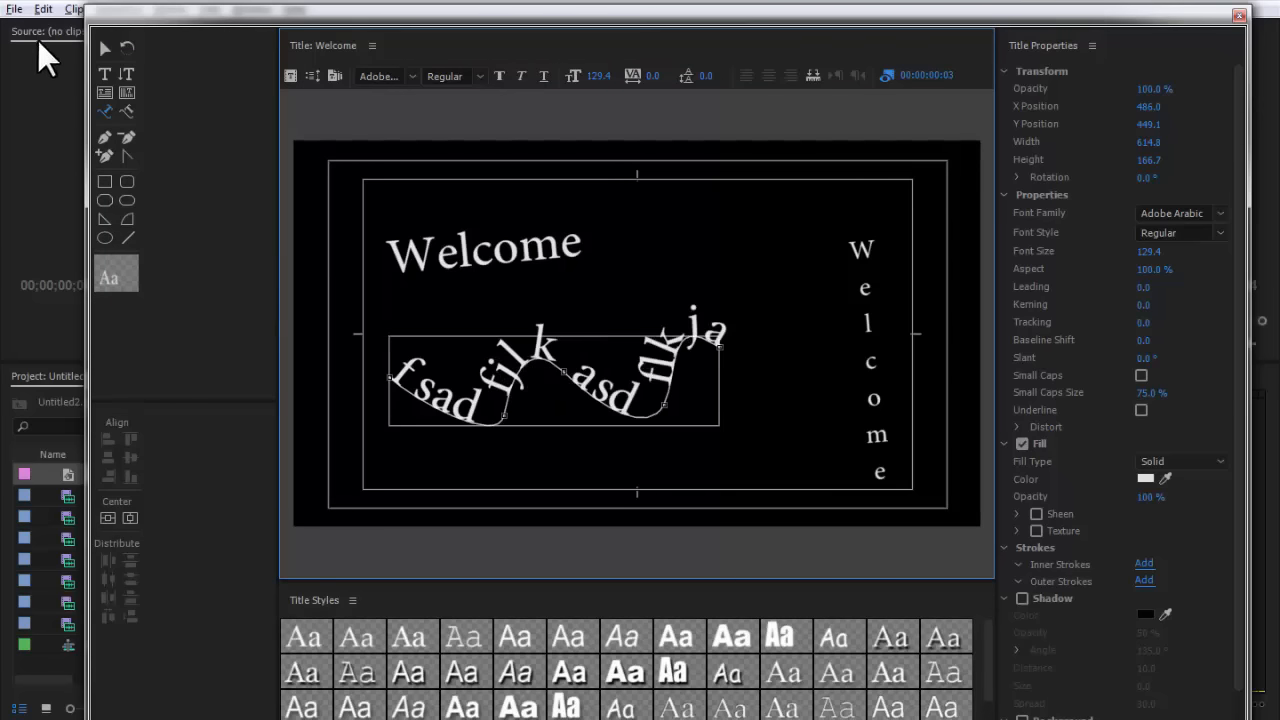
Enlarge the wavy text's box to about 655 by 178 and reduce all its text to a font size of 56.4.
left_click(103, 46)
left_click(394, 342)
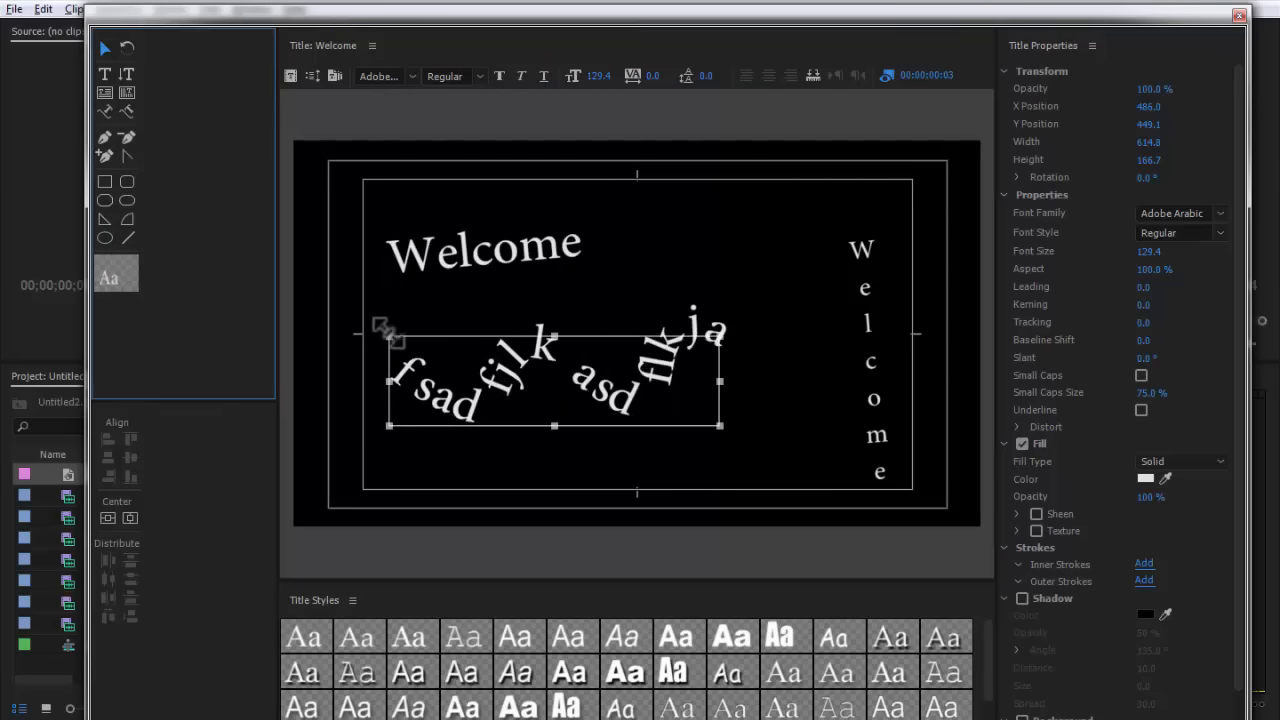
mouse_move(383, 328)
left_mouse_down()
mouse_move(563, 386)
mouse_move(364, 320)
left_mouse_up()
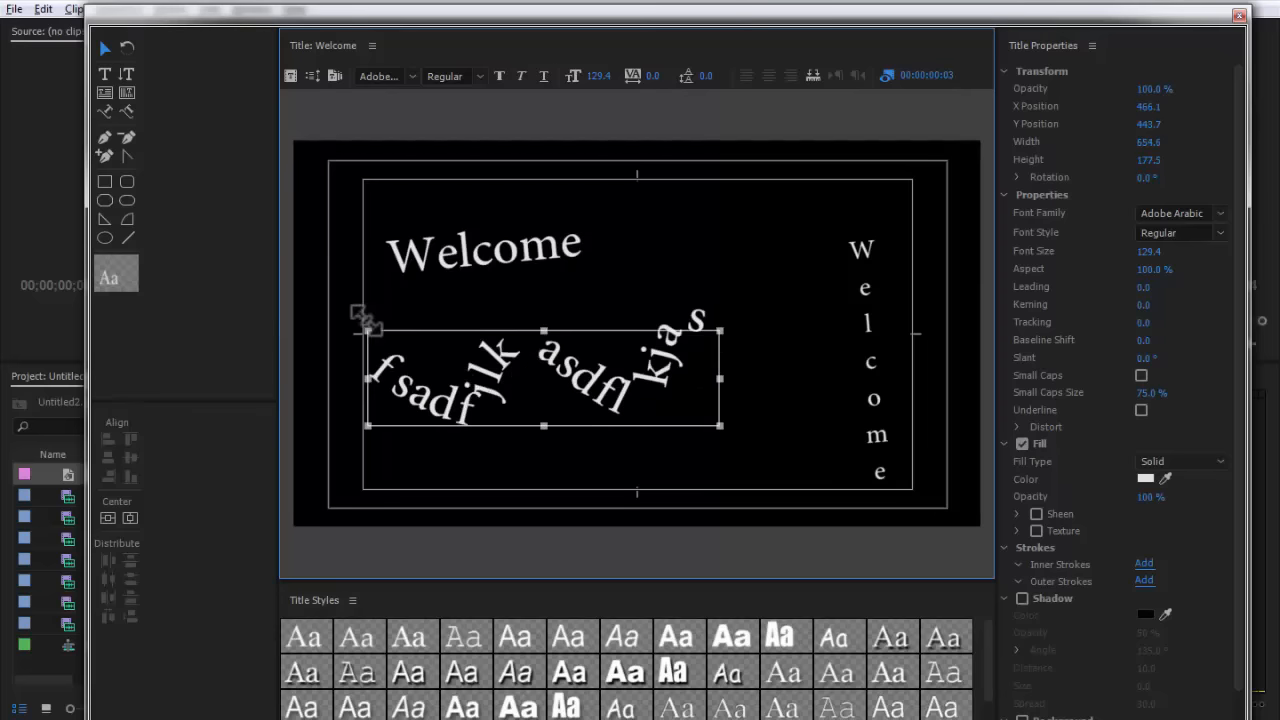
double_click(486, 347)
key("ctrl+a")
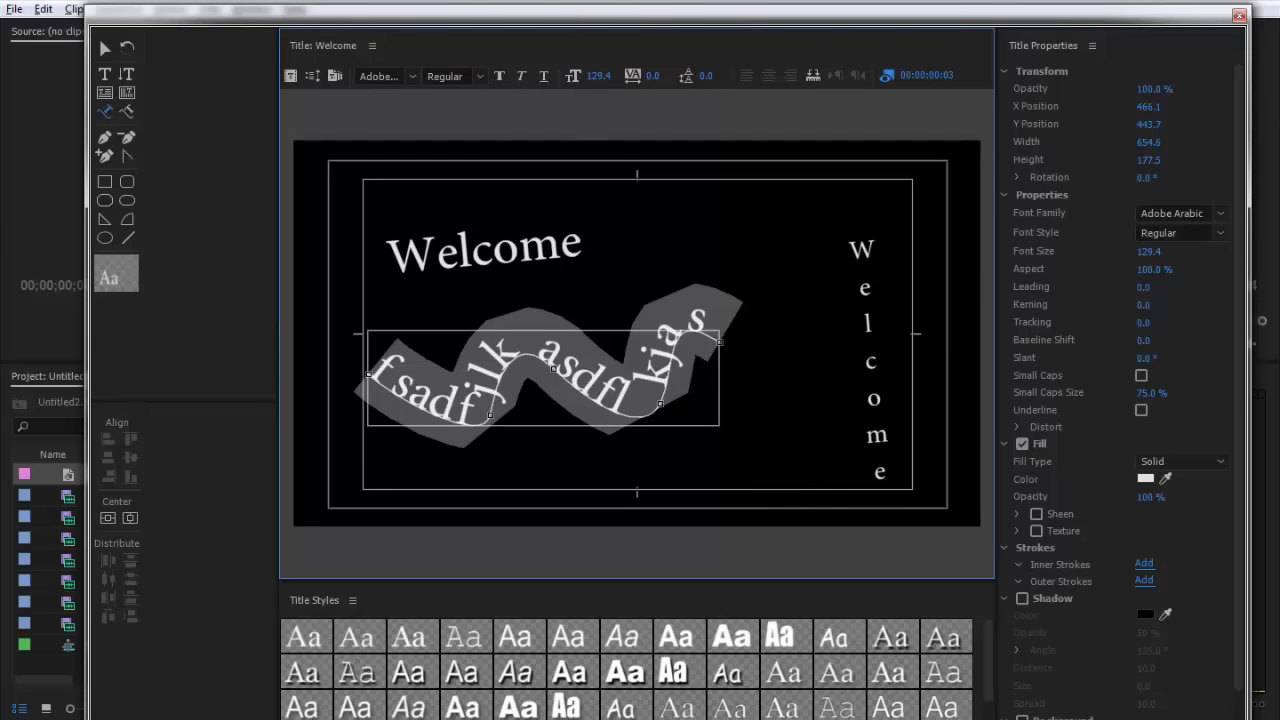
left_click_drag(598, 76, 530, 76)
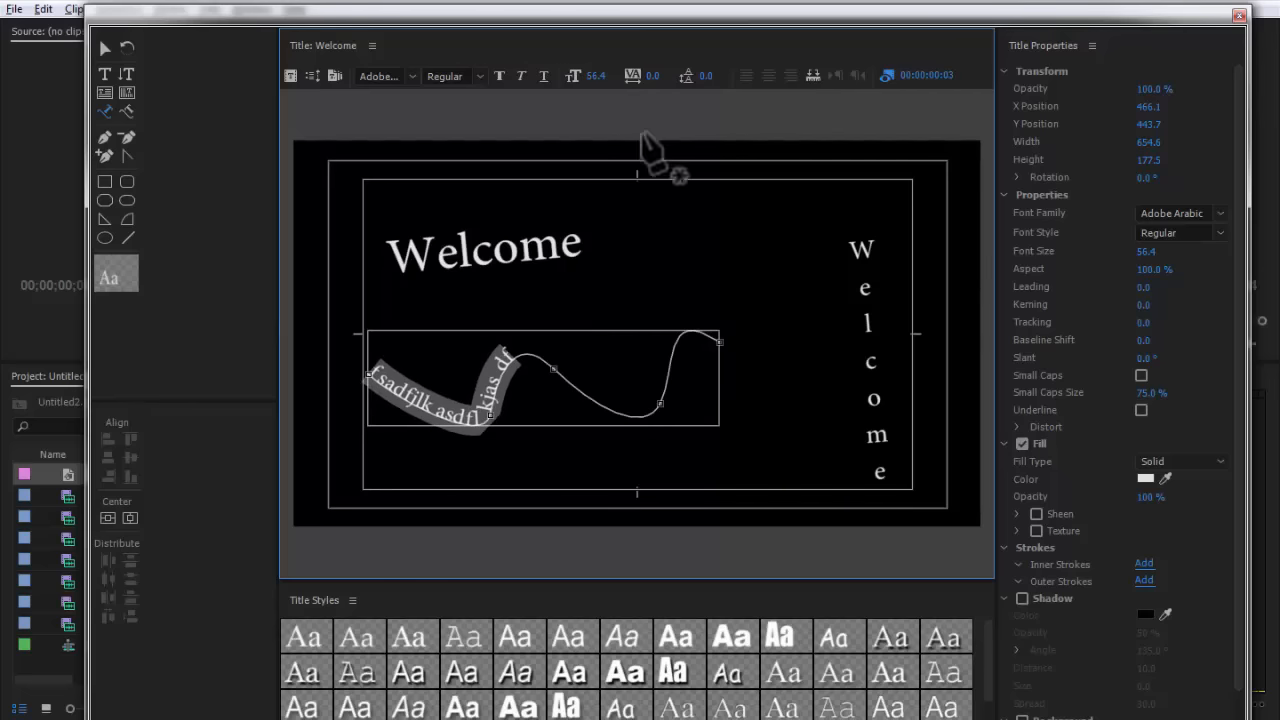
Fill the rest of the wavy path with "asdfad sfsdaf as ddf s daf sad" and set its font size to 60.4.
left_click(520, 340)
type("asdfad sfsdaf as ddf s daf sad")
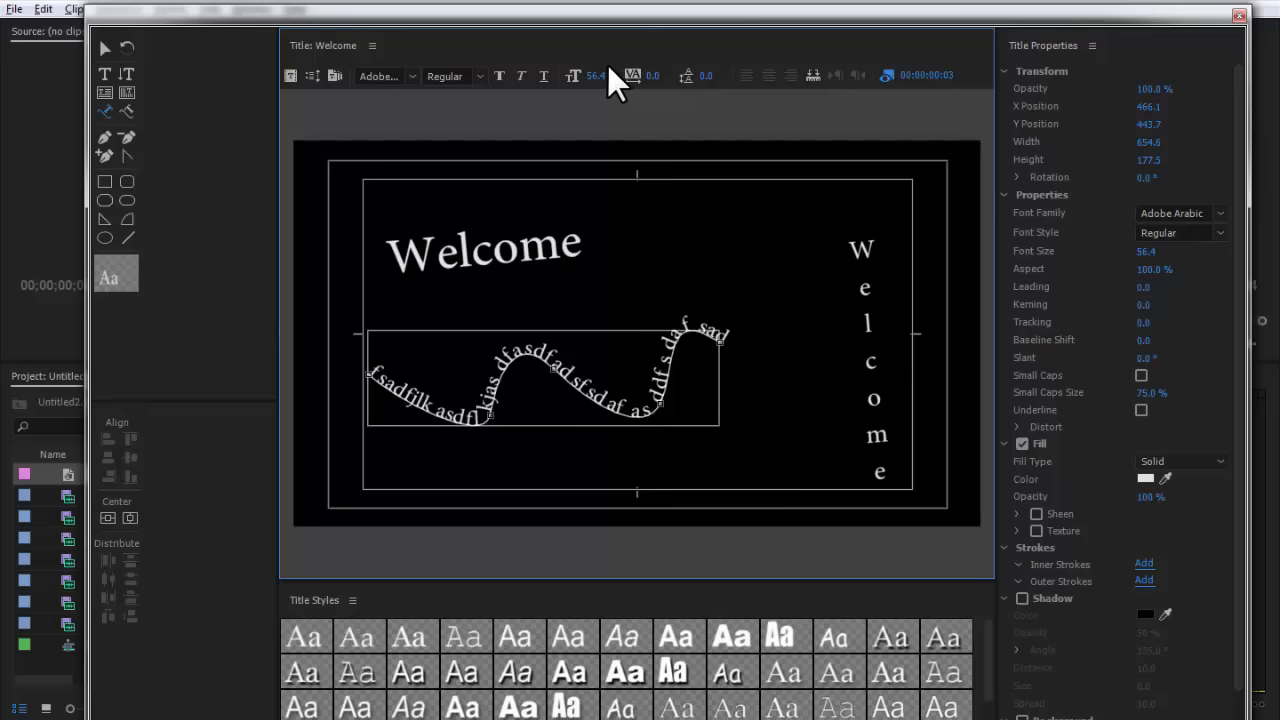
mouse_move(596, 76)
left_mouse_down()
mouse_move(620, 76)
mouse_move(600, 76)
left_mouse_up()
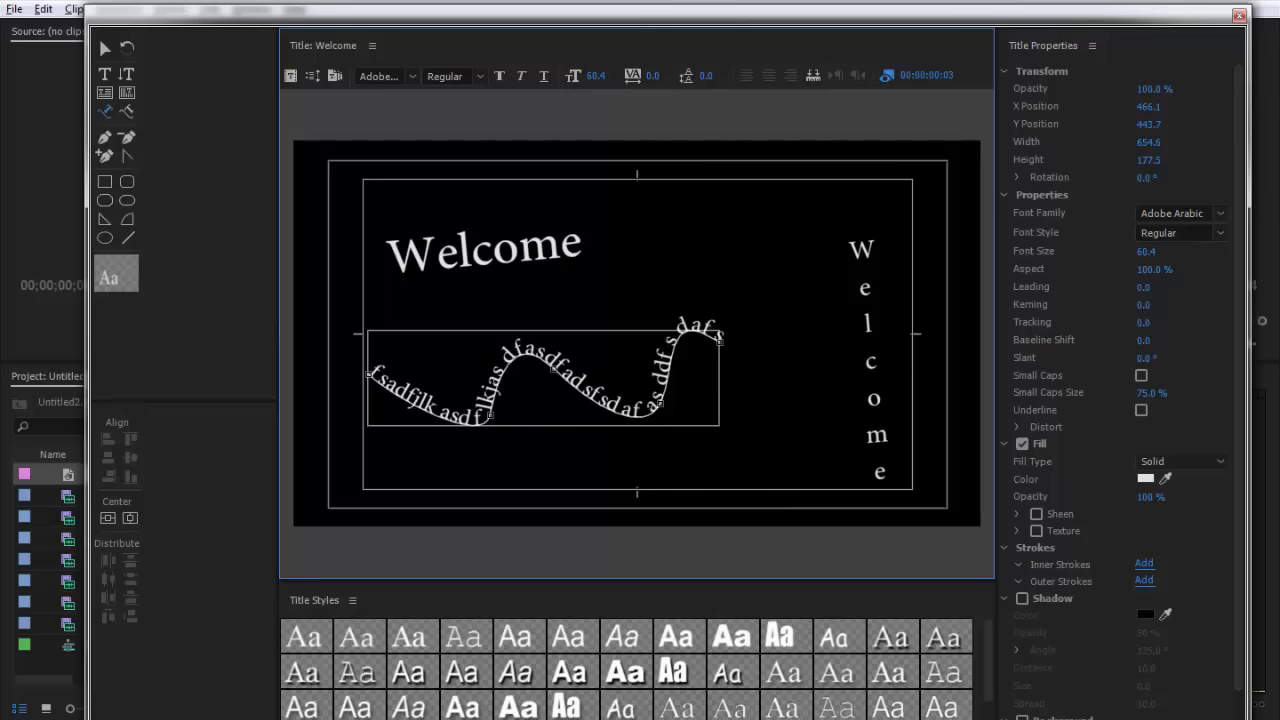
Change the wavy path text's font family to Myriad Hebrew and undo the stray path point above the frame.
left_click(474, 76)
left_click(474, 47)
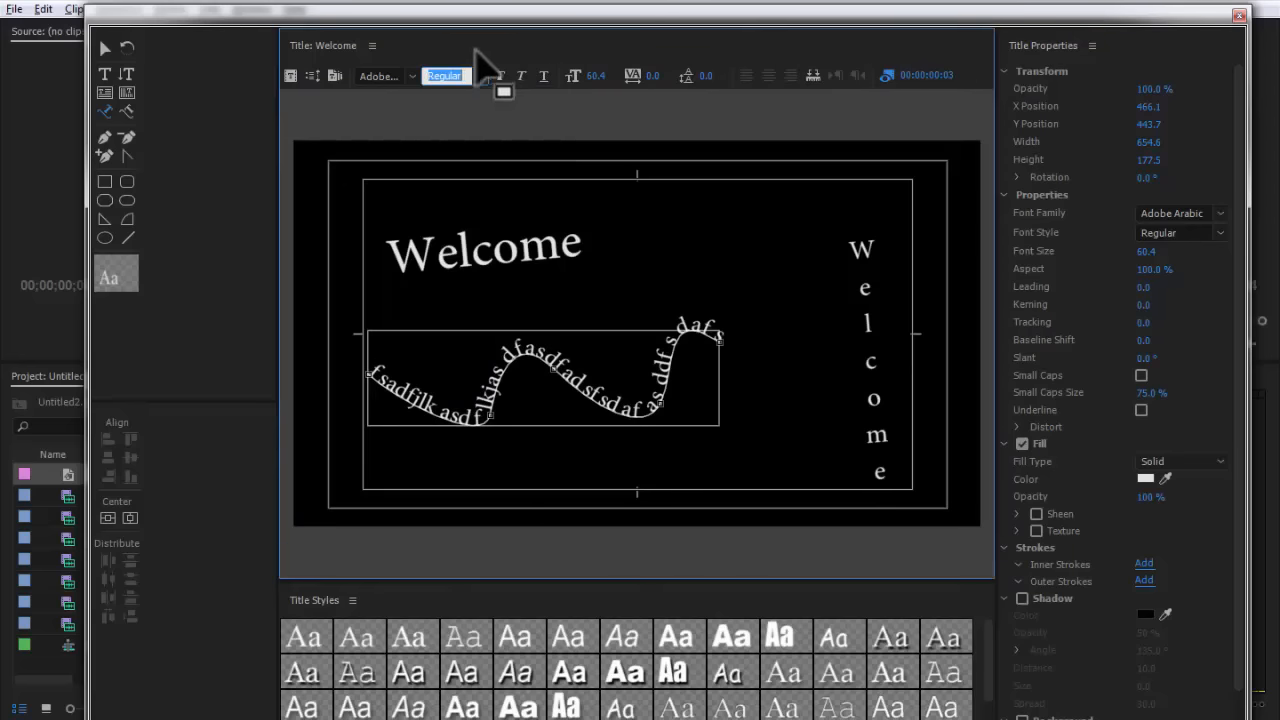
left_click(410, 74)
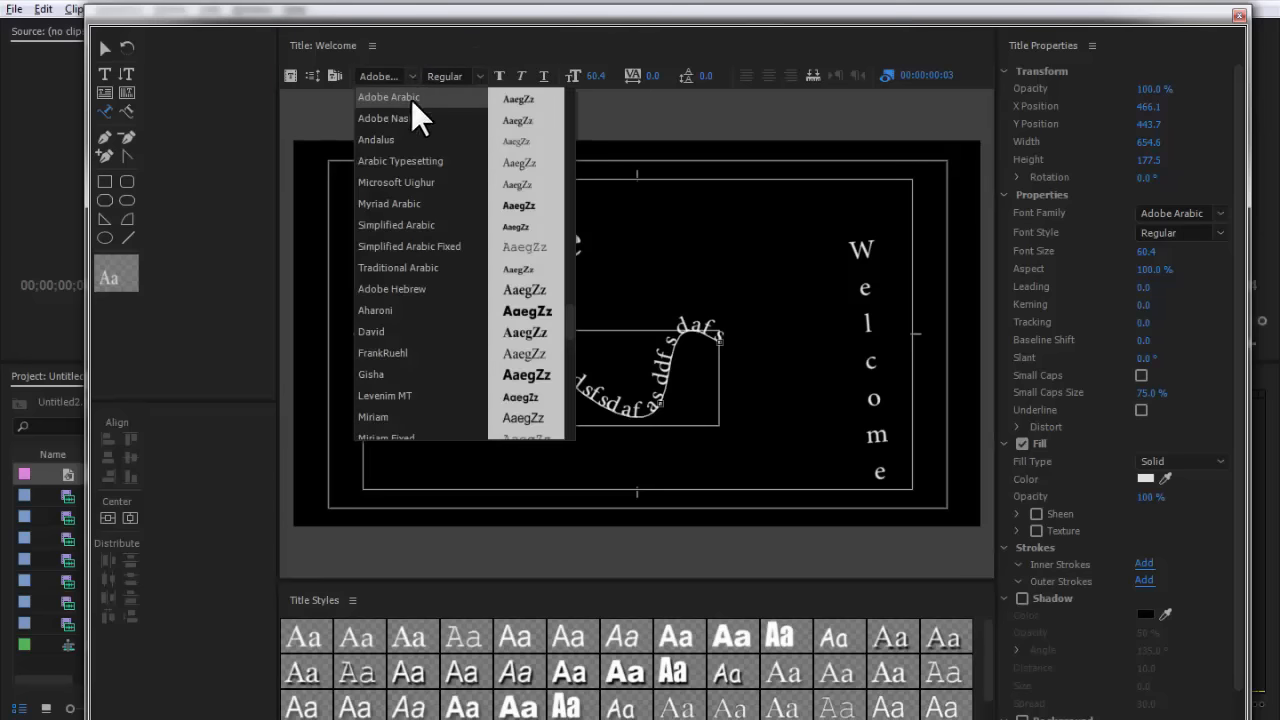
scroll(413, 307, "down", 3)
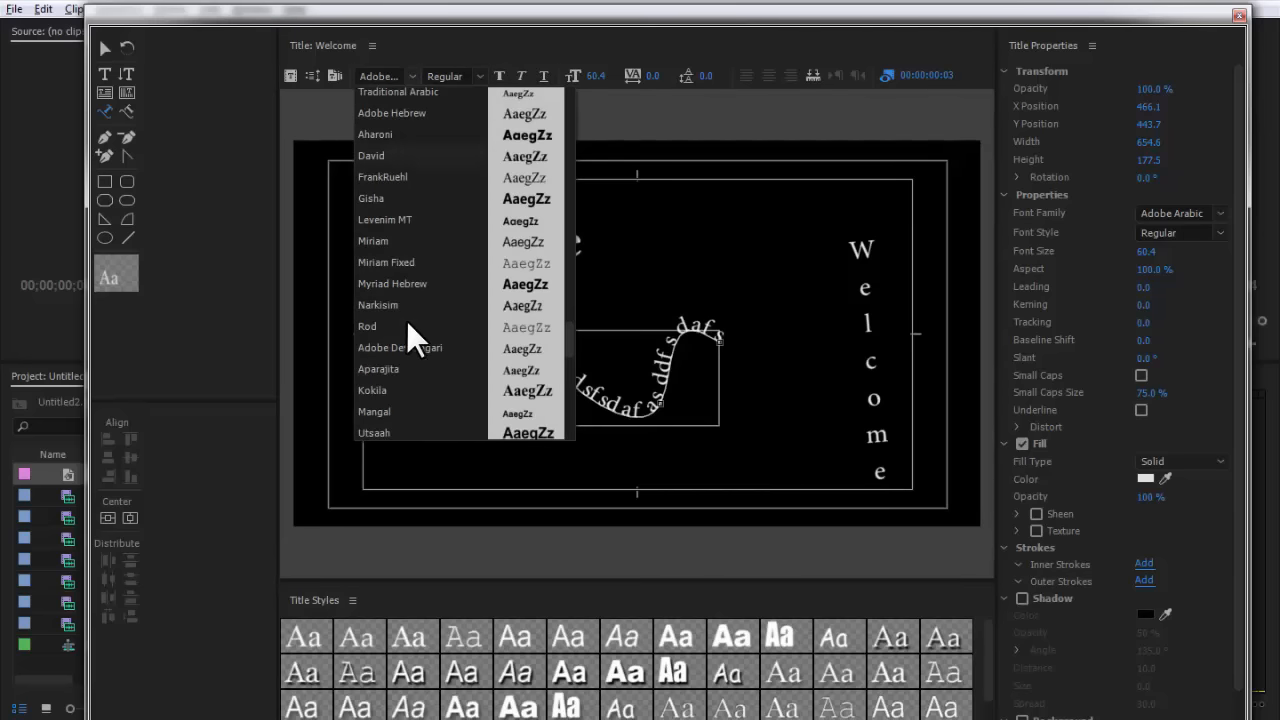
left_click(531, 282)
left_click(652, 114)
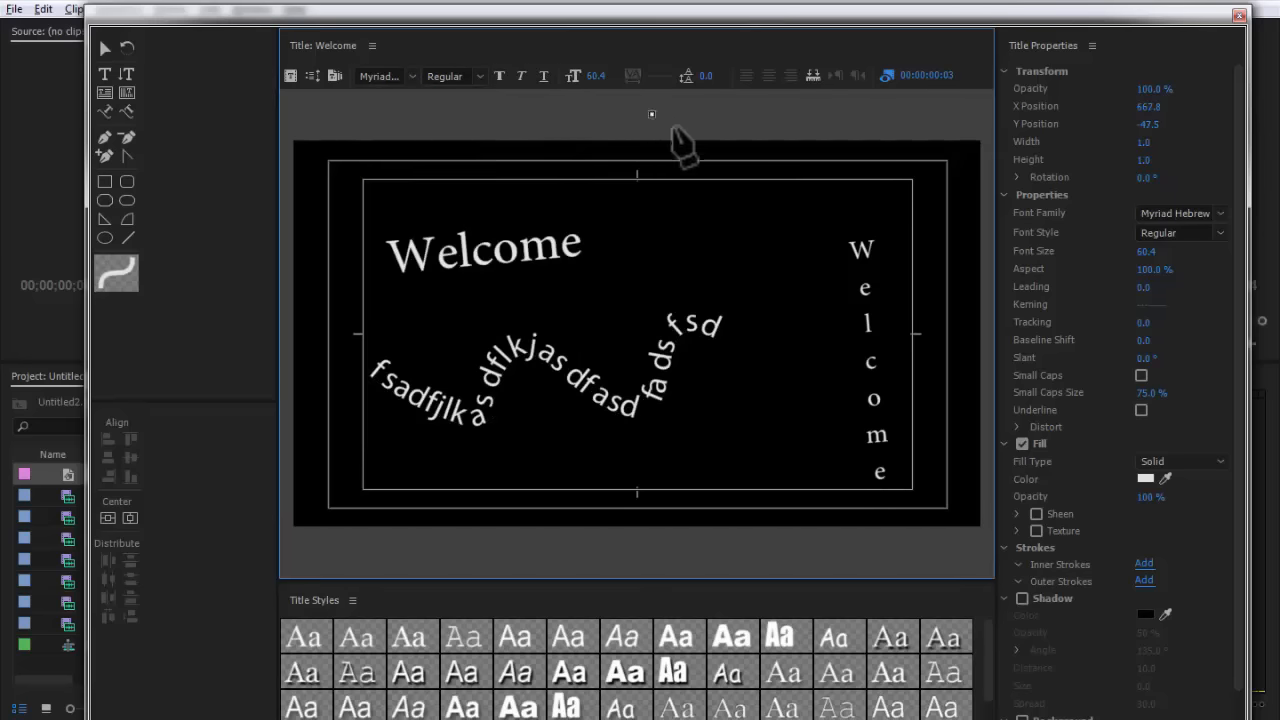
key("ctrl+z")
Shrink the wavy text's box to about 315 by 86 and move it to the lower-right part of the frame.
left_click(104, 48)
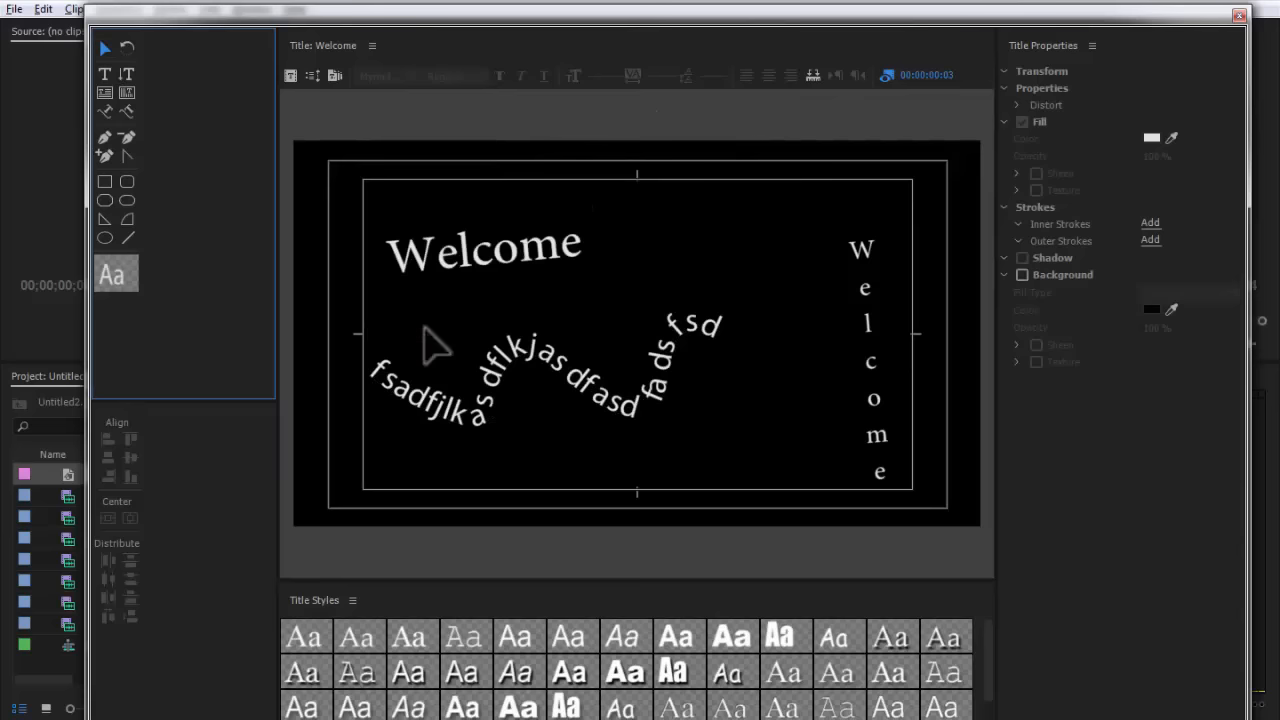
left_click(440, 352)
left_click_drag(362, 326, 731, 469)
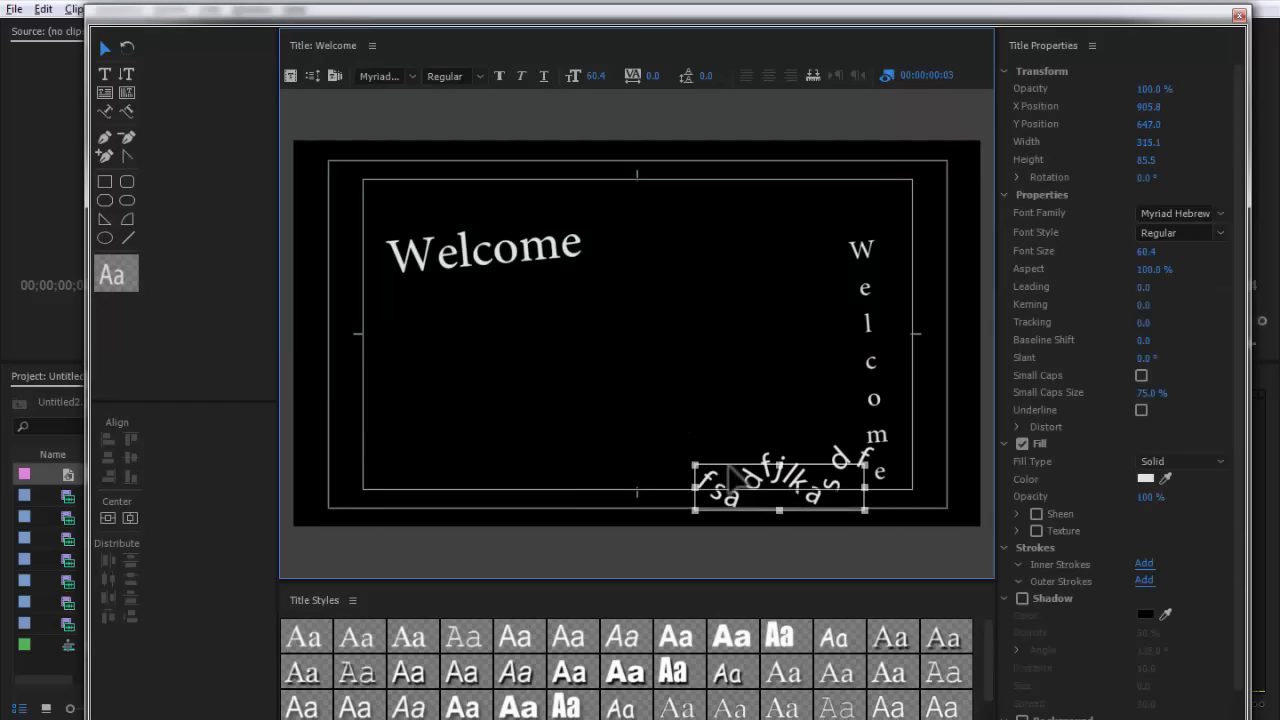
Draw a curved path about 234 wide and 352 high between the two Welcome texts with the Vertical Path Type tool.
left_click(127, 111)
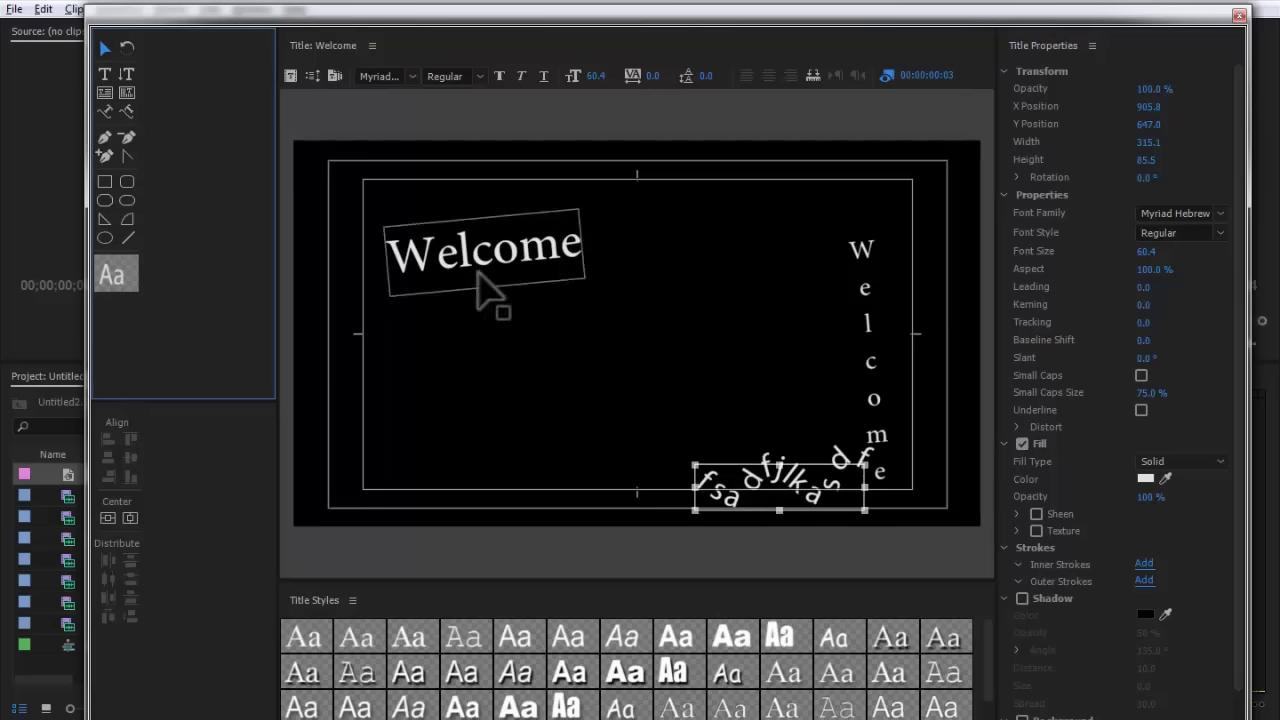
left_click(510, 366)
left_click(127, 111)
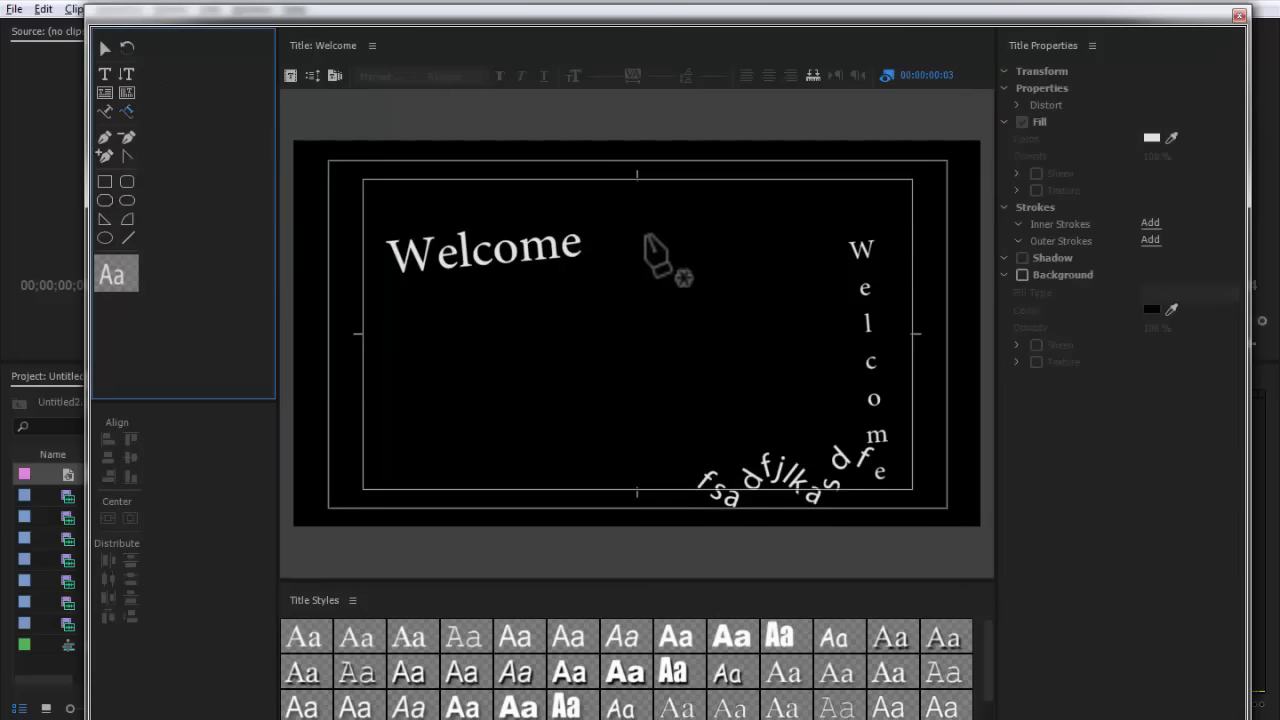
left_click_drag(625, 243, 673, 265)
left_click_drag(667, 324, 665, 352)
left_click_drag(681, 401, 766, 432)
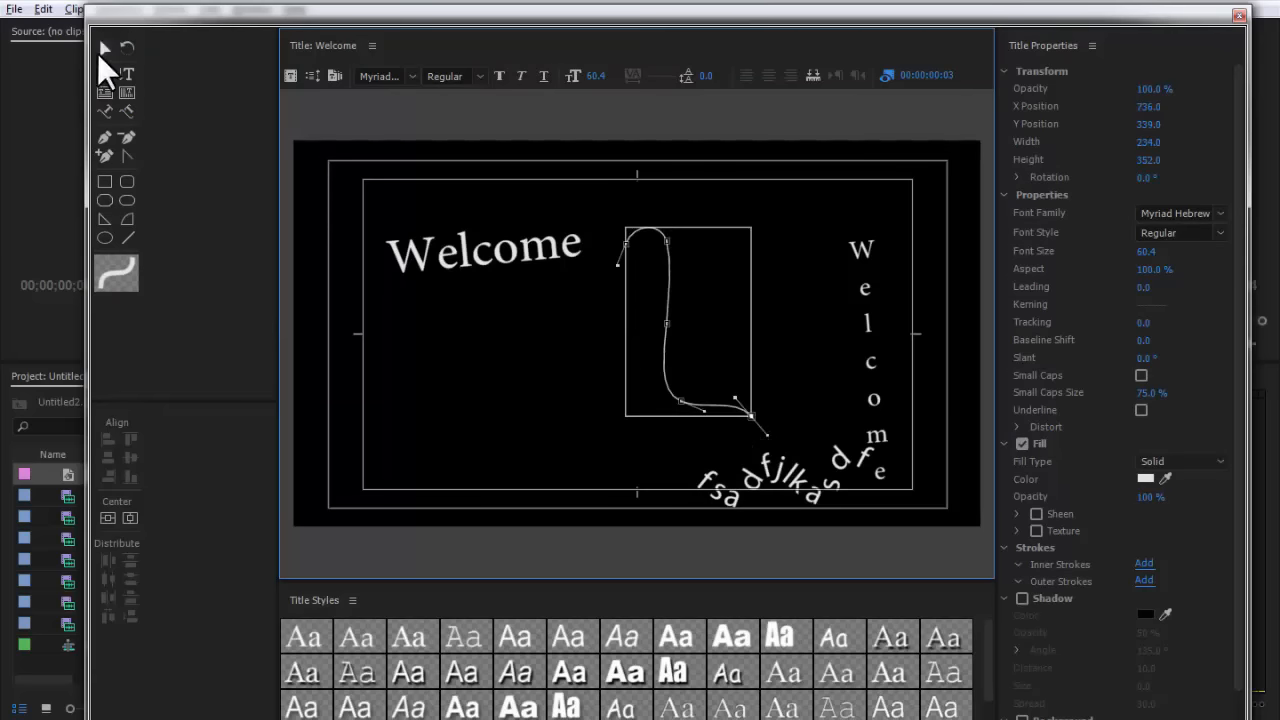
Enter the vertical text "esdf asdf" along the curved path.
left_click(103, 72)
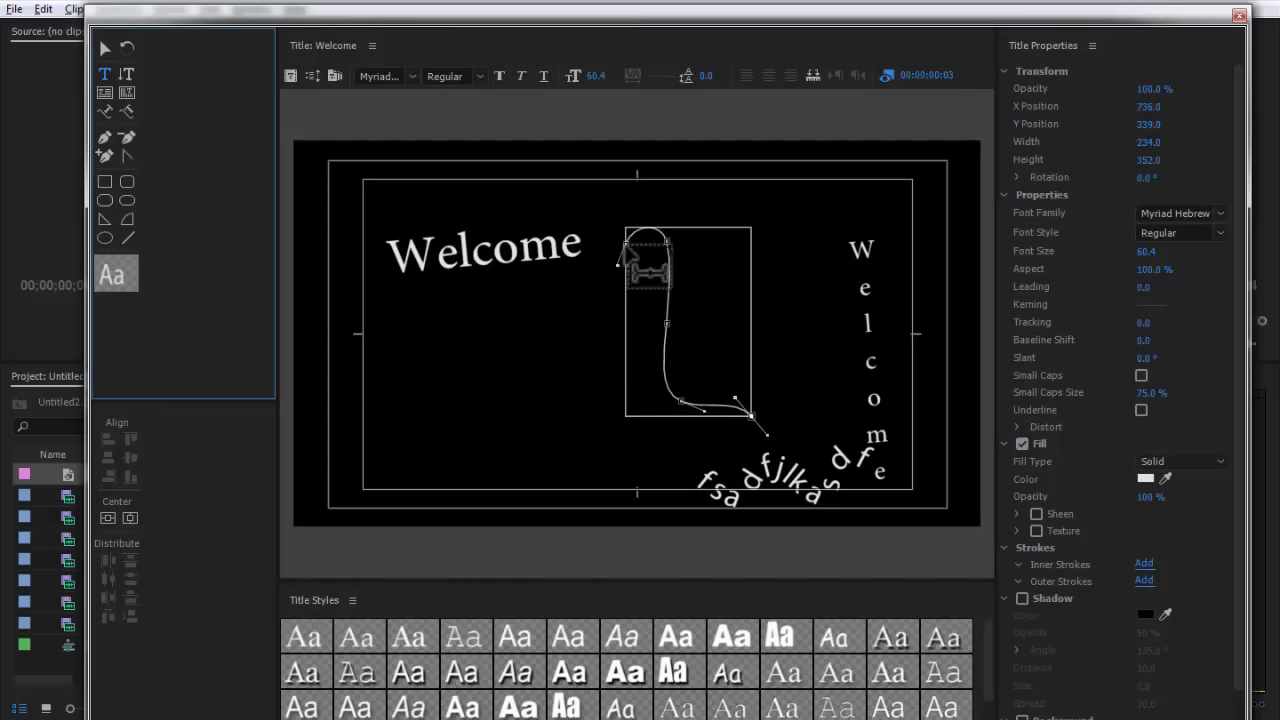
left_click(665, 240)
type("esdf asdf")
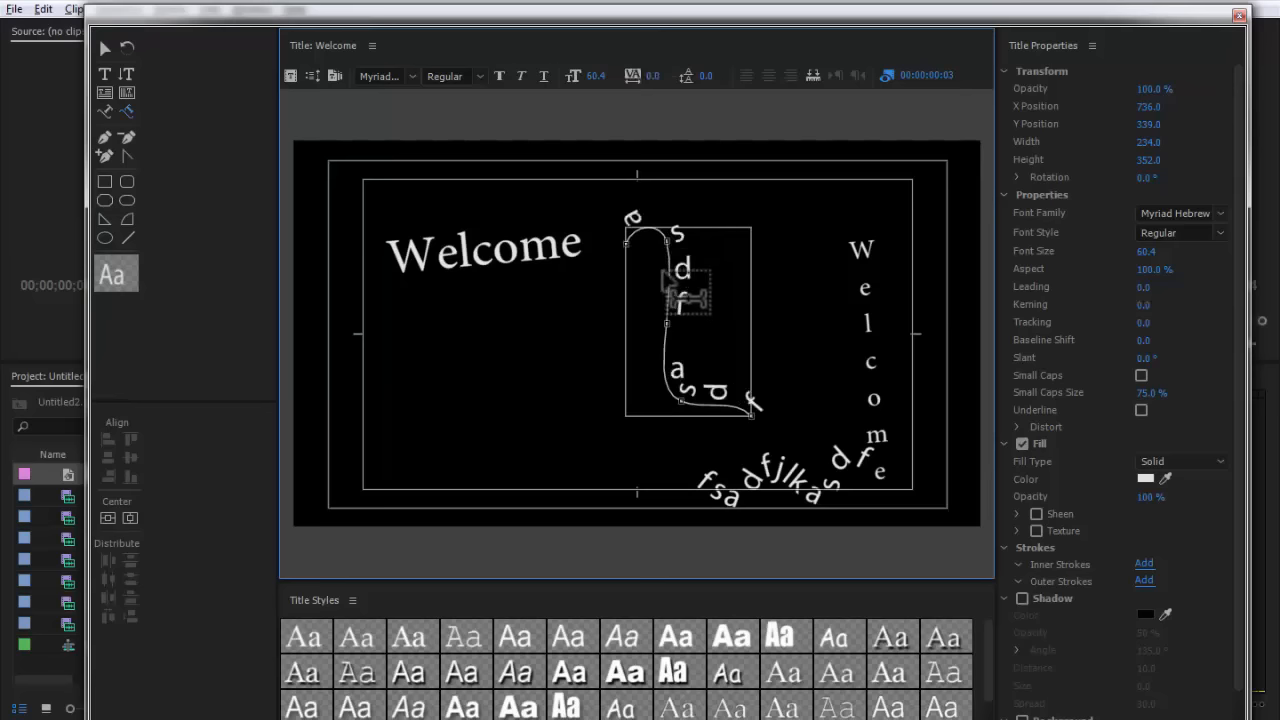
left_click(105, 49)
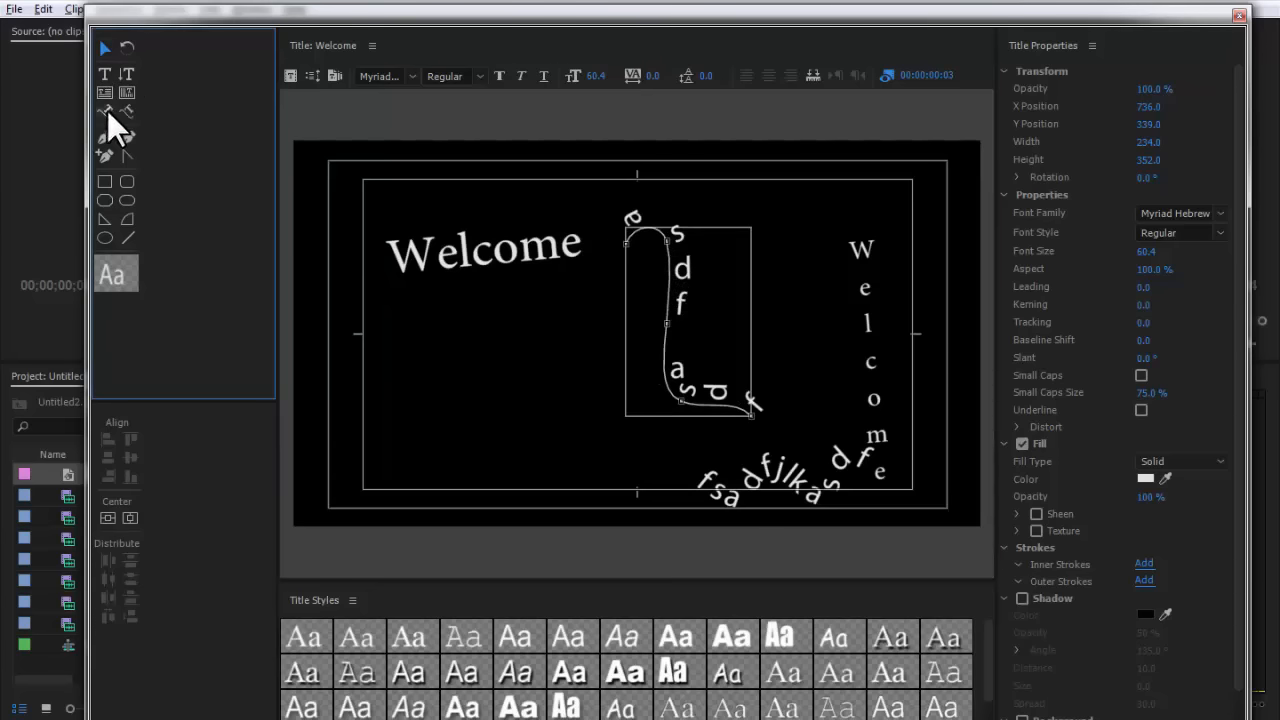
Draw a curved path about 348 wide and 244 high below the horizontal Welcome text with the Path Type tool.
left_click(107, 110)
mouse_move(394, 342)
left_mouse_down()
mouse_move(400, 331)
mouse_move(446, 366)
left_mouse_up()
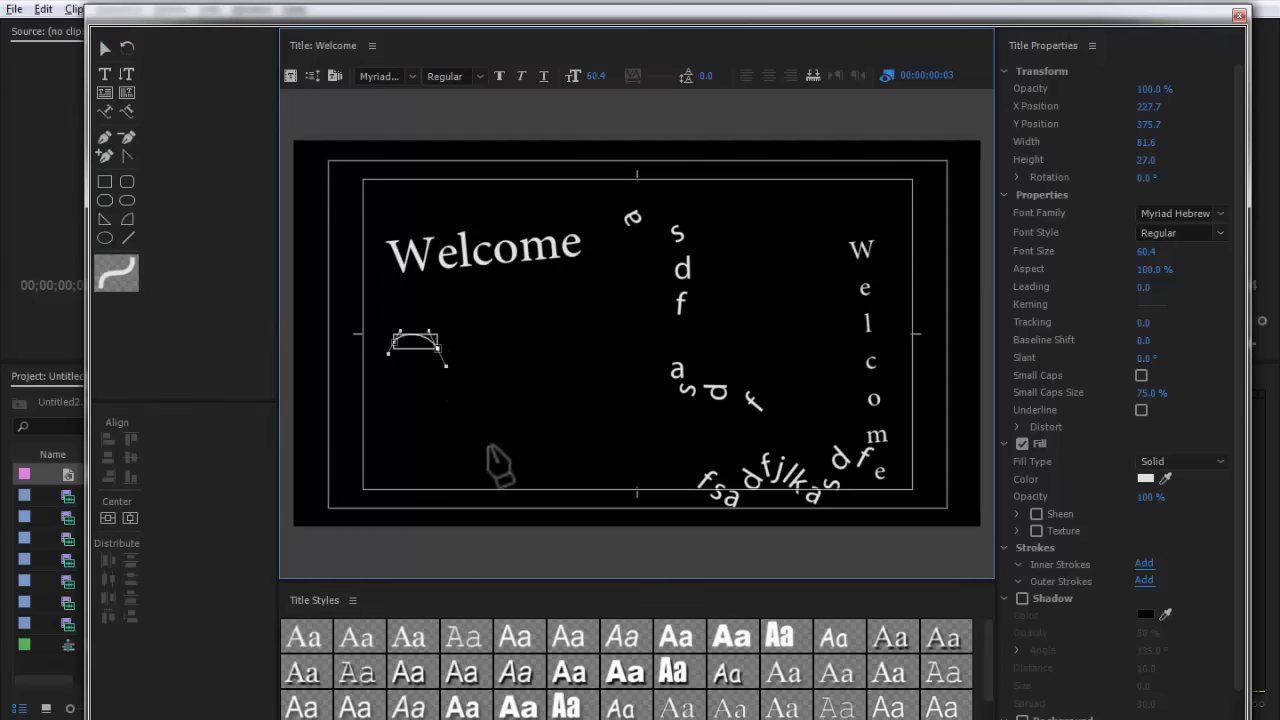
left_click_drag(470, 428, 484, 444)
left_click_drag(581, 465, 607, 463)
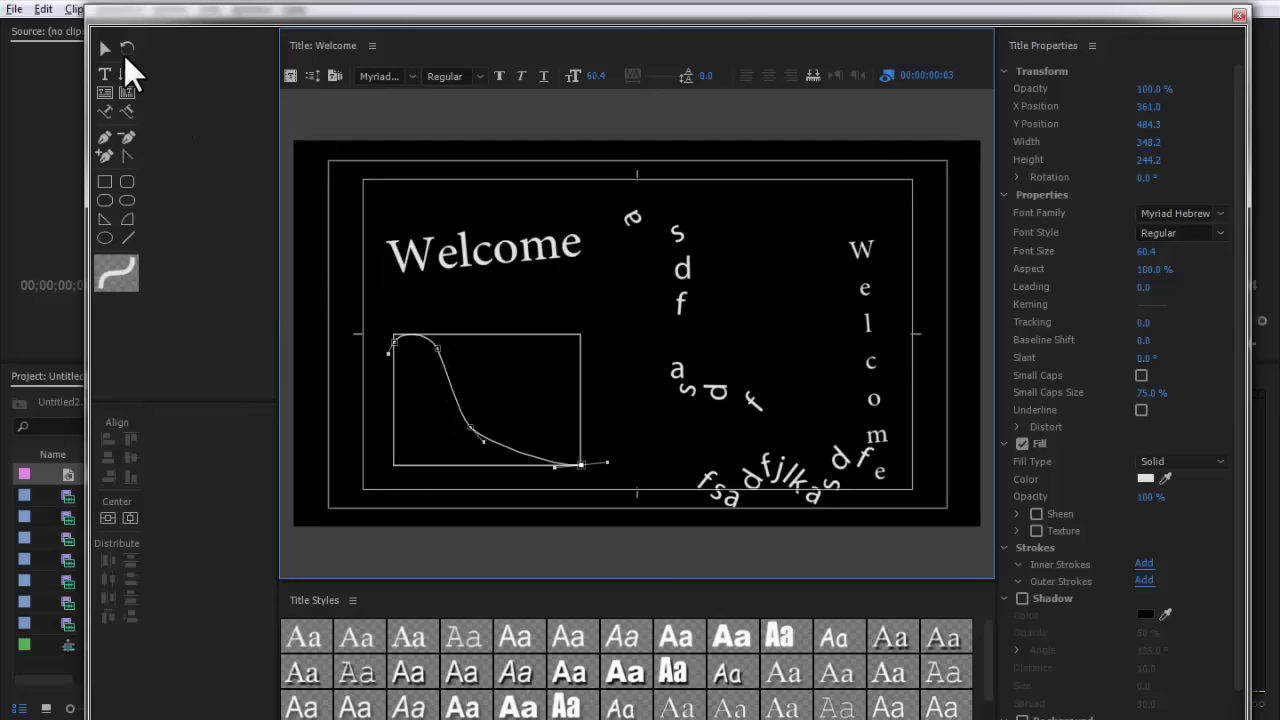
Enter the text "asdfasdfasdfasd" along the new path below Welcome.
left_click(110, 73)
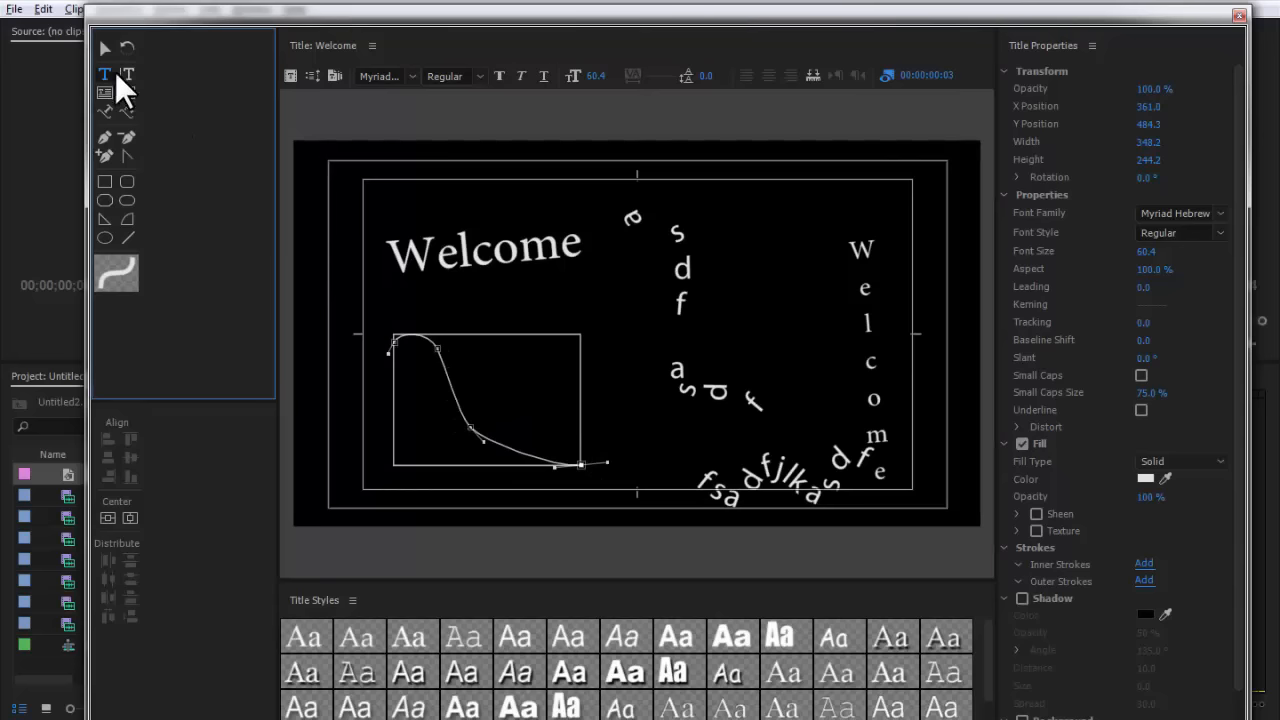
left_click(401, 335)
type("asdfasdfasdfasd")
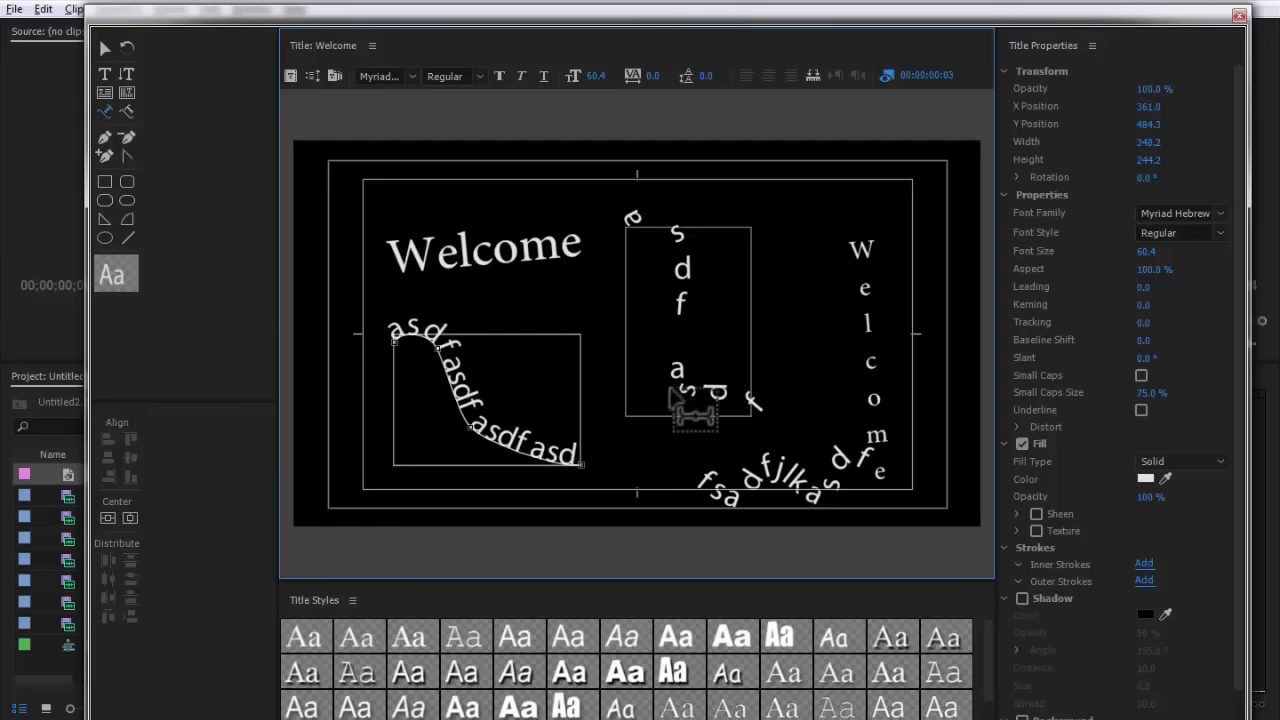
Delete the path text below Welcome and shrink the vertical path text's box toward its lower-right corner.
left_click(104, 48)
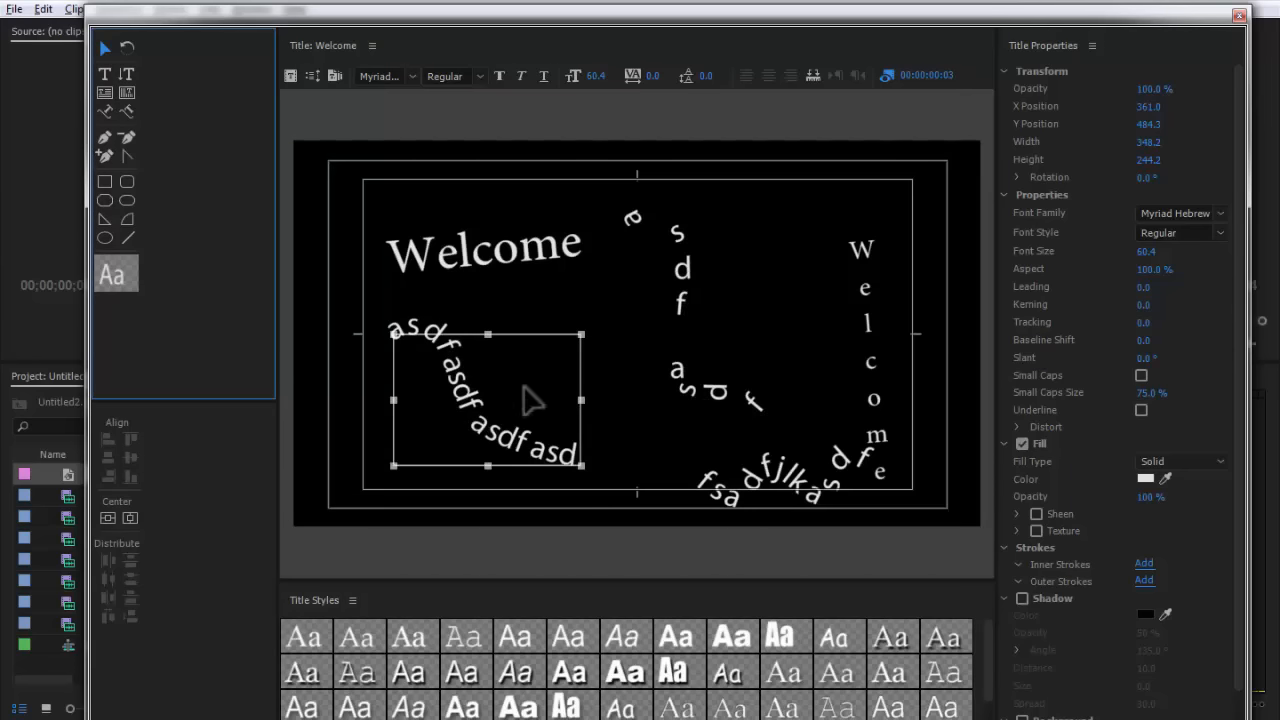
key("Delete")
left_click(676, 260)
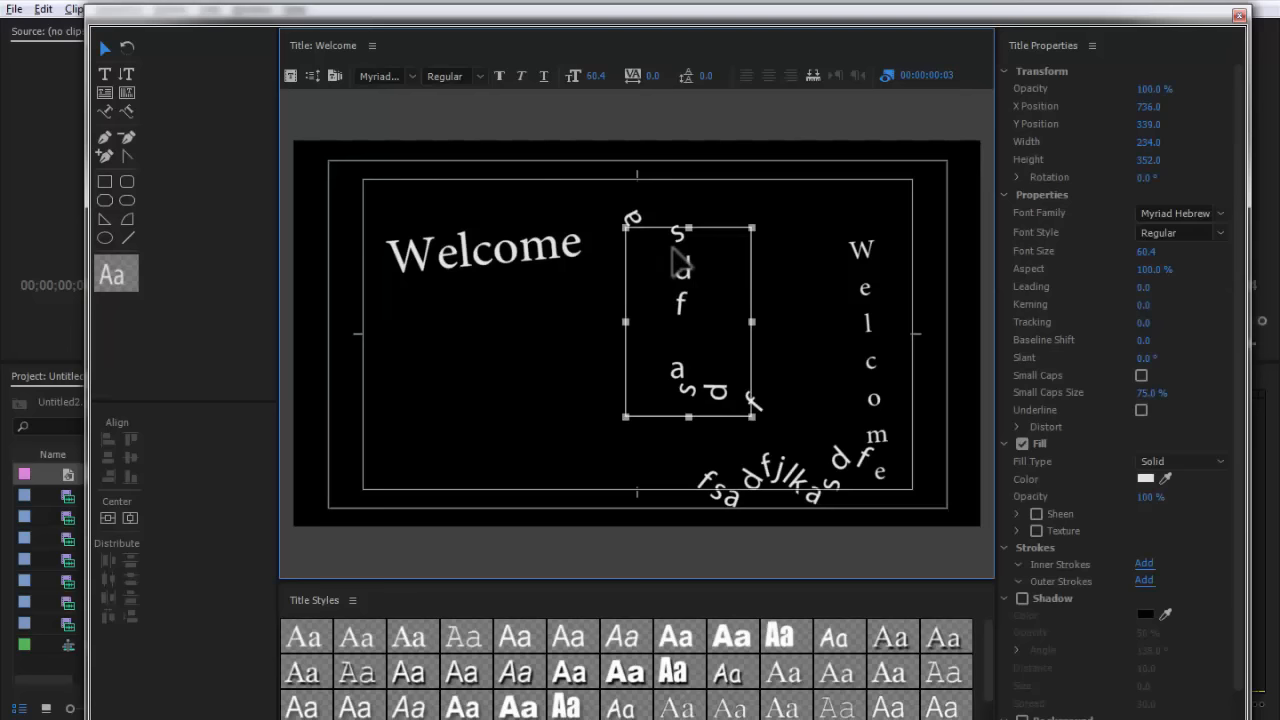
left_click_drag(626, 226, 724, 348)
left_click(432, 296)
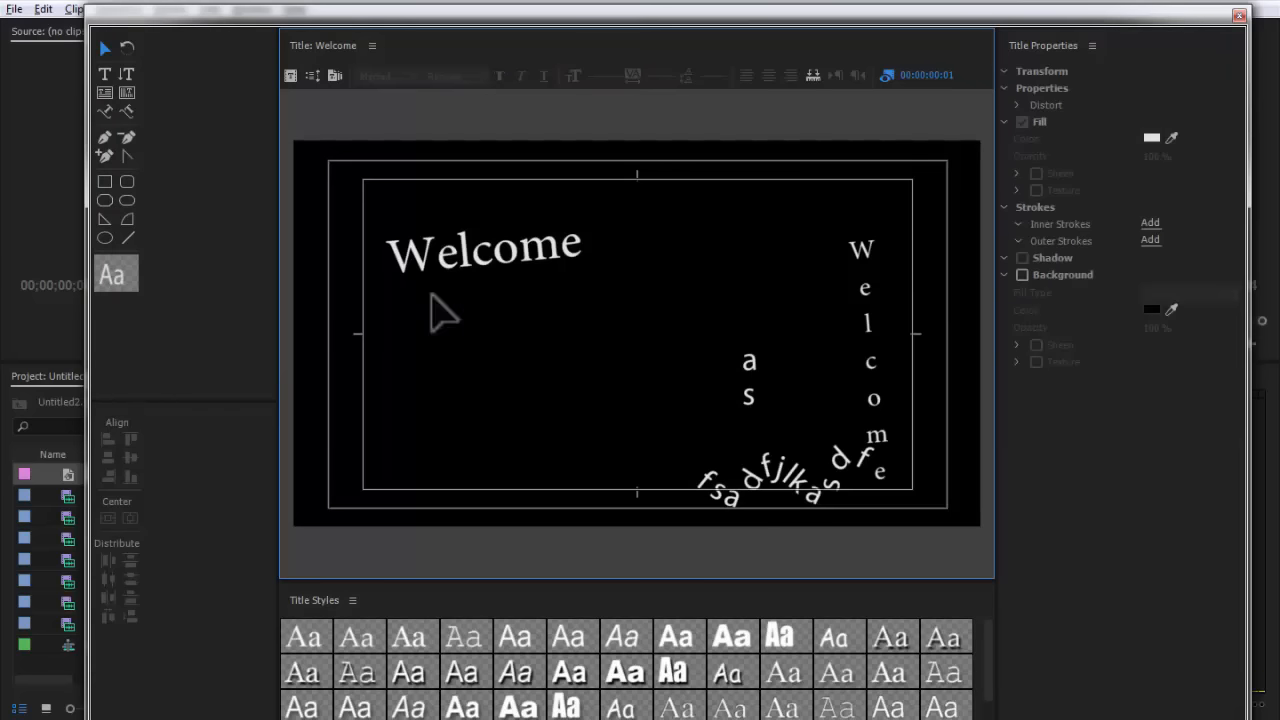
Draw an open U-shaped curve about 315 wide and 187 high below Welcome with the Pen tool.
left_click(105, 141)
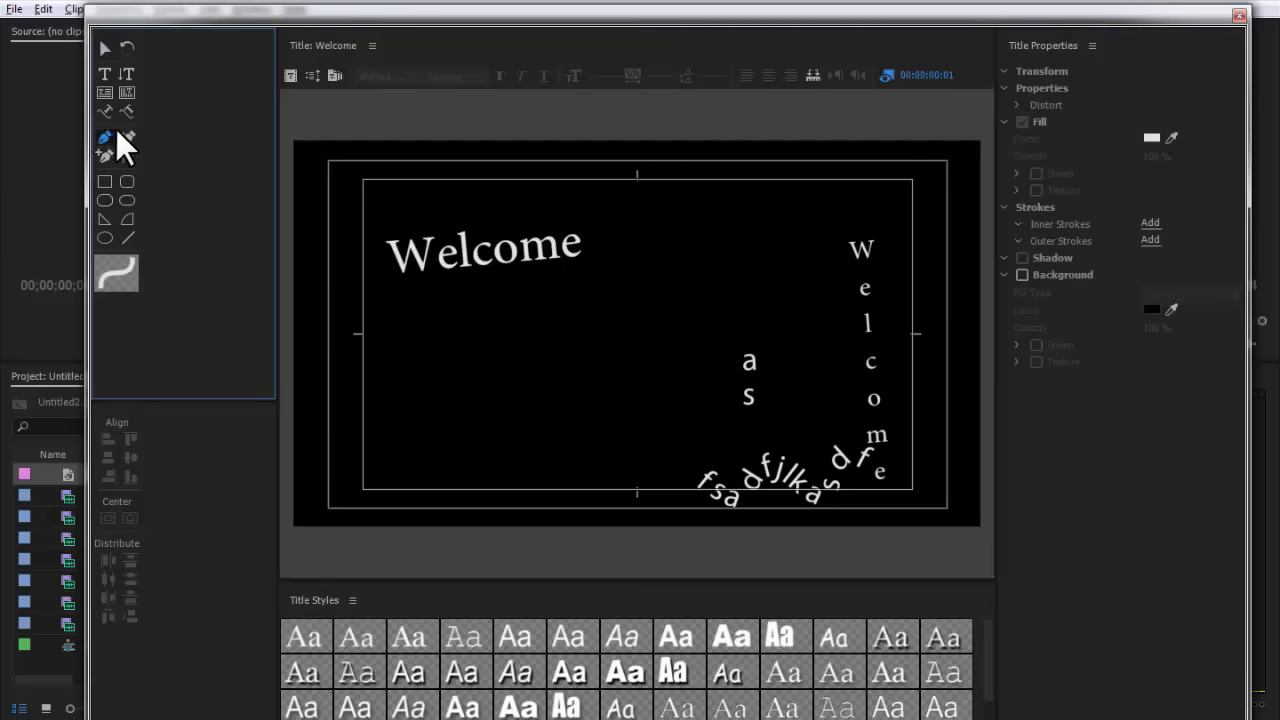
left_click(412, 349)
left_click_drag(447, 421, 522, 419)
left_click(579, 390)
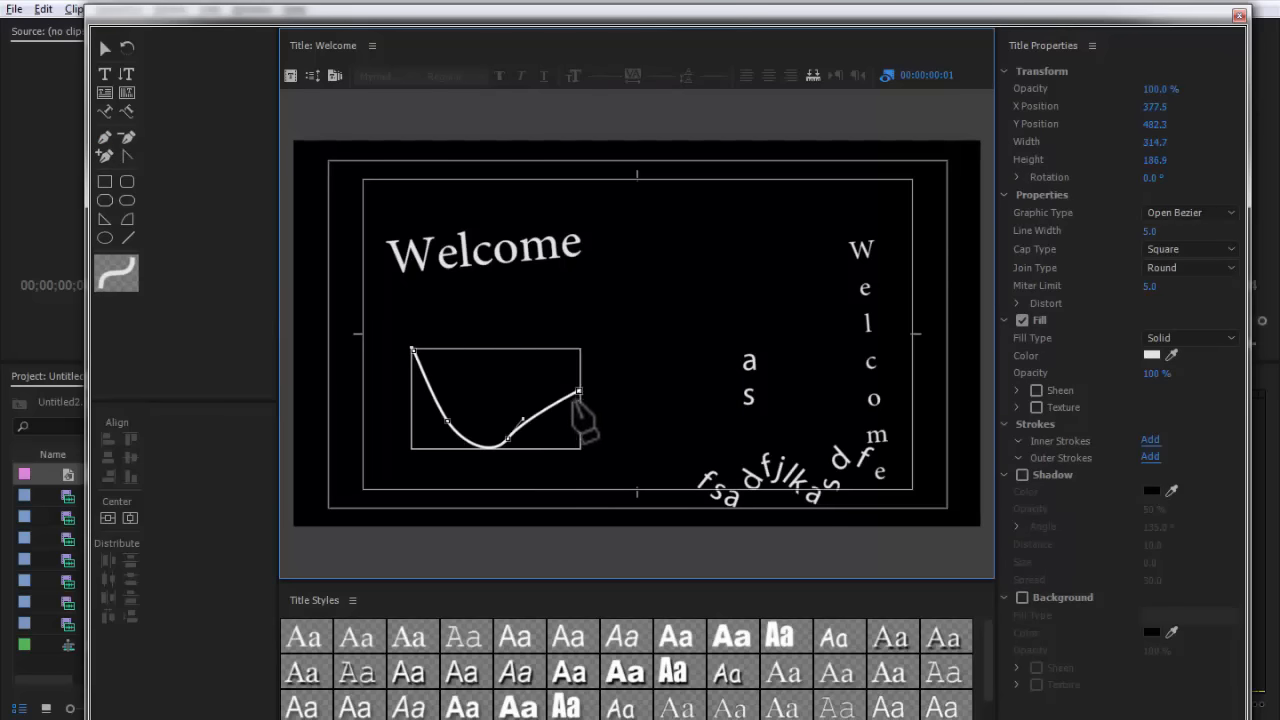
Move the curve's right end point outward and slightly up, widening the curve to about 426.
key("v")
key("p")
left_click_drag(579, 391, 598, 433)
left_click_drag(599, 434, 638, 368)
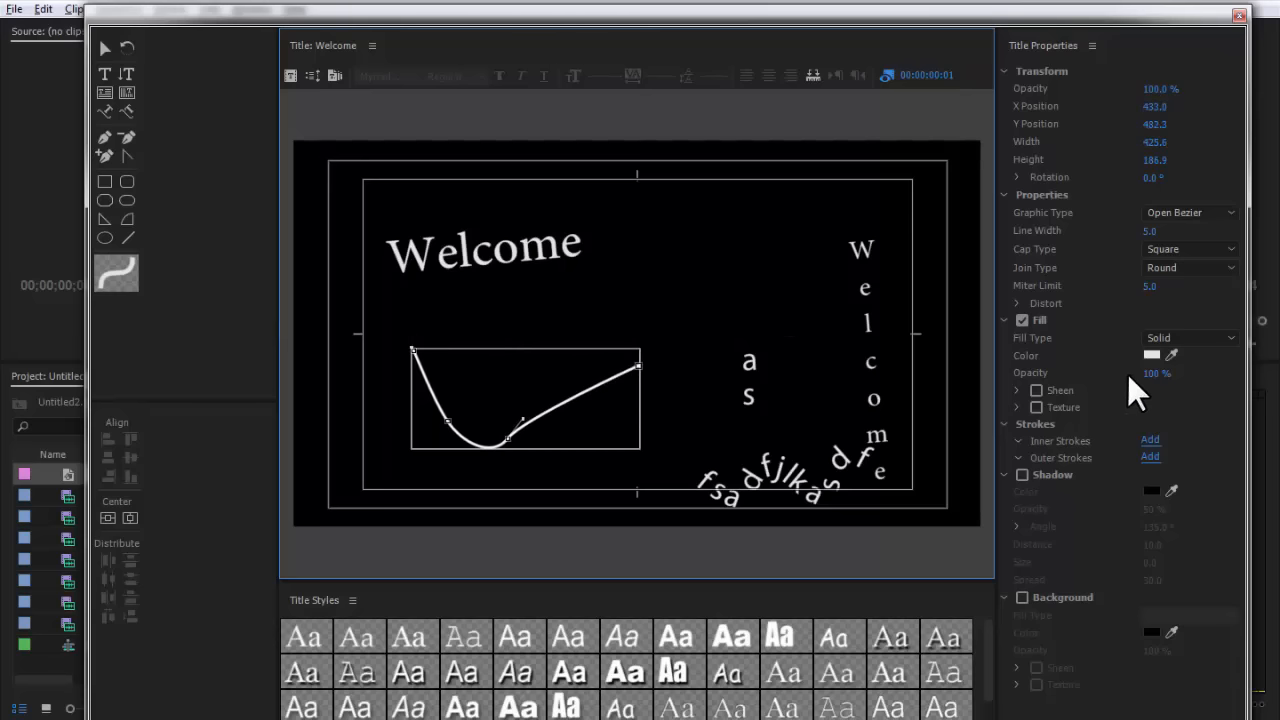
Set the curve's fill color to red D00000.
left_click(1152, 357)
left_click_drag(606, 452, 672, 470)
left_click_drag(804, 244, 997, 180)
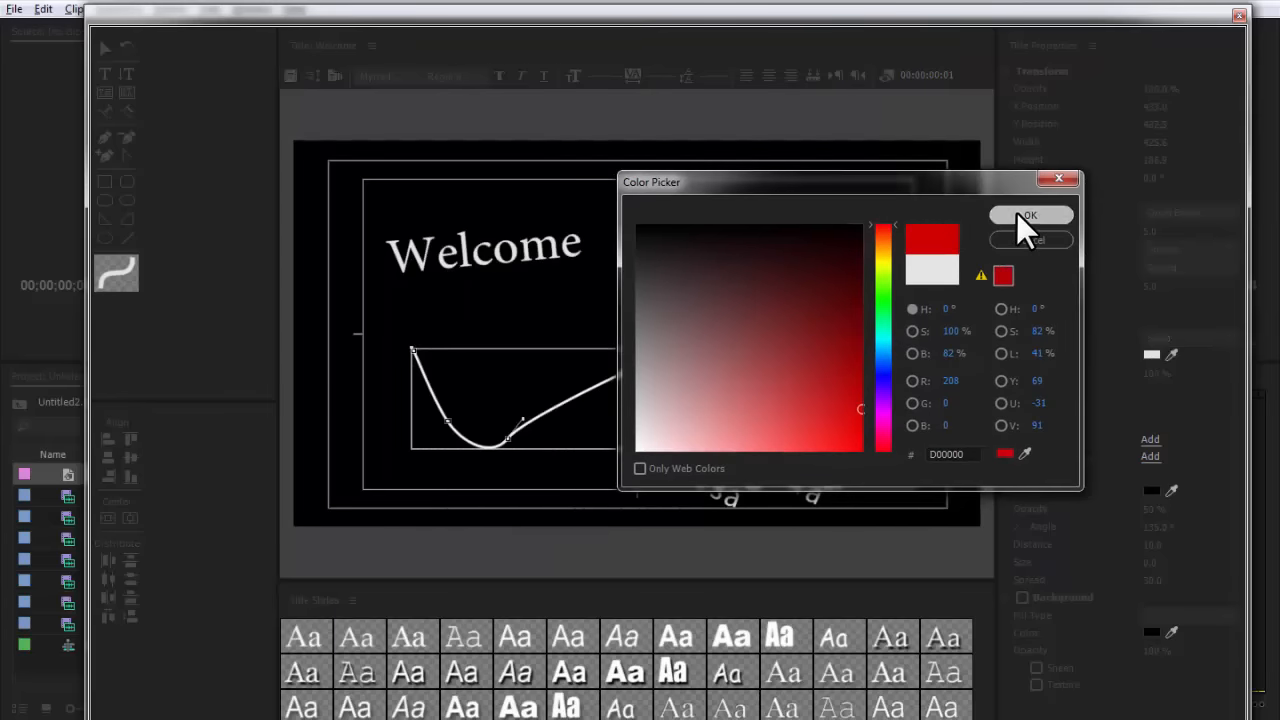
left_click(1020, 216)
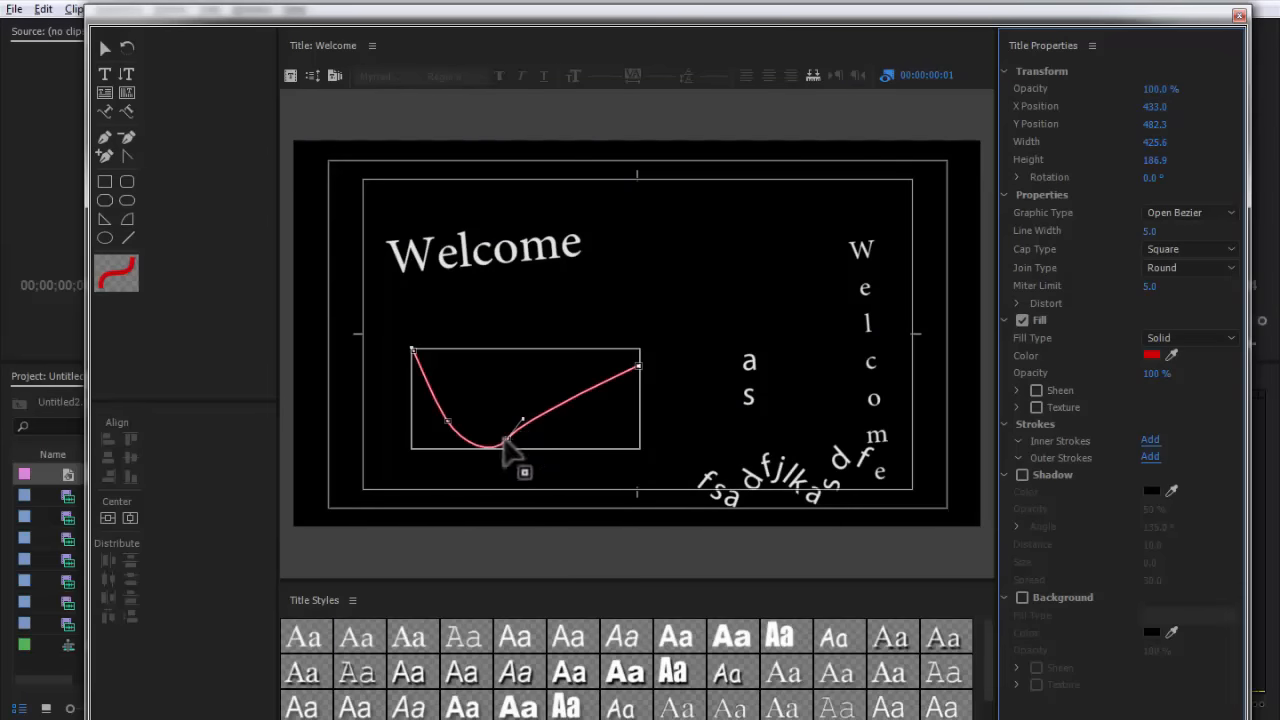
Reshape the red curve by moving its two inner anchor points upward, and delete the left inner one.
left_click_drag(506, 437, 617, 316)
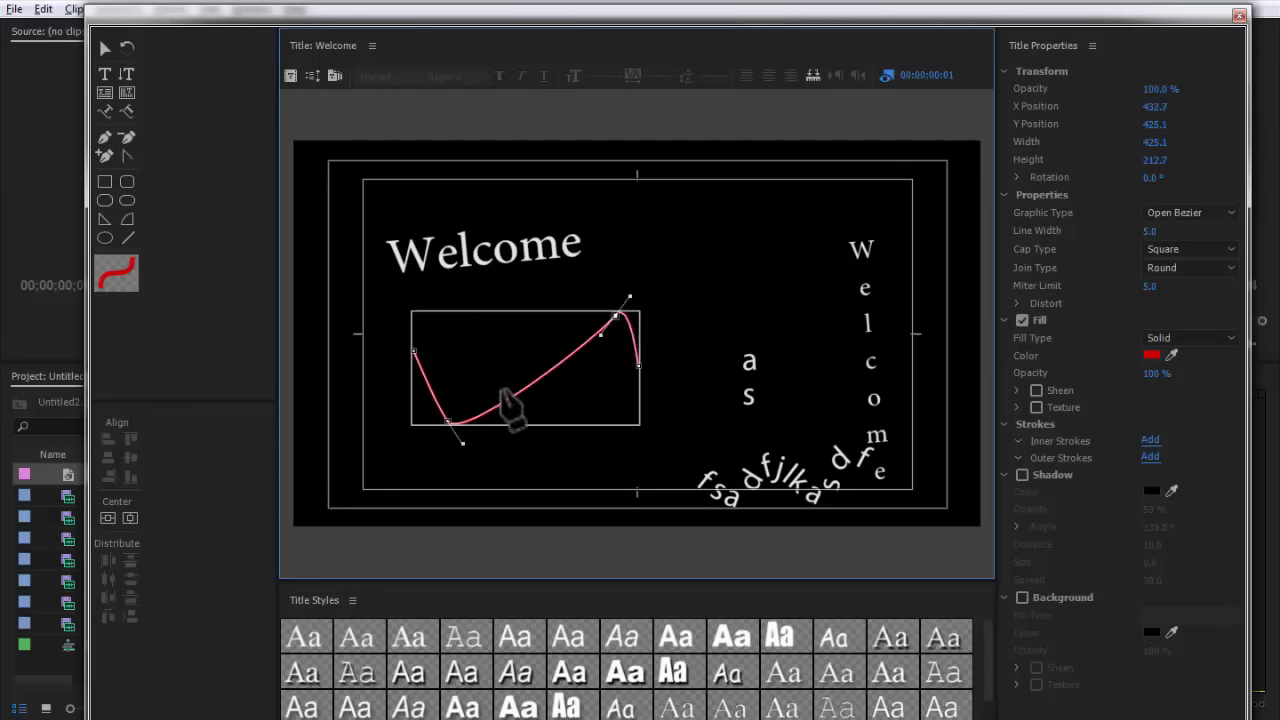
left_click_drag(497, 445, 476, 362)
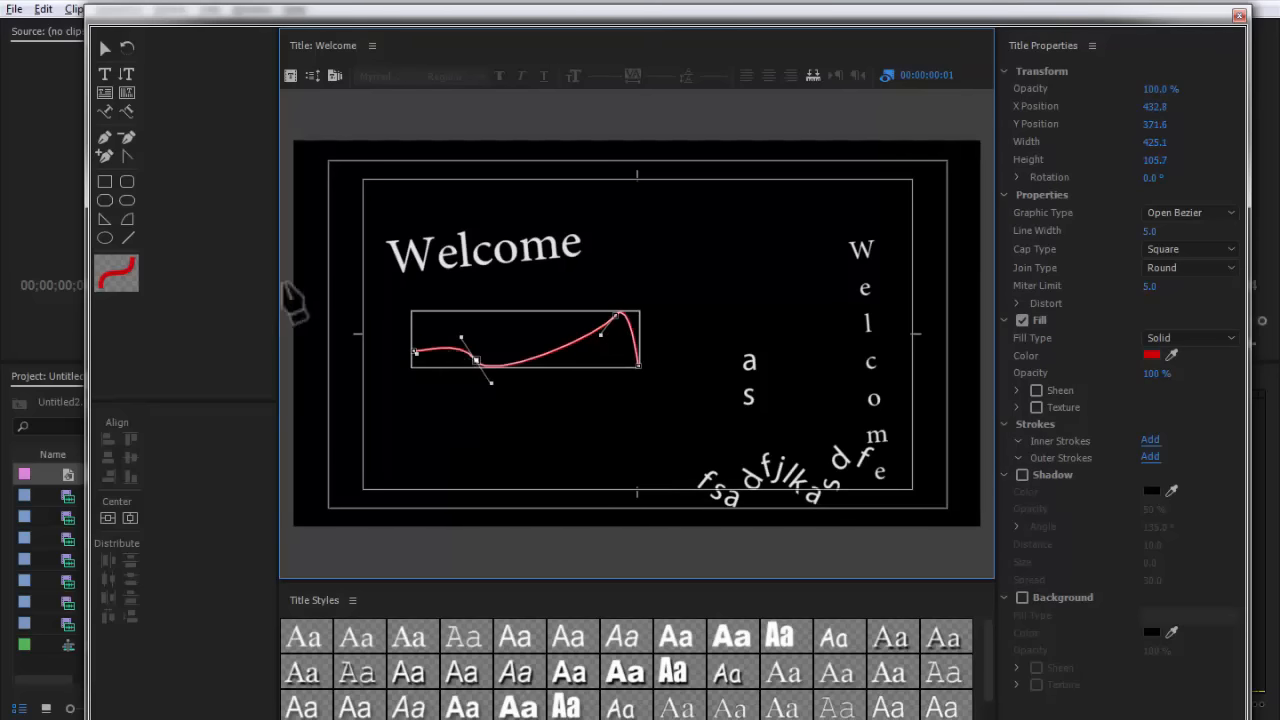
left_click(127, 137)
left_click(476, 358)
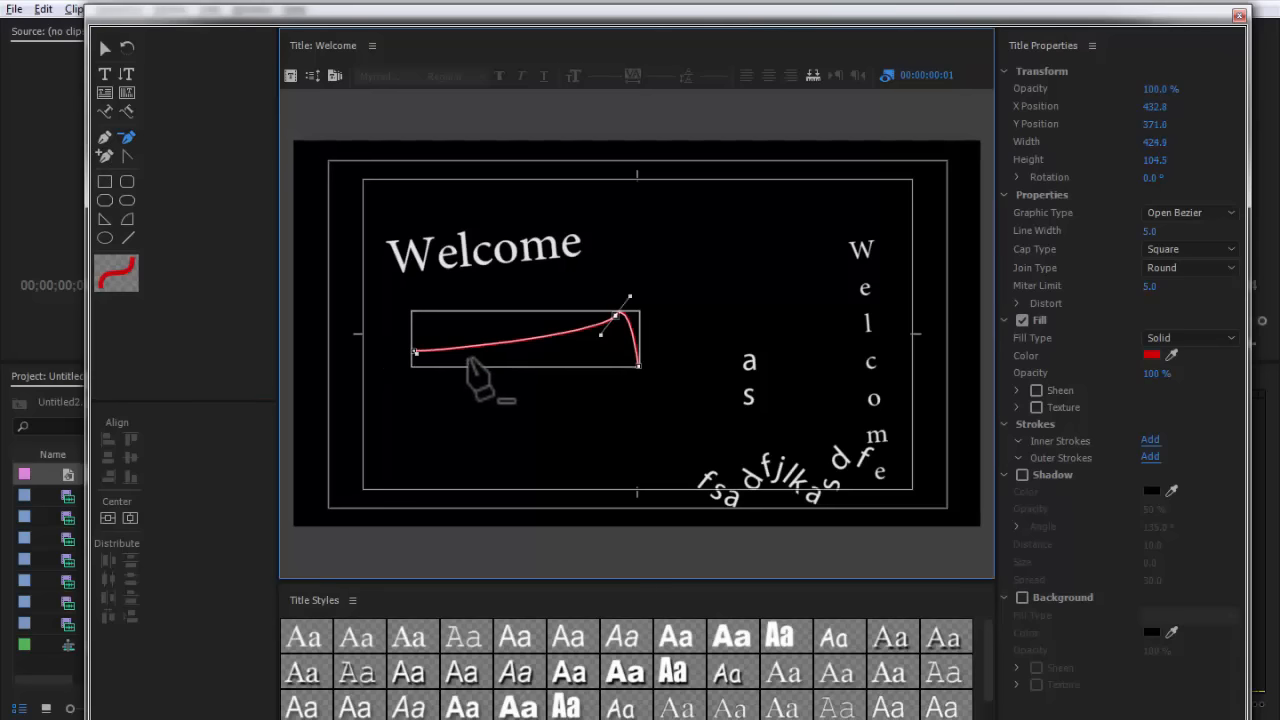
Add an anchor point midway along the red curve and pull out its handles vertically with the Convert Anchor Point tool.
left_click(104, 156)
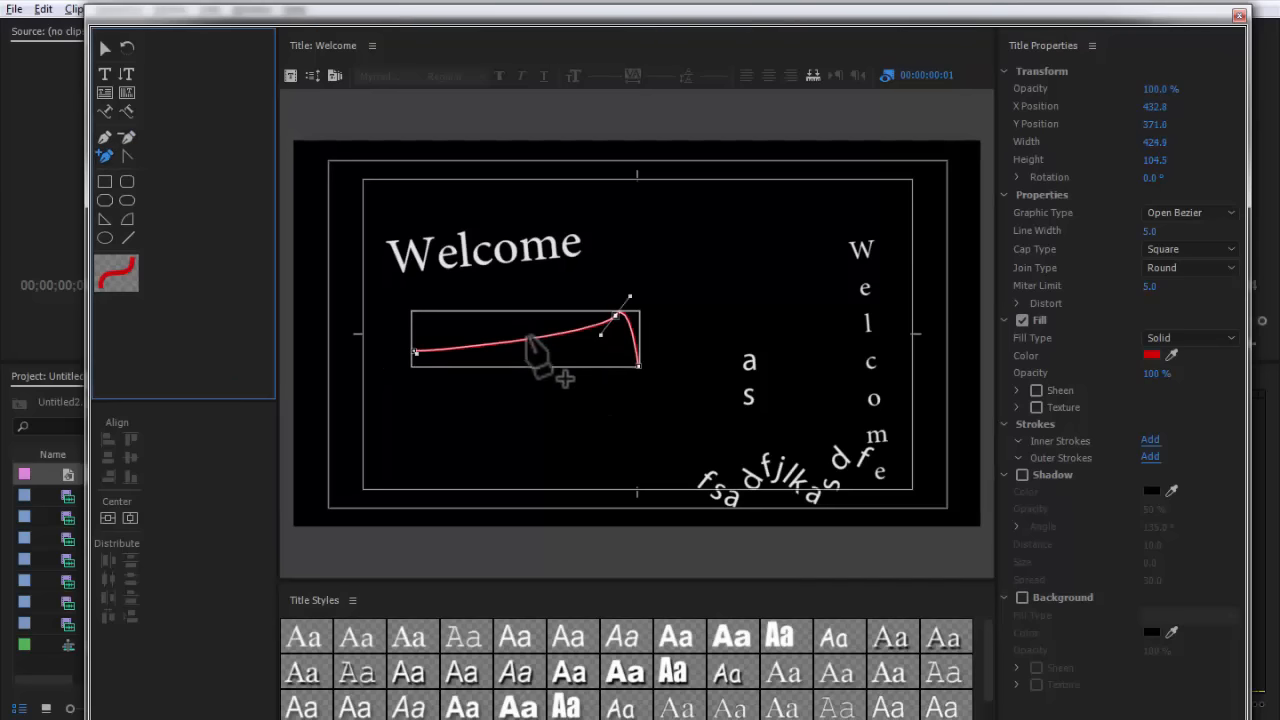
left_click(525, 340)
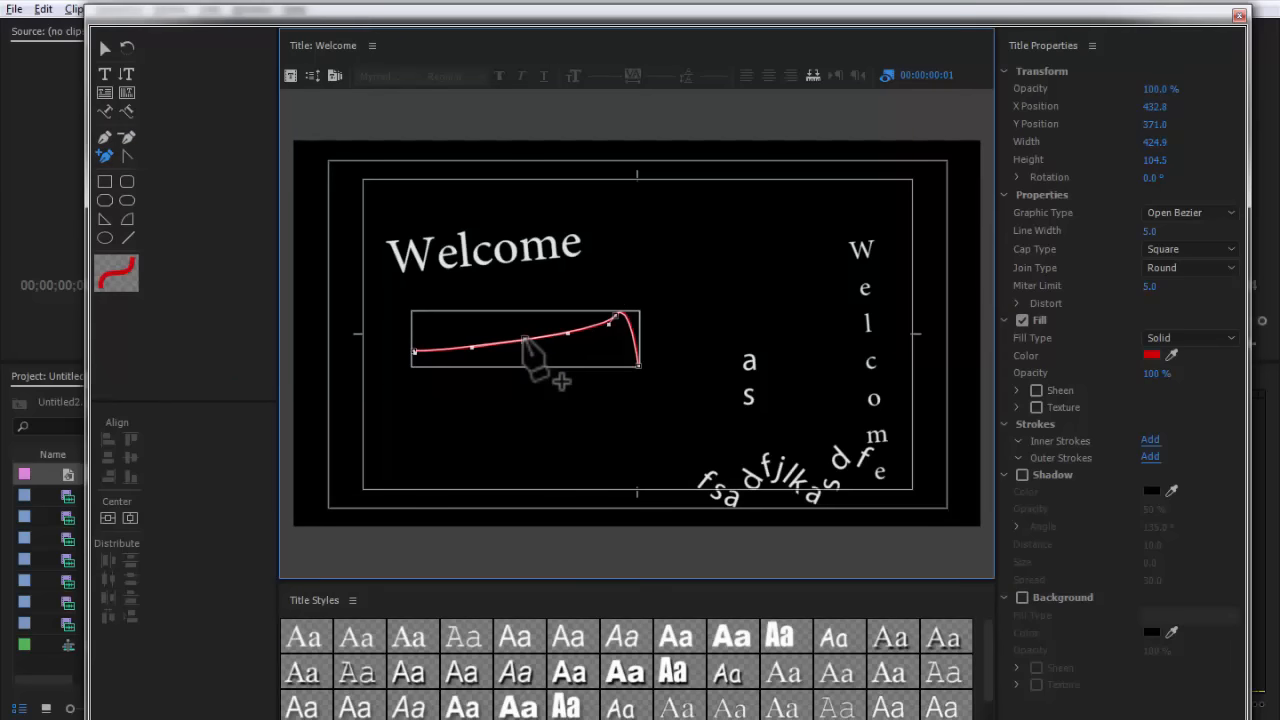
left_click(126, 156)
left_click_drag(525, 342, 523, 375)
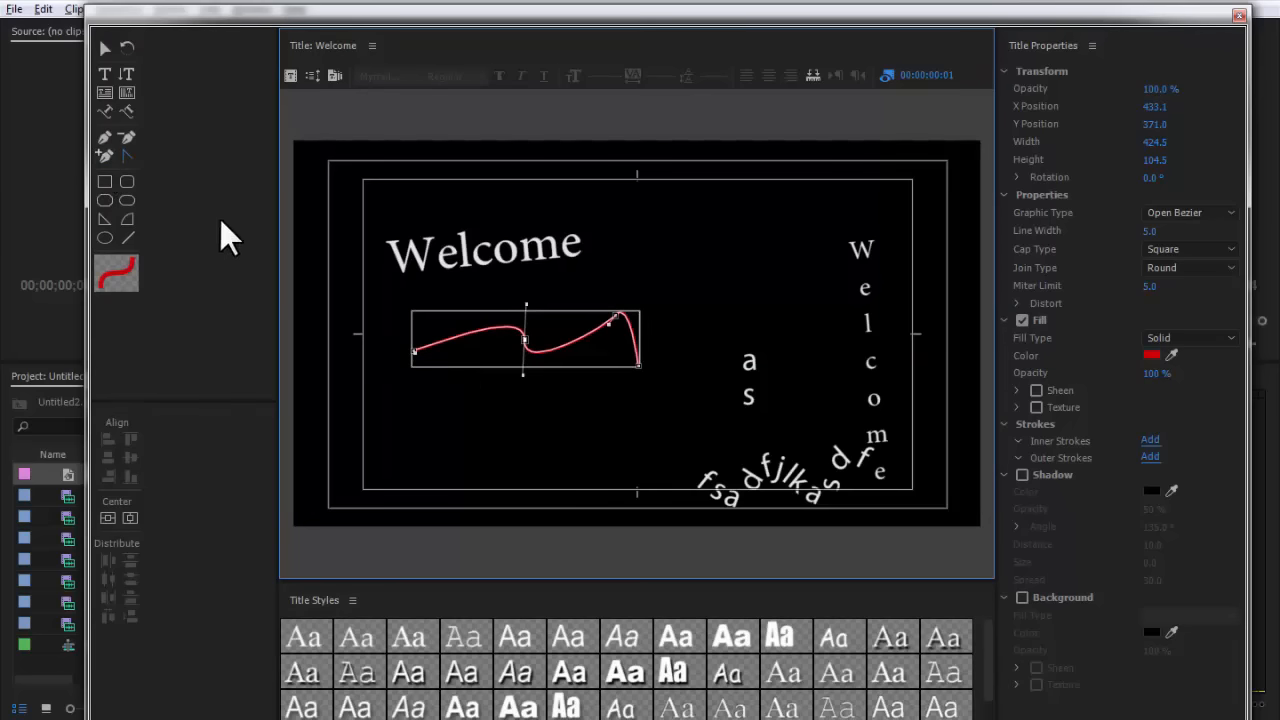
Draw a rectangle about 148 by 99 below the red curve and a small wedge above the vertical "as" text.
left_click(104, 182)
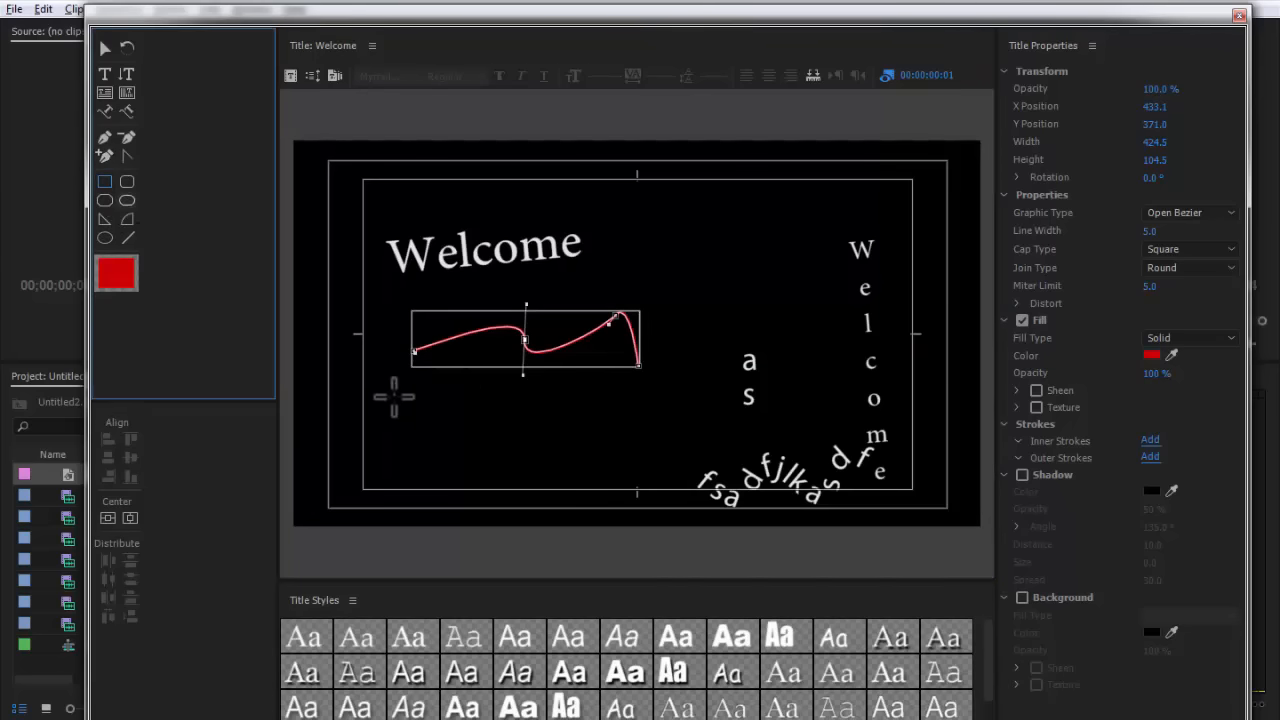
left_click_drag(411, 400, 491, 453)
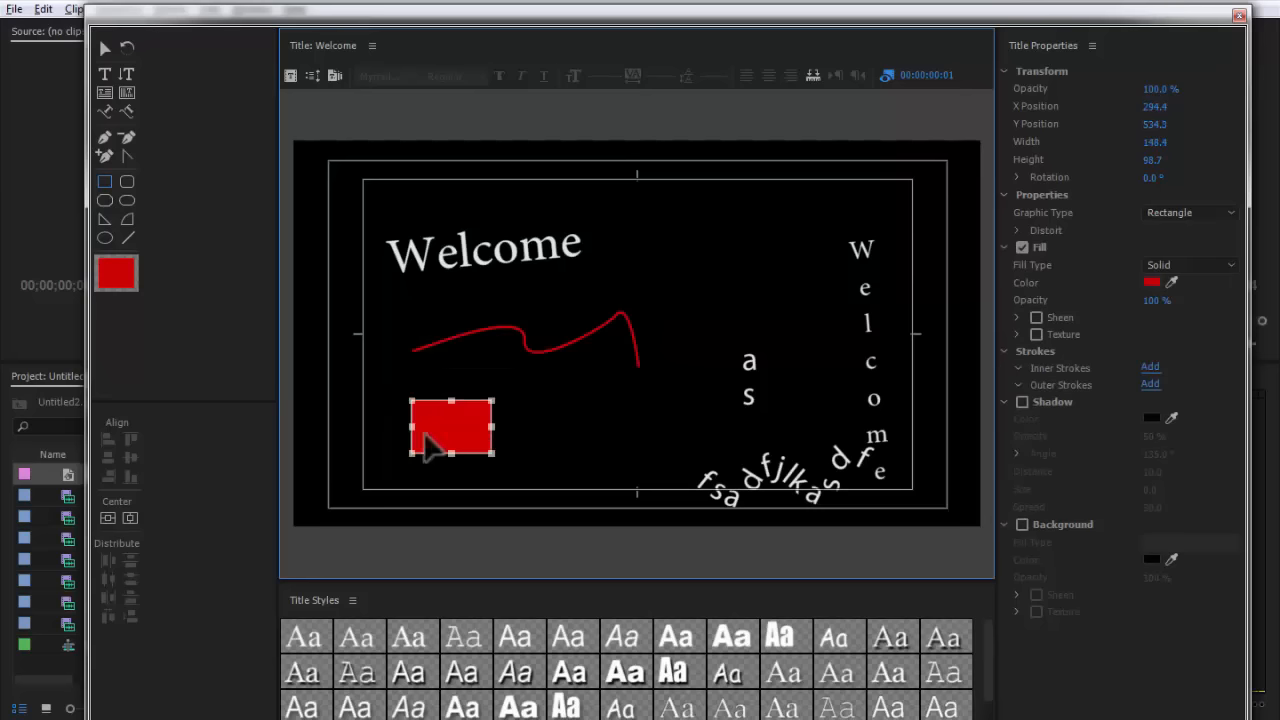
left_click(106, 218)
left_click_drag(728, 237, 746, 264)
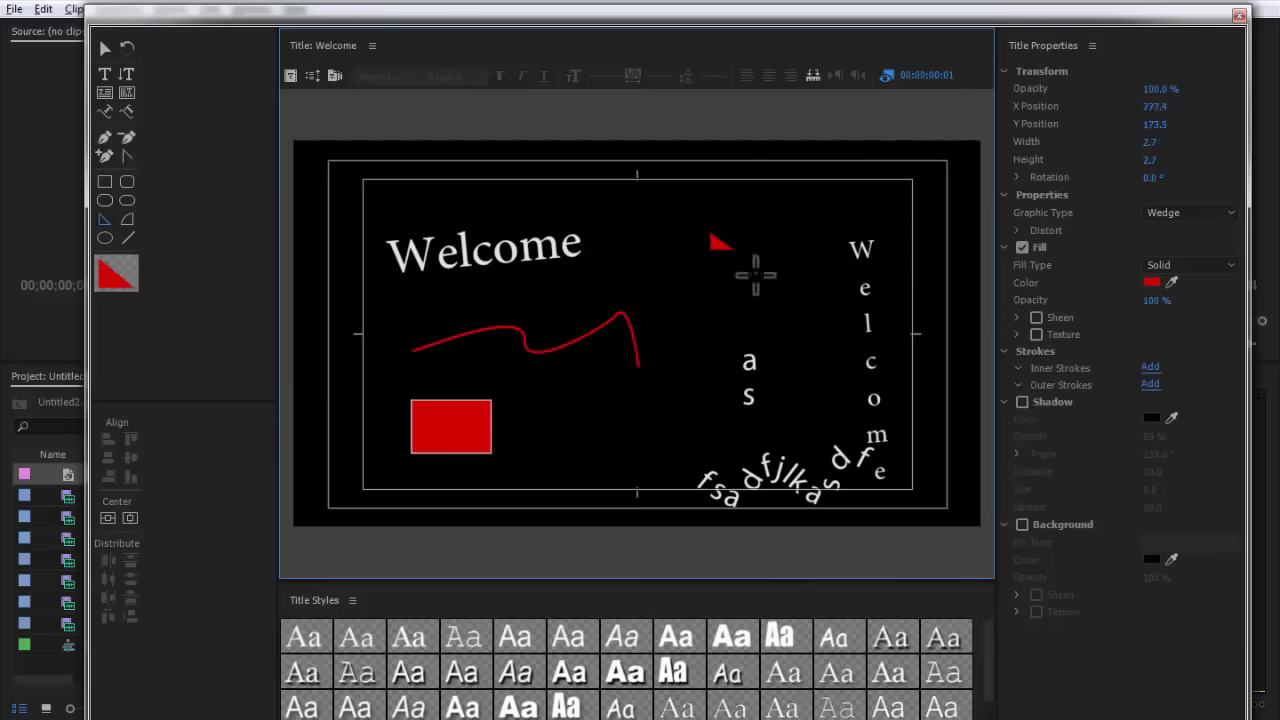
Change the wedge's fill to bright green and draw two more wedges, one beside it and one over the red rectangle's right edge.
left_click(1151, 281)
left_click(691, 355)
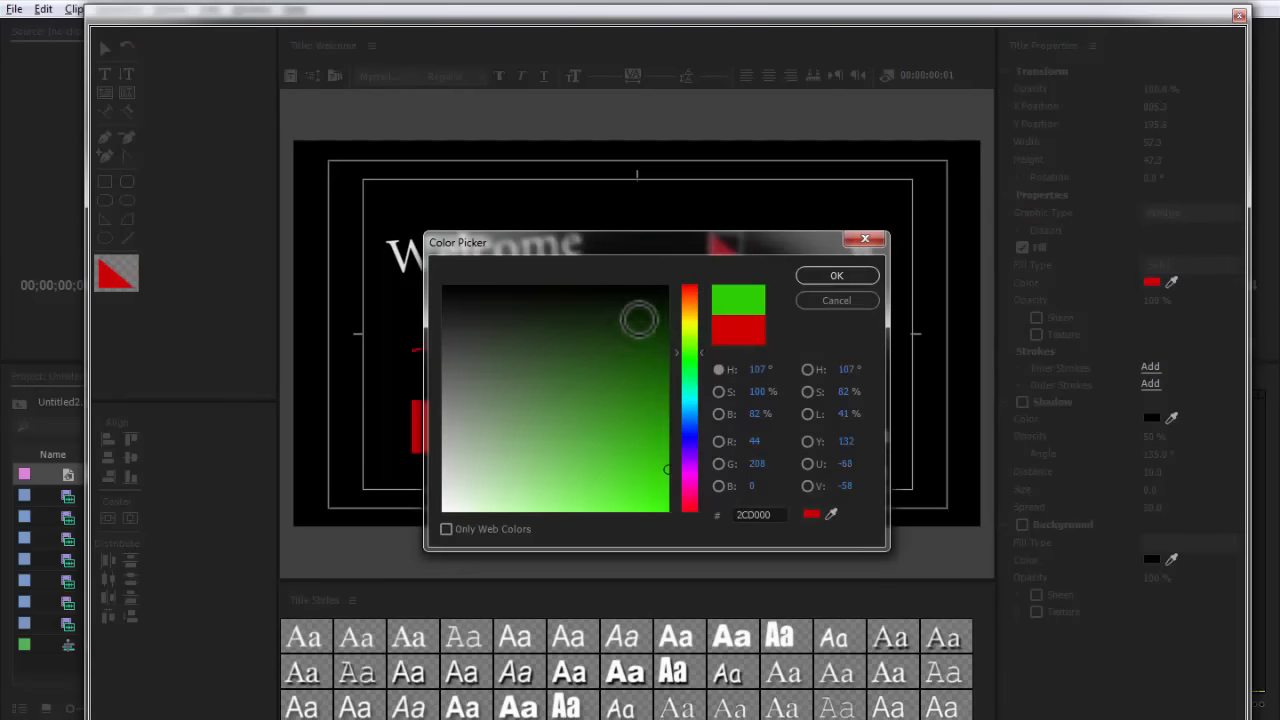
left_click(828, 276)
left_click_drag(740, 218, 772, 244)
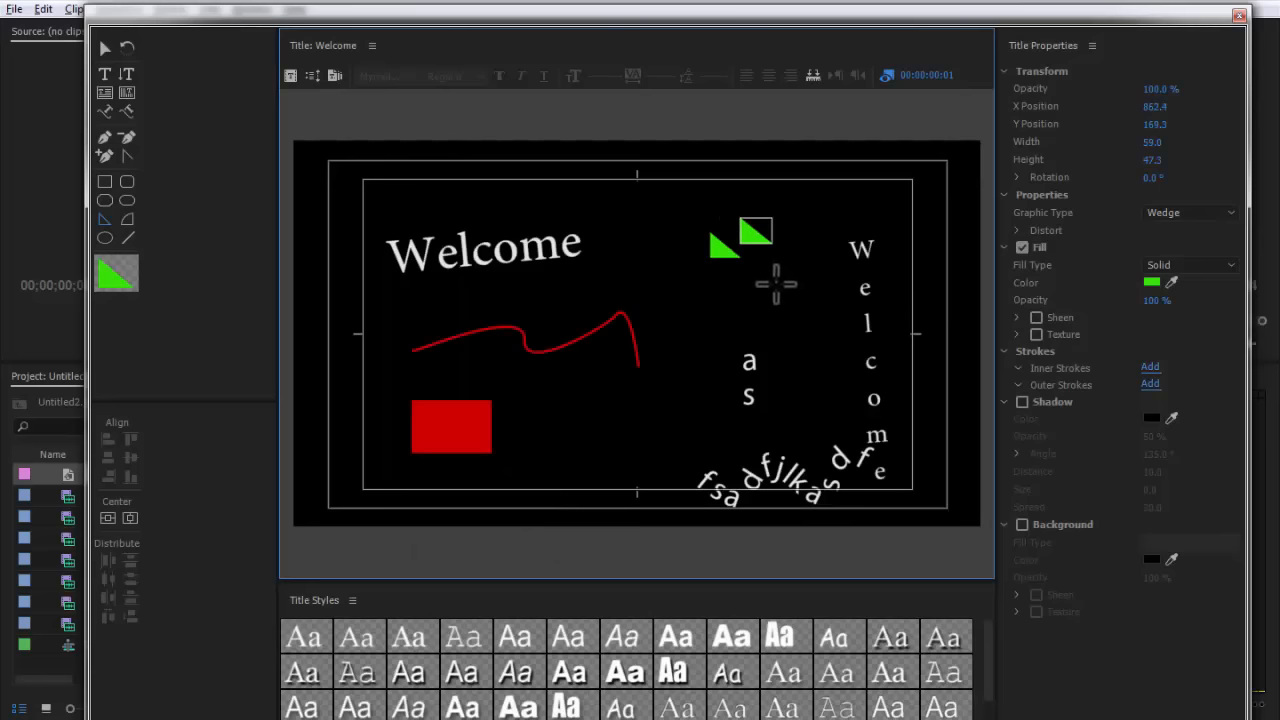
left_click_drag(465, 395, 501, 439)
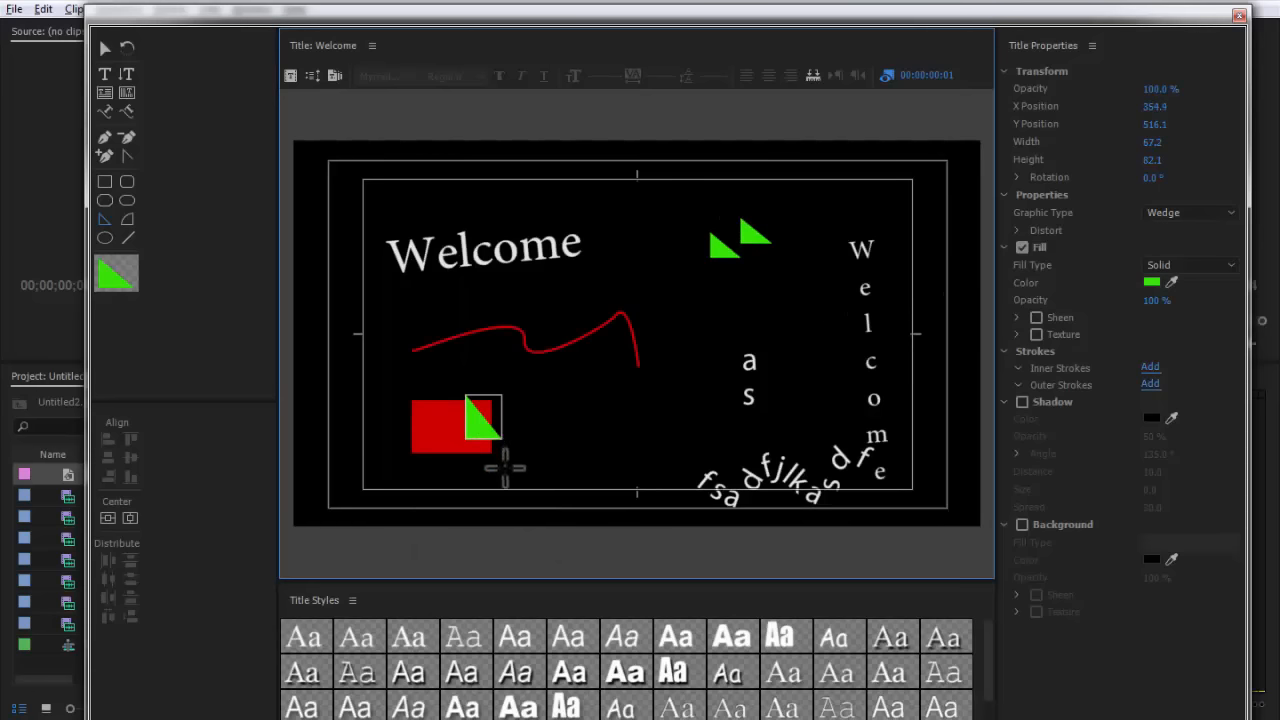
Draw a diagonal line about 235 by 64 below the red curve and an open Pen curve about 314 by 293 around the frame's center.
left_click(128, 238)
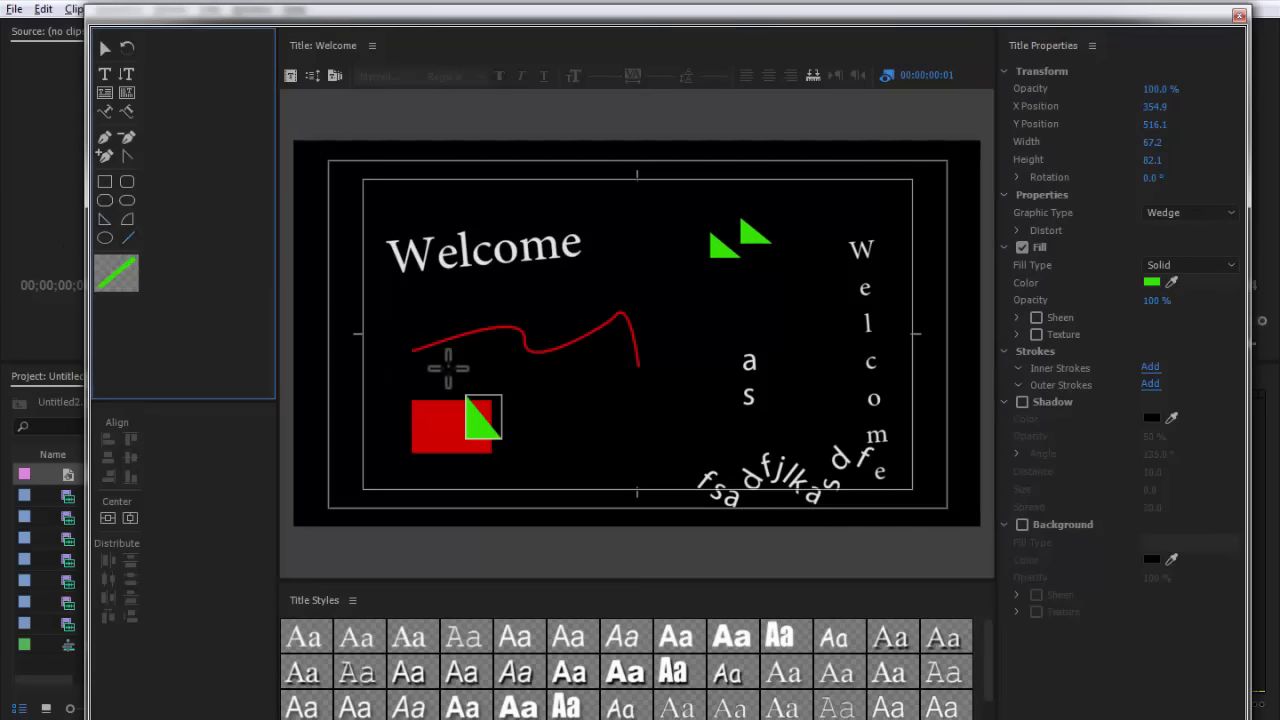
left_click_drag(458, 356, 582, 386)
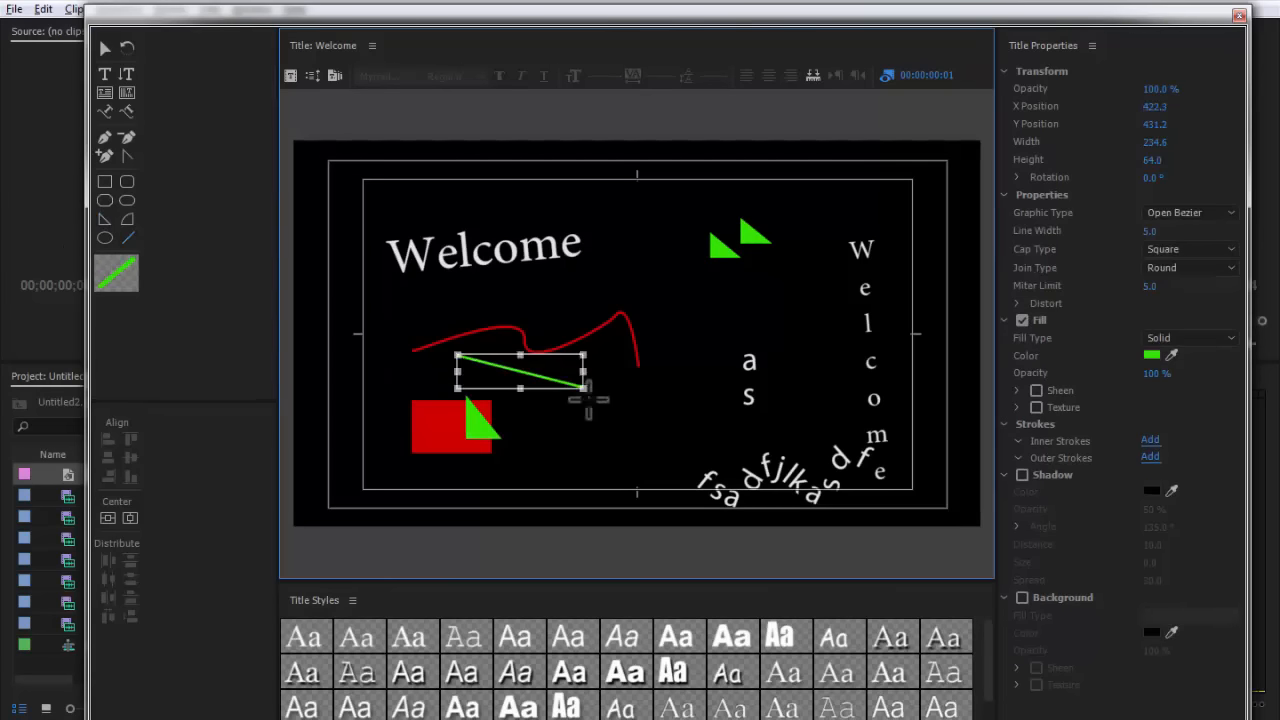
left_click(105, 137)
left_click_drag(549, 441, 617, 376)
left_click_drag(626, 374, 673, 370)
left_click_drag(666, 313, 649, 298)
left_click_drag(609, 291, 577, 293)
left_click_drag(508, 301, 452, 312)
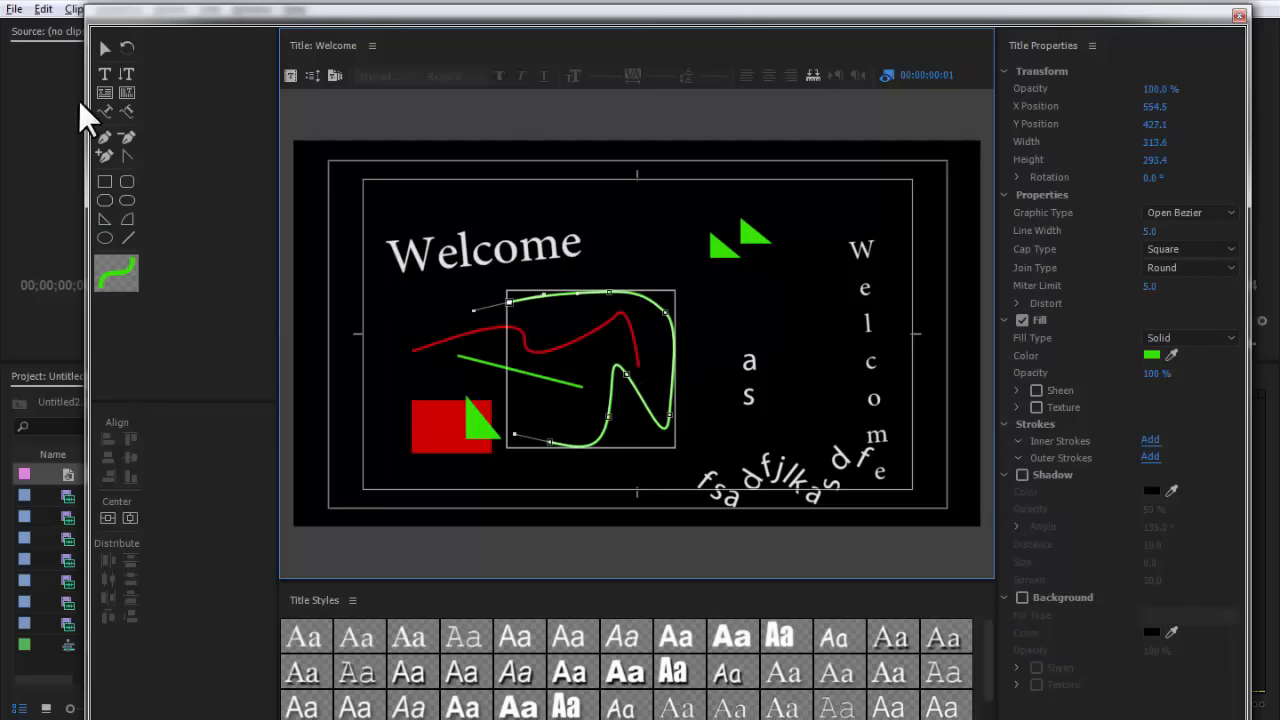
Delete the large green curve, the red curve and the green diagonal line.
left_click(106, 49)
left_click(663, 263)
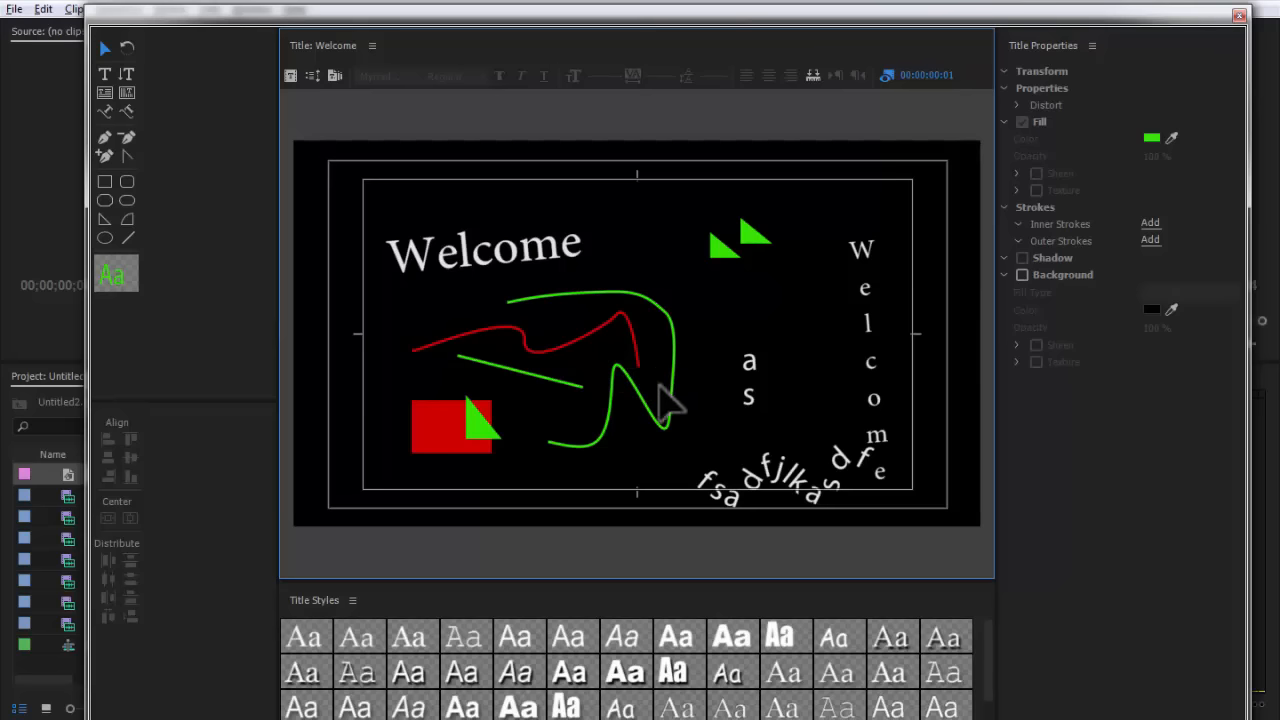
left_click_drag(602, 298, 631, 292)
key("Delete")
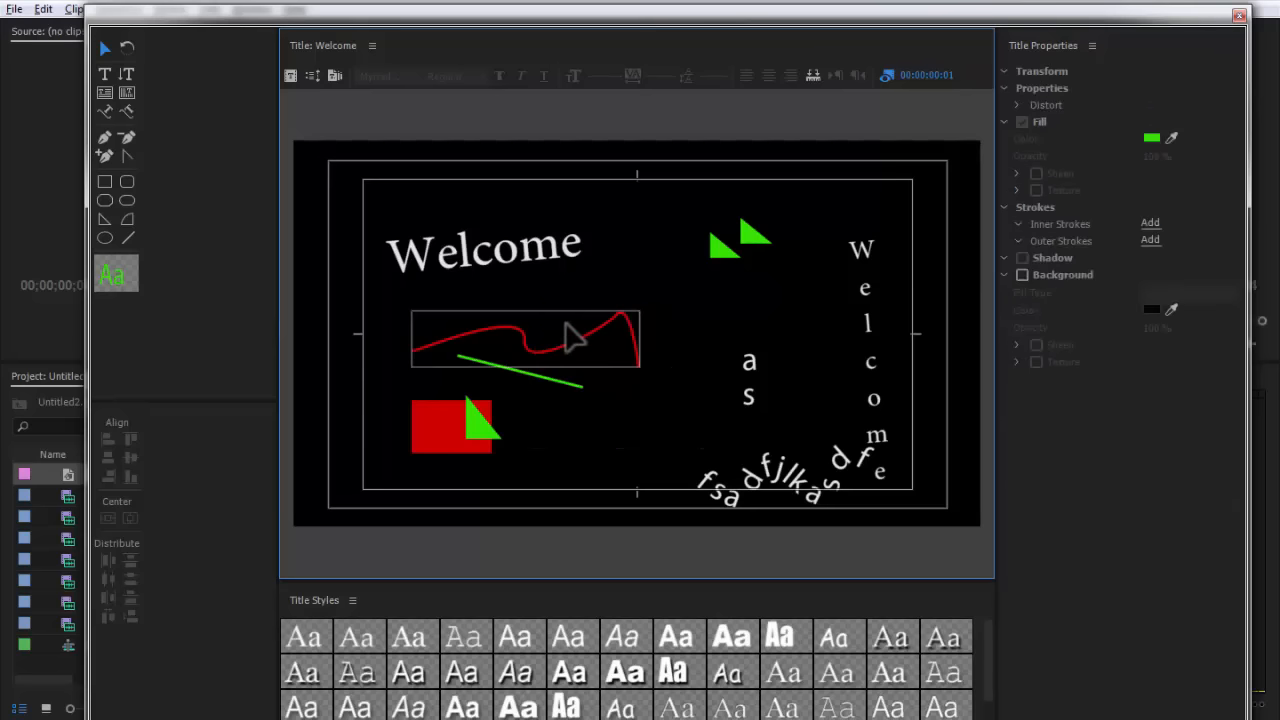
key("Delete")
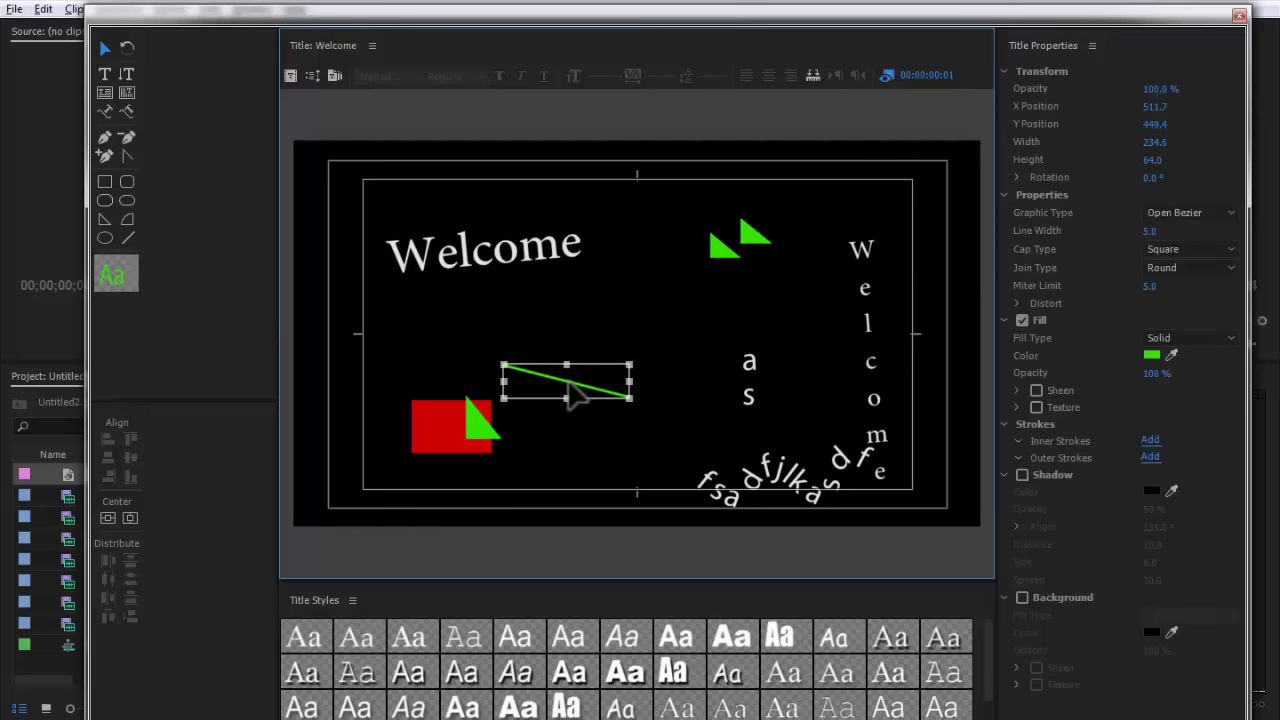
key("Delete")
Delete the two small green wedges above the vertical "as" text.
left_click(718, 249)
key("Delete")
left_click(746, 236)
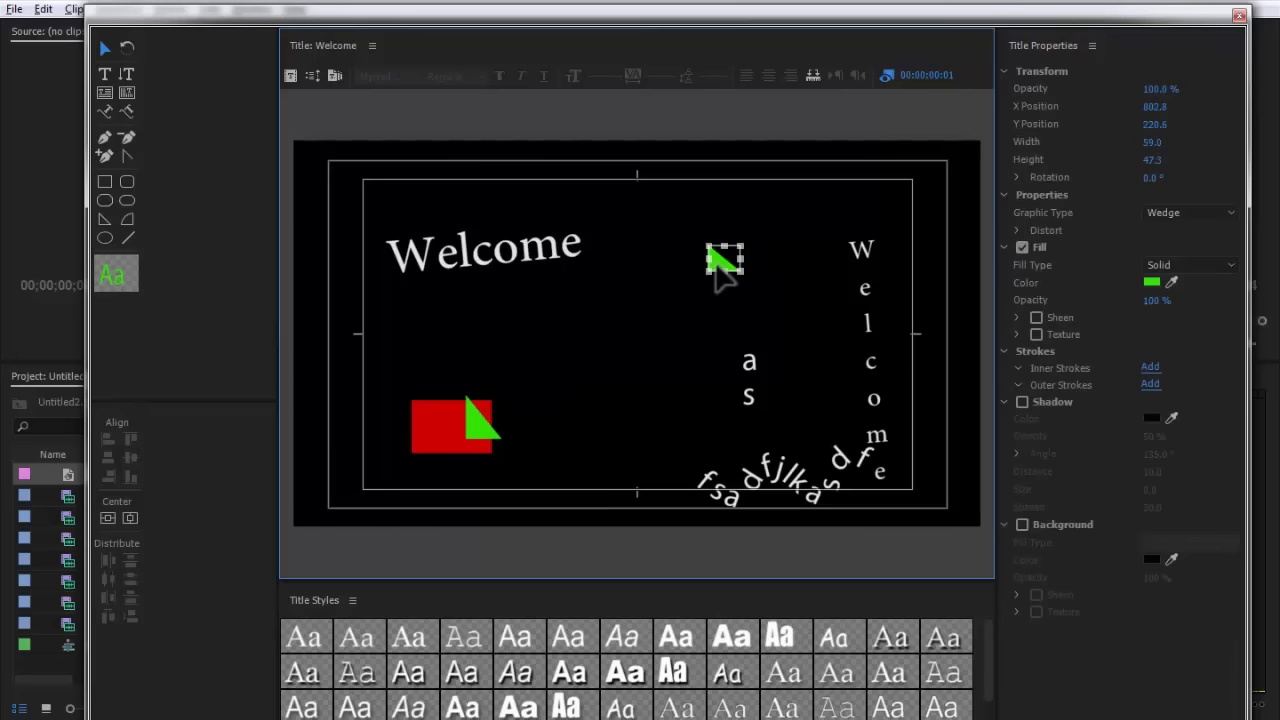
key("Delete")
Set the kerning of the horizontal Welcome text to 40.
left_click(503, 268)
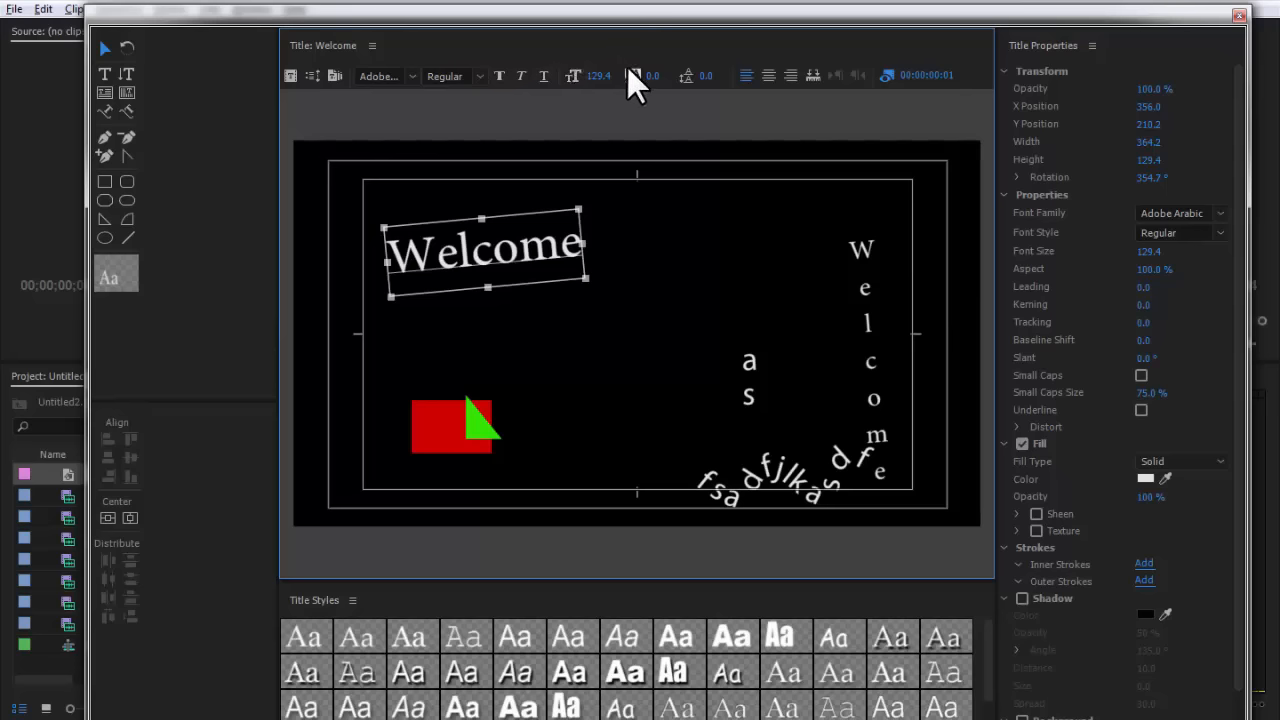
left_click_drag(652, 75, 510, 210)
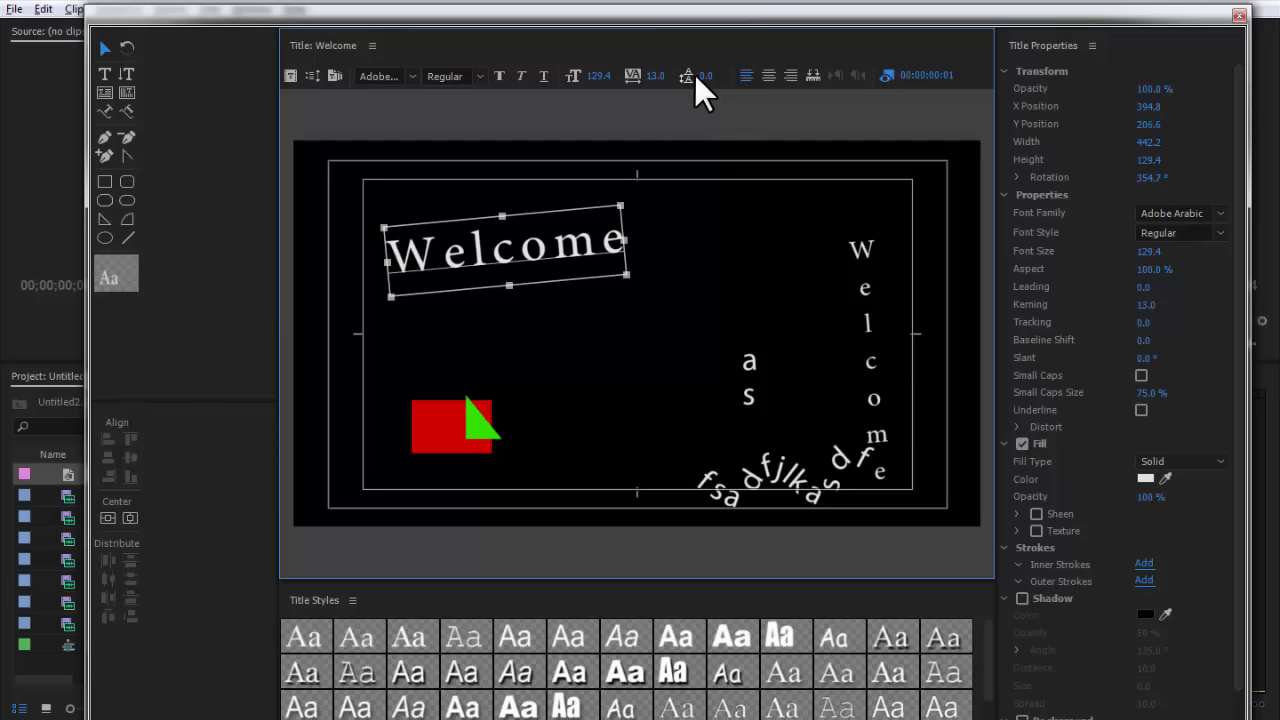
left_click_drag(655, 75, 682, 75)
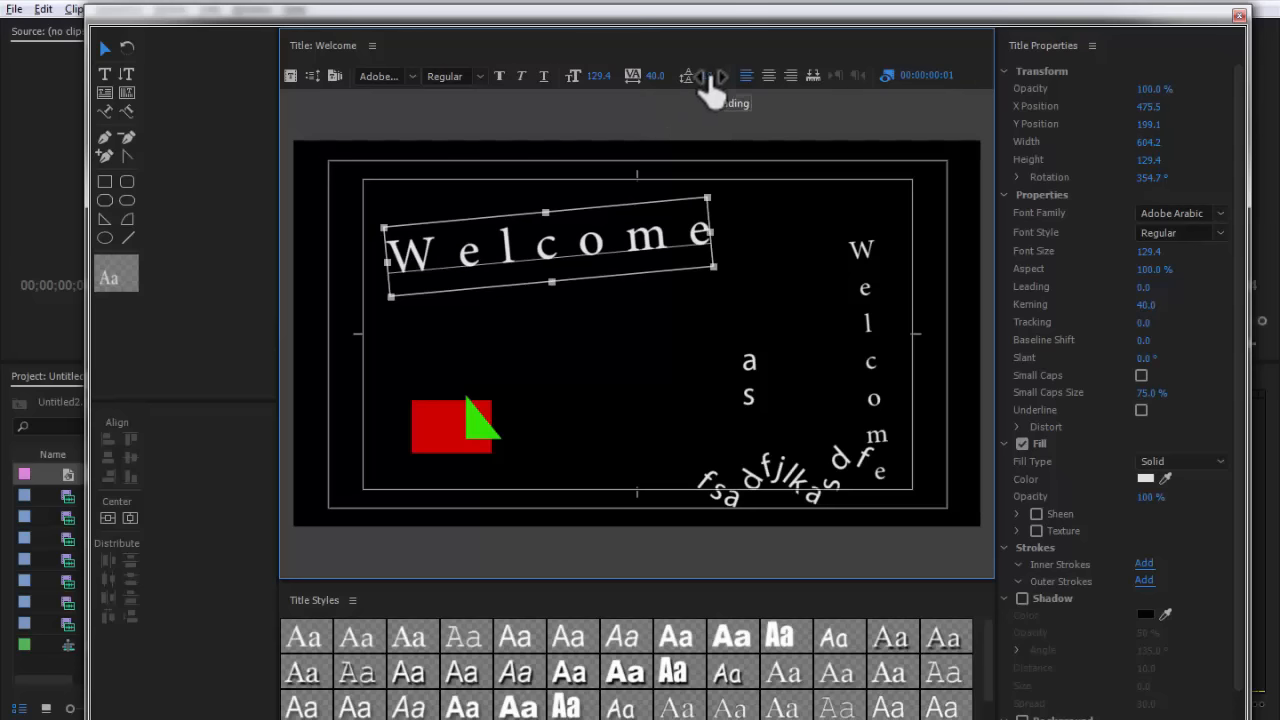
Move the horizontal Welcome text to about X 482, Y 229 and add a second line reading Friends.
mouse_move(545, 265)
left_mouse_down()
mouse_move(571, 277)
mouse_move(551, 274)
left_mouse_up()
double_click(551, 274)
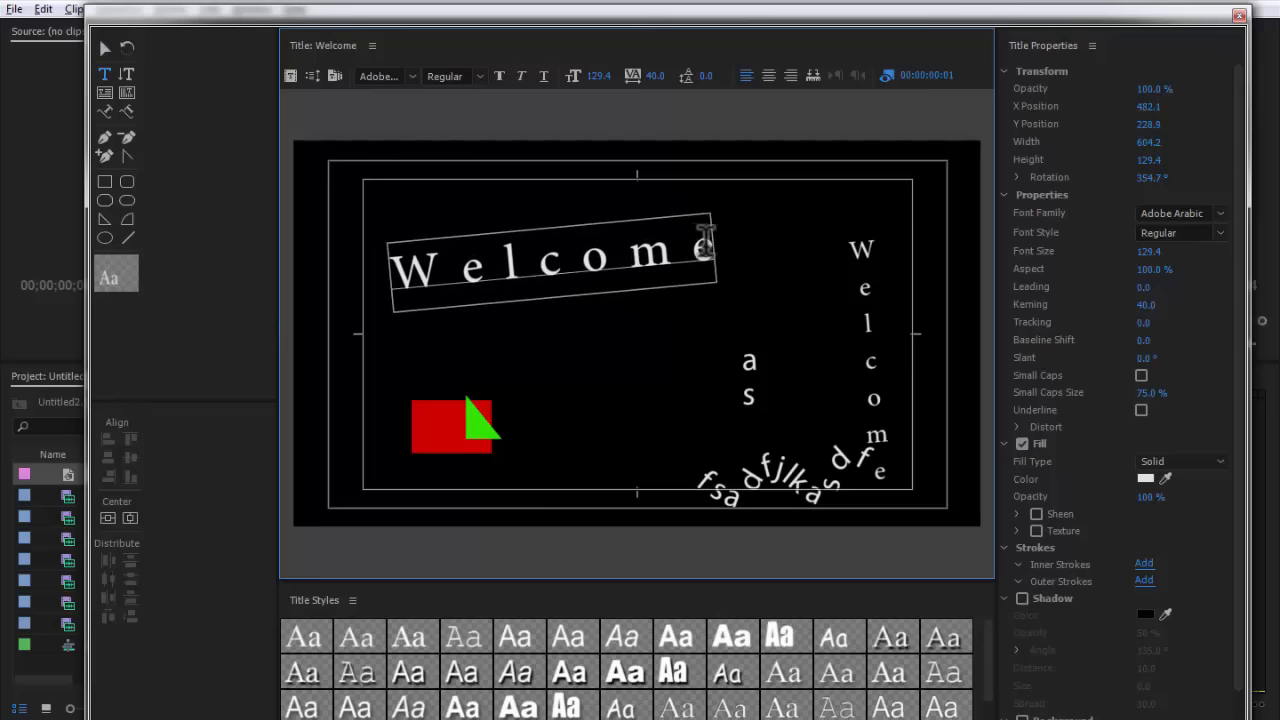
key("Return")
type("sdfj dsalkfj fk")
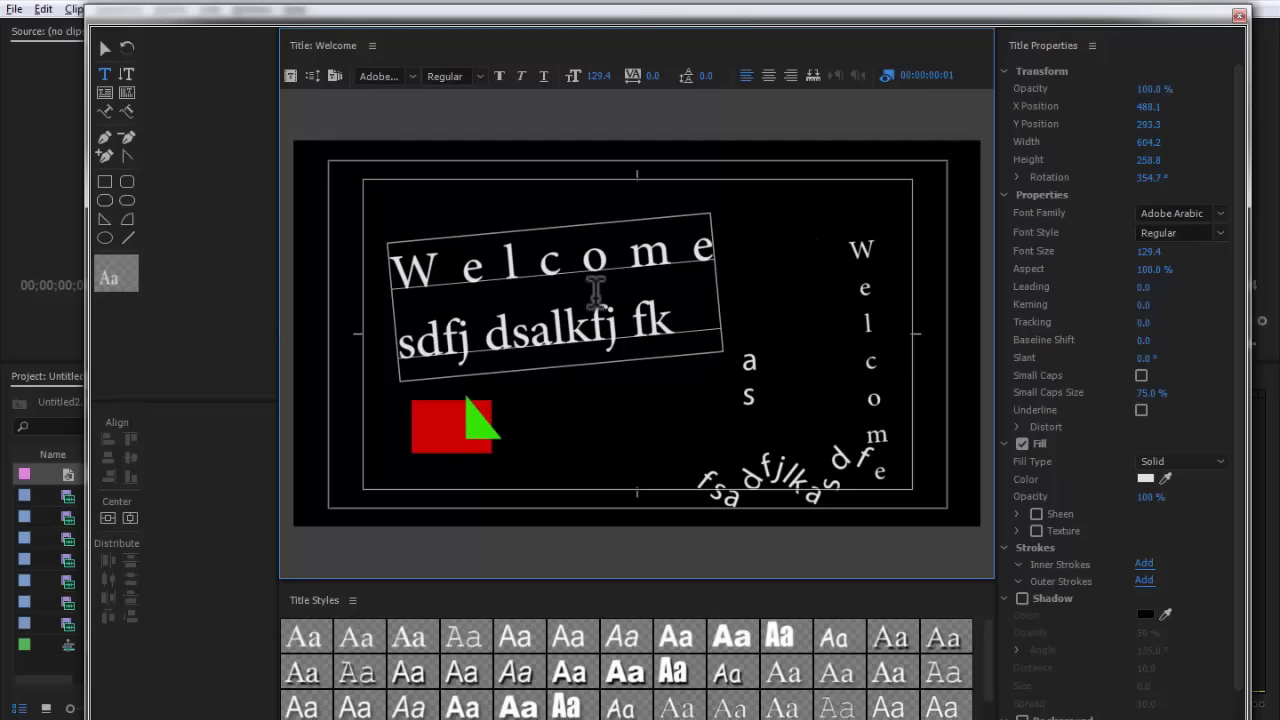
left_click_drag(386, 334, 677, 328)
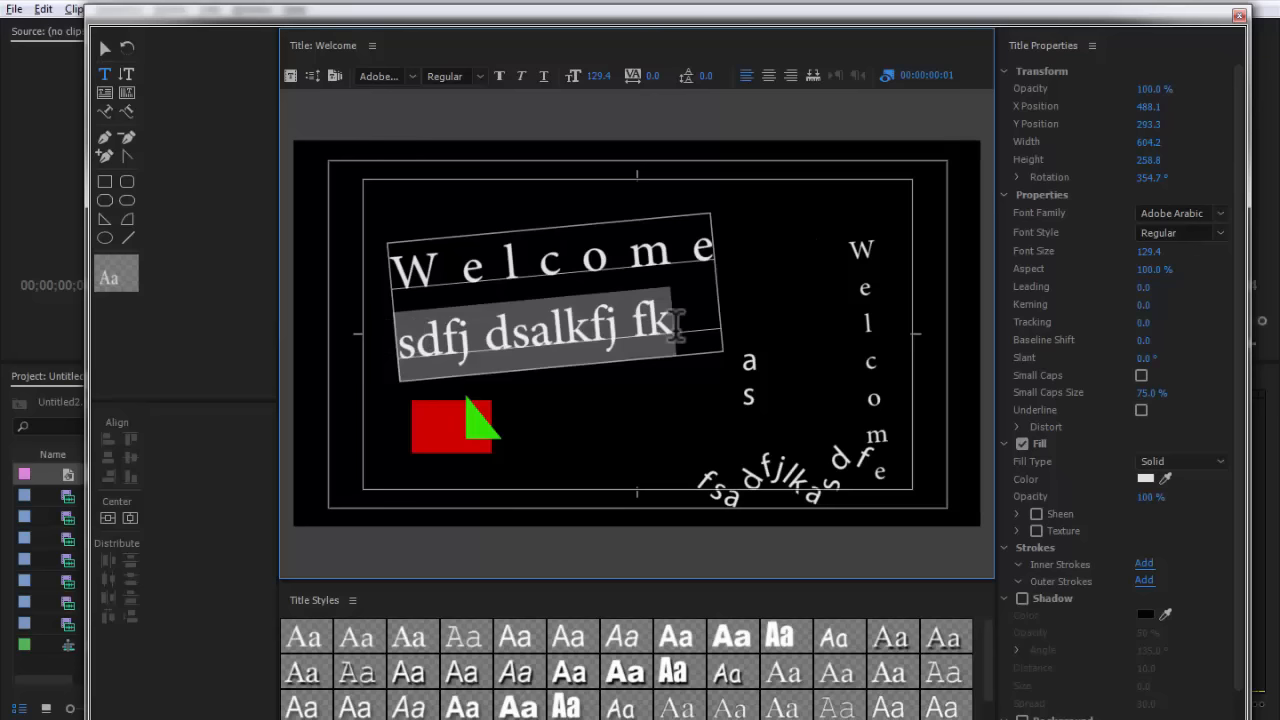
type("Friends")
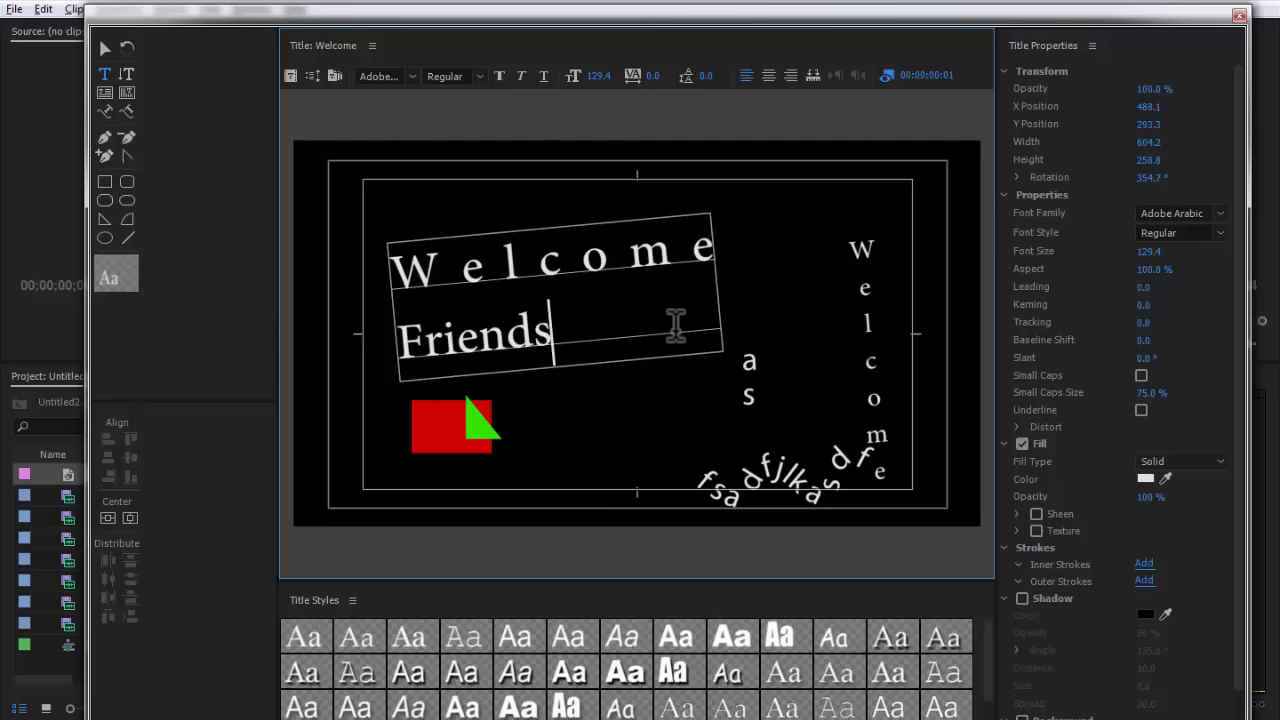
key("Return")
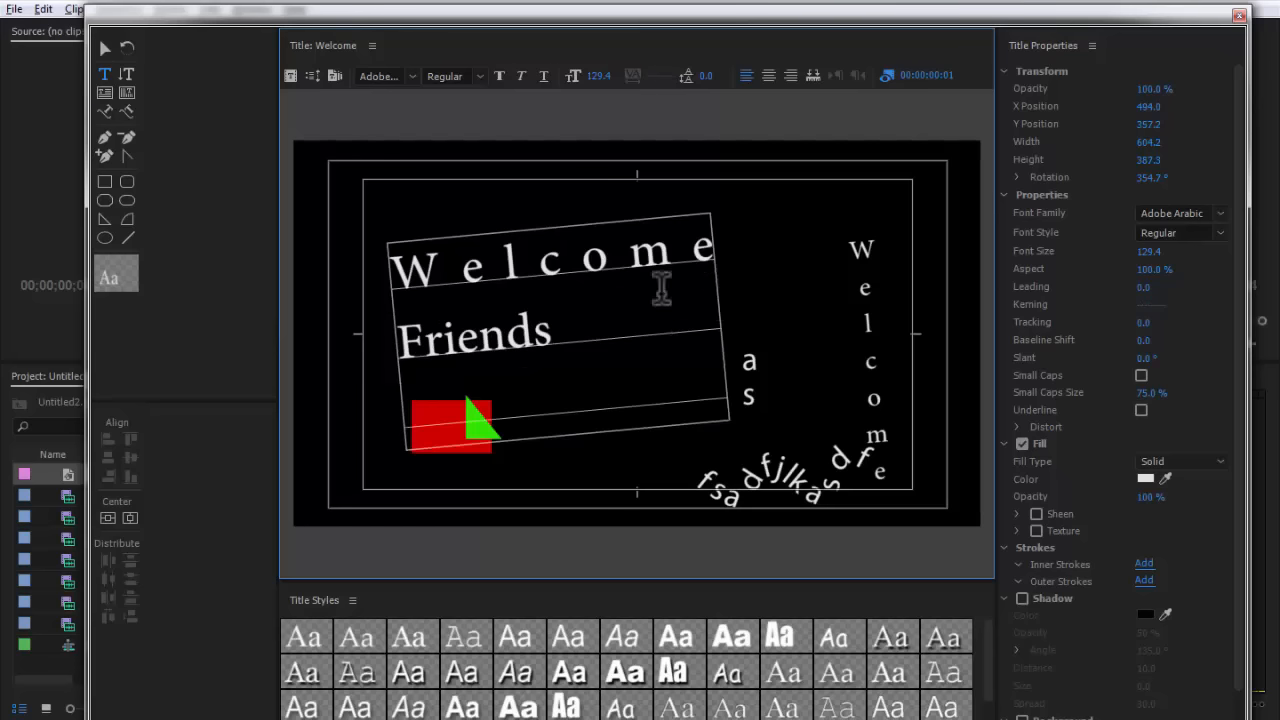
key("BackSpace")
left_click(105, 49)
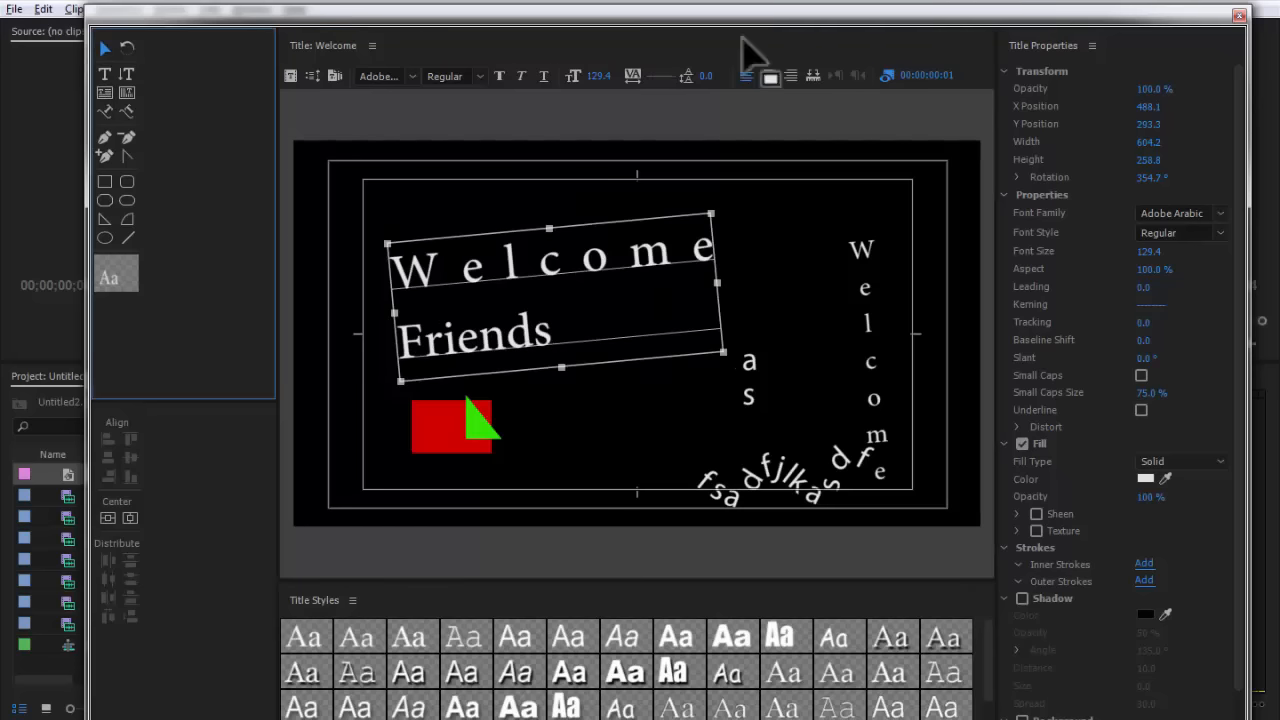
Set the leading of the two-line Welcome Friends text to -48, try right alignment, and center its lines.
left_click_drag(705, 77, 657, 77)
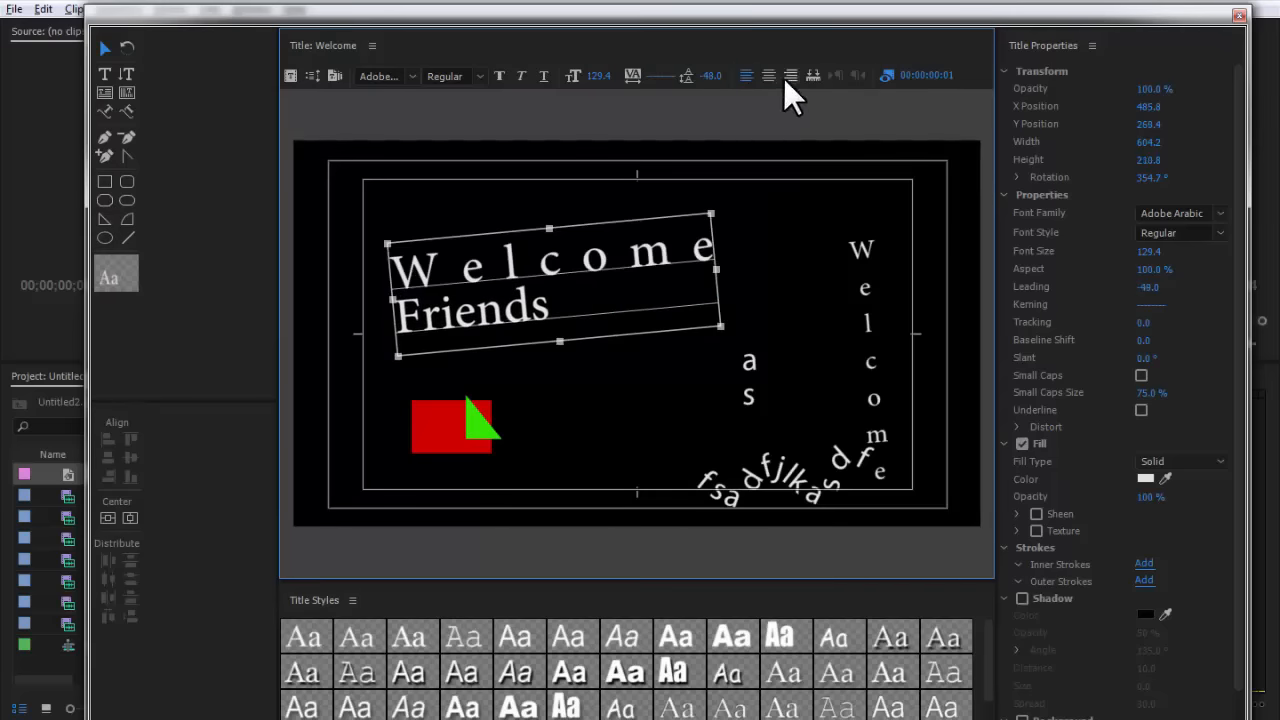
left_click(769, 75)
left_click(790, 76)
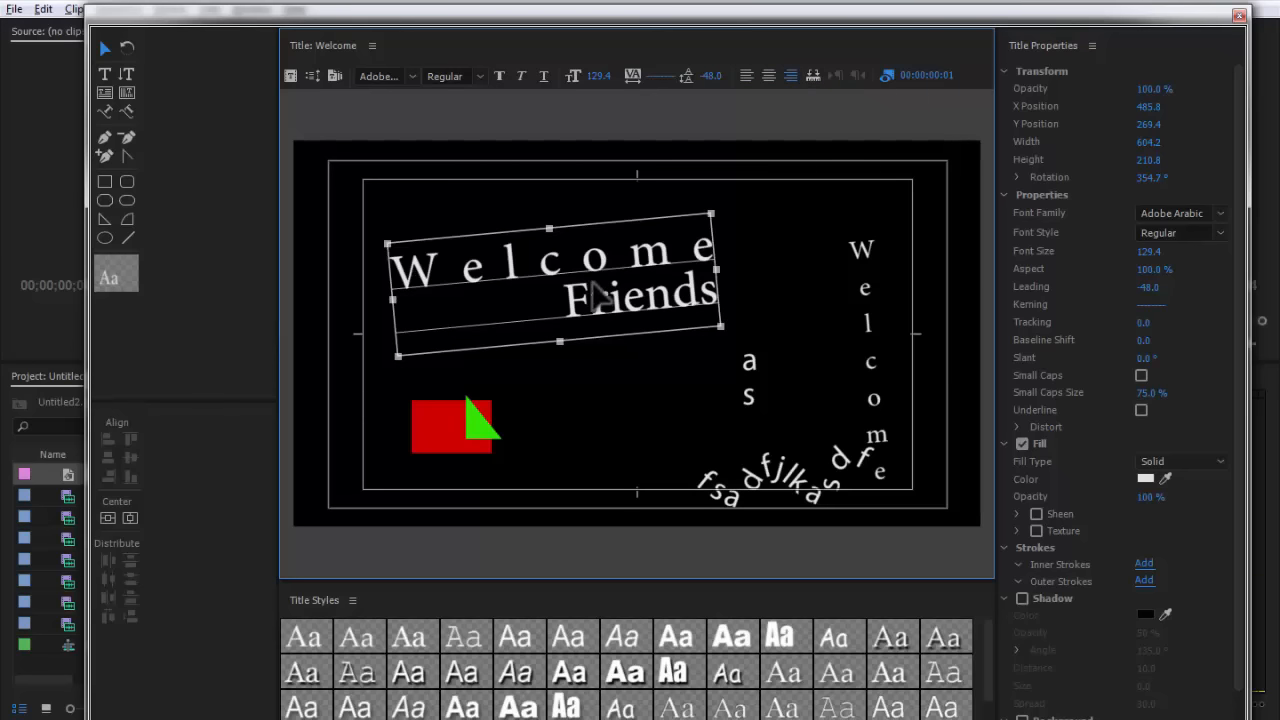
left_click(766, 76)
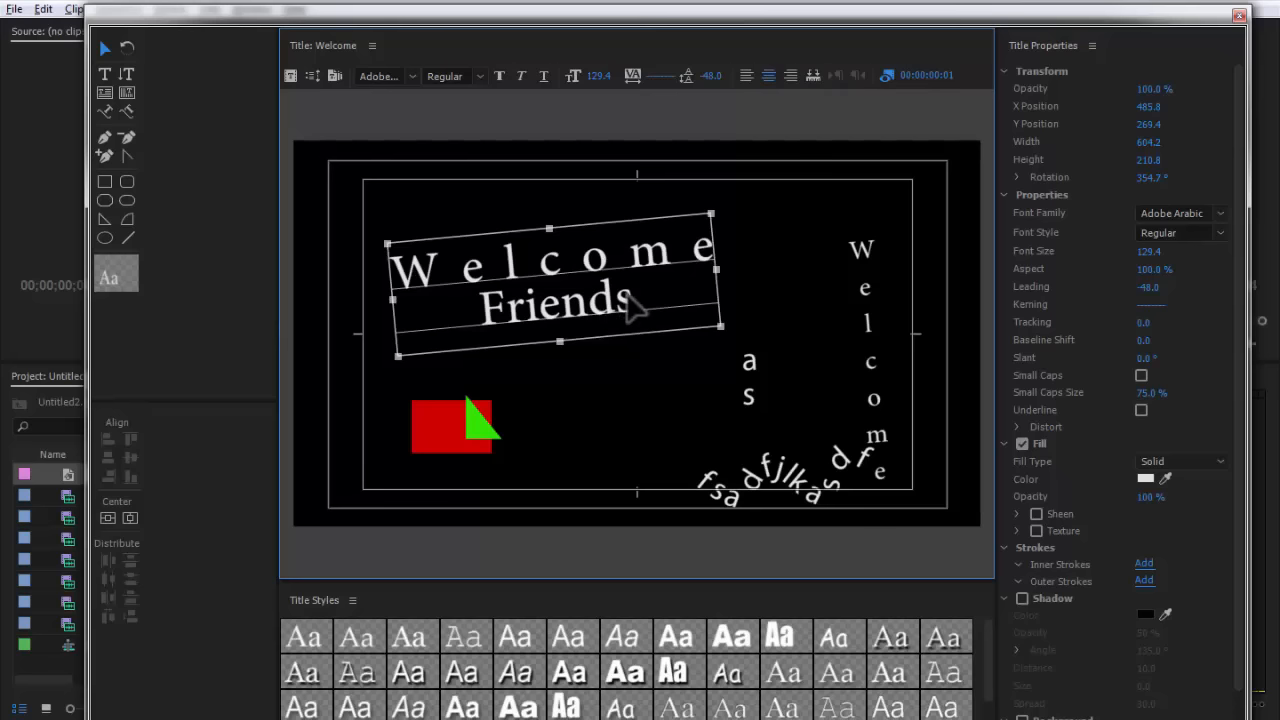
Add several left tab stops along the ruler for the Welcome Friends text and accept them.
left_click(812, 76)
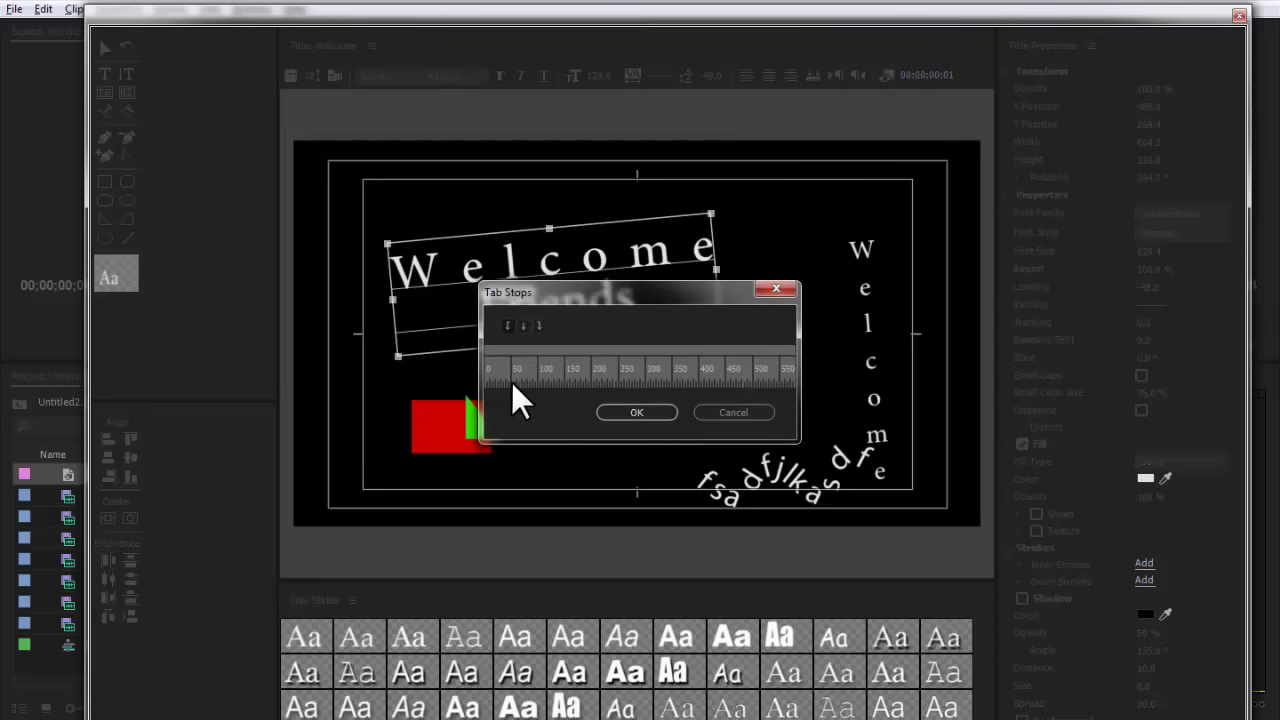
left_click(518, 347)
left_click(674, 348)
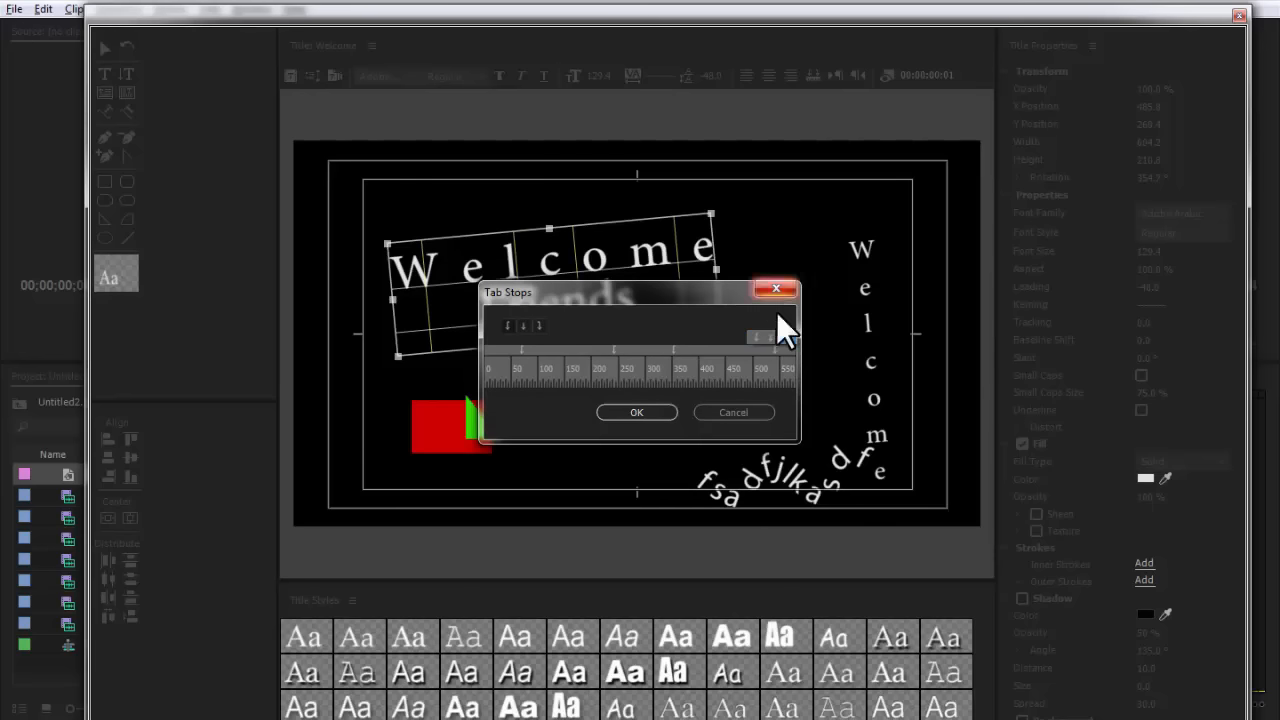
left_click(637, 411)
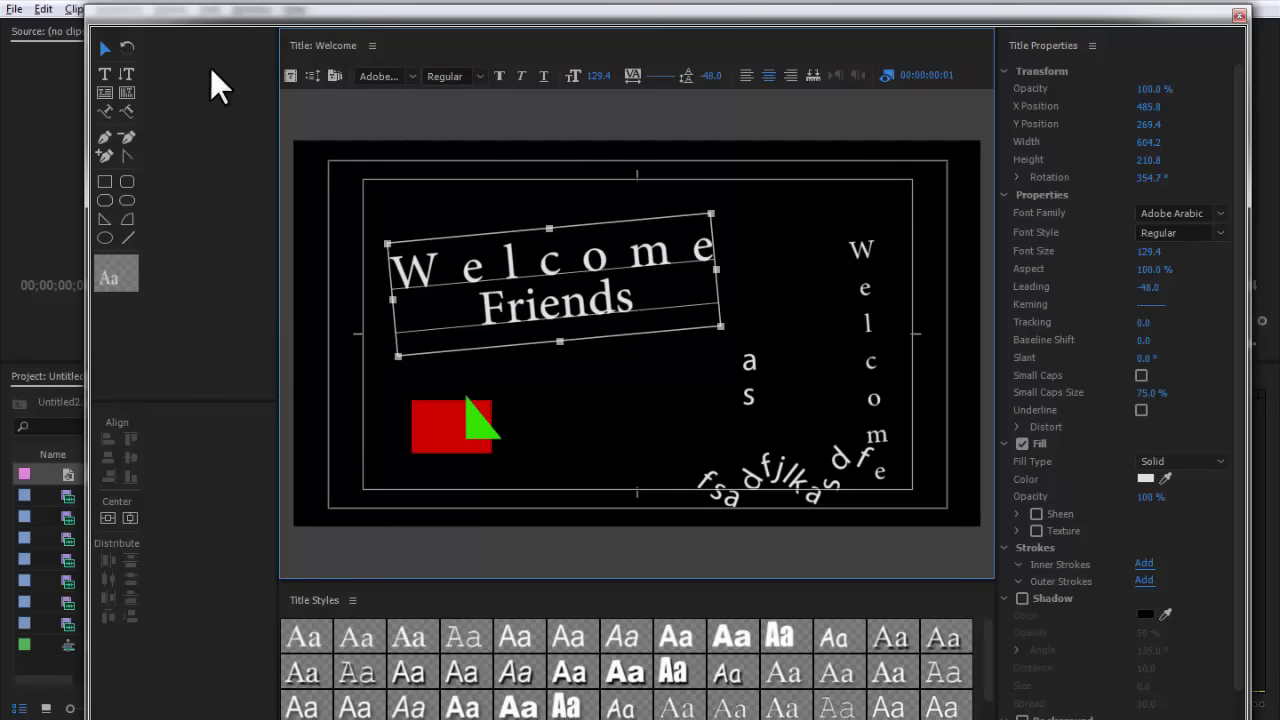
left_click(107, 74)
left_click(640, 296)
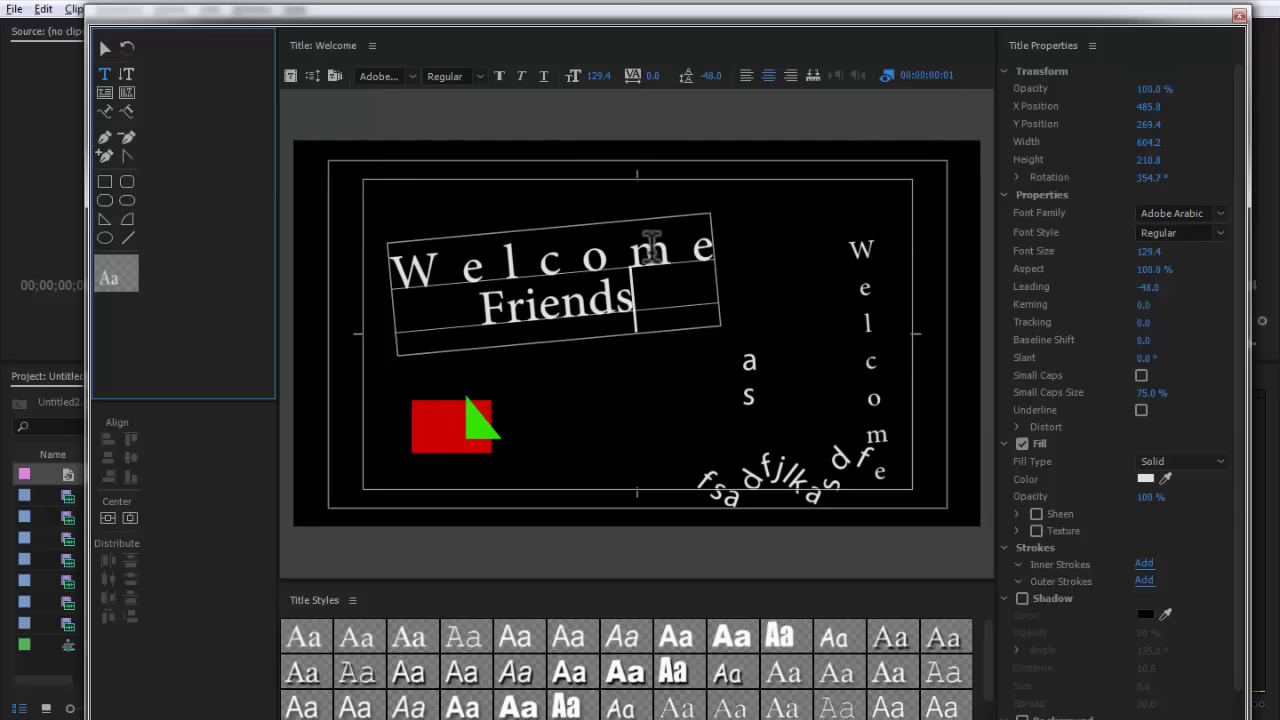
key("Escape")
left_click(646, 308)
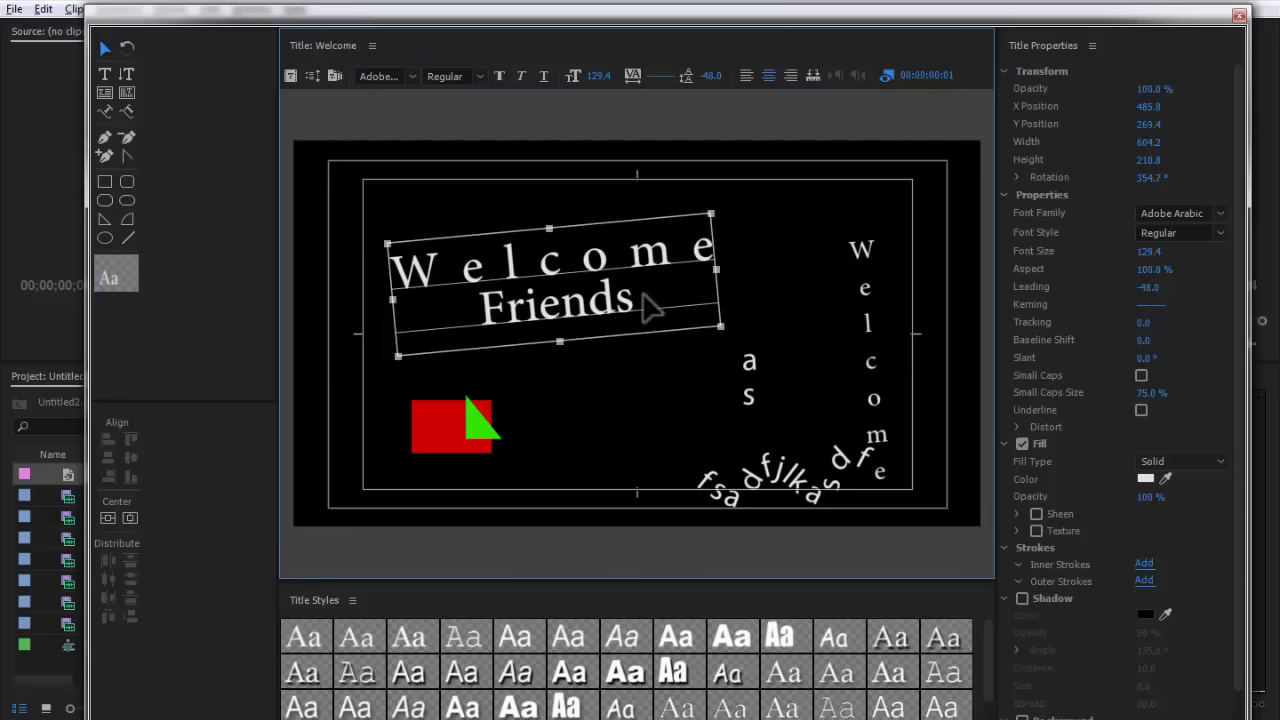
double_click(630, 300)
double_click(622, 295)
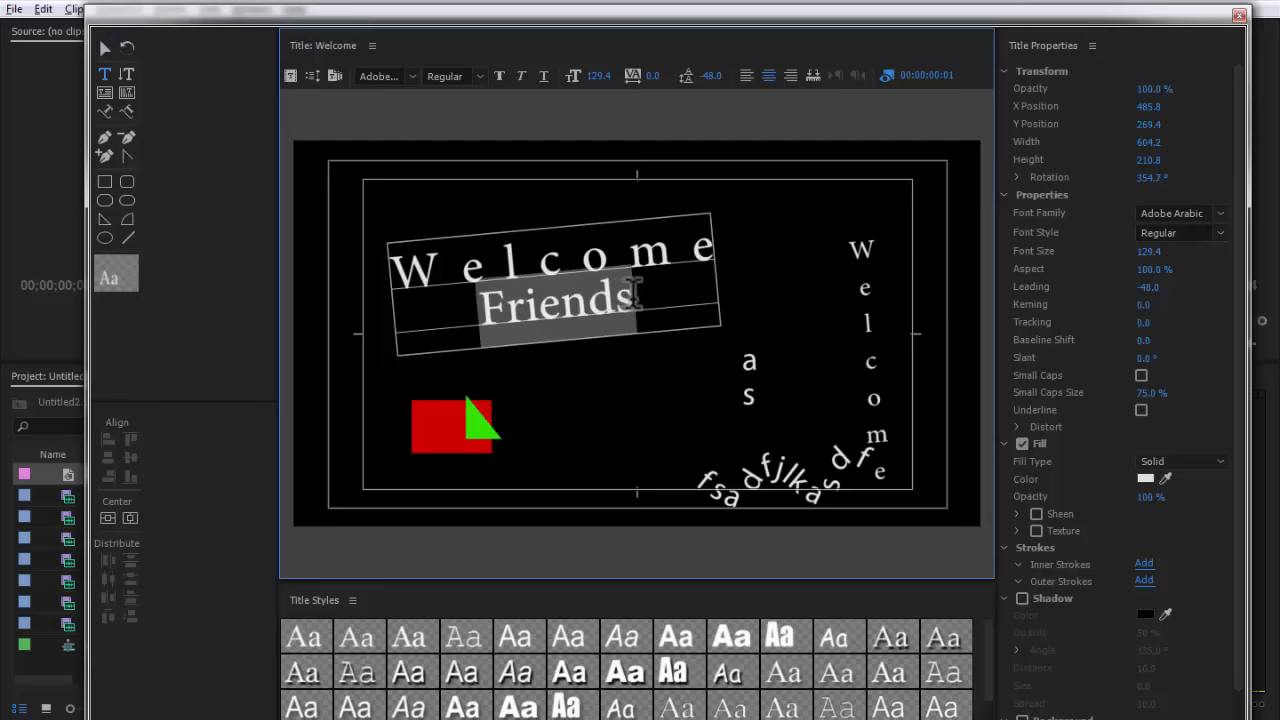
left_click(636, 292)
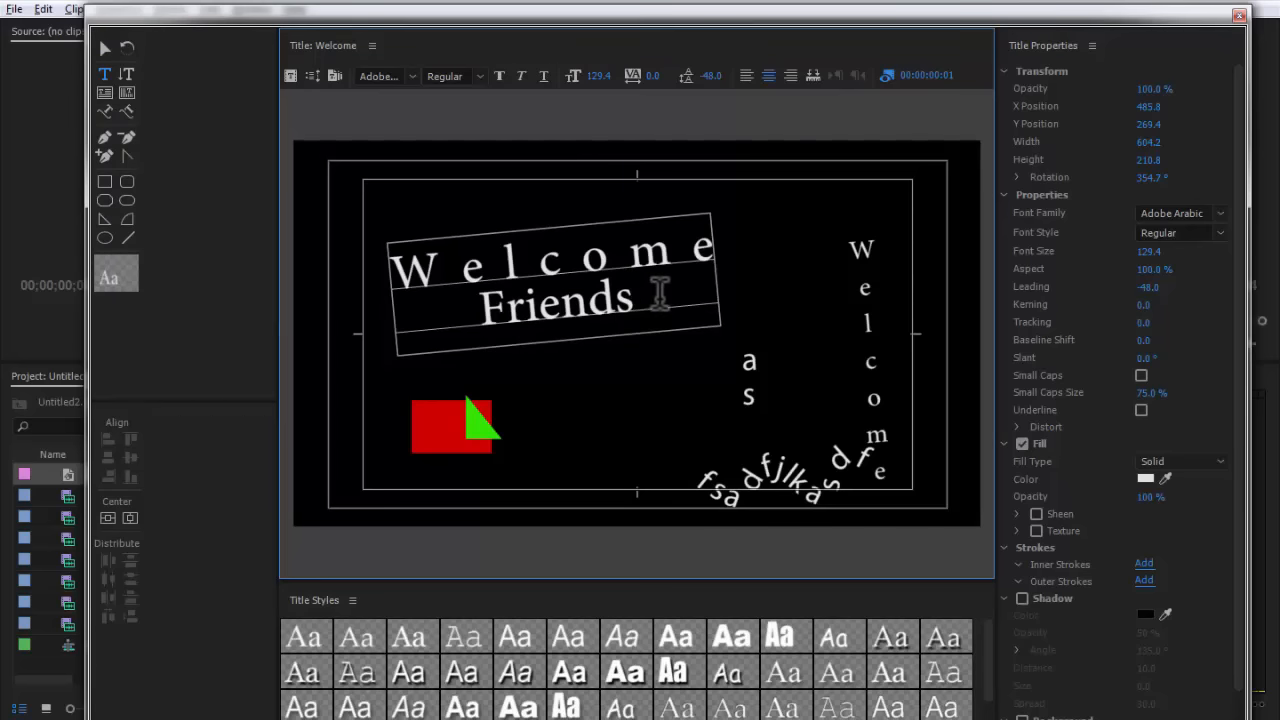
key("Escape")
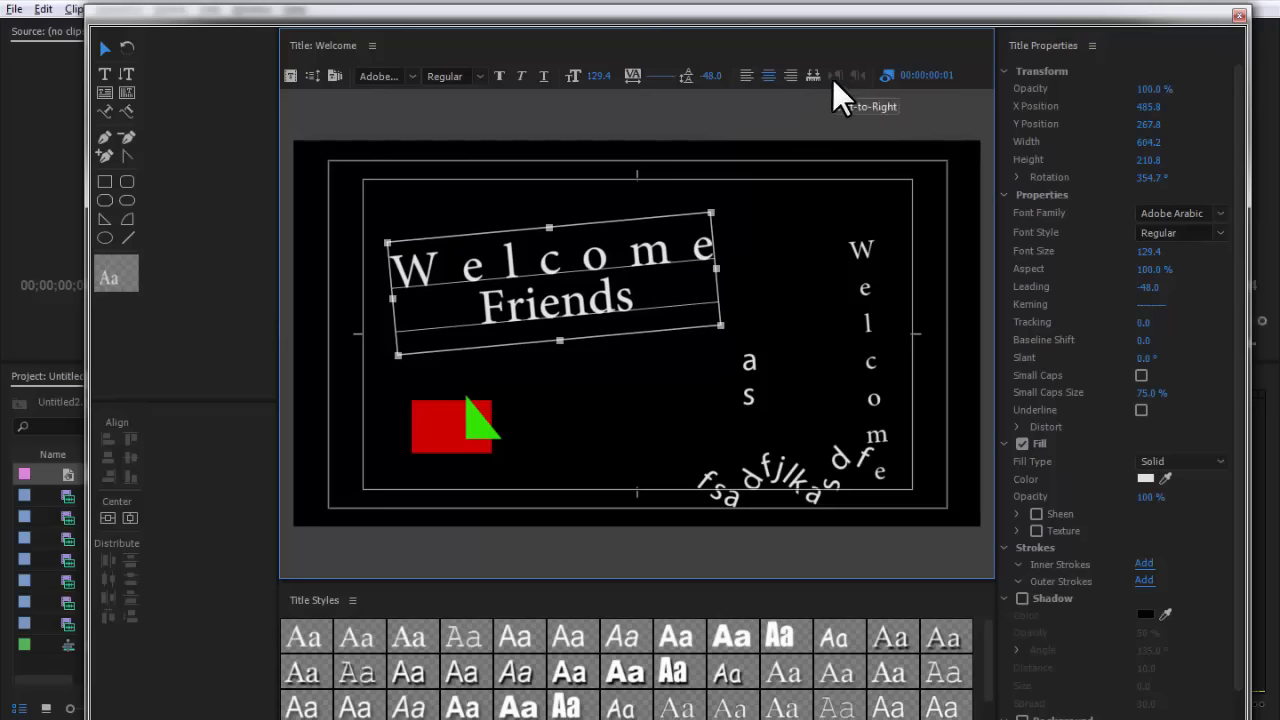
Switch the background video behind the title off and back on to compare the transparent and video backdrops.
left_click(887, 77)
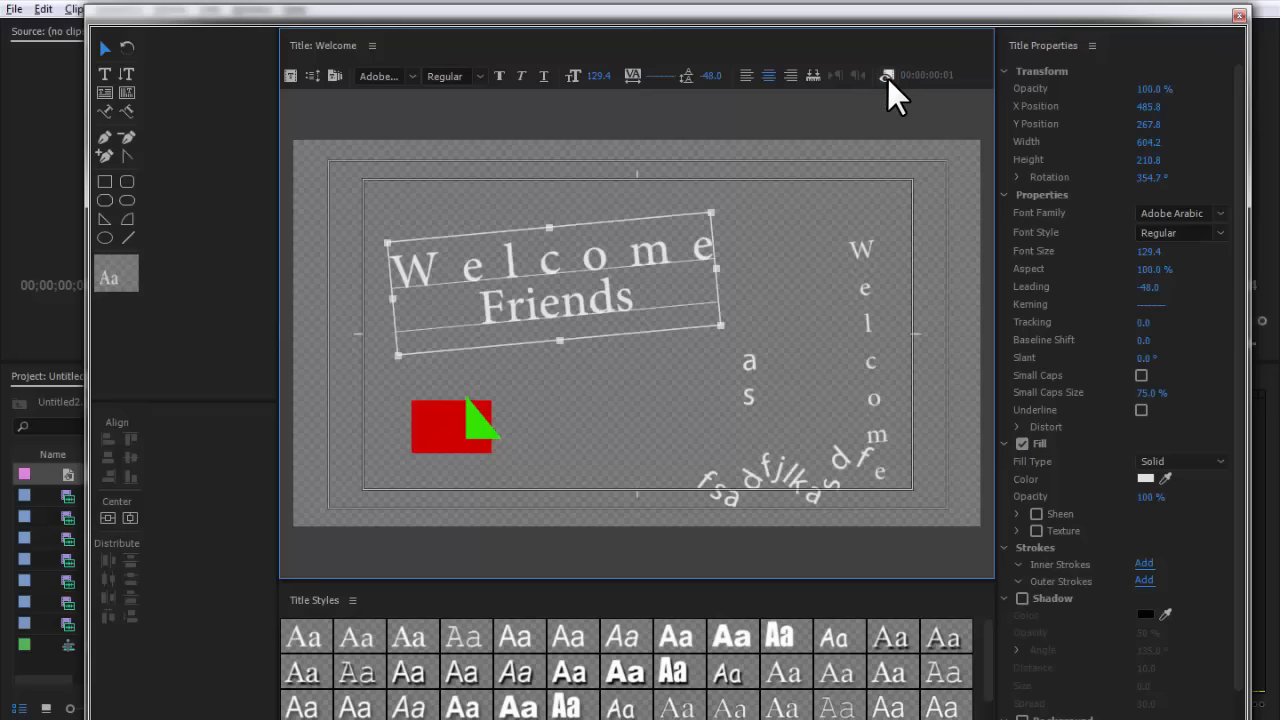
left_click(887, 77)
left_click(887, 77)
left_click(887, 77)
left_click(887, 77)
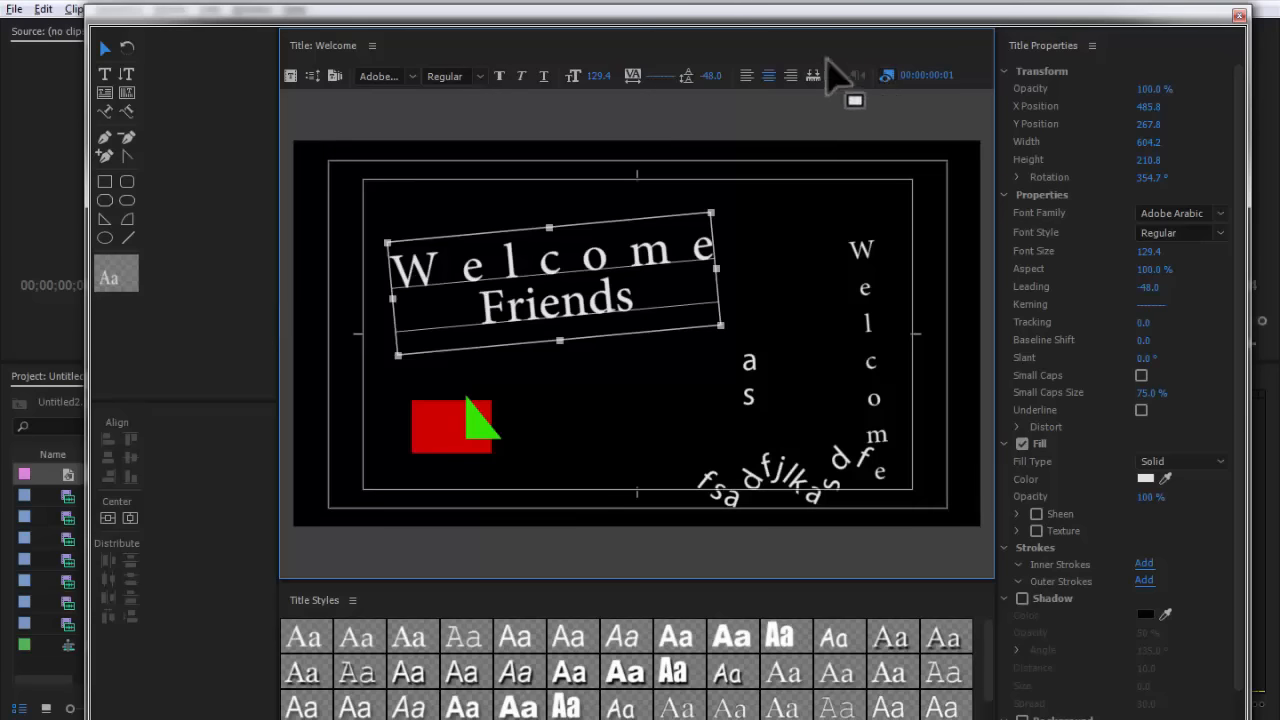
Move the _DSC5791.MOV clip on V1 about 2 seconds earlier and place the sequence playhead at 00:00:02:47.
left_click_drag(851, 18, 868, 587)
left_click_drag(620, 419, 494, 429)
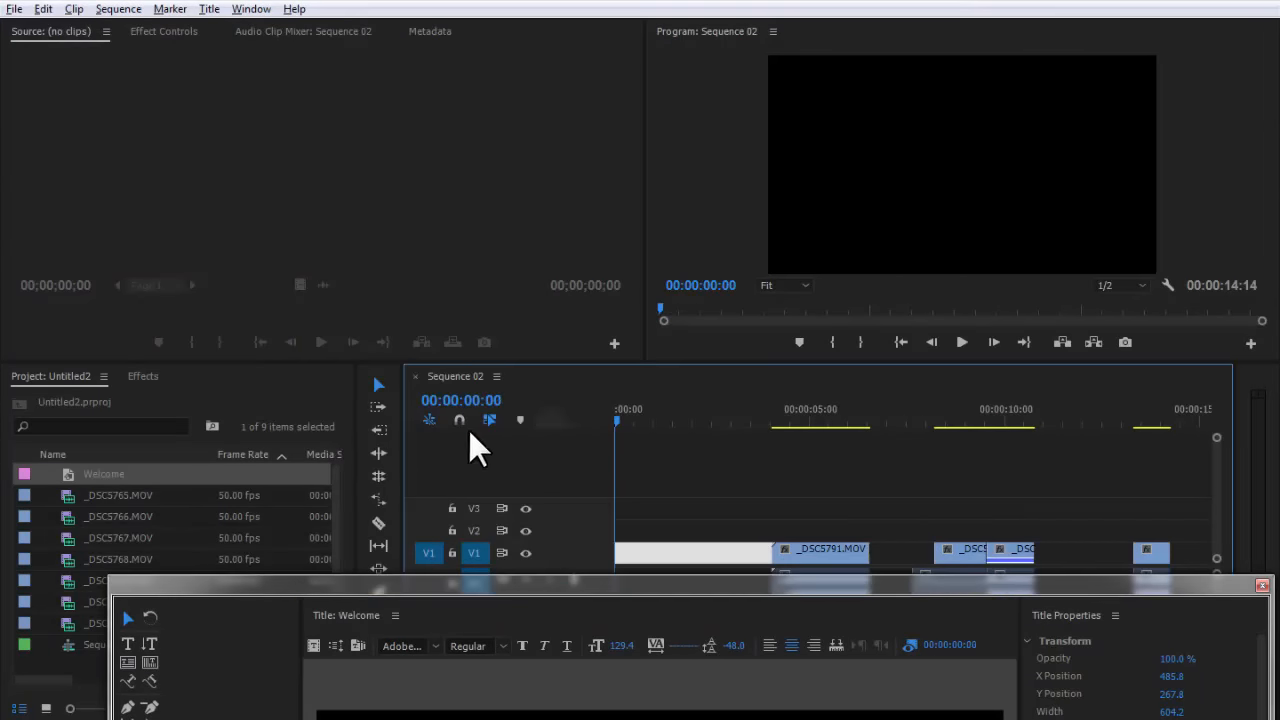
left_click_drag(813, 507, 820, 608)
left_click_drag(818, 548, 741, 550)
left_click(730, 417)
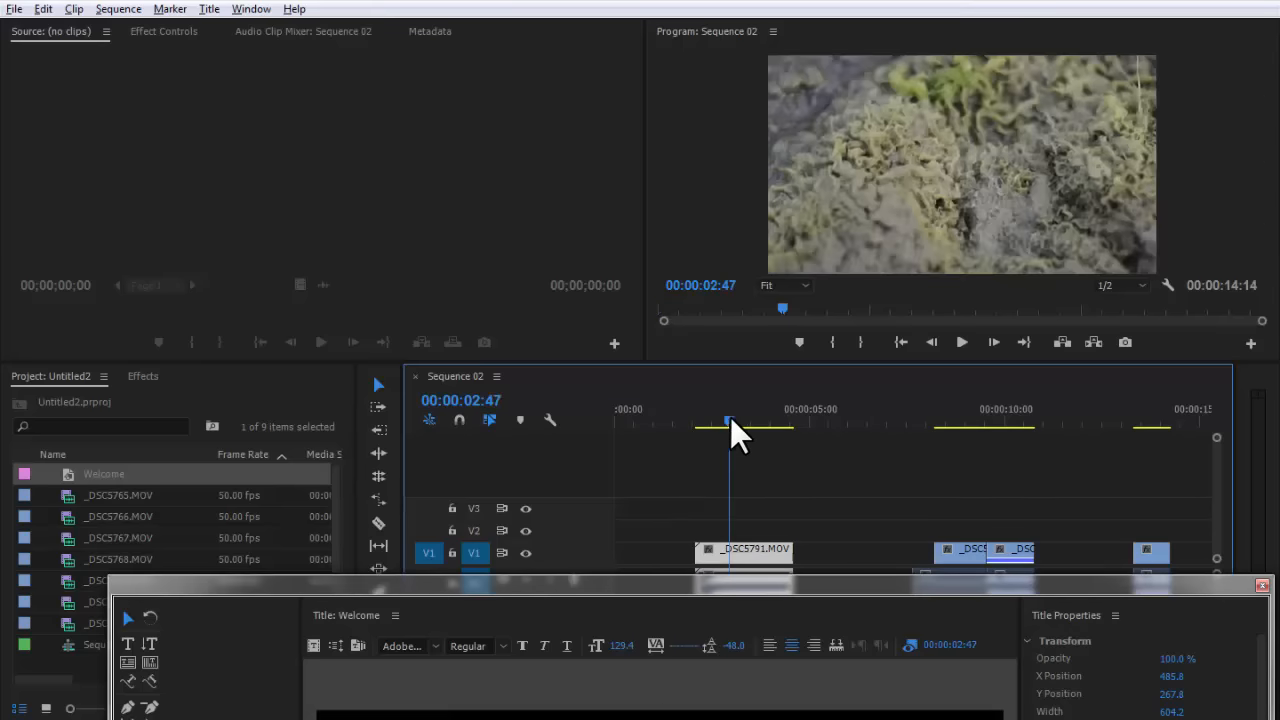
left_click_drag(758, 584, 710, 18)
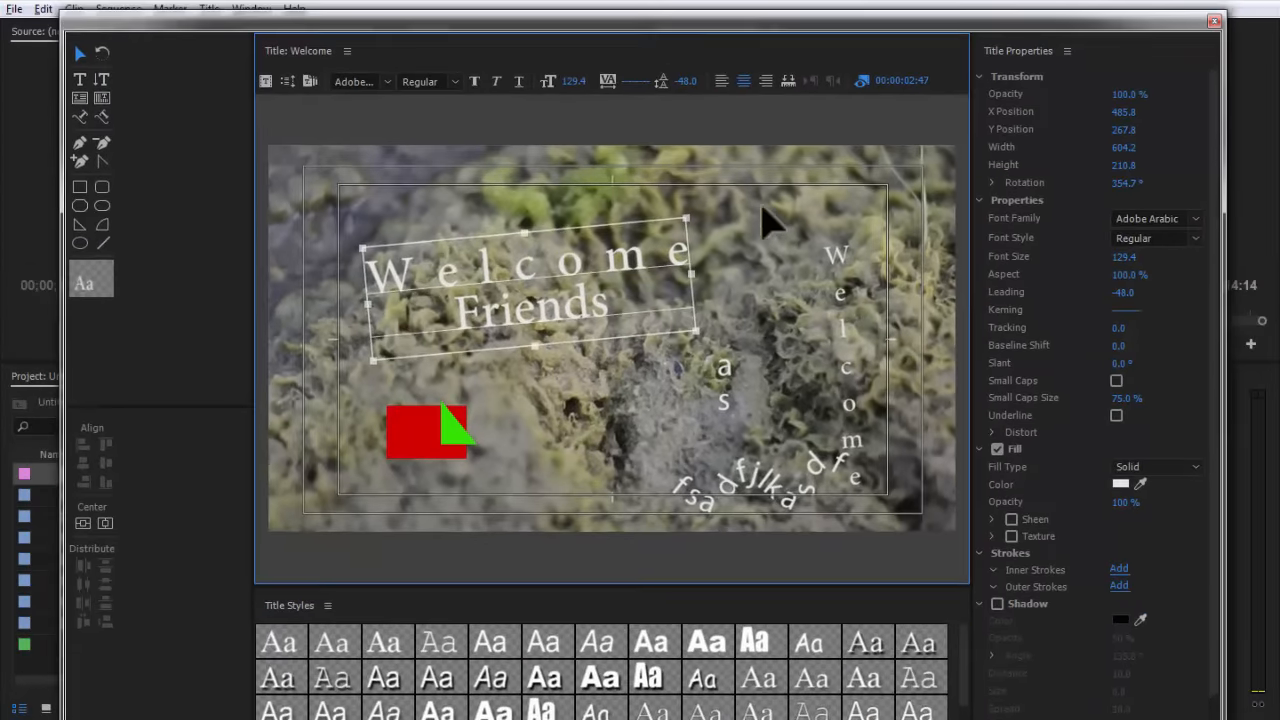
Toggle the title's background video off and on again and set its frame timecode to 00:00:02:16.
left_click(862, 81)
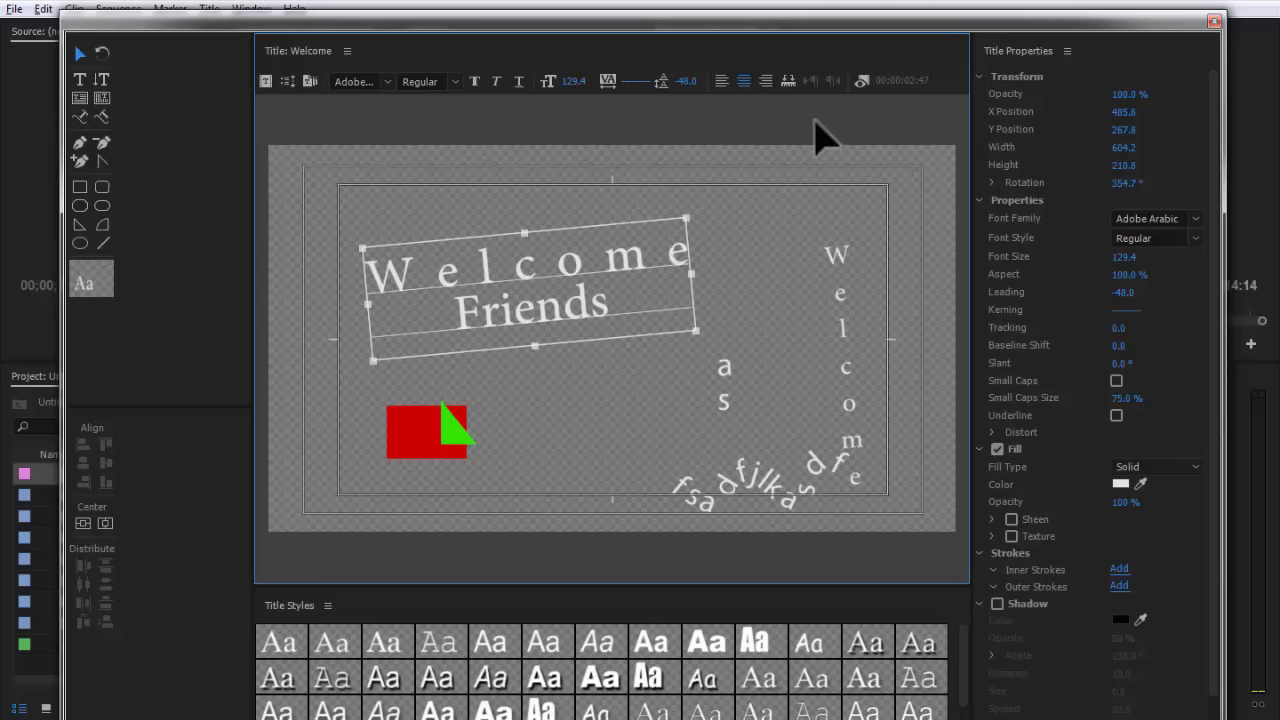
left_click(862, 81)
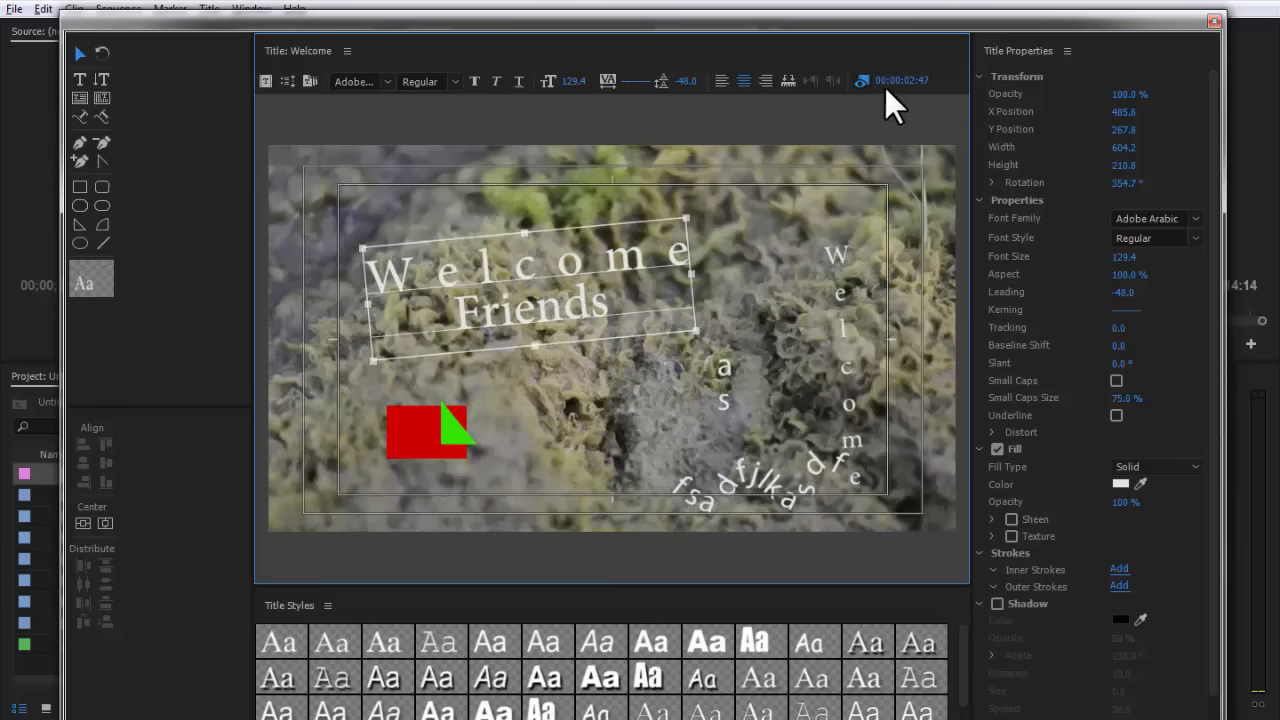
left_click_drag(911, 82, 980, 82)
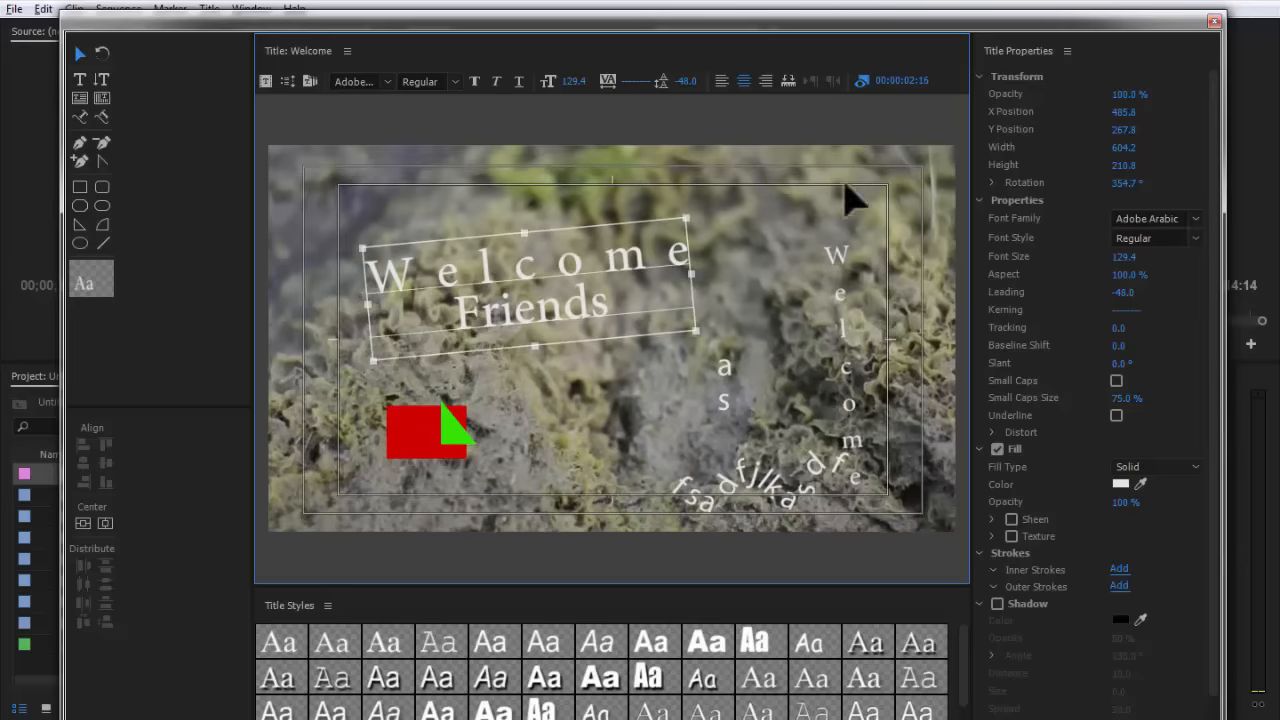
left_click(850, 340)
Try green, gold and red-glow title styles on the Welcome Friends text, and finish with the bold red Arial style with shadow.
left_click_drag(636, 24, 638, 0)
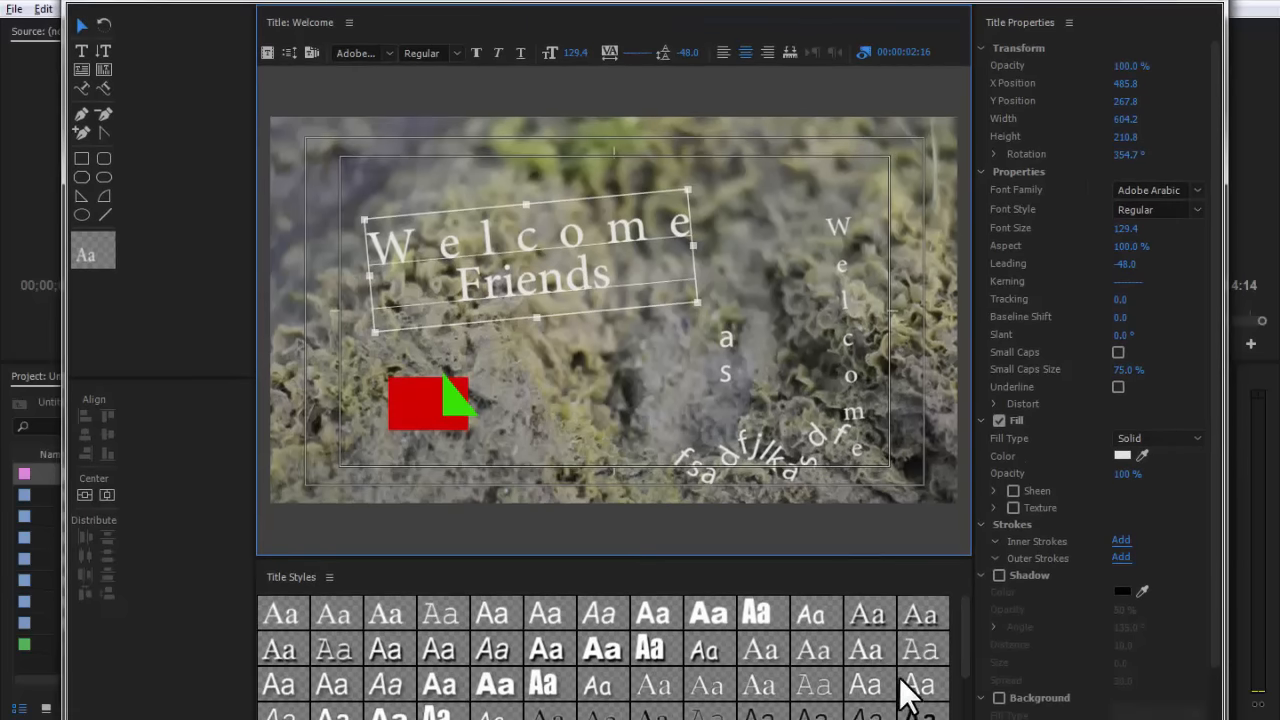
scroll(768, 640, "down", 2)
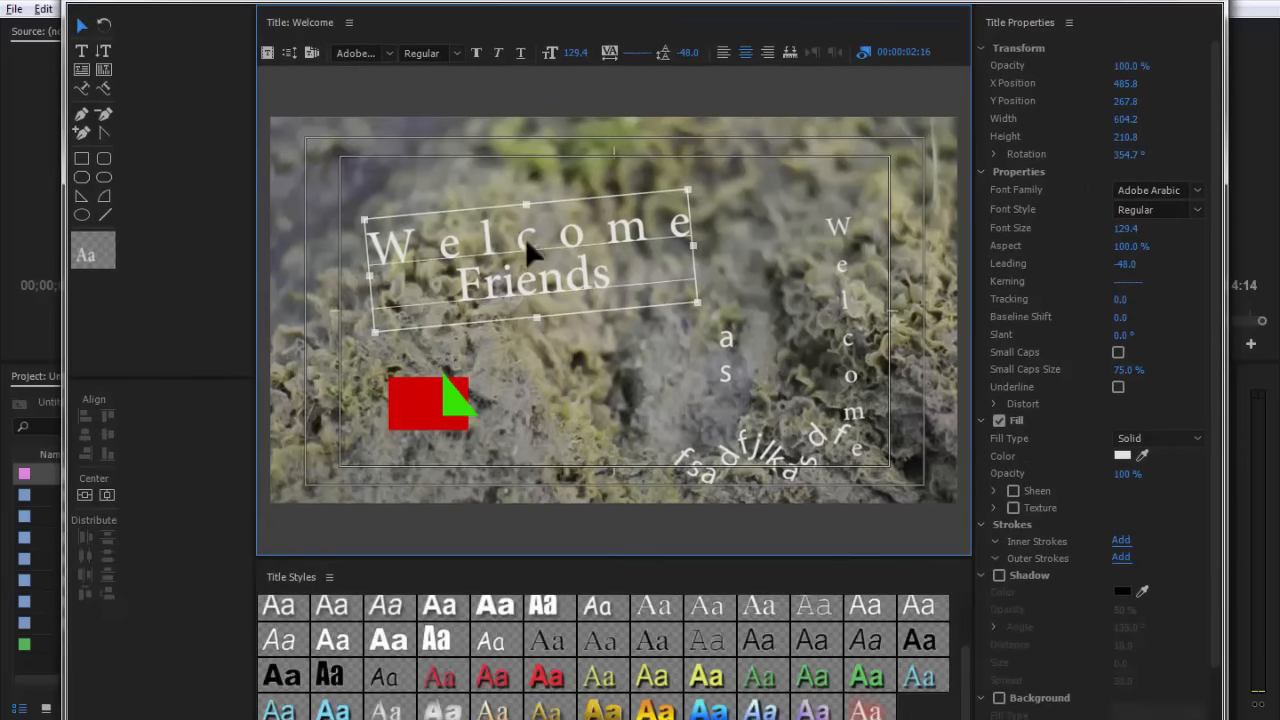
left_click(527, 678)
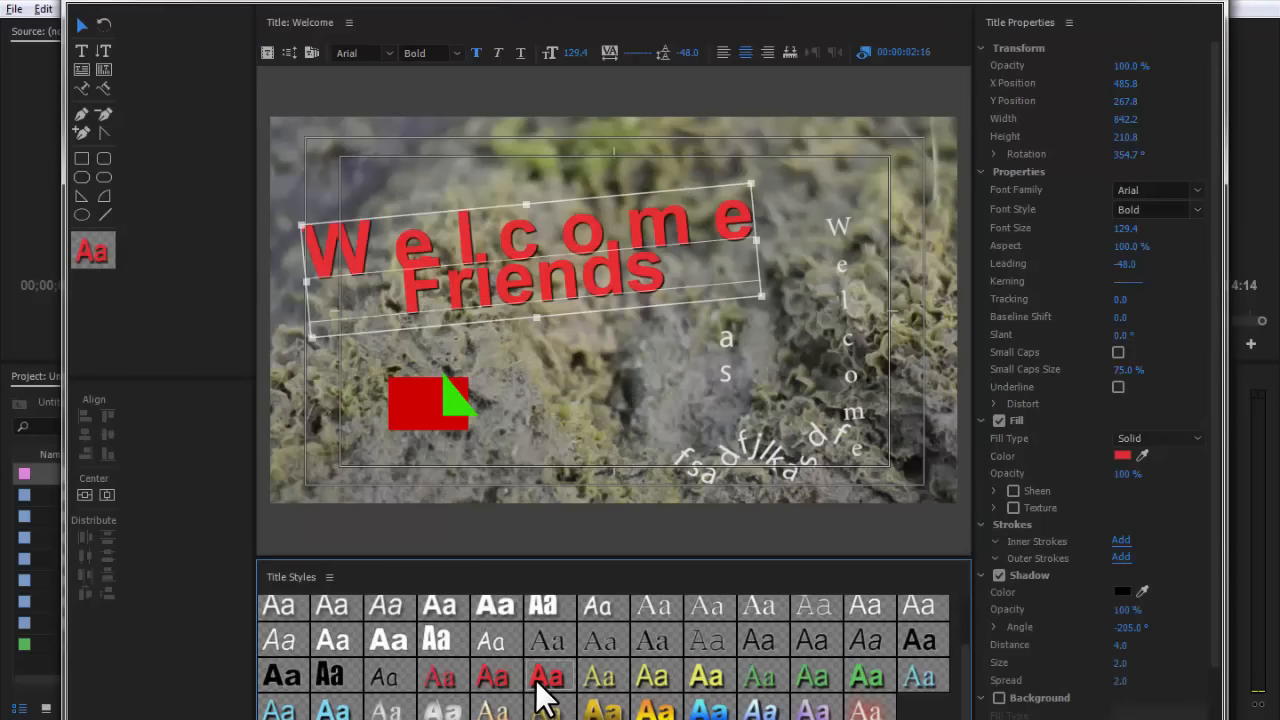
left_click(658, 710)
left_click(758, 682)
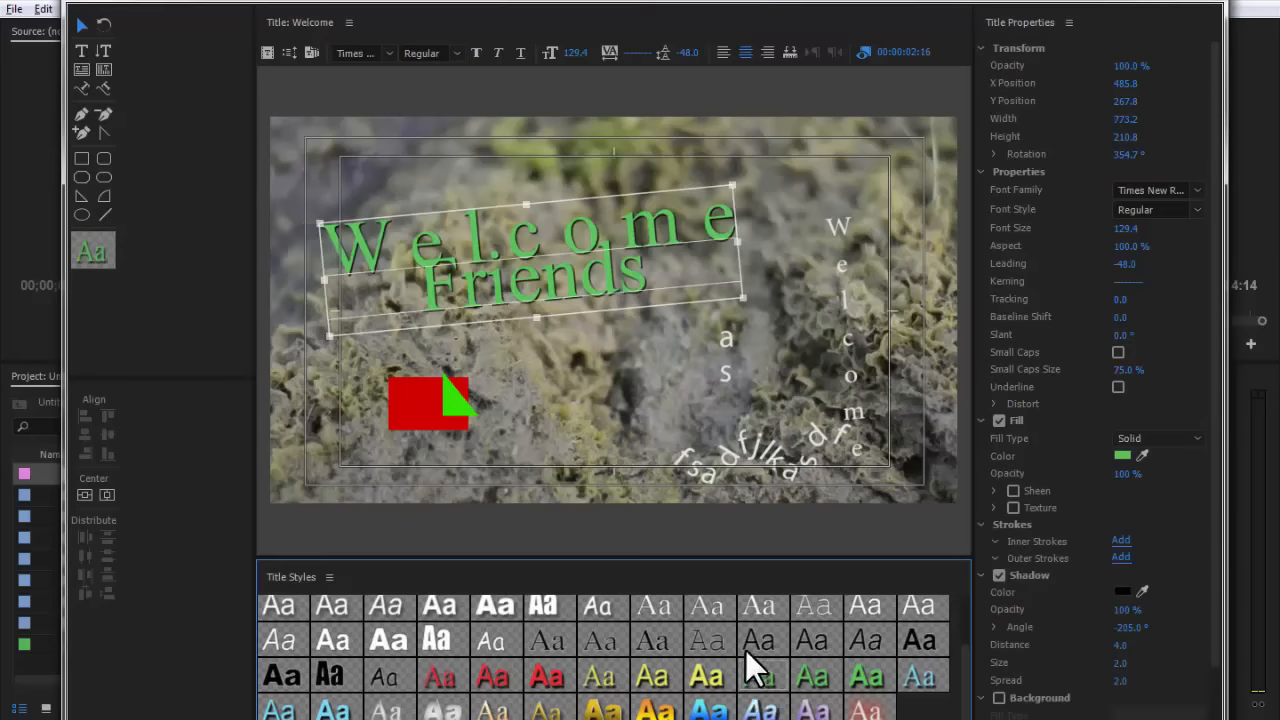
left_click(872, 710)
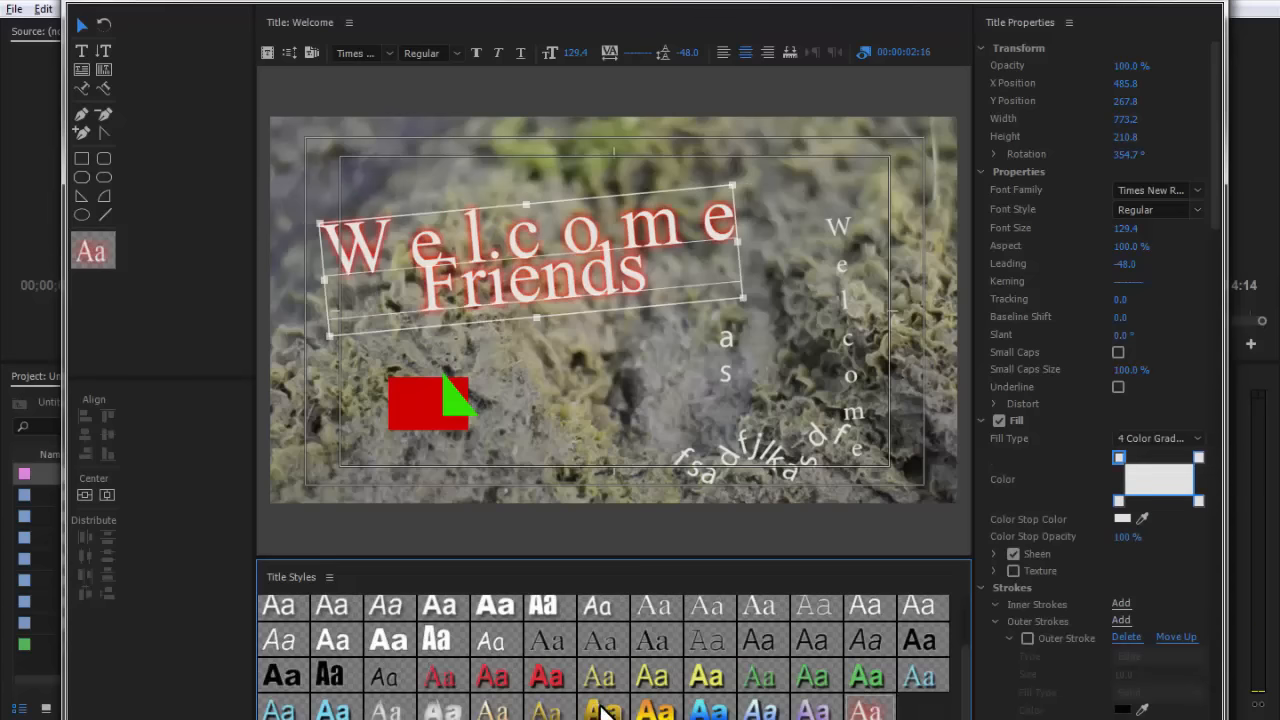
left_click(540, 680)
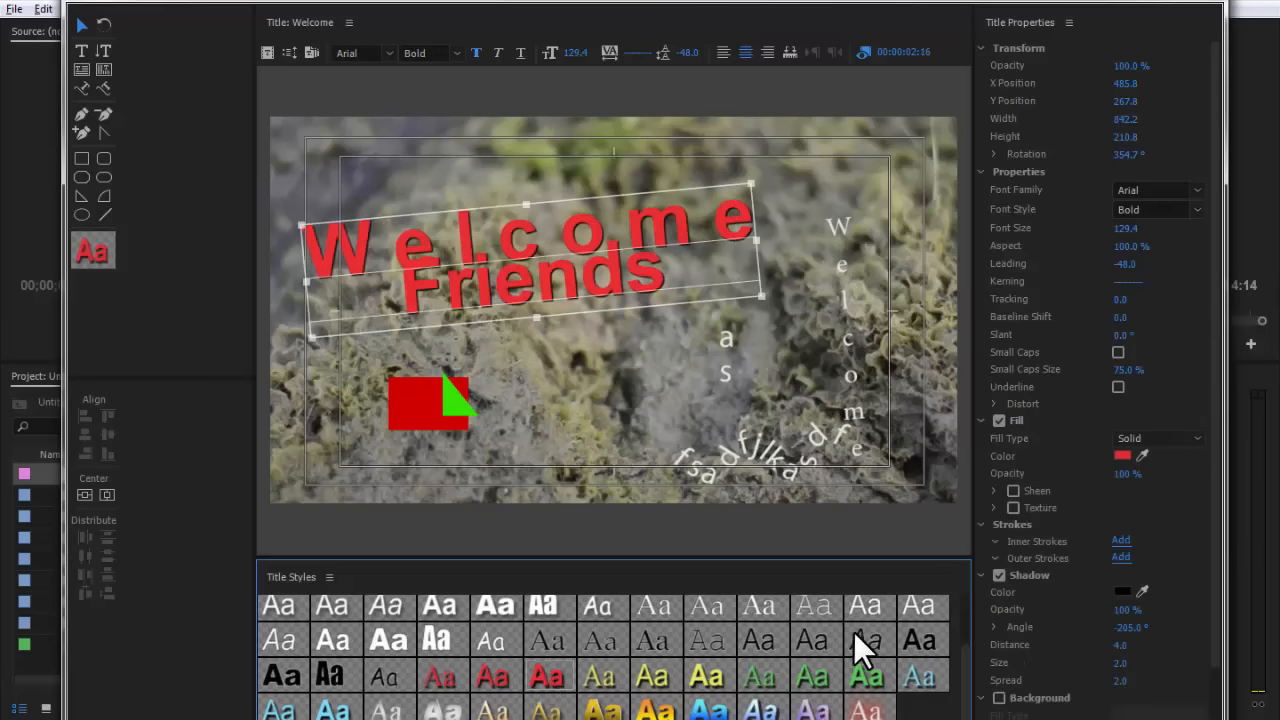
Reset the title style library, replacing the current styles with the default styles.
left_click(329, 577)
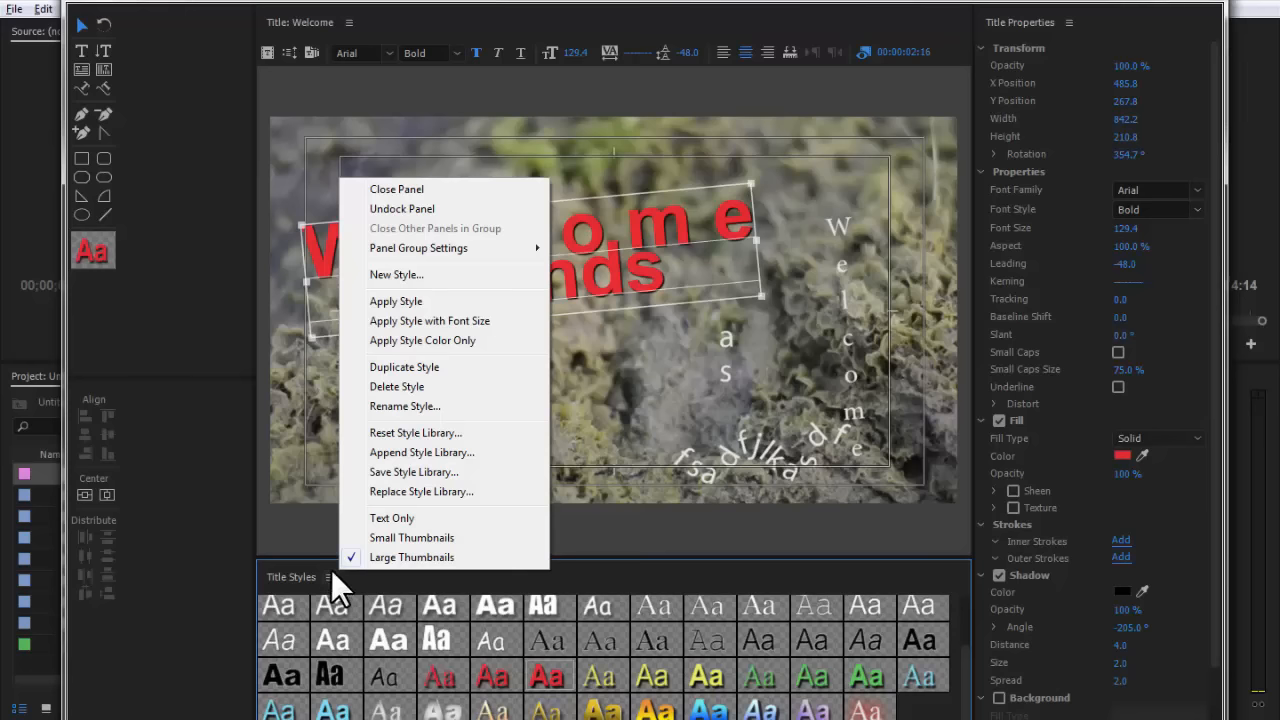
left_click(422, 432)
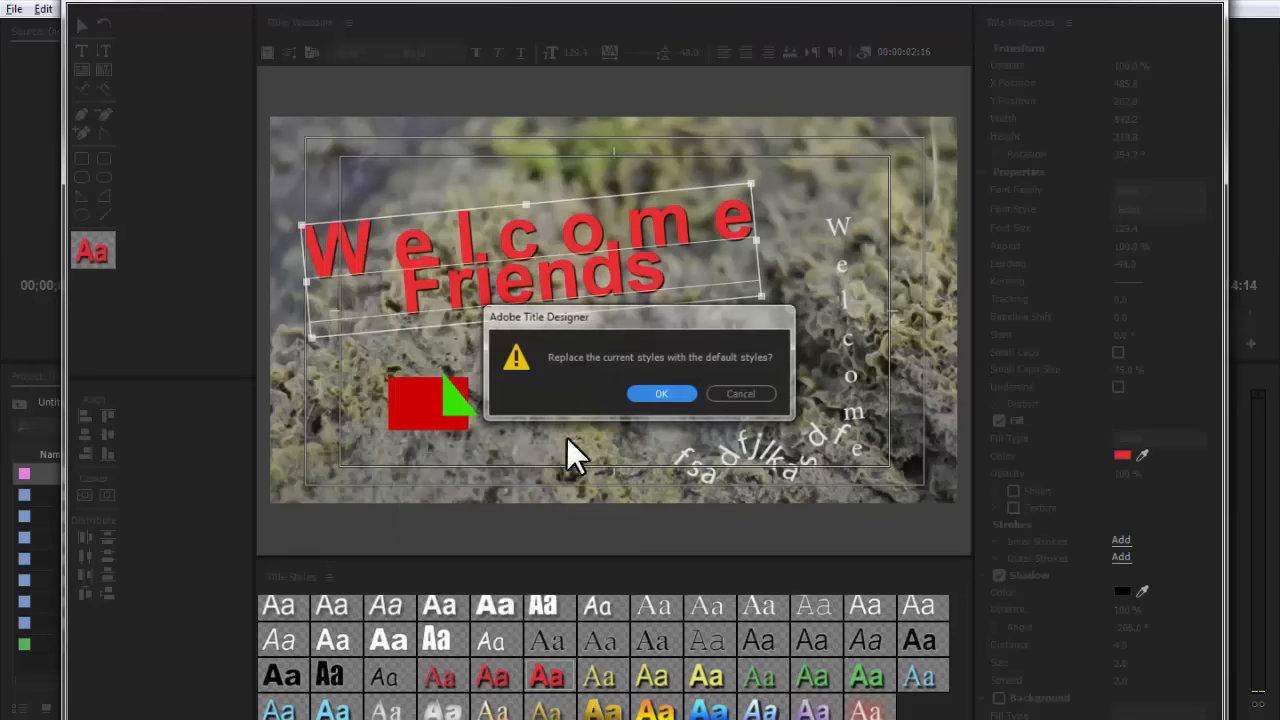
left_click(673, 394)
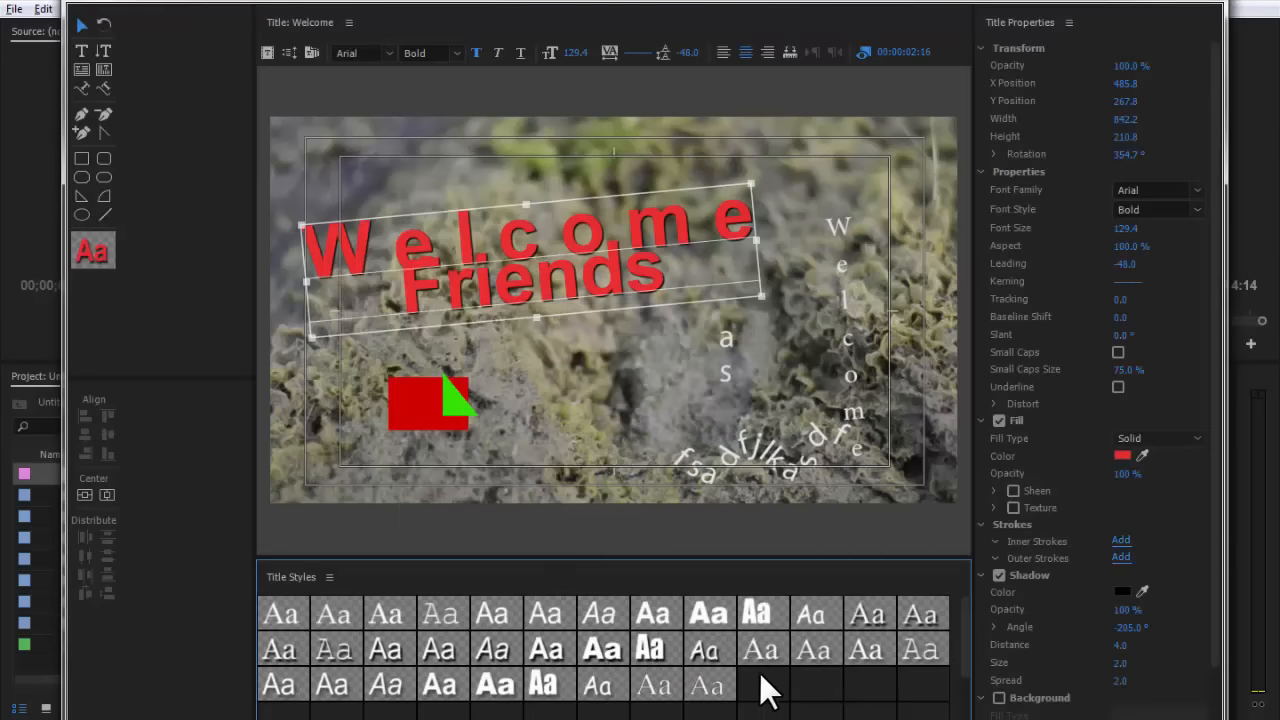
Save the look of the selected Welcome Friends text as a new title style named Arial Bold 129ss.
left_click(329, 577)
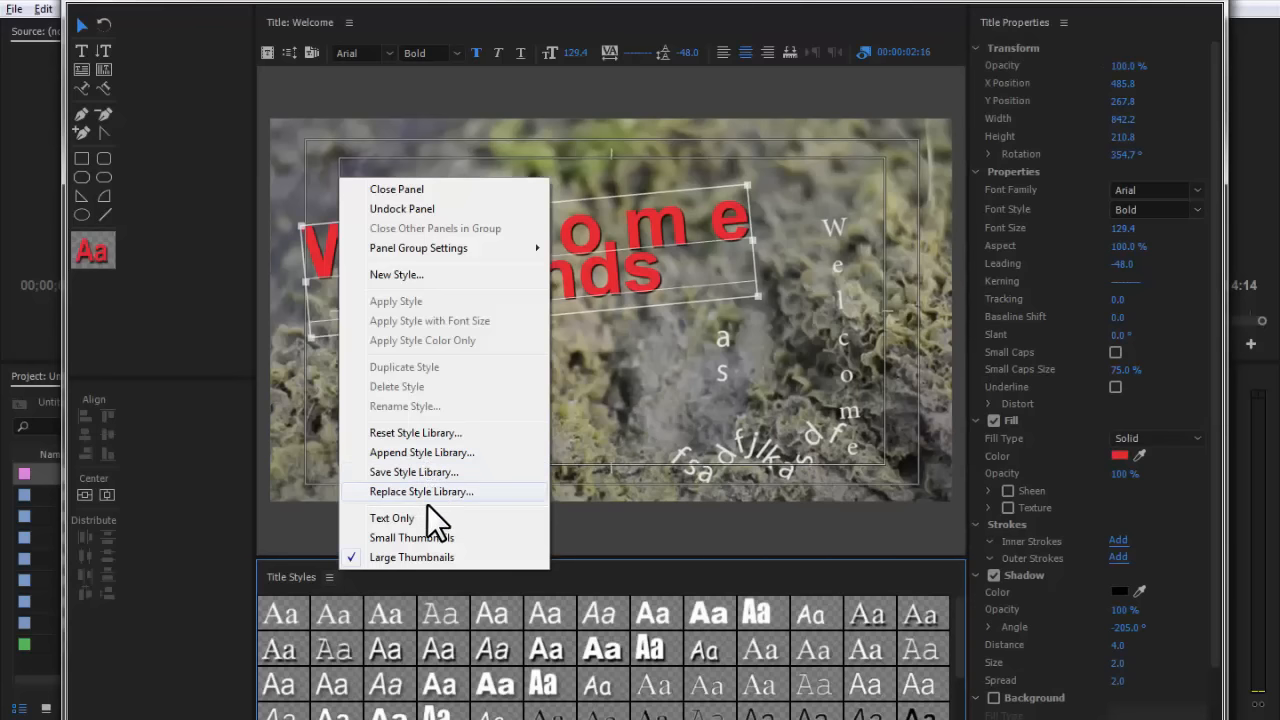
left_click(451, 278)
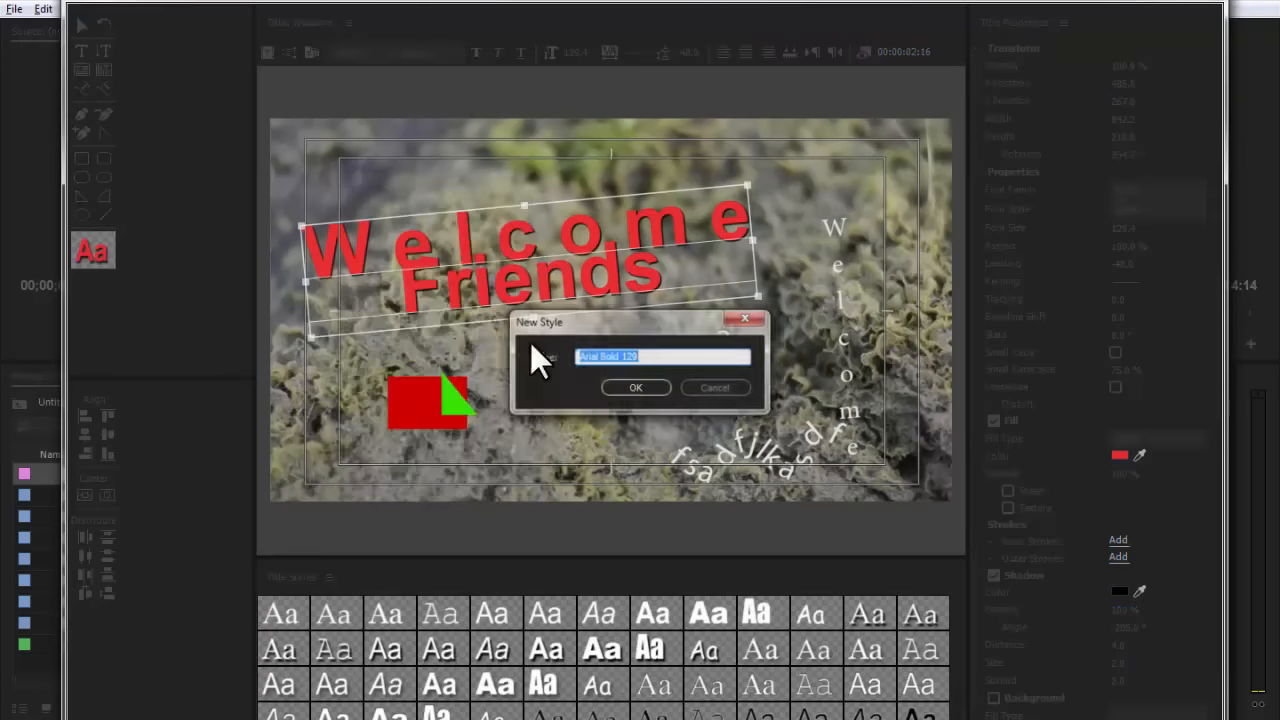
left_click(650, 356)
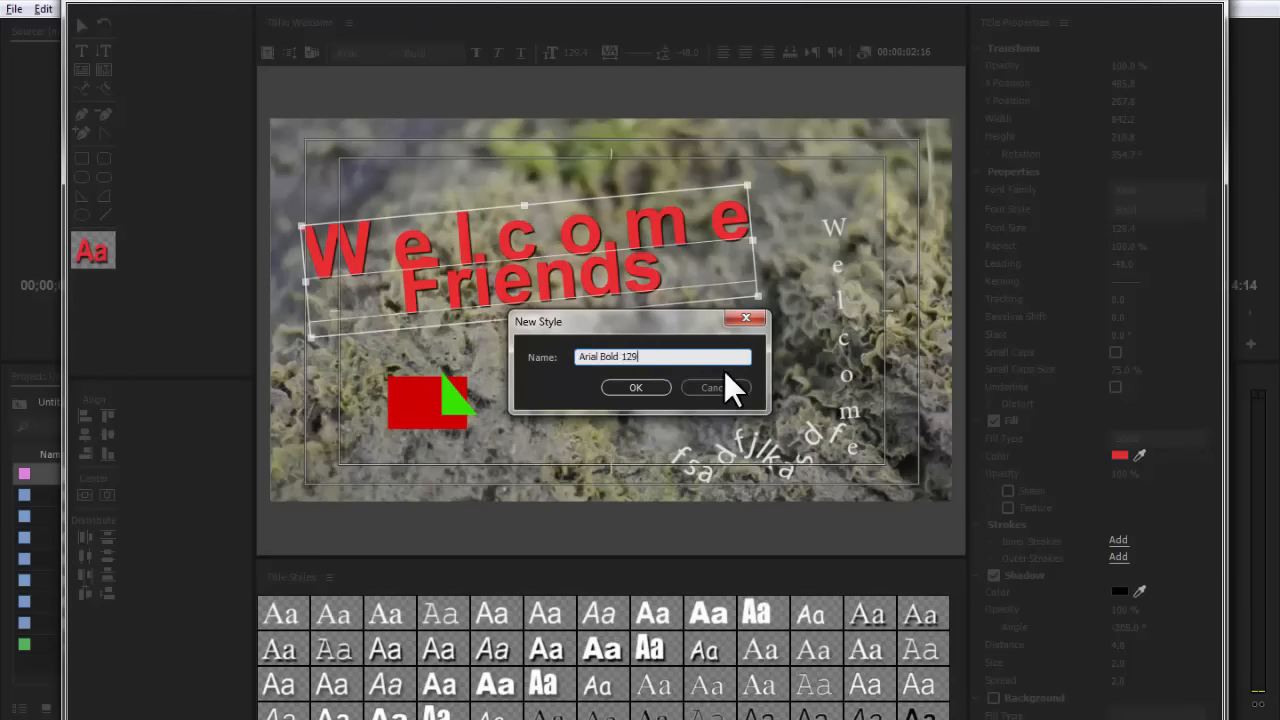
type("ss")
left_click(655, 390)
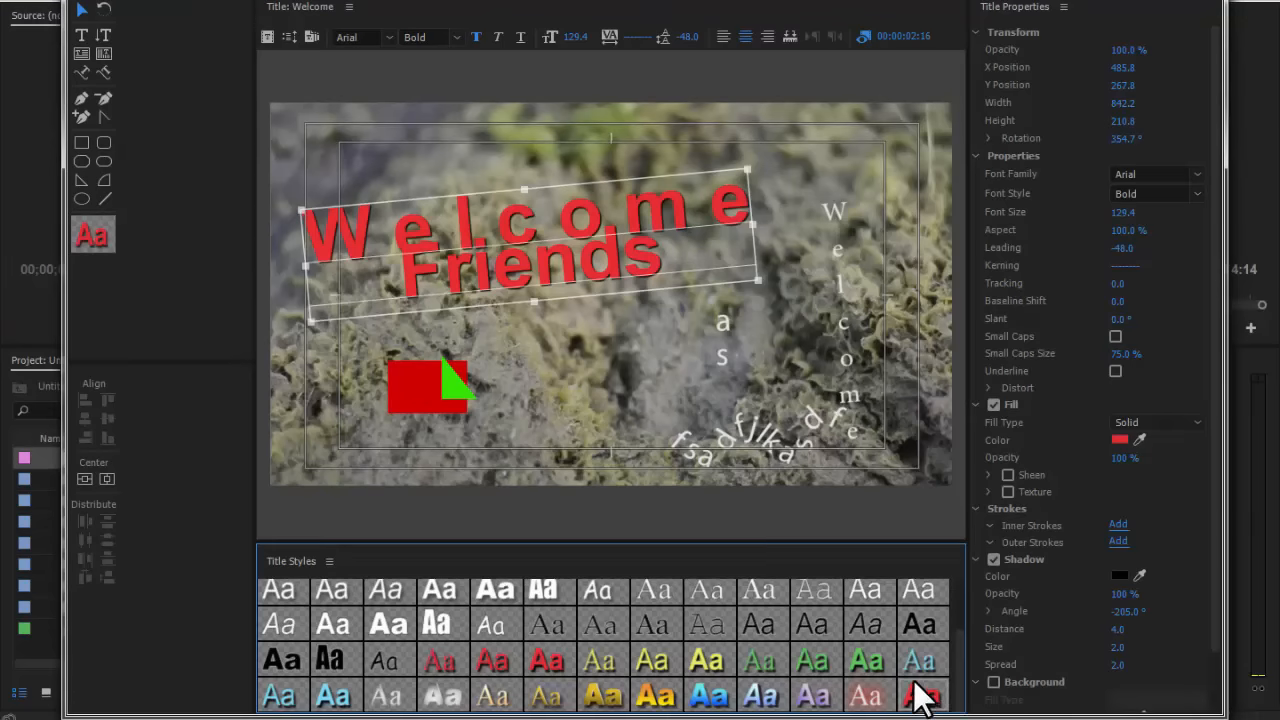
key("ctrl+s")
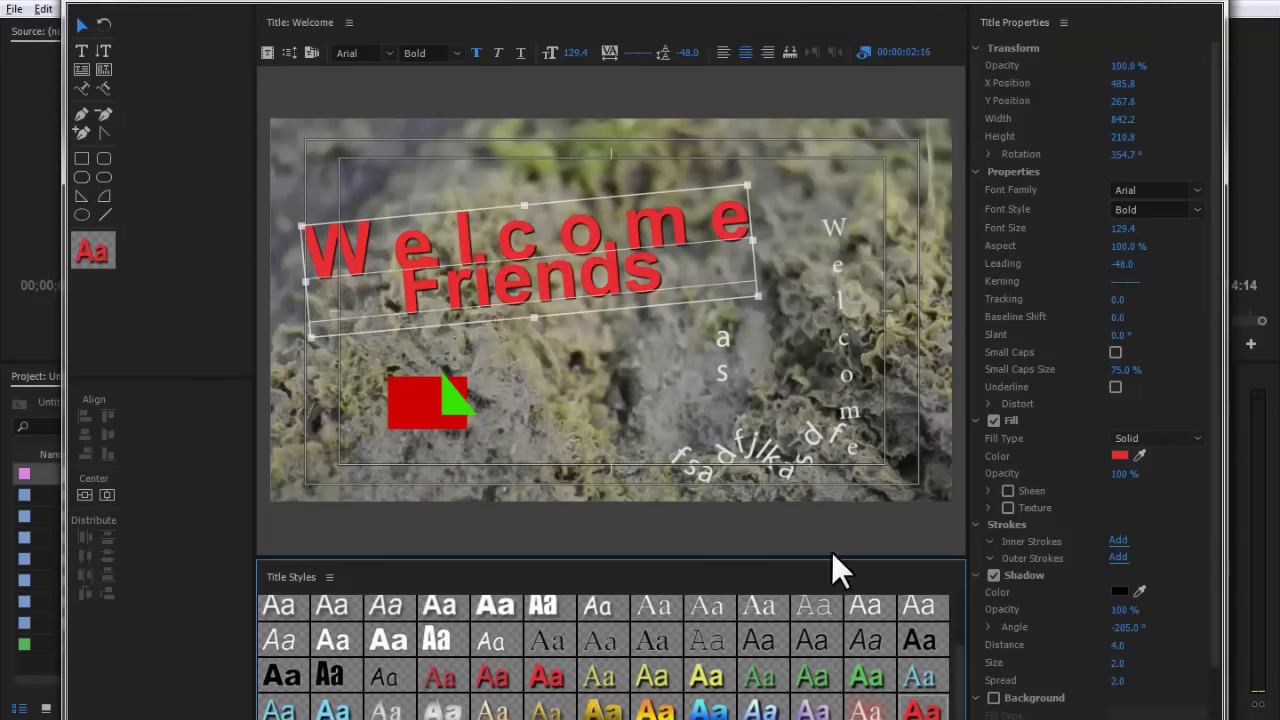
Turn bold off for the Welcome Friends text so it uses the Regular font style.
left_click(476, 54)
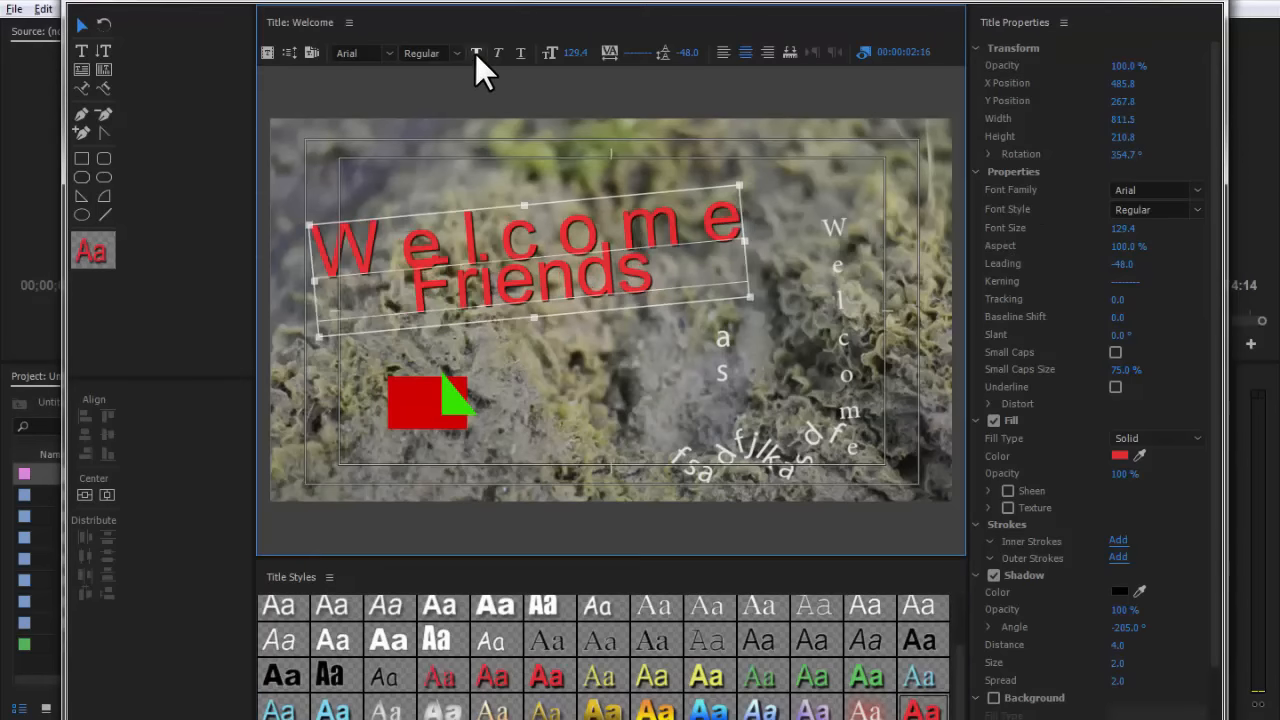
left_click(477, 56)
left_click(478, 57)
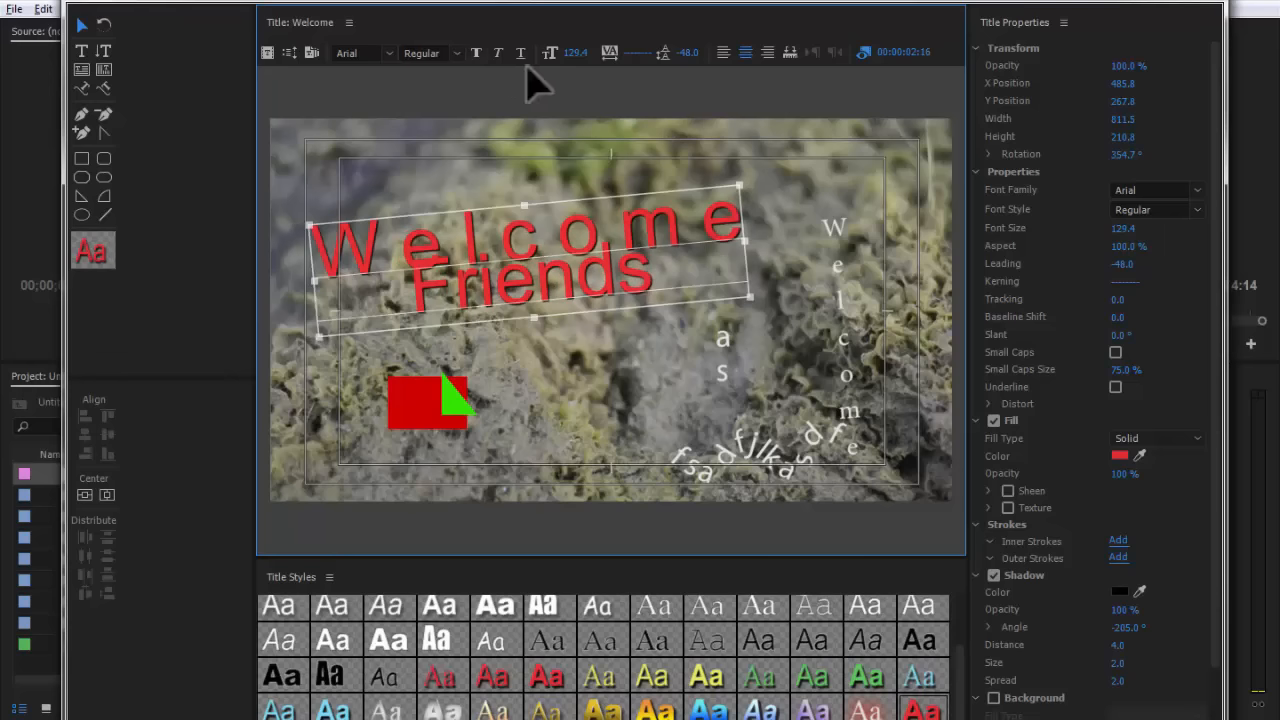
Move the Welcome Friends text to about X 562.6 and Y 267.8 in the title.
left_click(1215, 160)
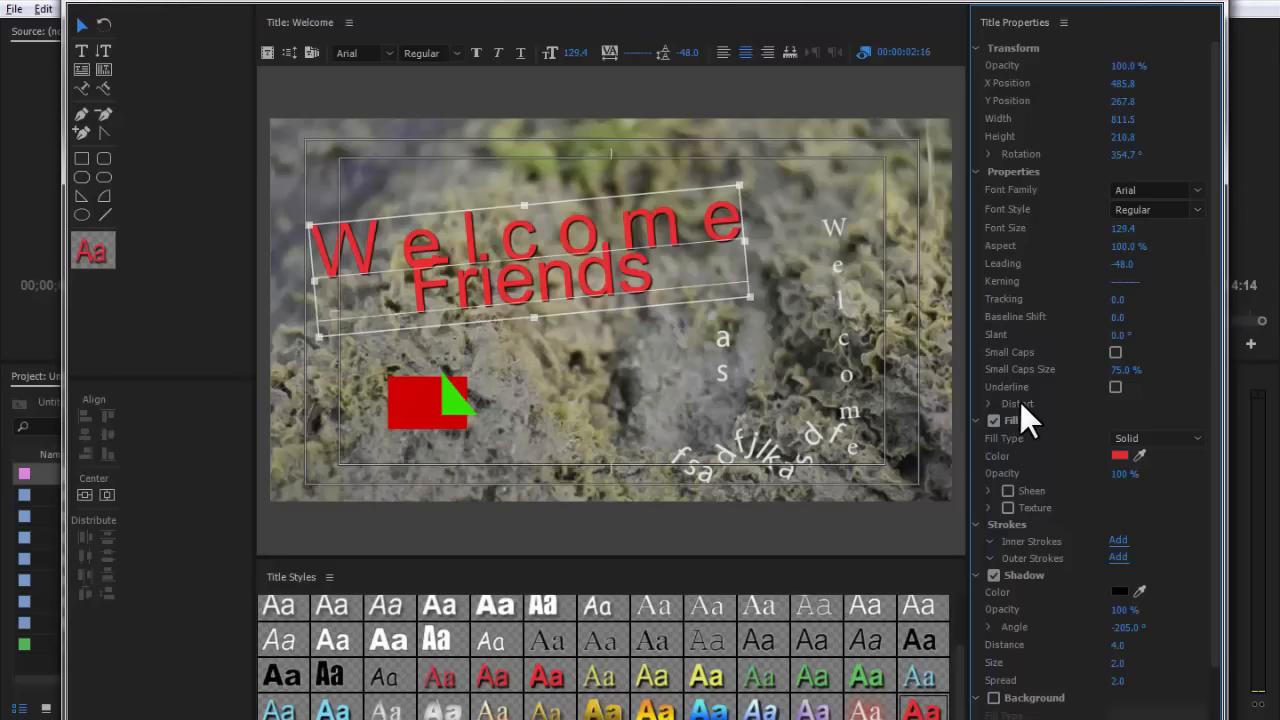
scroll(1020, 402, "down", 2)
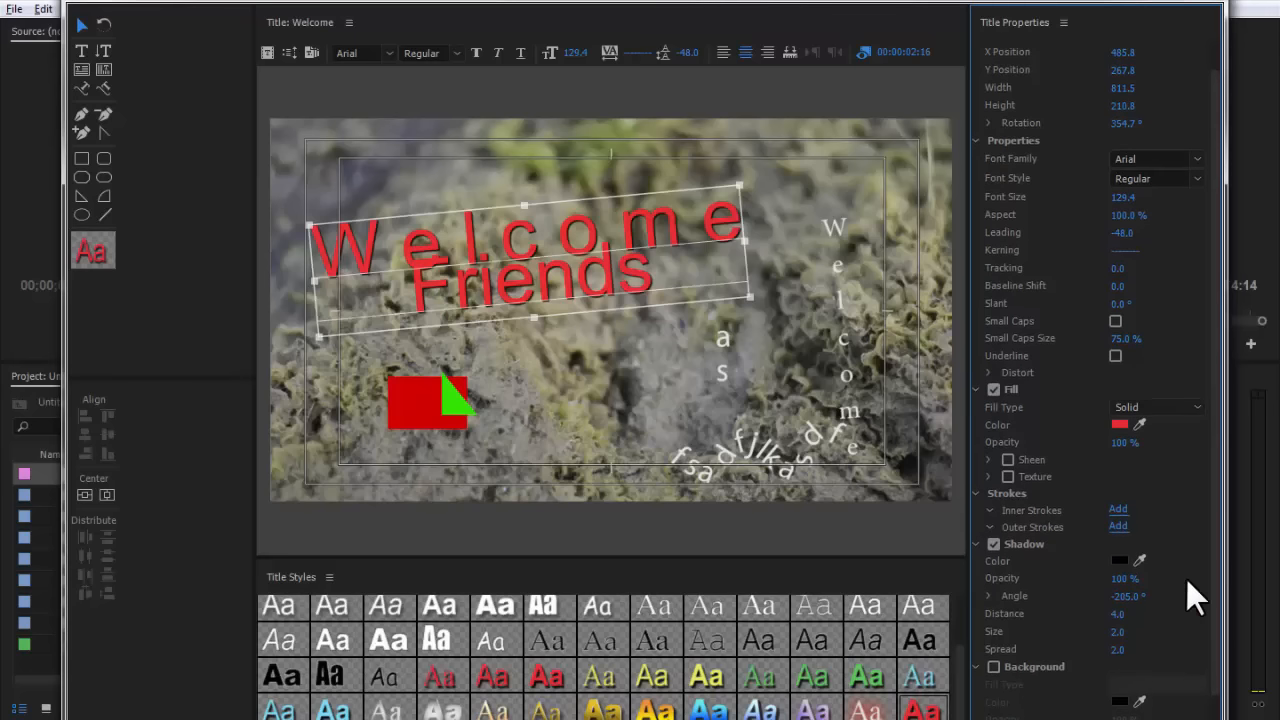
scroll(1213, 466, "up", 2)
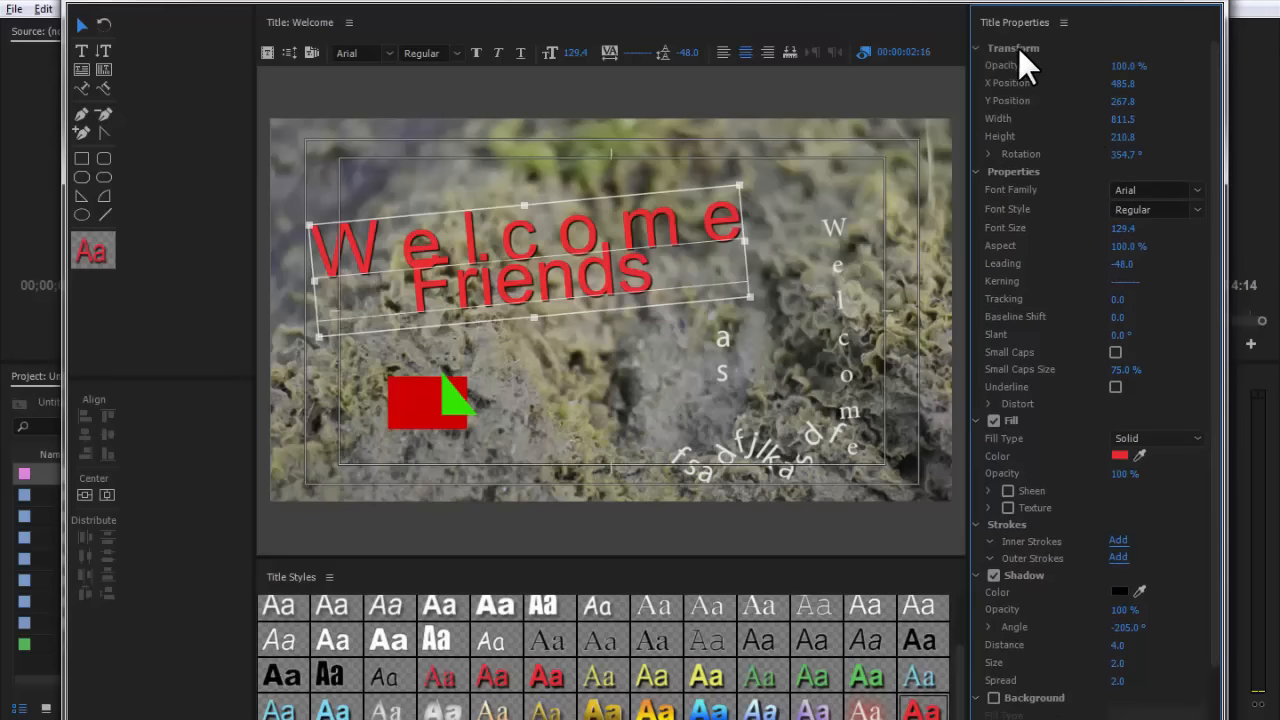
left_click_drag(592, 235, 631, 222)
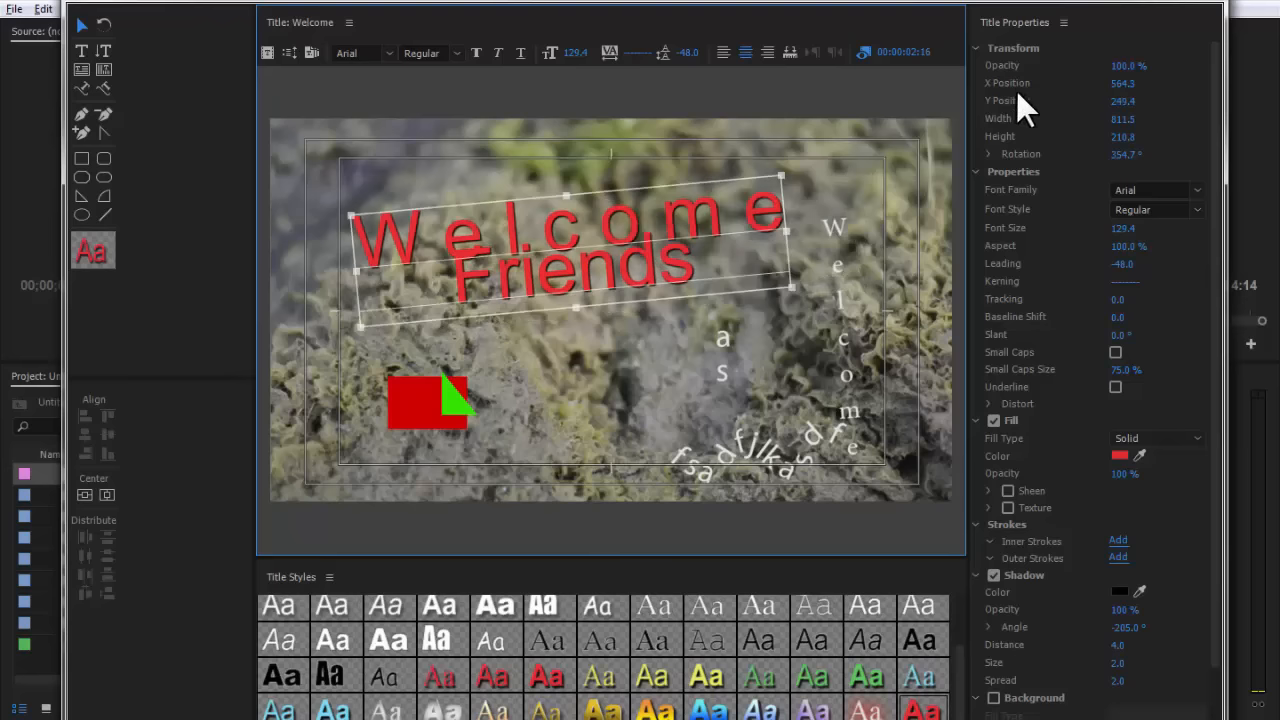
left_click_drag(728, 228, 697, 240)
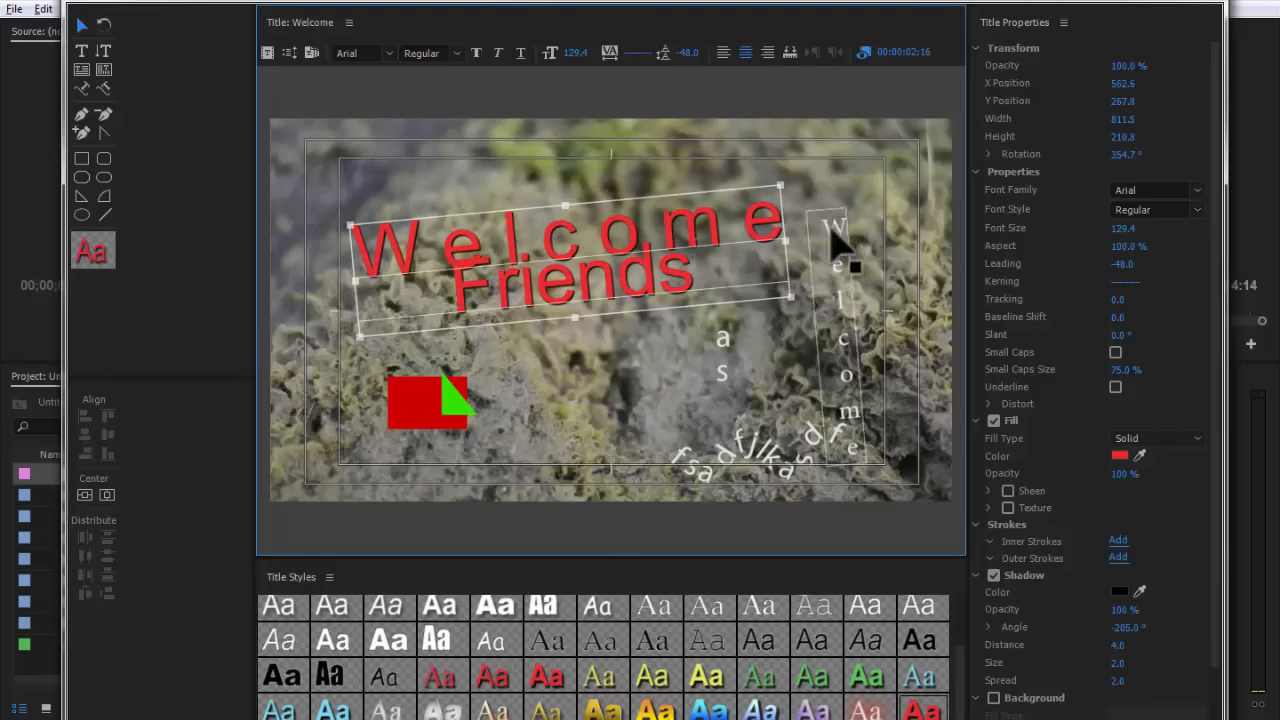
Resize the Welcome Friends text to about 784 wide and 263 high, keeping its opacity at 100%.
left_click_drag(782, 186, 618, 268)
left_click_drag(682, 231, 778, 170)
mouse_move(1121, 119)
left_mouse_down()
mouse_move(1055, 119)
mouse_move(1163, 137)
mouse_move(1126, 137)
left_mouse_up()
left_click_drag(1123, 118, 1140, 118)
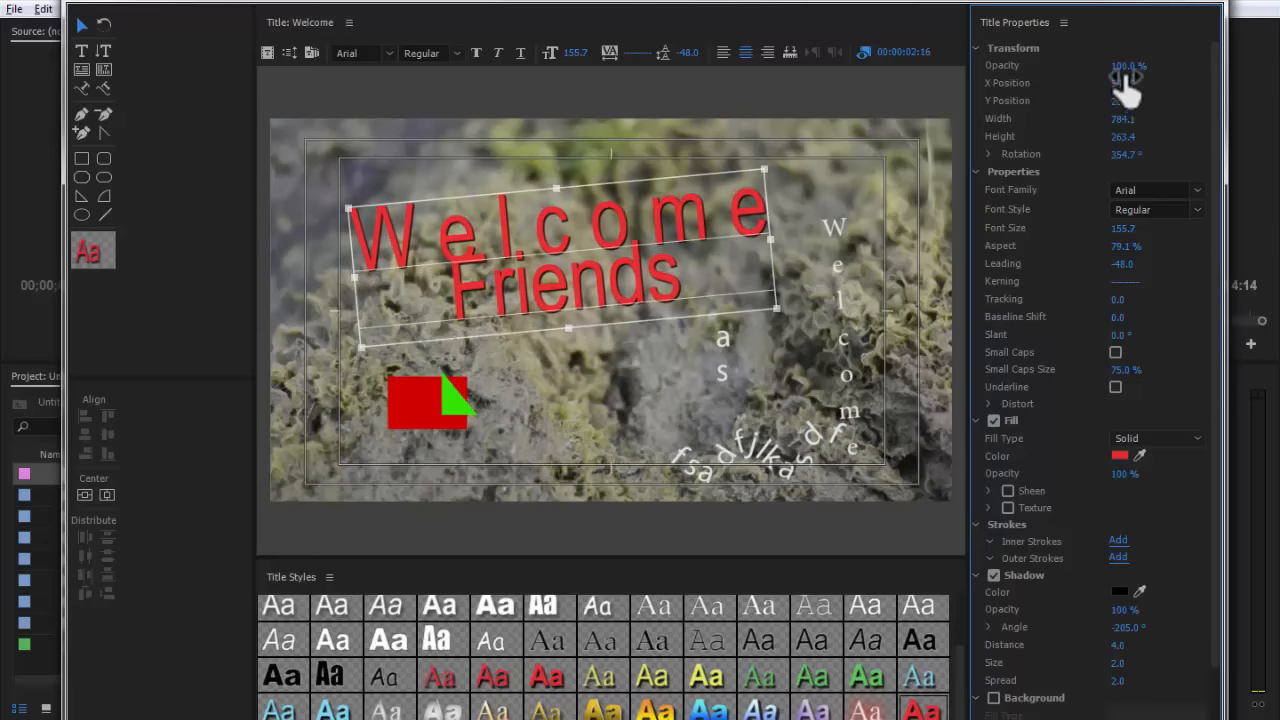
mouse_move(1126, 66)
left_mouse_down()
mouse_move(1040, 66)
mouse_move(1128, 66)
left_mouse_up()
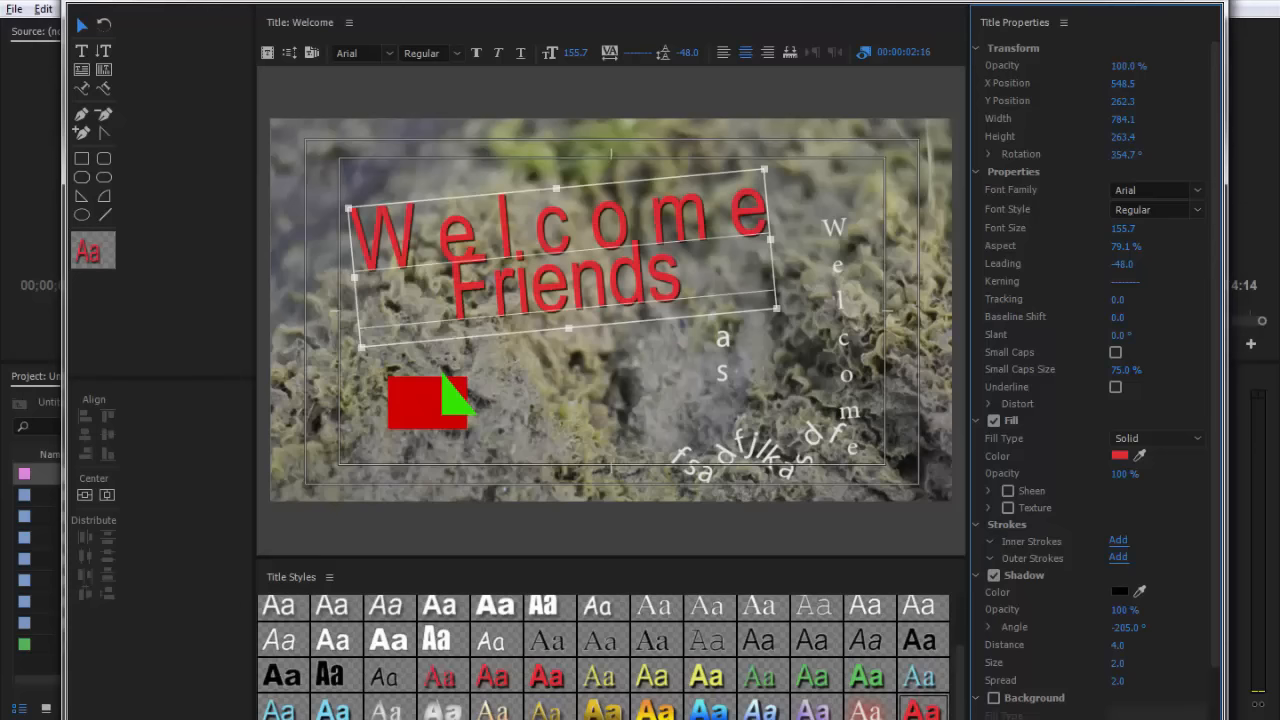
Rotate the Welcome Friends text to about 348° and collapse the transform properties.
left_click(989, 155)
mouse_move(1128, 153)
left_mouse_down()
mouse_move(1090, 154)
mouse_move(1142, 144)
left_mouse_up()
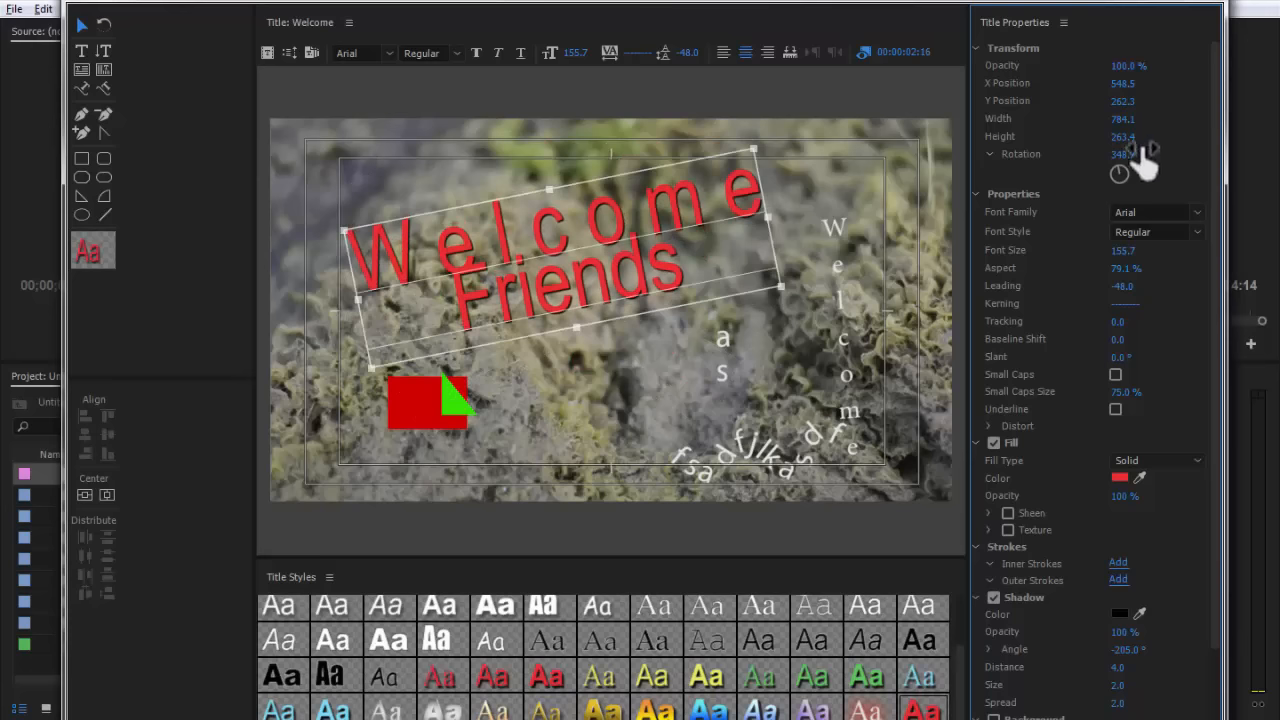
left_click(976, 49)
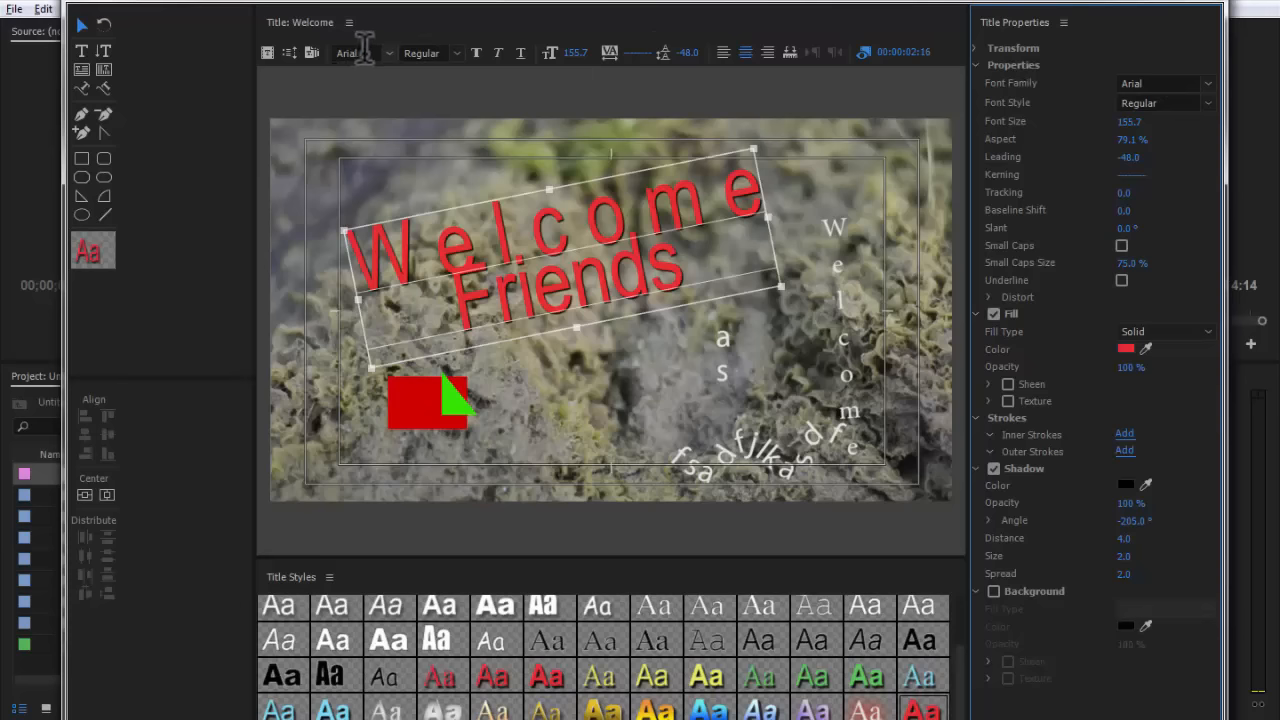
Change the Welcome Friends text's font family to Brush Script Std.
left_click(1205, 107)
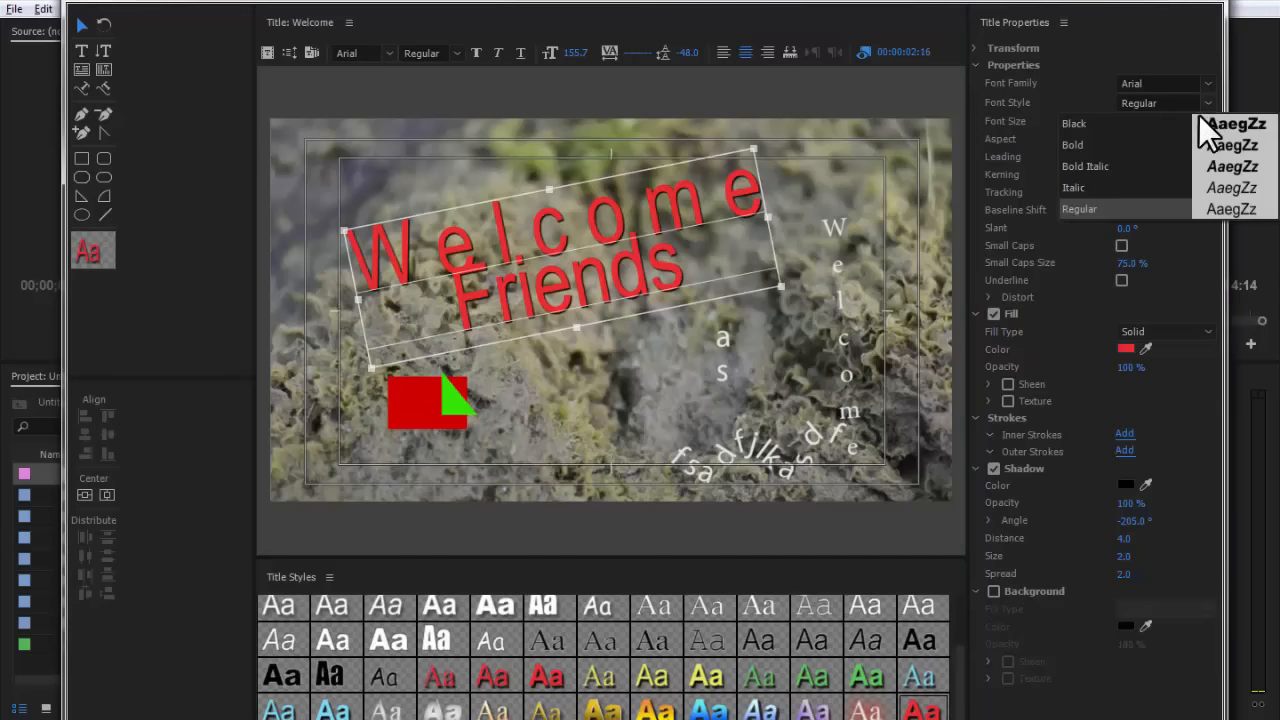
left_click(1206, 87)
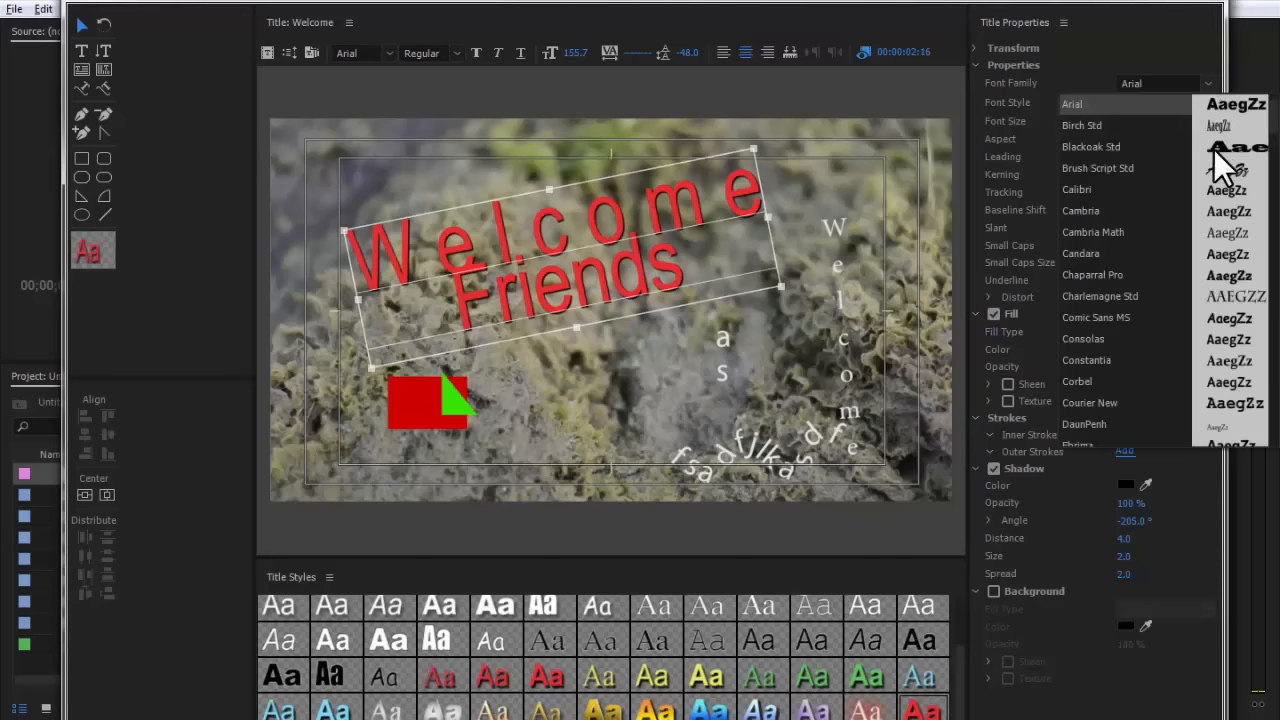
left_click(1117, 50)
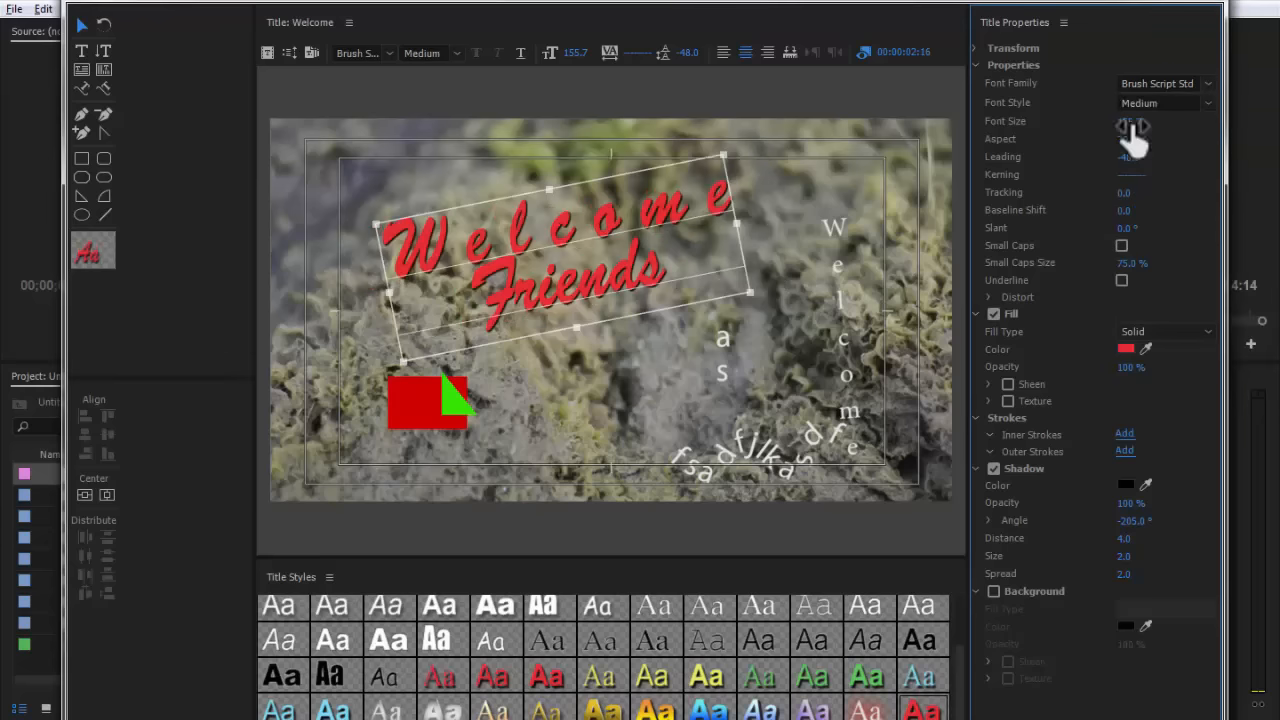
Set the text's font size to 160.7, aspect 78.1%, leading 10, kerning 9, tracking 26, baseline shift 4 and slant -20°.
mouse_move(1132, 121)
left_mouse_down()
mouse_move(1150, 121)
mouse_move(1124, 121)
mouse_move(1126, 141)
mouse_move(1088, 141)
mouse_move(1150, 144)
mouse_move(1112, 157)
mouse_move(1130, 160)
left_mouse_up()
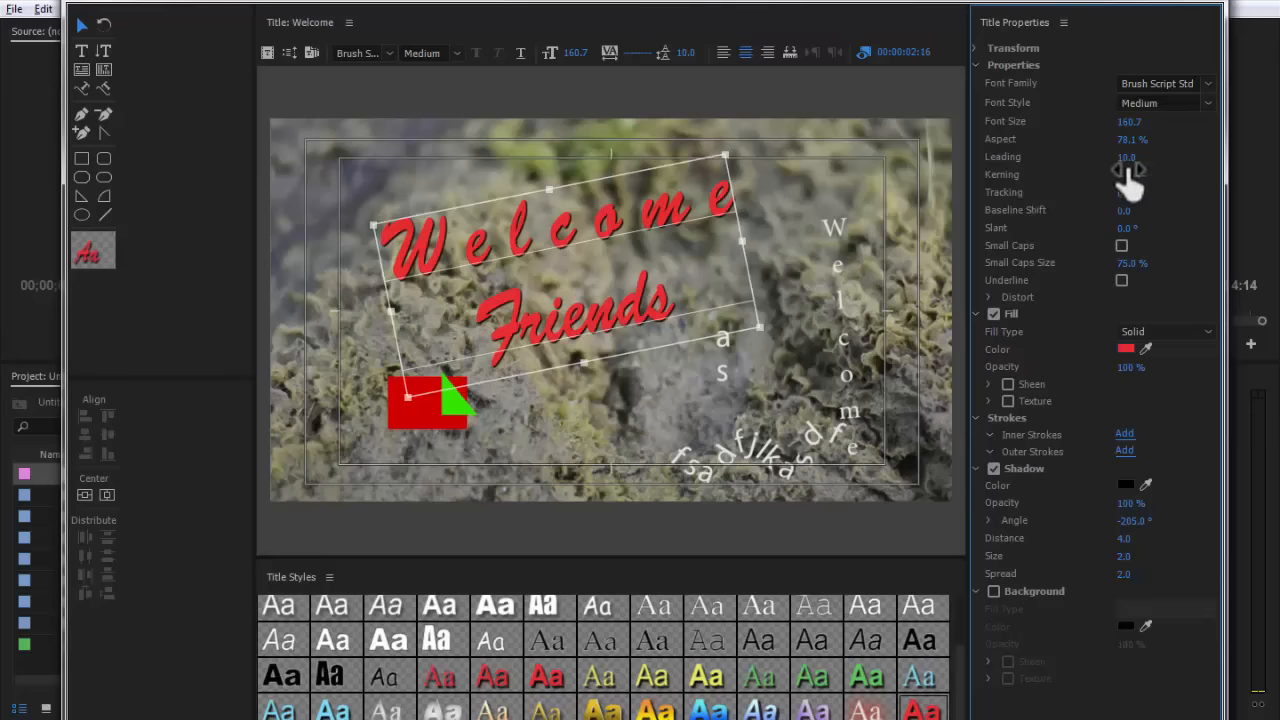
left_click_drag(1128, 172, 1140, 207)
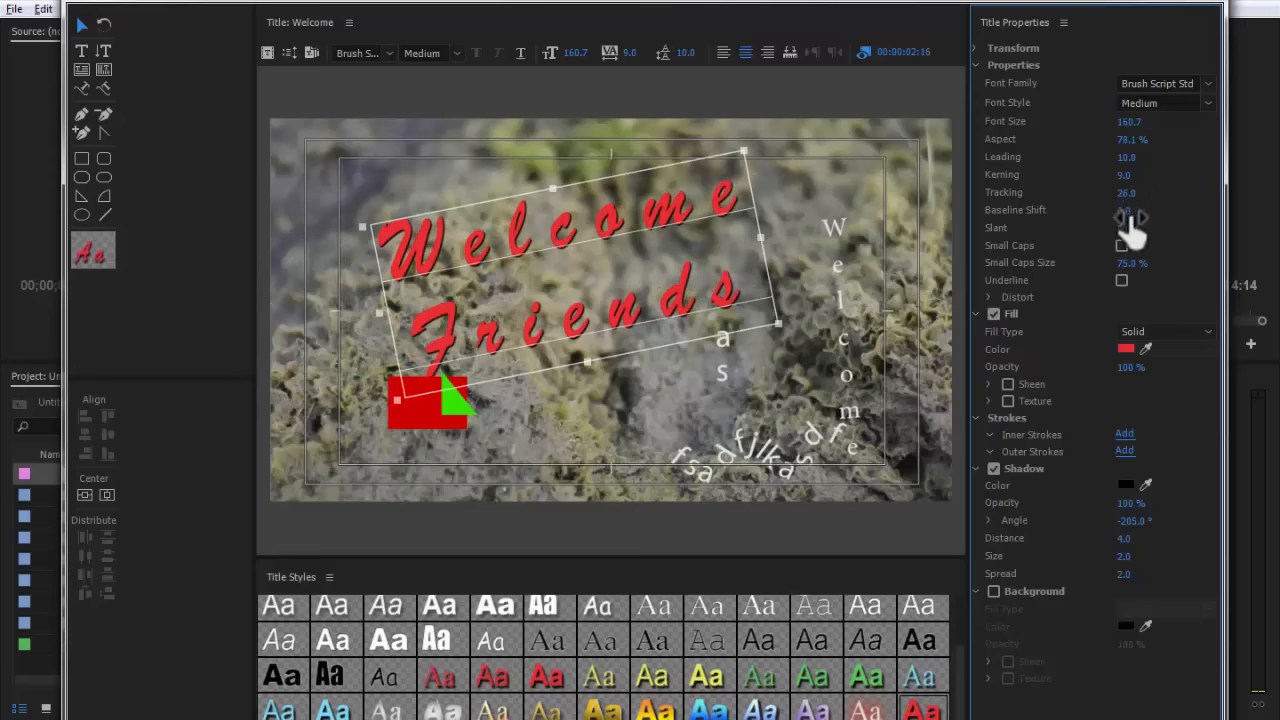
left_click_drag(1126, 210, 1132, 210)
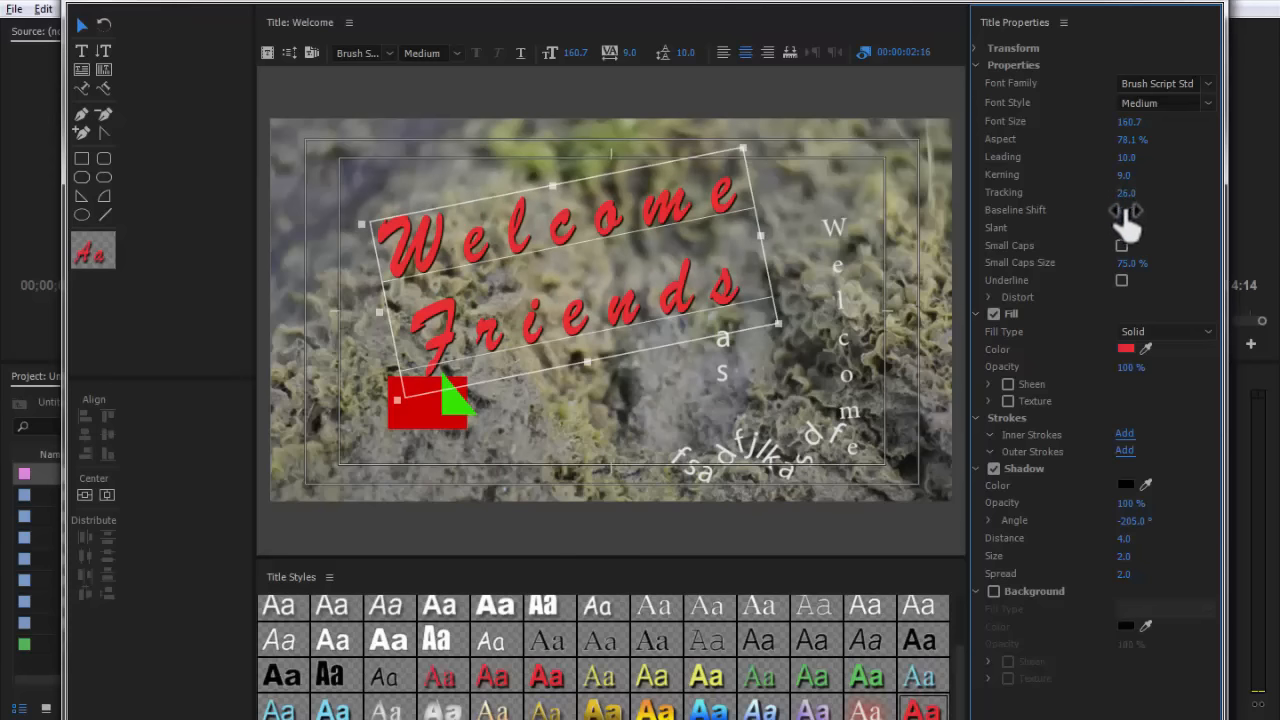
mouse_move(1125, 210)
left_mouse_down()
mouse_move(1088, 210)
mouse_move(1123, 210)
left_mouse_up()
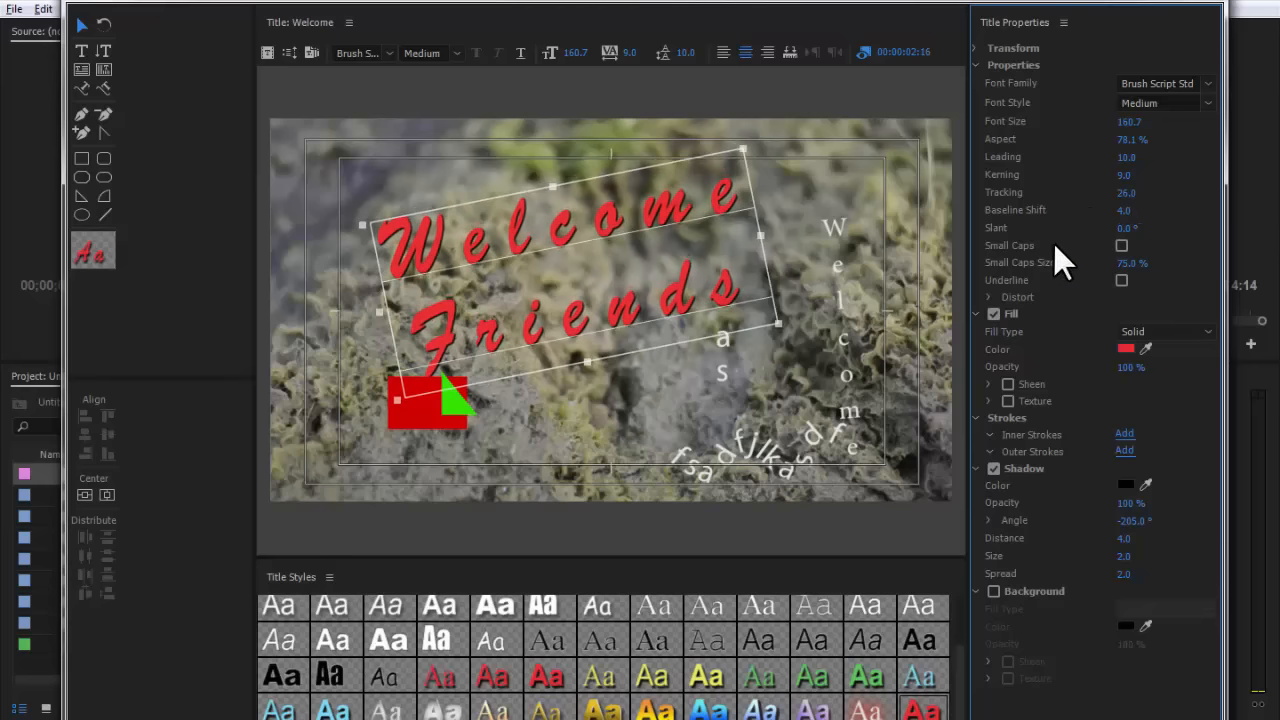
left_click_drag(1128, 228, 1100, 228)
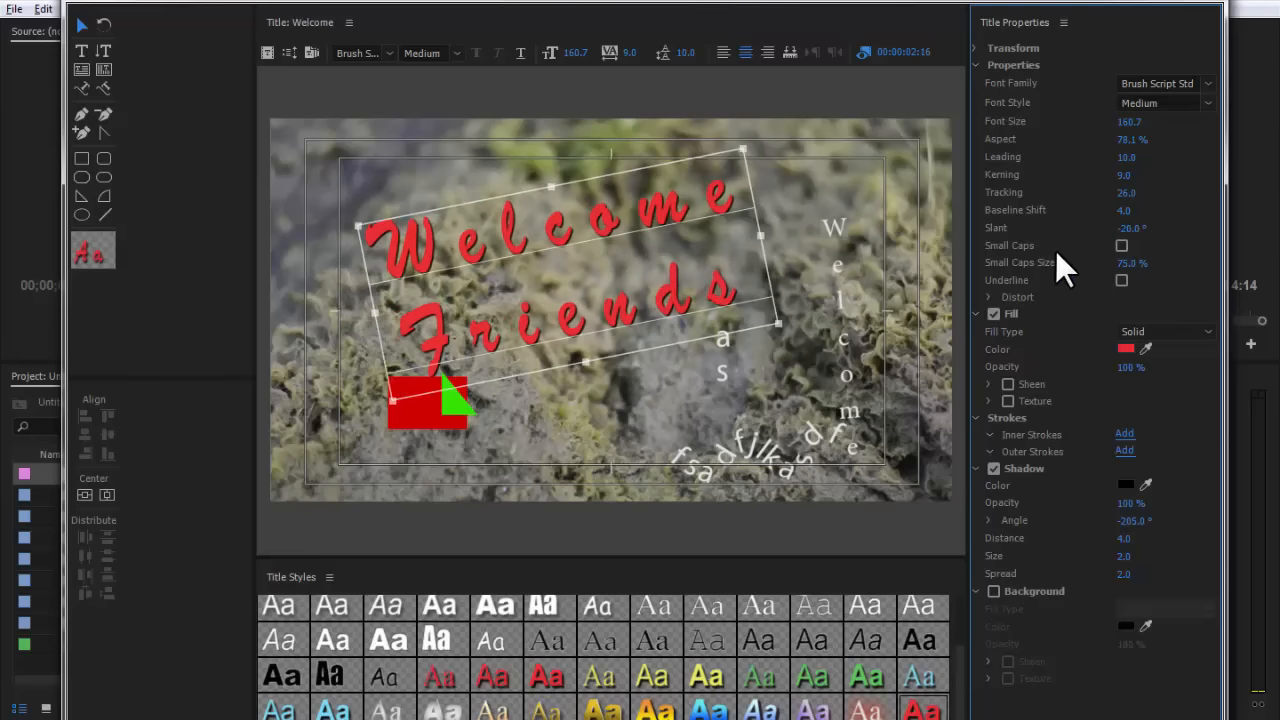
Try small caps and underline on the Welcome Friends text, set the small caps size to 51%, and leave both options off.
left_click(1122, 245)
left_click(1122, 245)
left_click(1122, 245)
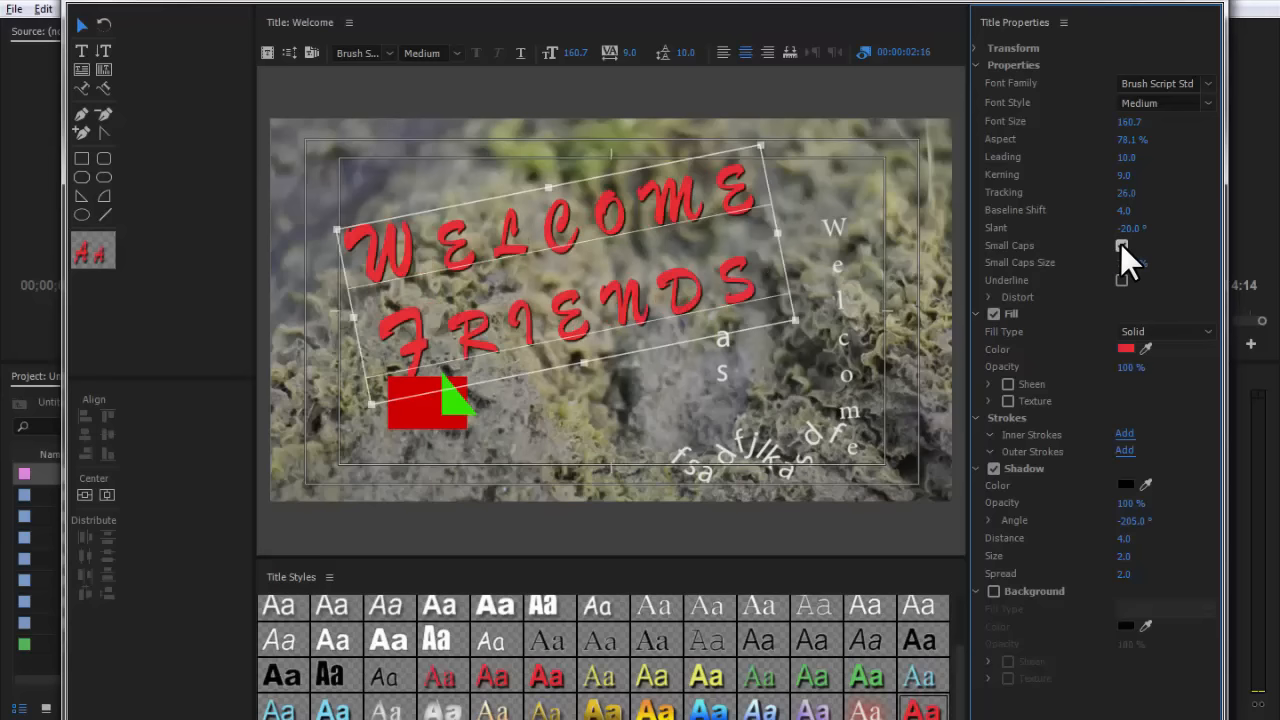
mouse_move(1126, 262)
left_mouse_down()
mouse_move(1115, 262)
mouse_move(1138, 252)
left_mouse_up()
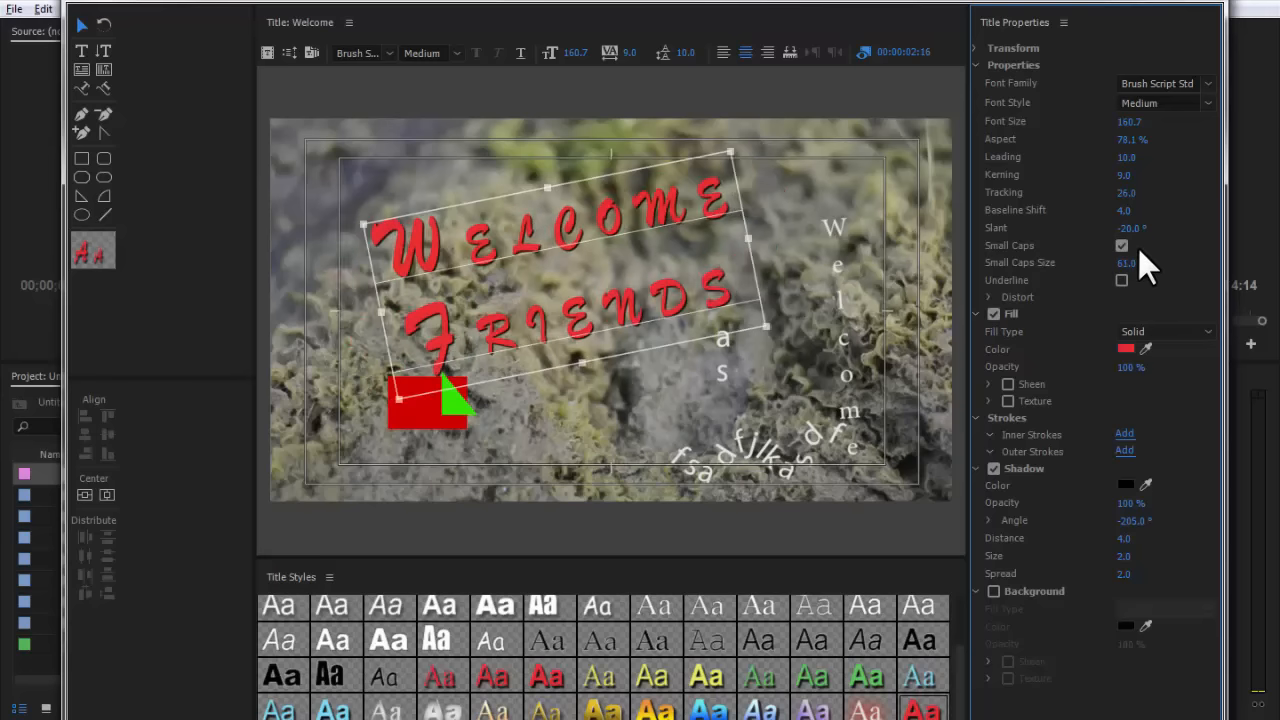
left_click(1122, 245)
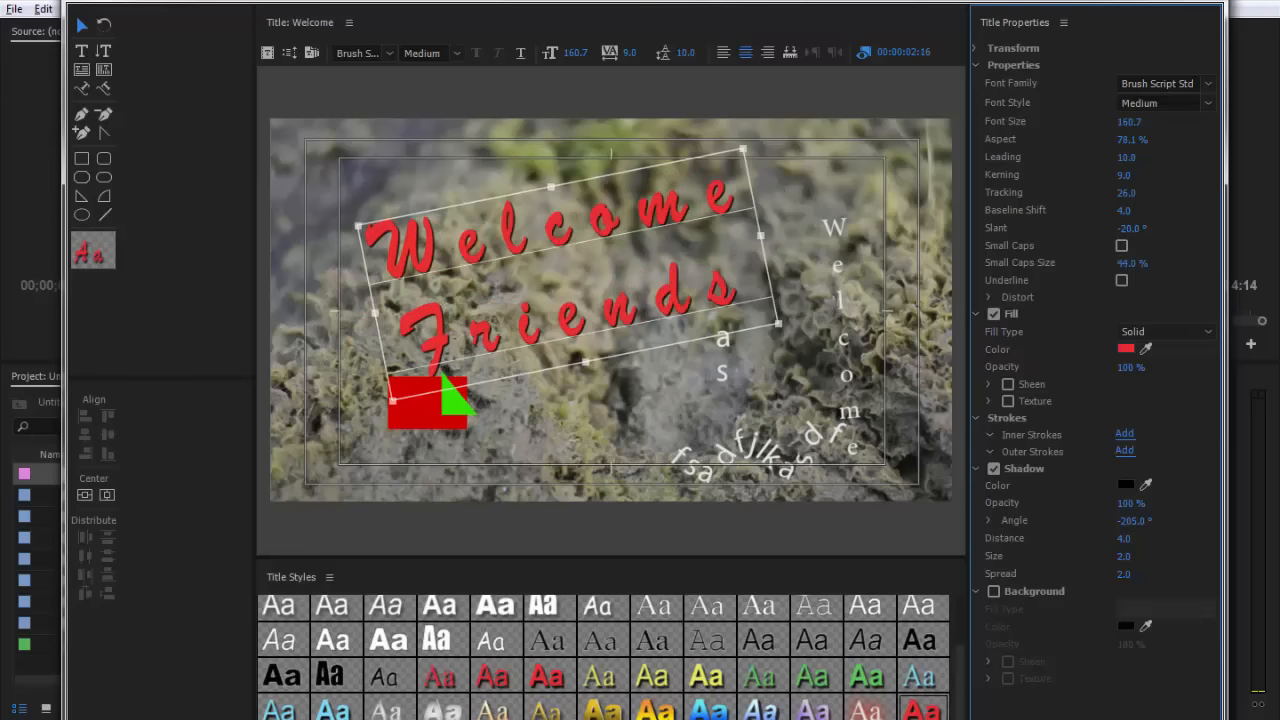
left_click(1122, 245)
left_click_drag(1130, 261, 1096, 262)
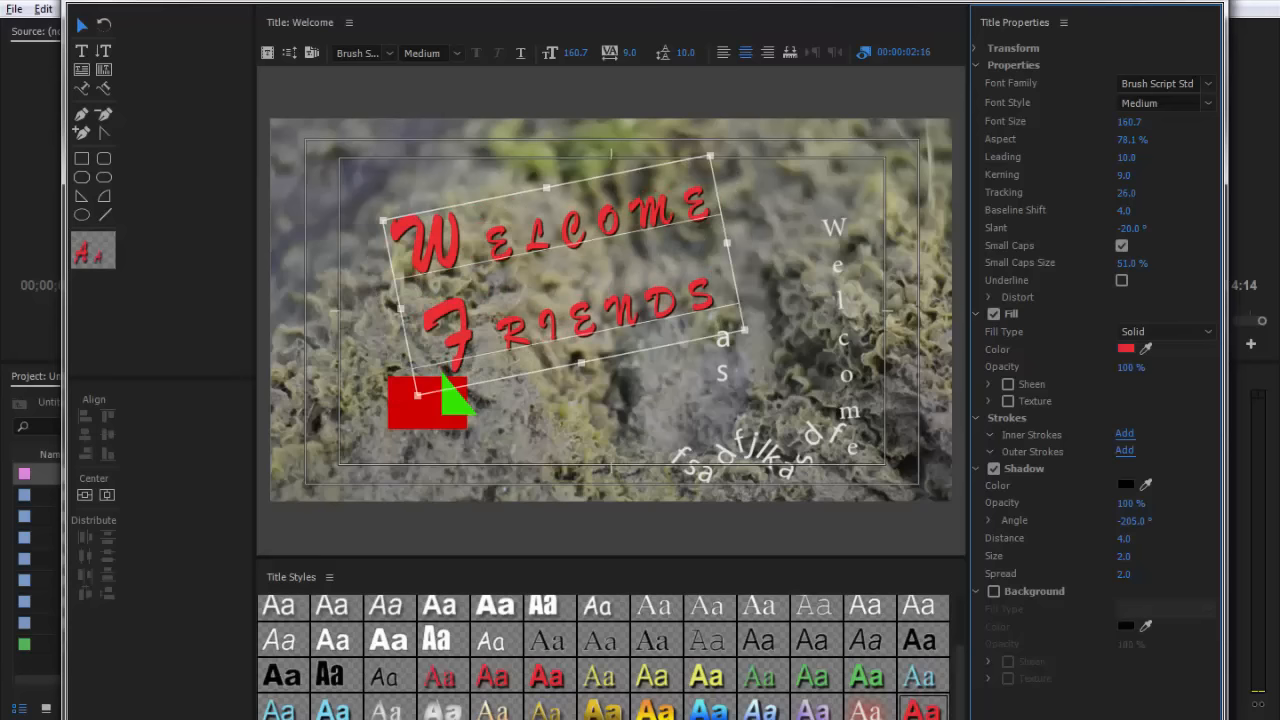
left_click(1121, 245)
left_click(1121, 281)
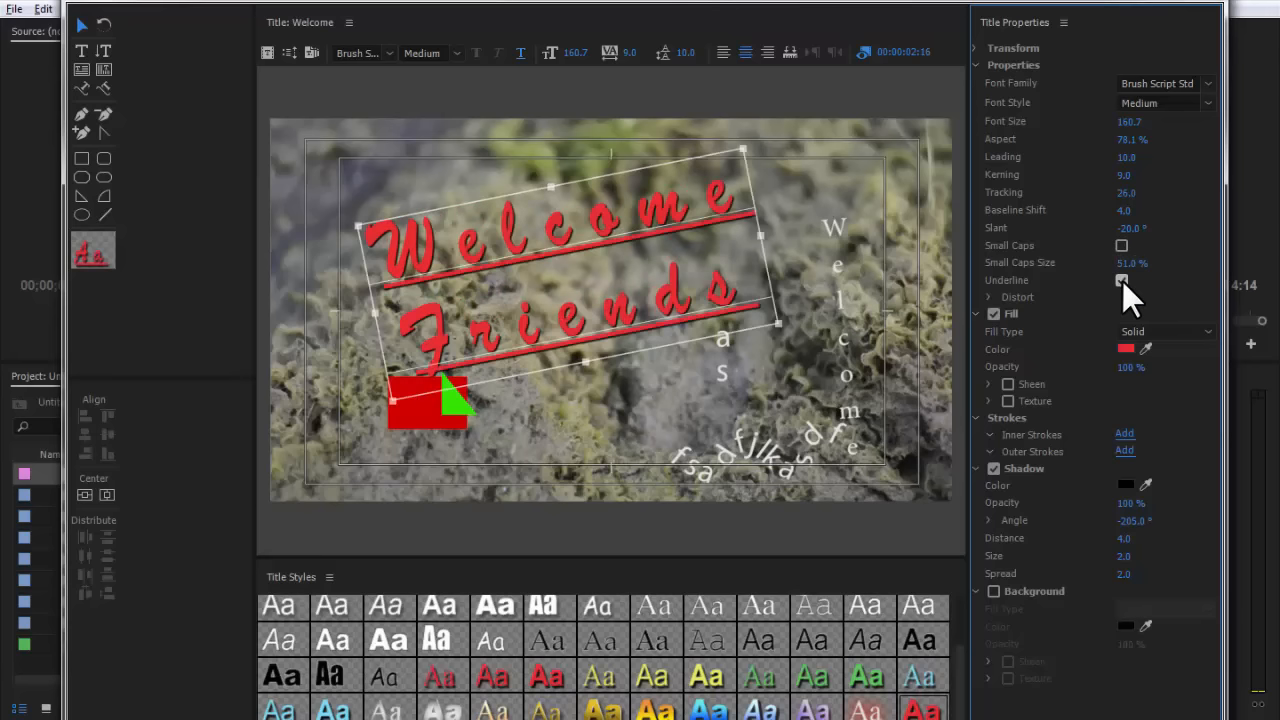
left_click(1122, 281)
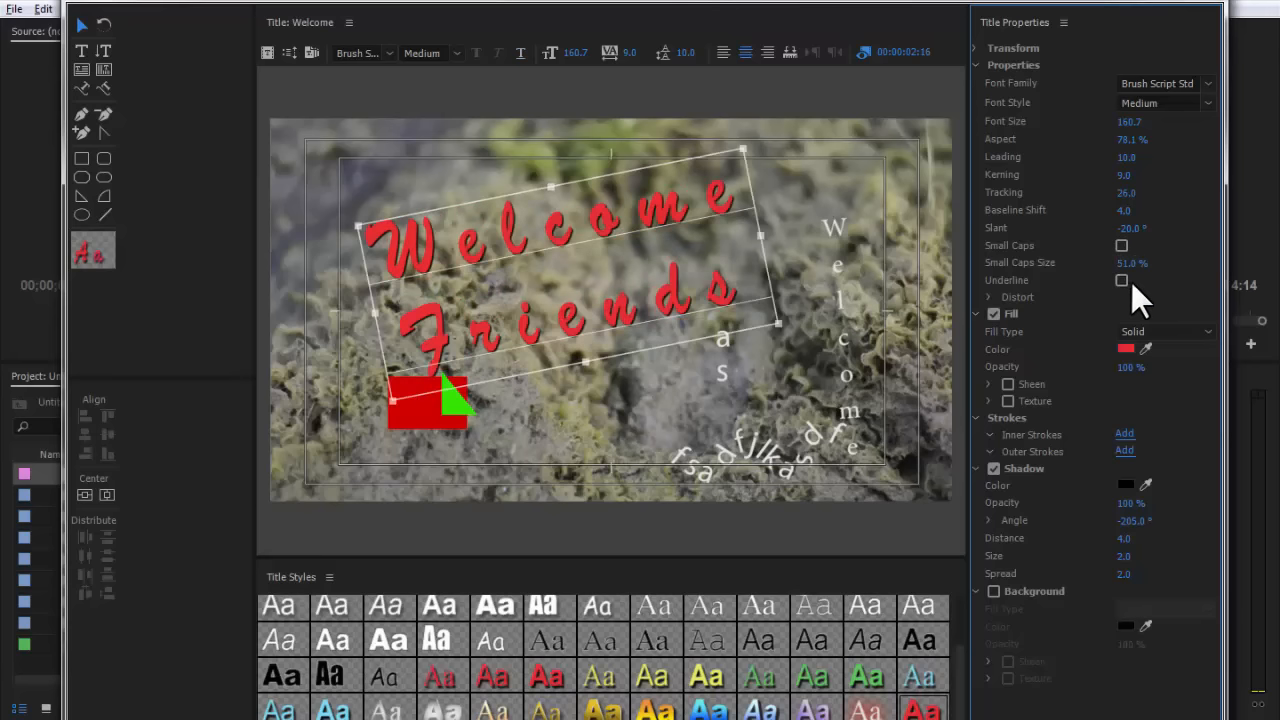
Distort the Welcome Friends text by 19% in X and 27% in Y.
left_click(990, 297)
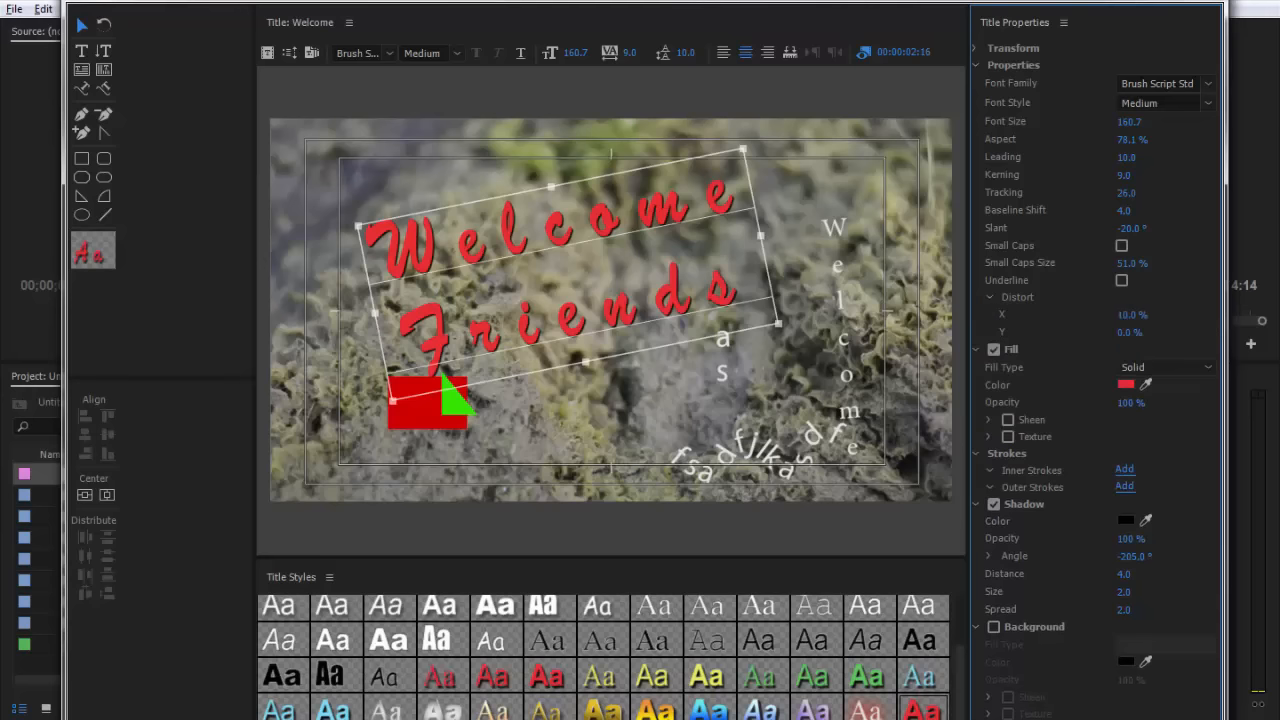
mouse_move(1132, 315)
left_mouse_down()
mouse_move(1205, 315)
mouse_move(1060, 315)
mouse_move(1134, 307)
mouse_move(1150, 332)
mouse_move(1190, 332)
mouse_move(1160, 332)
left_mouse_up()
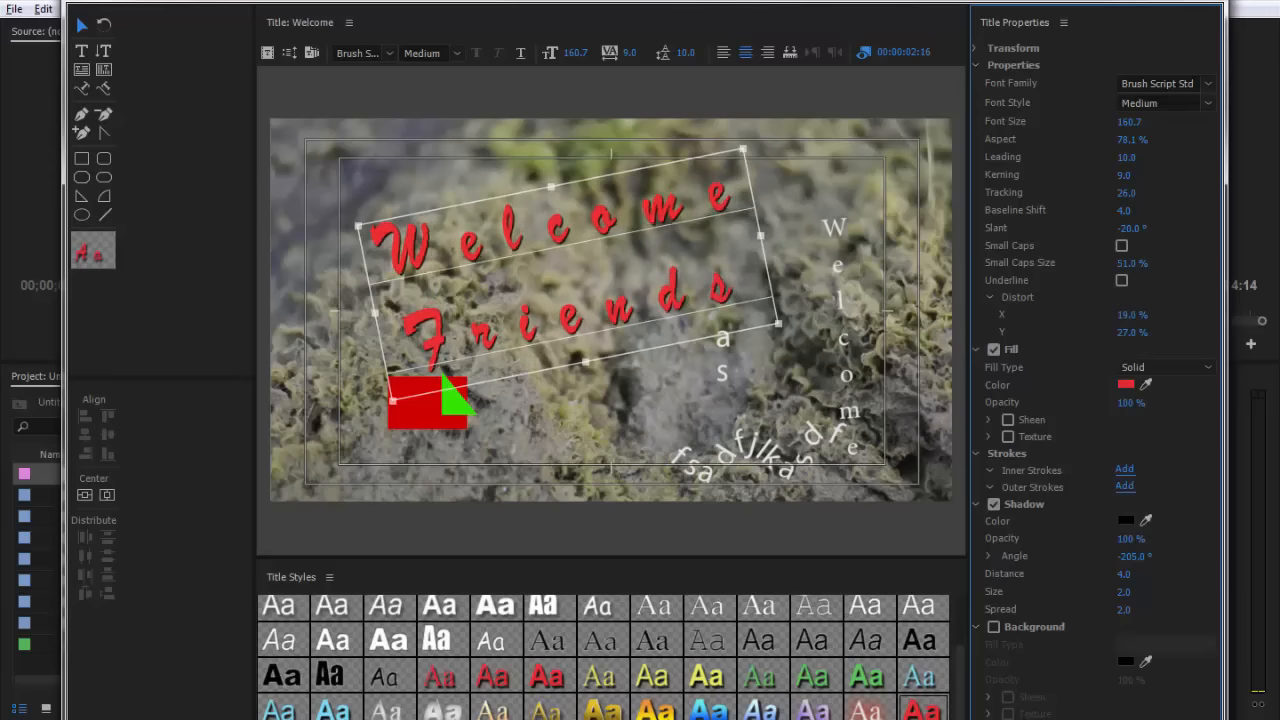
left_click(990, 296)
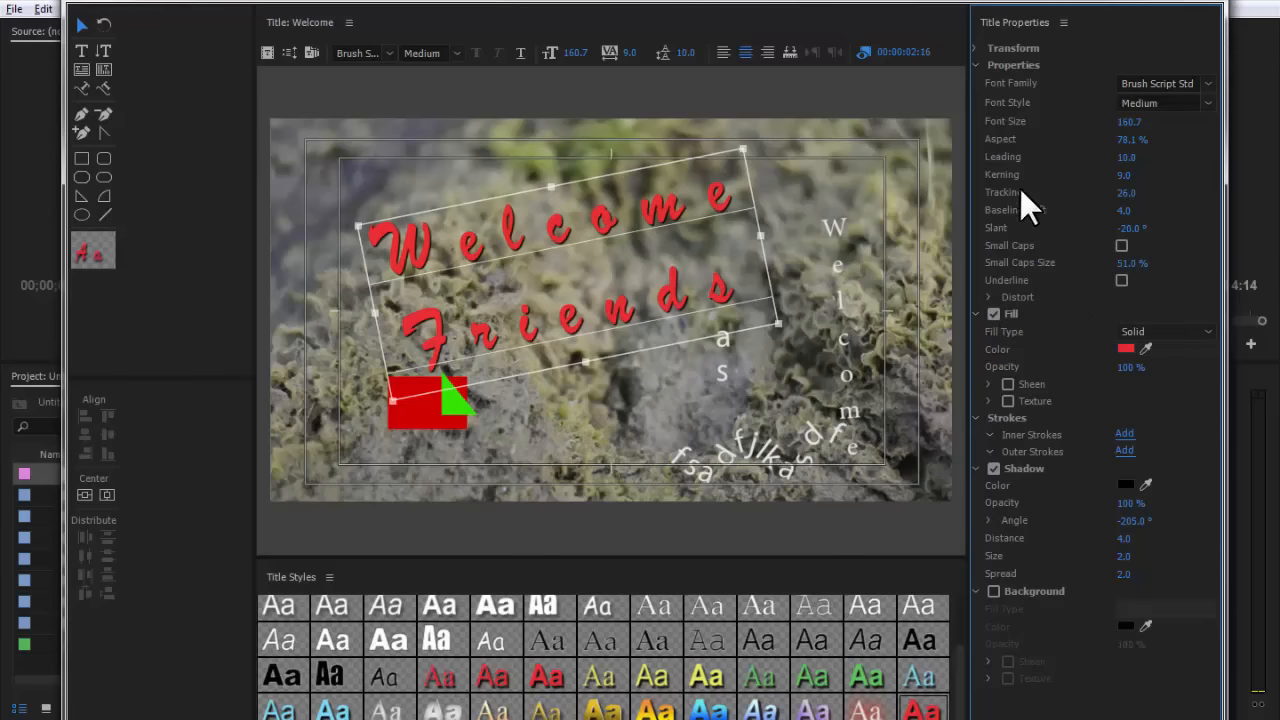
Fill the Welcome Friends text with a linear gradient running from dark blue to dark green.
left_click(976, 66)
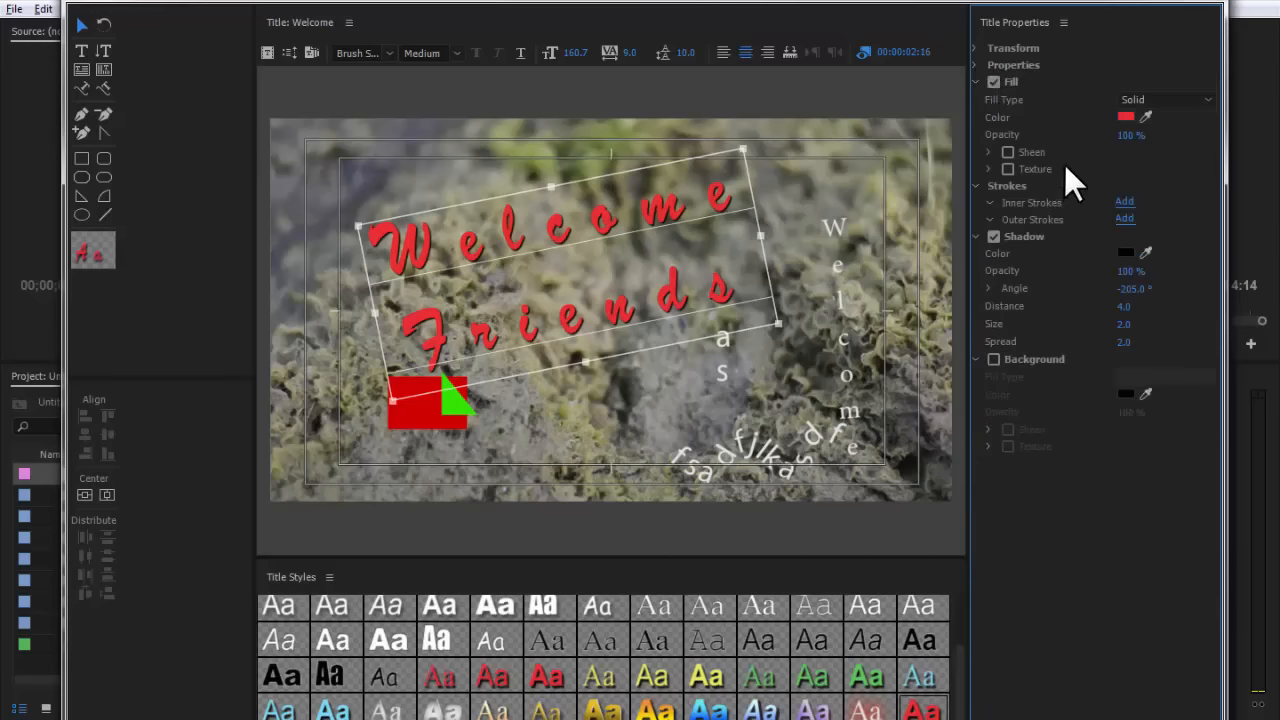
left_click(1135, 99)
left_click(1145, 112)
left_click(1156, 102)
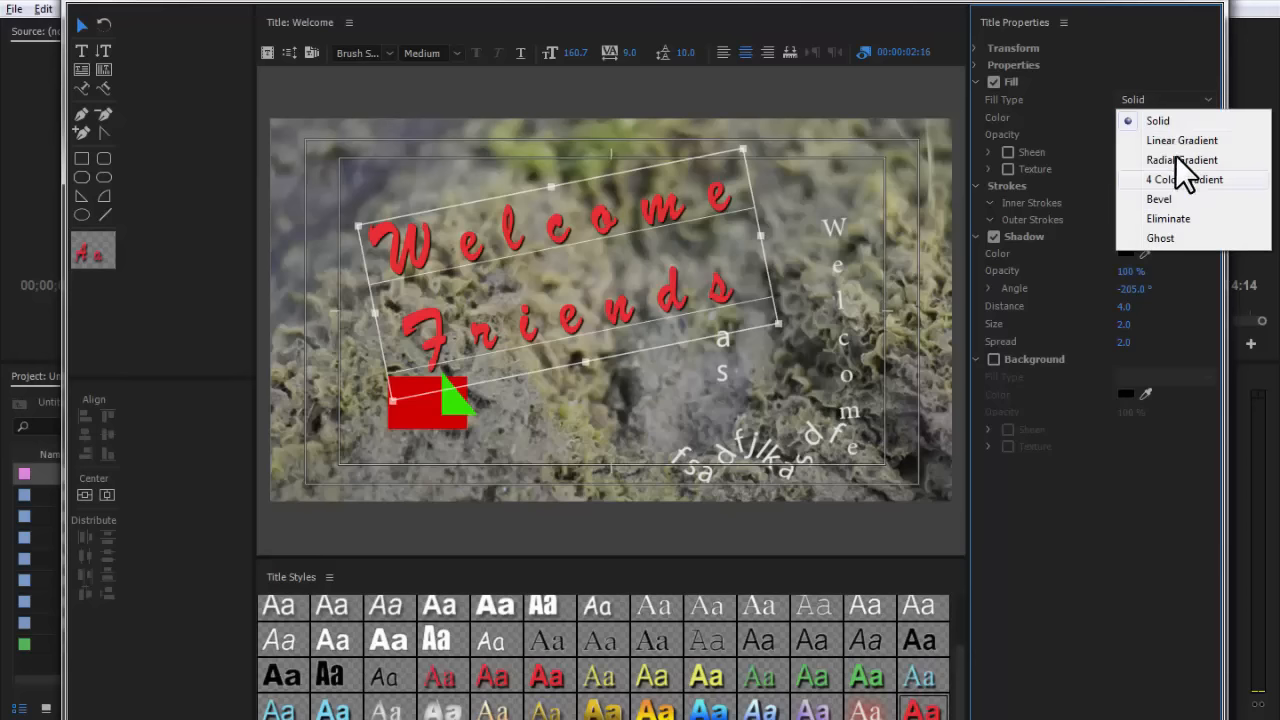
left_click(1174, 140)
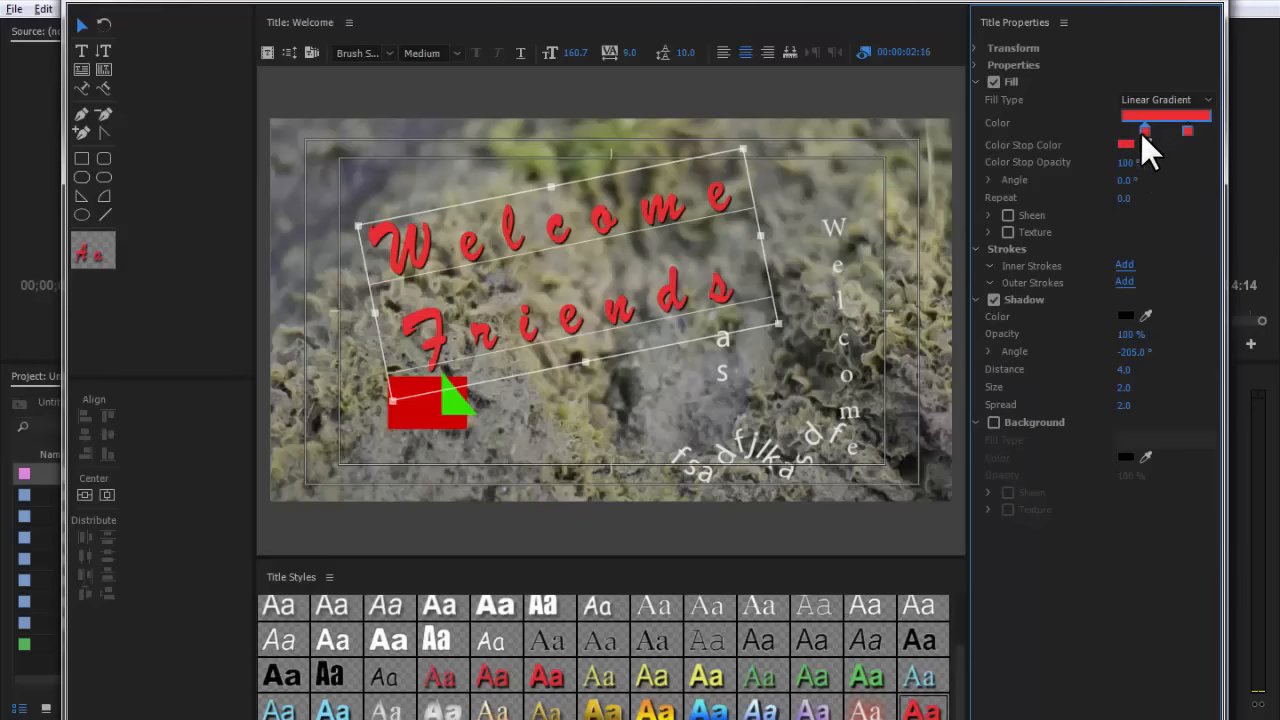
double_click(1141, 133)
left_click(690, 435)
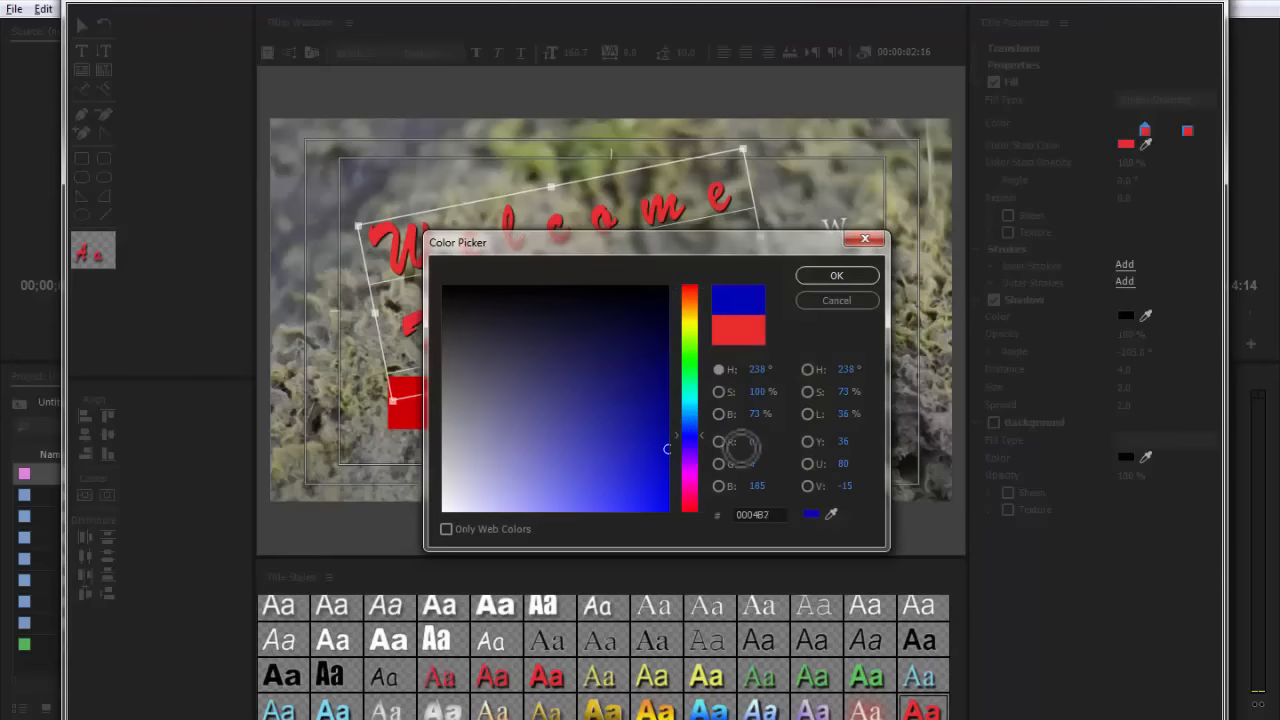
left_click(828, 274)
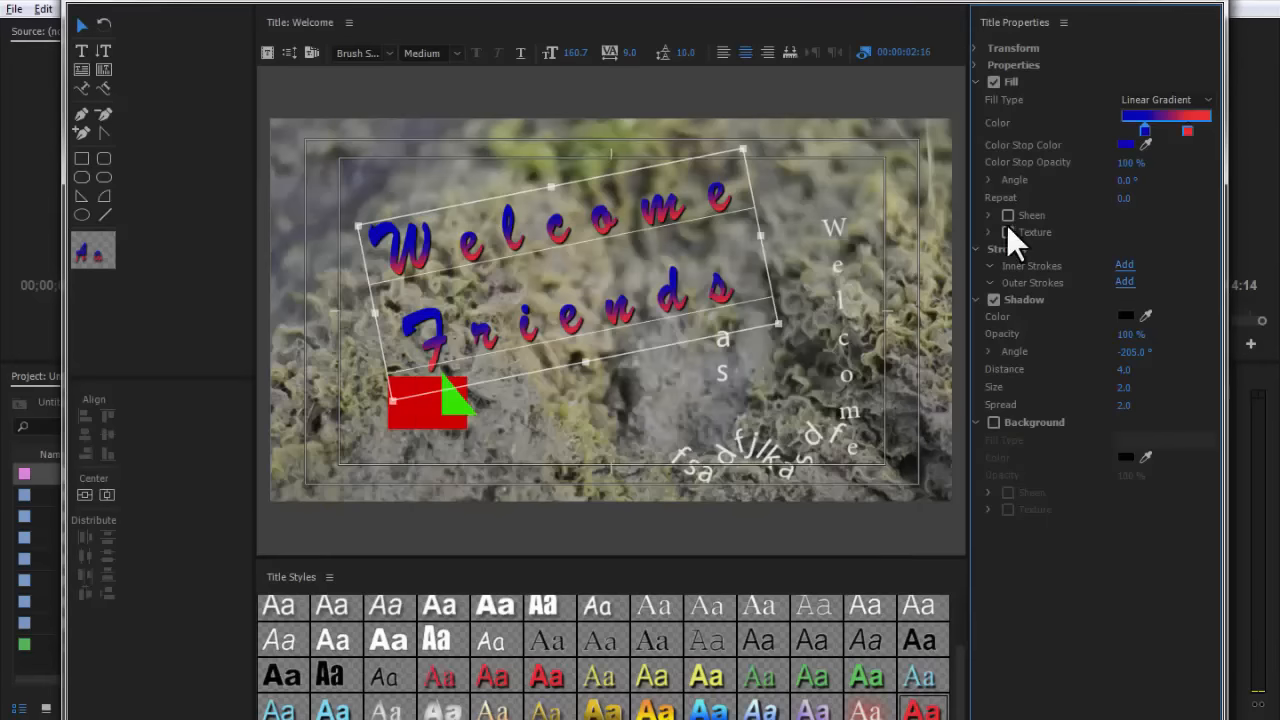
double_click(1185, 129)
left_click(689, 362)
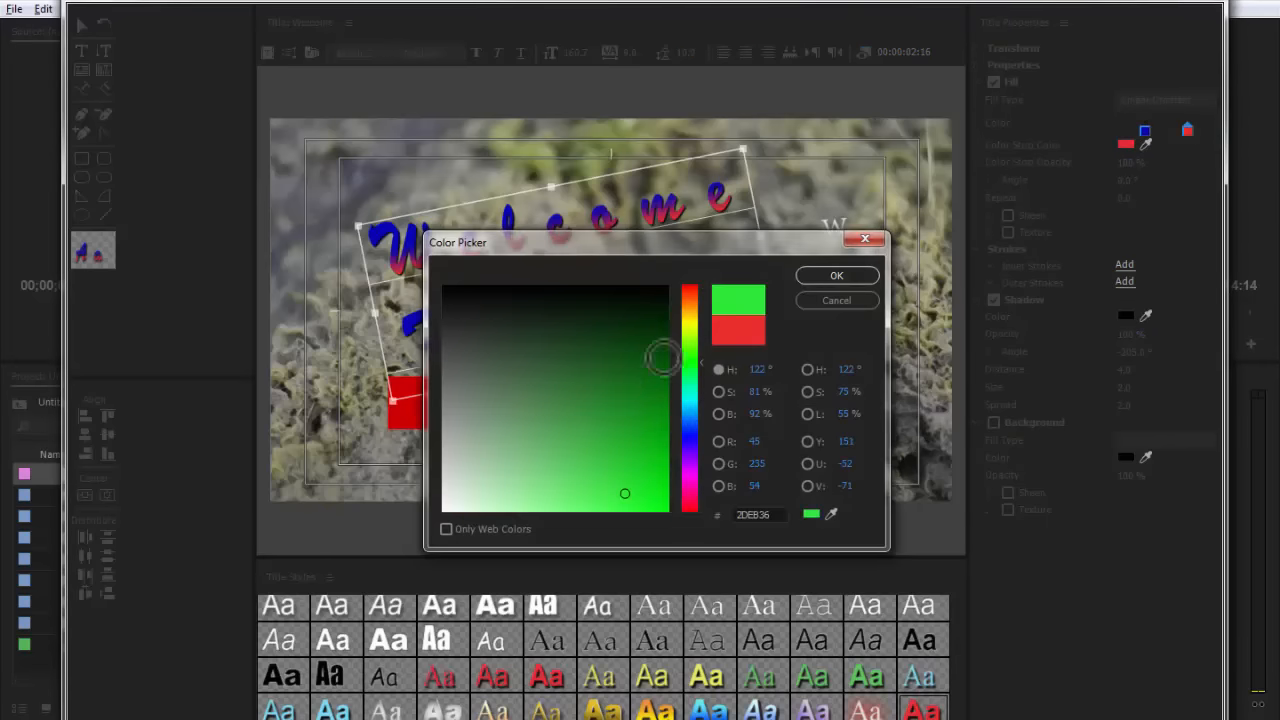
left_click(830, 276)
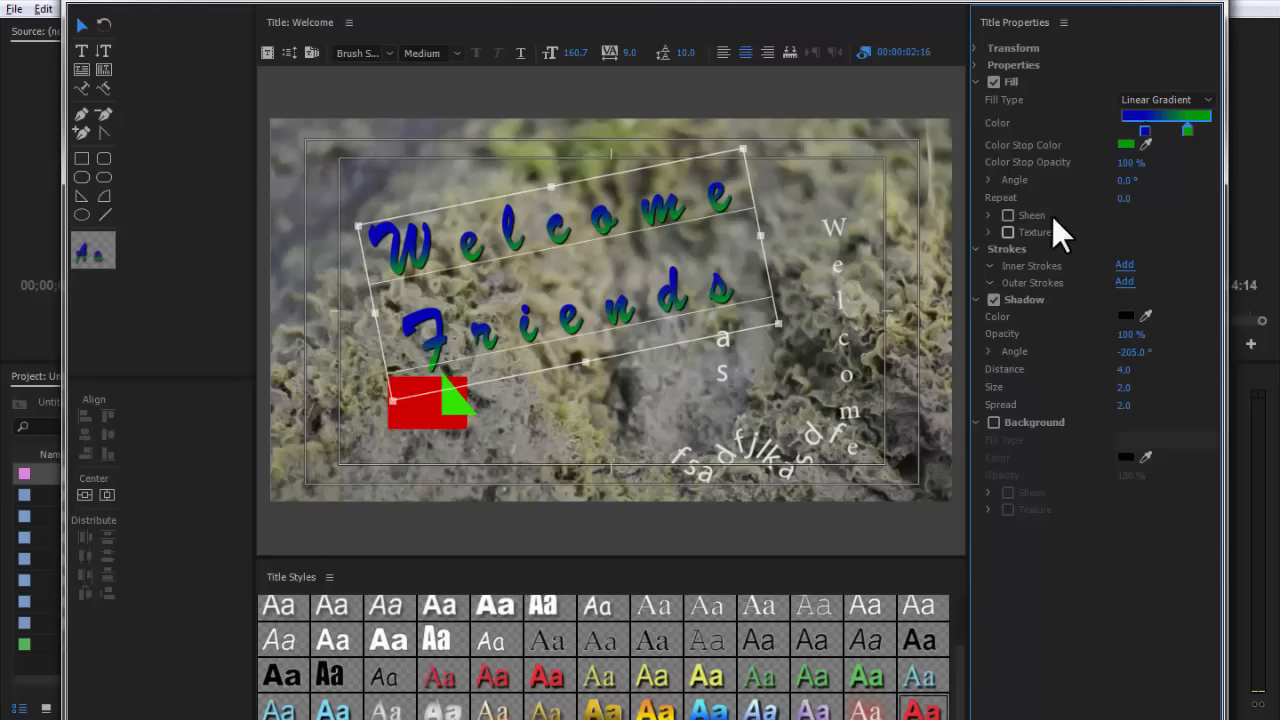
Try a radial gradient fill on the text, then a 4 Color Gradient with the lower-left color stop set to yellow.
left_click(1160, 100)
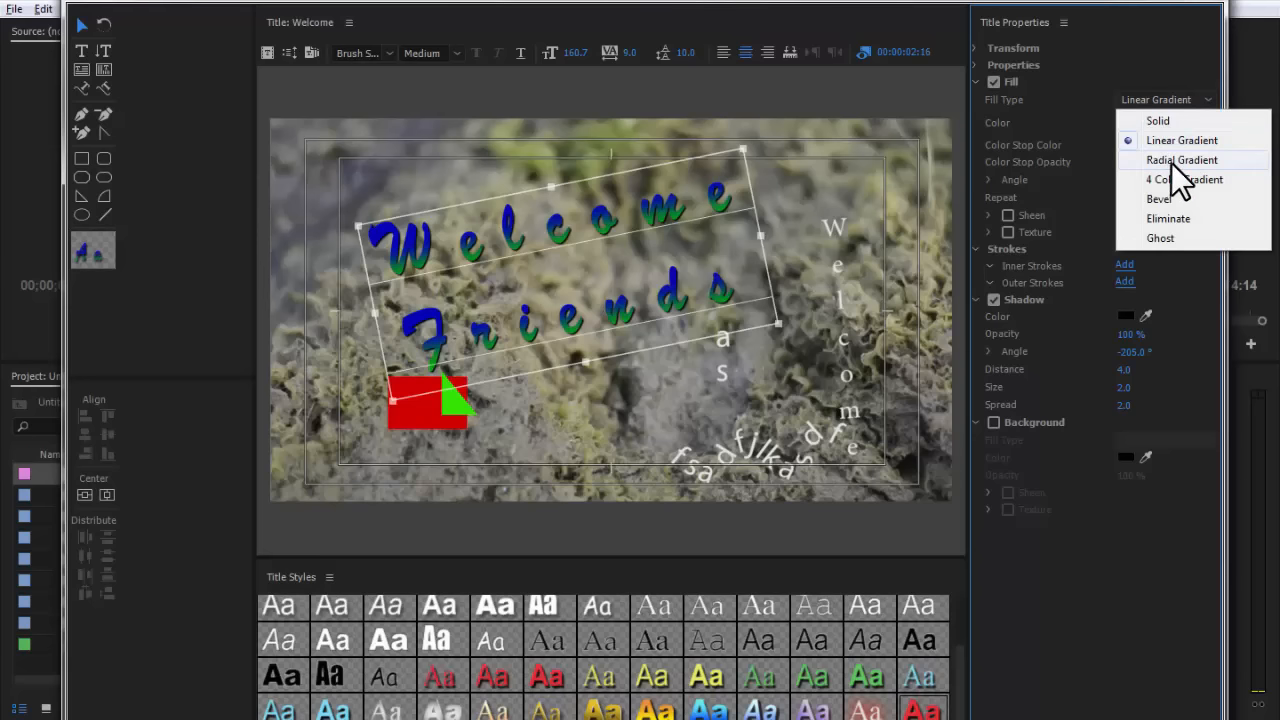
left_click(1171, 161)
left_click(1184, 97)
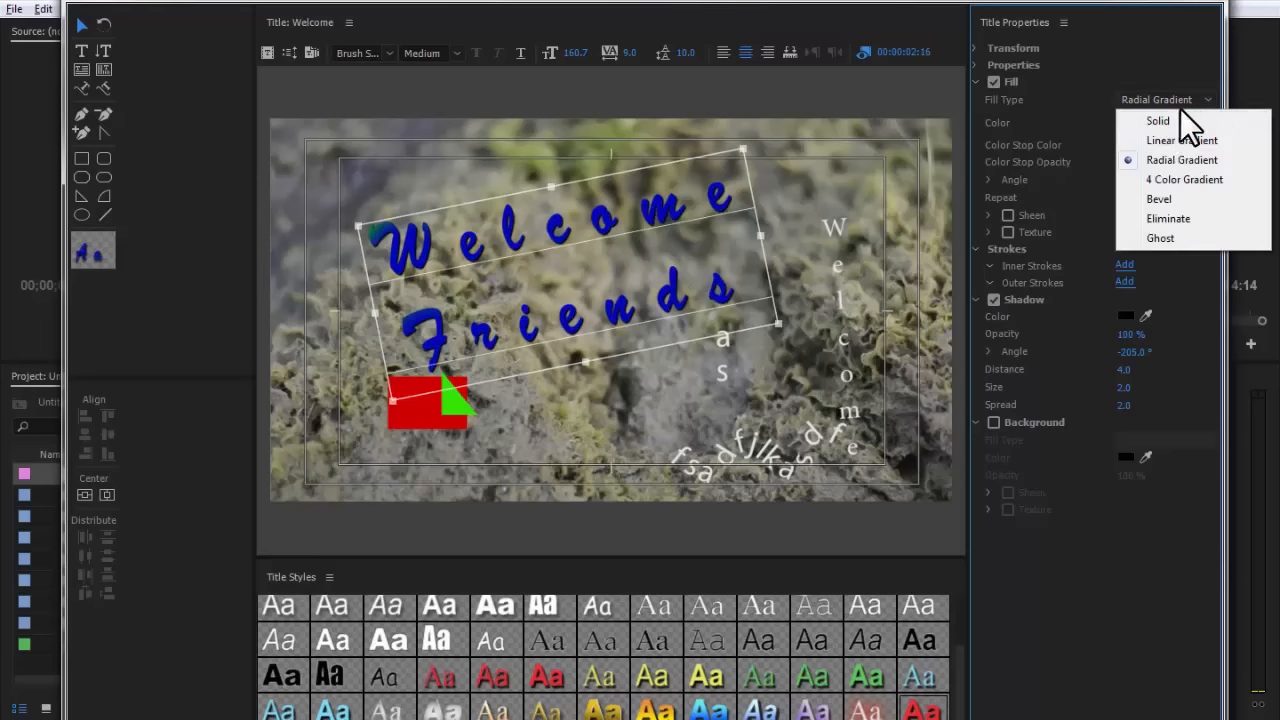
left_click(1165, 179)
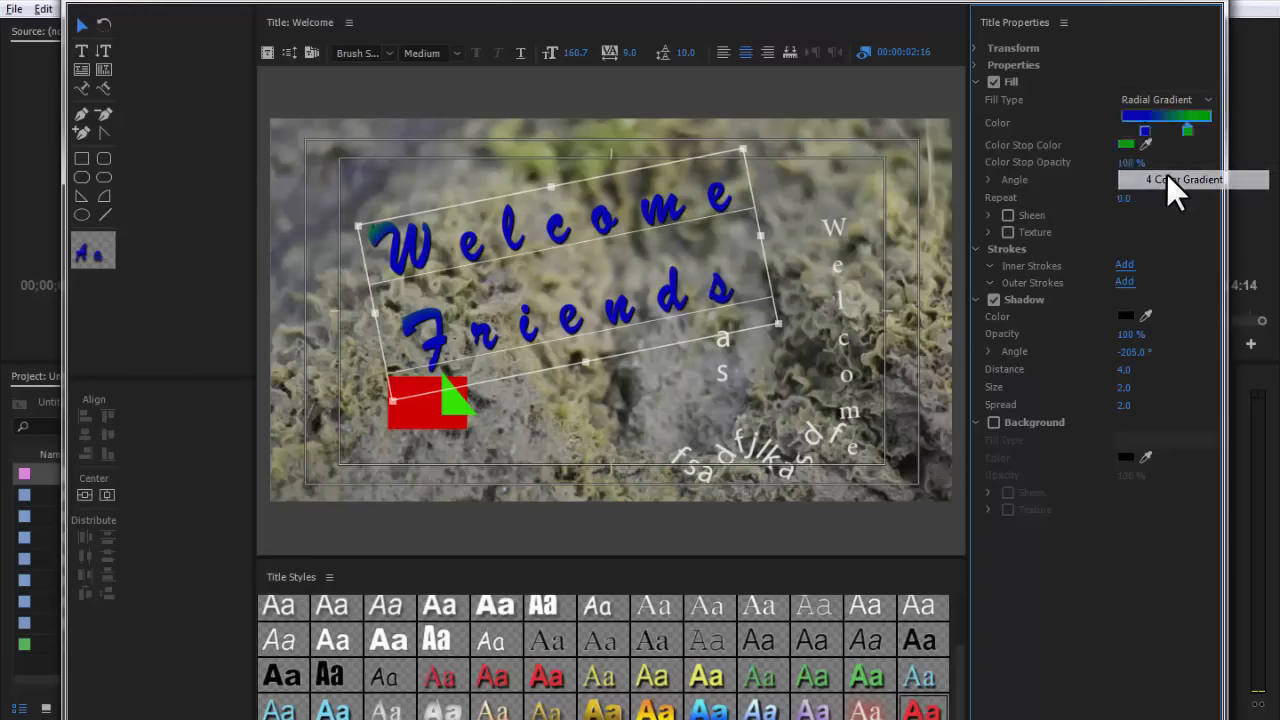
double_click(1121, 162)
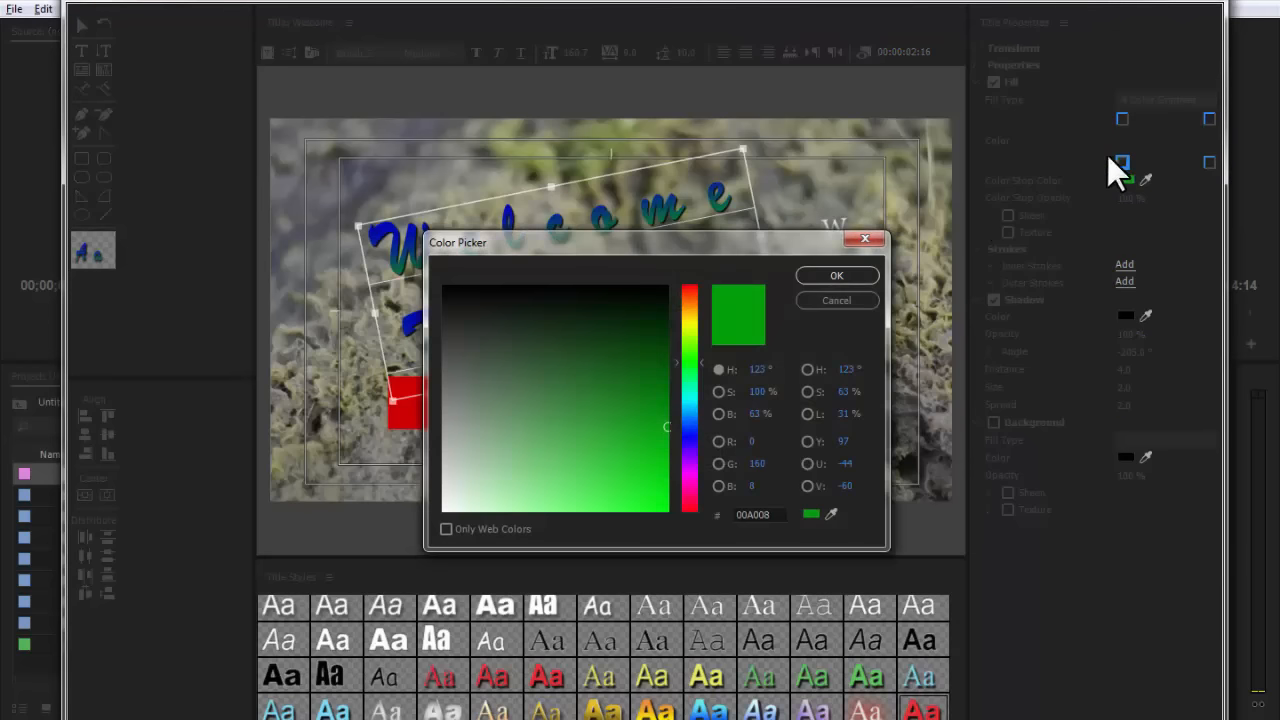
left_click(834, 301)
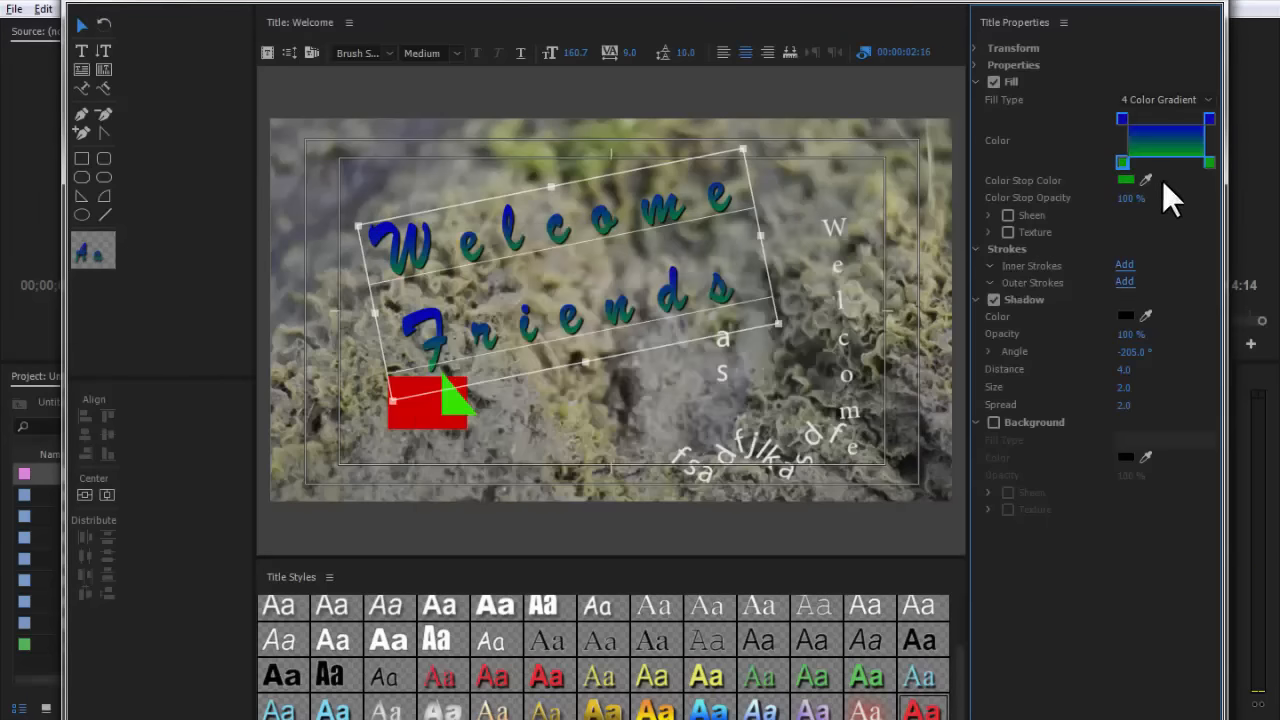
double_click(1120, 160)
left_click(694, 322)
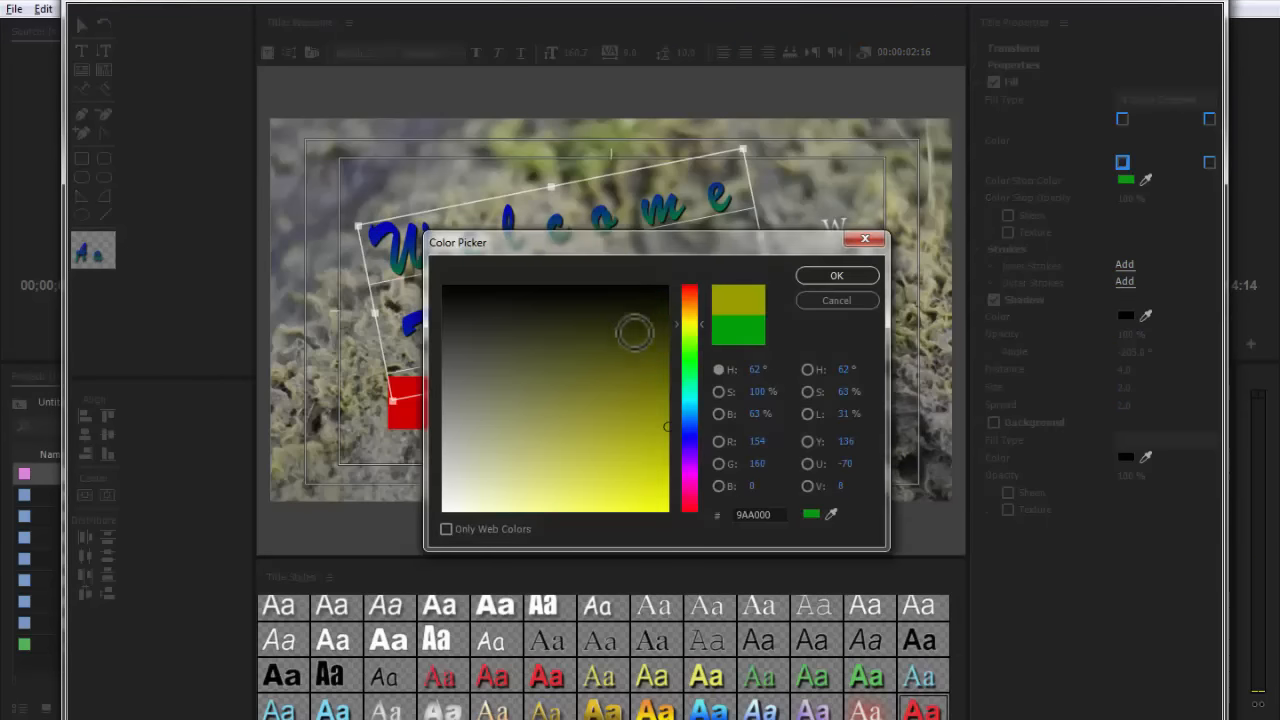
left_click(826, 281)
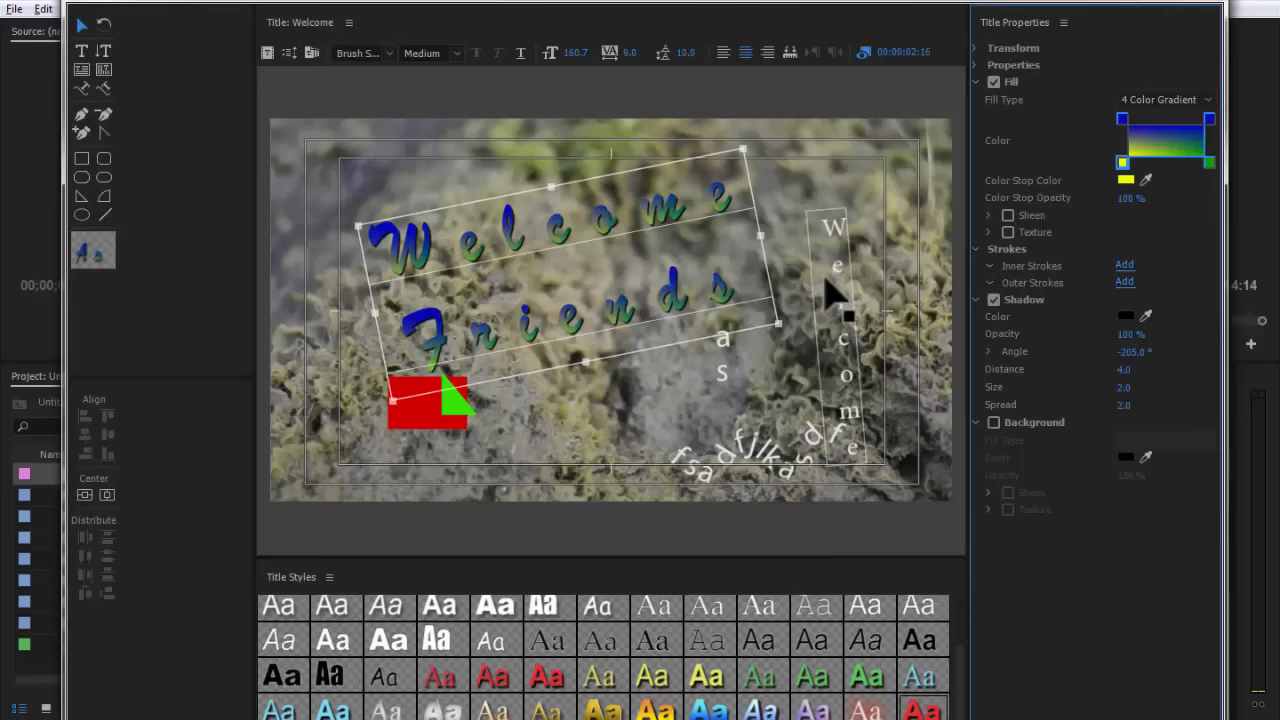
Try the Bevel, Eliminate and Ghost fill types on the Welcome Friends text.
left_click(1137, 98)
left_click(1160, 199)
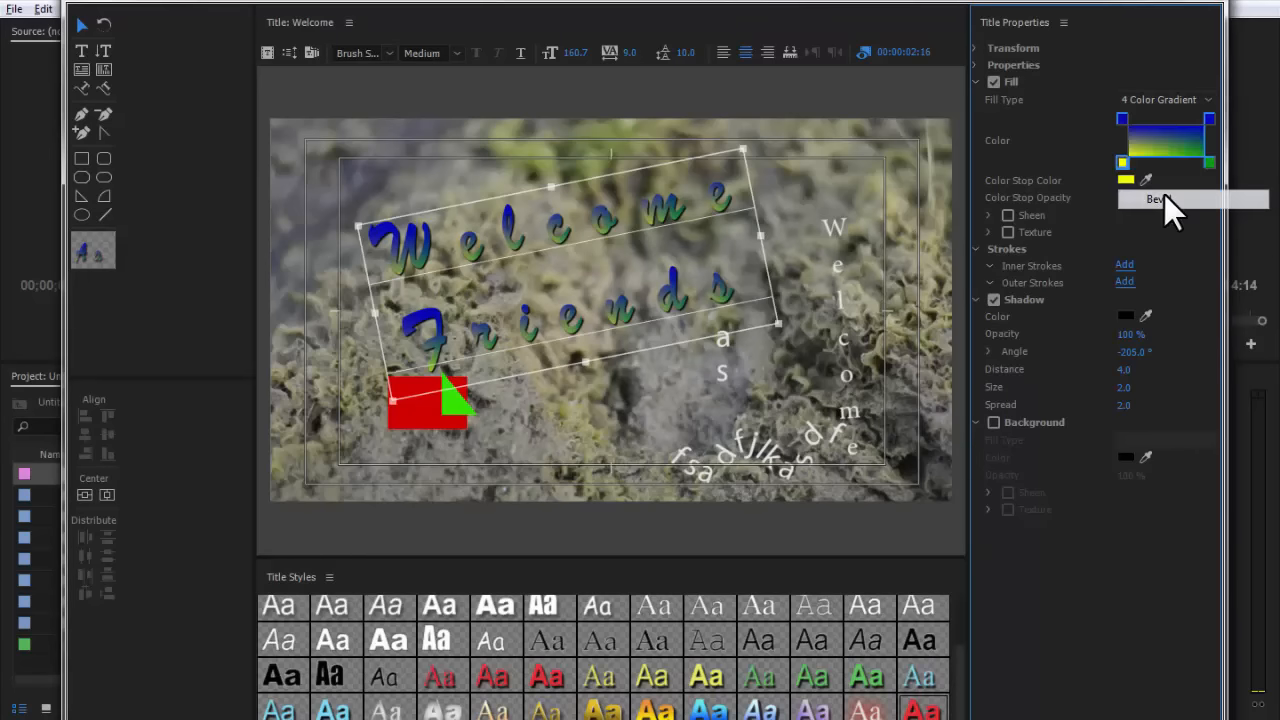
left_click(1160, 101)
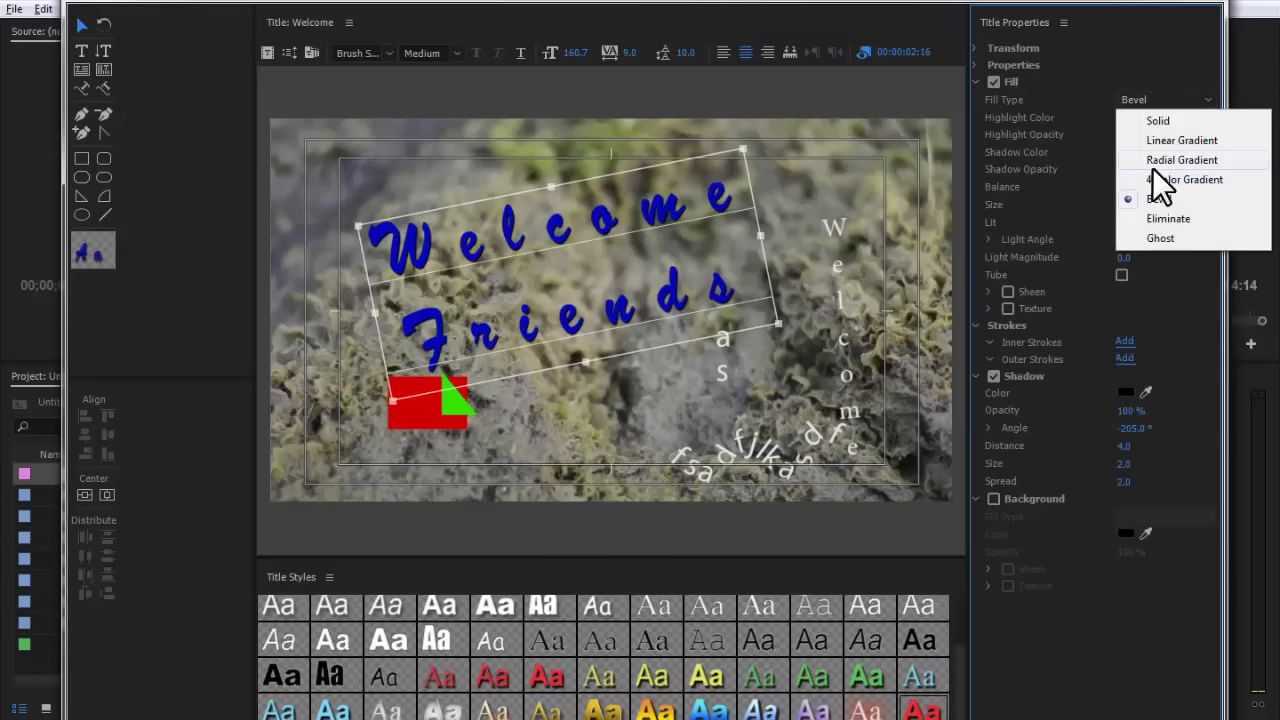
left_click(1187, 217)
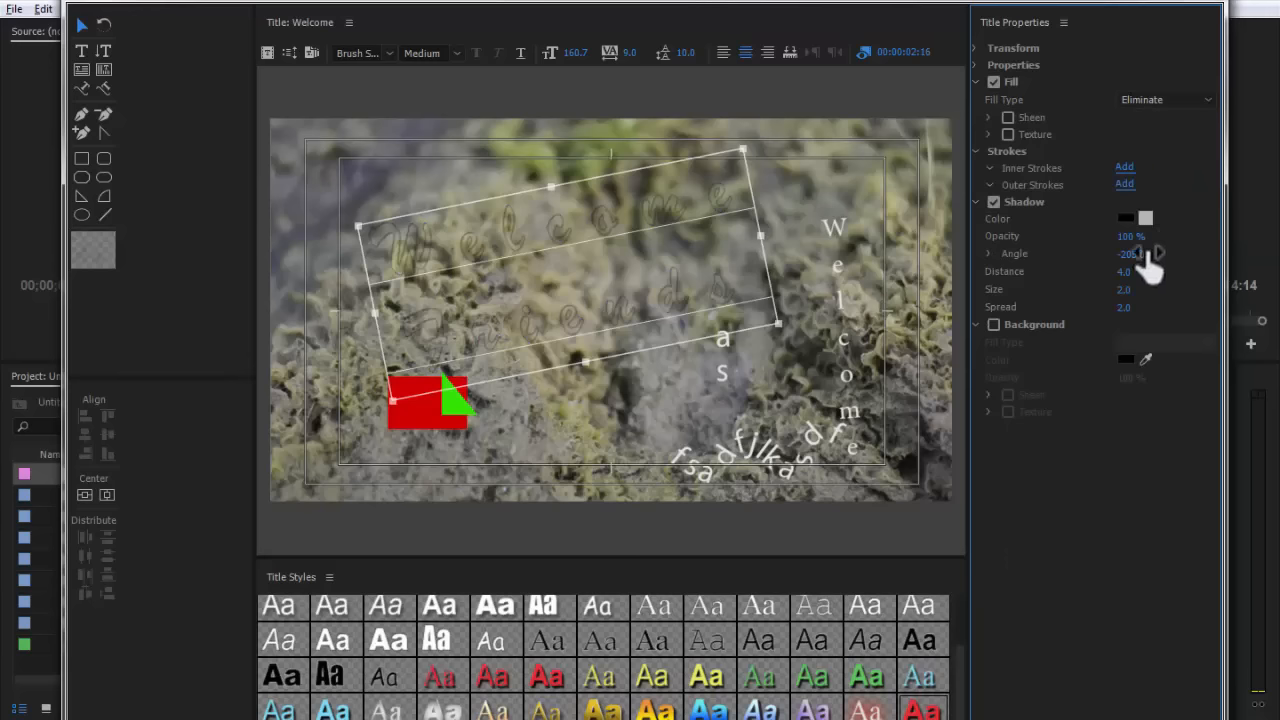
left_click(1178, 240)
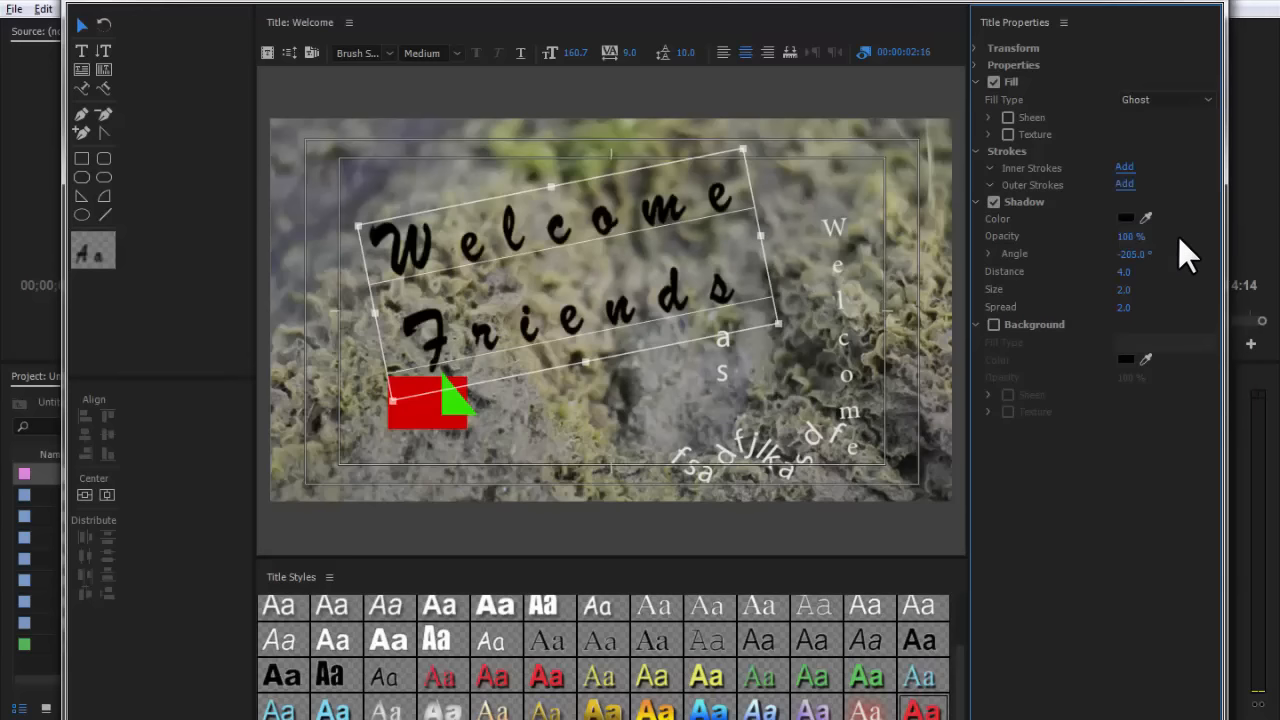
Return the Welcome Friends text to a Solid fill with the fill opacity at 100%.
left_click(1152, 97)
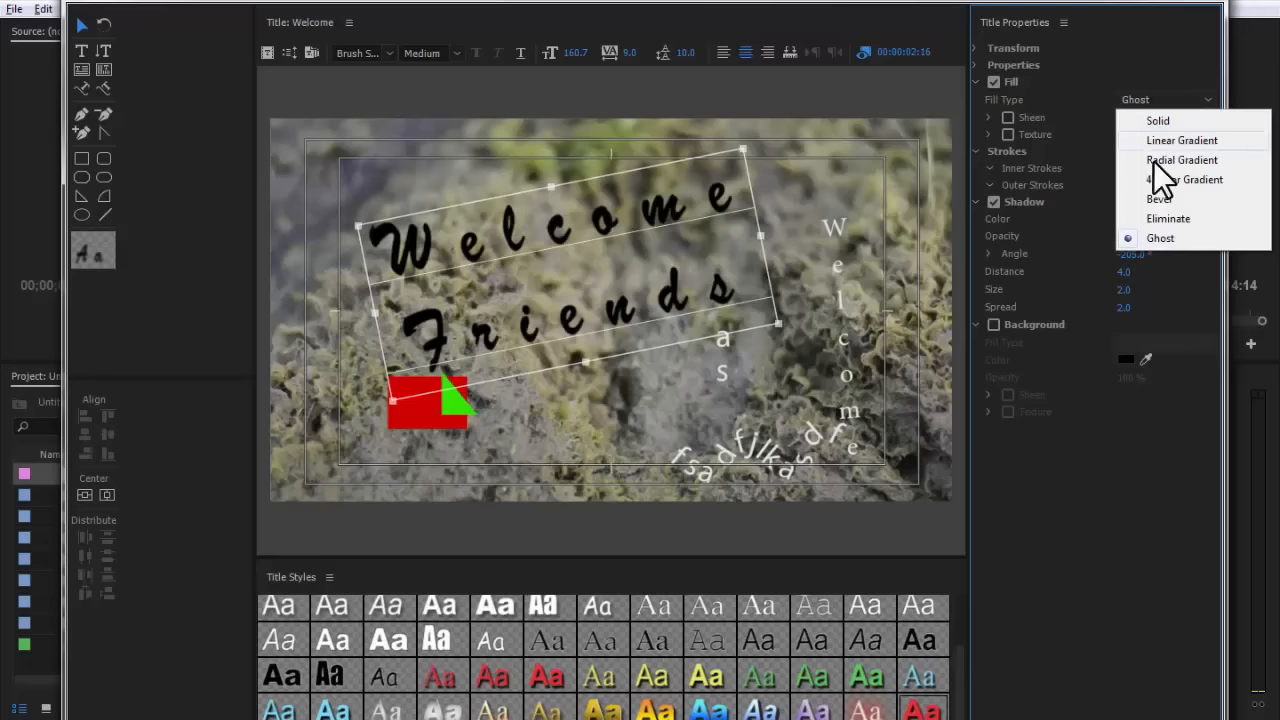
left_click(1155, 121)
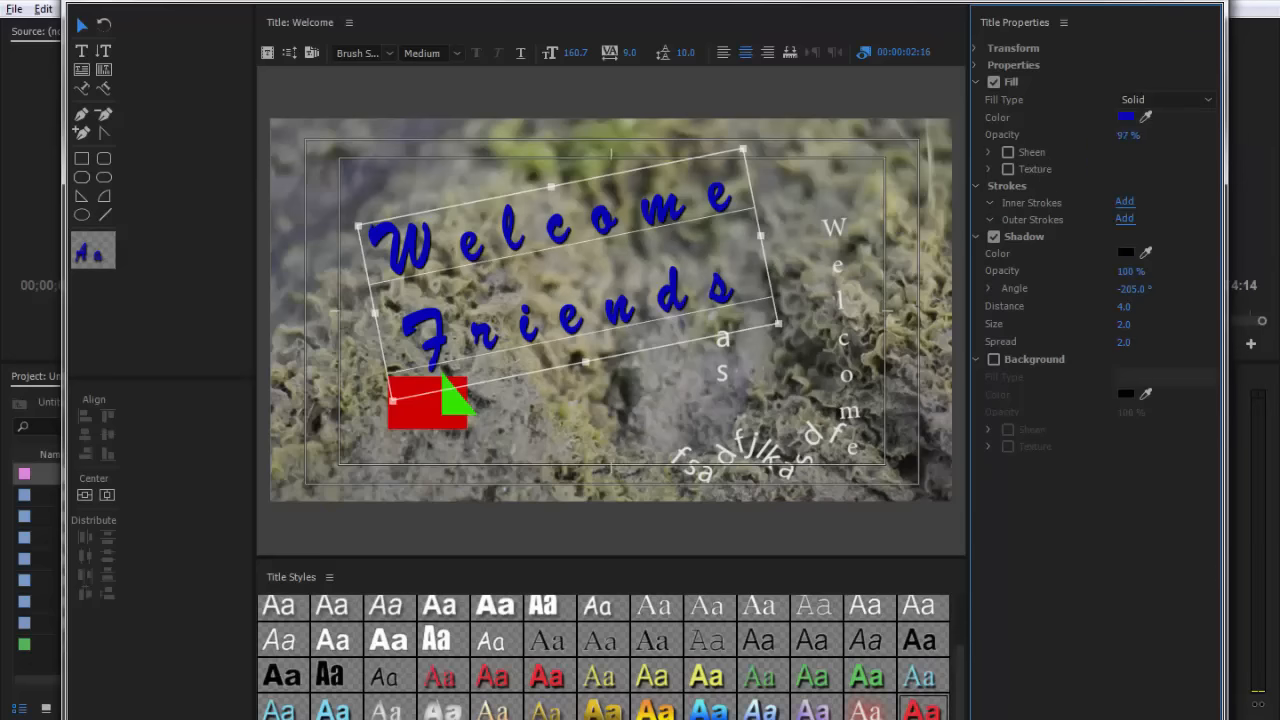
left_click_drag(1128, 135, 1136, 135)
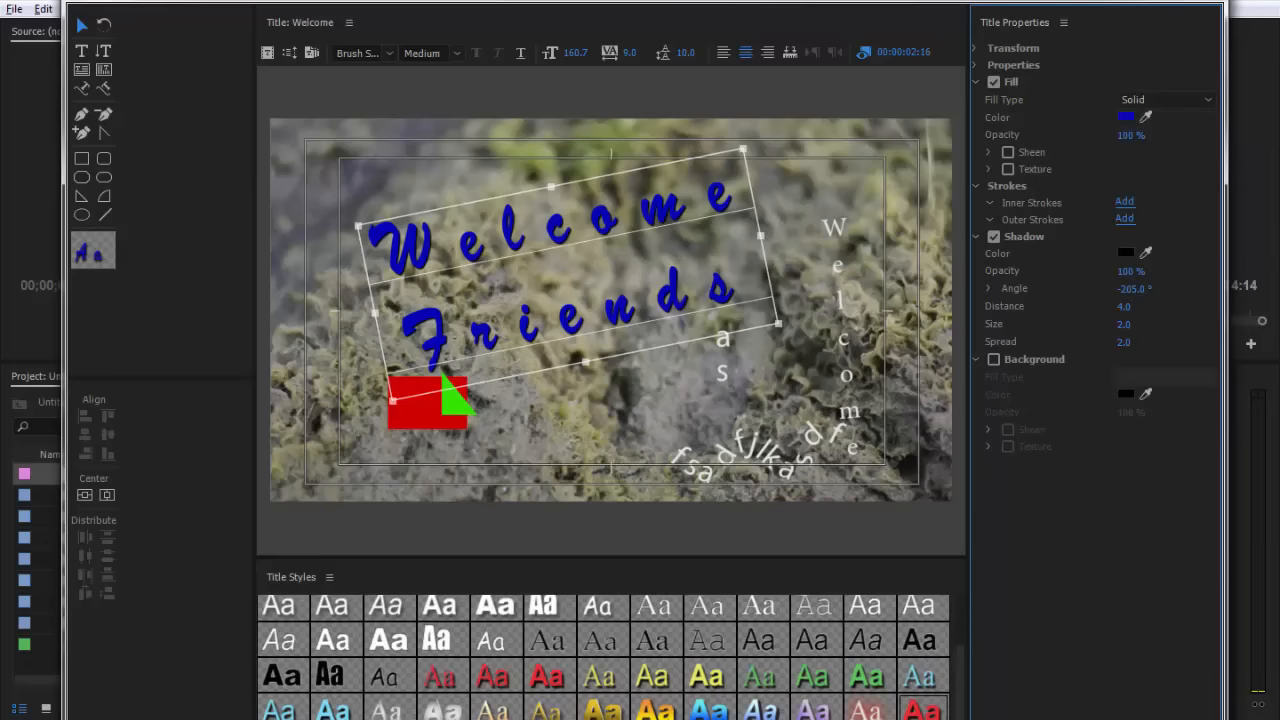
Enable the fill's sheen on the Welcome Friends text with a dark red color and a size of 100.
left_click(987, 152)
left_click(1008, 153)
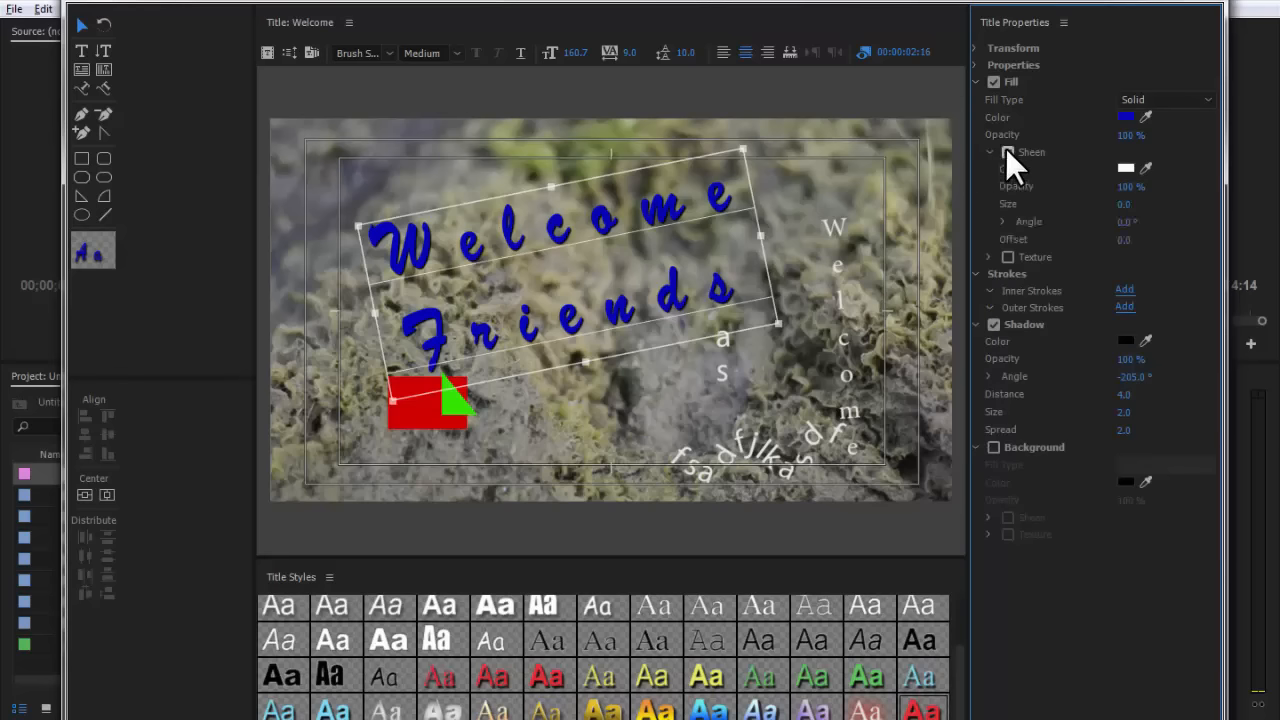
left_click(1126, 168)
left_click_drag(630, 392, 657, 385)
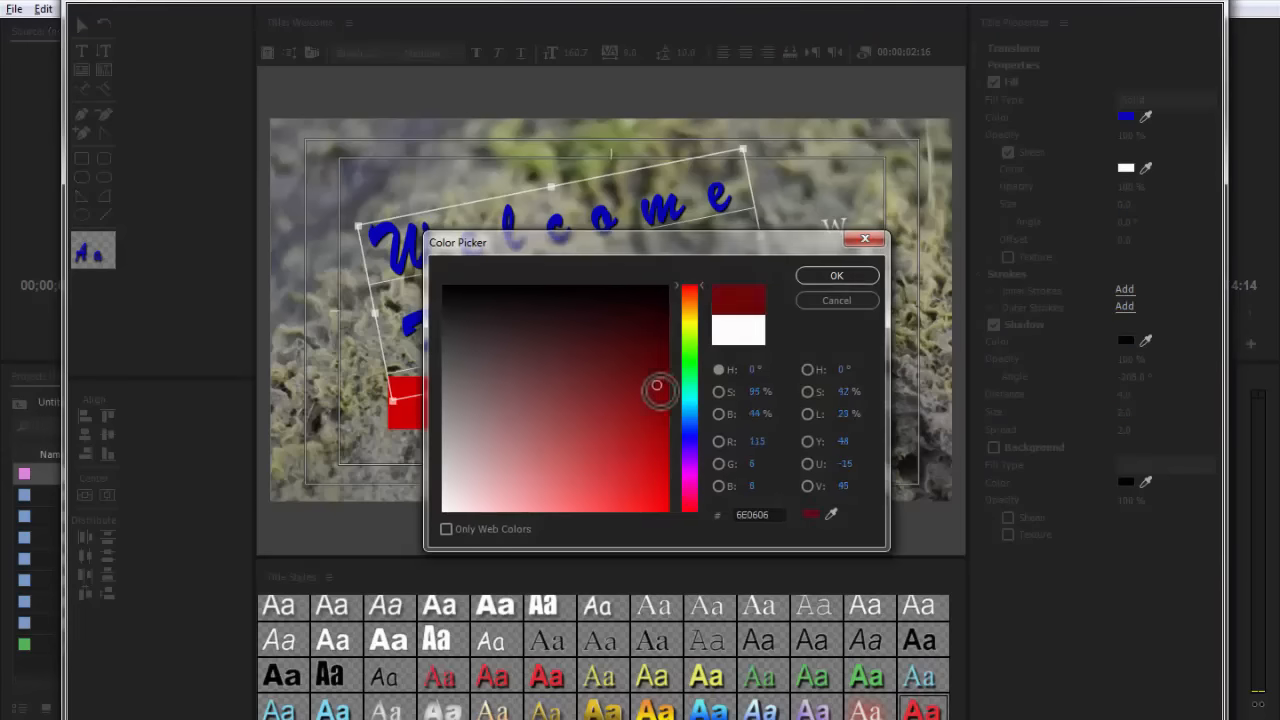
left_click(836, 275)
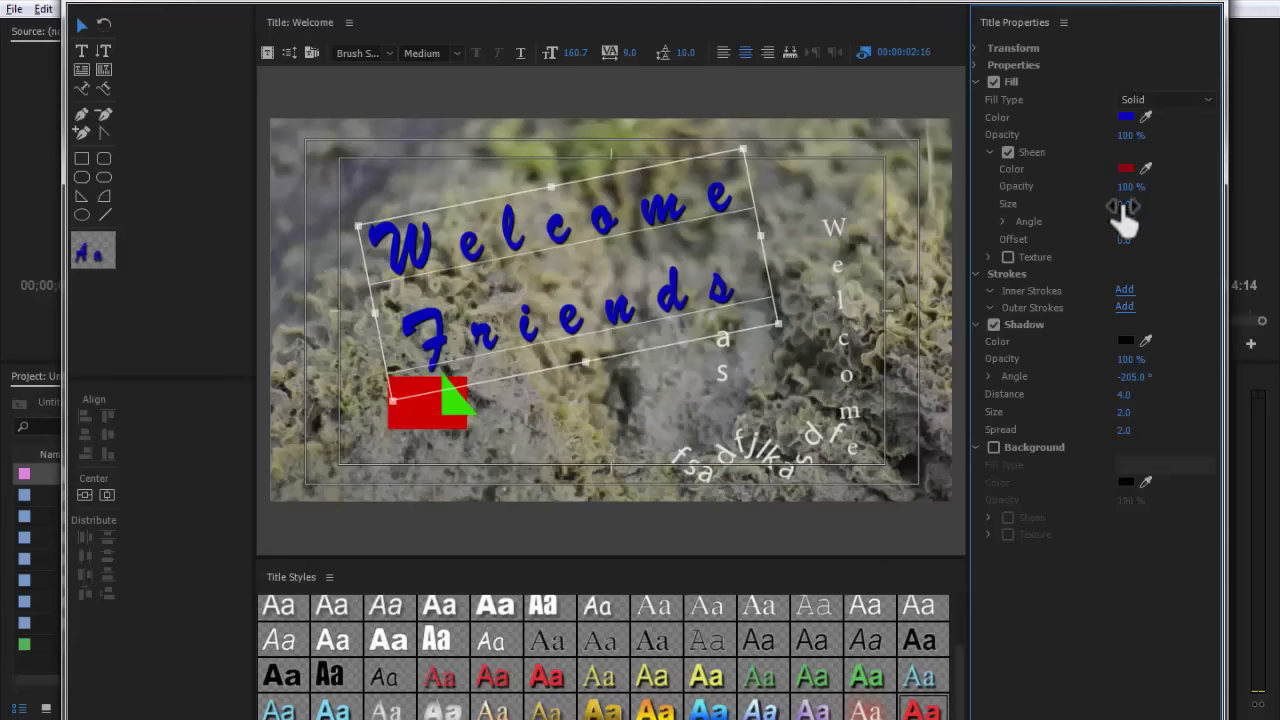
mouse_move(1122, 205)
left_mouse_down()
mouse_move(1170, 205)
mouse_move(1100, 205)
mouse_move(1155, 204)
mouse_move(1140, 204)
left_mouse_up()
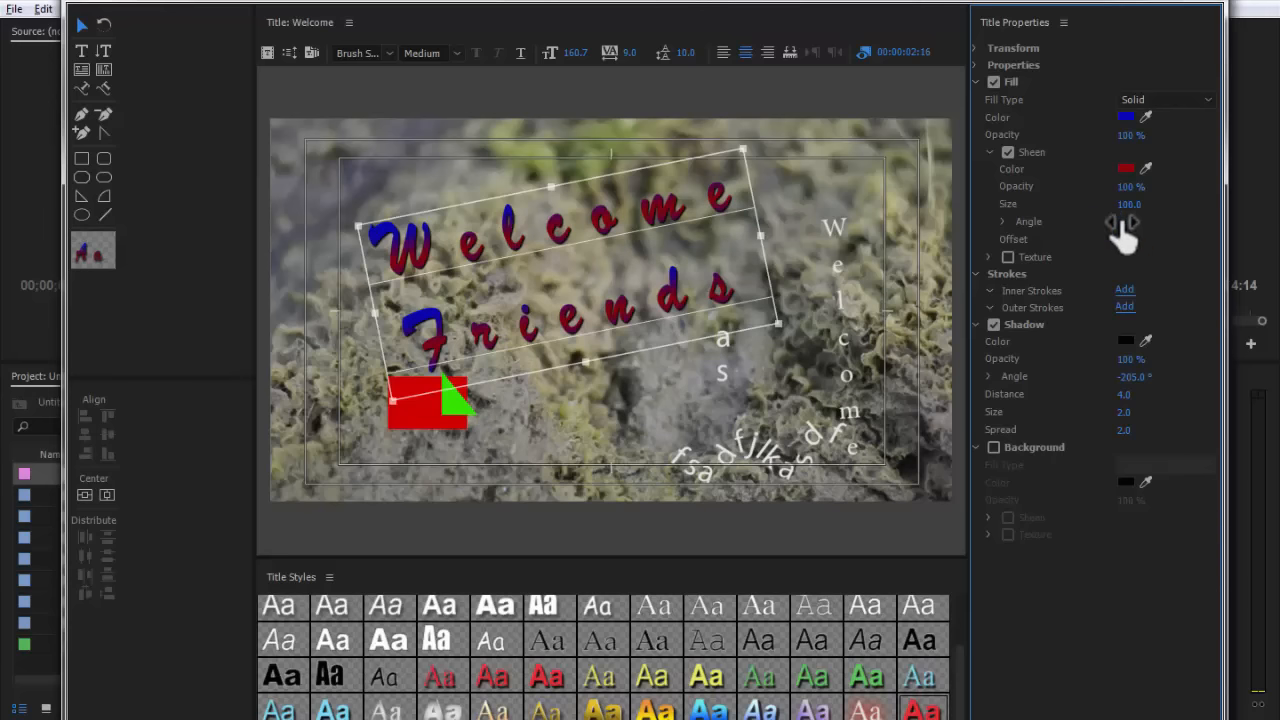
Try a sheen angle of 152° and an offset of 4, then turn the sheen off.
left_click(1001, 220)
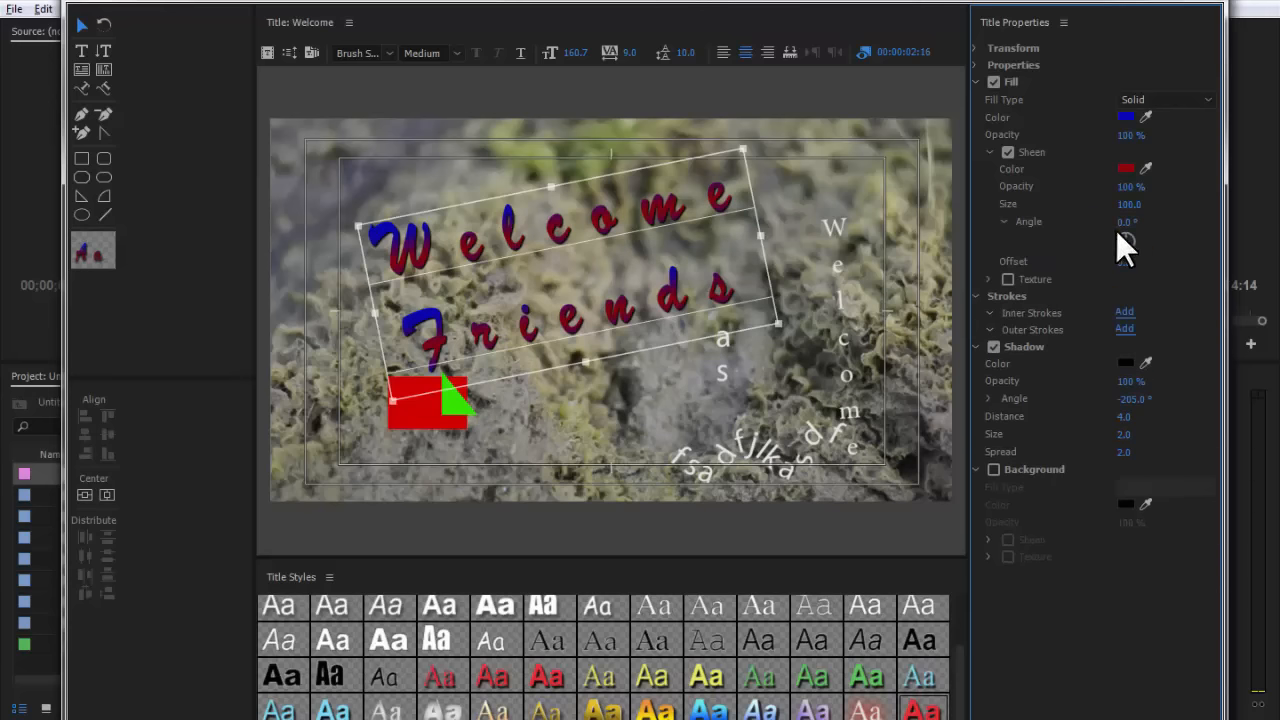
left_click_drag(1128, 221, 1200, 221)
mouse_move(1124, 262)
left_mouse_down()
mouse_move(1204, 262)
mouse_move(1088, 262)
mouse_move(1117, 260)
left_mouse_up()
left_click(1003, 221)
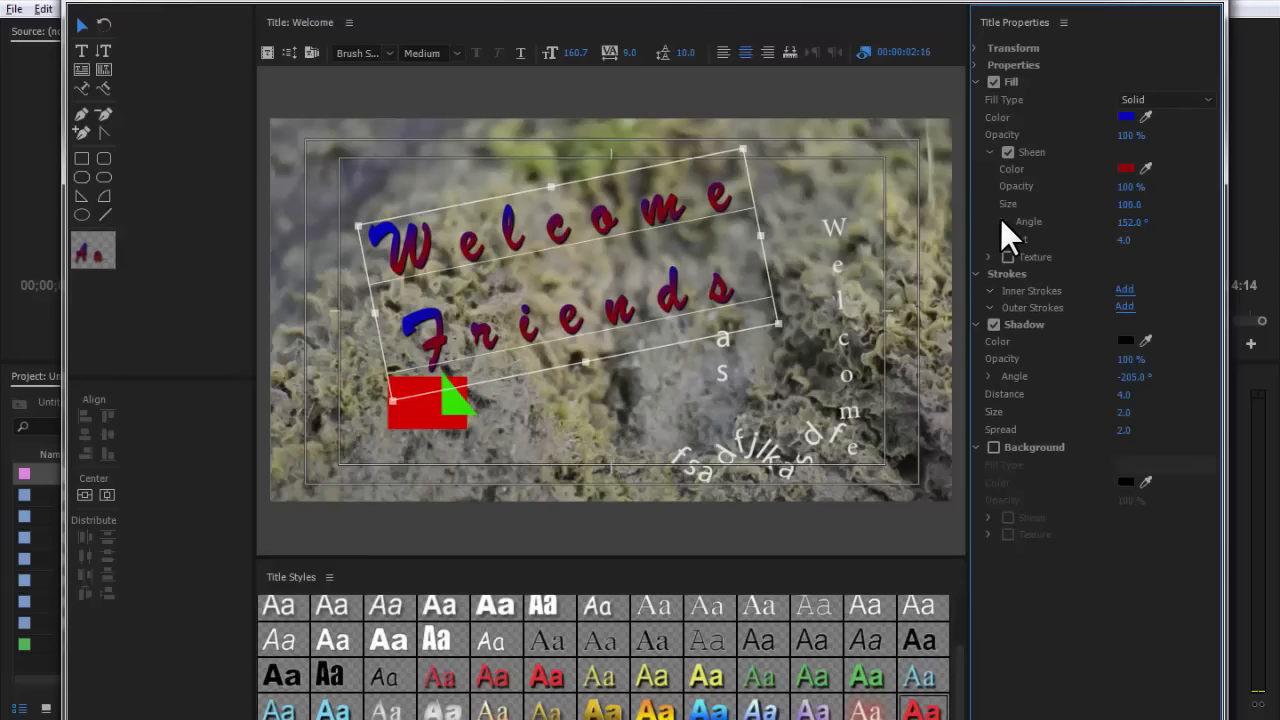
left_click(989, 153)
left_click(1008, 153)
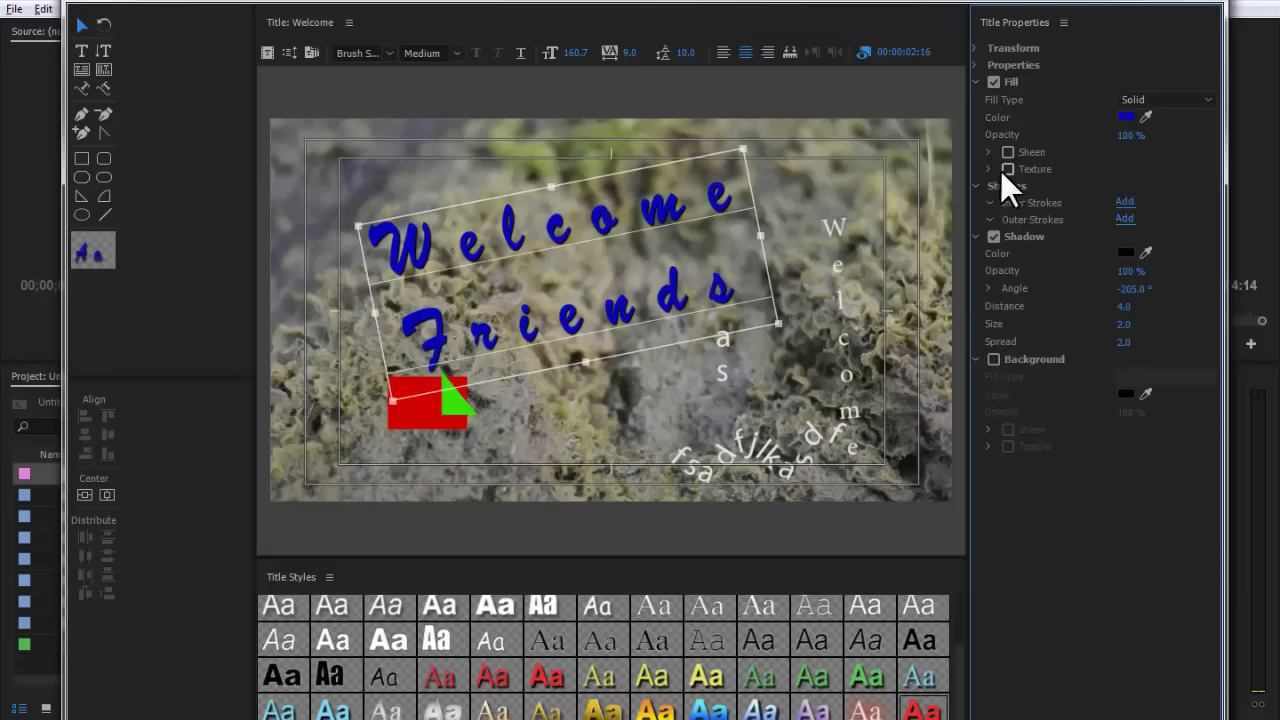
Enable a fill texture on the Welcome Friends text using the Title image from the 37 Title folder.
left_click(988, 169)
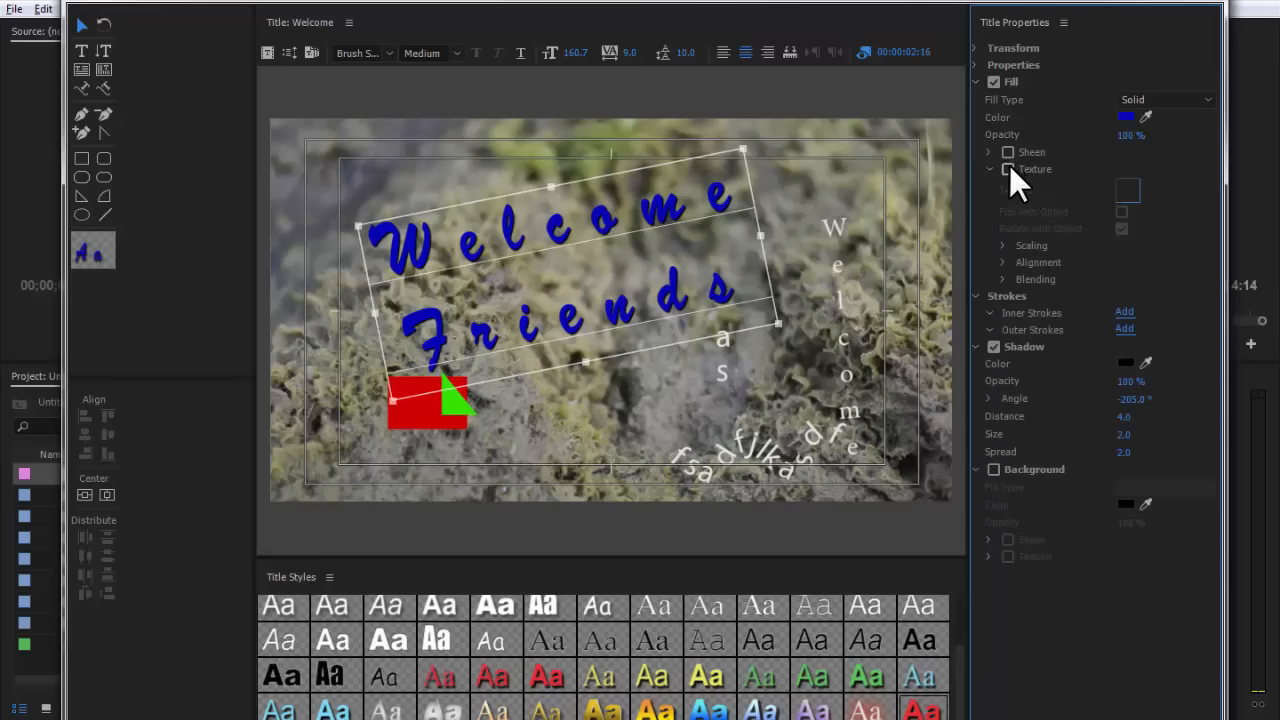
left_click(1008, 169)
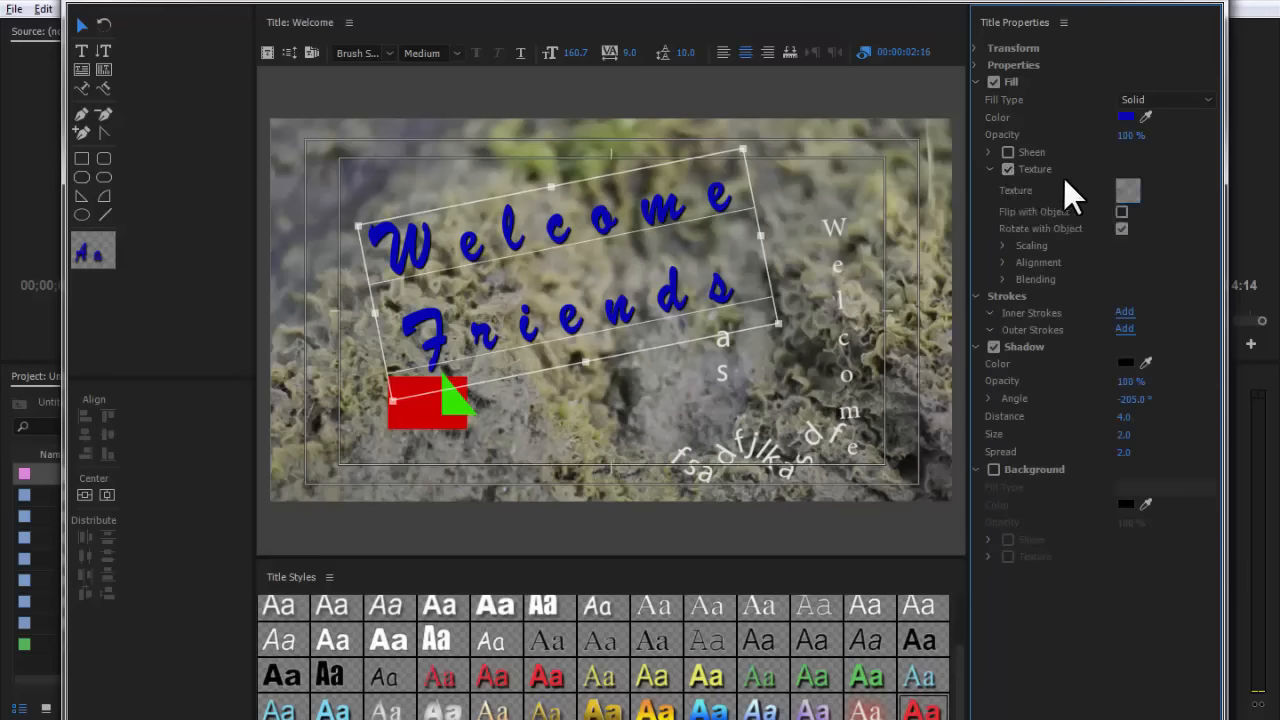
left_click(1127, 190)
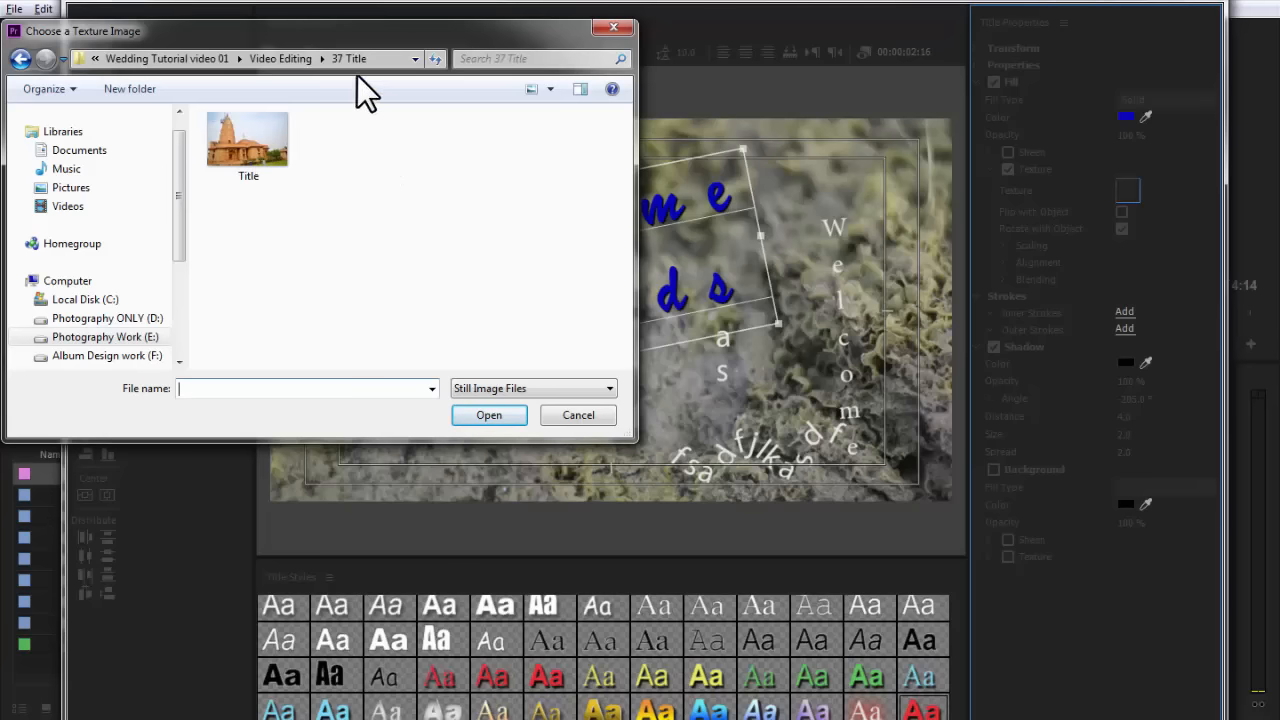
left_click_drag(342, 28, 402, 42)
left_click(308, 178)
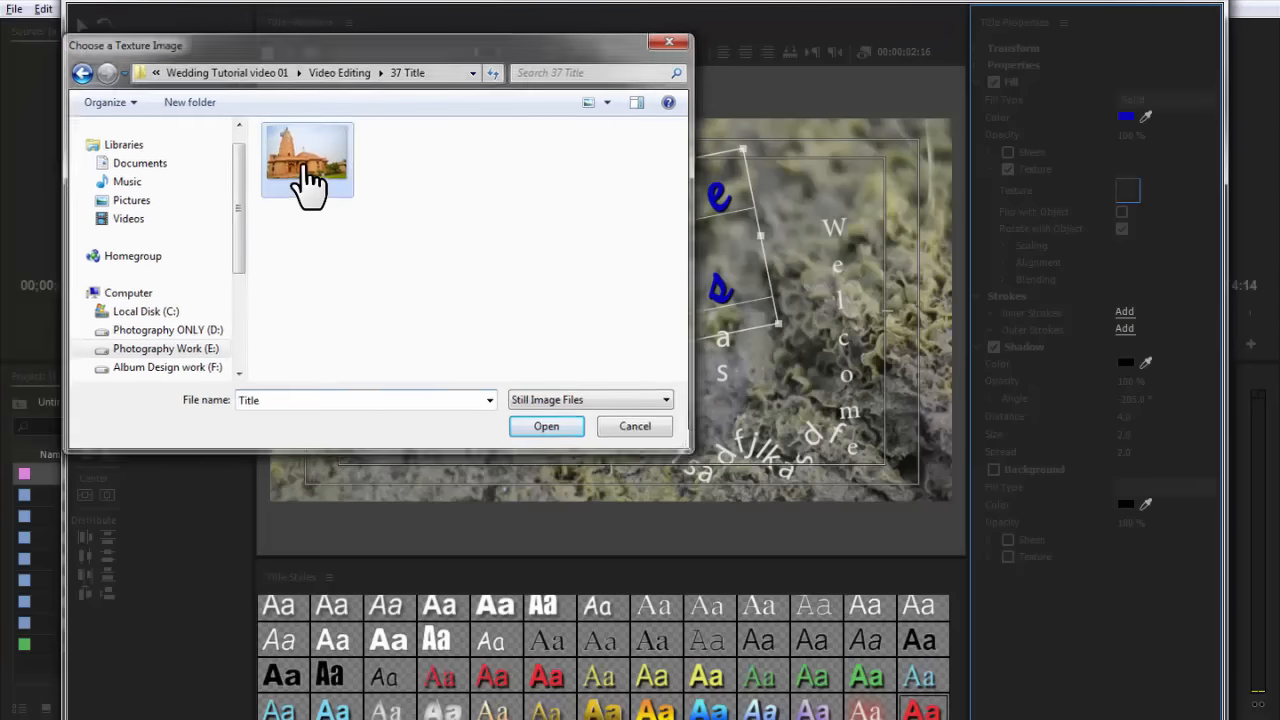
double_click(308, 178)
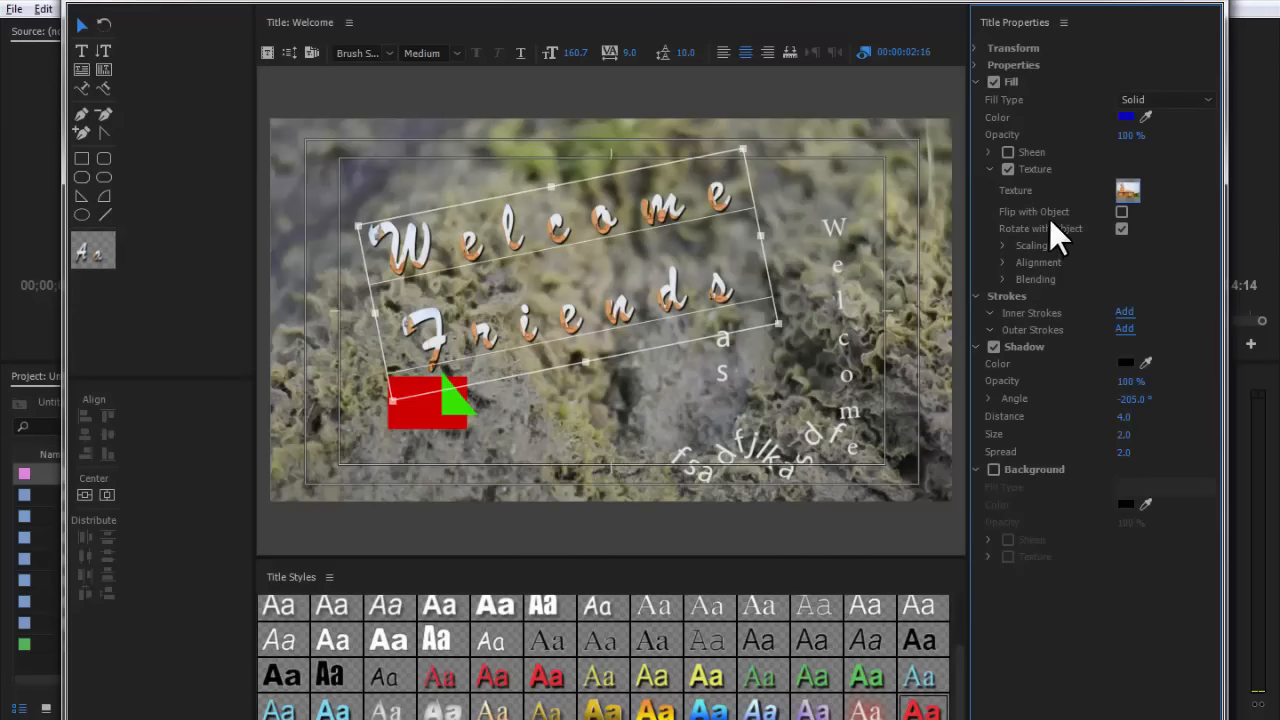
Try the texture with Rotate with Object off, turn it back on, and enable Flip with Object.
left_click(1122, 229)
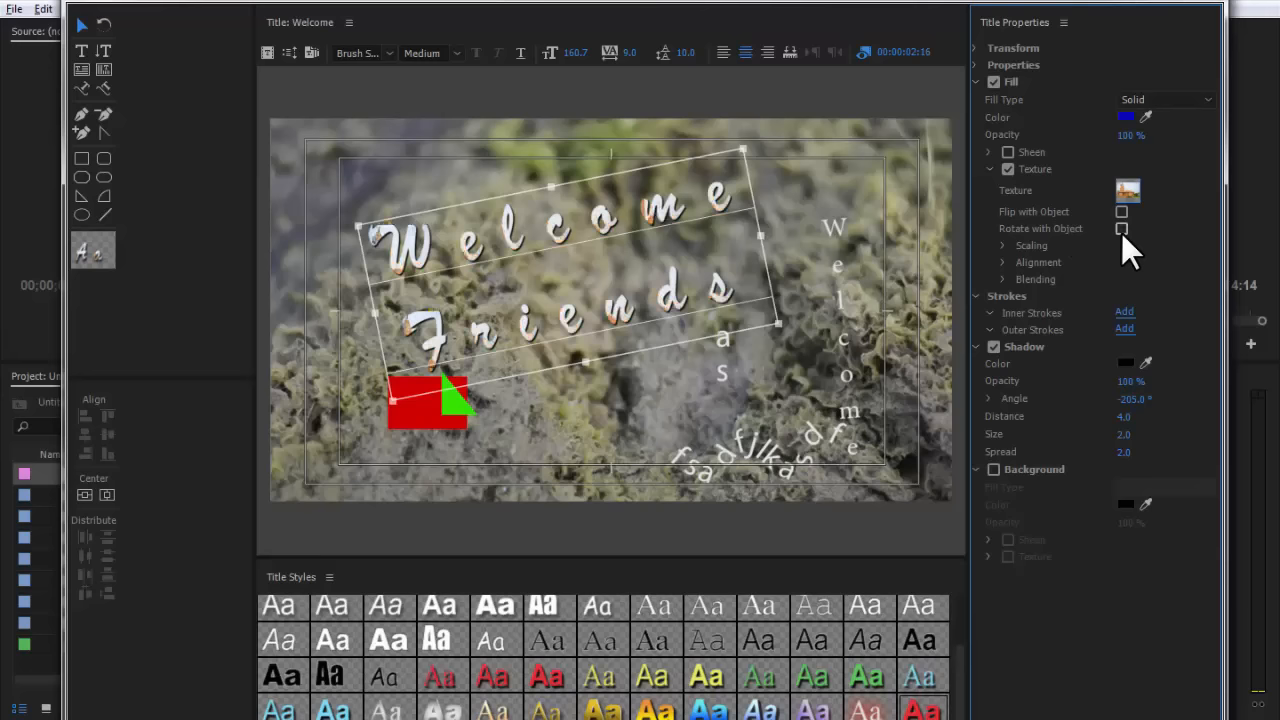
left_click(1122, 229)
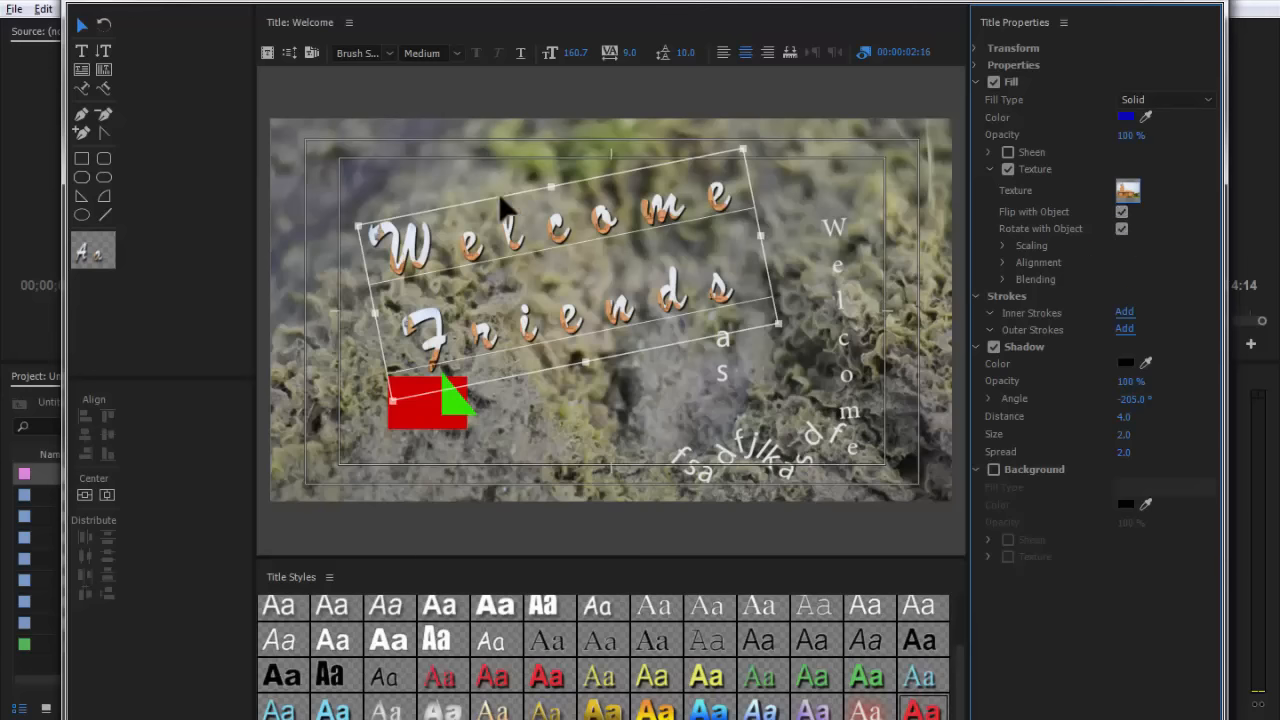
Move the Welcome Friends text slightly up and to the left, then rotate it counterclockwise and back to check its texture.
left_click_drag(500, 214, 478, 200)
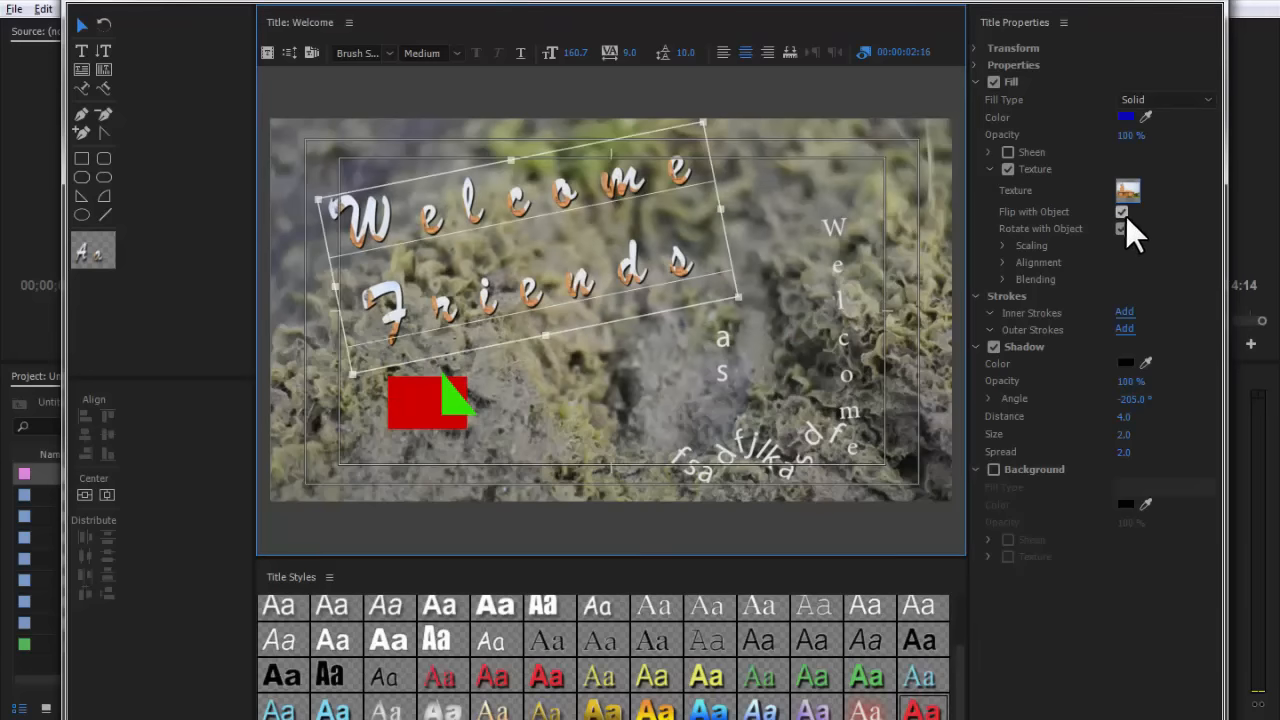
left_click(103, 24)
left_click_drag(786, 208, 831, 171)
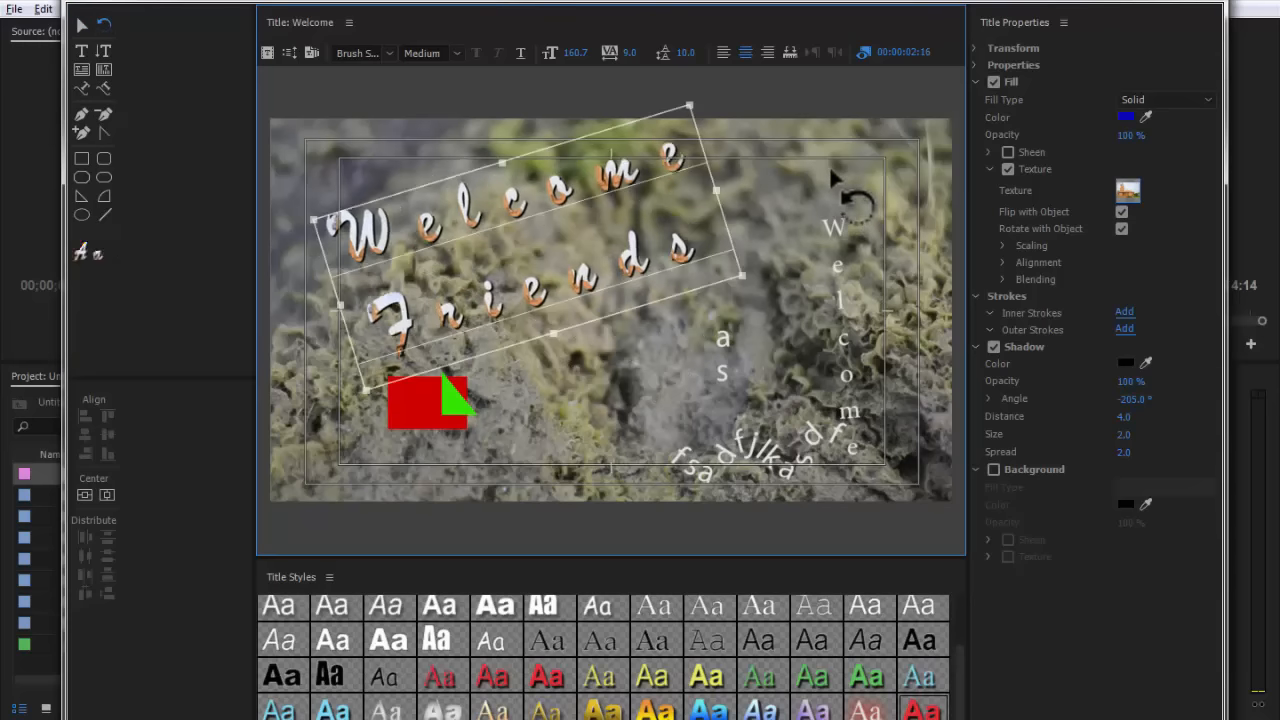
left_click_drag(809, 243, 768, 250)
Rotate the Welcome Friends text slightly counterclockwise, trying Rotate with Object and Flip with Object off and turning each back on.
left_click(1122, 228)
left_click(1122, 228)
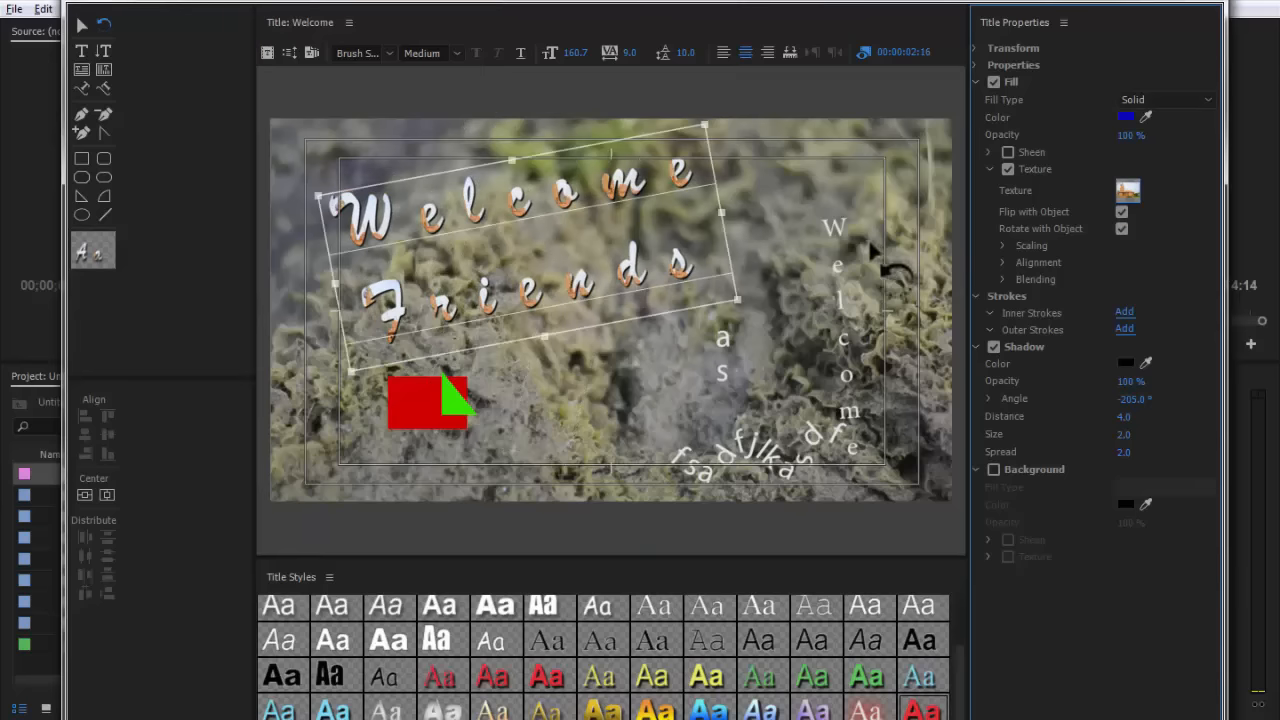
left_click_drag(750, 302, 799, 222)
left_click(1142, 235)
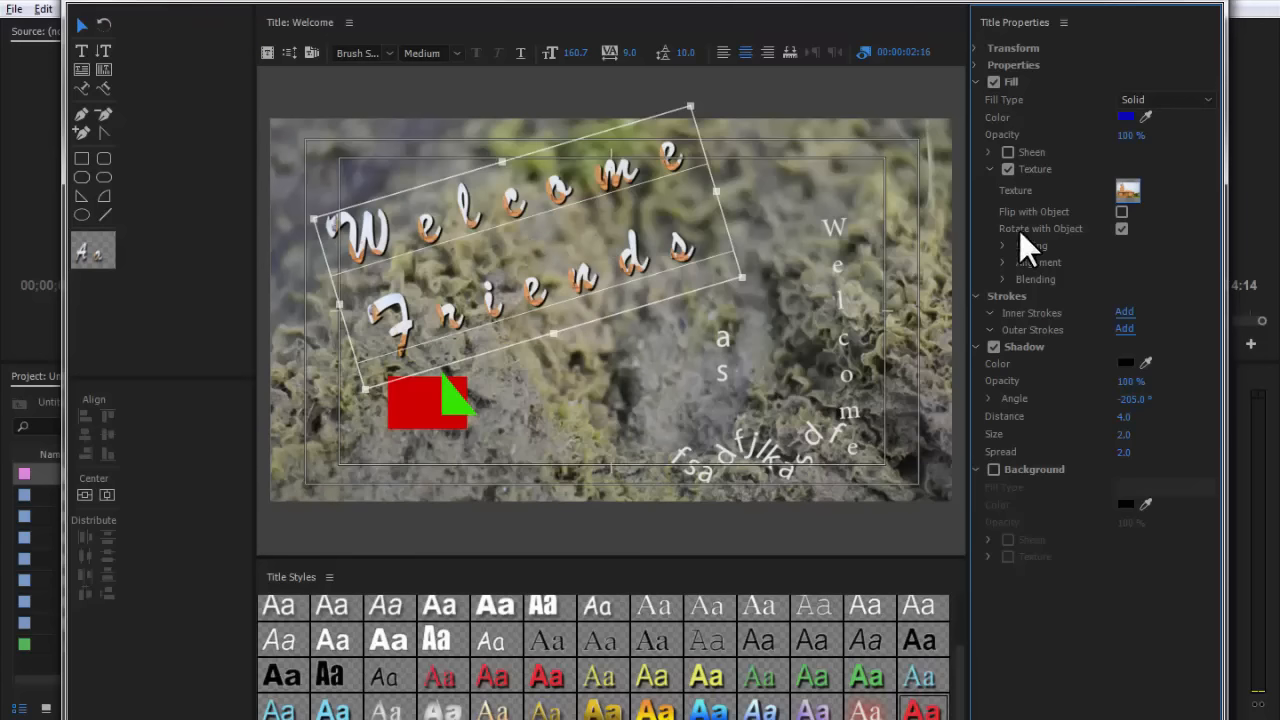
left_click(1121, 212)
Set the fill texture's scaling to 76% horizontal and 78% vertical.
left_click(1003, 245)
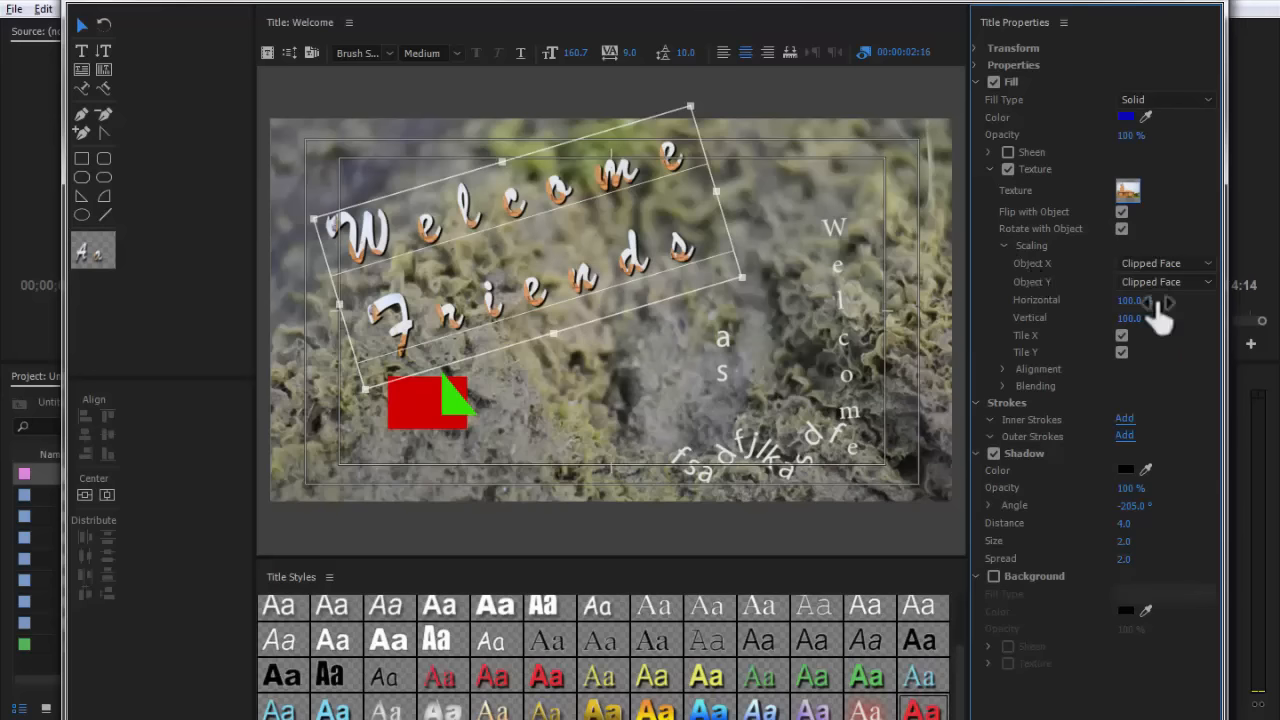
left_click_drag(1144, 303, 1110, 317)
left_click_drag(1133, 301, 1083, 326)
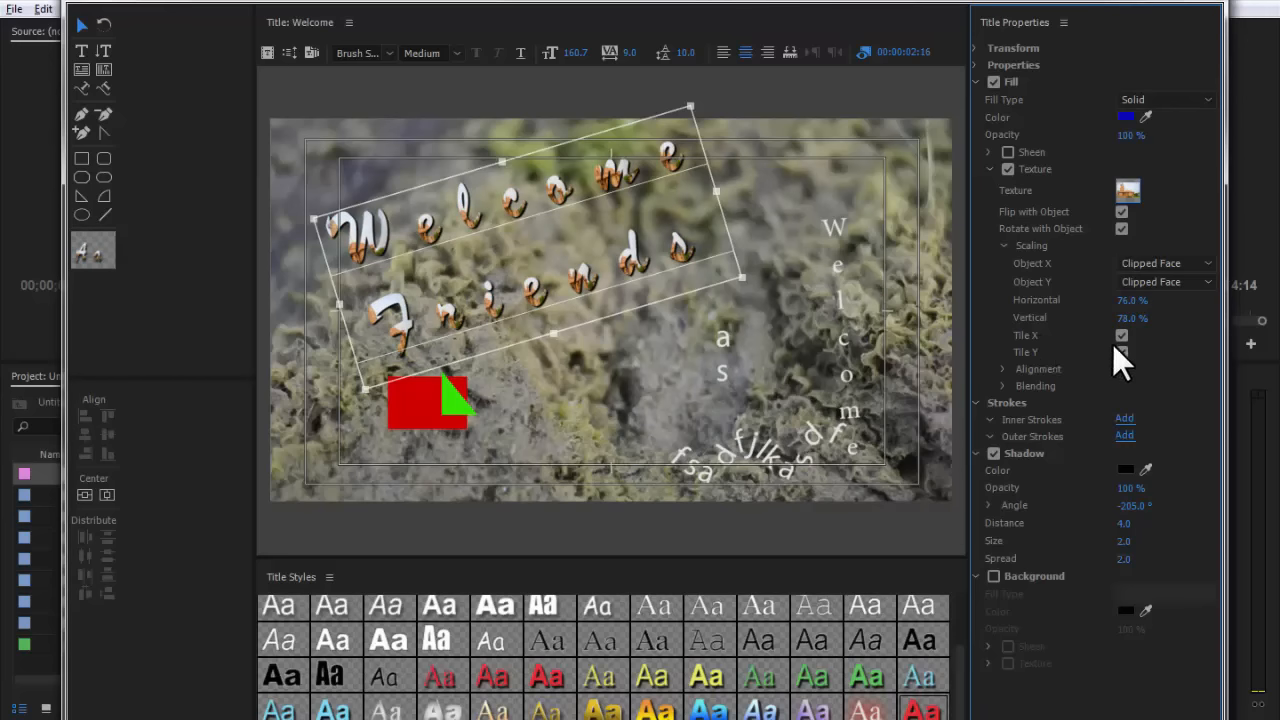
Turn off Tile X for the texture and shift the Welcome Friends text slightly to the right.
left_click(1120, 336)
left_click(1120, 336)
left_click(1120, 336)
left_click_drag(455, 225, 468, 228)
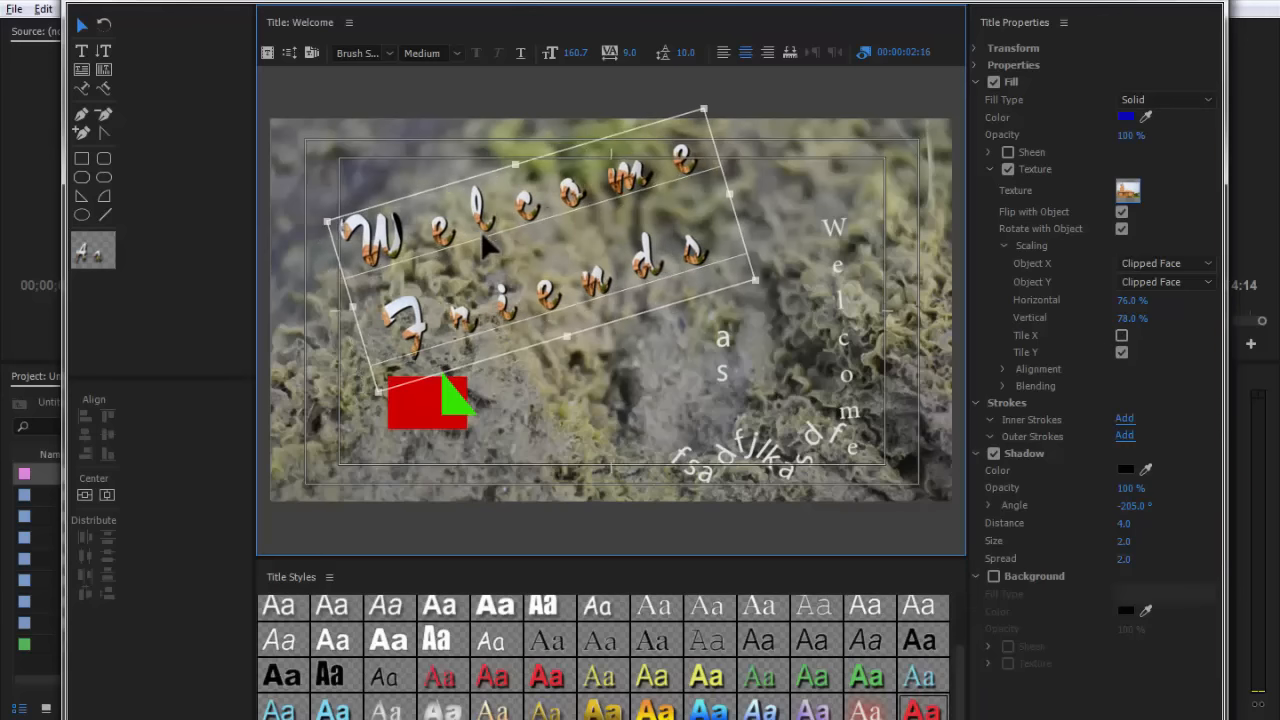
Turn off Rotate with Object for the texture and rotate the Welcome Friends text to a steeper counterclockwise tilt.
left_click(1121, 228)
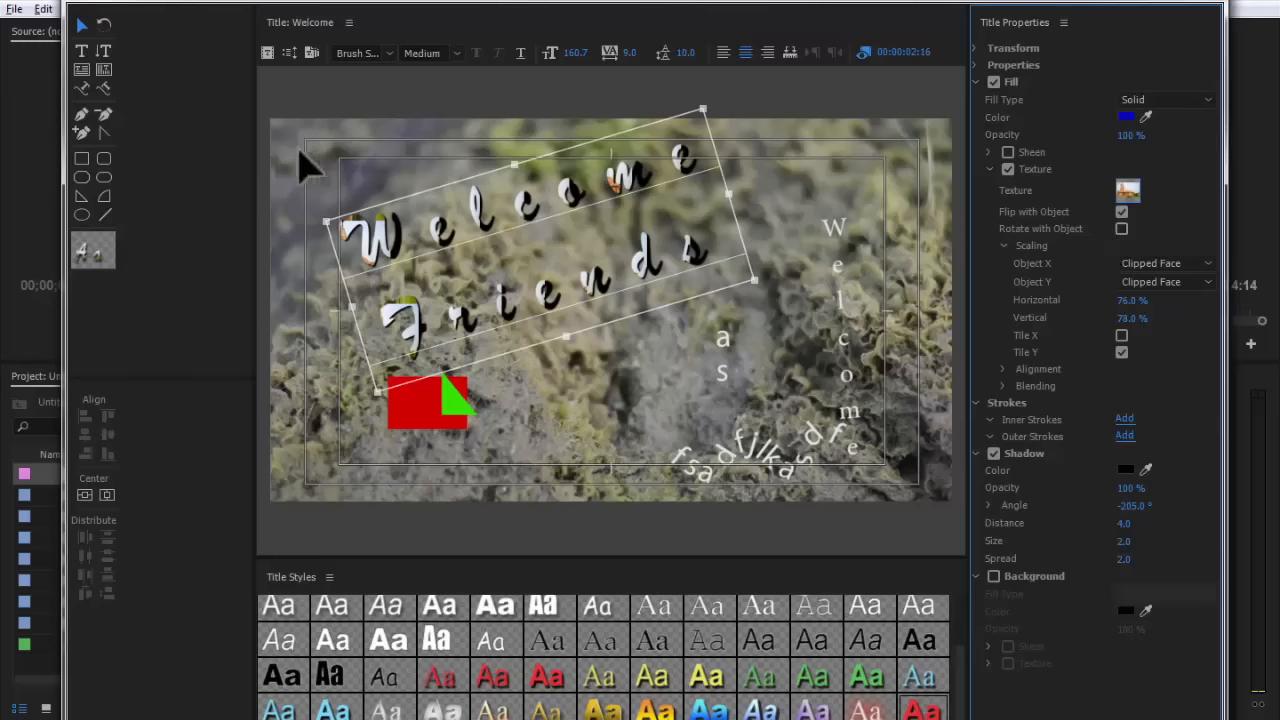
left_click(104, 24)
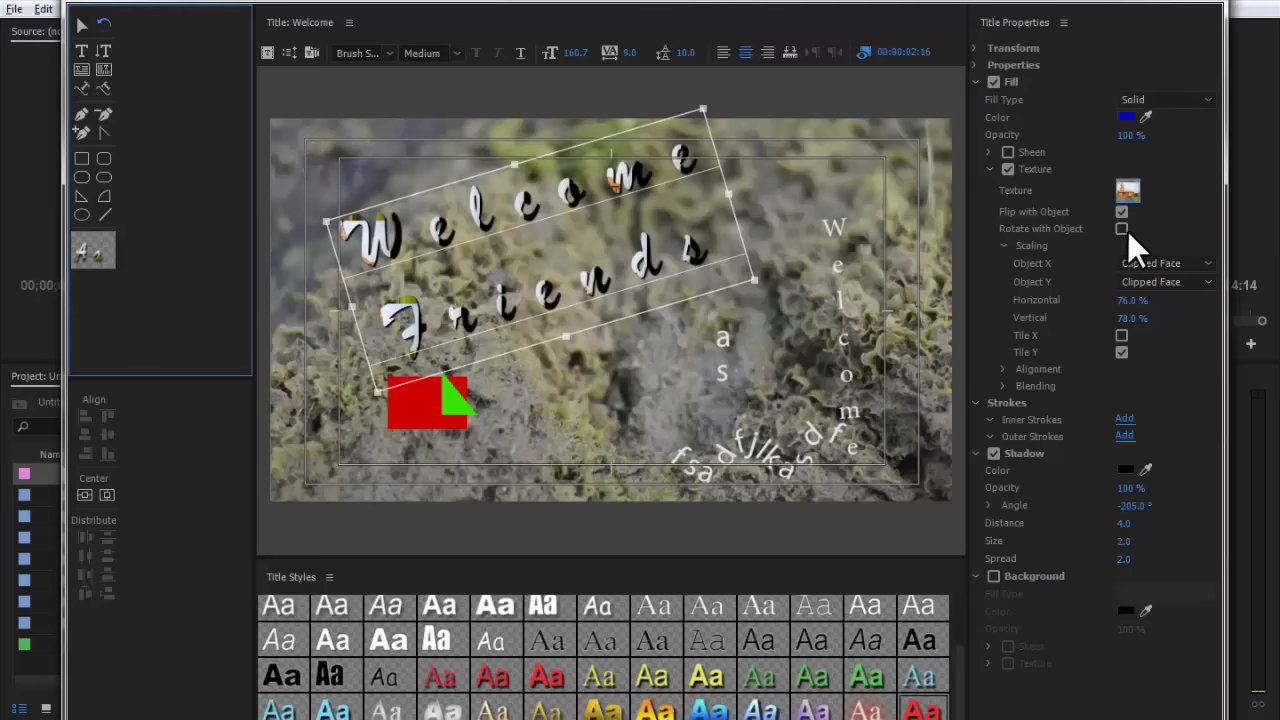
left_click(1121, 228)
left_click_drag(818, 250, 1122, 225)
left_click(1121, 228)
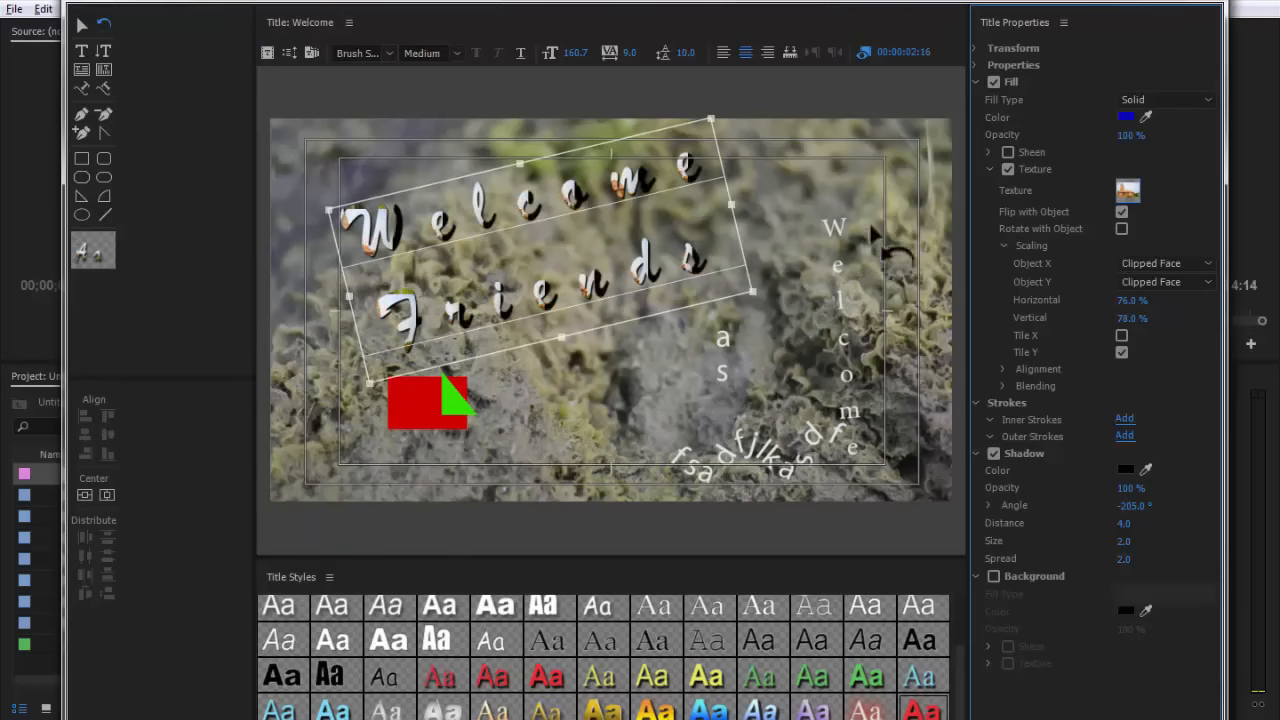
left_click_drag(855, 240, 845, 153)
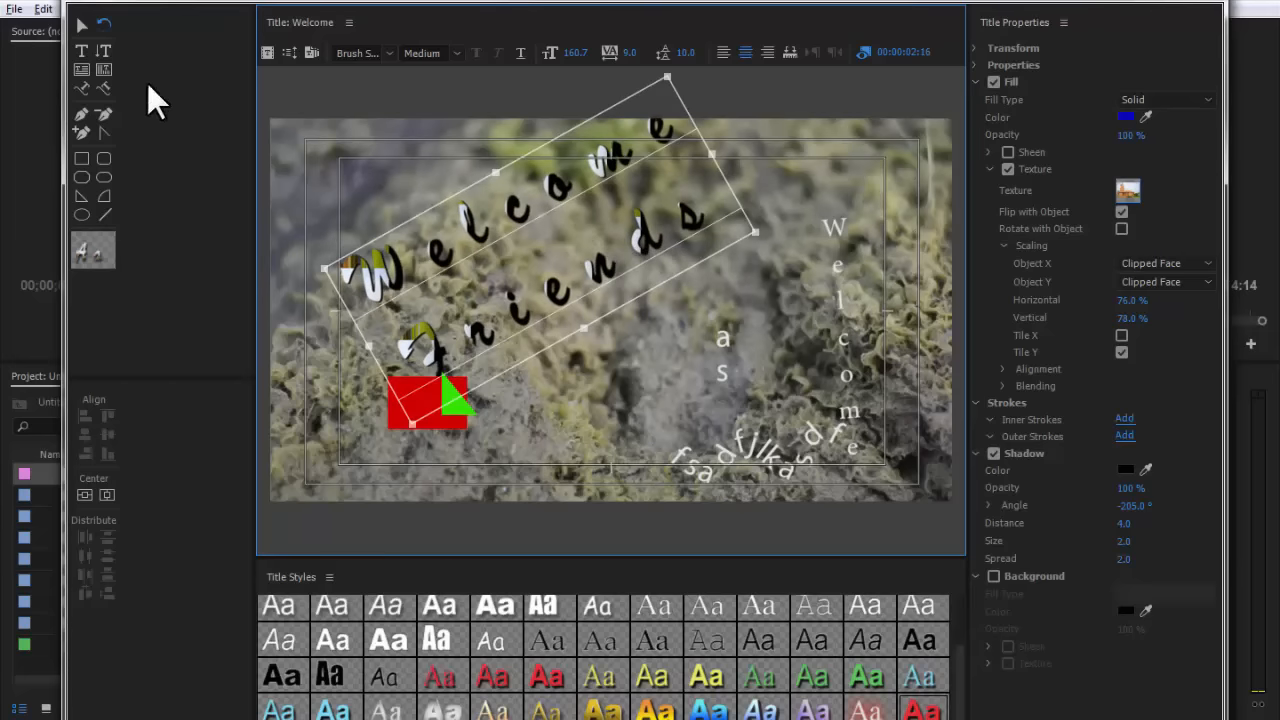
Turn Tile X back on for the texture and collapse its scaling settings.
left_click(83, 28)
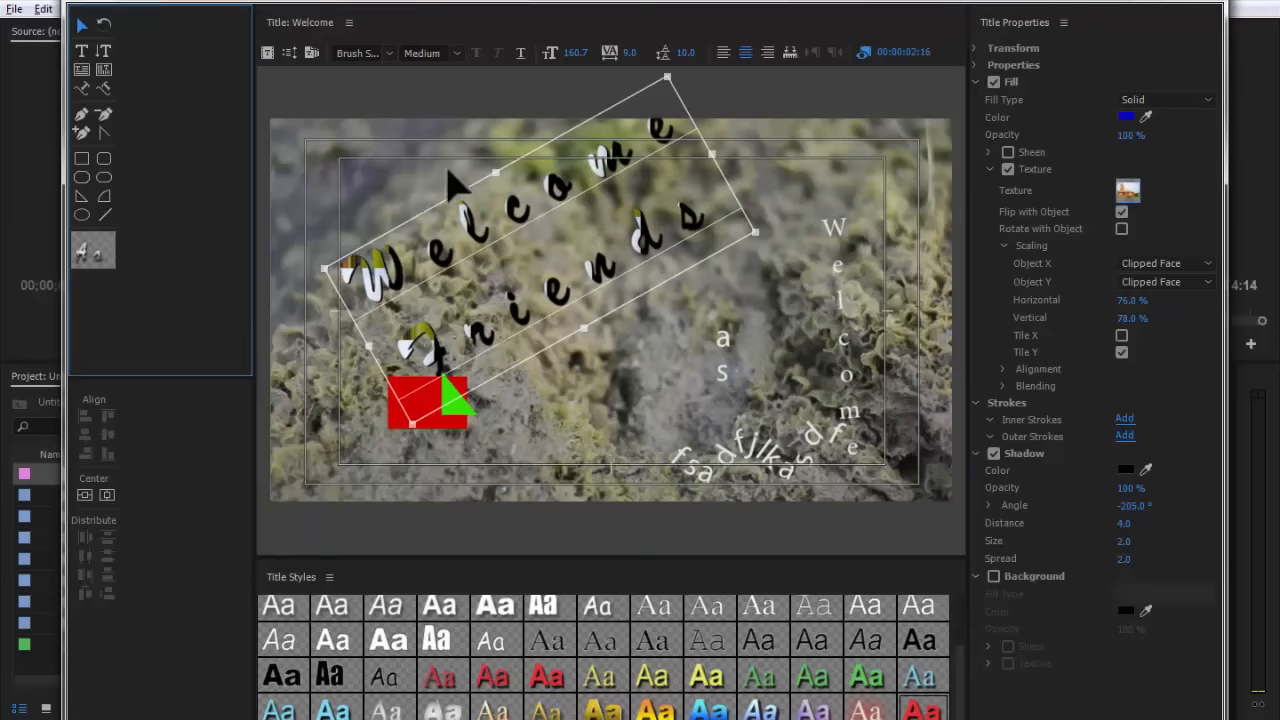
left_click(1121, 336)
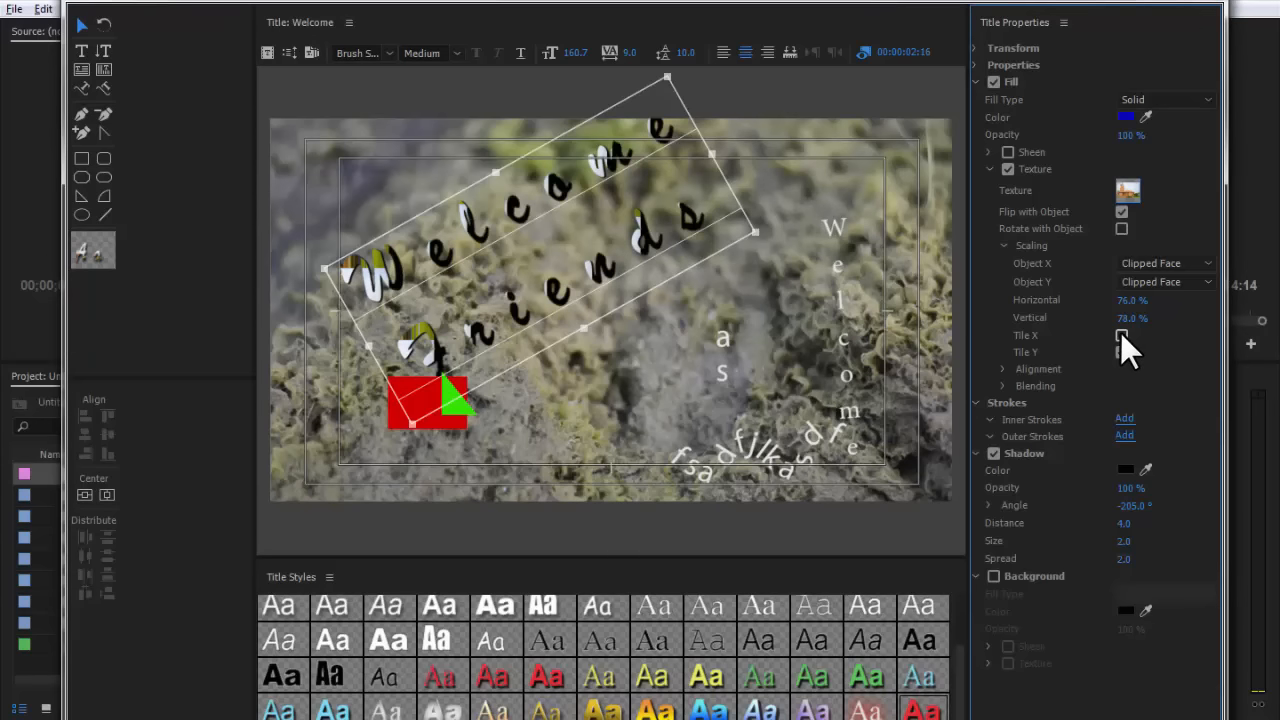
left_click(1003, 245)
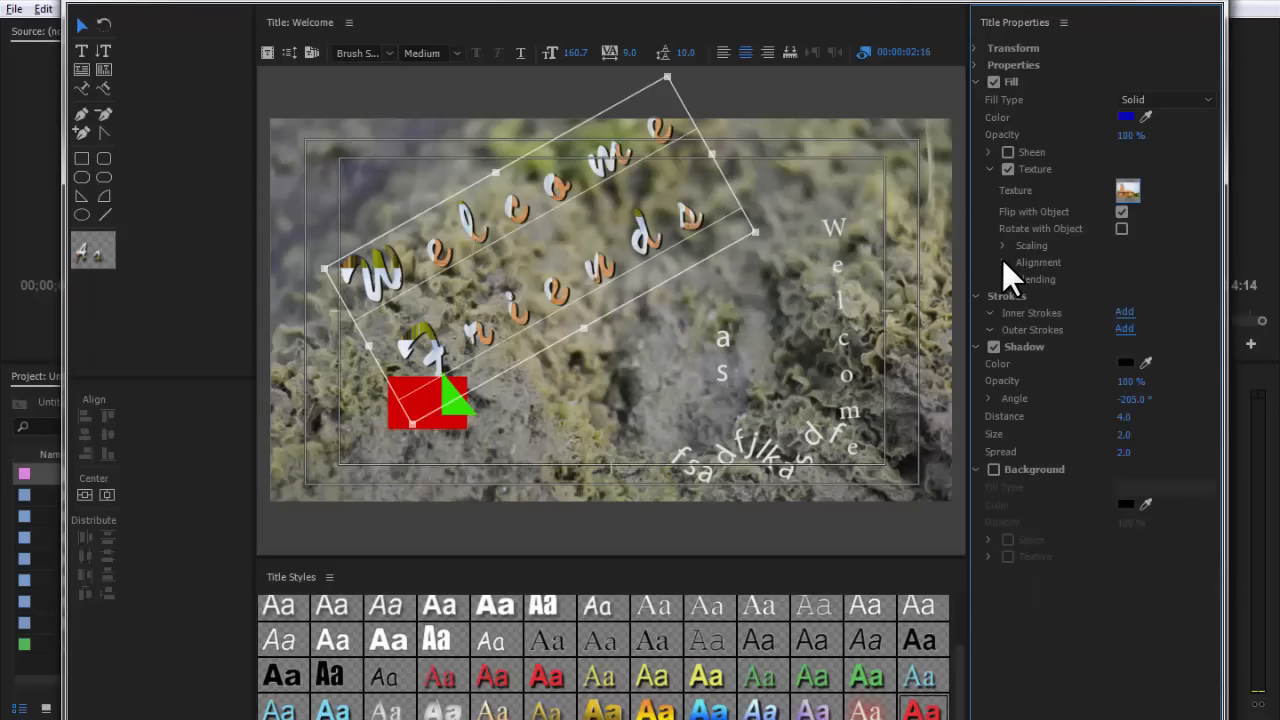
Set the X Offset in the fill texture's alignment to 2.0 for the slanted Welcome Friends text.
left_click(1001, 260)
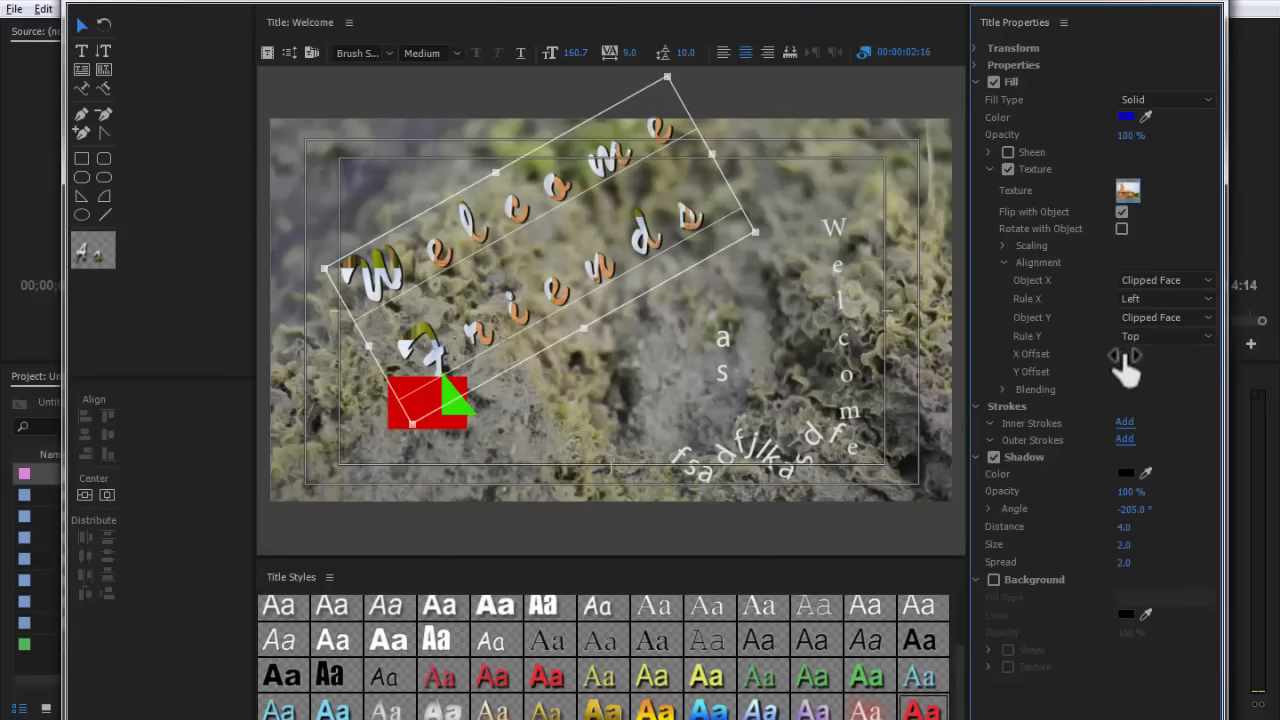
mouse_move(1124, 355)
left_mouse_down()
mouse_move(1150, 355)
mouse_move(1118, 355)
mouse_move(1130, 355)
left_mouse_up()
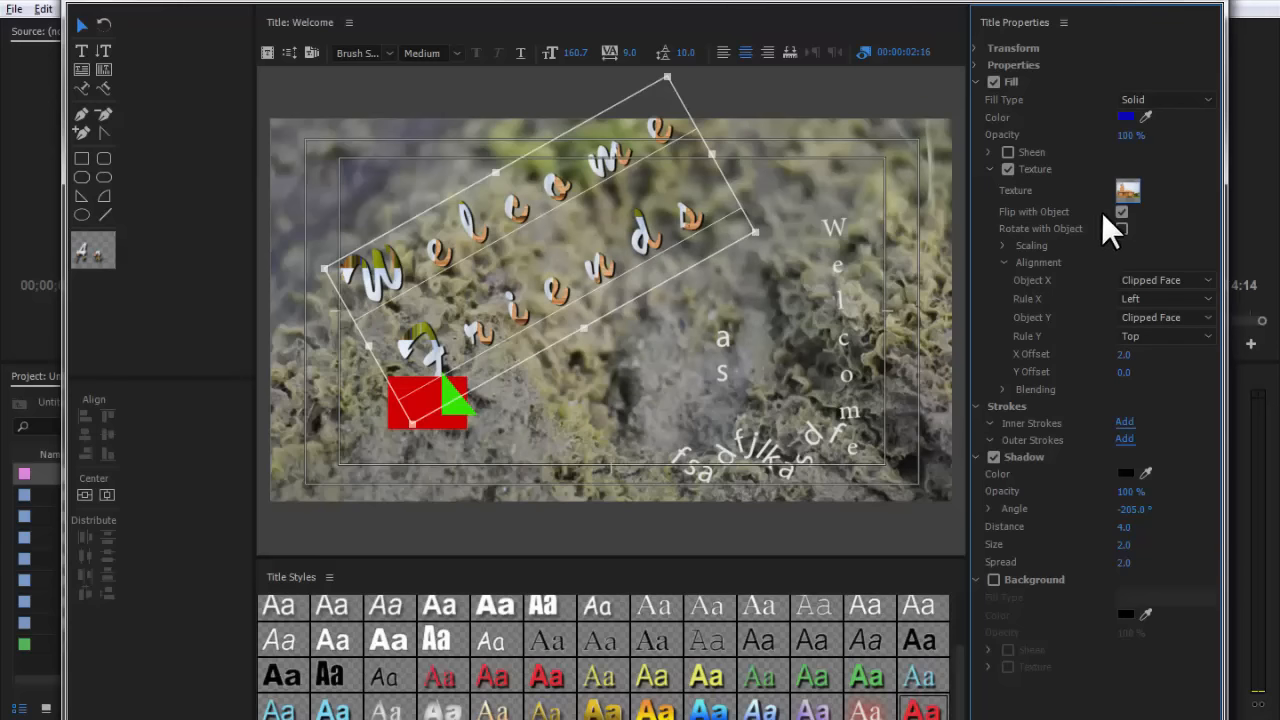
left_click(1020, 262)
Try the Alpha composite rule in the fill texture's blending settings, return it to None, and test the Mix value.
left_click(1003, 281)
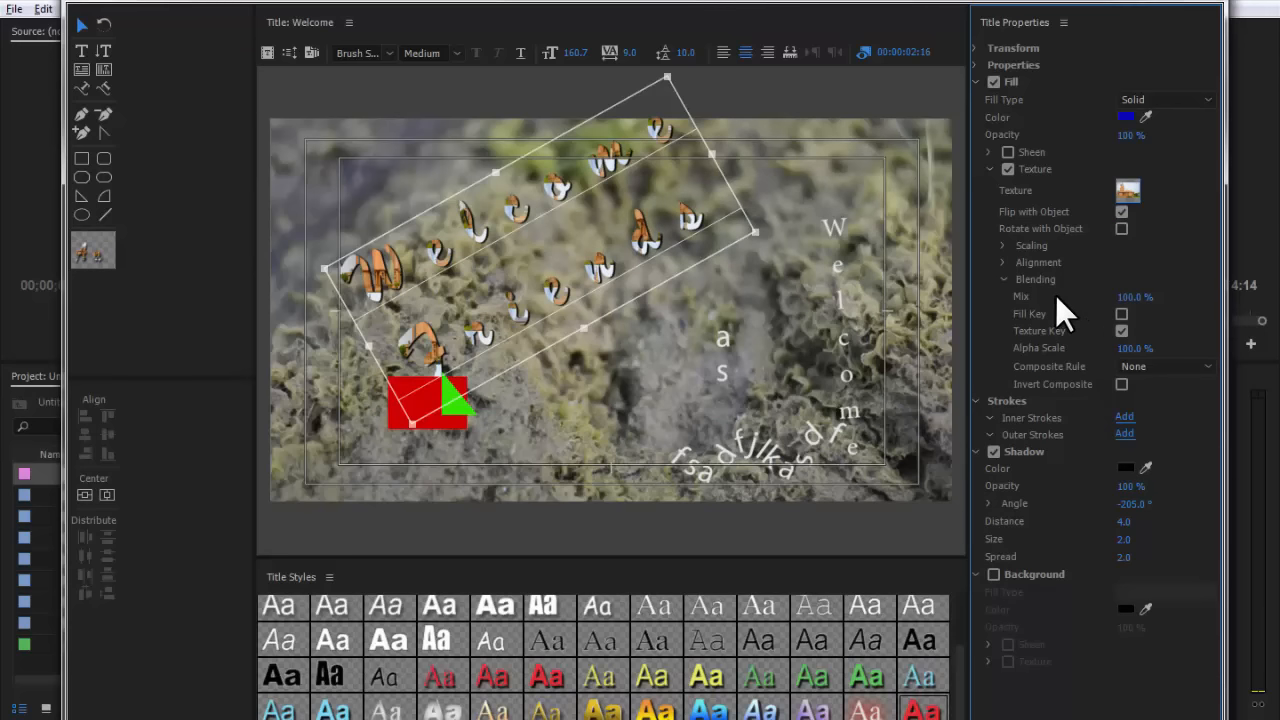
left_click(1149, 365)
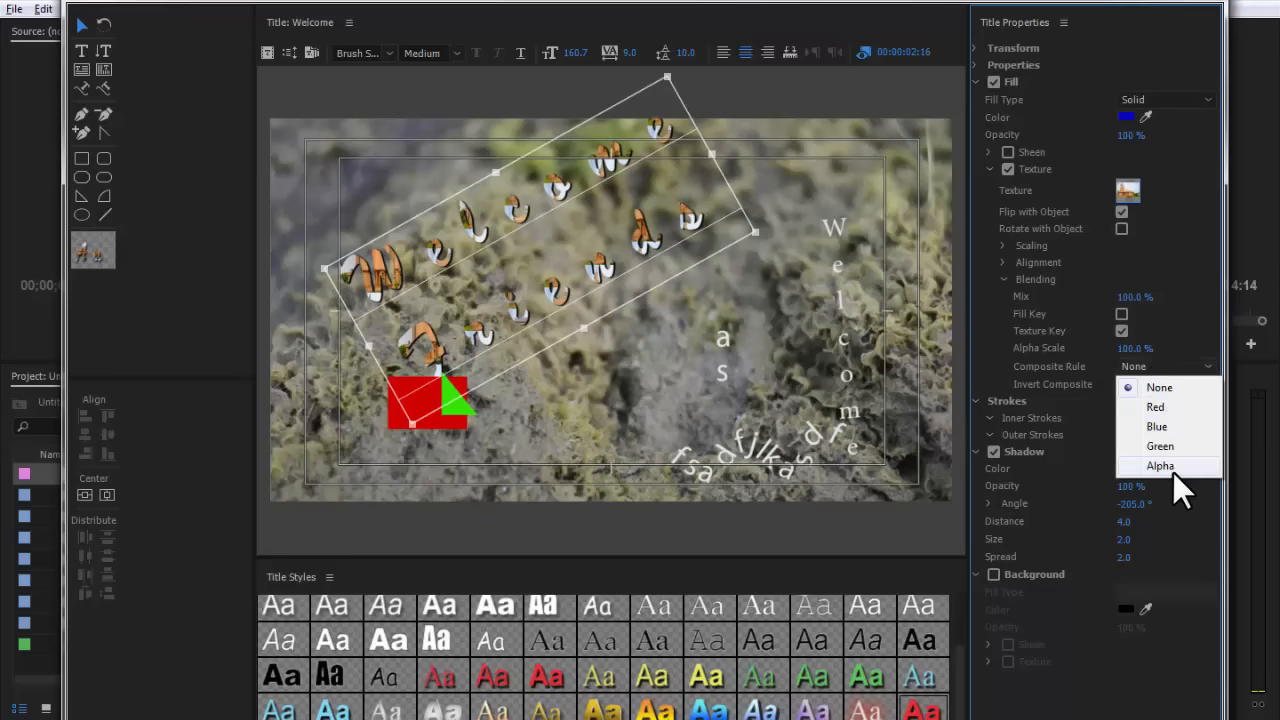
left_click(1168, 466)
left_click(1157, 362)
left_click(1166, 386)
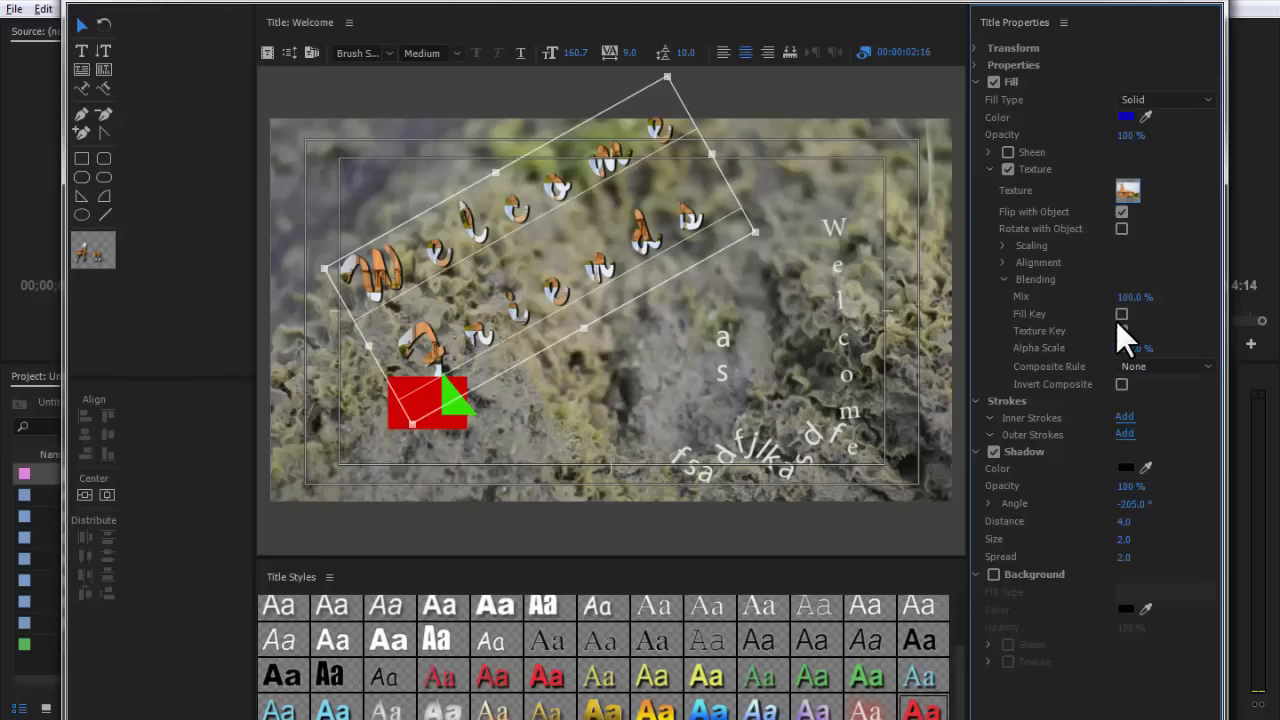
mouse_move(1131, 297)
left_mouse_down()
mouse_move(1056, 297)
mouse_move(1135, 297)
left_mouse_up()
left_click(1003, 280)
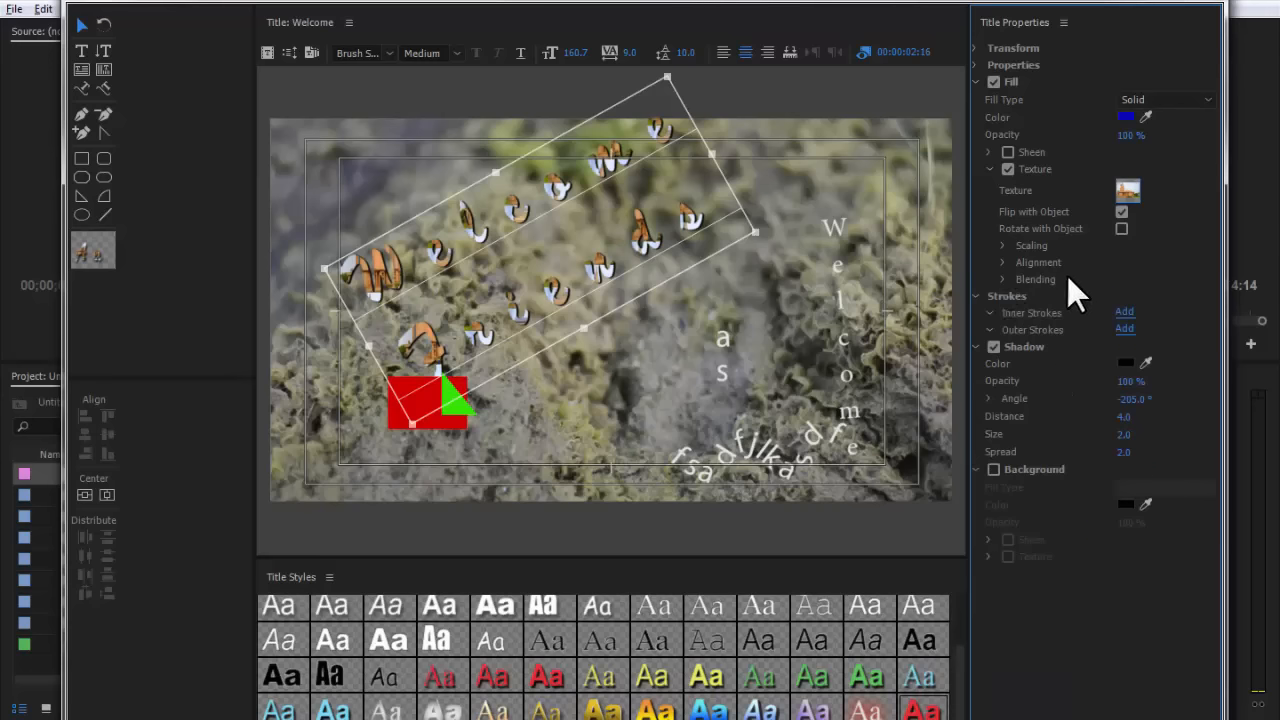
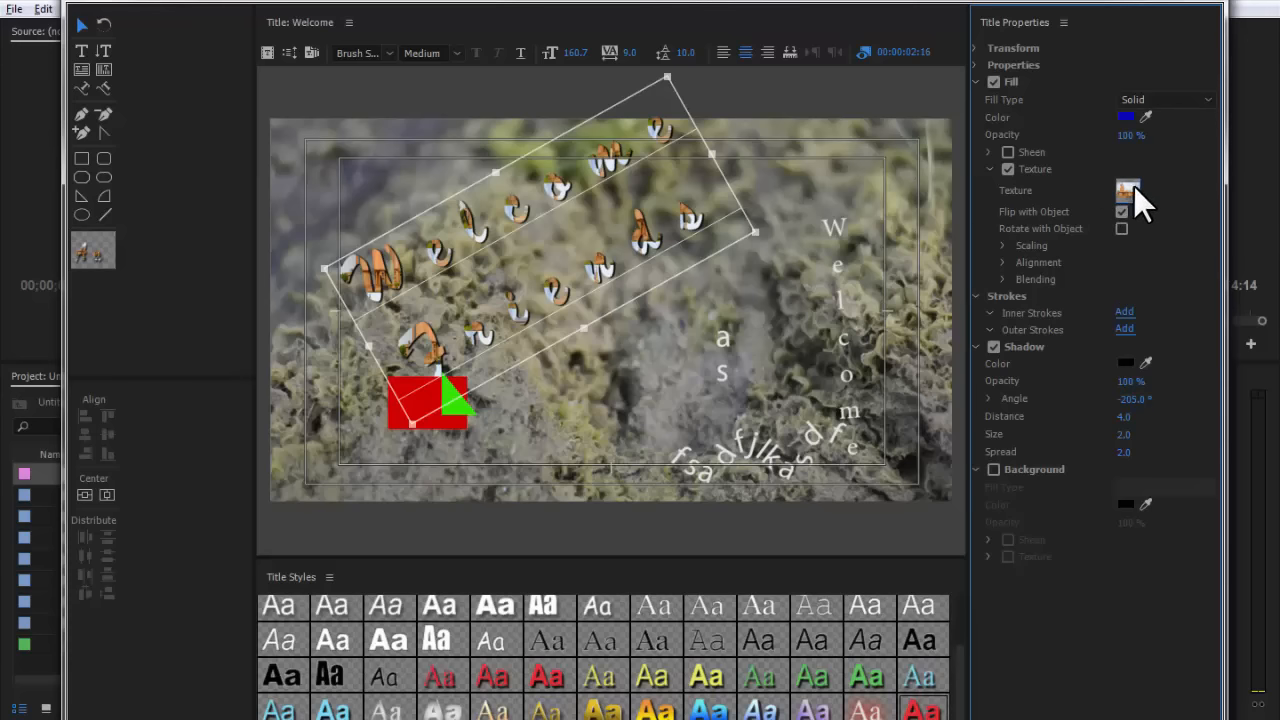
Switch the fill of the Welcome Friends text off and on repeatedly to compare its look, leaving it enabled.
left_click(988, 170)
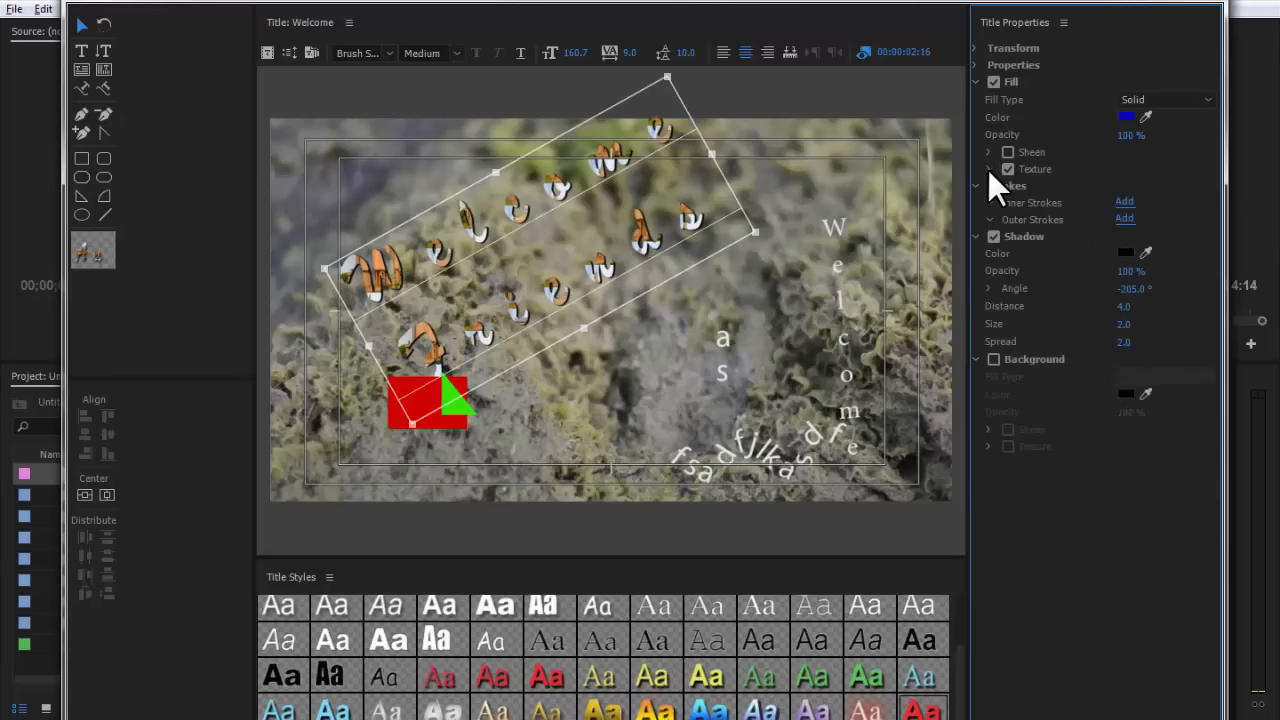
left_click(976, 83)
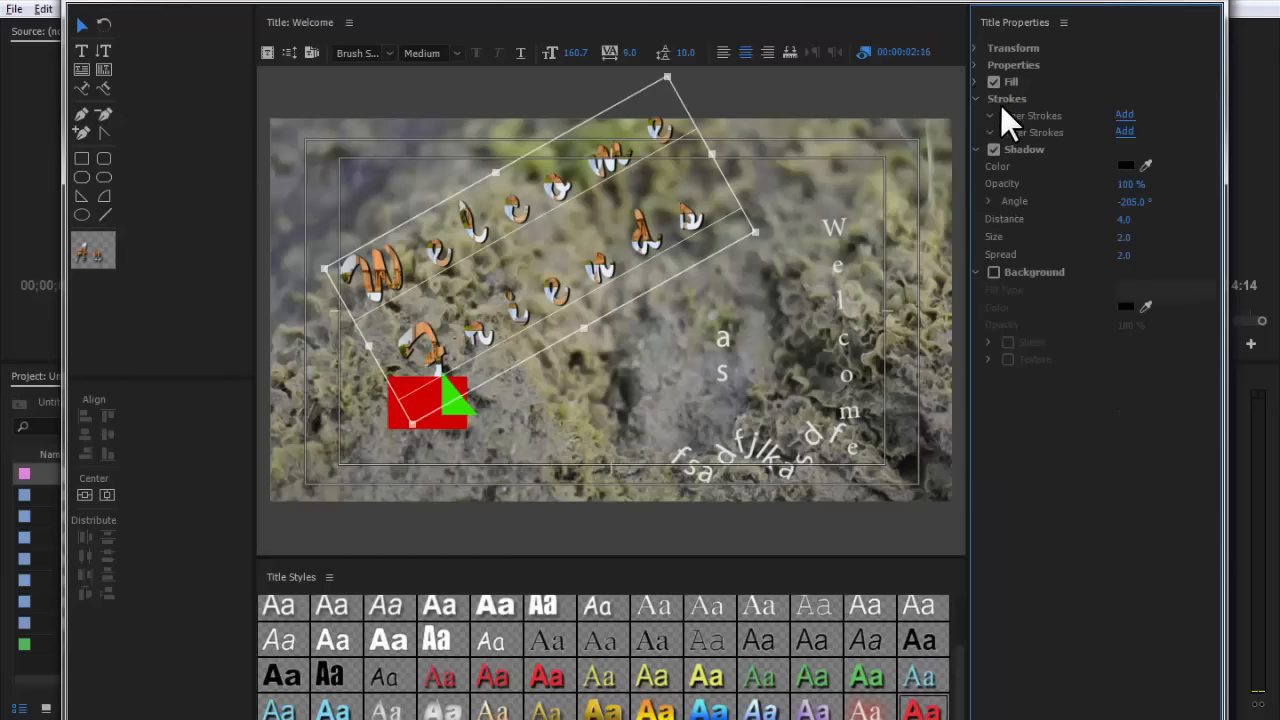
left_click(993, 82)
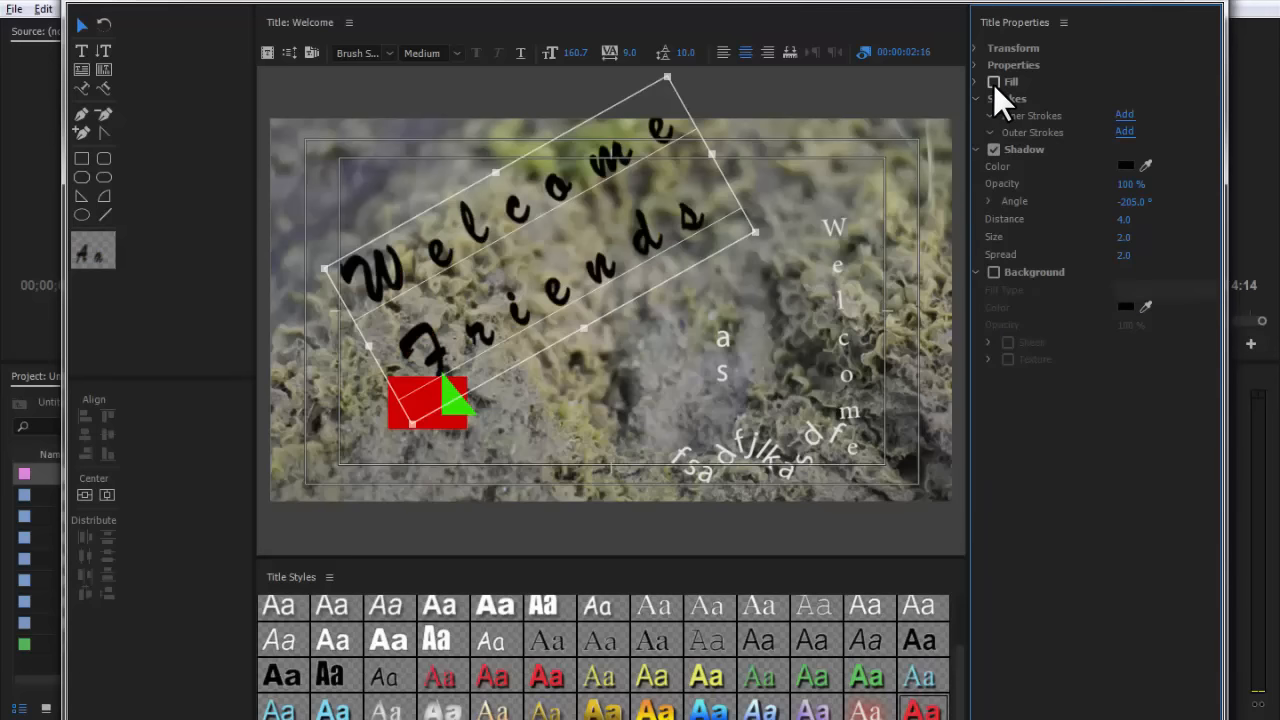
left_click(993, 82)
left_click(993, 82)
left_click(993, 82)
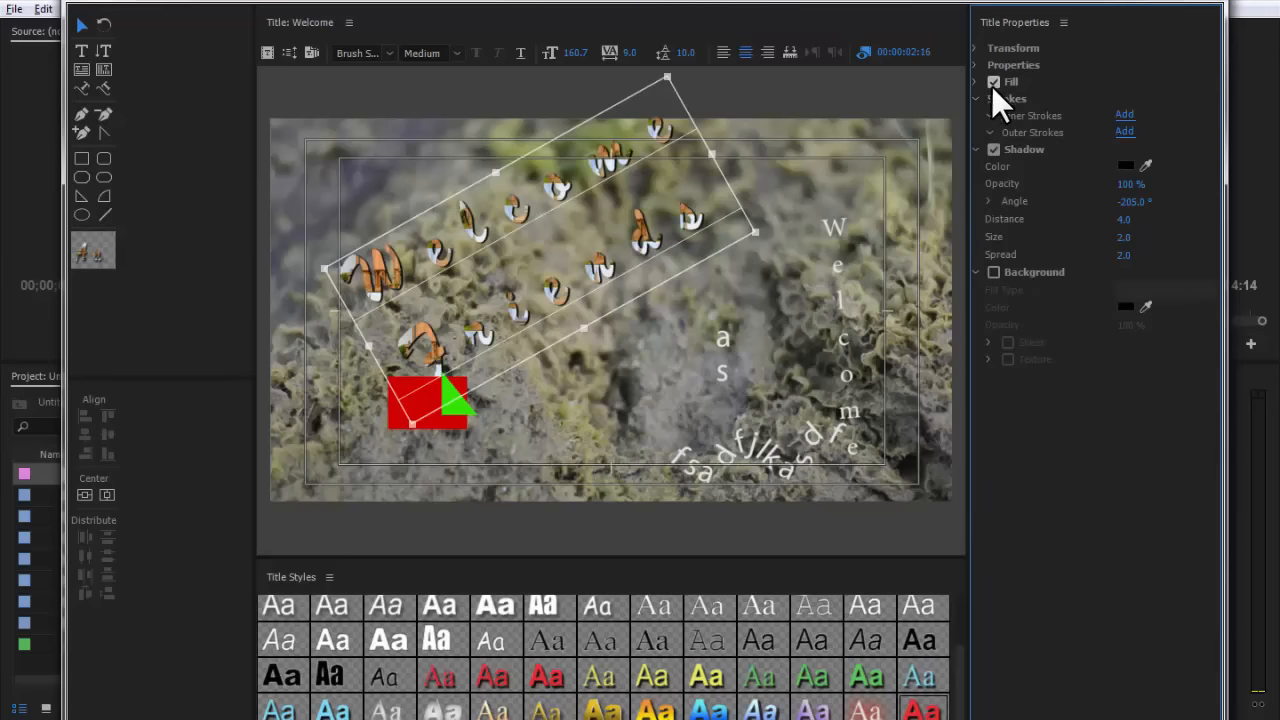
left_click(993, 82)
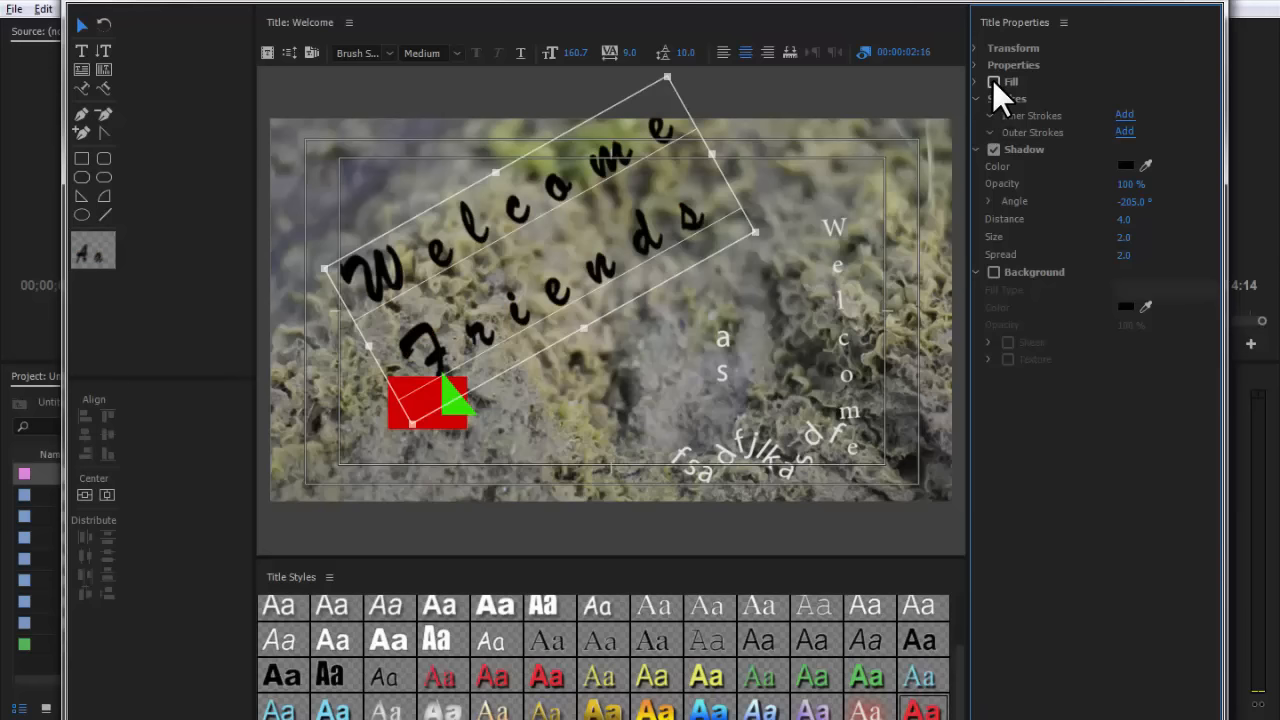
left_click(993, 82)
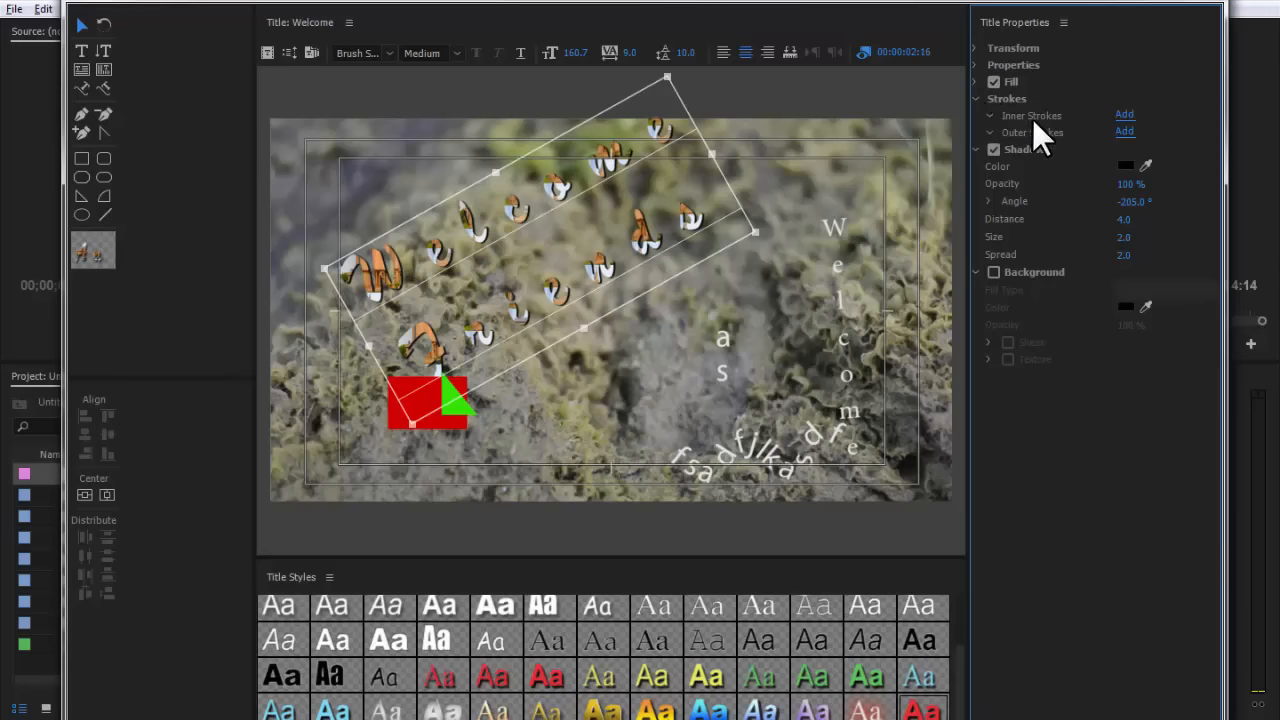
Add an inner stroke to the Welcome Friends text and set its color to white (FFFFFF).
left_click(1124, 115)
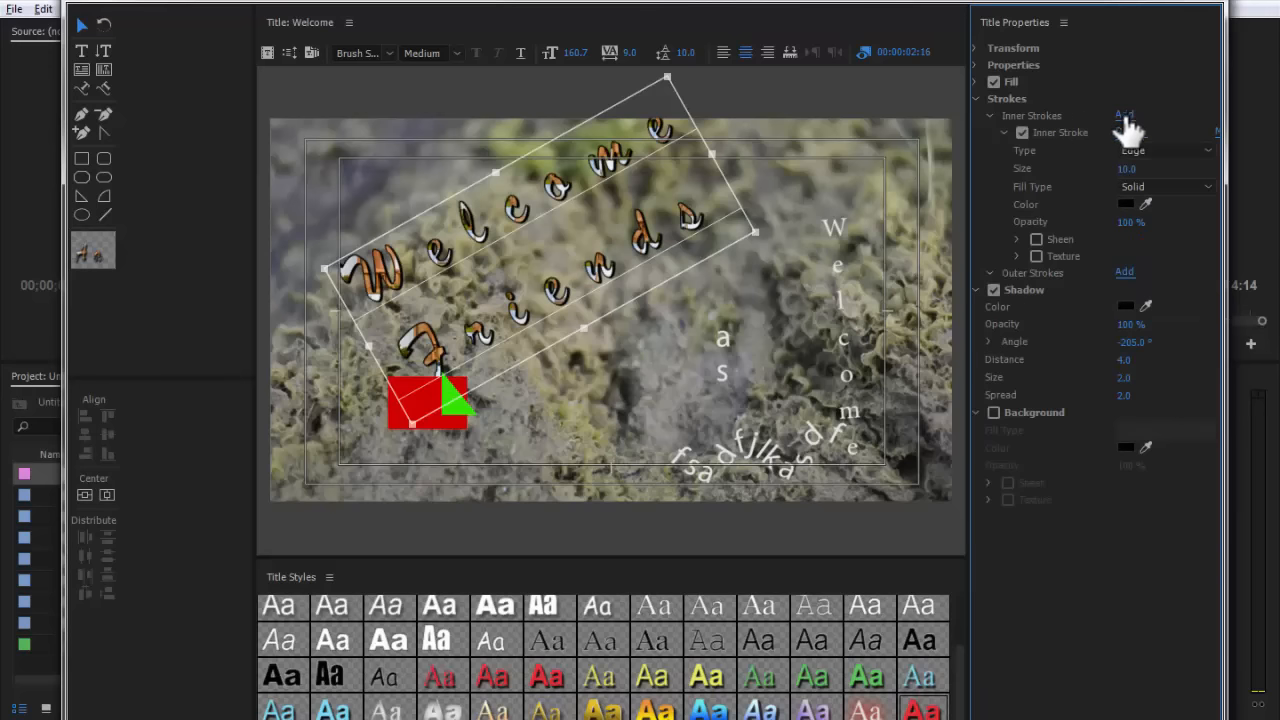
left_click(1125, 202)
left_click_drag(510, 450, 240, 535)
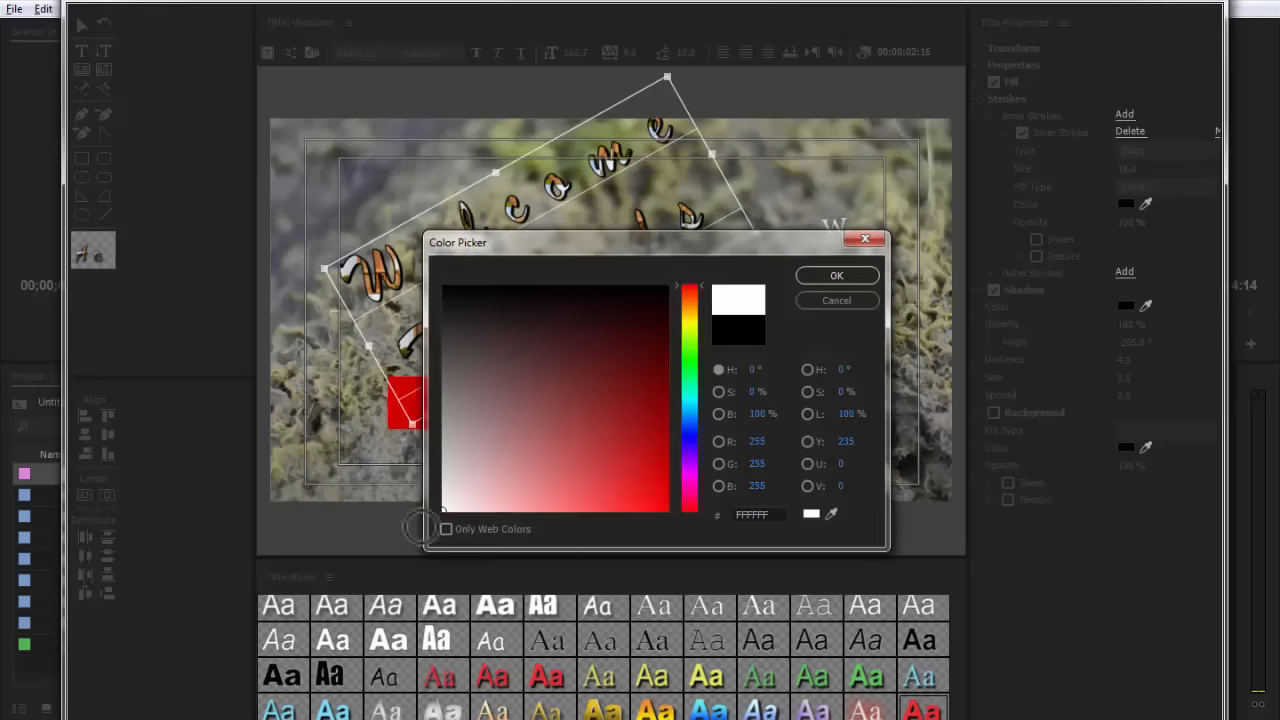
left_click(852, 277)
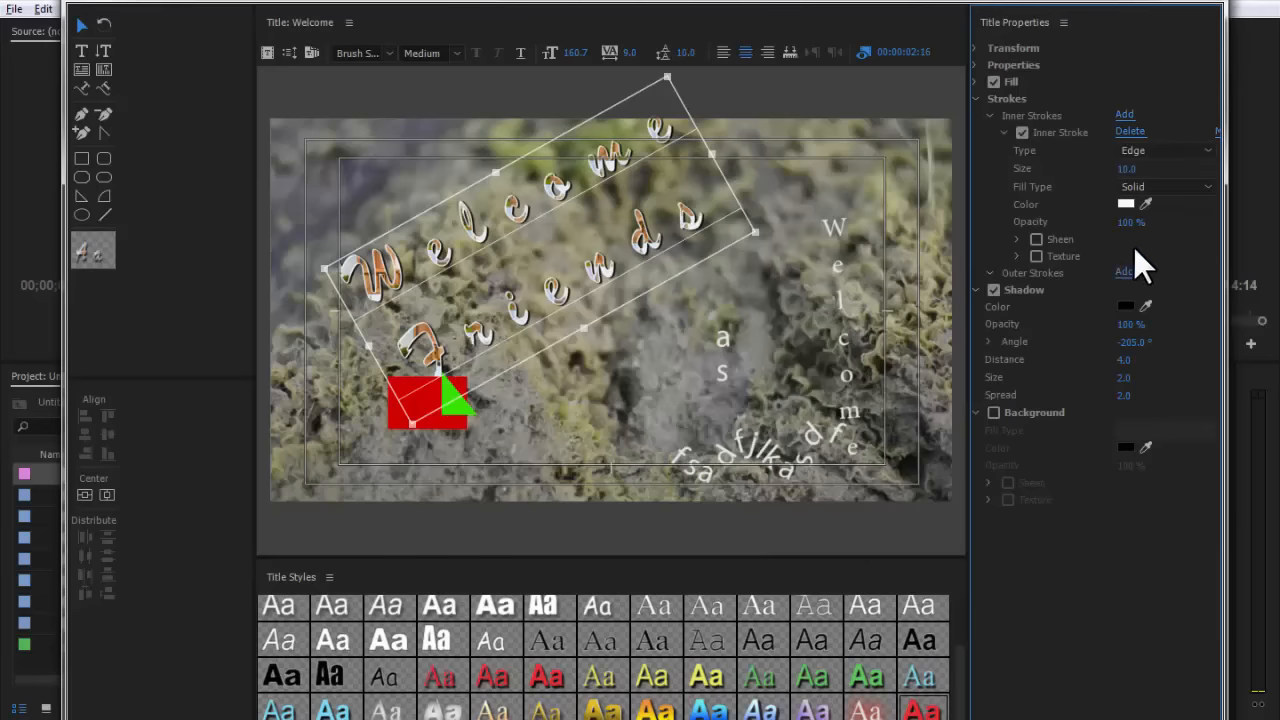
Try the Depth type for the inner stroke, return it to Edge, set its size to 6.0 and review the fill types.
left_click(1155, 148)
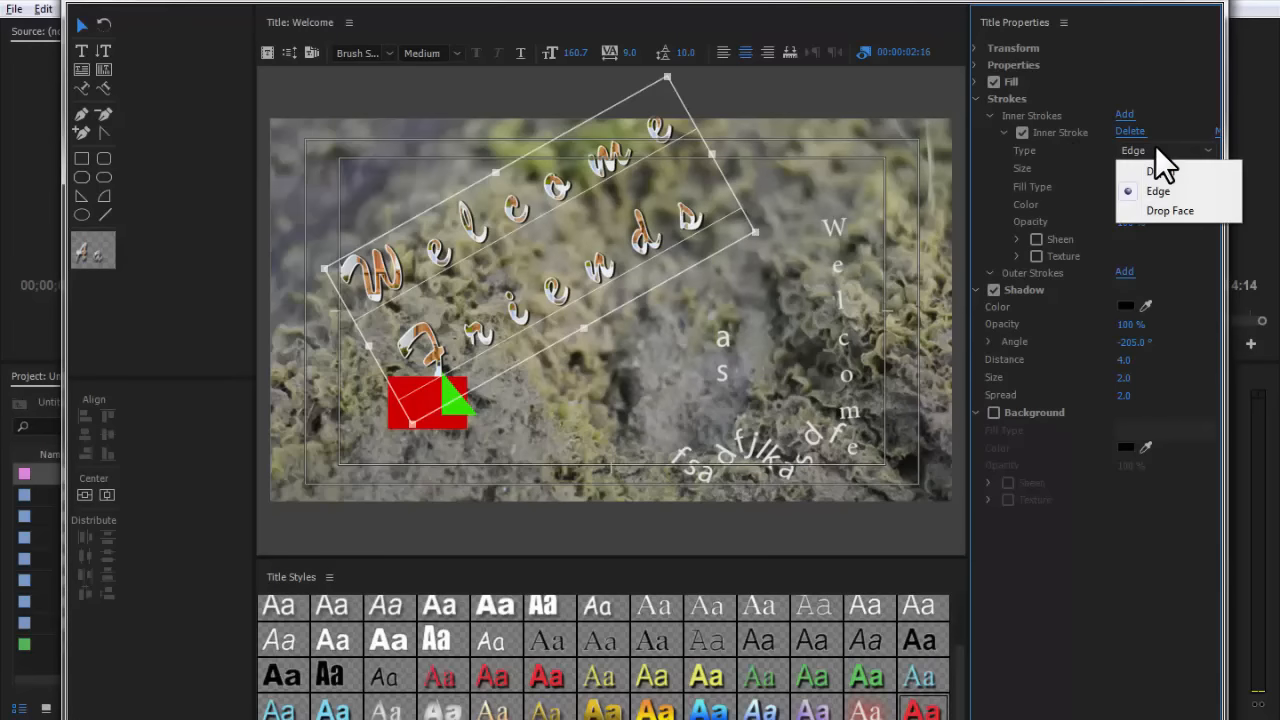
left_click(1155, 148)
left_click(1155, 148)
left_click(1167, 171)
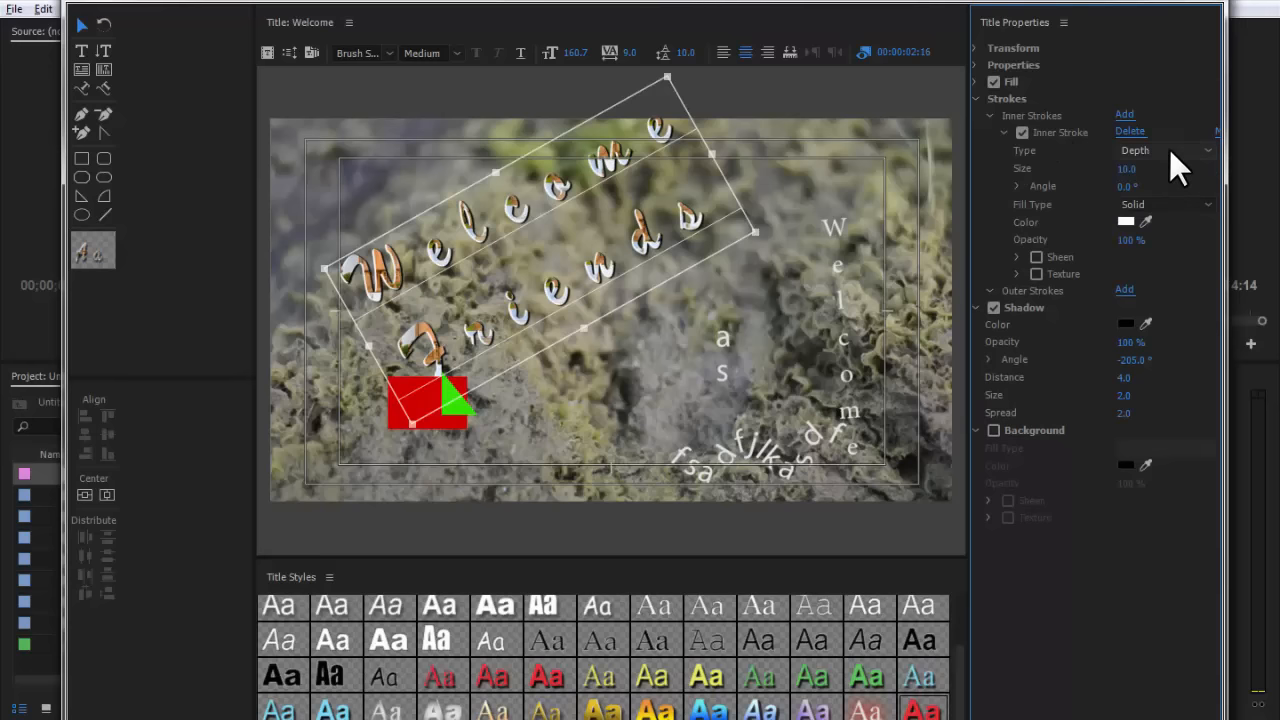
left_click(1169, 150)
left_click(1156, 190)
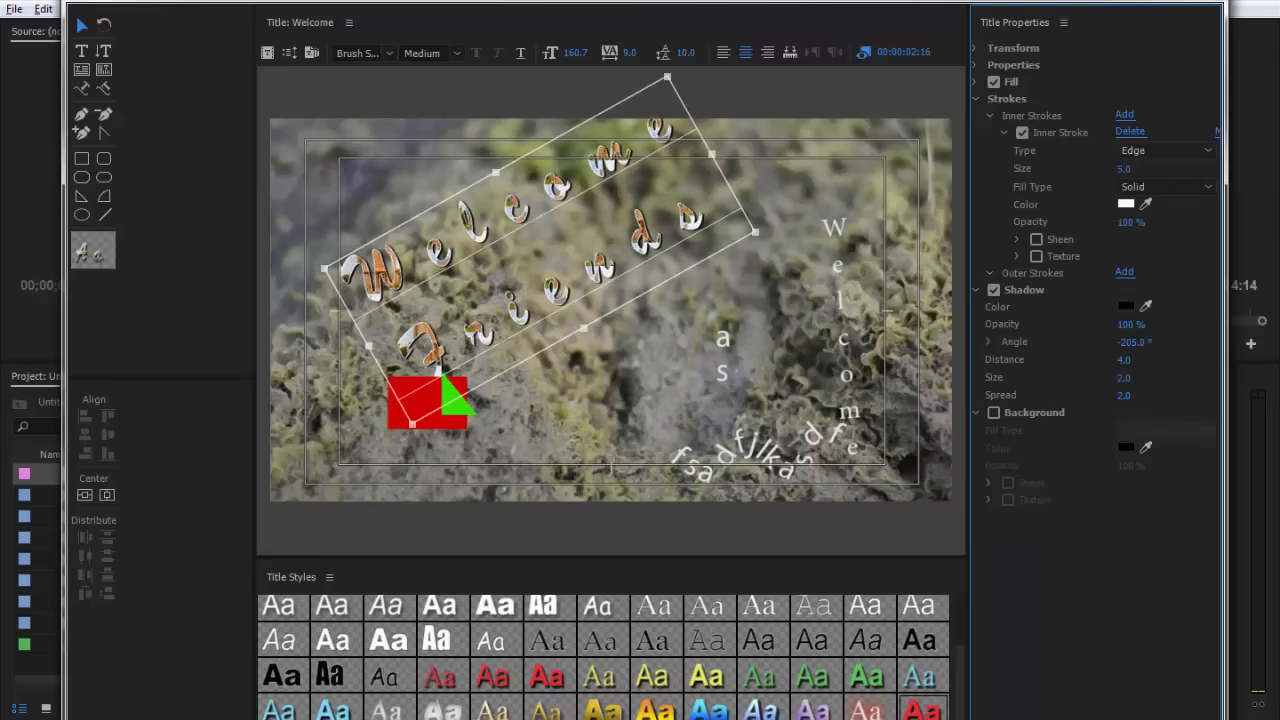
left_click(1138, 186)
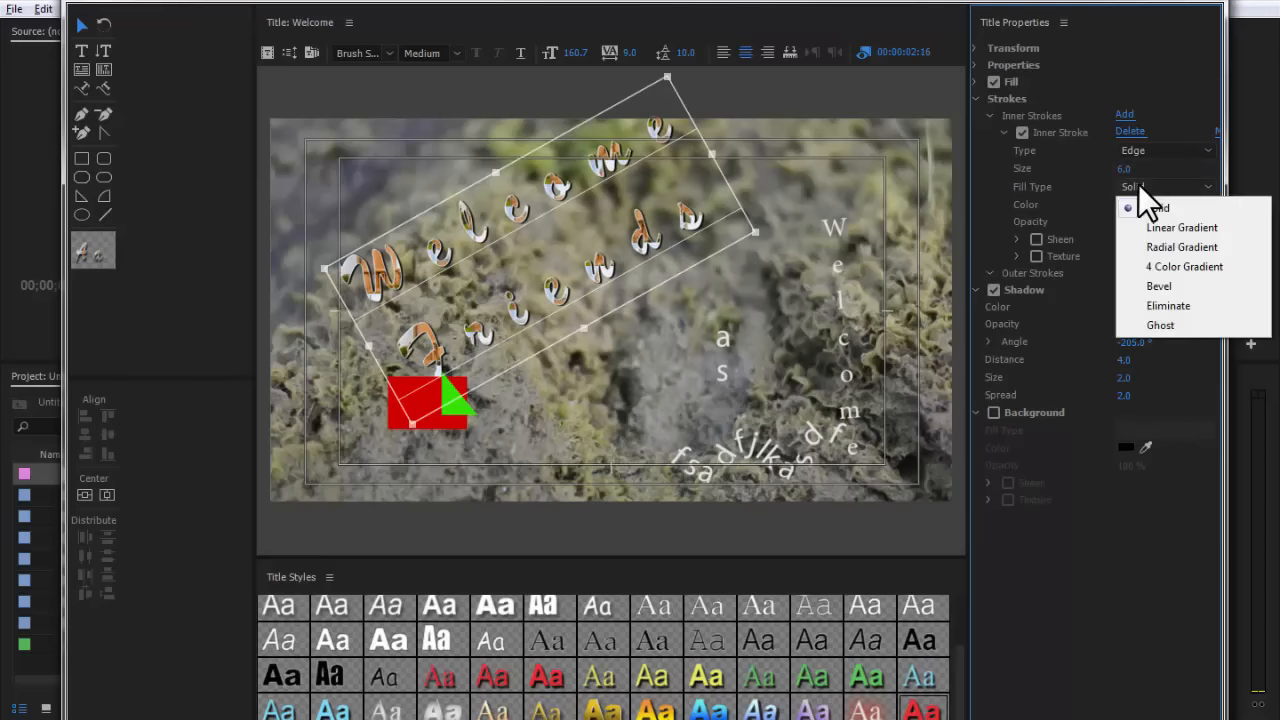
left_click(1152, 182)
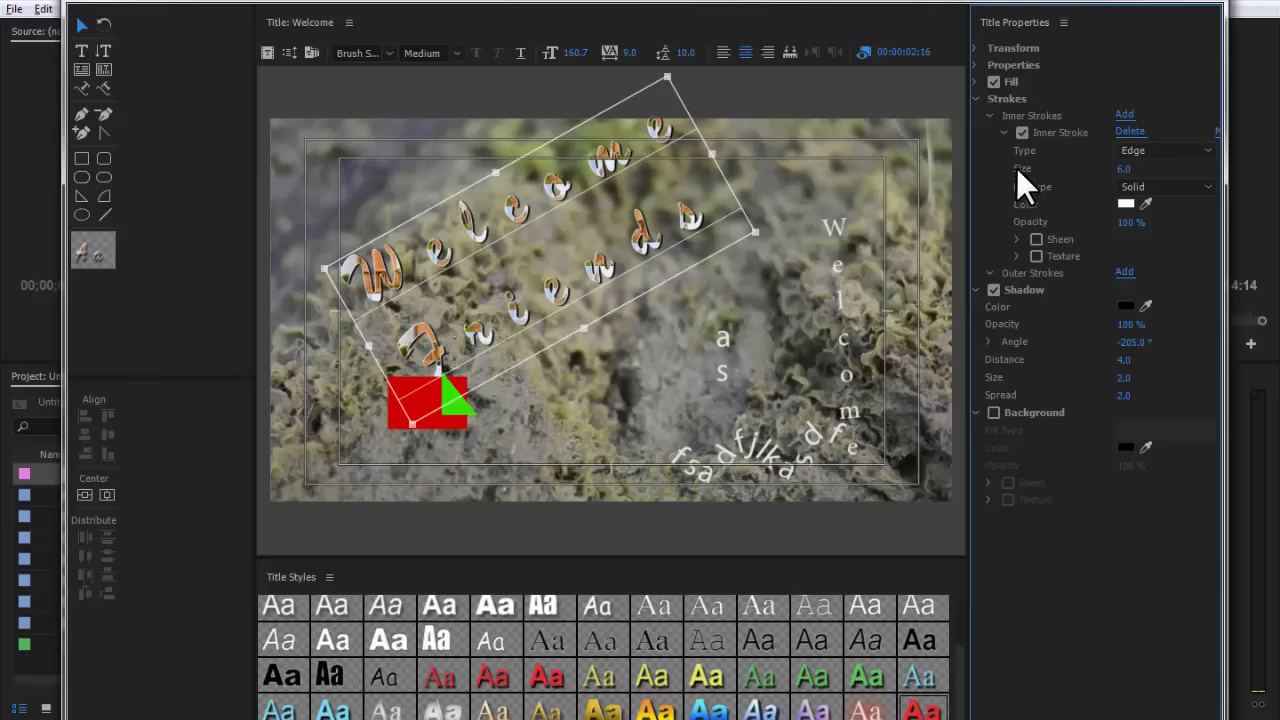
Delete the inner stroke from the Welcome Friends text.
left_click(1002, 131)
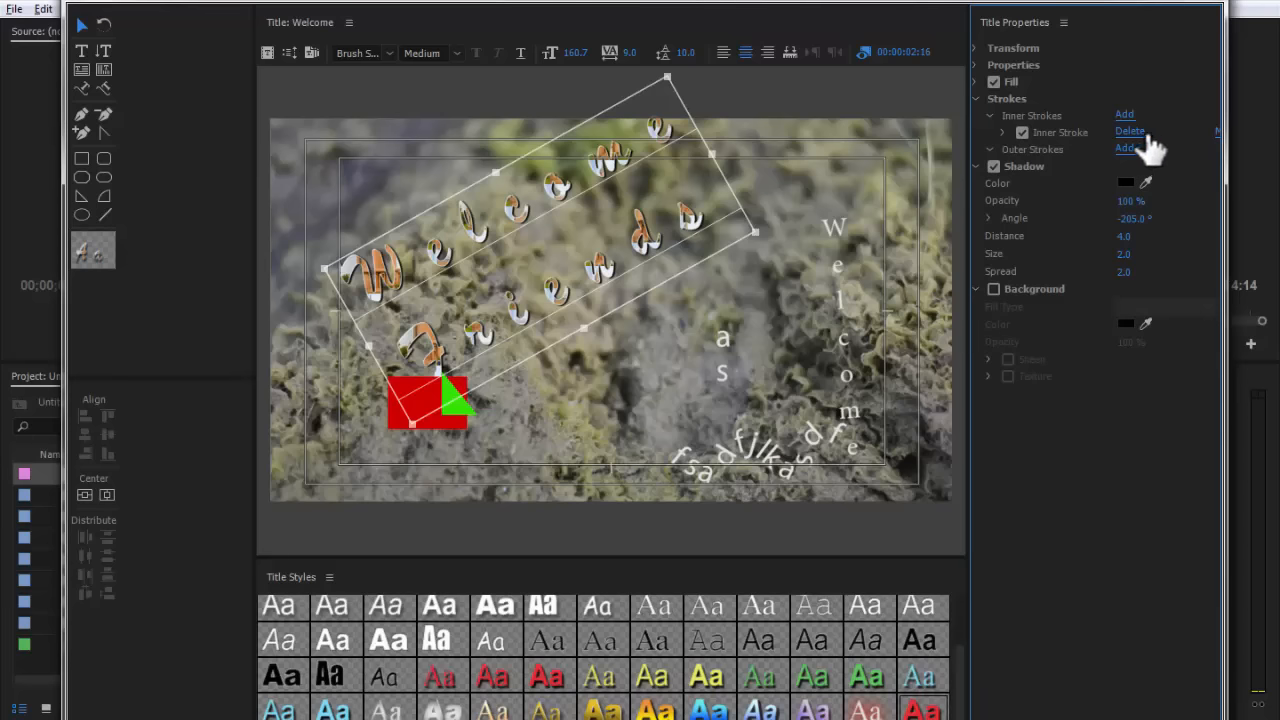
mouse_move(967, 220)
left_mouse_down()
mouse_move(912, 223)
mouse_move(973, 218)
left_mouse_up()
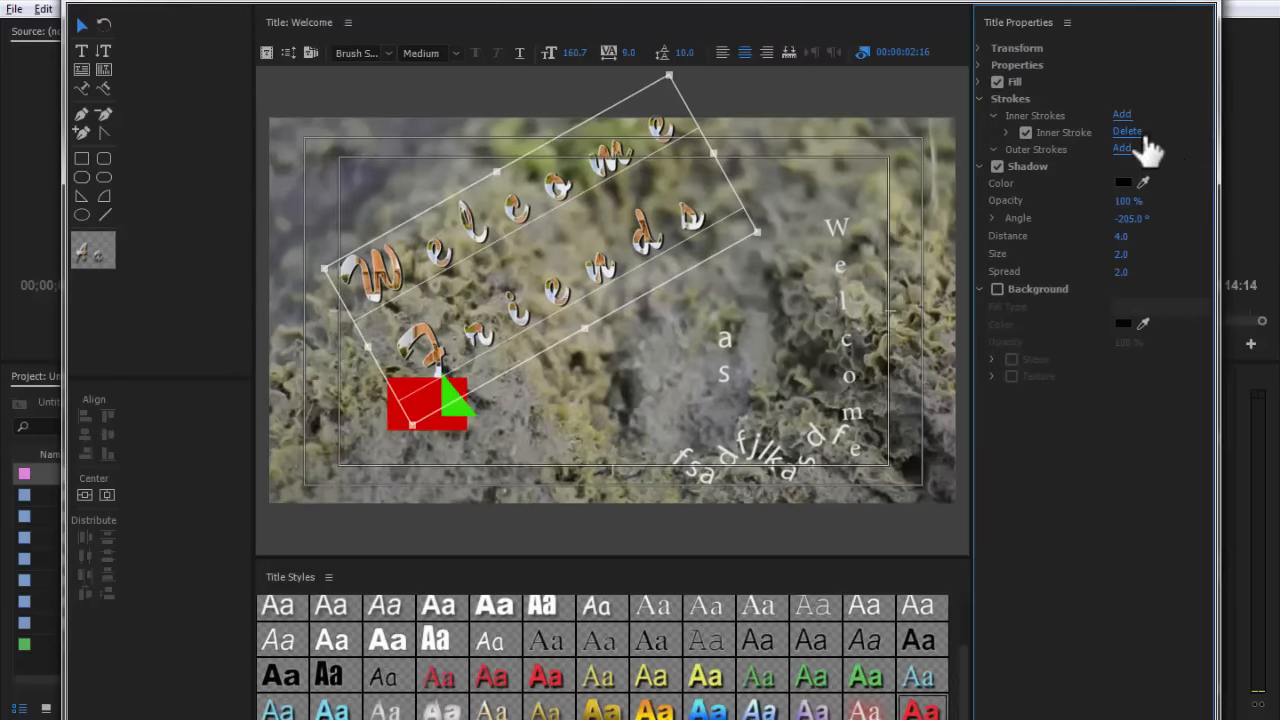
left_click(1122, 134)
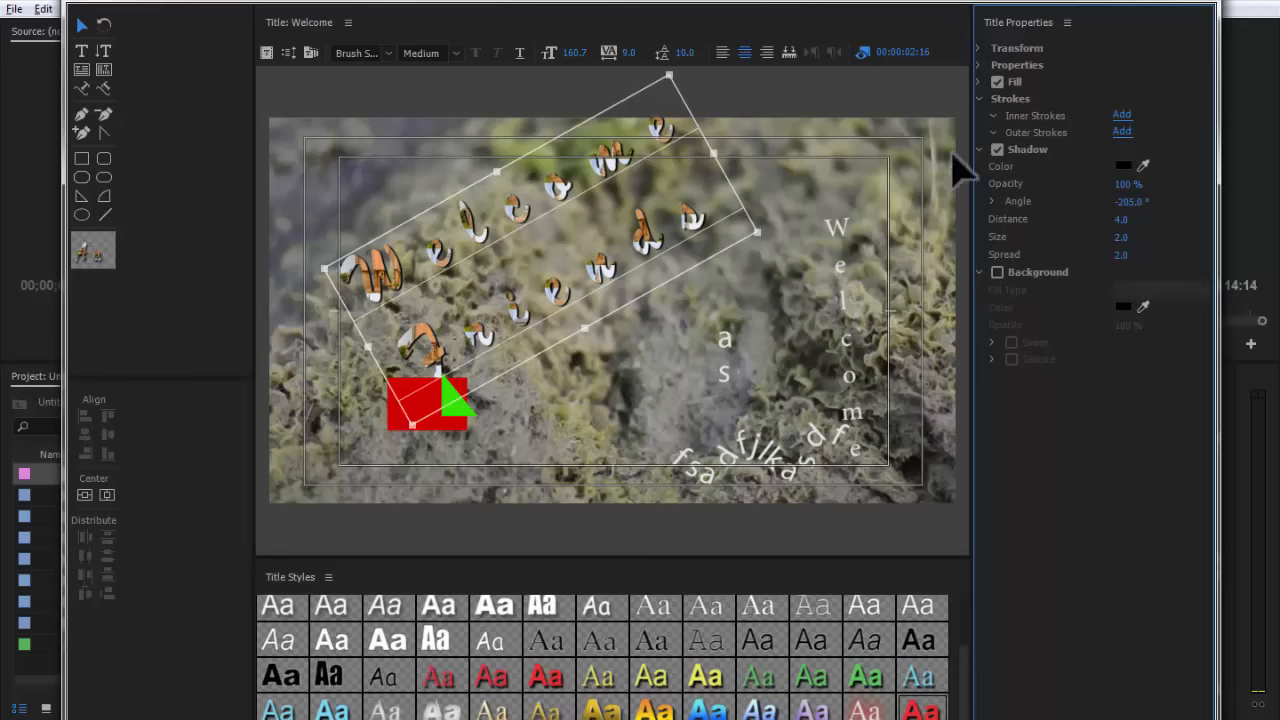
Add an outer stroke to the Welcome Friends text and set its color to white (FFFFFF).
left_click(1122, 131)
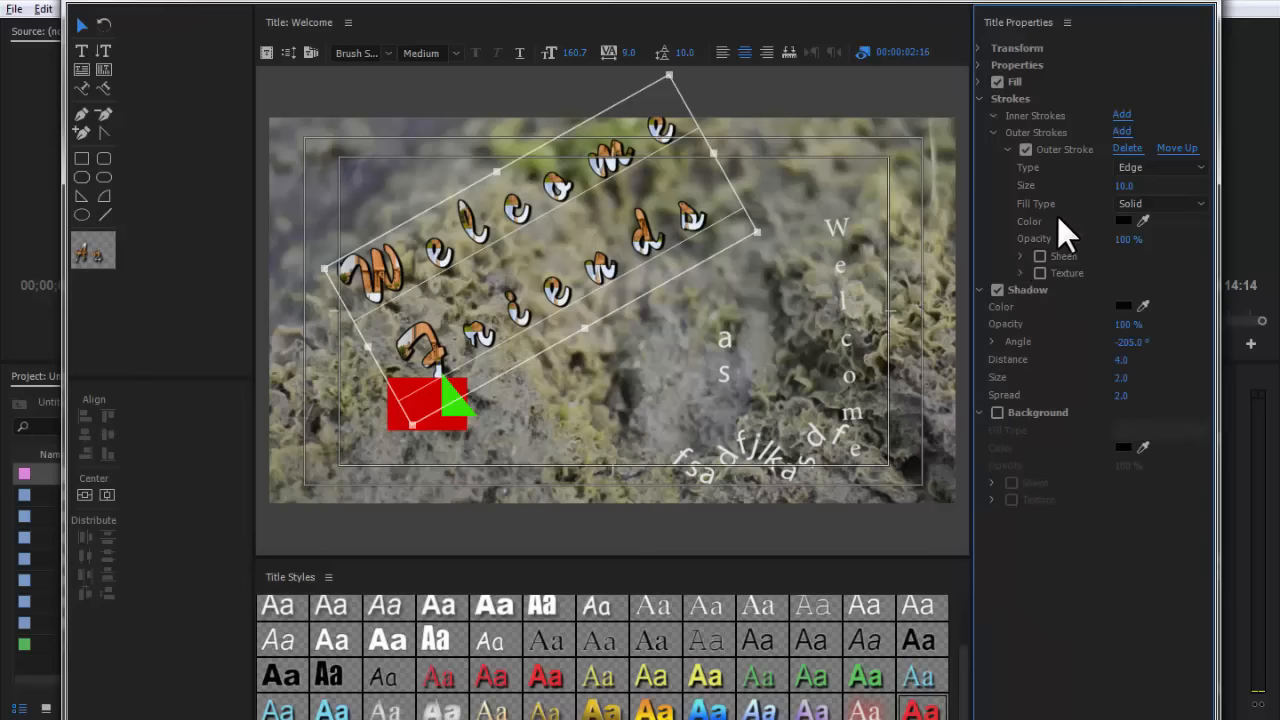
left_click(1125, 220)
left_click_drag(582, 372, 377, 539)
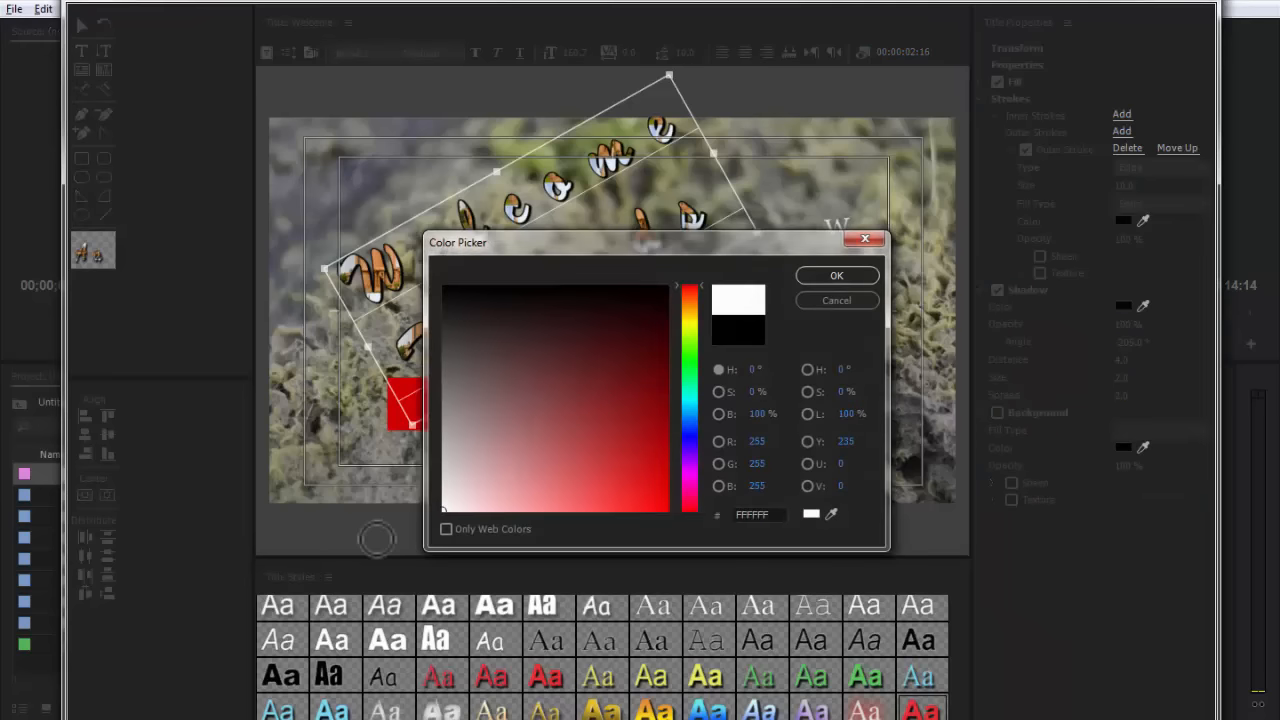
left_click(857, 281)
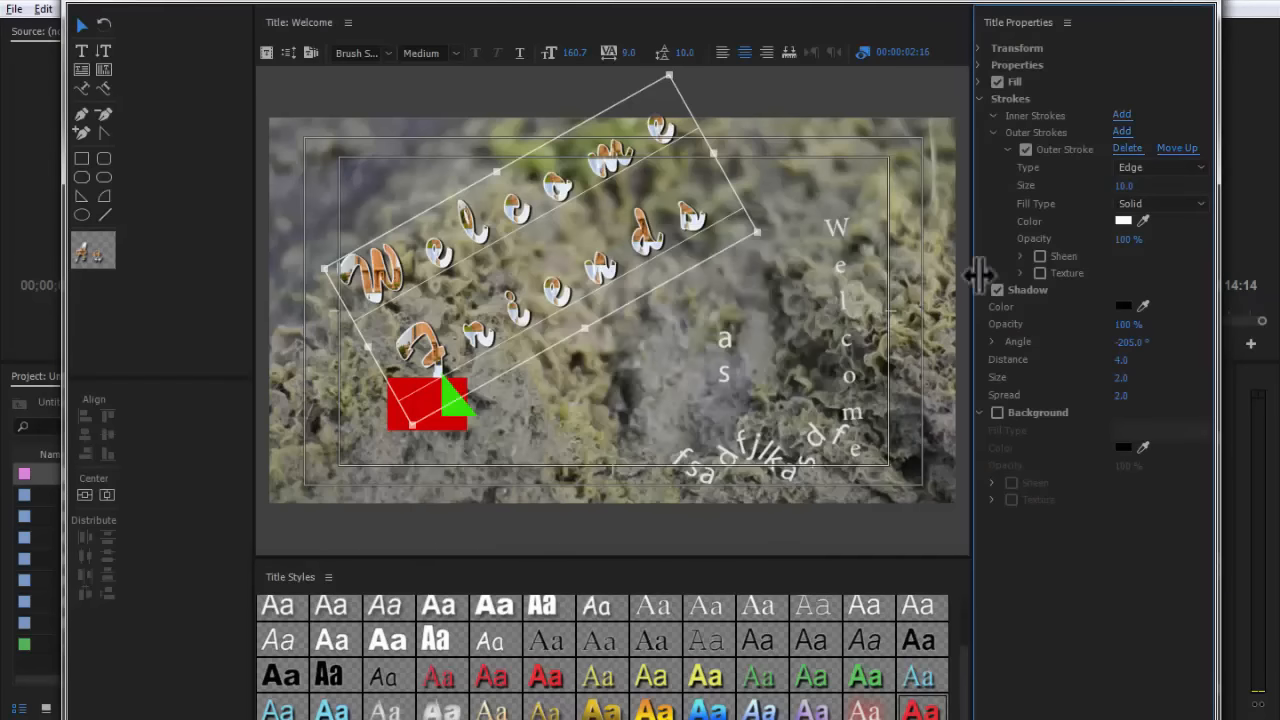
left_click(993, 133)
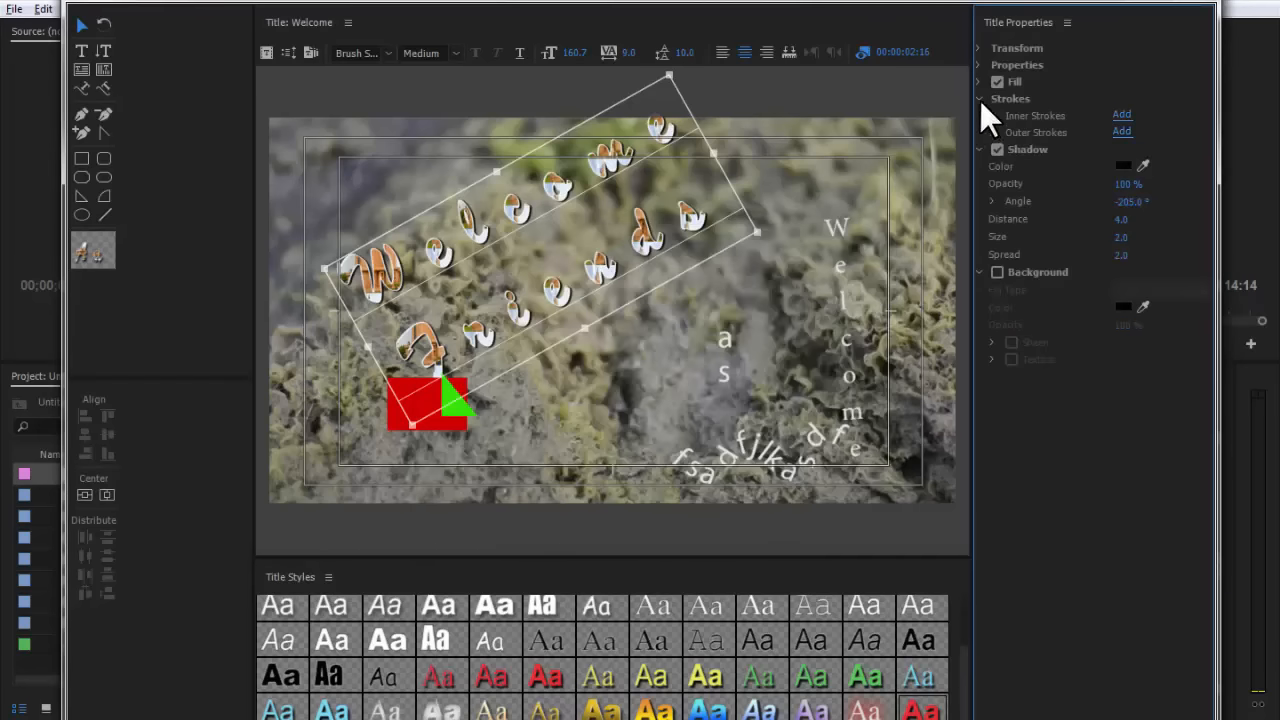
left_click(980, 100)
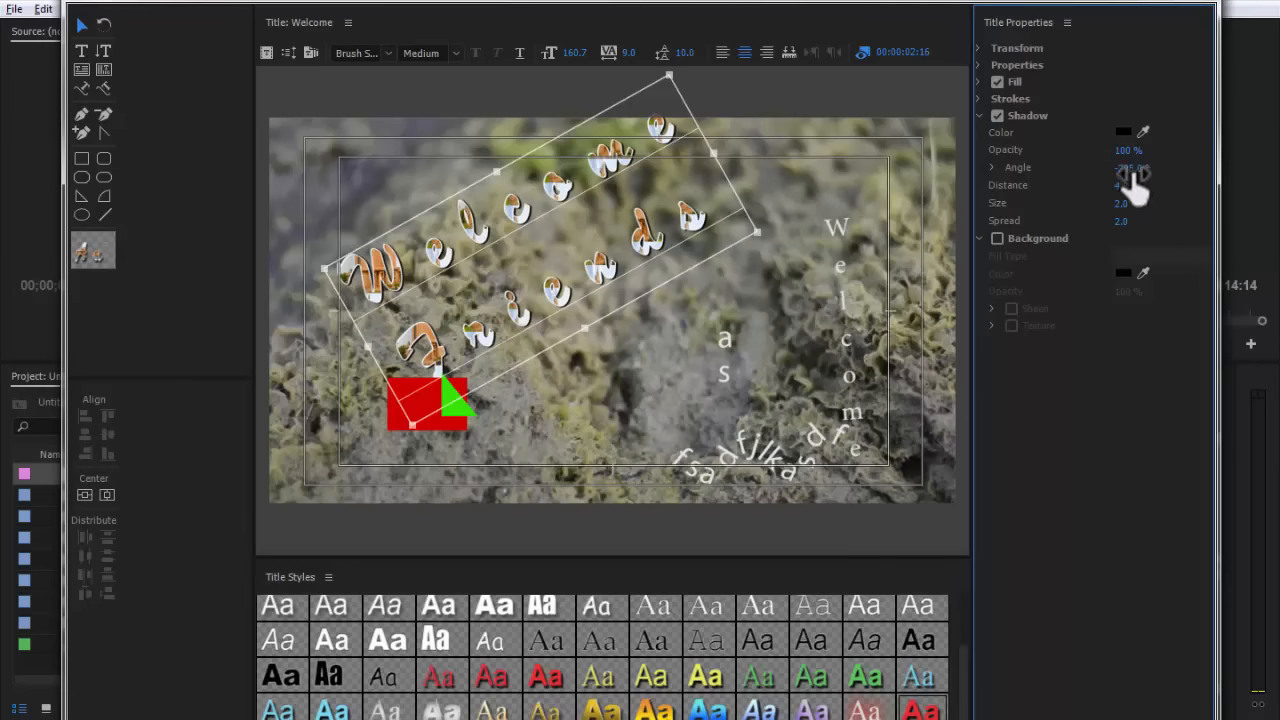
Set the text shadow's distance to 23.0, size to 36.0, spread to 39.0 and angle to -202°.
left_click_drag(1123, 184, 1133, 220)
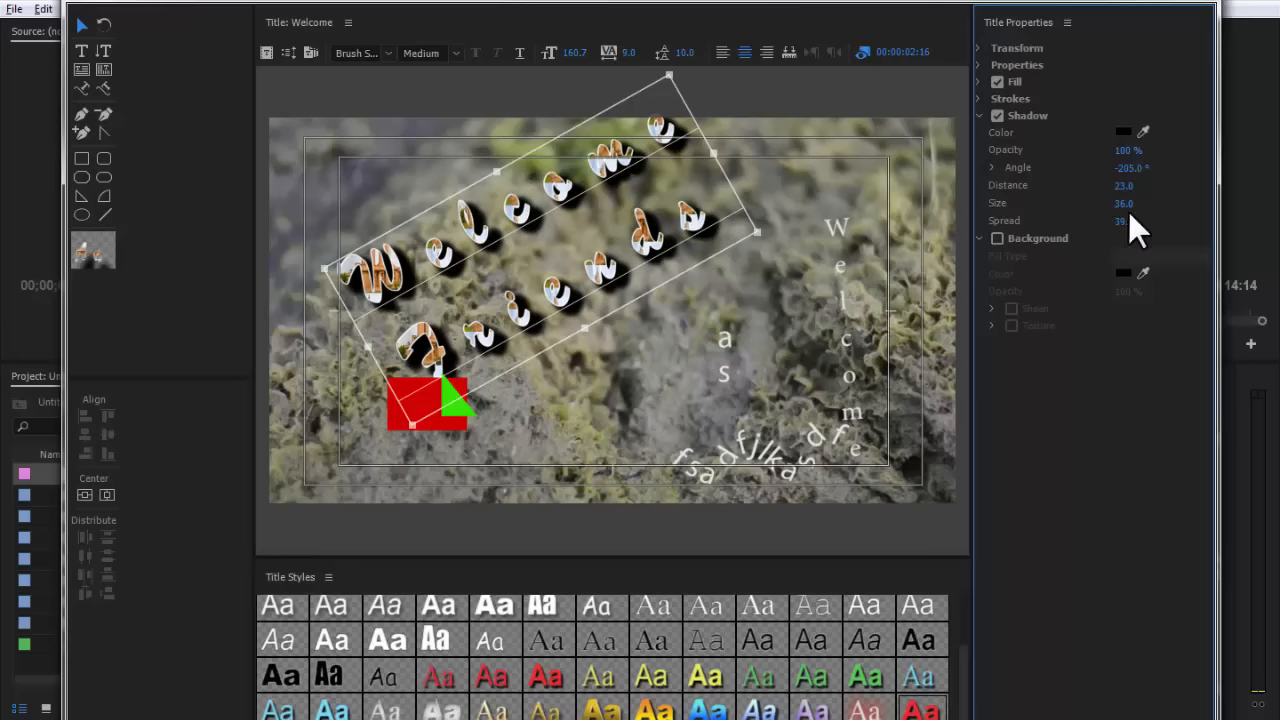
left_click_drag(1135, 167, 1114, 167)
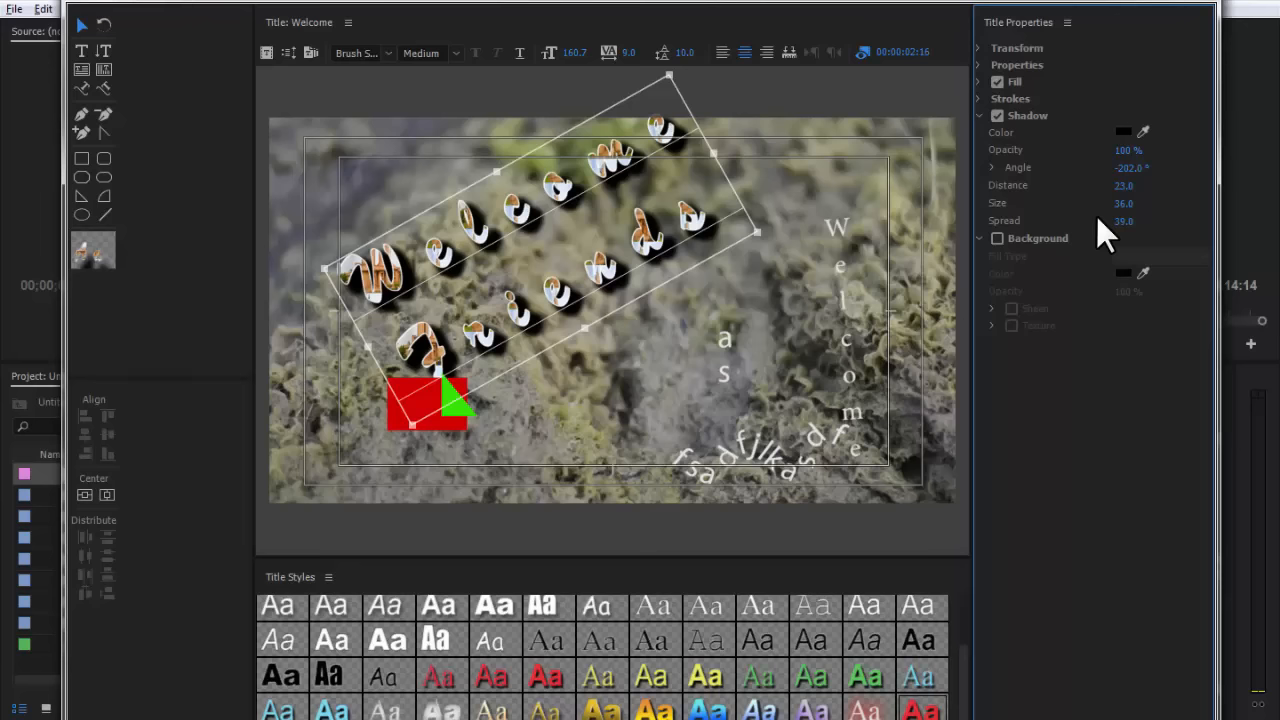
left_click(979, 115)
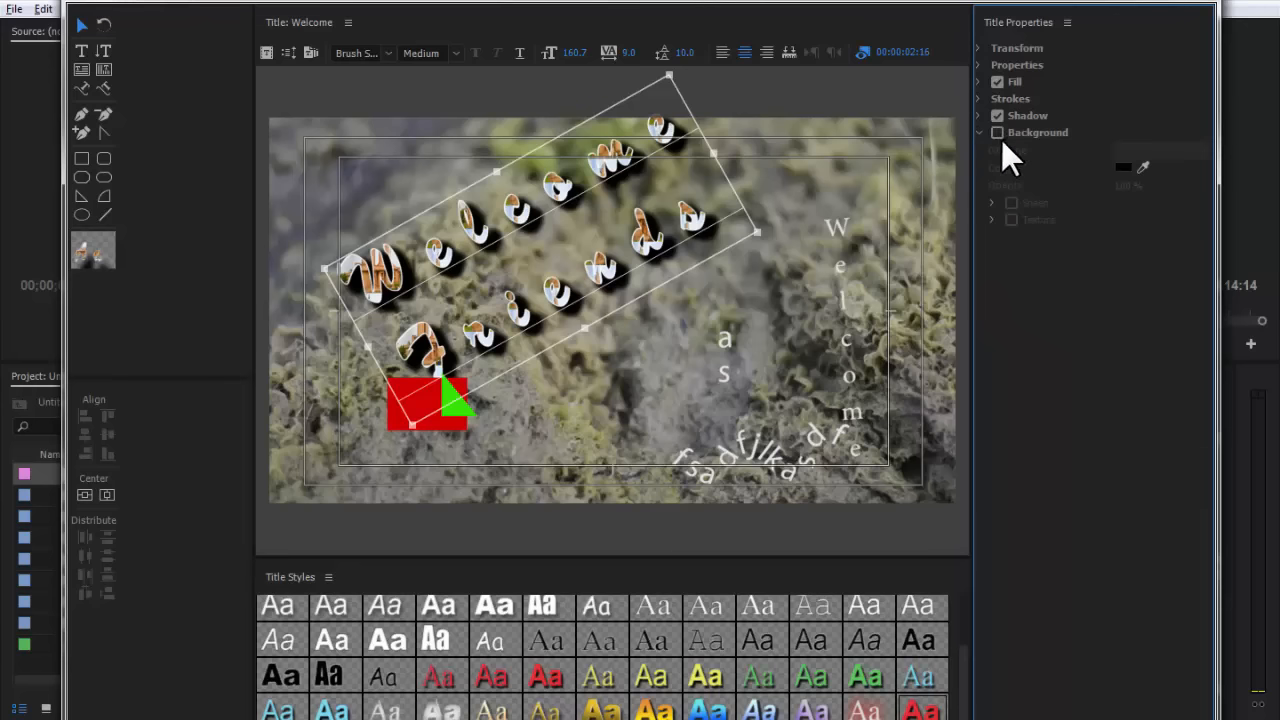
Test the title's background on and off, leaving the solid black background enabled.
left_click(998, 133)
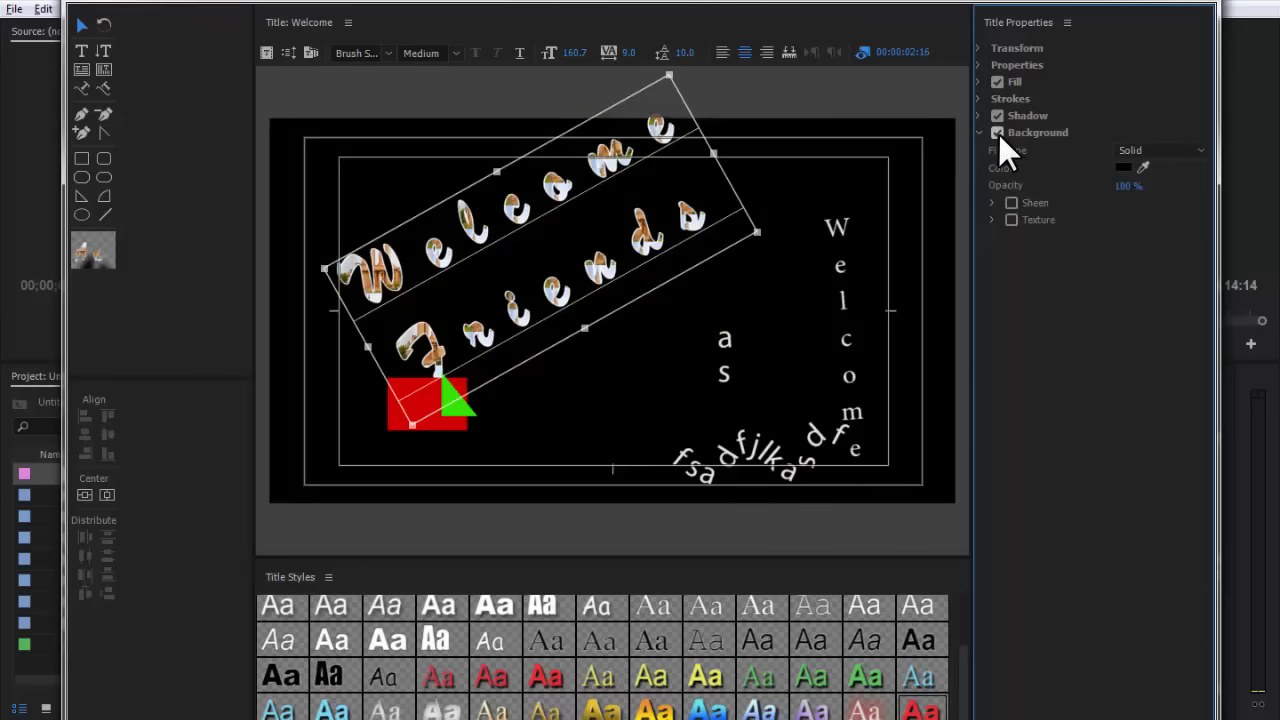
left_click(998, 133)
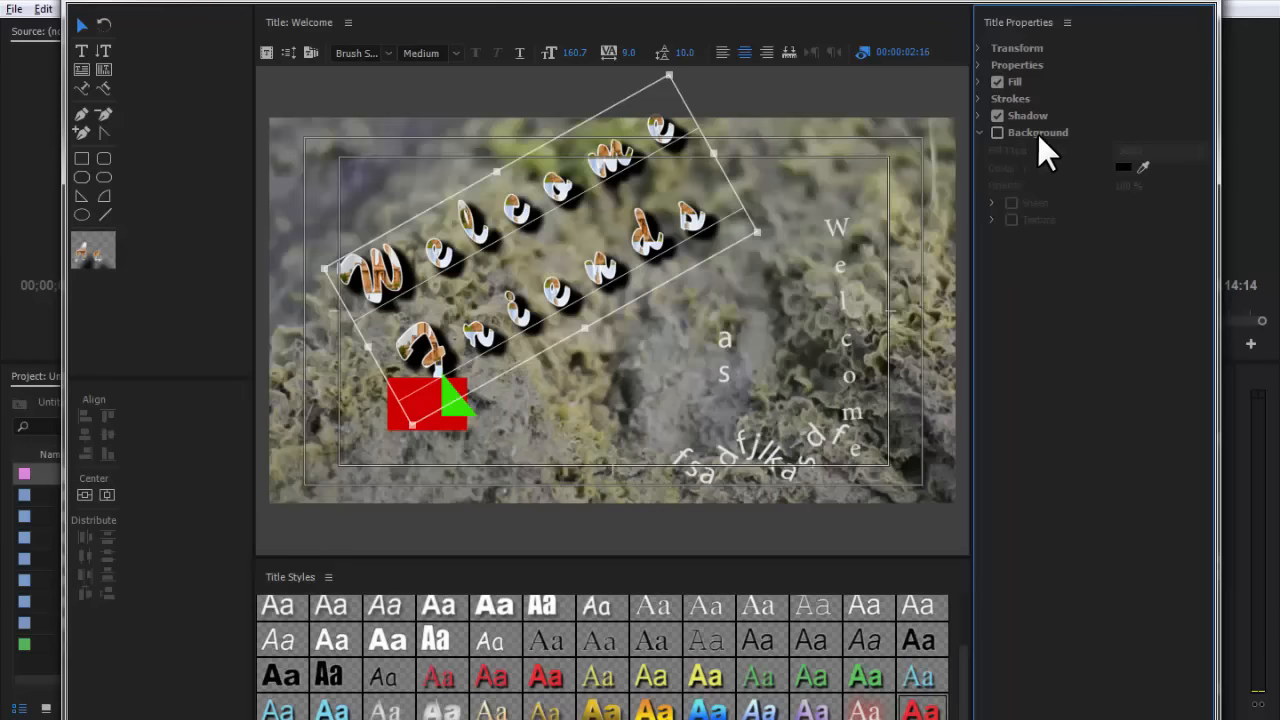
left_click(997, 133)
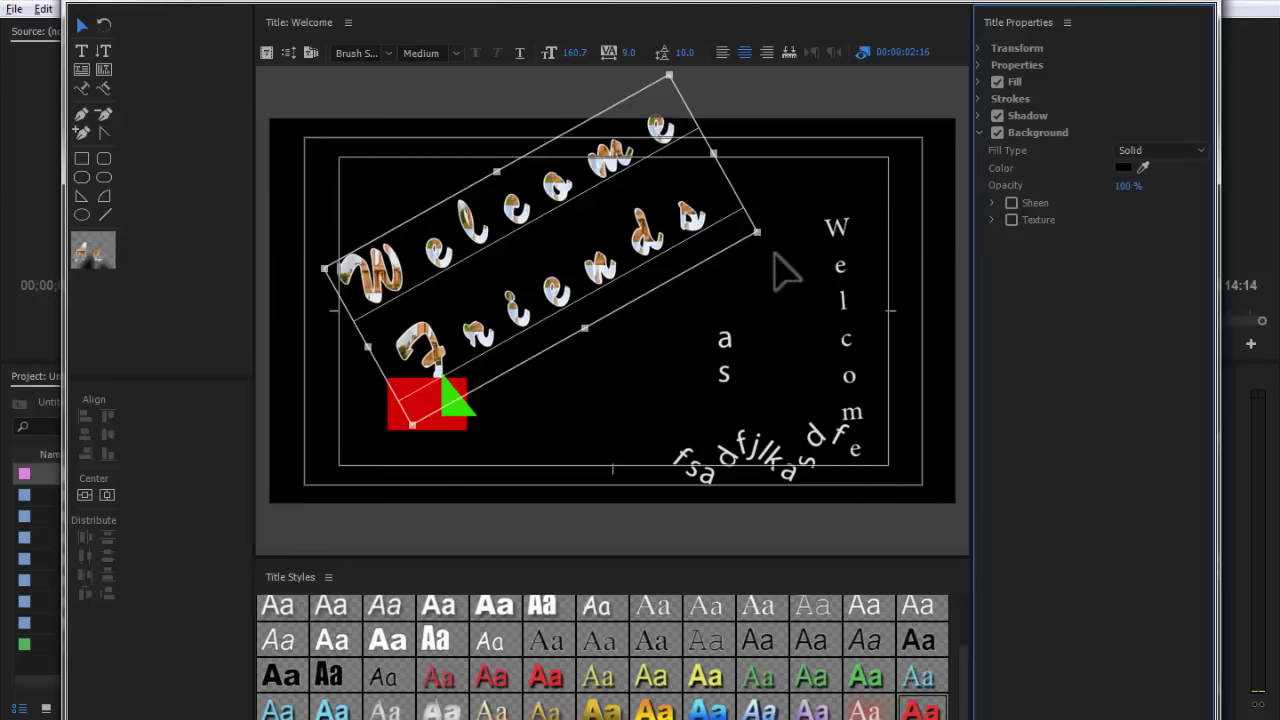
Enable a texture on the title's background and use the Title image for it.
left_click(994, 220)
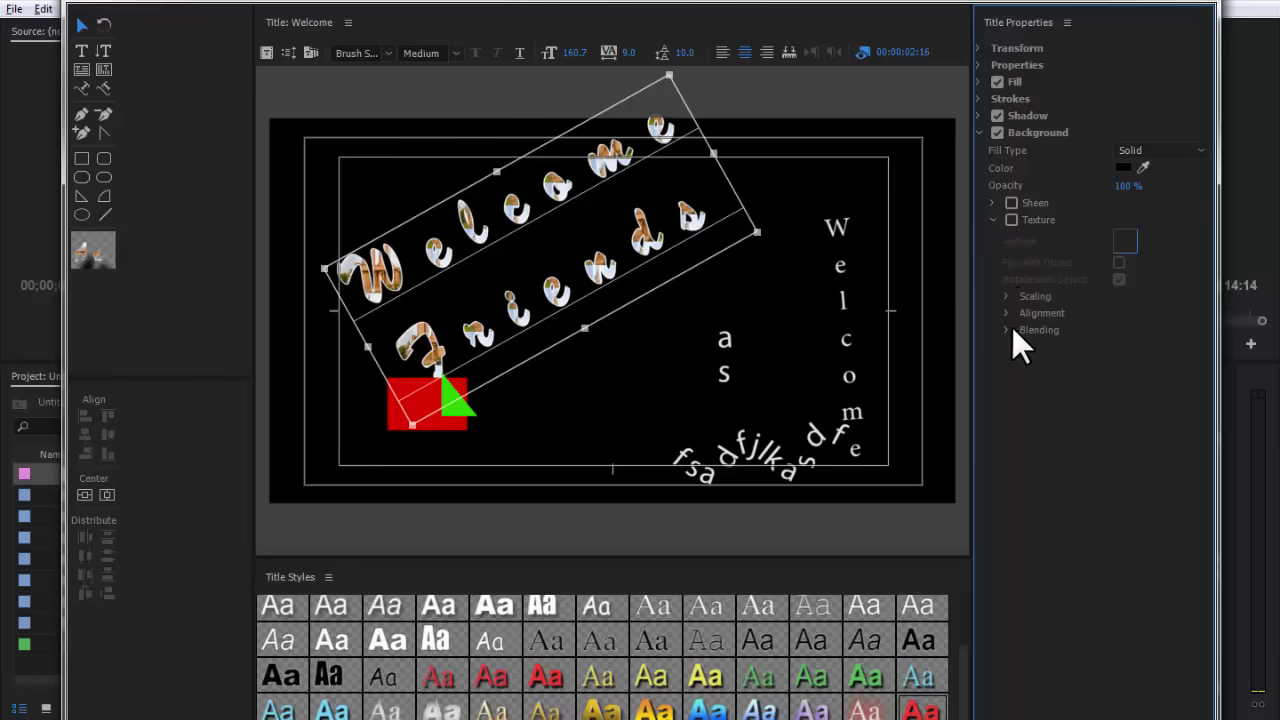
left_click(1012, 220)
left_click(1127, 242)
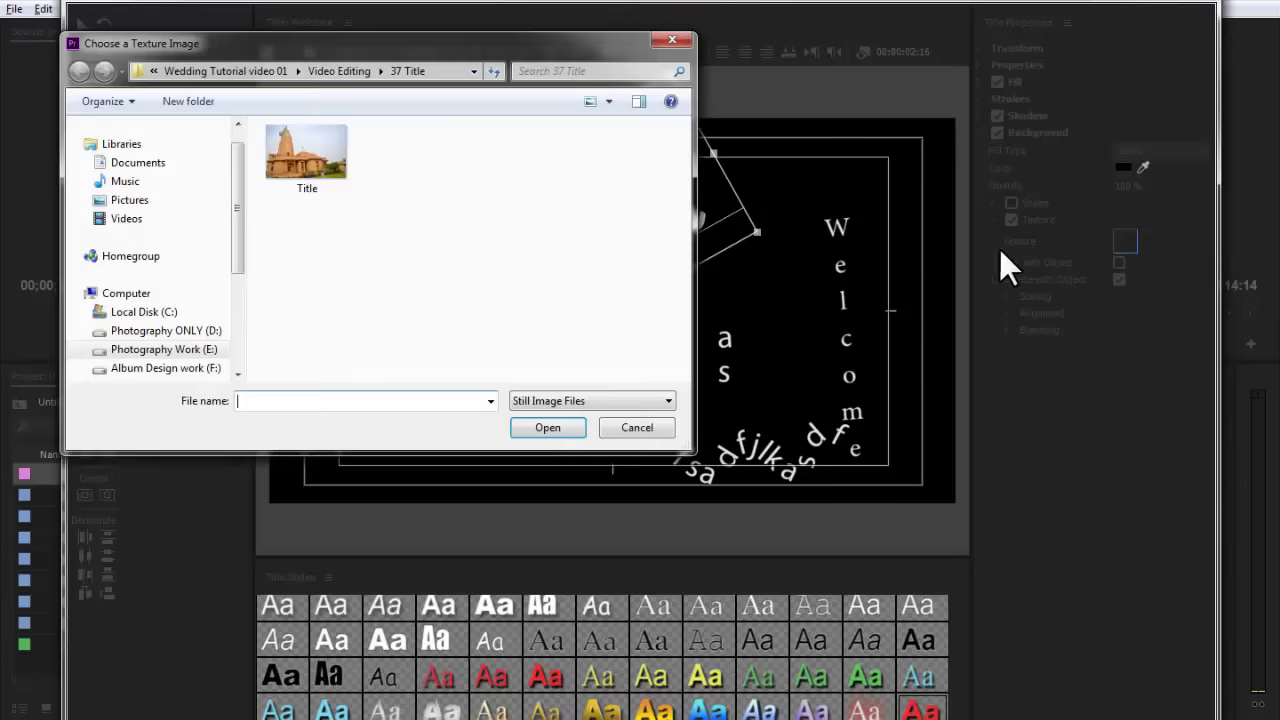
double_click(327, 152)
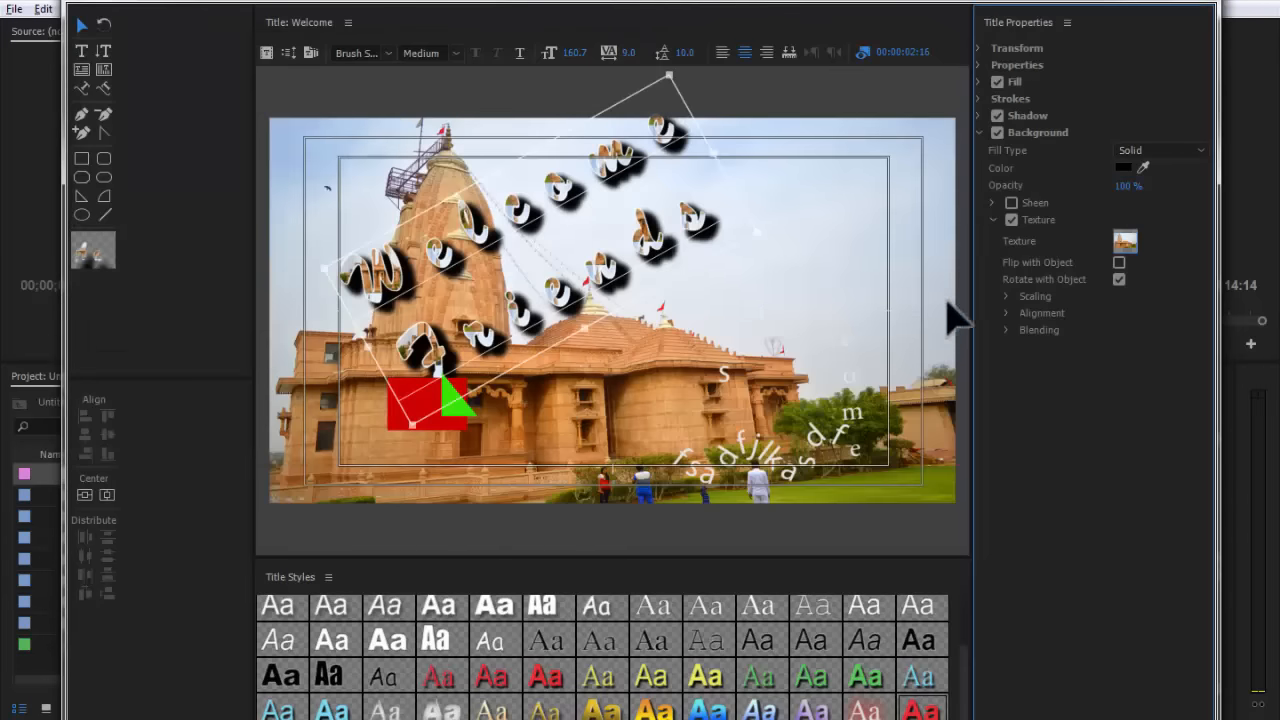
left_click(1006, 313)
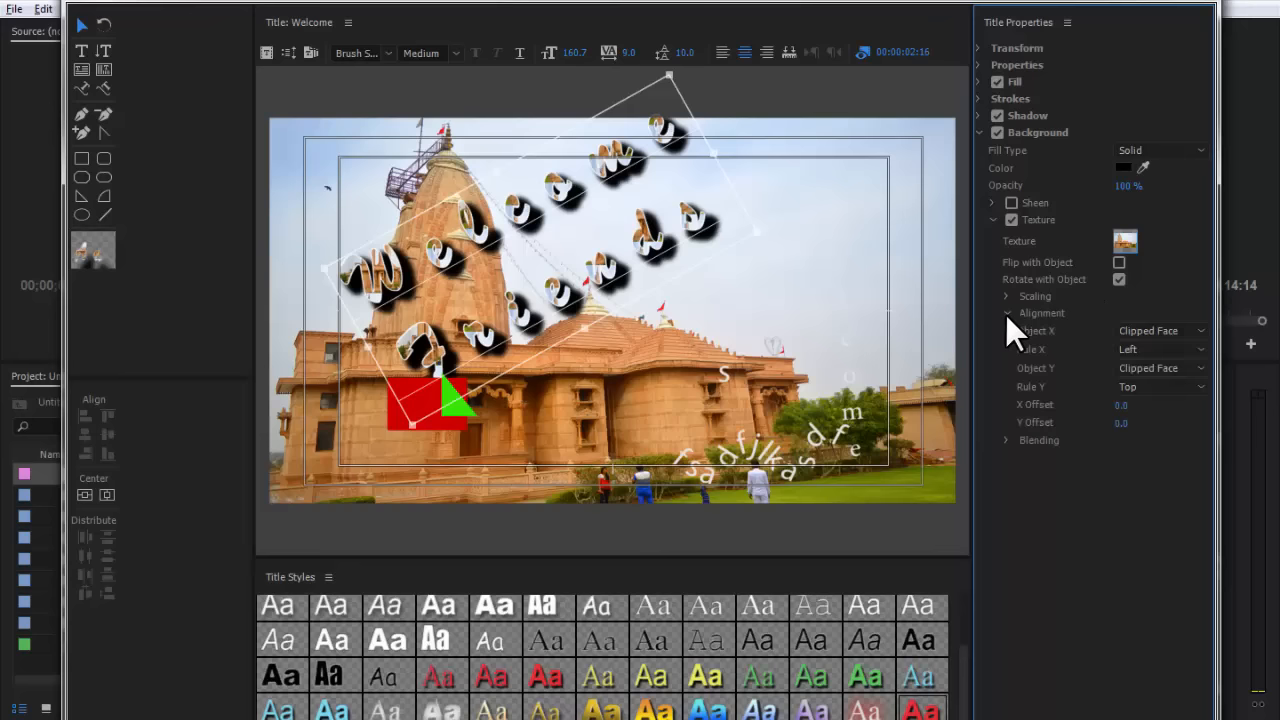
left_click(1005, 313)
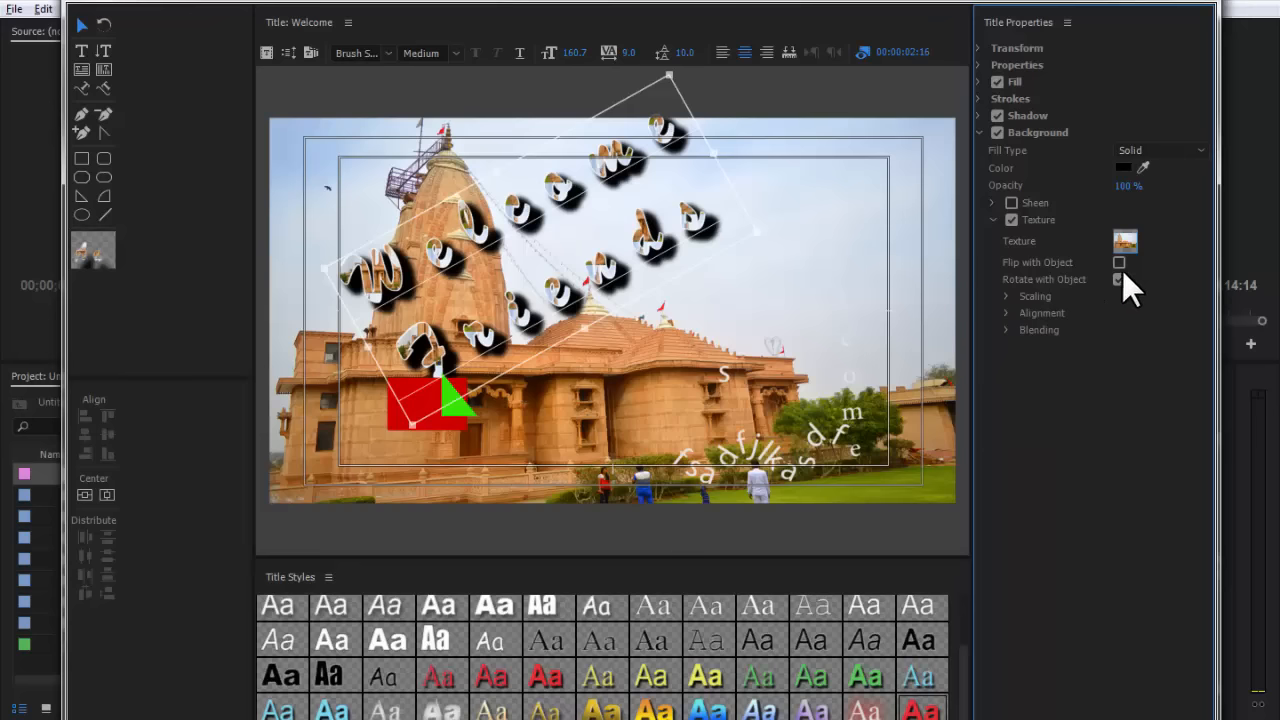
left_click(993, 219)
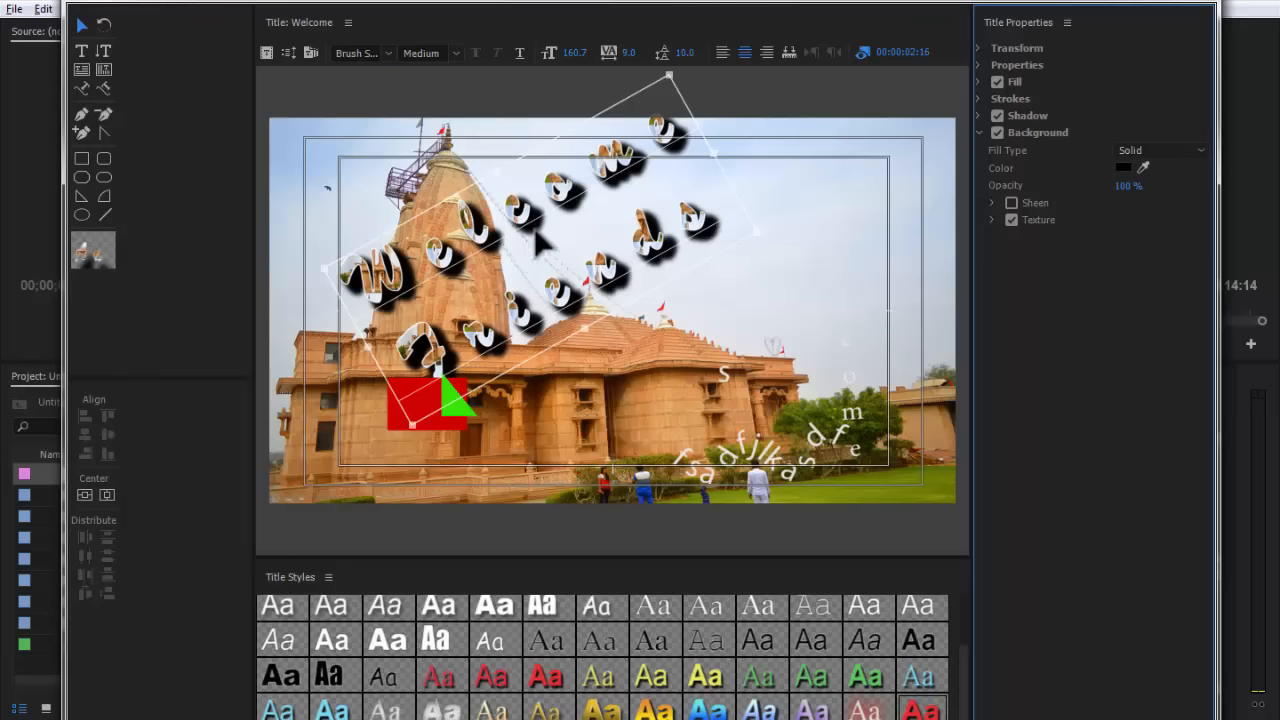
Move the Welcome Friends text toward the lower middle of the title and the red rectangle to its upper-left corner.
left_click_drag(522, 212, 685, 449)
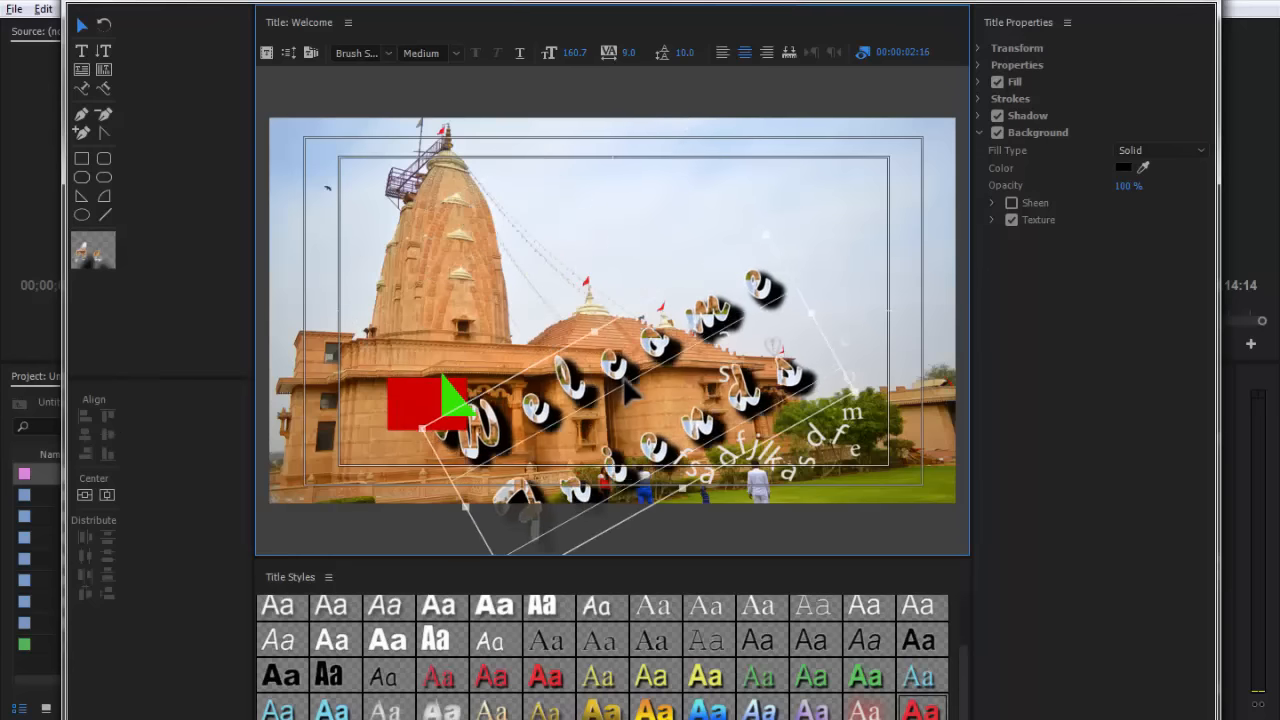
left_click(618, 235)
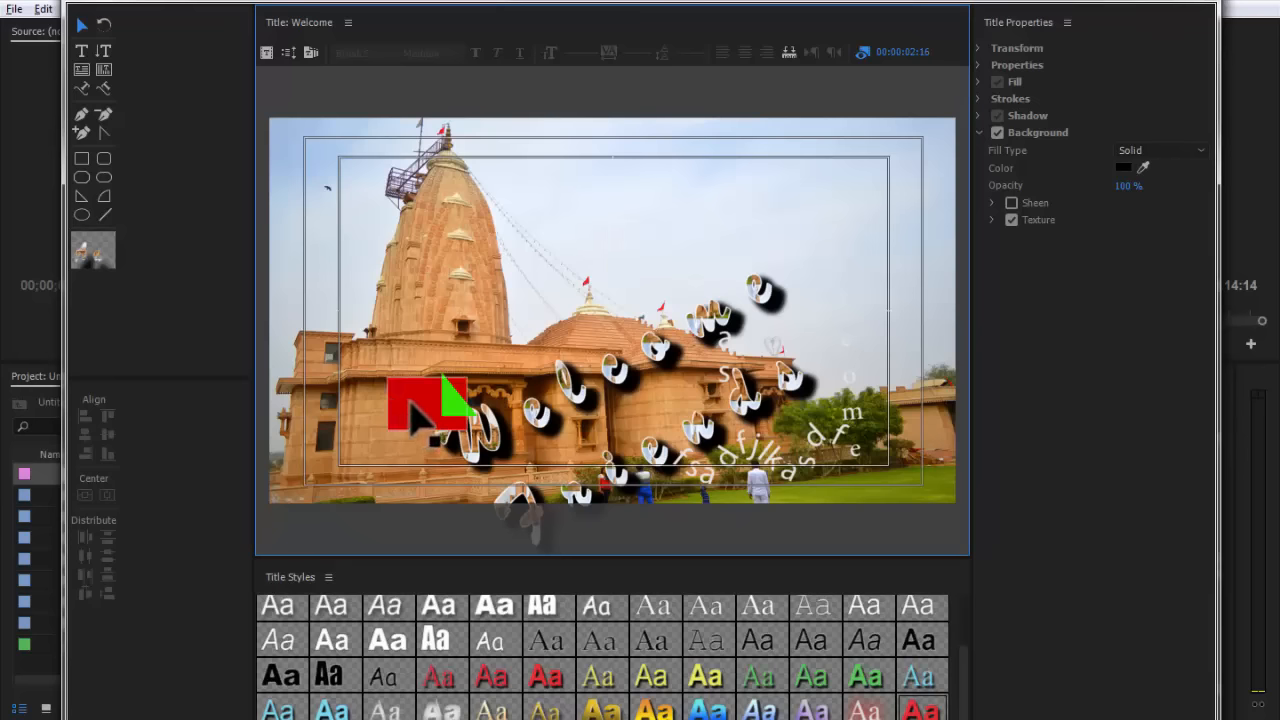
left_click_drag(425, 408, 342, 179)
Draw two more red rectangles of similar size in a column below the first one.
left_click(82, 158)
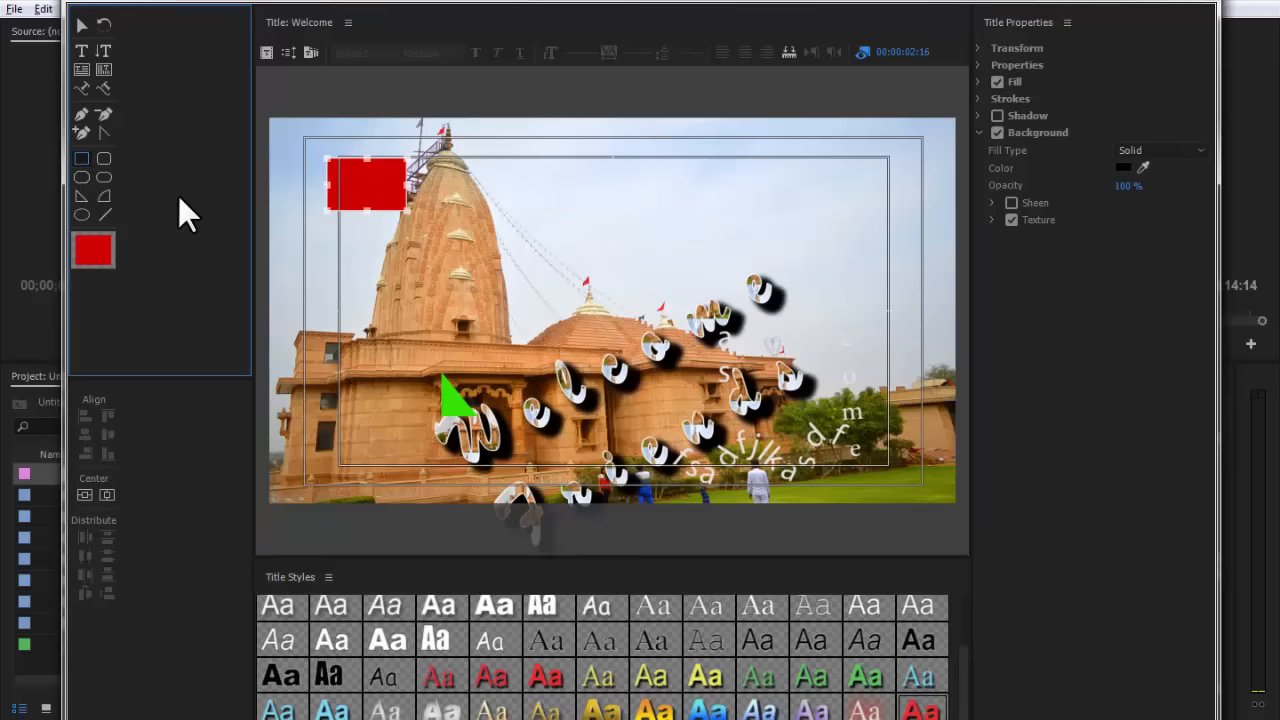
mouse_move(328, 225)
left_mouse_down()
mouse_move(420, 268)
mouse_move(434, 298)
mouse_move(418, 278)
left_mouse_up()
left_click(82, 177)
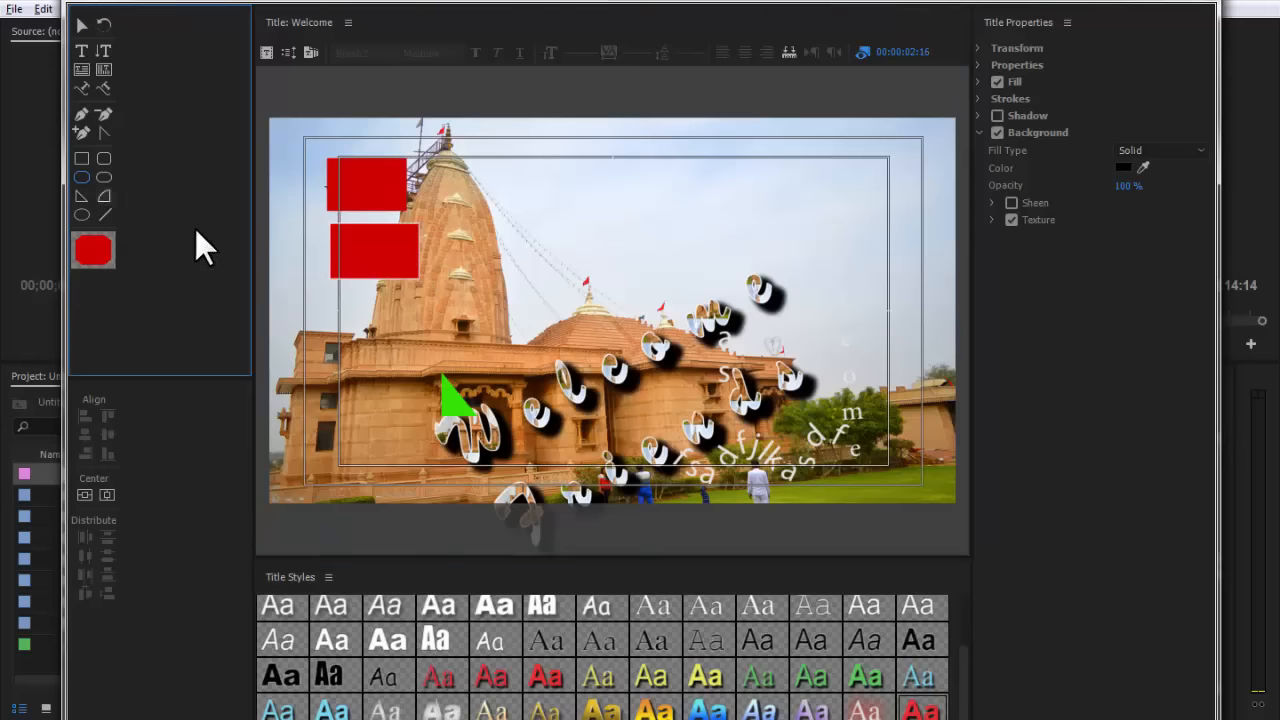
left_click(83, 158)
mouse_move(328, 292)
left_mouse_down()
mouse_move(418, 352)
mouse_move(402, 350)
left_mouse_up()
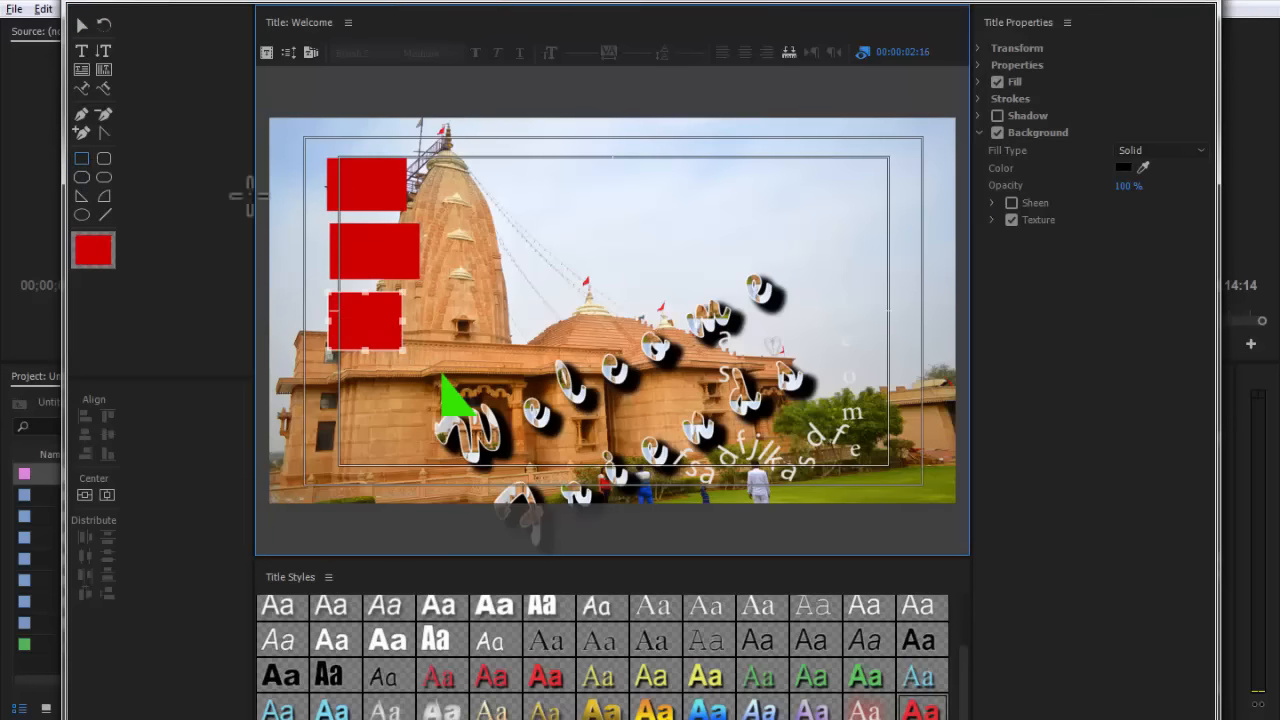
Select all three red rectangles together.
left_click(83, 27)
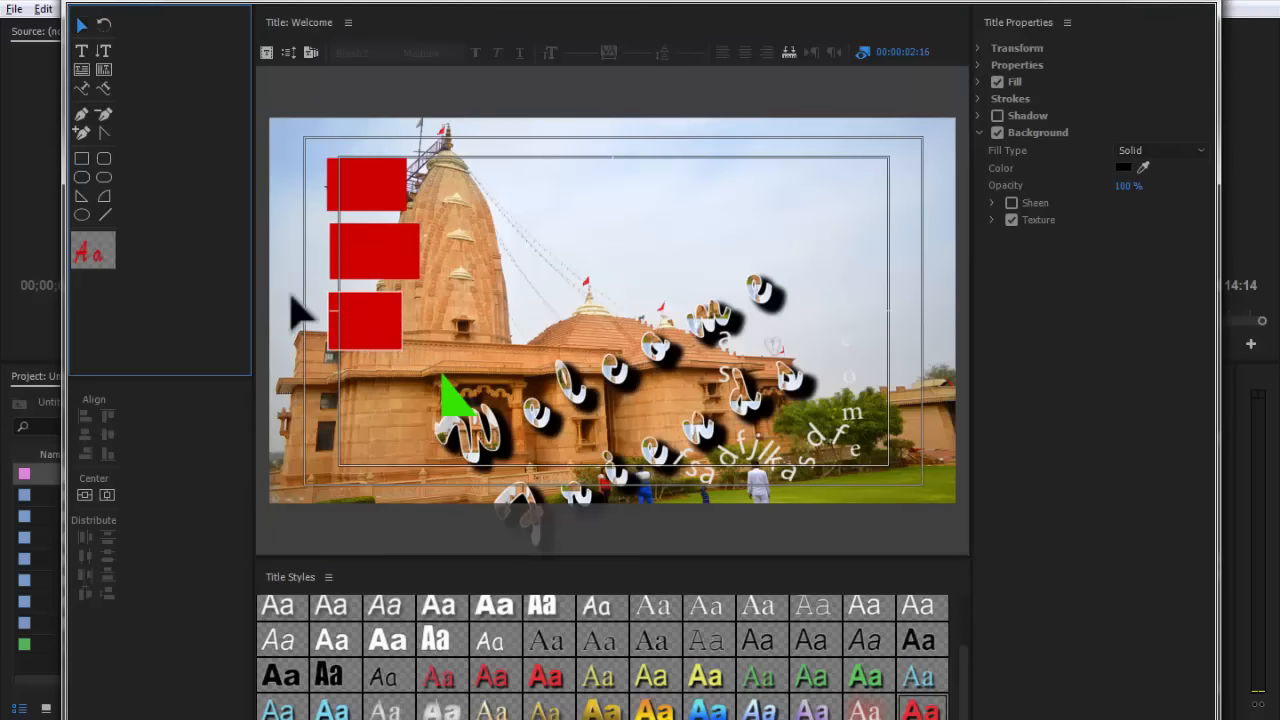
left_click(375, 245, "shift")
left_click(373, 184, "shift")
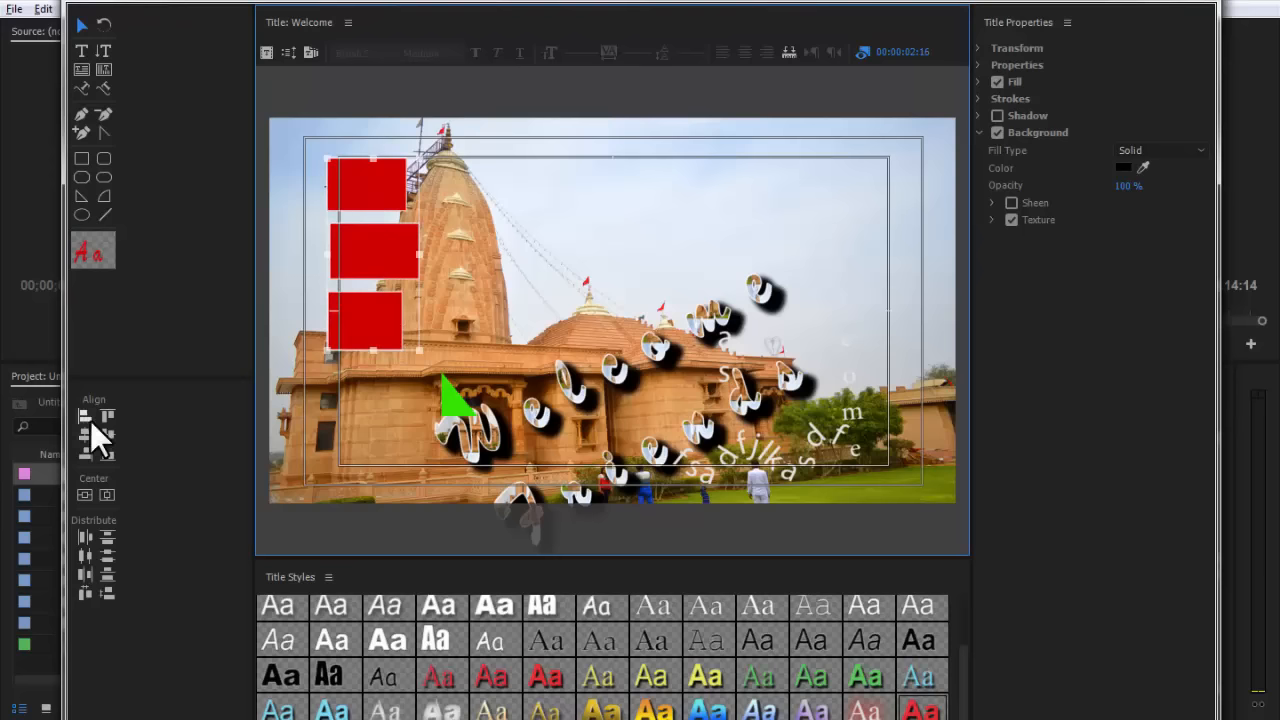
Try centering the three rectangles vertically in the frame and aligning their horizontal centers, undoing each change.
left_click(85, 495)
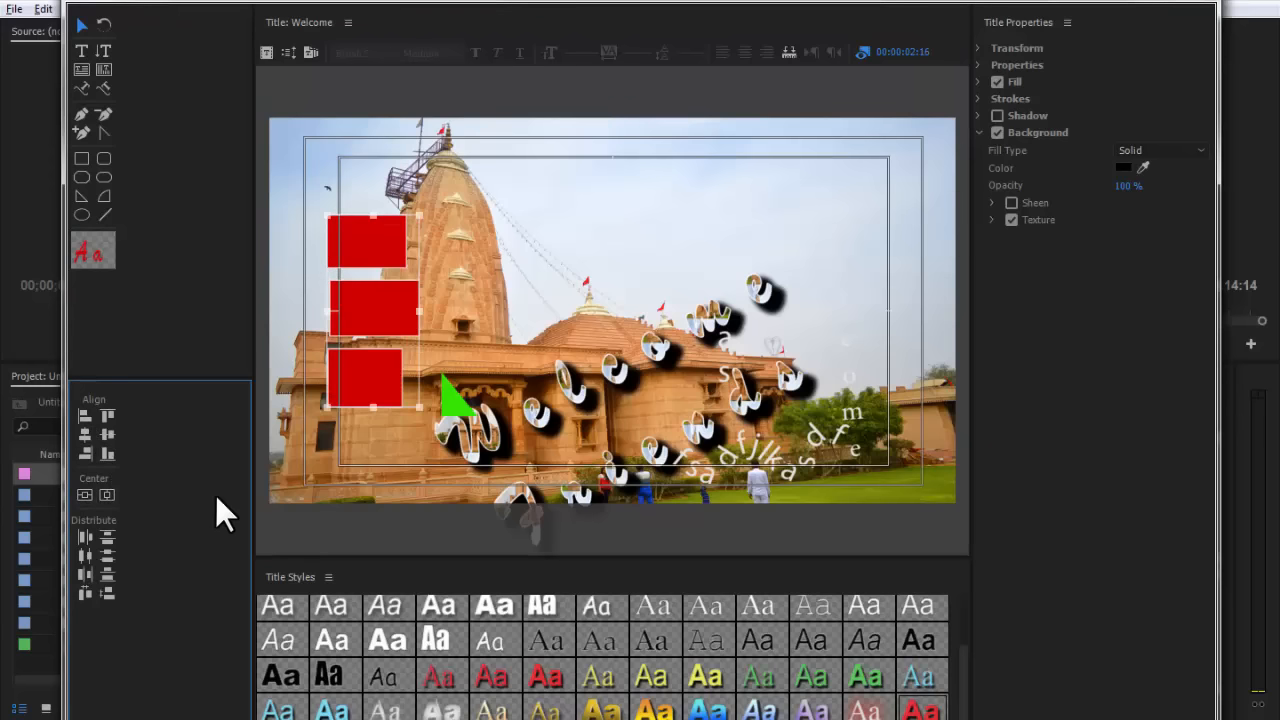
key("ctrl+z")
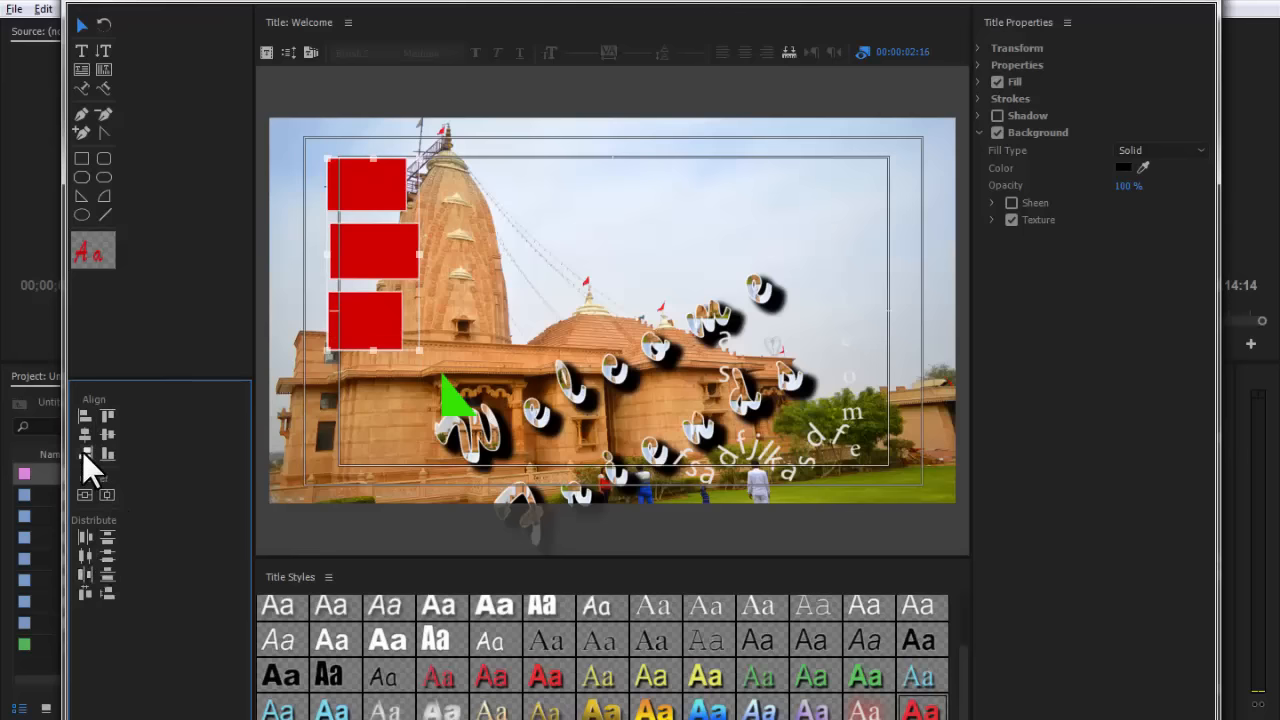
left_click(84, 435)
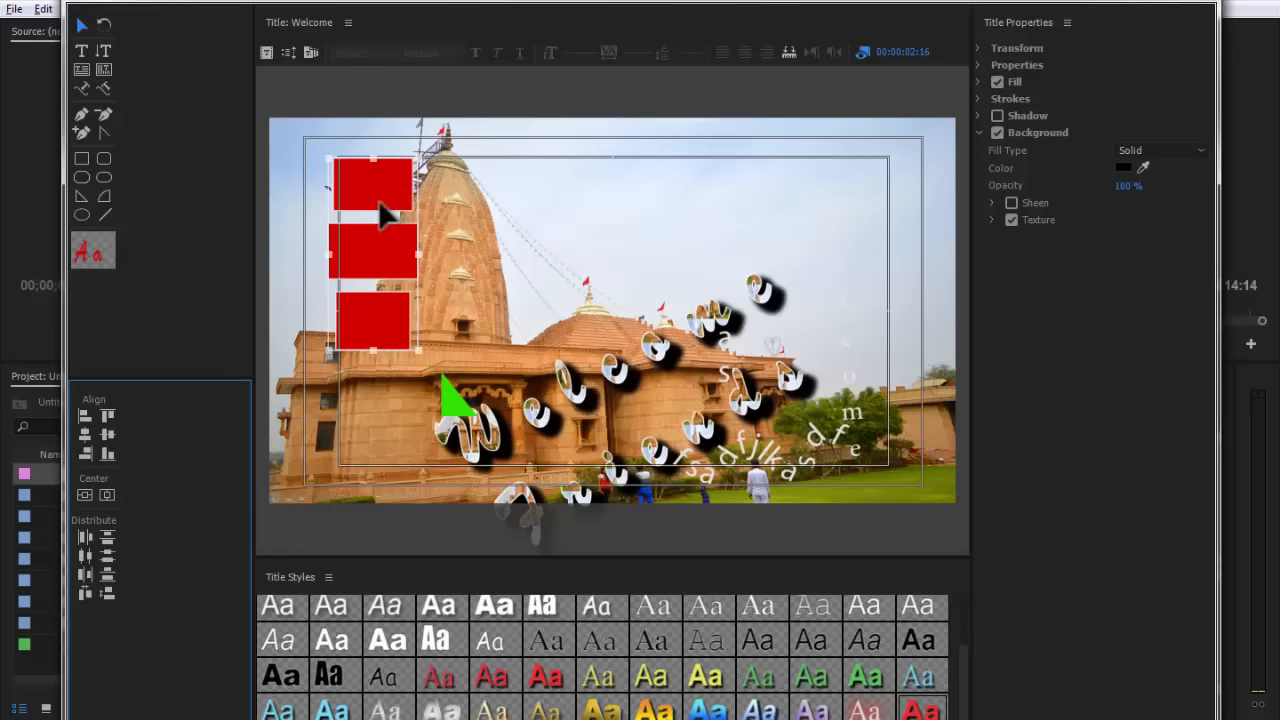
key("ctrl+z")
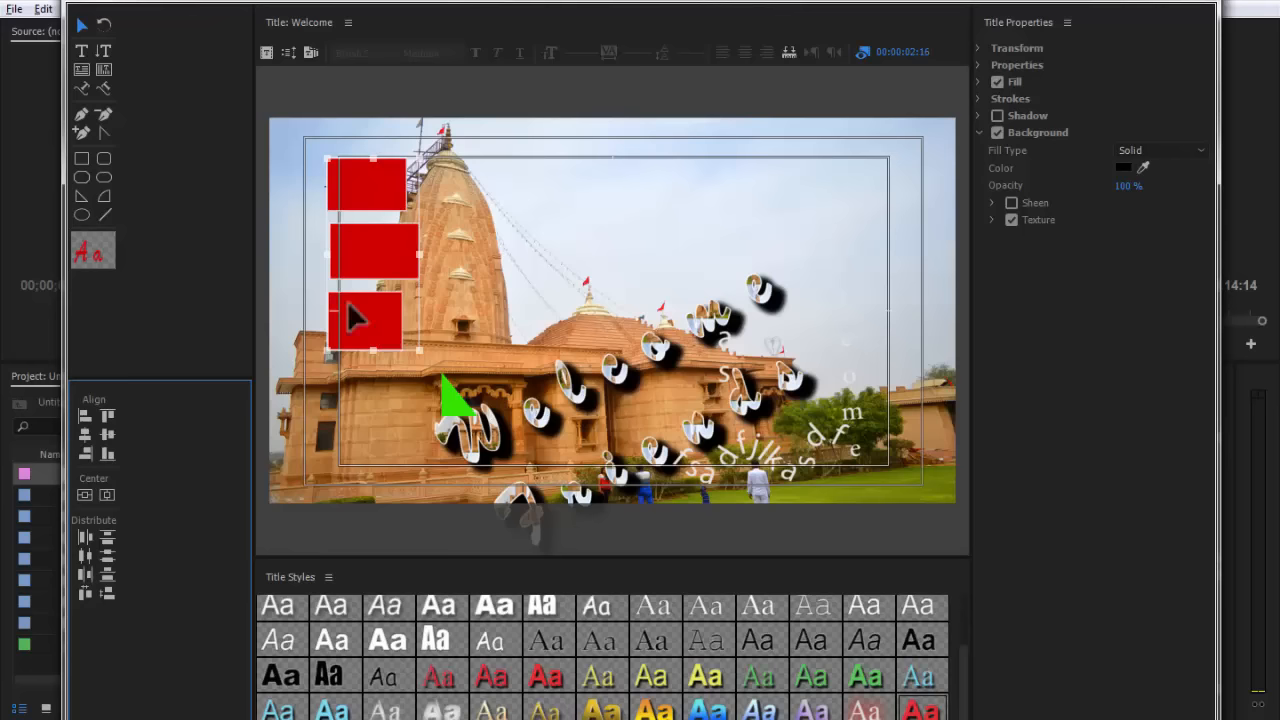
Test horizontal and vertical centering of the three rectangles in the frame, and move the group back to the frame's left side.
left_click(108, 492)
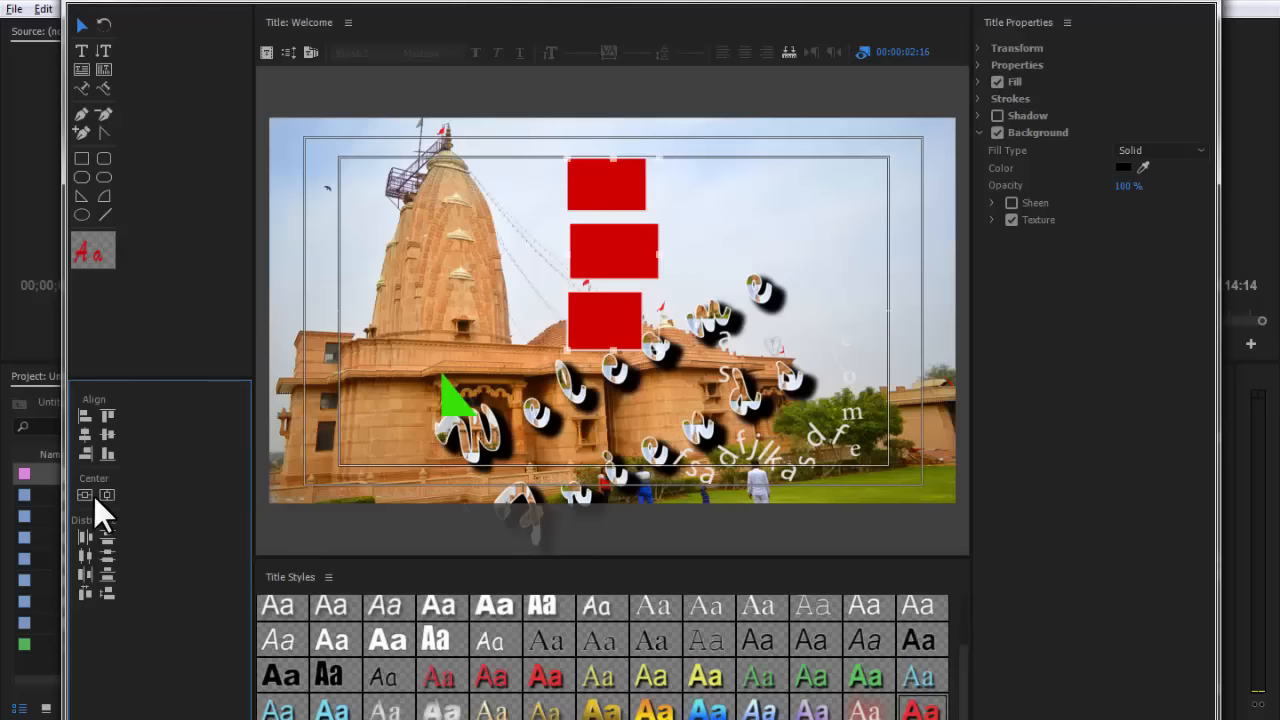
left_click(85, 496)
key("ctrl+z")
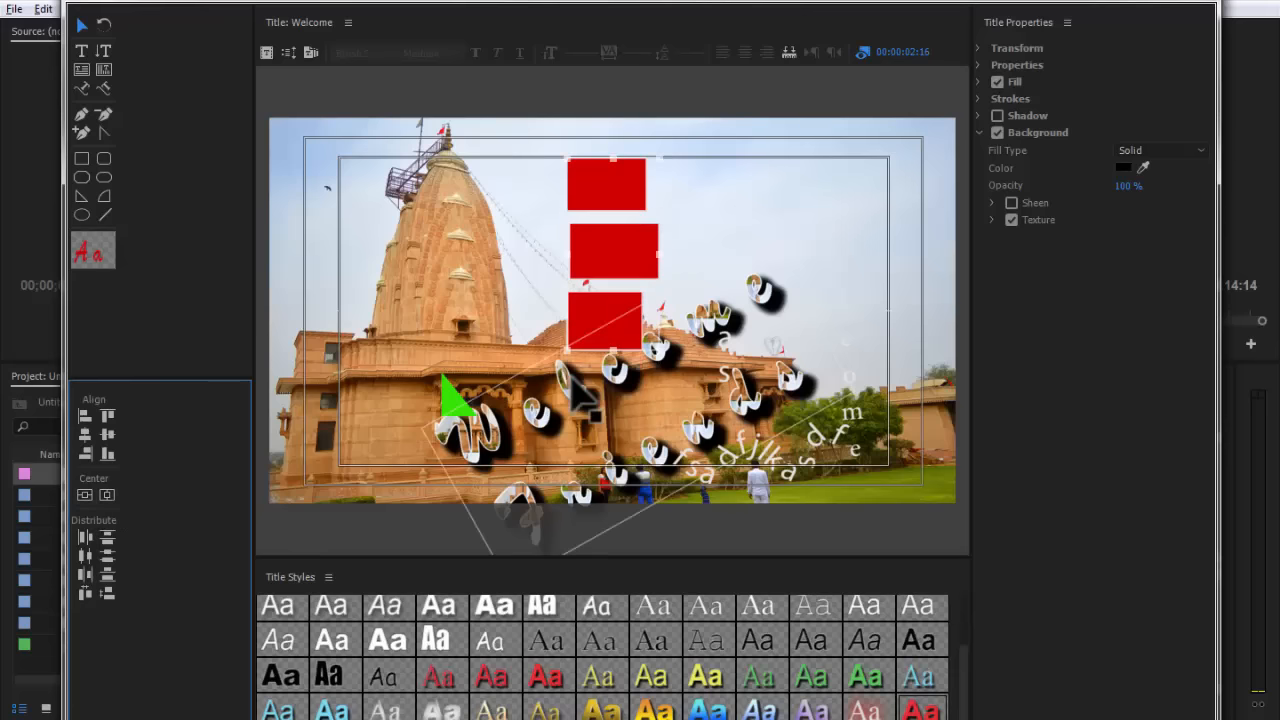
left_click_drag(574, 280, 403, 292)
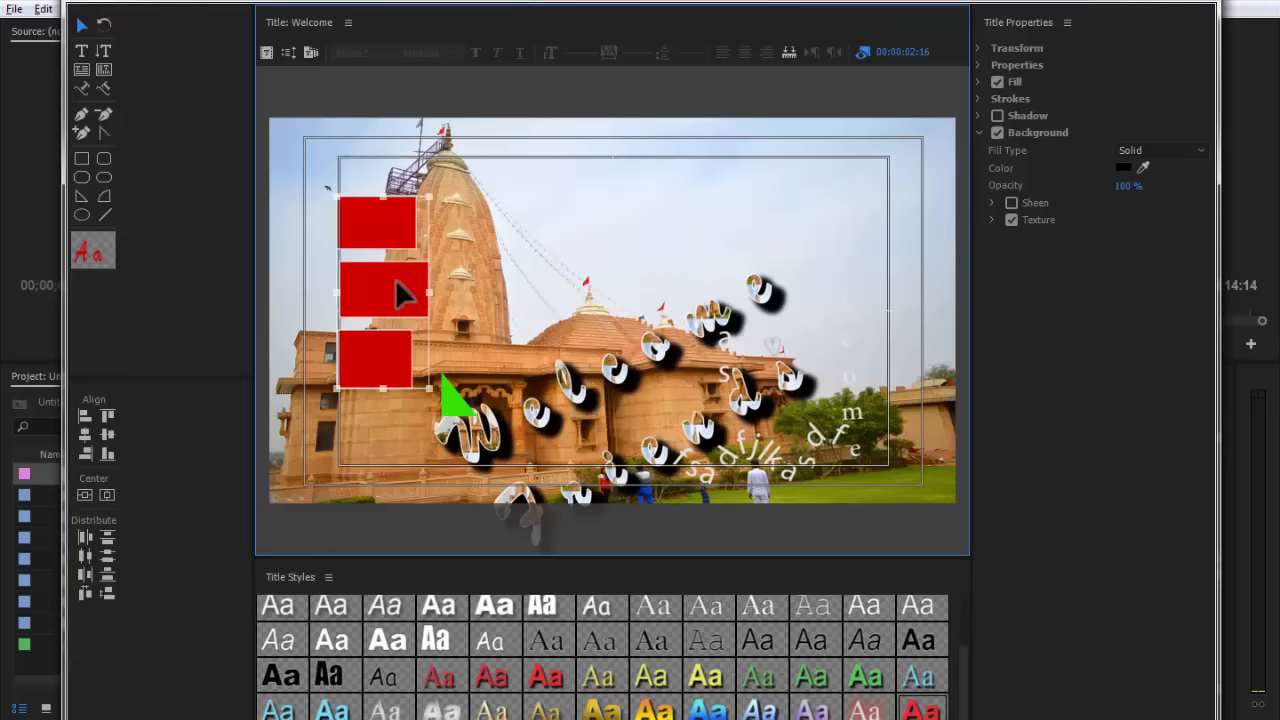
Apply the Title image as a fill texture to the middle red rectangle only.
left_click(402, 305, "shift")
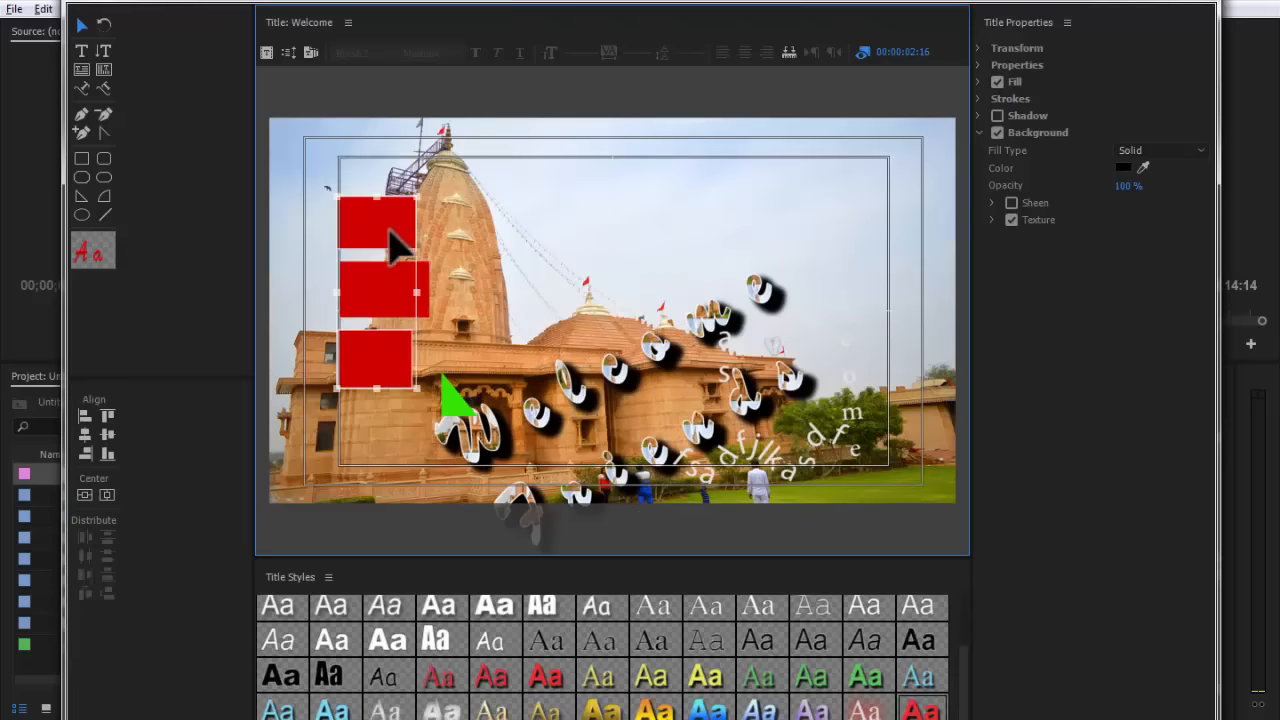
left_click(380, 294)
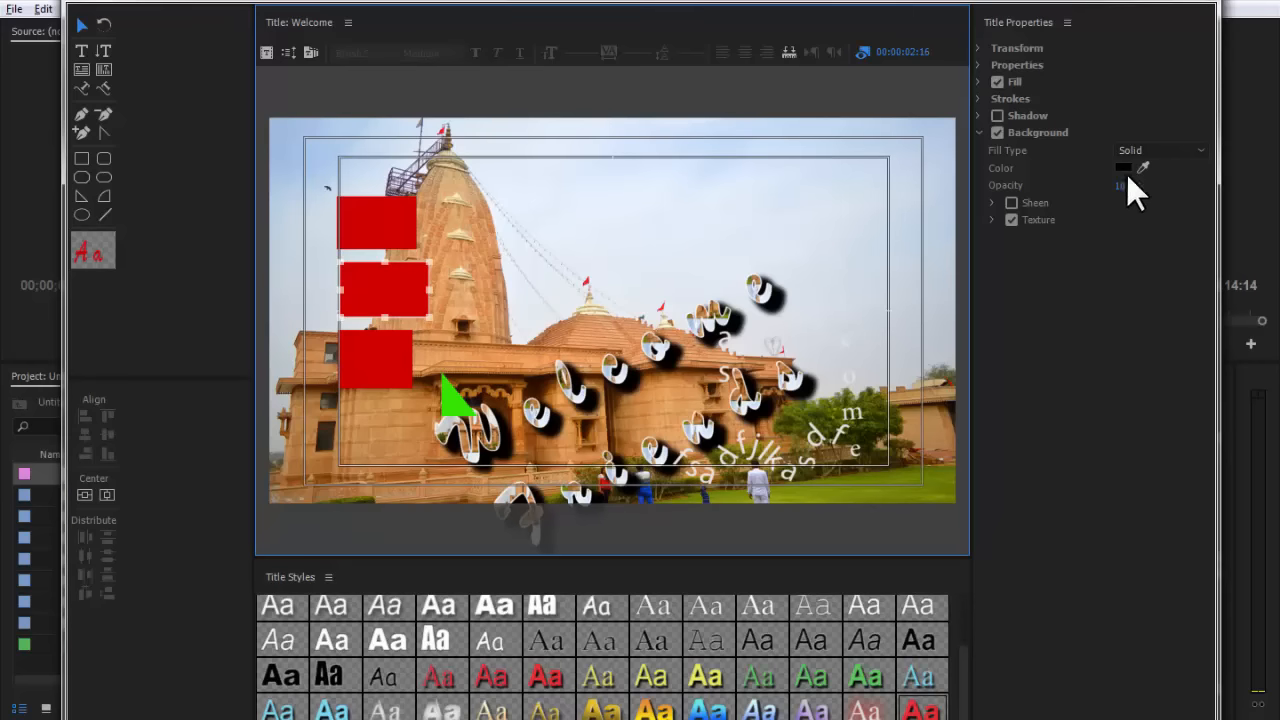
left_click(979, 82)
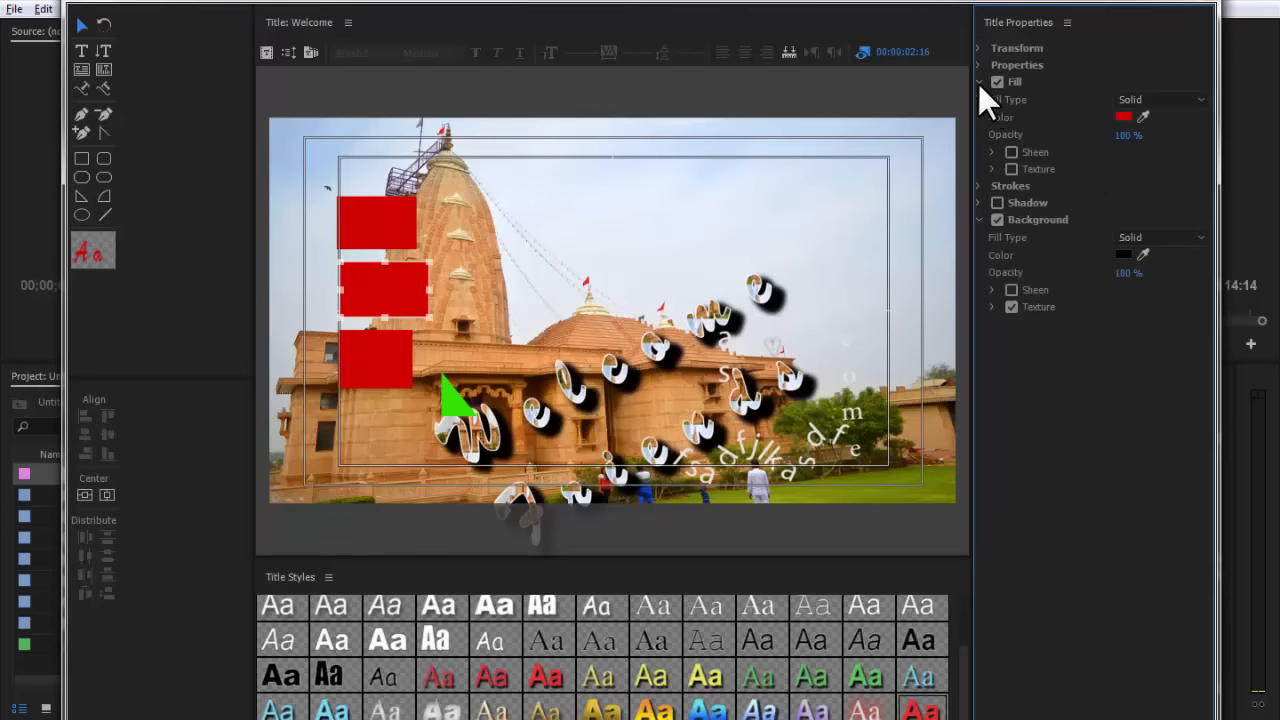
left_click(1011, 169)
left_click(992, 169)
left_click(1122, 190)
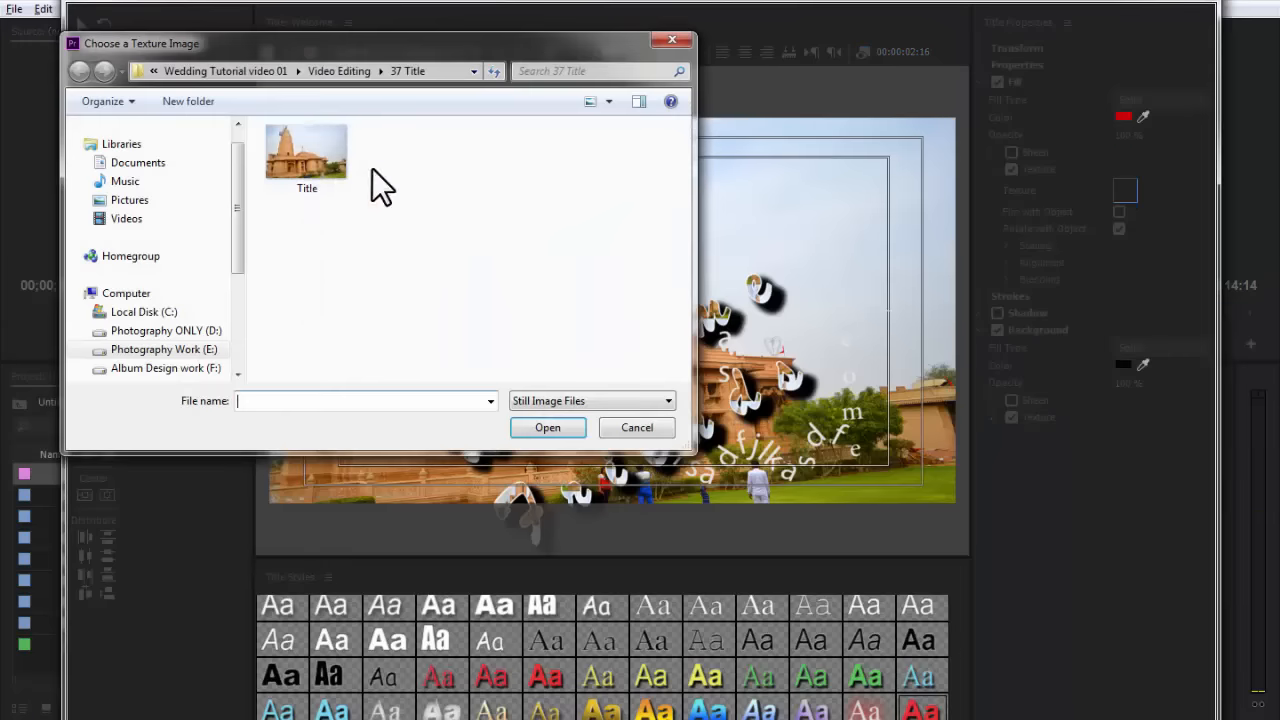
left_click(318, 160)
double_click(318, 160)
Place the image-textured rectangle enlarged in the title's upper-right corner, and shift the upper red rectangle to the right.
left_click_drag(463, 285, 806, 198)
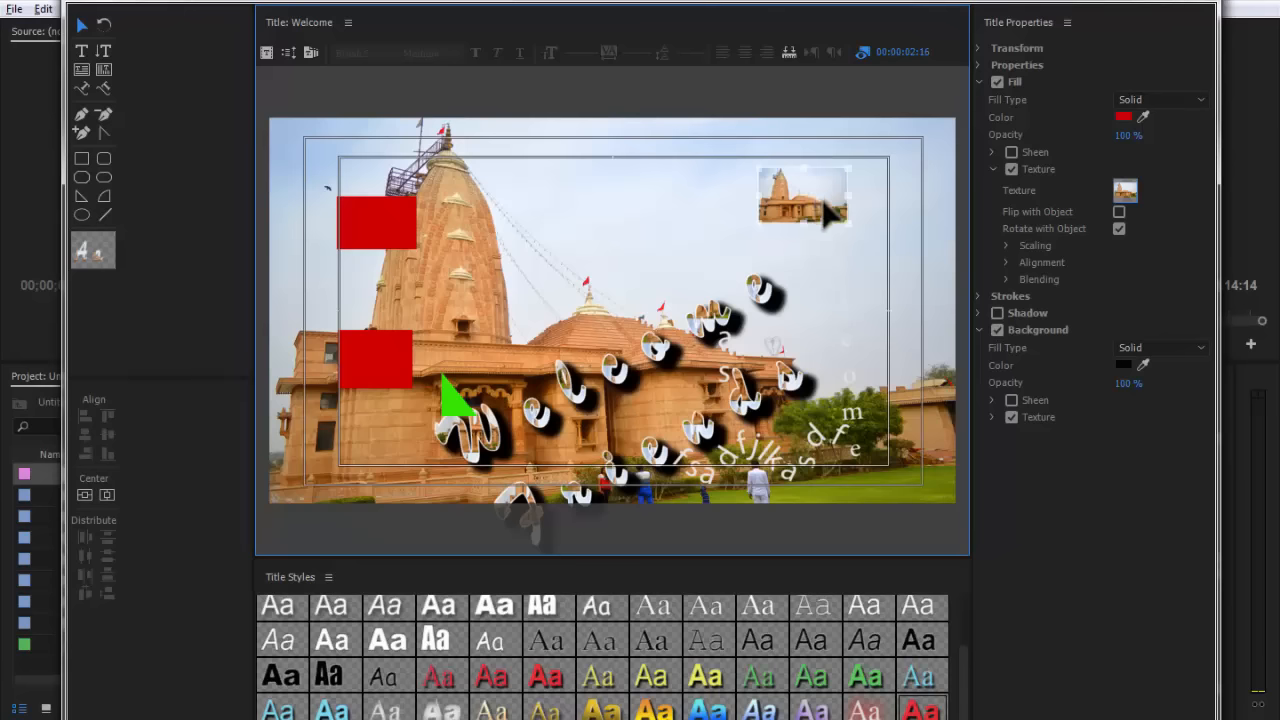
left_click_drag(880, 251, 904, 263)
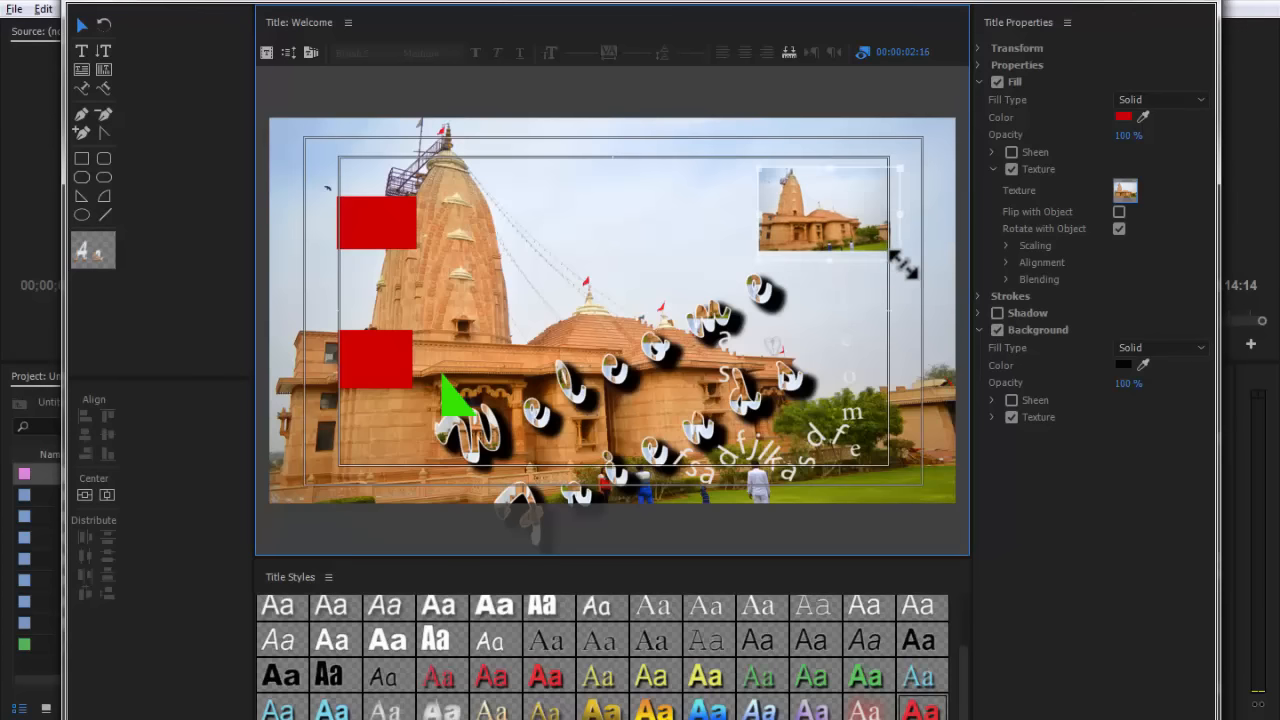
left_click_drag(820, 208, 796, 199)
left_click_drag(369, 230, 463, 230)
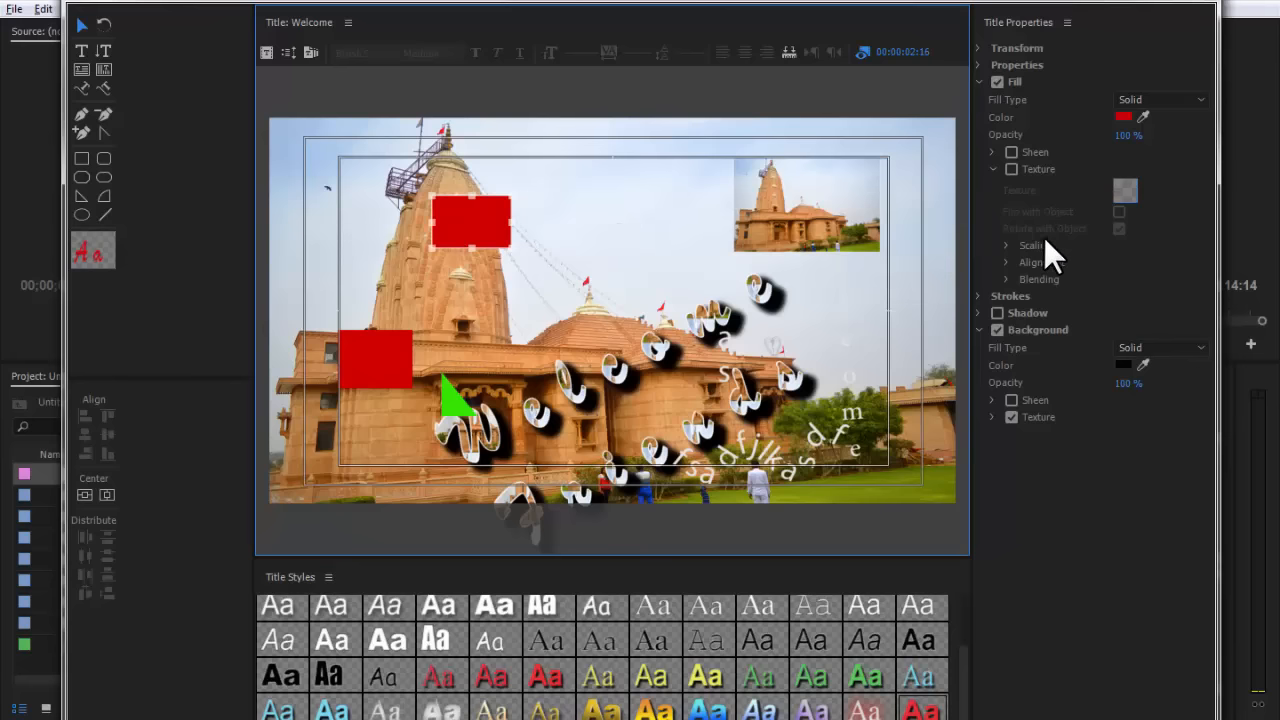
left_click(606, 199)
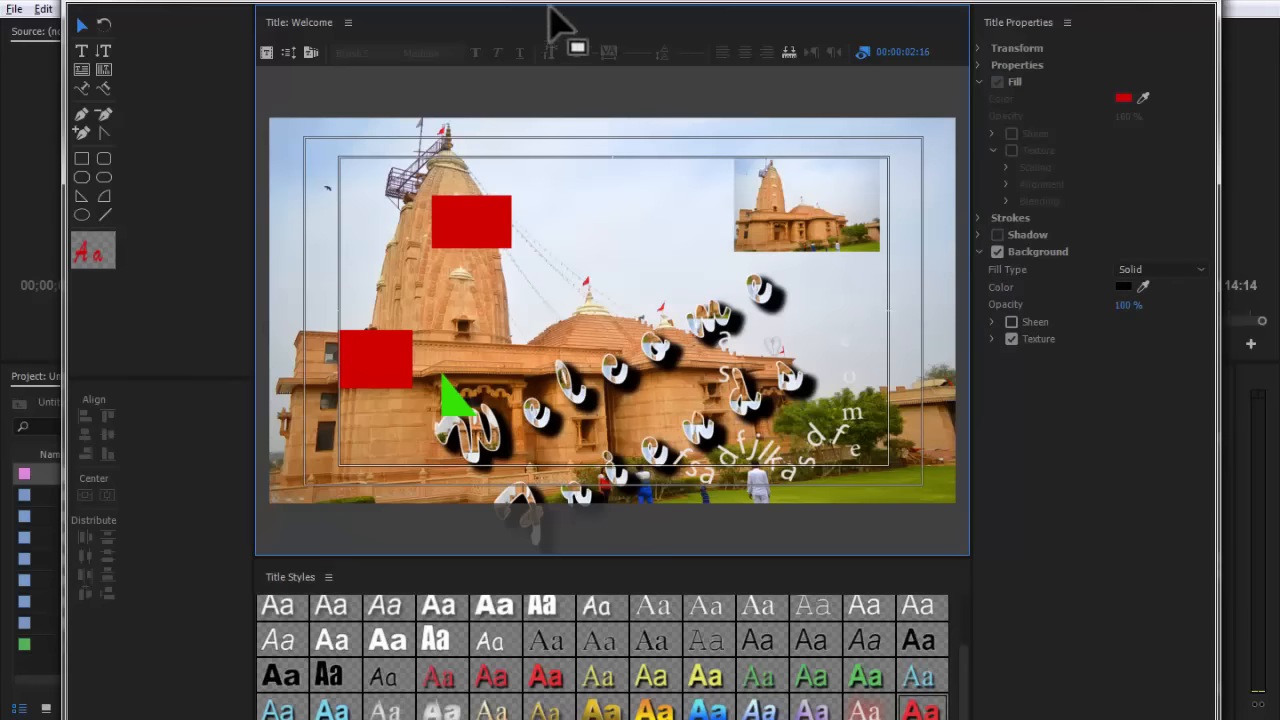
Insert the Title image as a graphic and place it, scaled down, near the center of the title frame.
left_click_drag(559, 16, 547, 72)
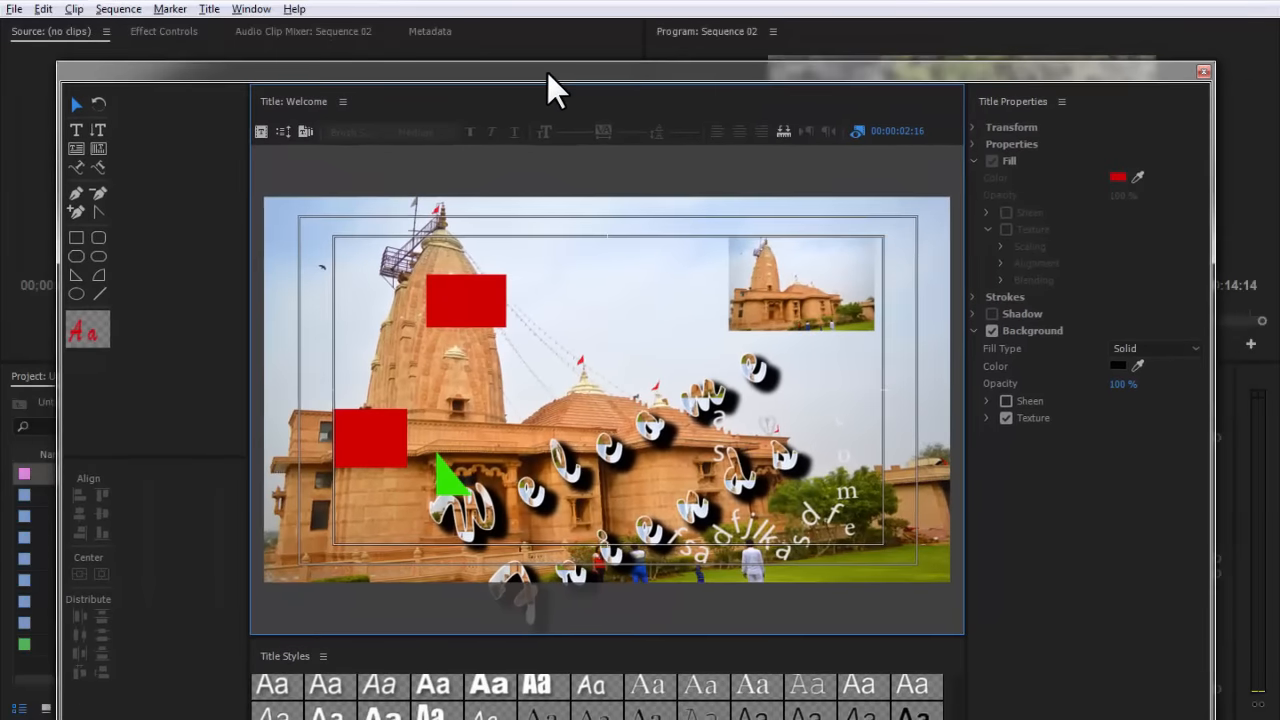
left_click(209, 9)
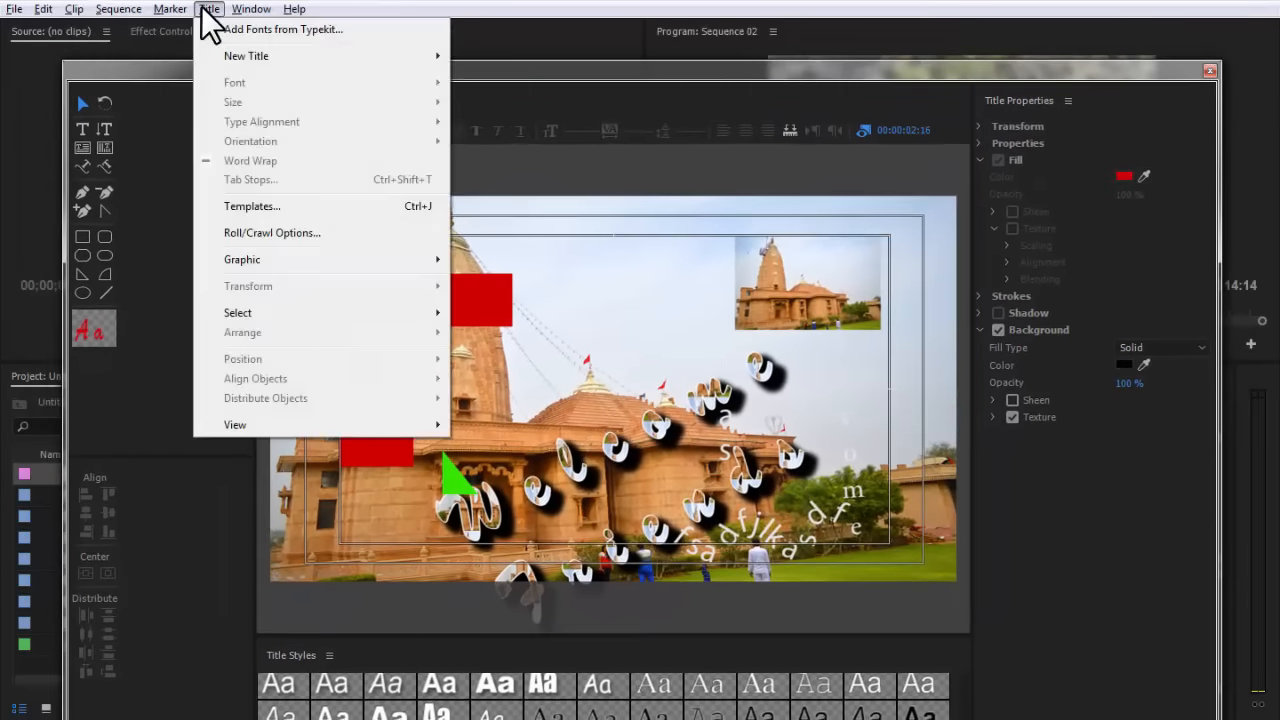
mouse_move(282, 258)
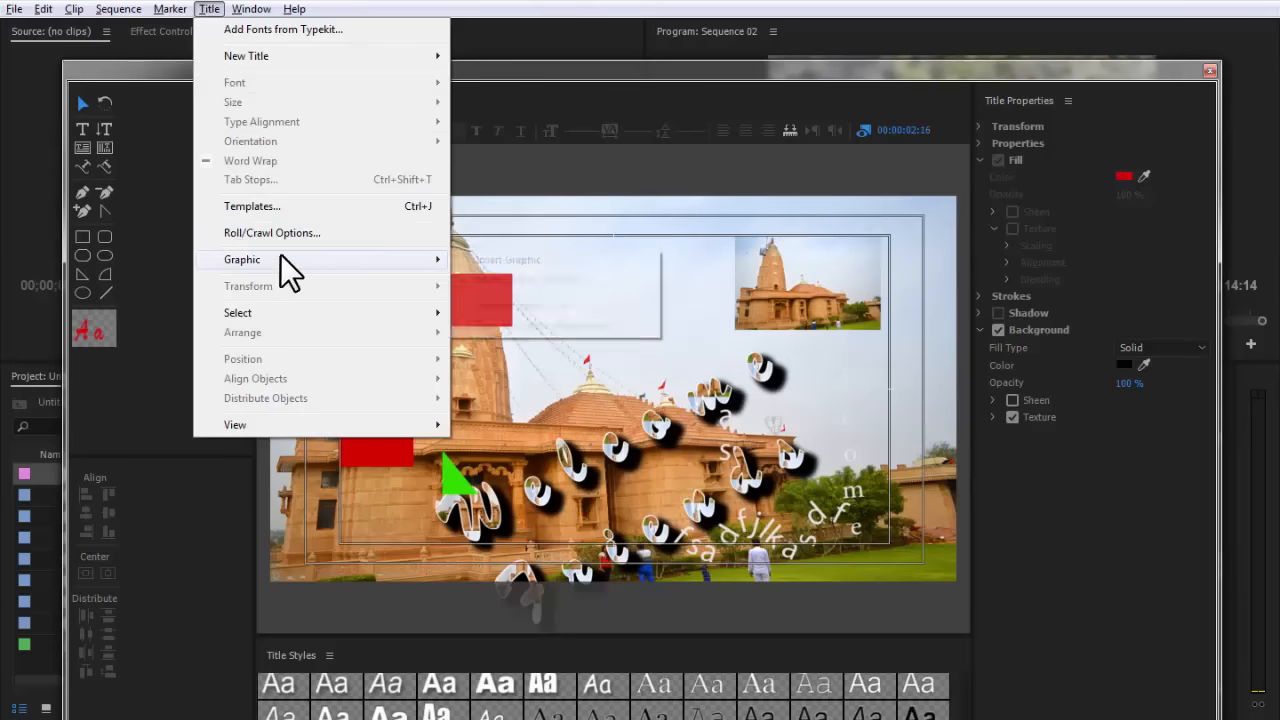
left_click(530, 258)
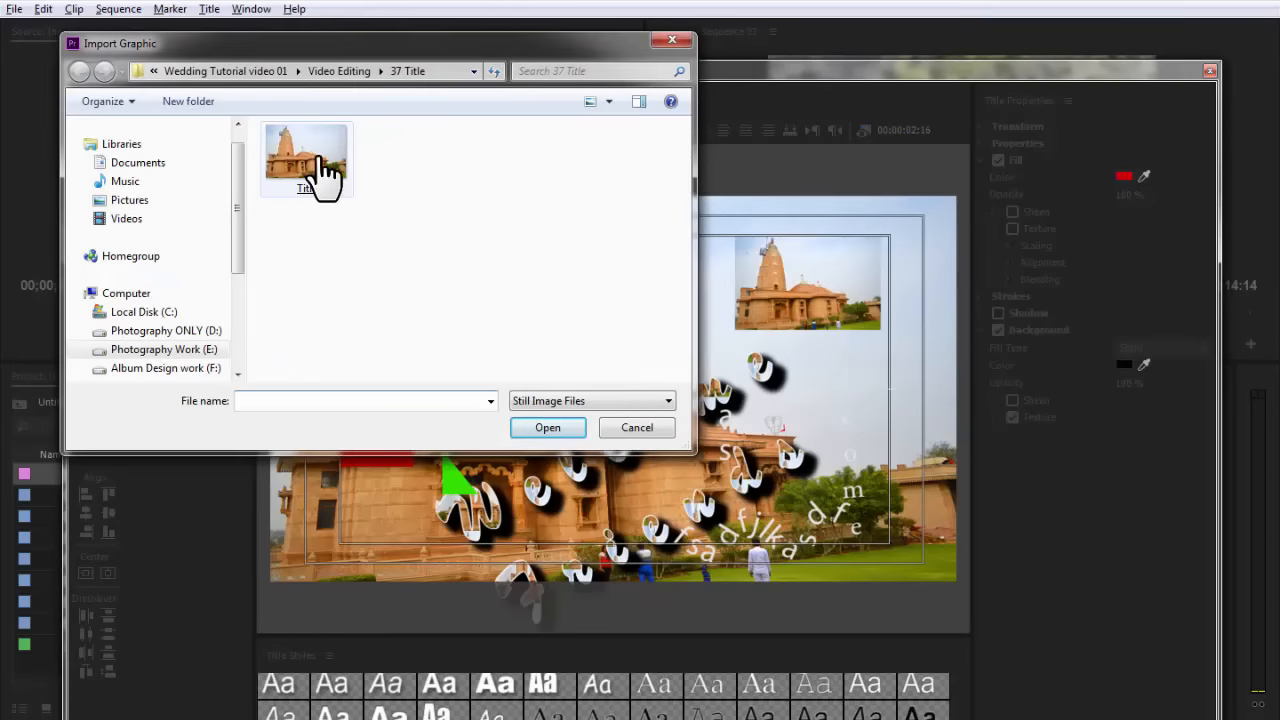
double_click(325, 180)
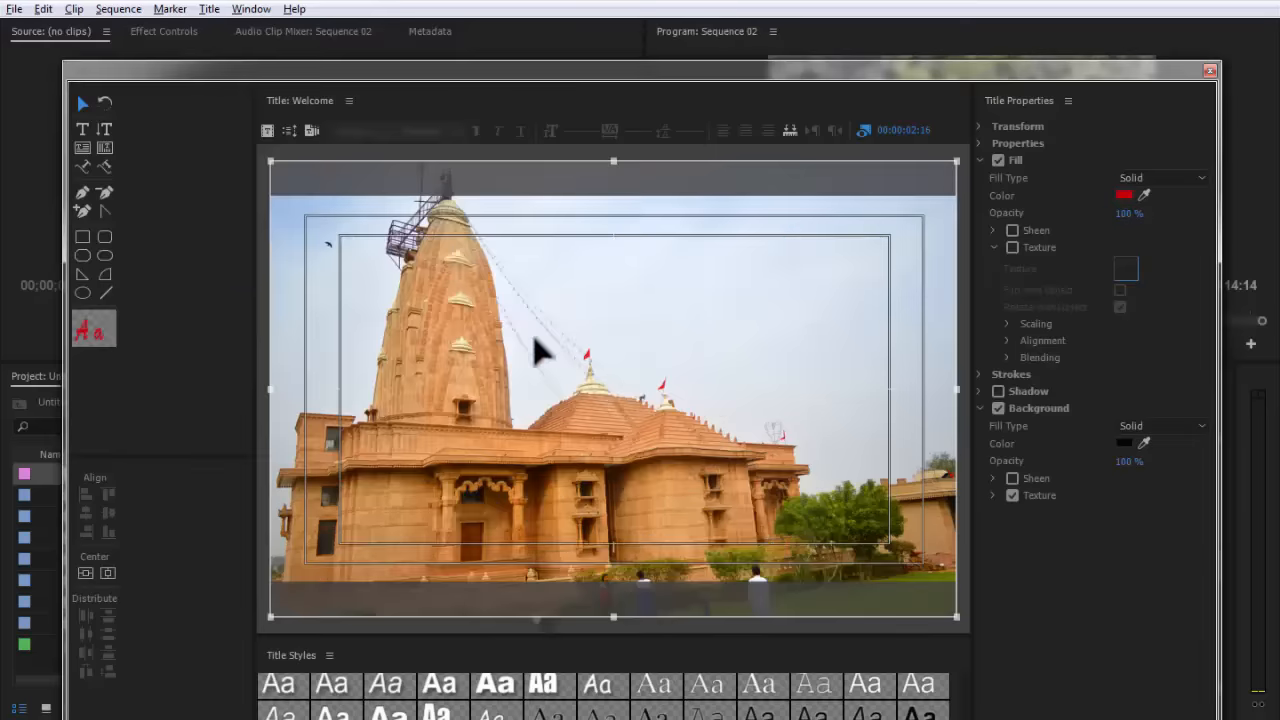
left_click_drag(262, 150, 856, 508)
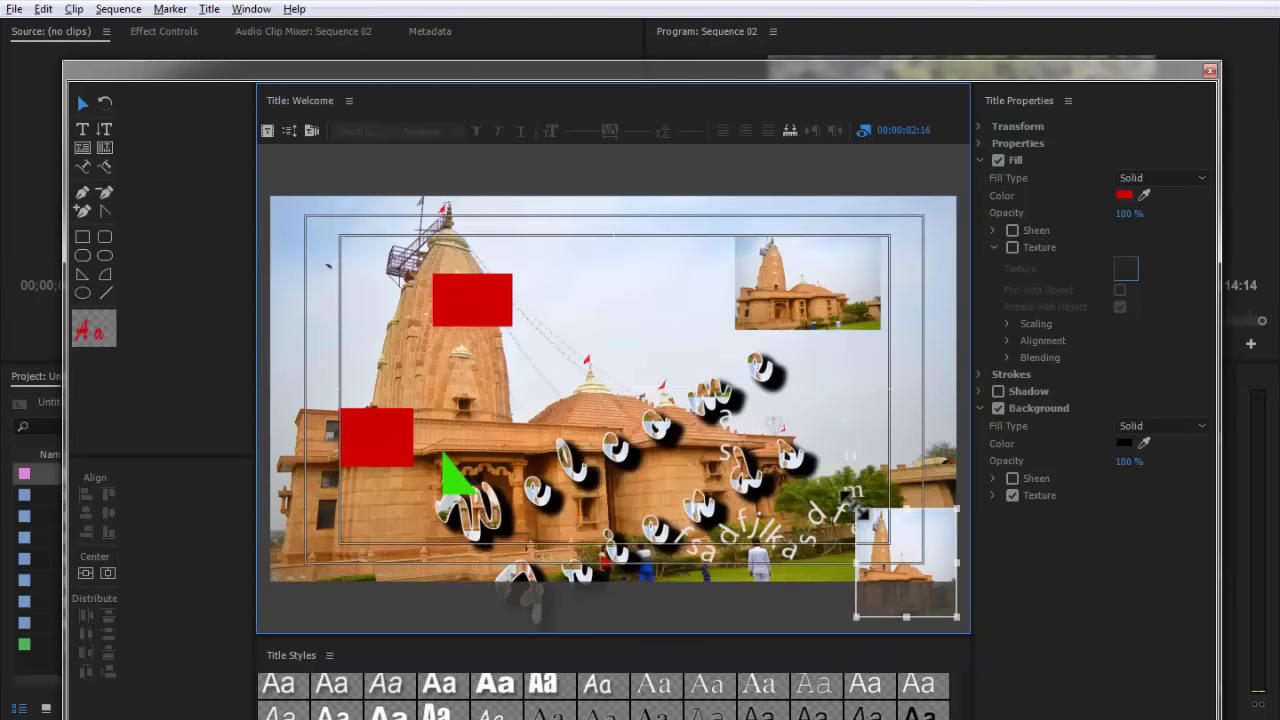
left_click_drag(920, 535, 634, 312)
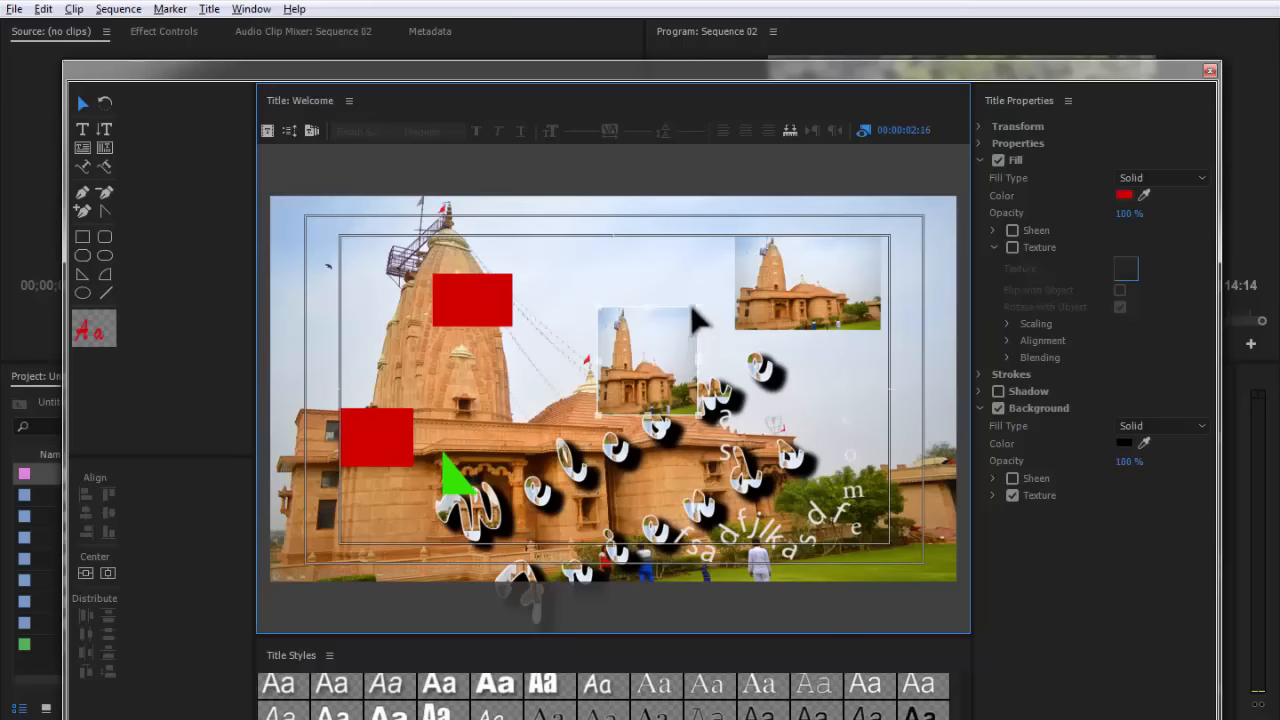
Resize the inserted graphic into a wider shape and place it beside the image-textured rectangle in the title's upper area.
mouse_move(714, 300)
left_mouse_down()
mouse_move(686, 351)
mouse_move(726, 318)
mouse_move(714, 323)
left_mouse_up()
left_click_drag(638, 372, 628, 294)
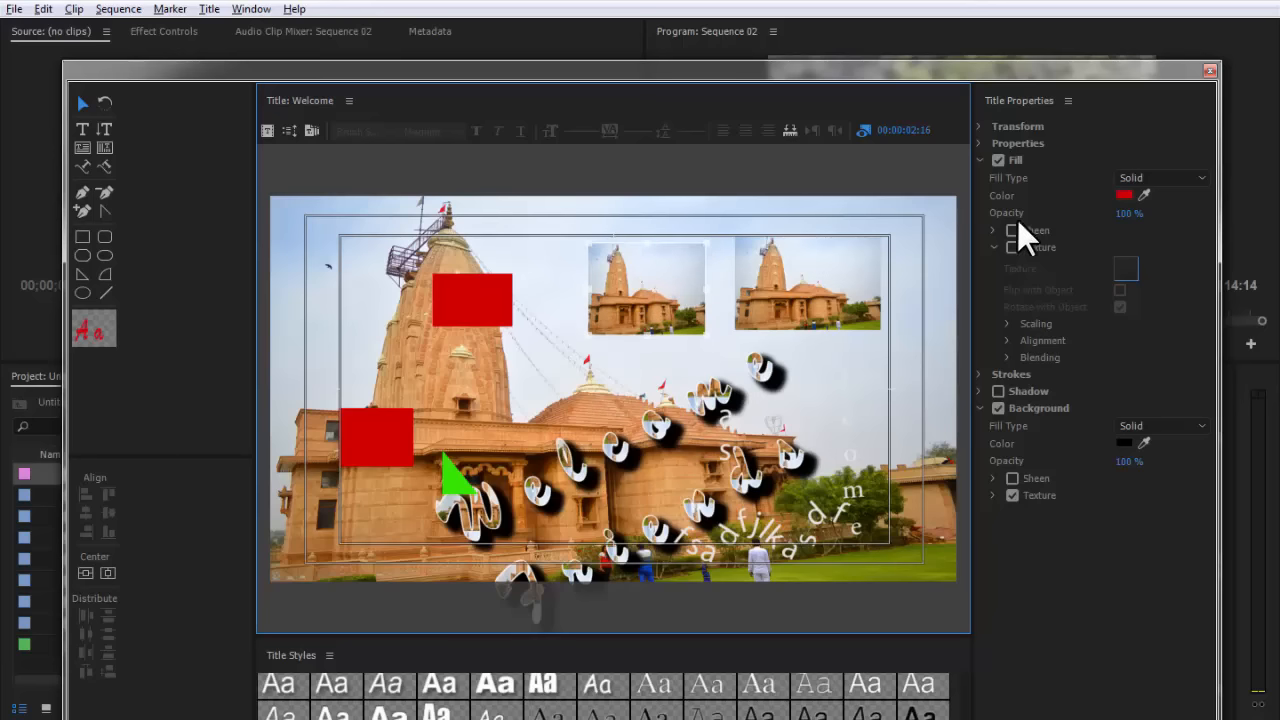
left_click_drag(677, 277, 678, 268)
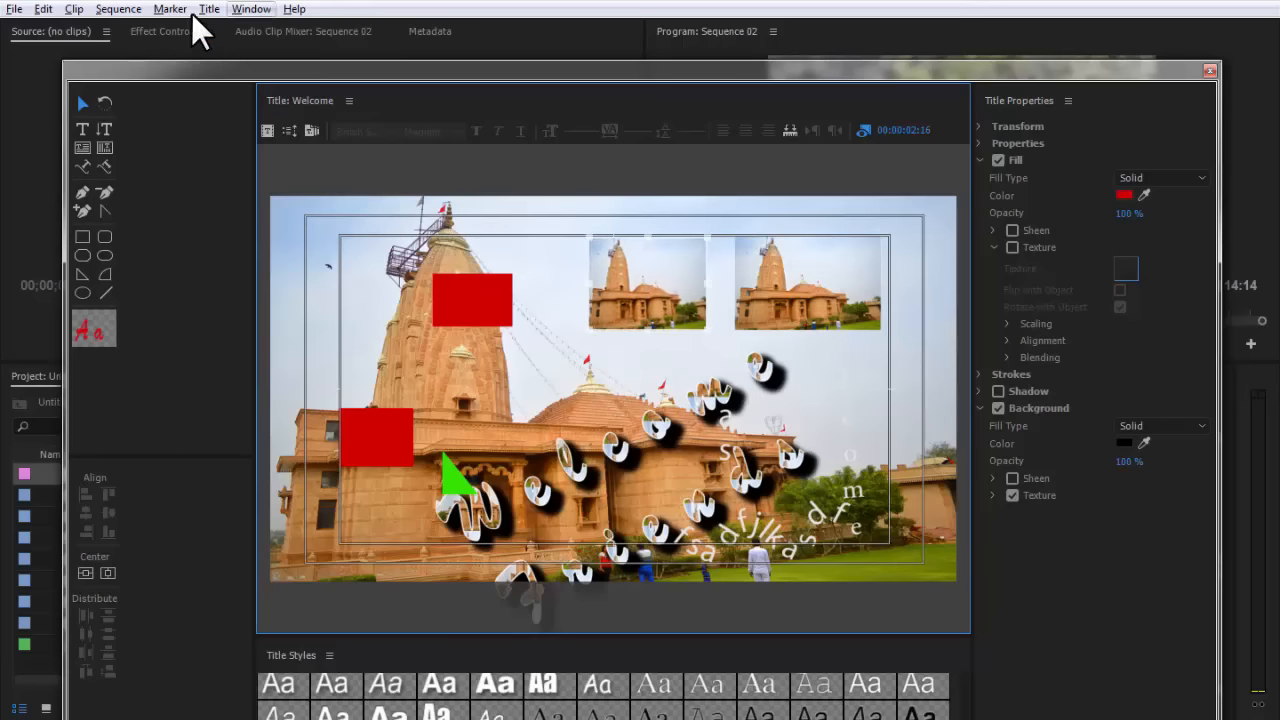
Restore the inserted graphic's aspect ratio and nudge the graphic slightly down.
left_click(118, 9)
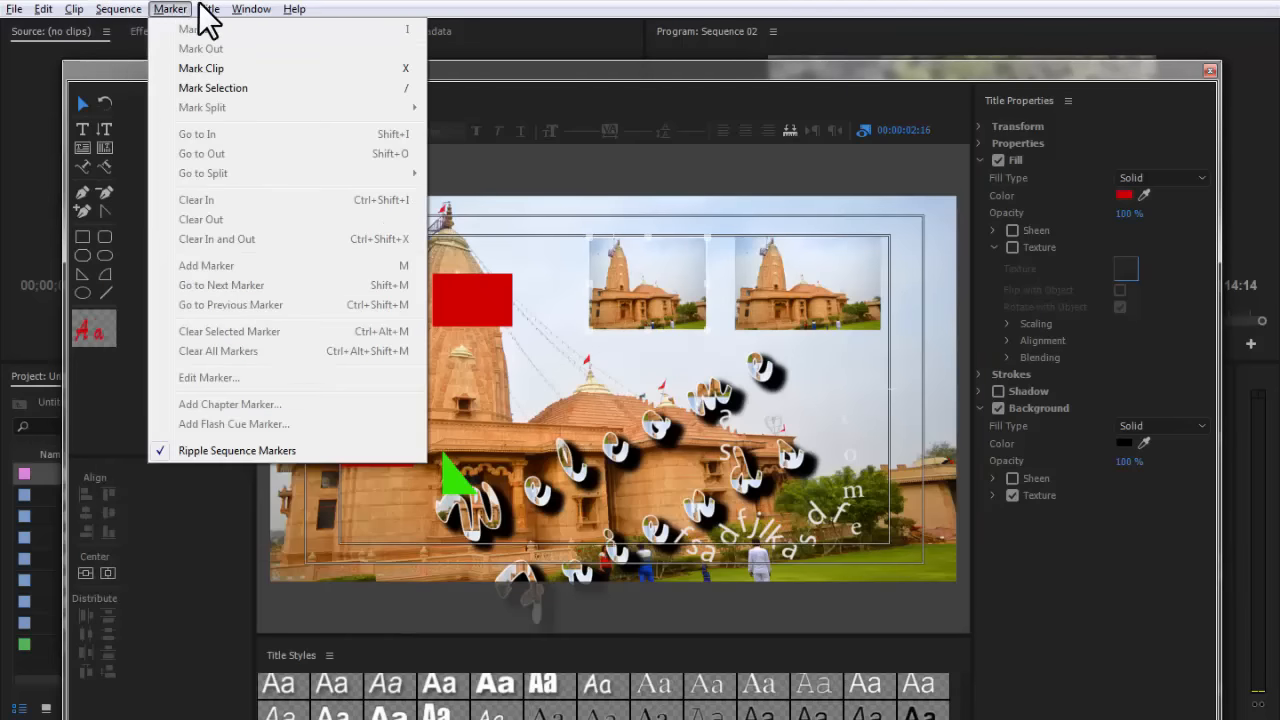
mouse_move(209, 9)
mouse_move(288, 266)
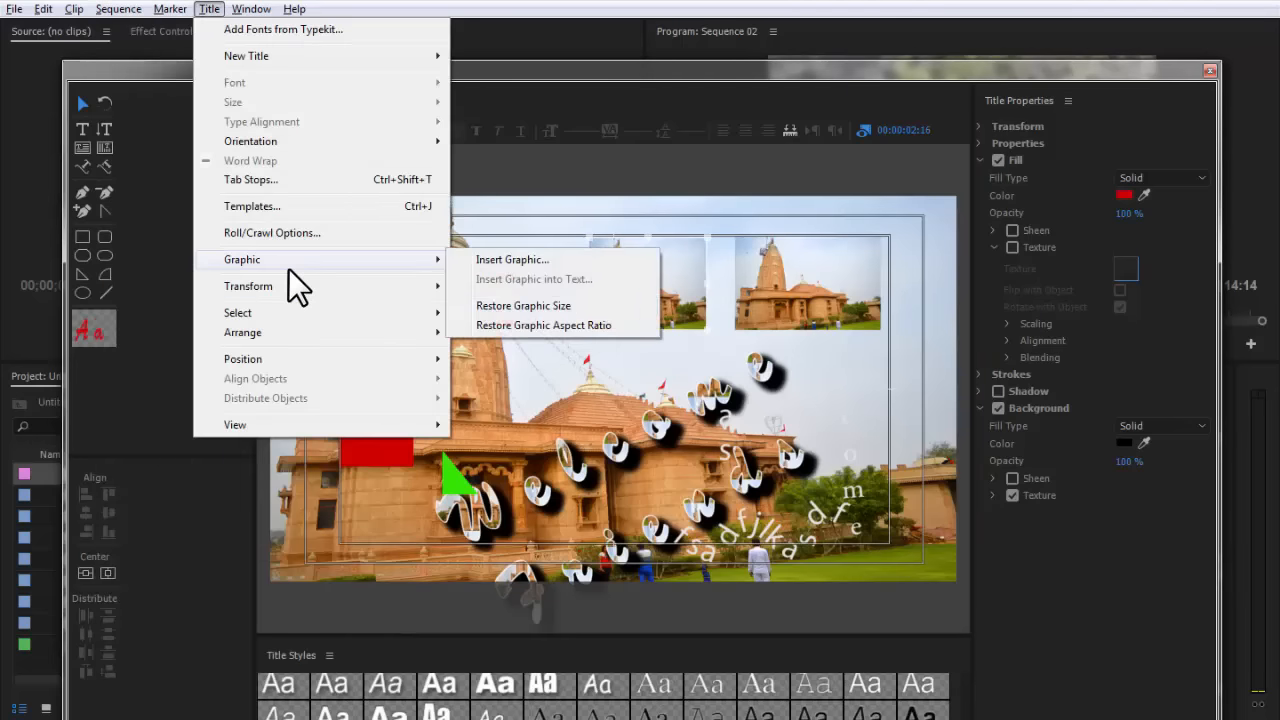
left_click(553, 327)
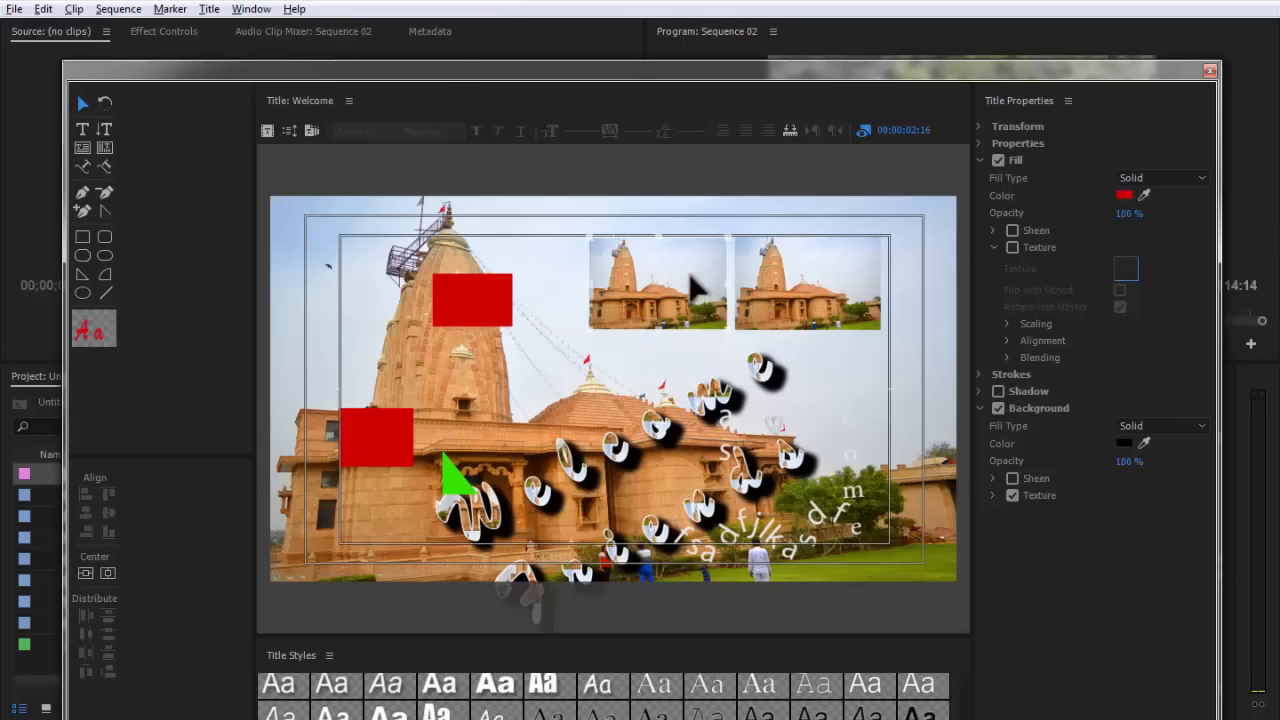
left_click_drag(680, 280, 685, 281)
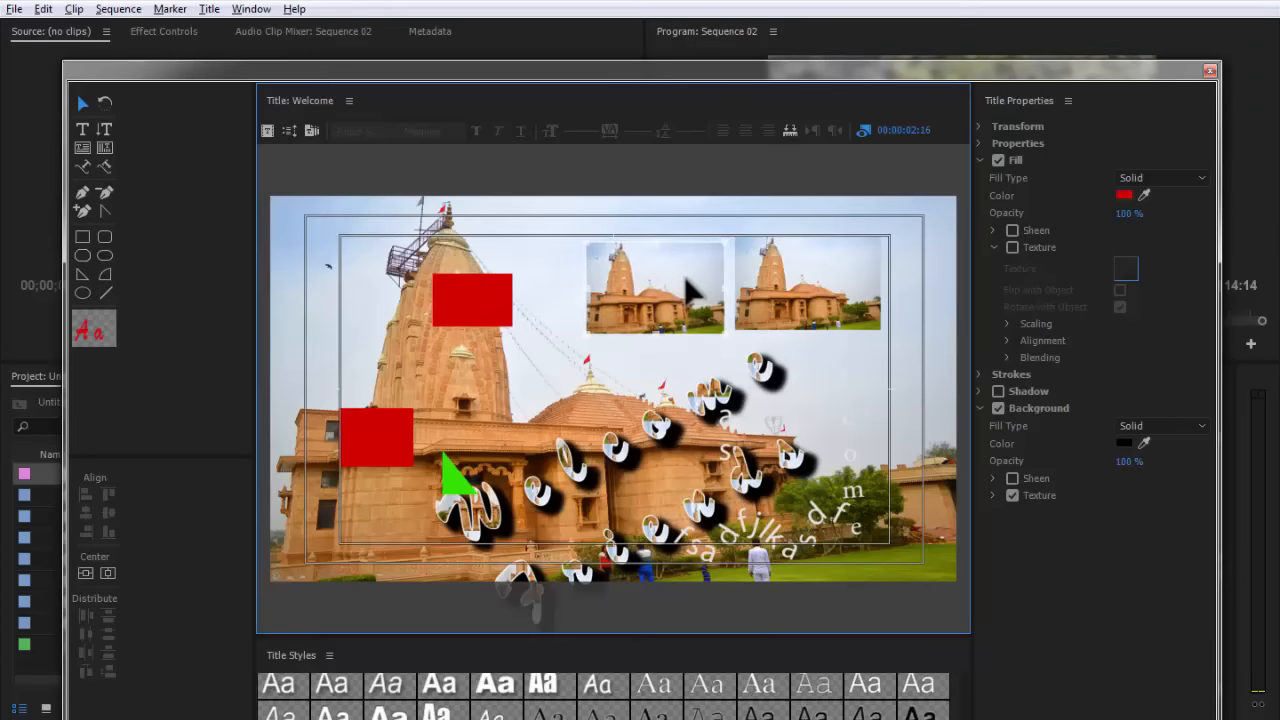
Try selecting the next object above, and move the inserted graphic so it overlaps the image-textured rectangle.
left_click(211, 8)
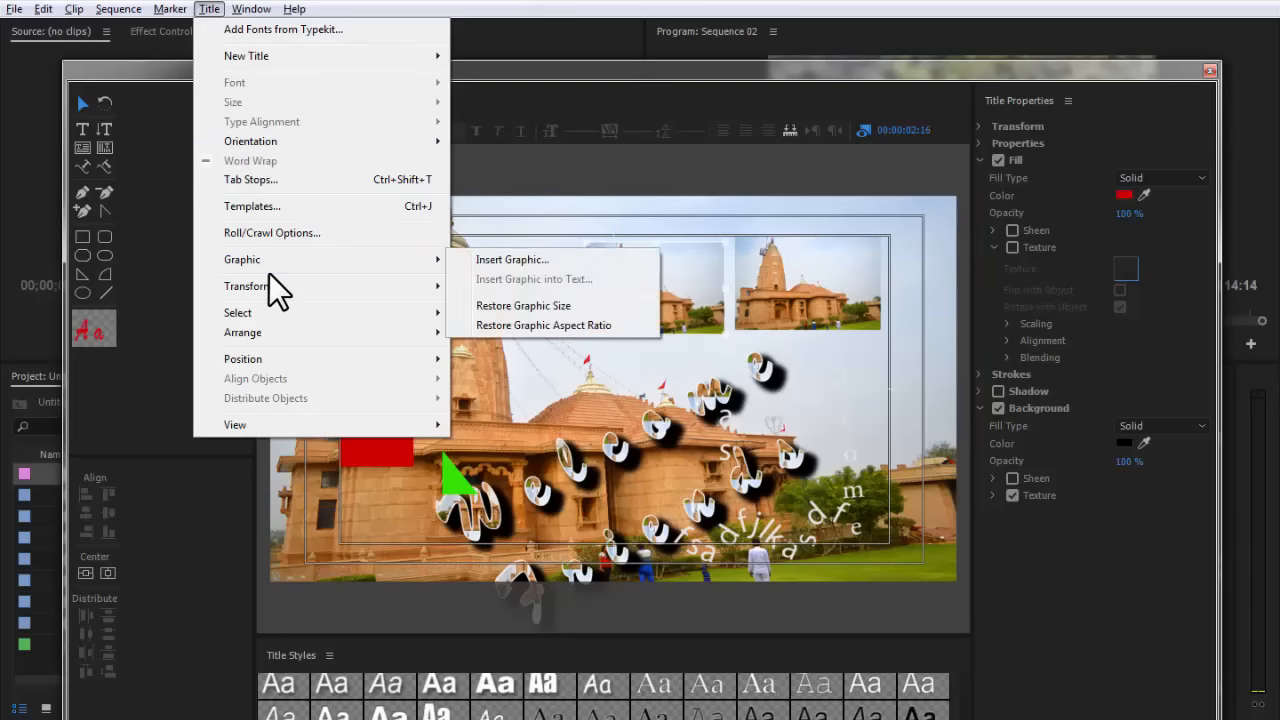
mouse_move(323, 288)
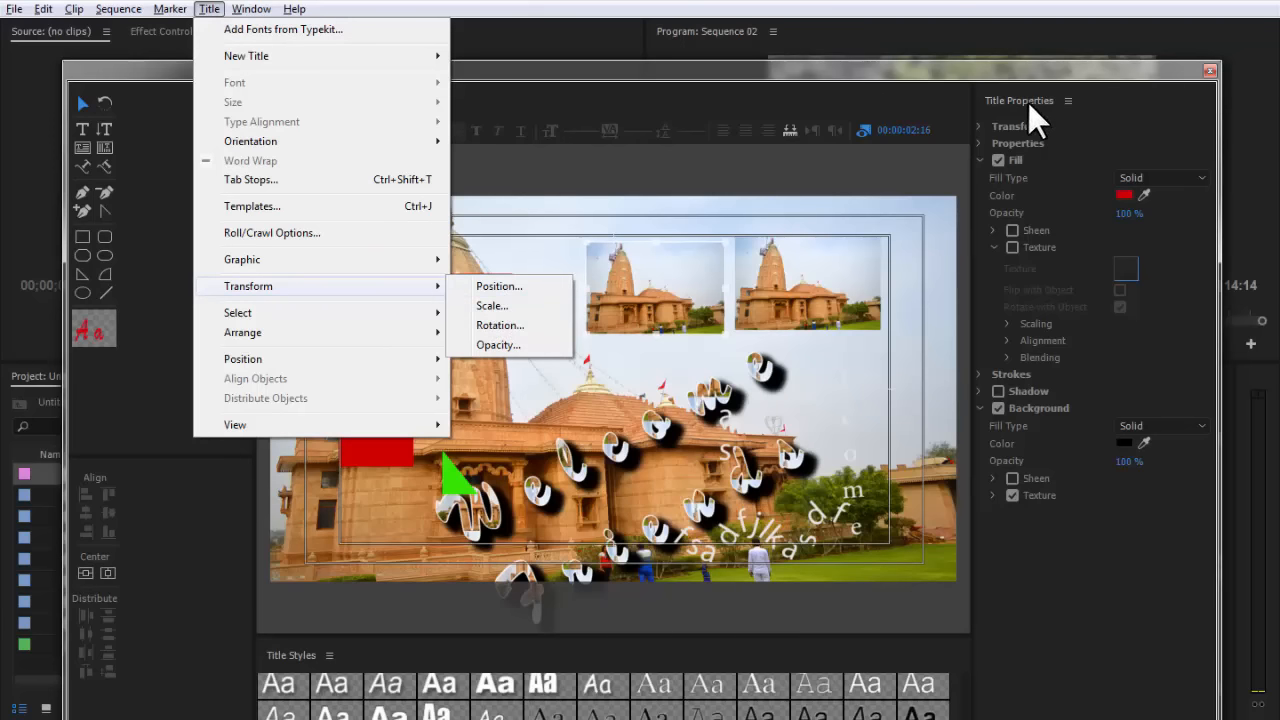
mouse_move(270, 311)
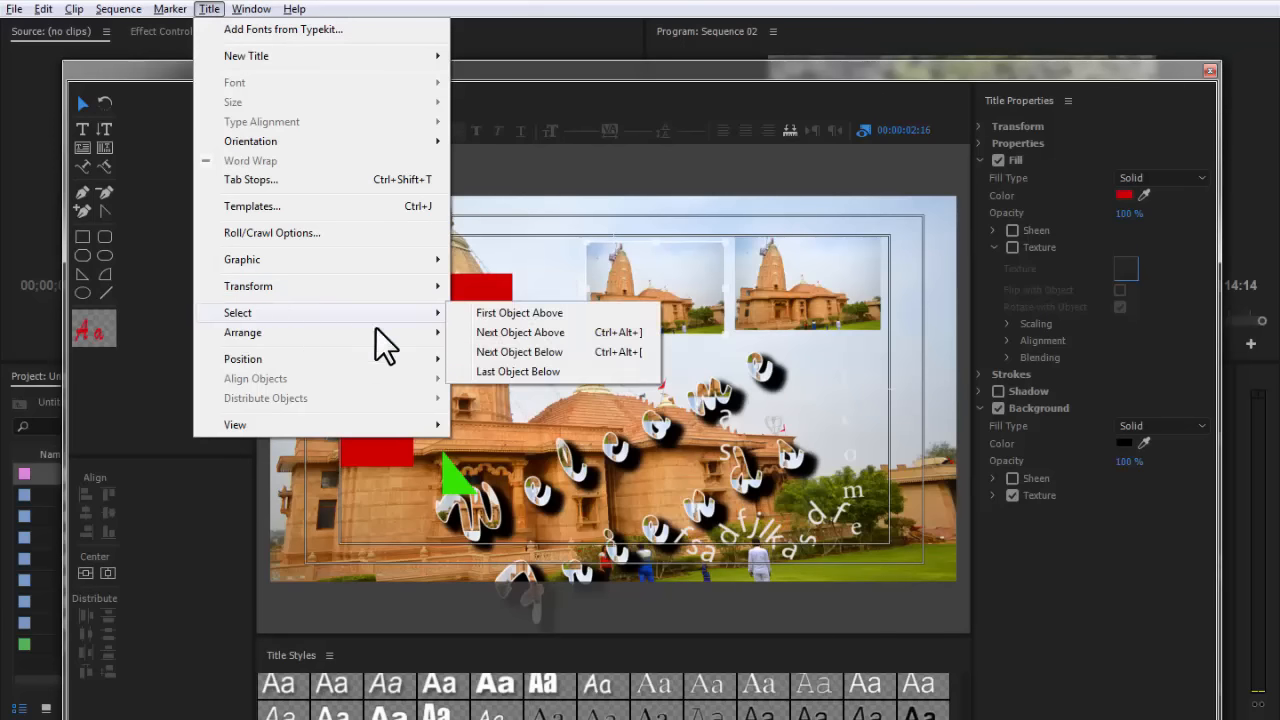
left_click(548, 332)
left_click_drag(677, 280, 778, 268)
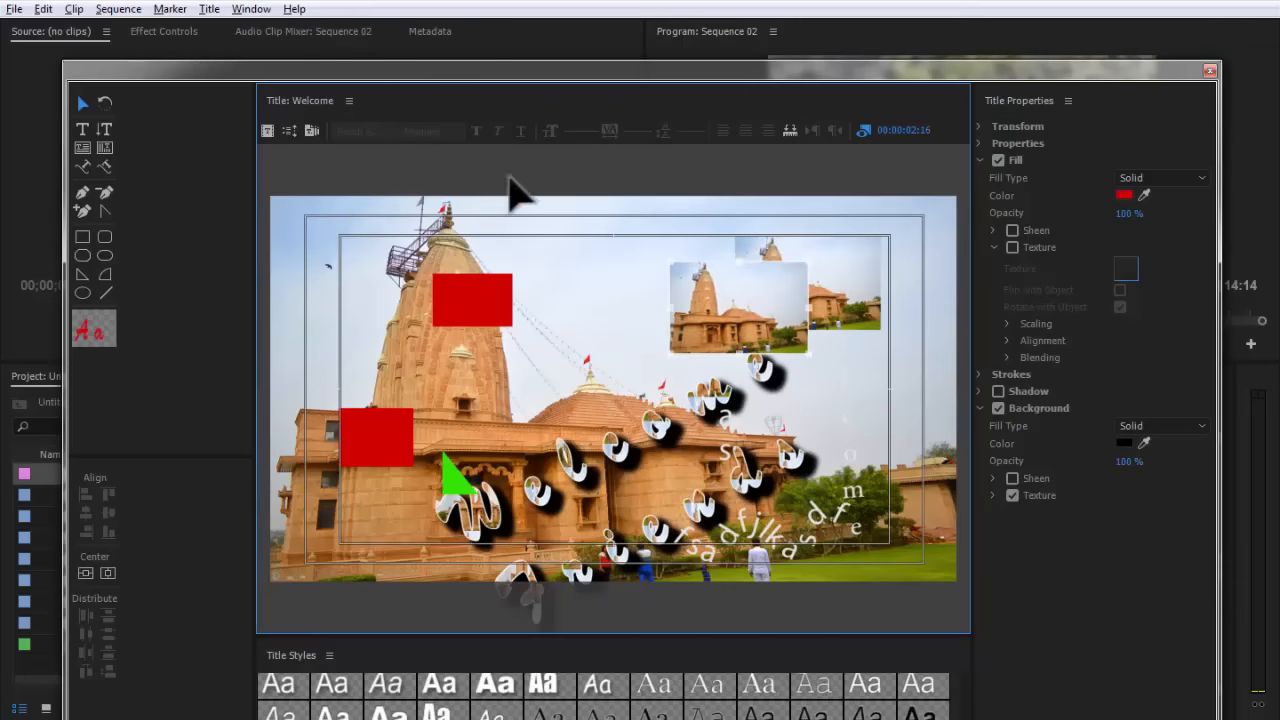
Select the last object below and move the slanted, image-textured text up in the frame.
left_click(209, 9)
mouse_move(278, 312)
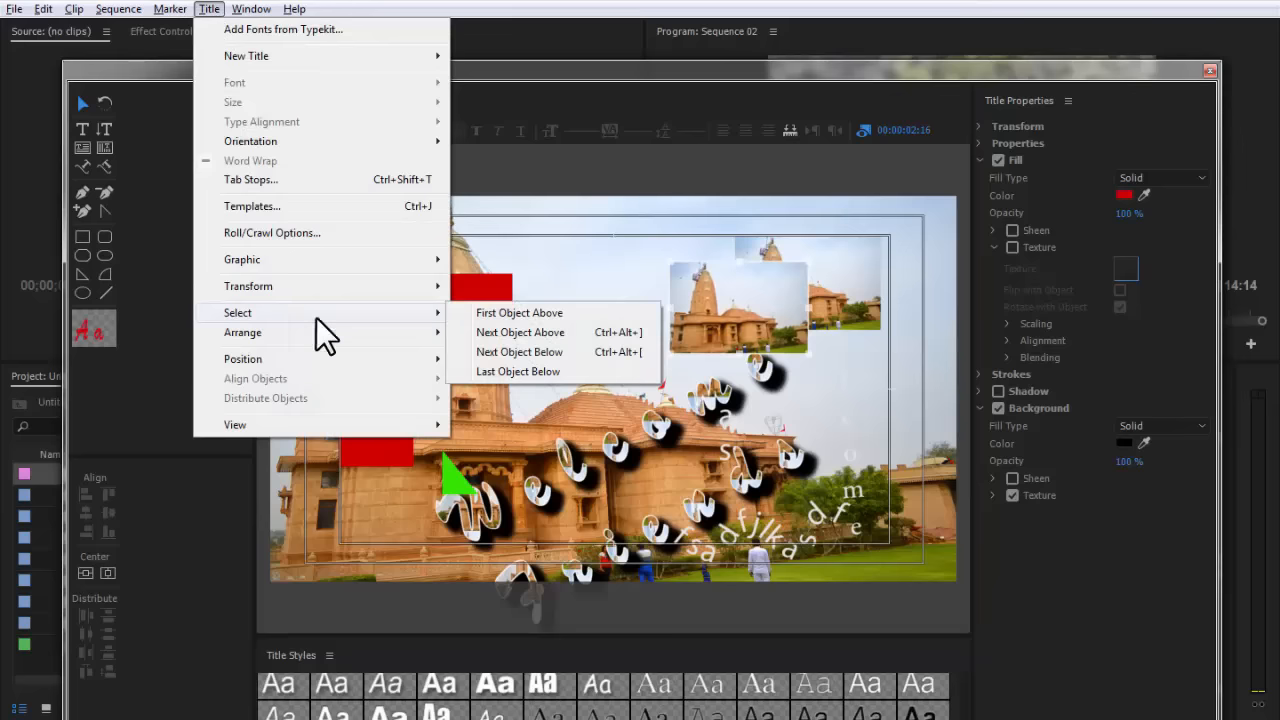
left_click(518, 372)
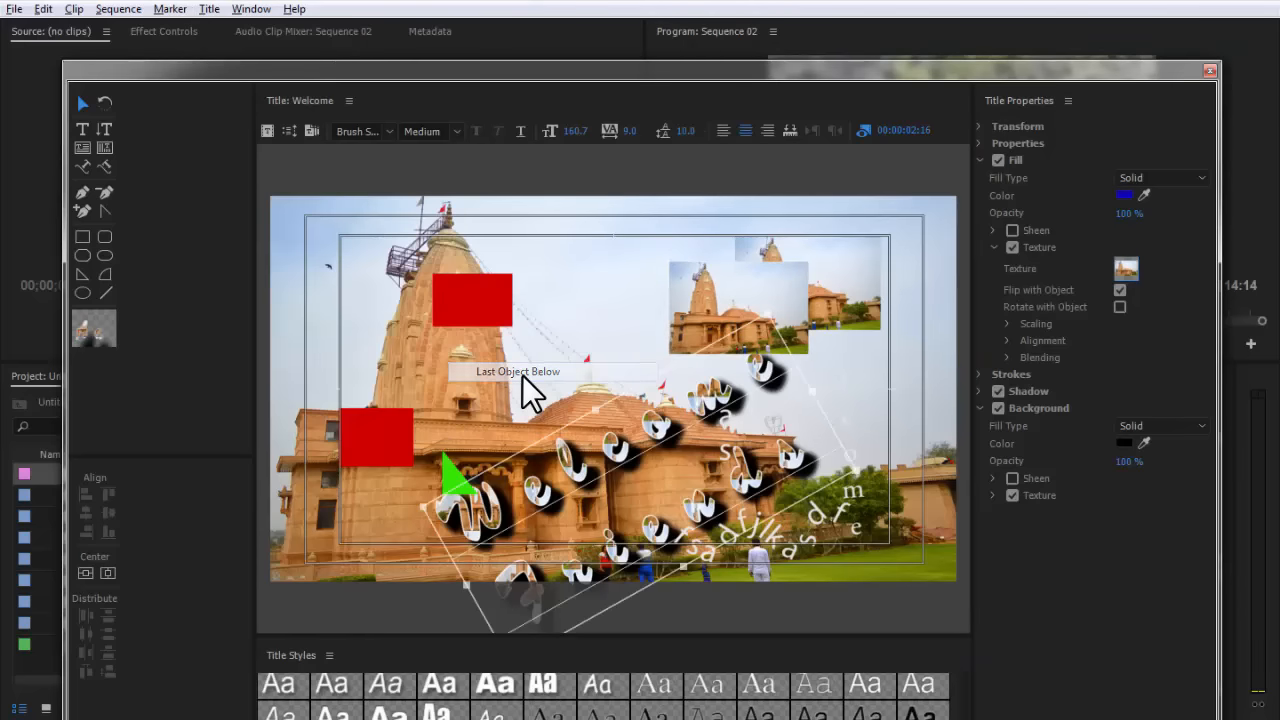
left_click_drag(593, 401, 618, 329)
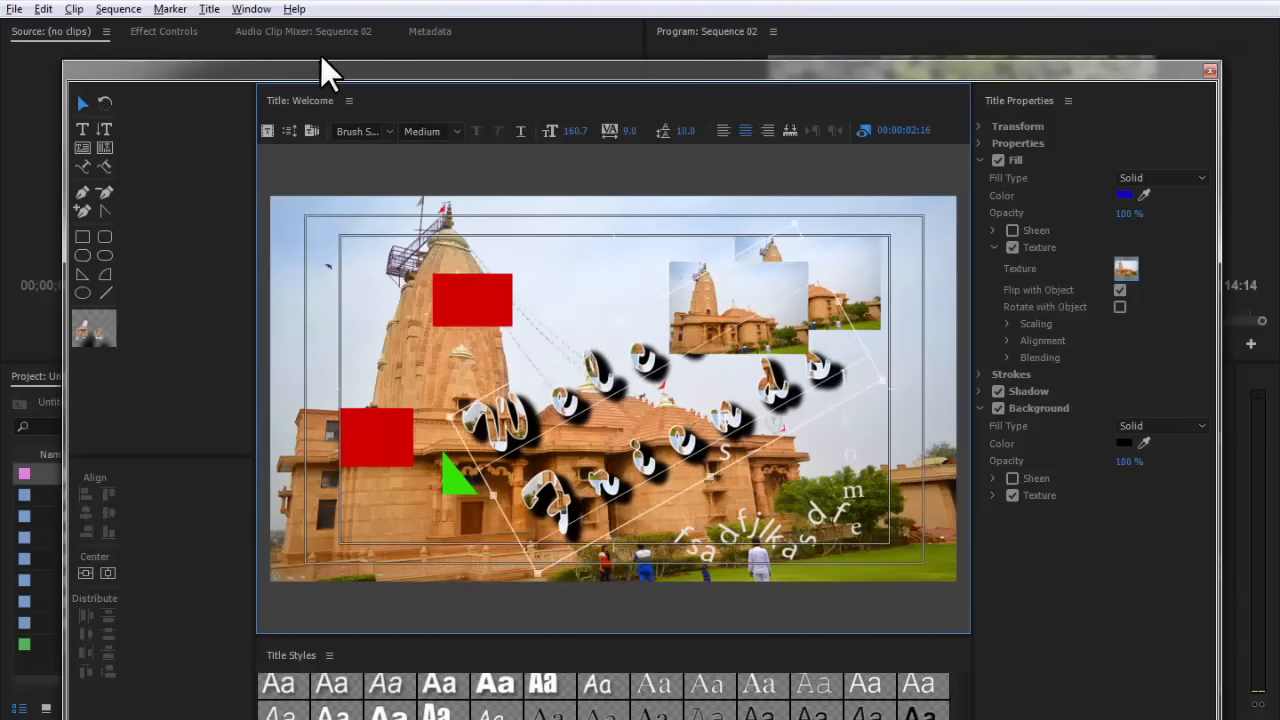
Select the first object above and move that graphic away from the image-textured rectangle to the upper center of the frame.
left_click(208, 9)
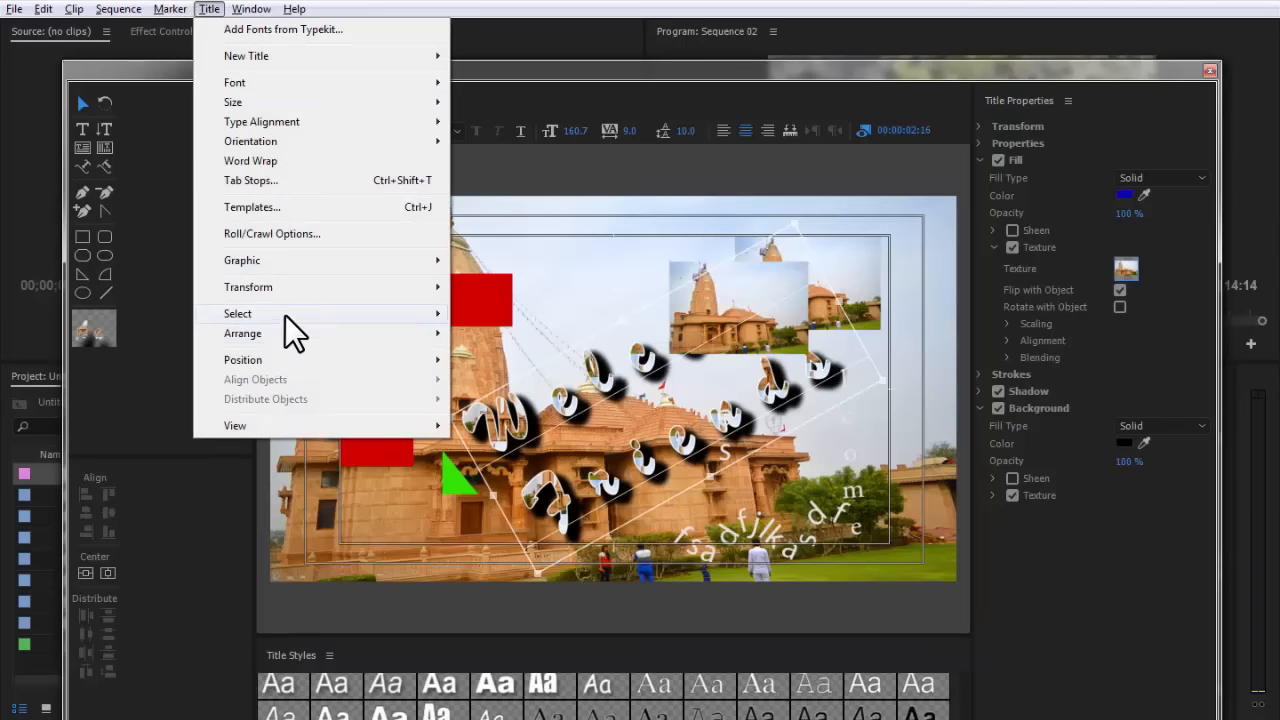
mouse_move(286, 313)
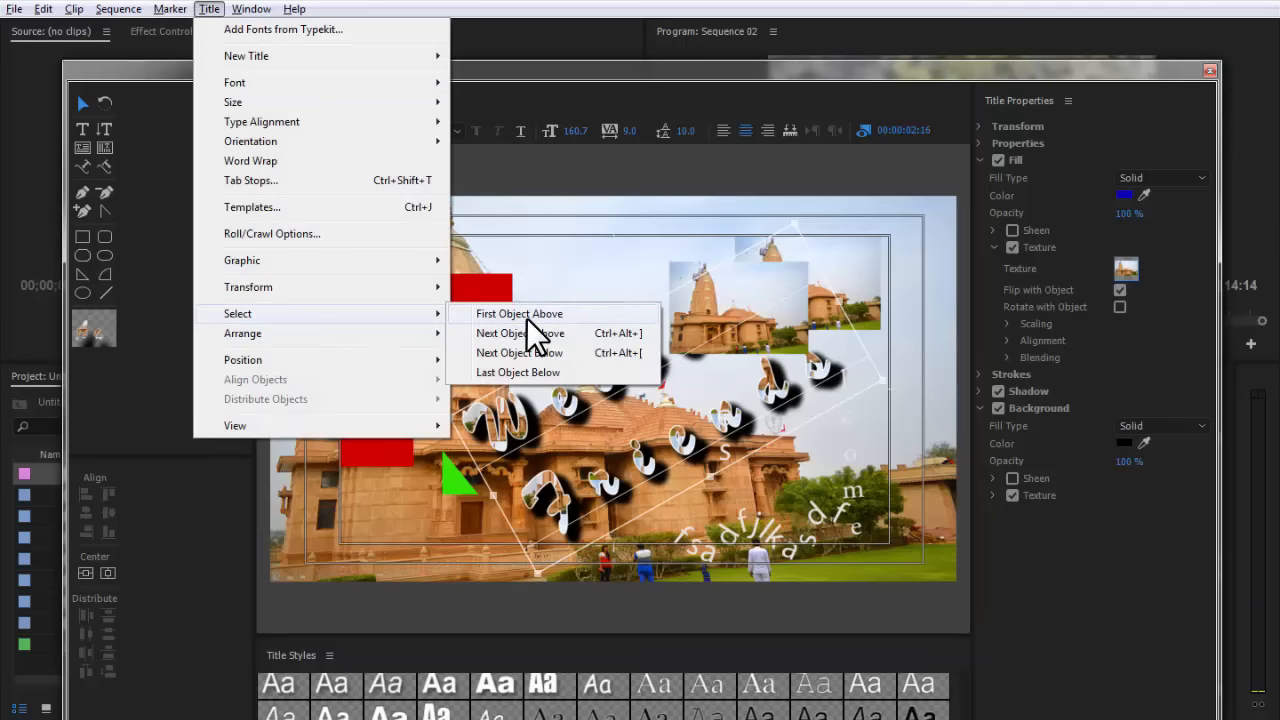
left_click(526, 318)
left_click_drag(743, 290, 591, 250)
Test Bring Forward and Send Backward on the graphic while it overlaps the image-textured rectangle.
left_click(208, 9)
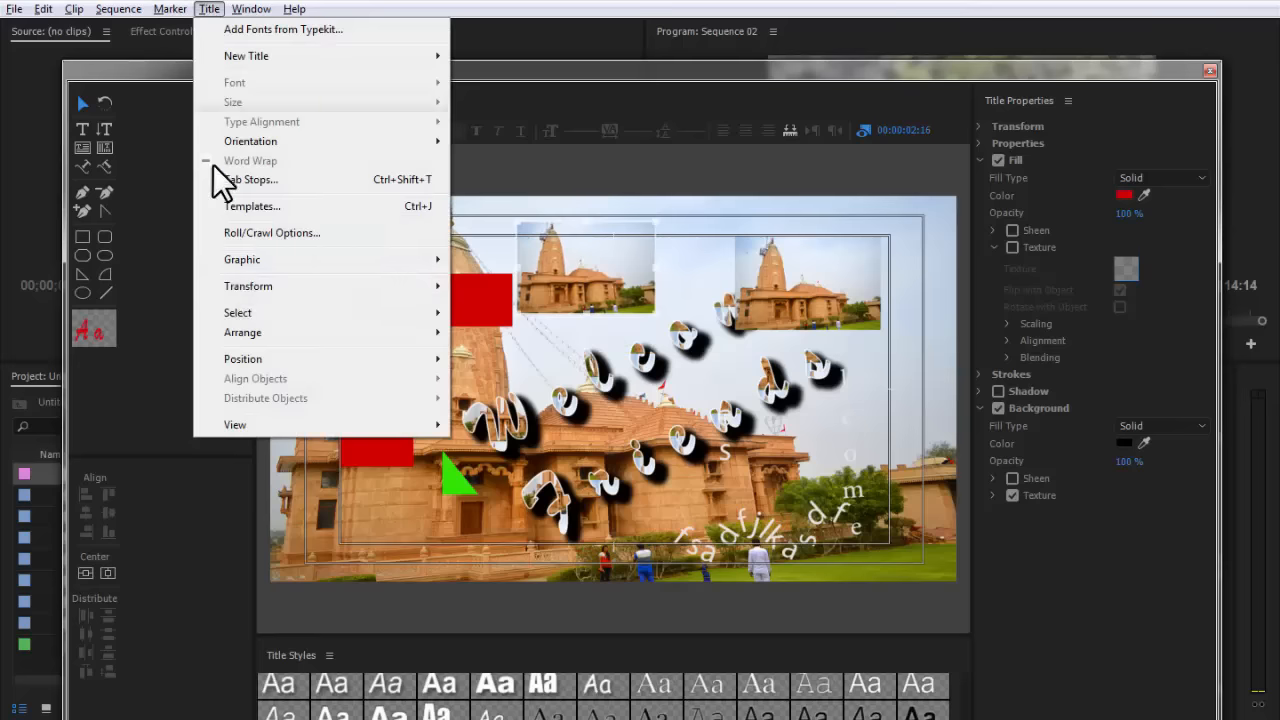
mouse_move(247, 331)
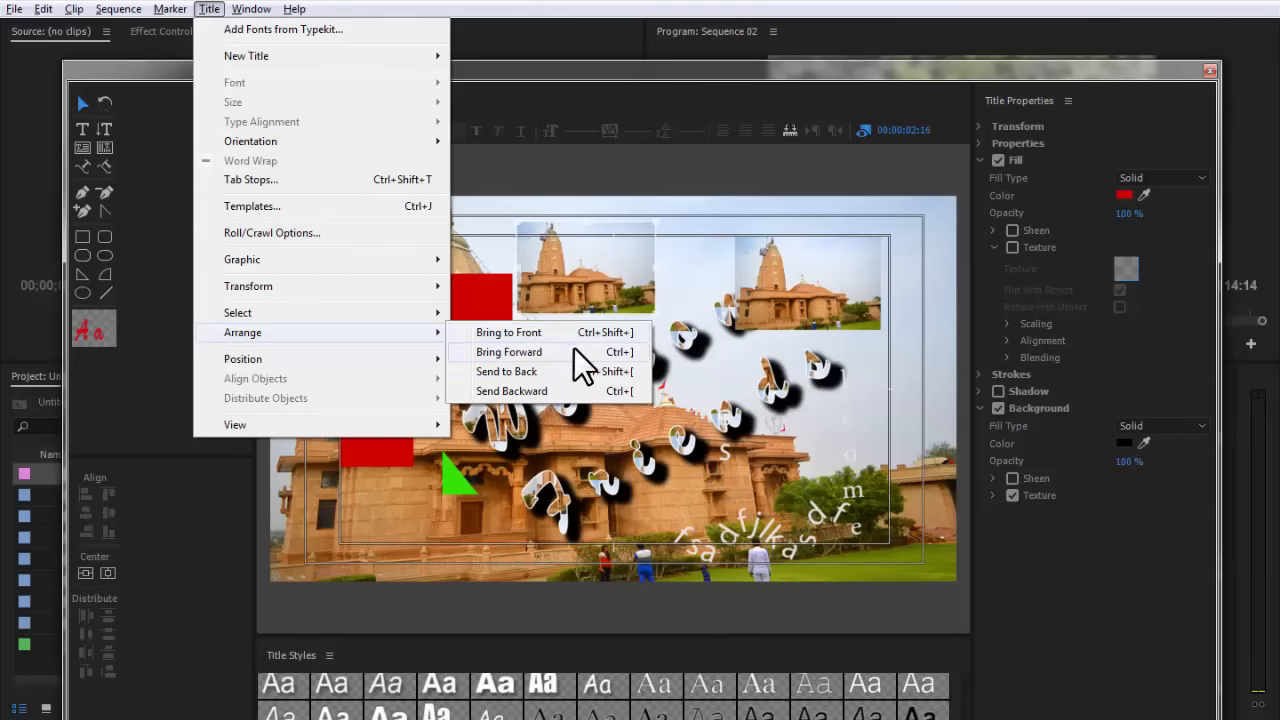
left_click(574, 348)
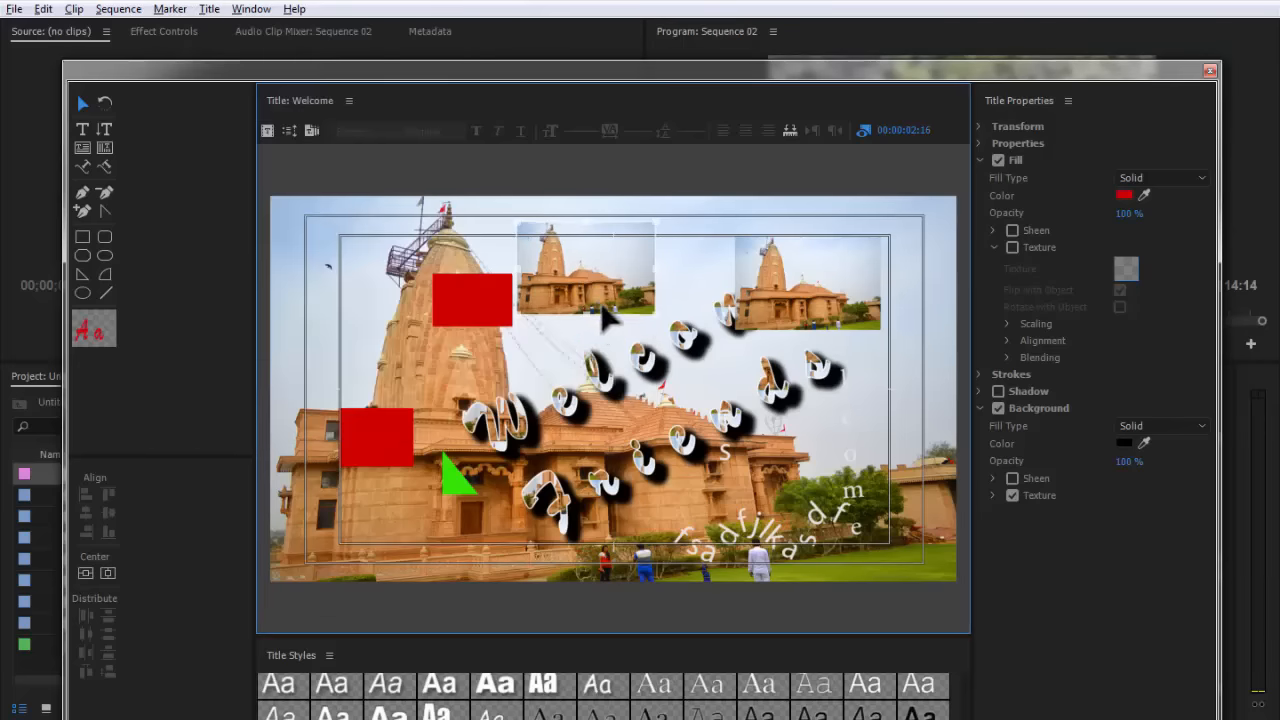
left_click_drag(635, 281, 804, 278)
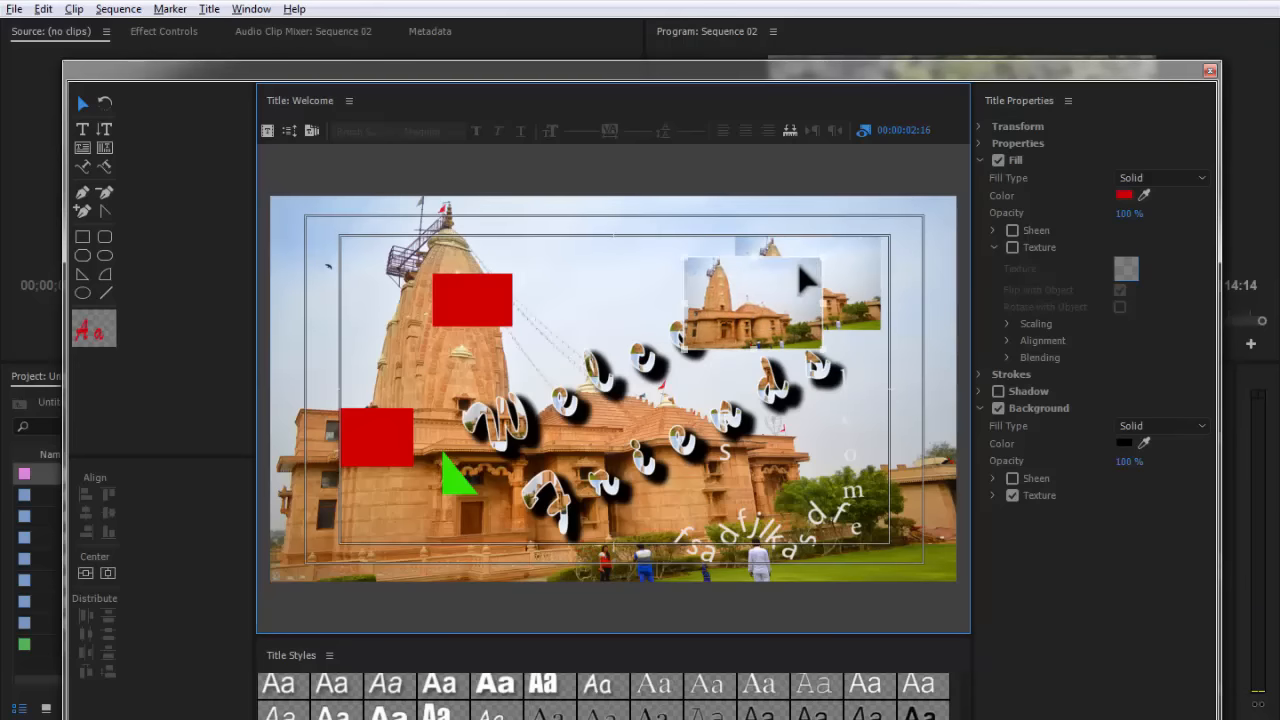
key("ctrl+[")
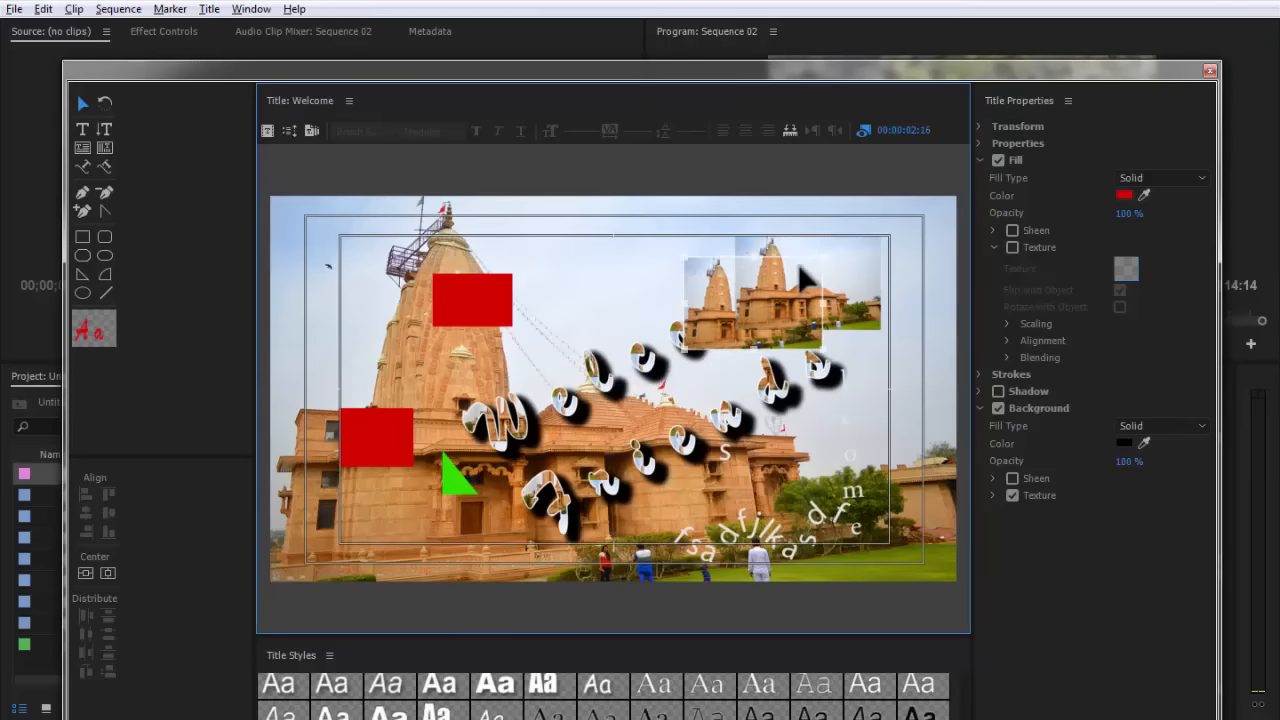
Position the graphic at the horizontal center of the title frame.
left_click(209, 9)
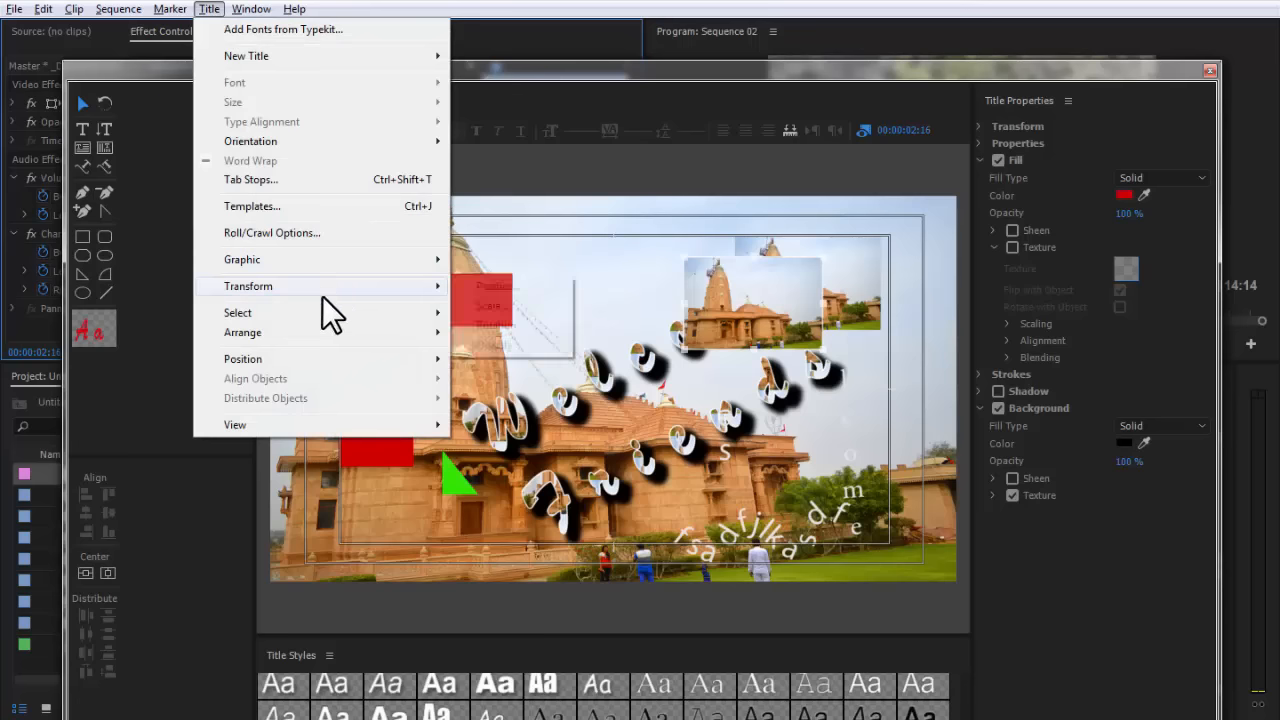
mouse_move(314, 335)
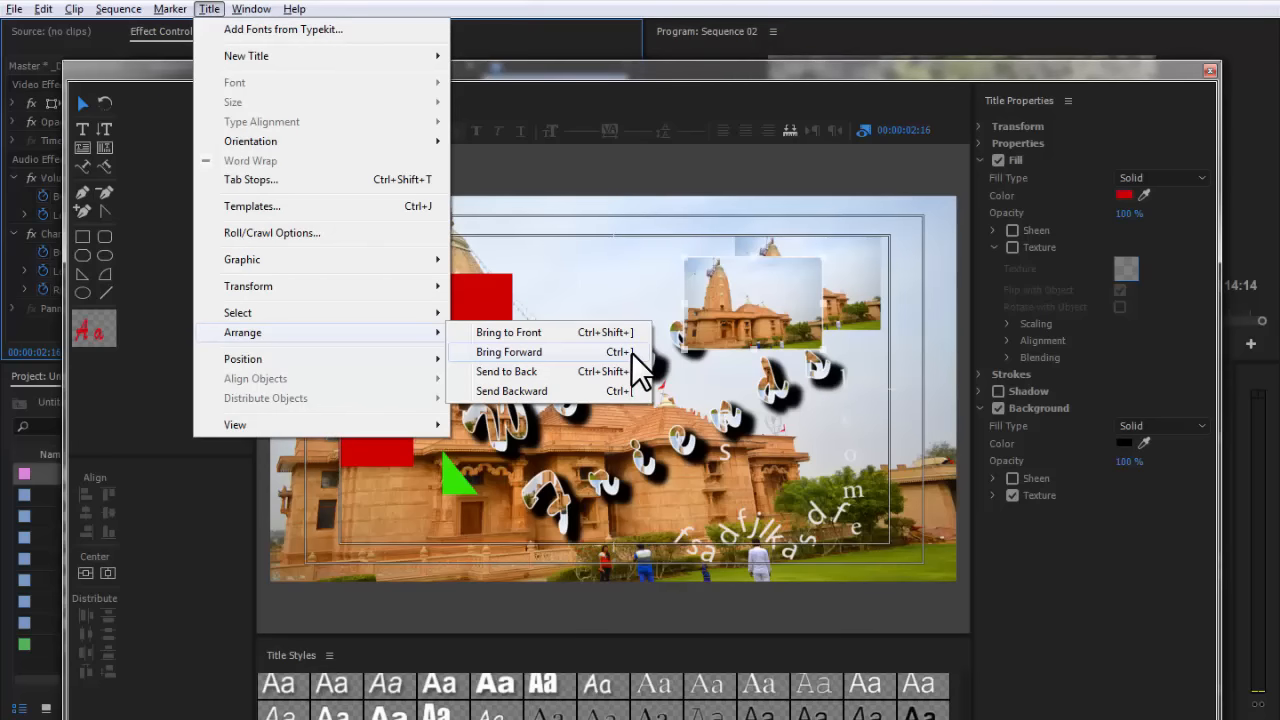
mouse_move(293, 357)
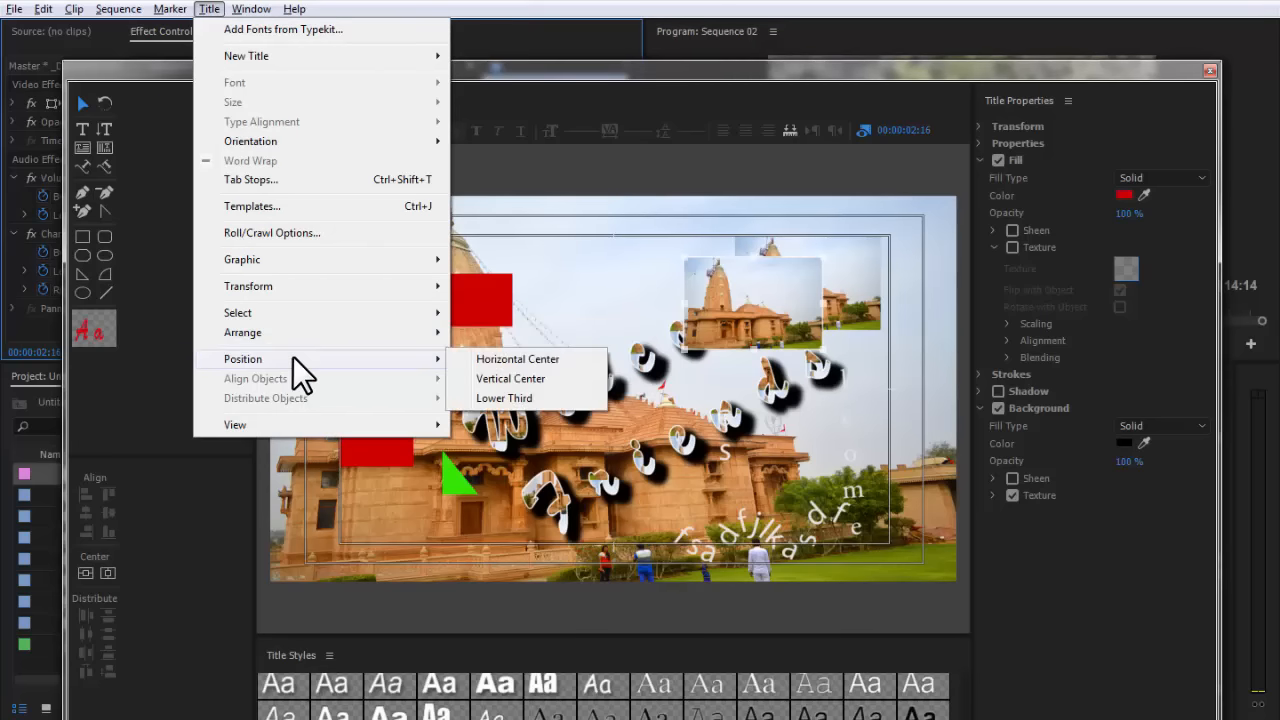
left_click(529, 361)
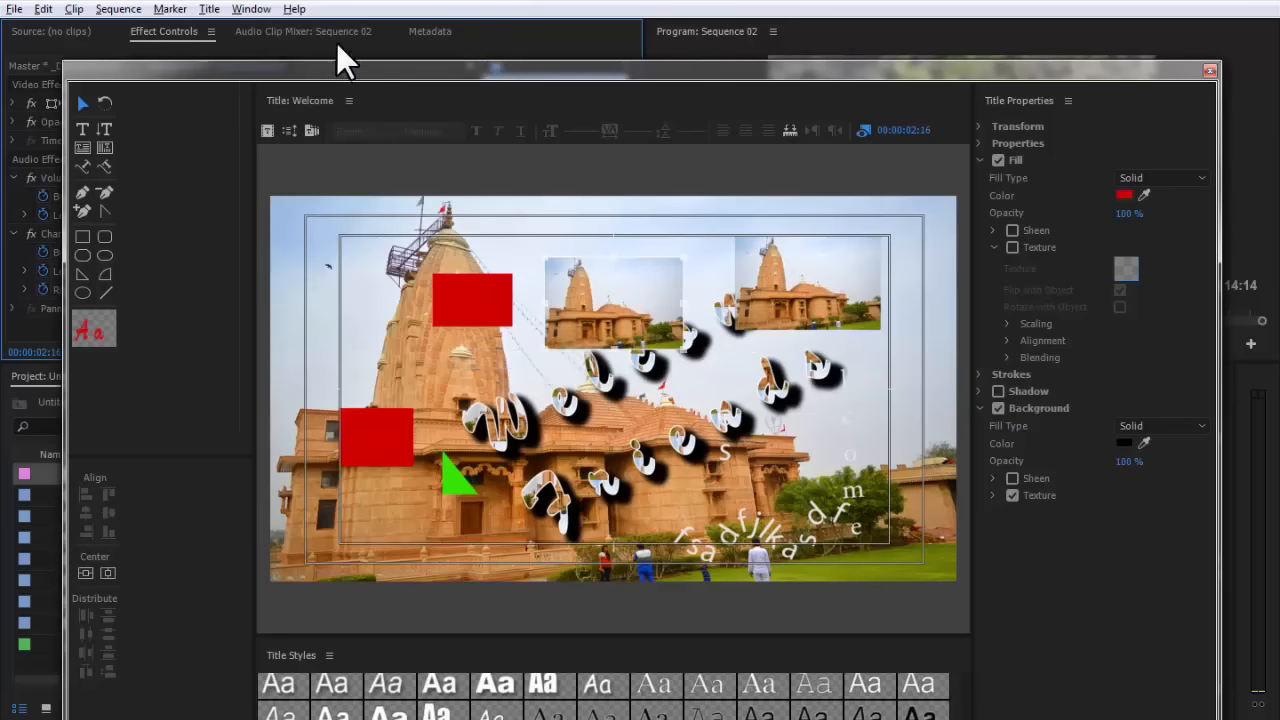
Test the vertical center position for the graphic, and move the graphic back up near the frame's top edge.
left_click(209, 9)
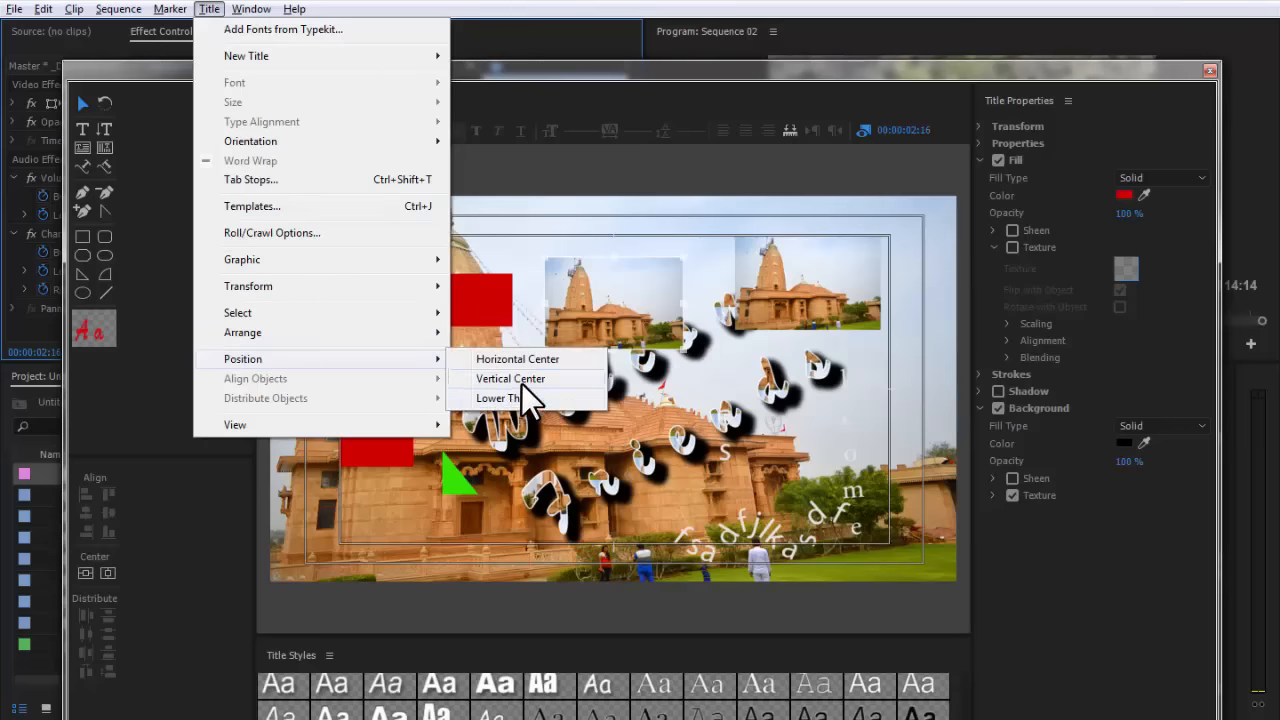
left_click(521, 383)
left_click_drag(645, 400, 650, 300)
Select both temple images, shift them slightly down, and add the upper red rectangle to the selection.
left_click(208, 12)
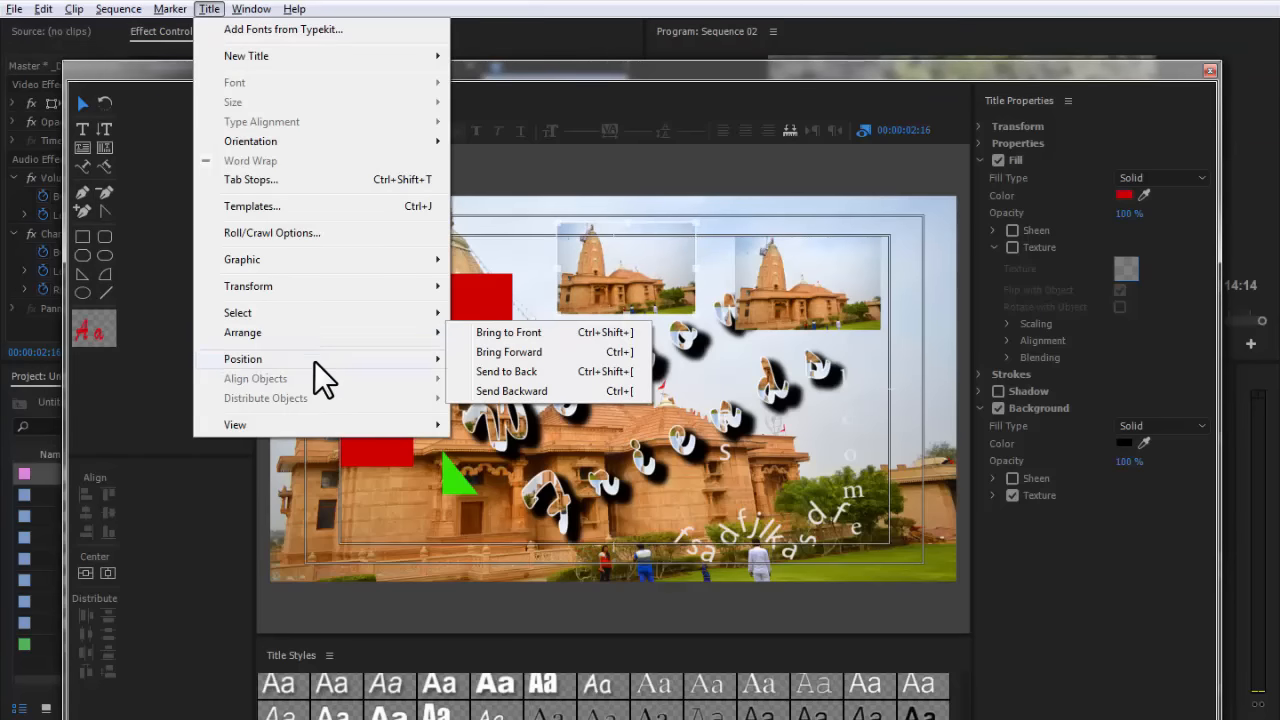
left_click(777, 275)
left_click(777, 274)
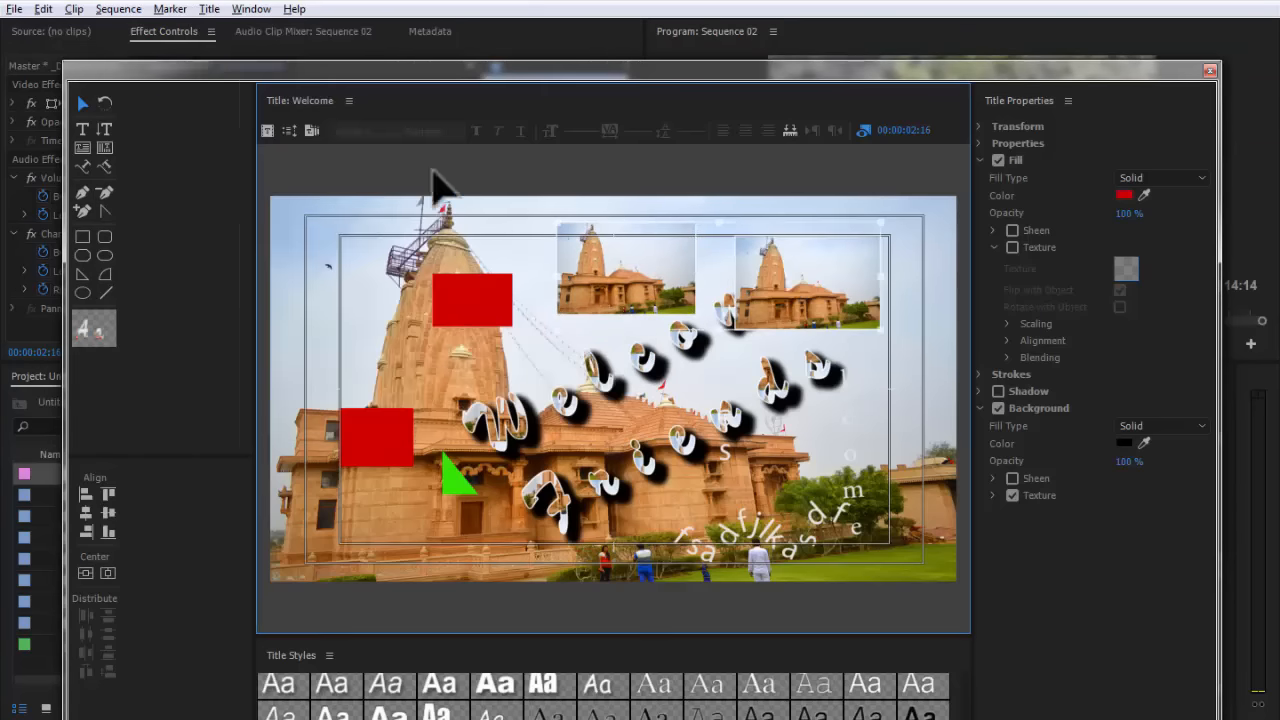
left_click(209, 9)
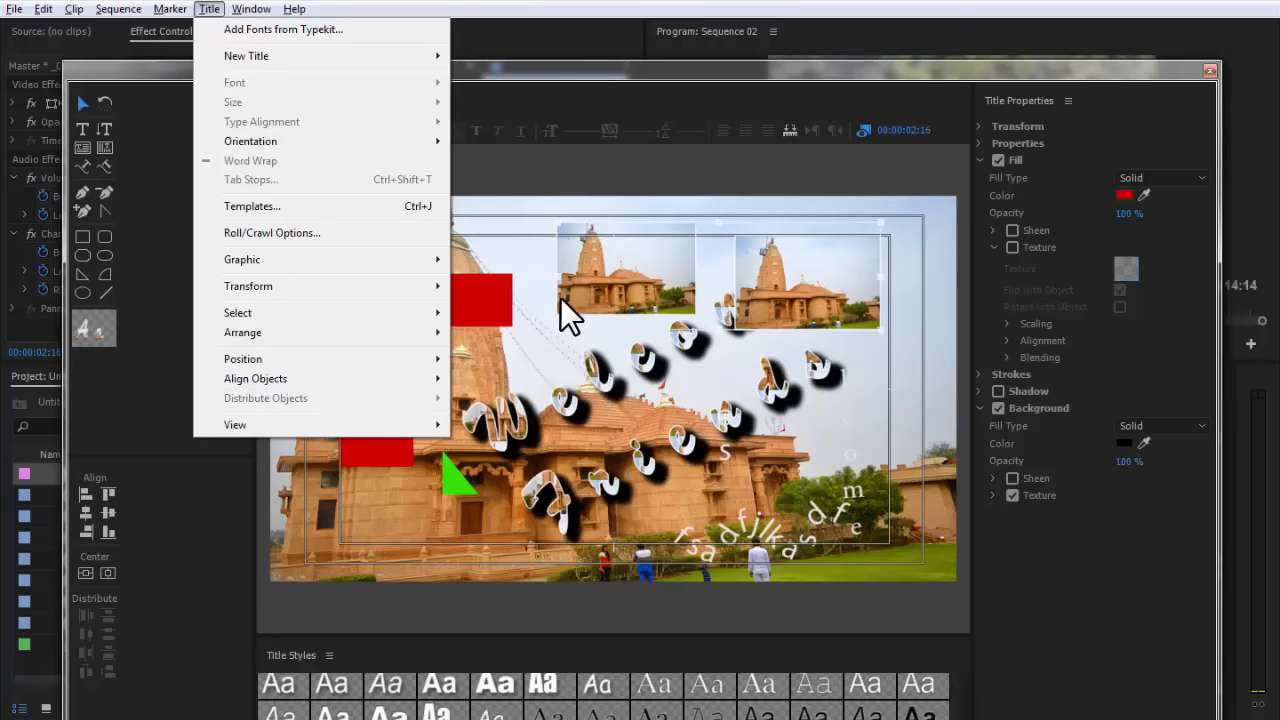
left_click_drag(605, 282, 603, 297)
left_click(478, 298, "shift")
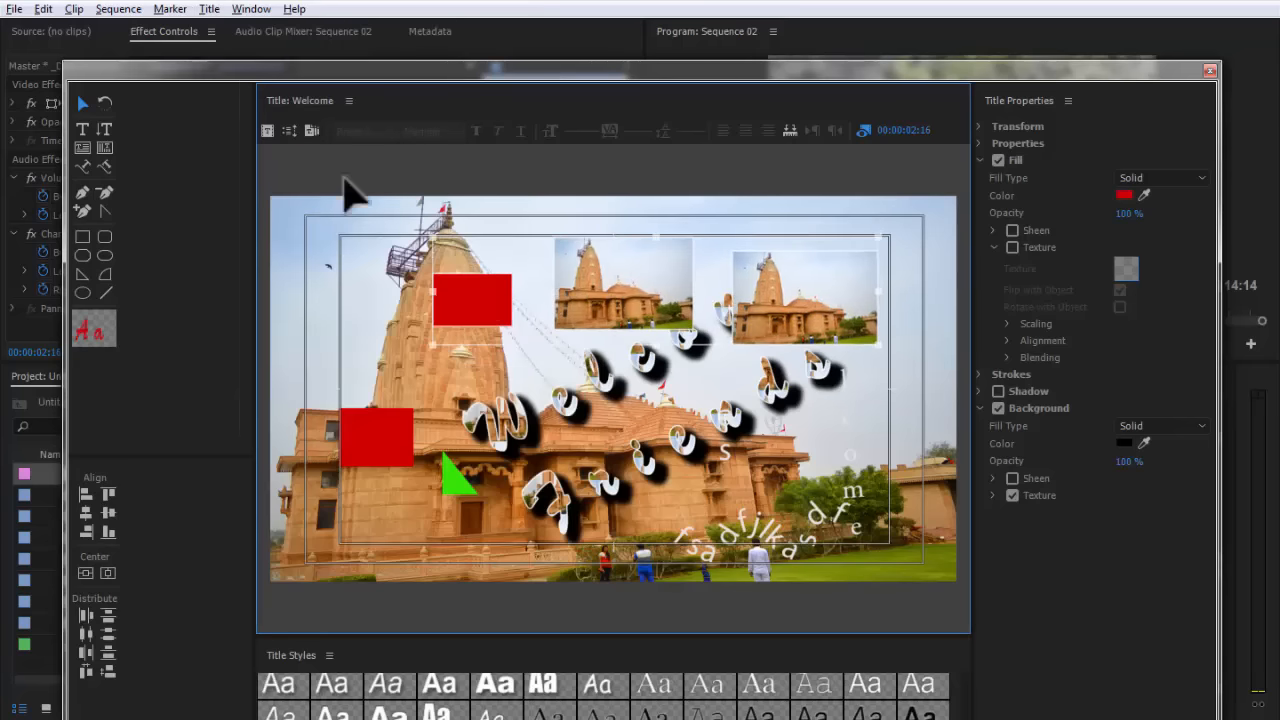
Examine the Distribute Objects choices for the three selected objects and the display options for margins, baselines and video.
left_click(182, 7)
mouse_move(207, 9)
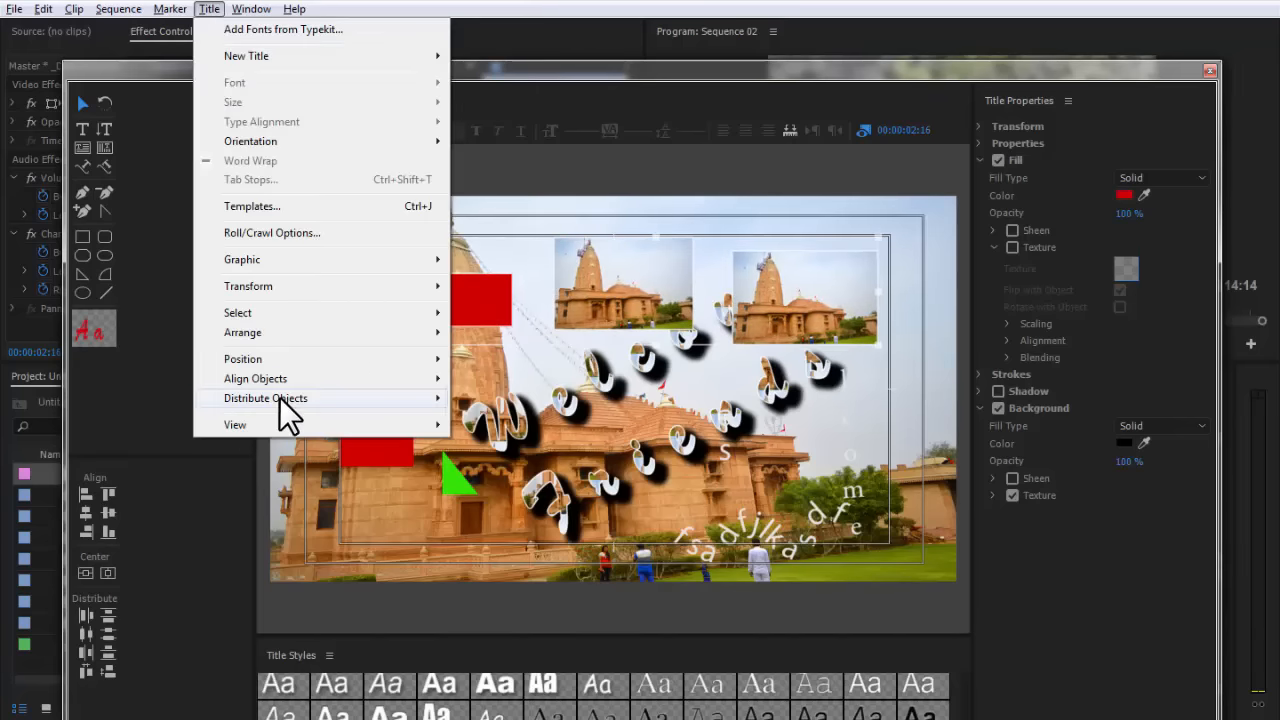
mouse_move(279, 397)
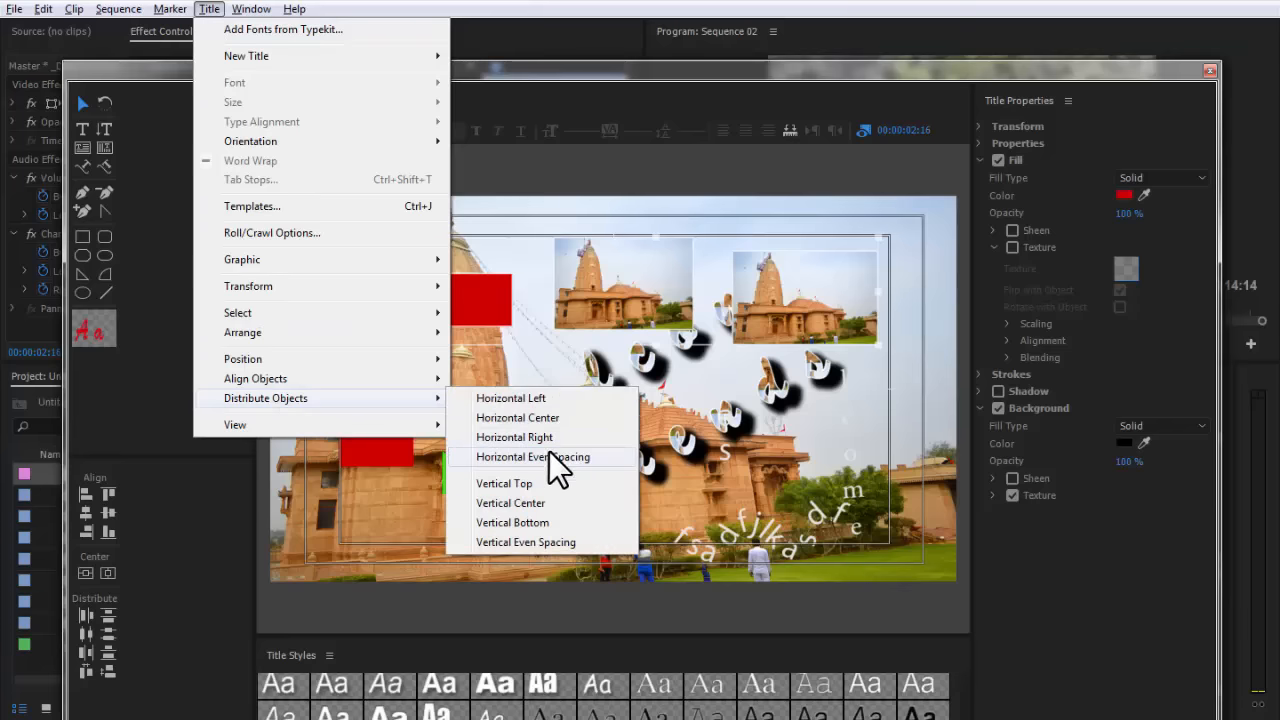
mouse_move(267, 429)
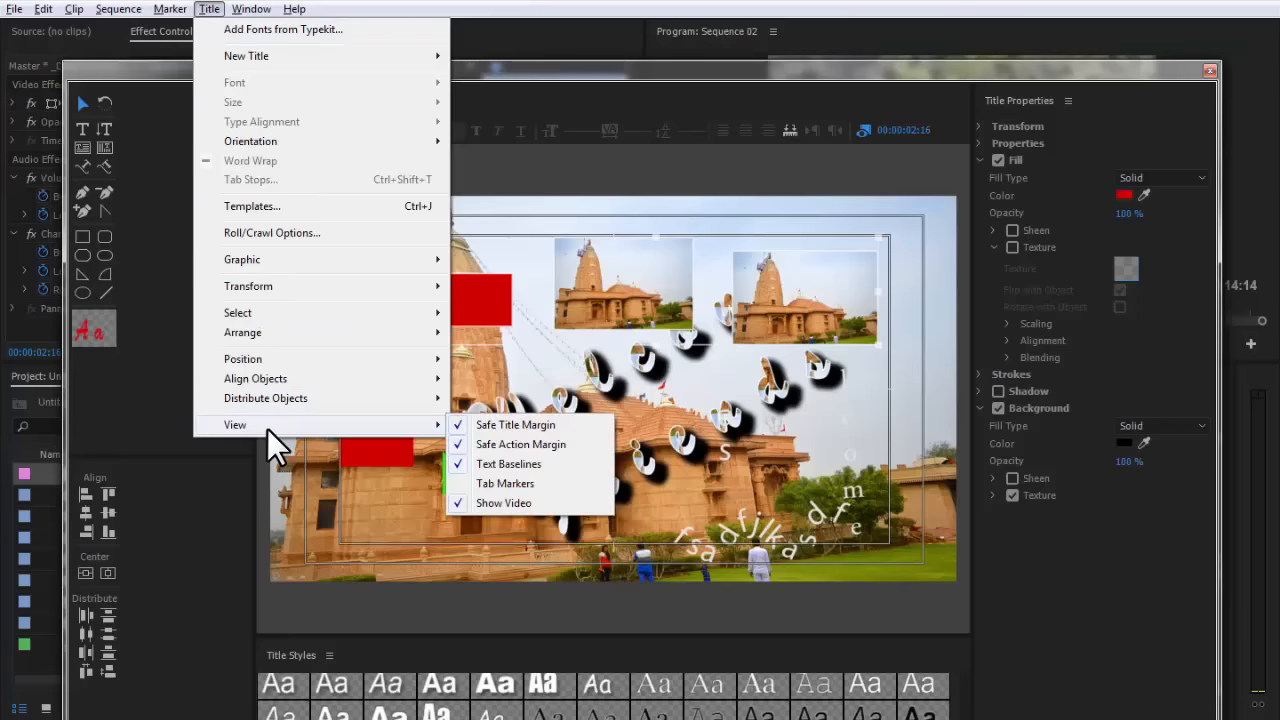
left_click(506, 113)
left_click(349, 101)
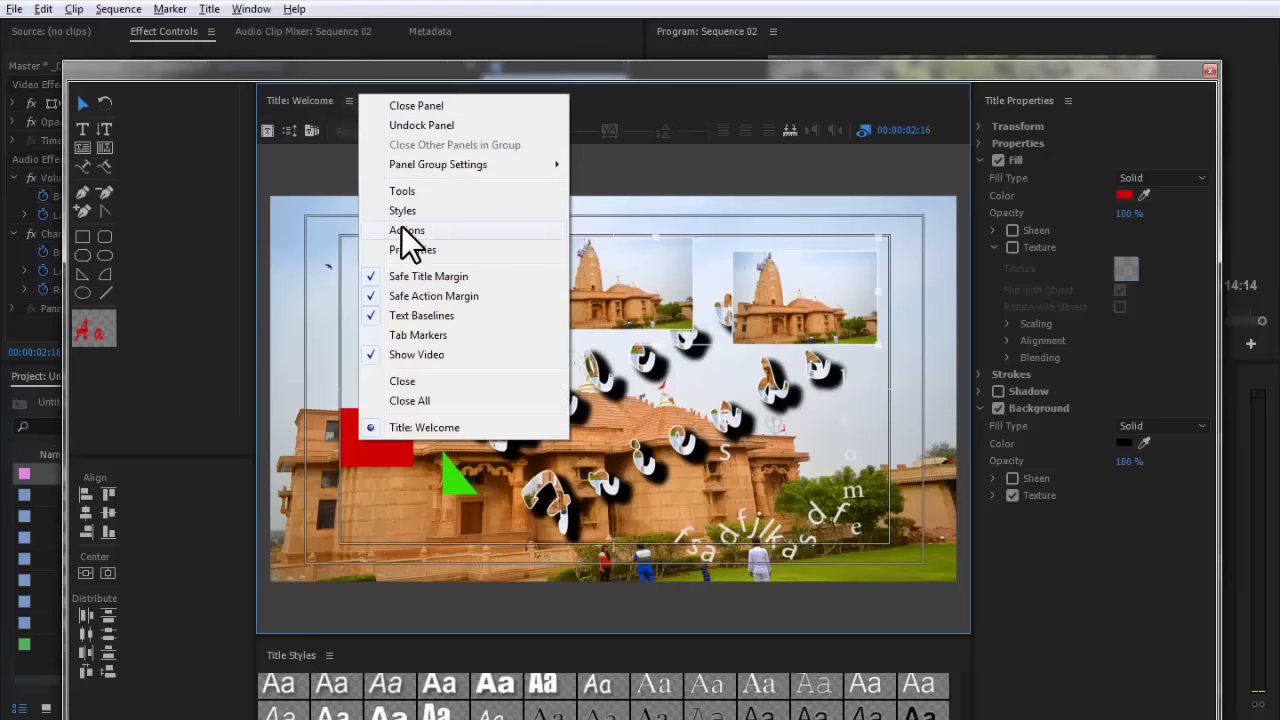
Try Word Wrap on a new line of sample text above the temple images, and undo the test.
left_click(198, 9)
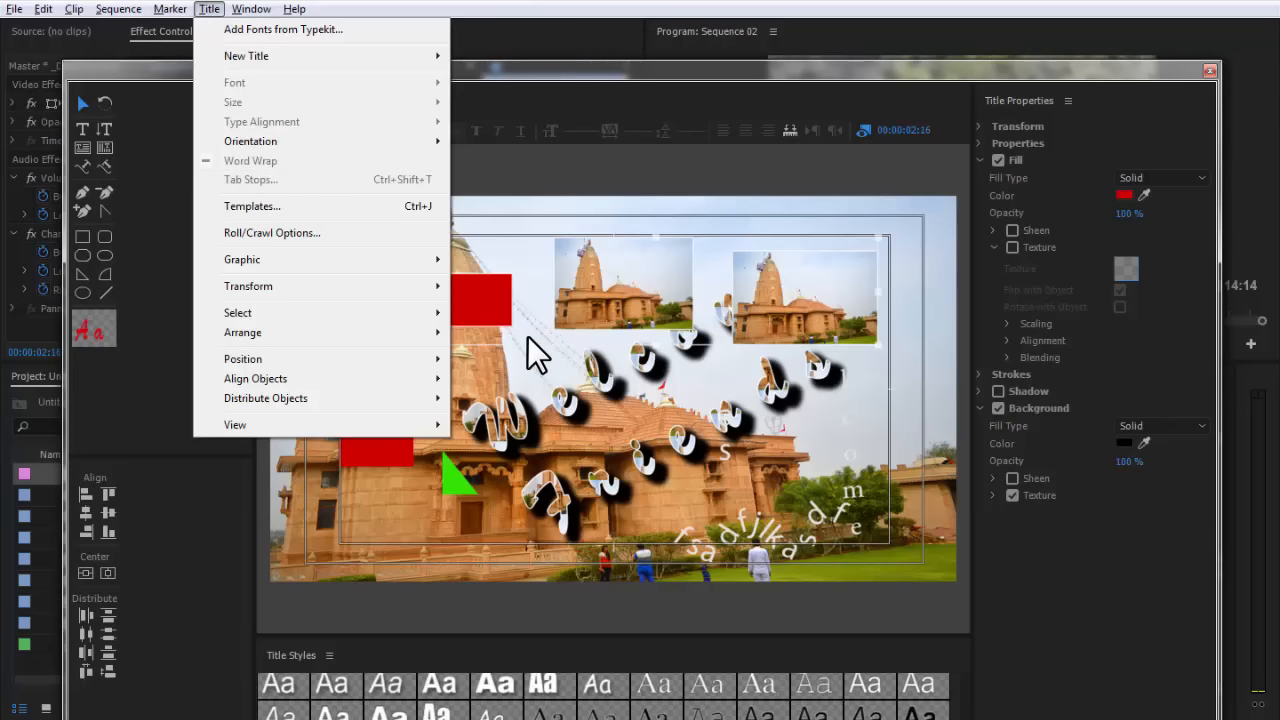
left_click(538, 257)
key("t")
left_click(500, 229)
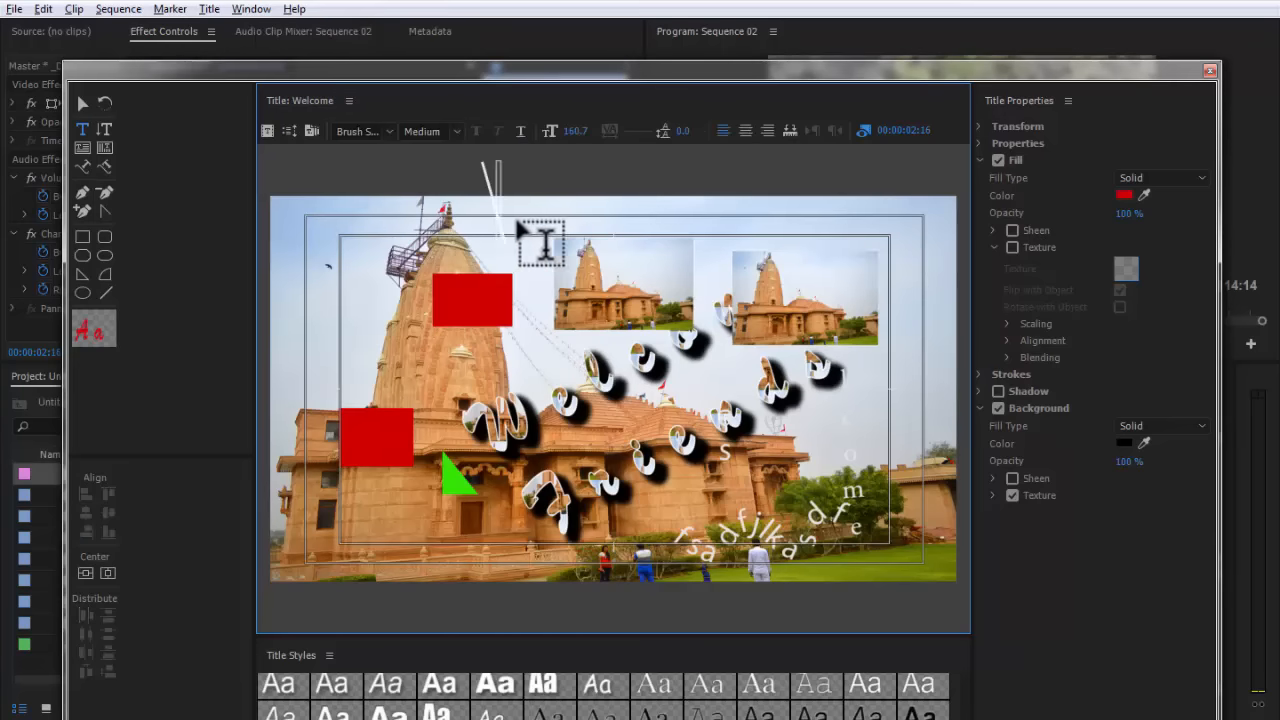
type("asdfsdafasd")
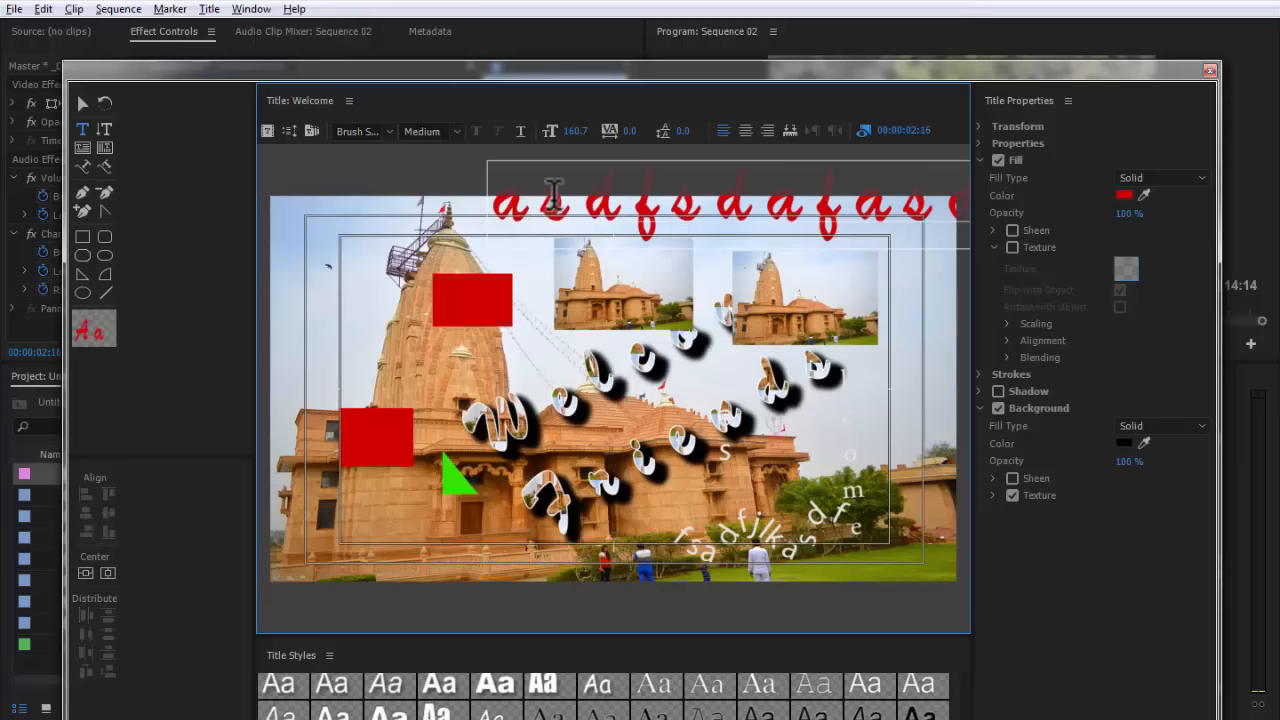
left_click(208, 9)
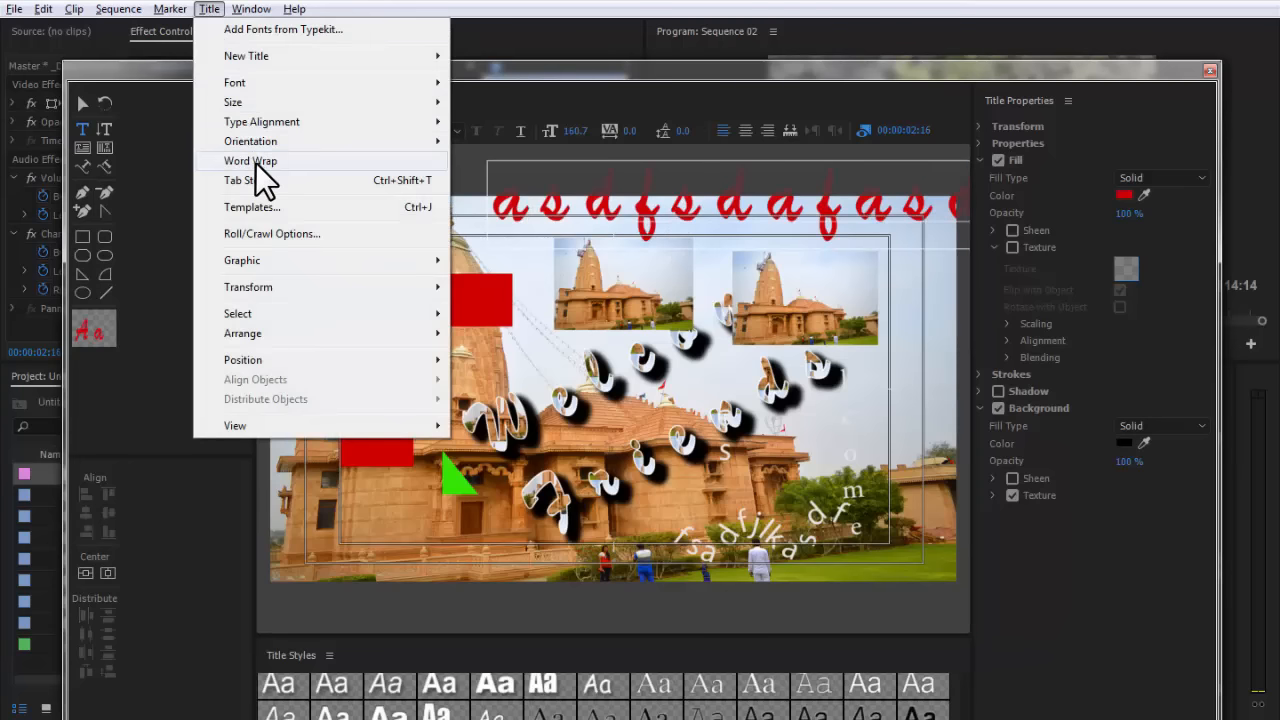
left_click(255, 162)
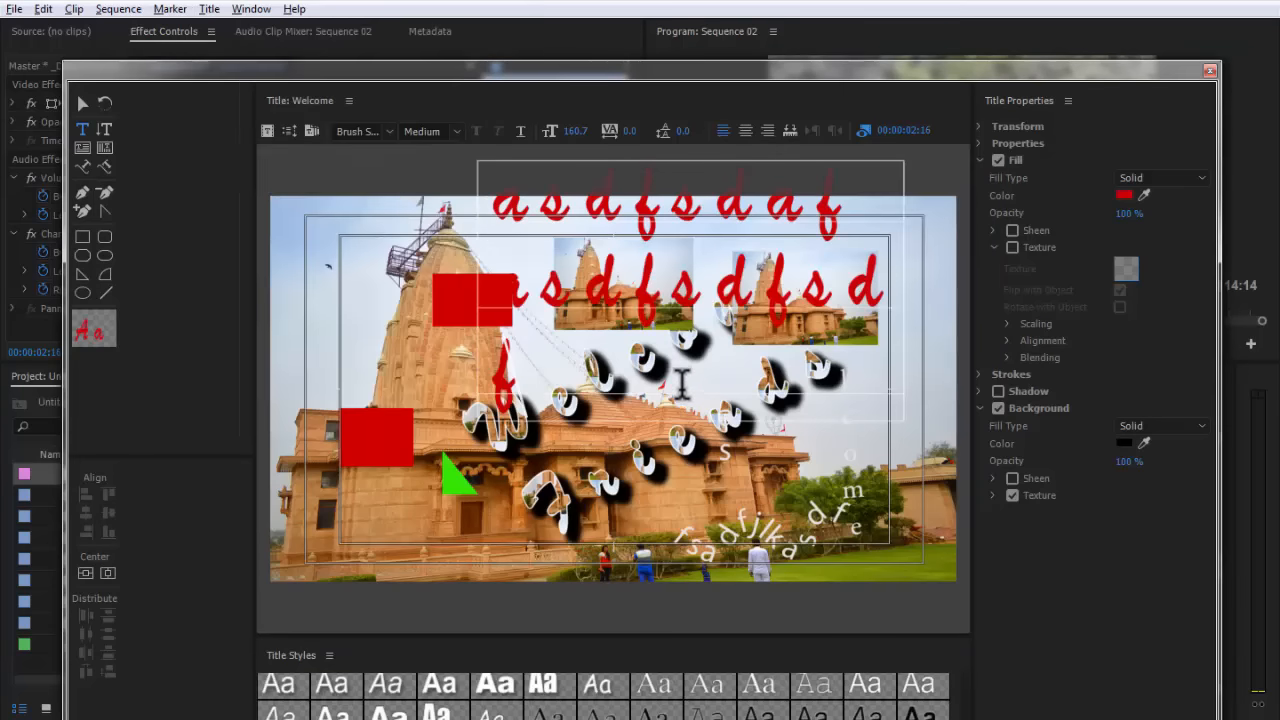
key("ctrl+z")
key("ctrl+z")
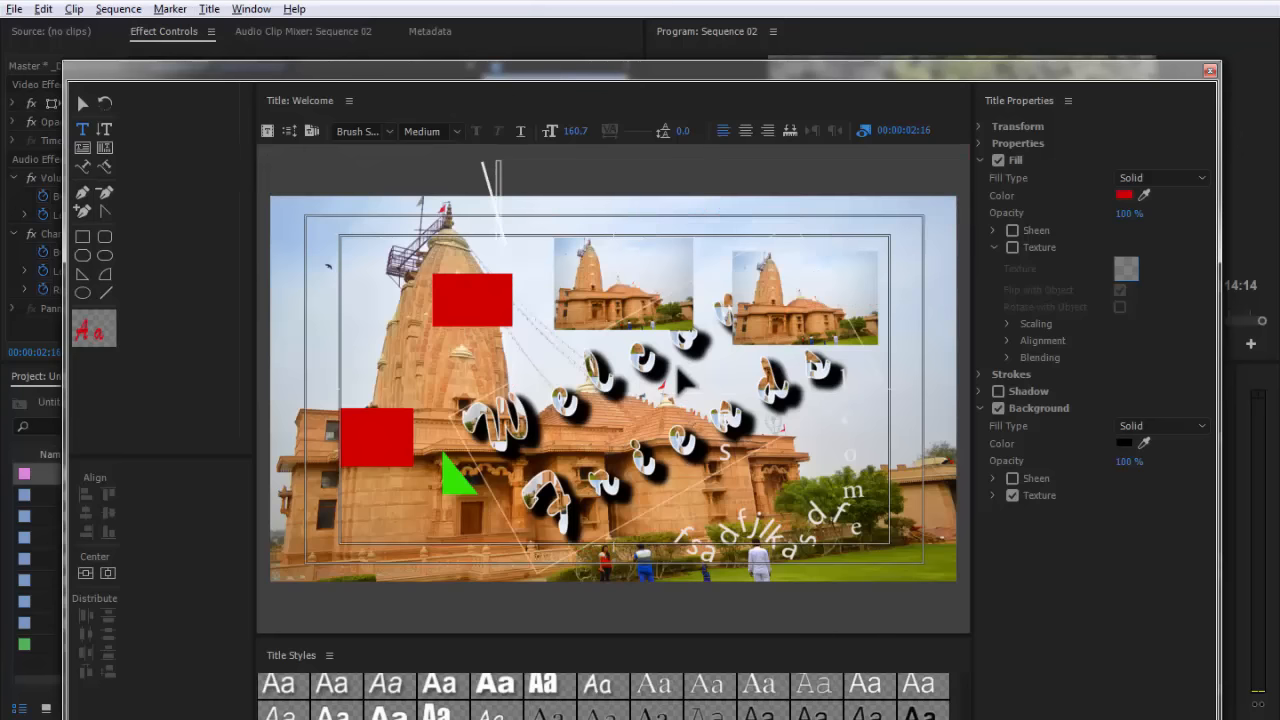
Deselect the title objects and close the Welcome title window.
left_click(208, 9)
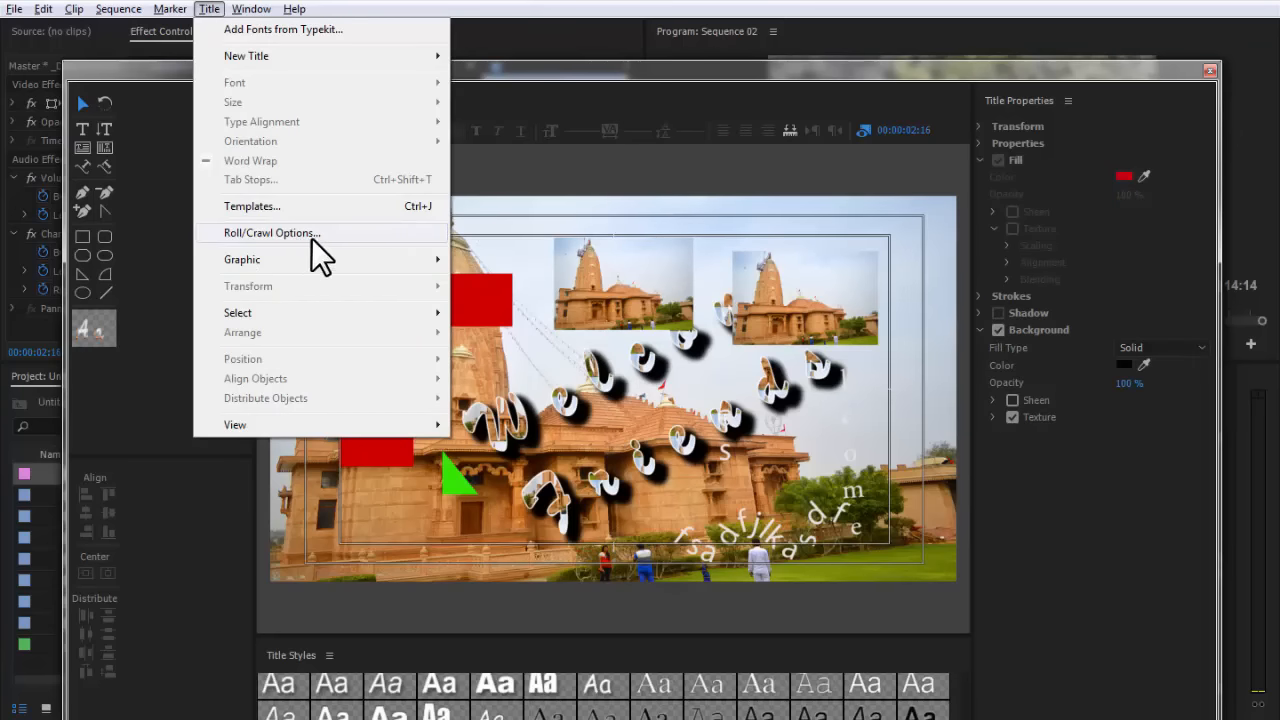
left_click(499, 212)
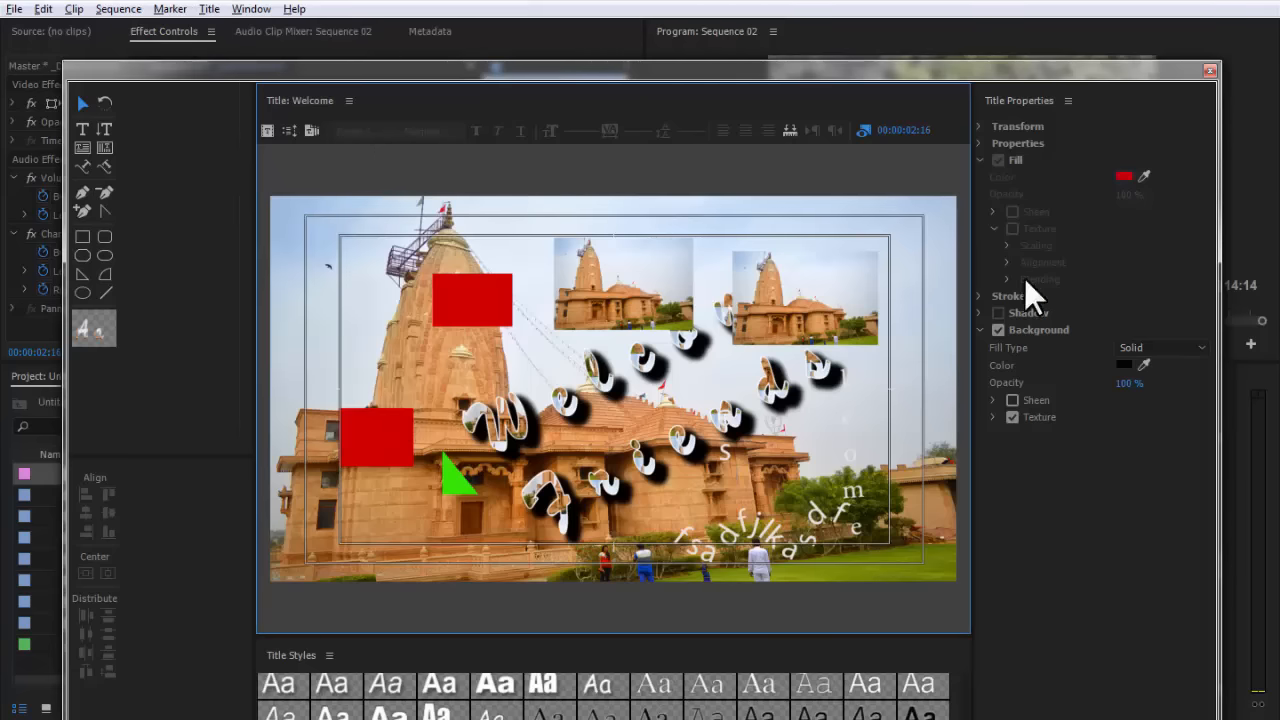
left_click_drag(1004, 81, 873, 56)
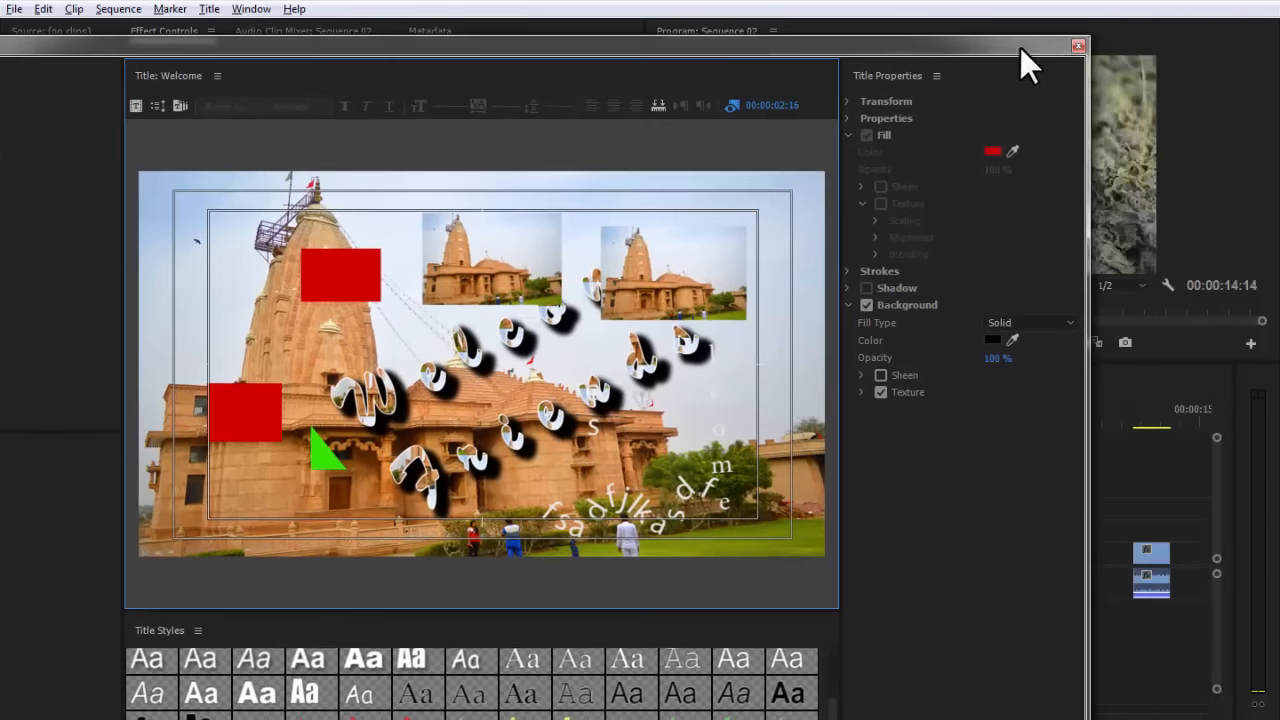
left_click(1078, 45)
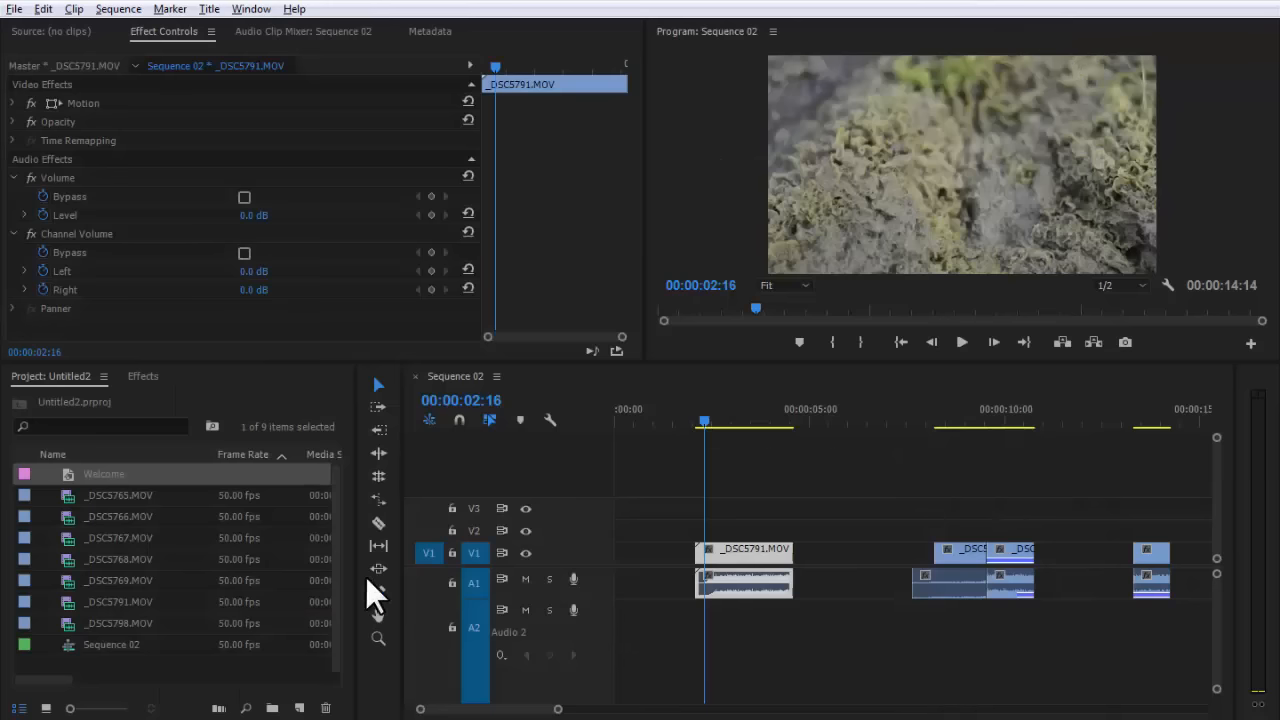
Place the Welcome title on V3 at the sequence start, and move the _DSC5791.MOV clip to start at about 4 seconds.
left_click_drag(68, 474, 629, 425)
left_click_drag(745, 555, 821, 565)
left_click_drag(668, 420, 583, 550)
Open the Welcome title from the timeline and delete the two temple images and the large textured text.
double_click(654, 507)
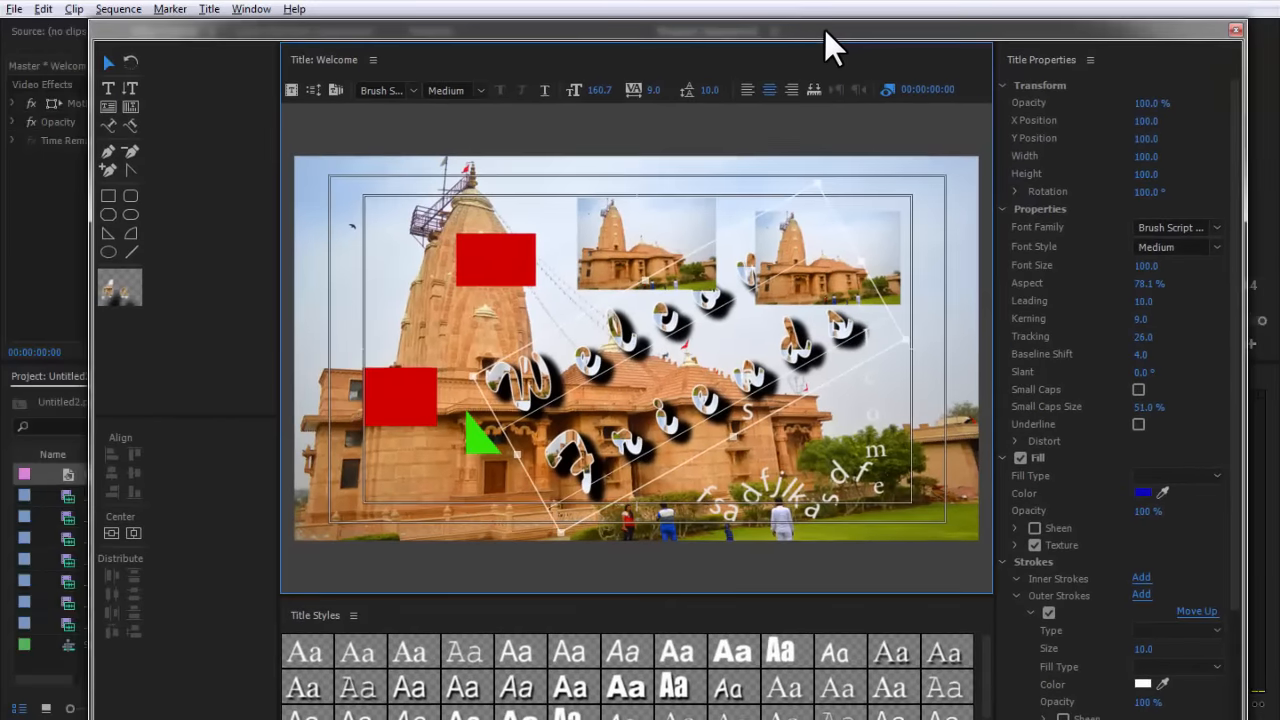
left_click_drag(824, 29, 817, 41)
left_click(645, 258)
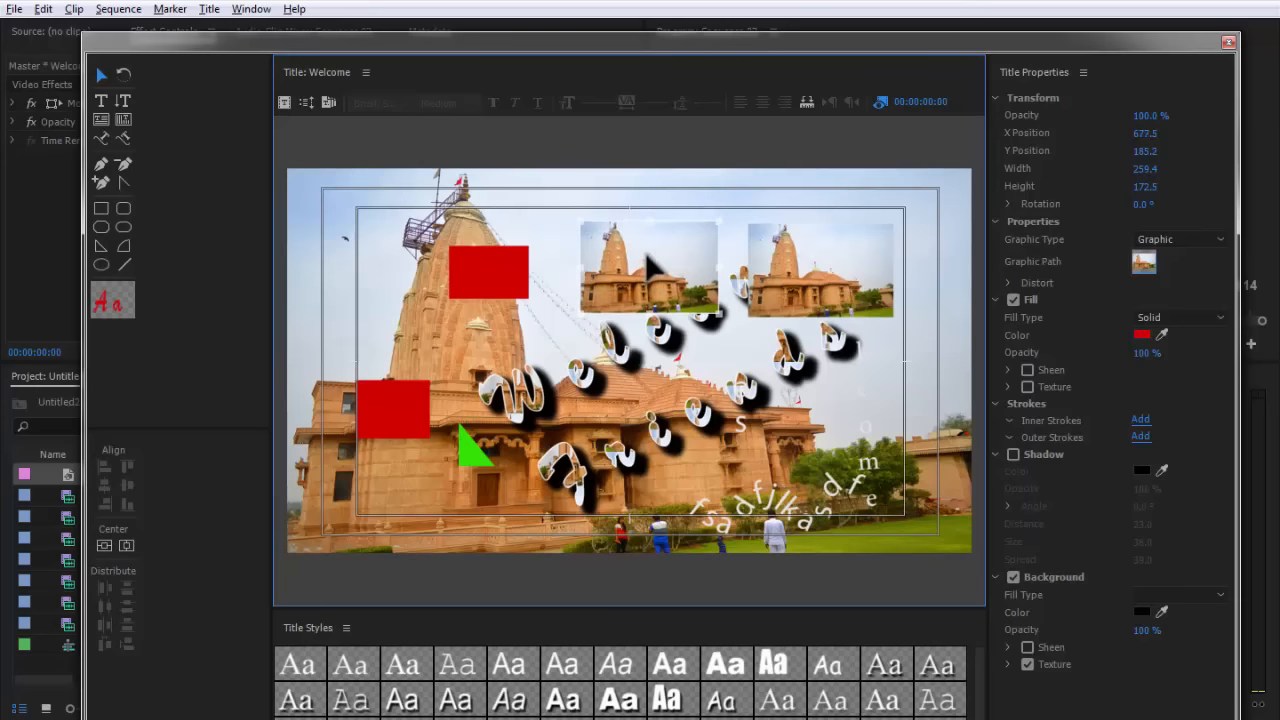
key("Delete")
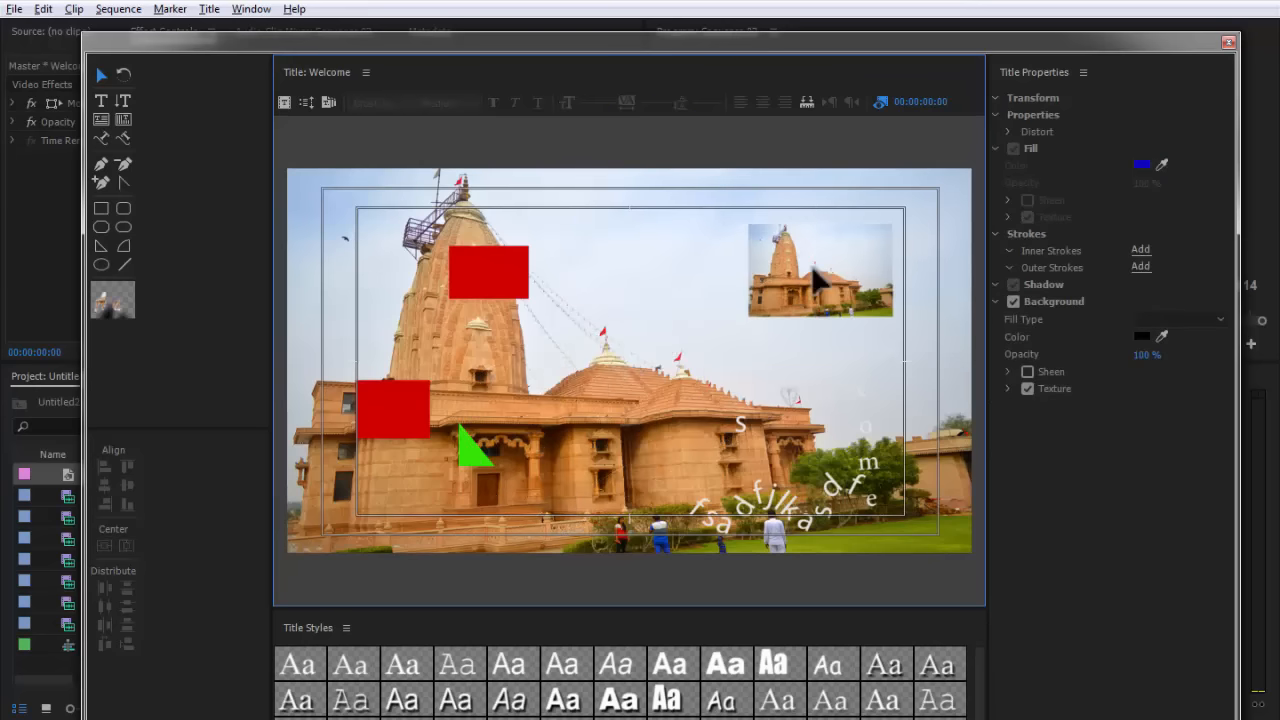
left_click(812, 288)
key("Delete")
Delete the curved path text, the vertical text beside it, and the stray letter "s" from the title.
left_click(830, 486)
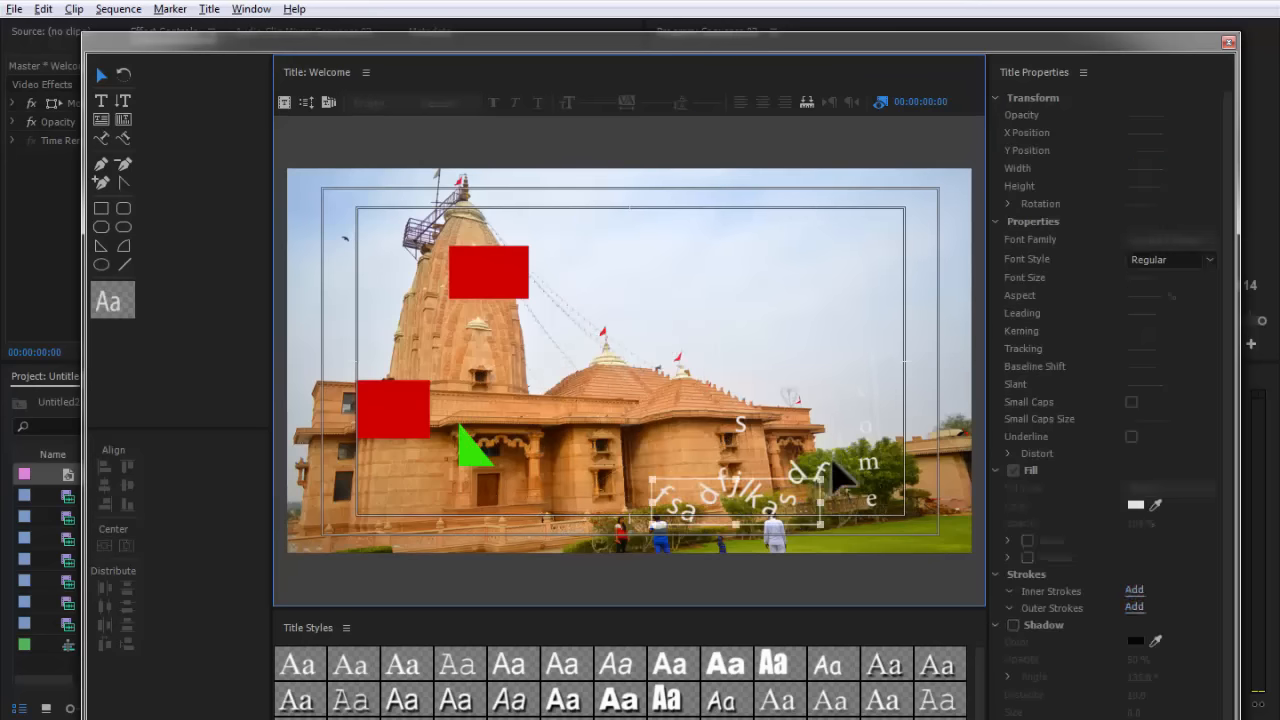
key("Delete")
left_click(849, 442)
key("Delete")
left_click(727, 431)
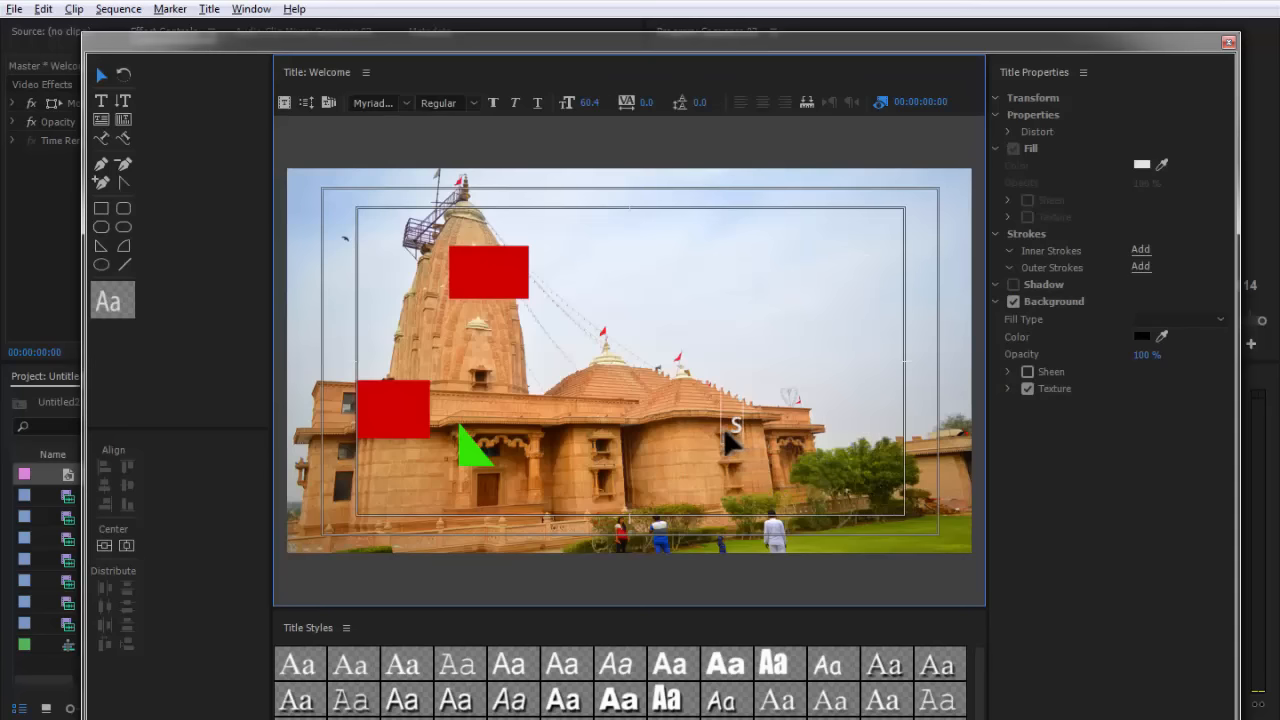
key("Delete")
Delete the green triangle and both red rectangles from the title.
left_click_drag(471, 453, 514, 459)
key("Delete")
left_click_drag(385, 409, 457, 420)
key("Delete")
left_click_drag(494, 281, 586, 323)
key("Delete")
Examine the New Title types and the settings for a new title based on the current one, without creating a title.
left_click(183, 29)
left_click(210, 9)
mouse_move(251, 56)
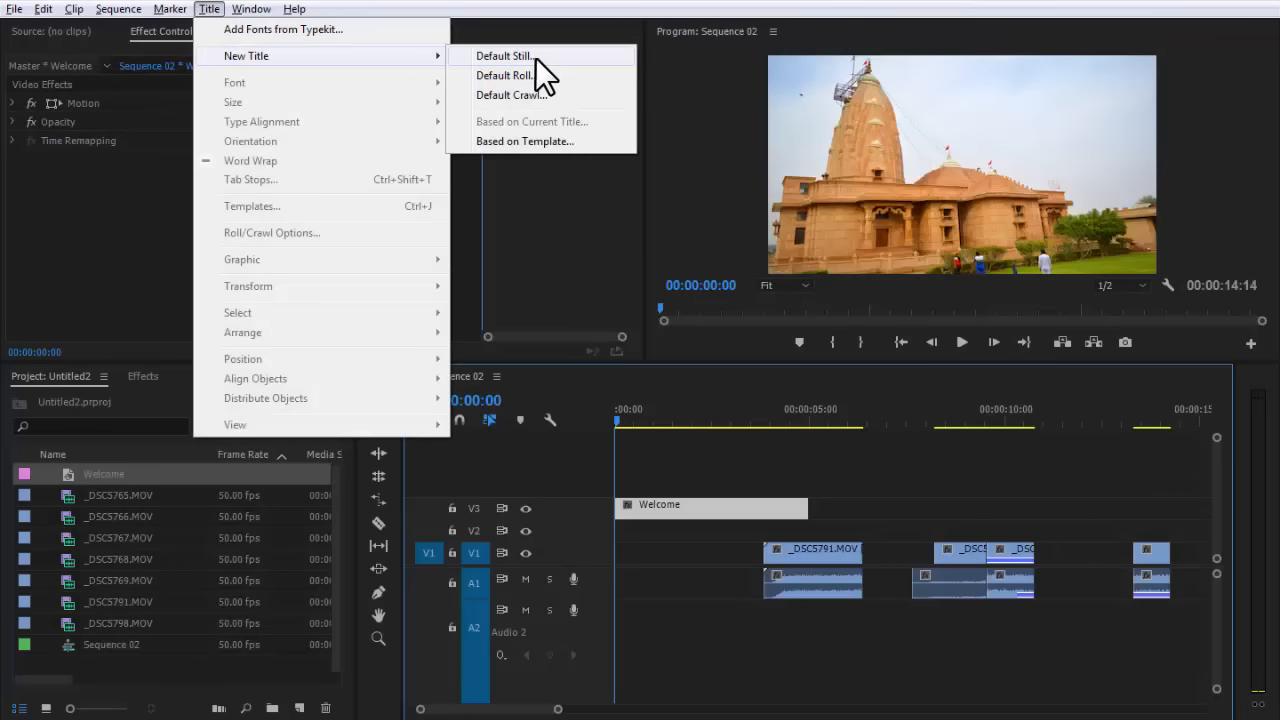
double_click(679, 503)
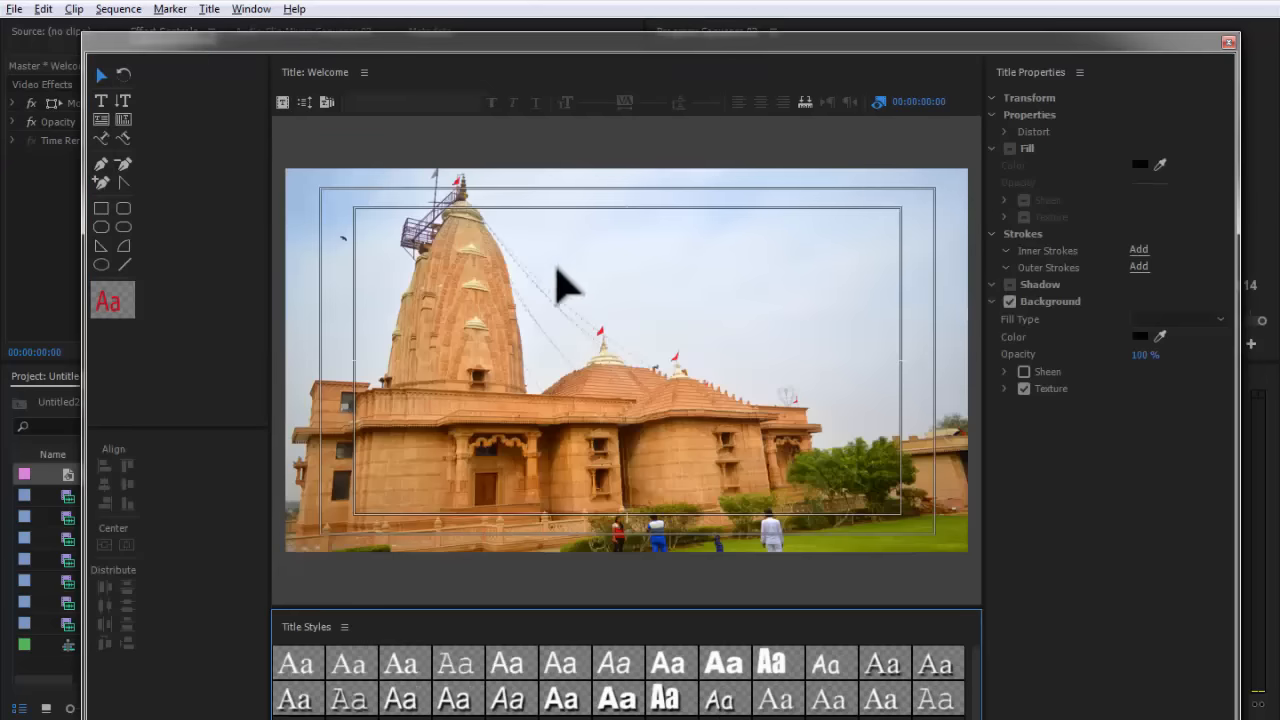
left_click(282, 100)
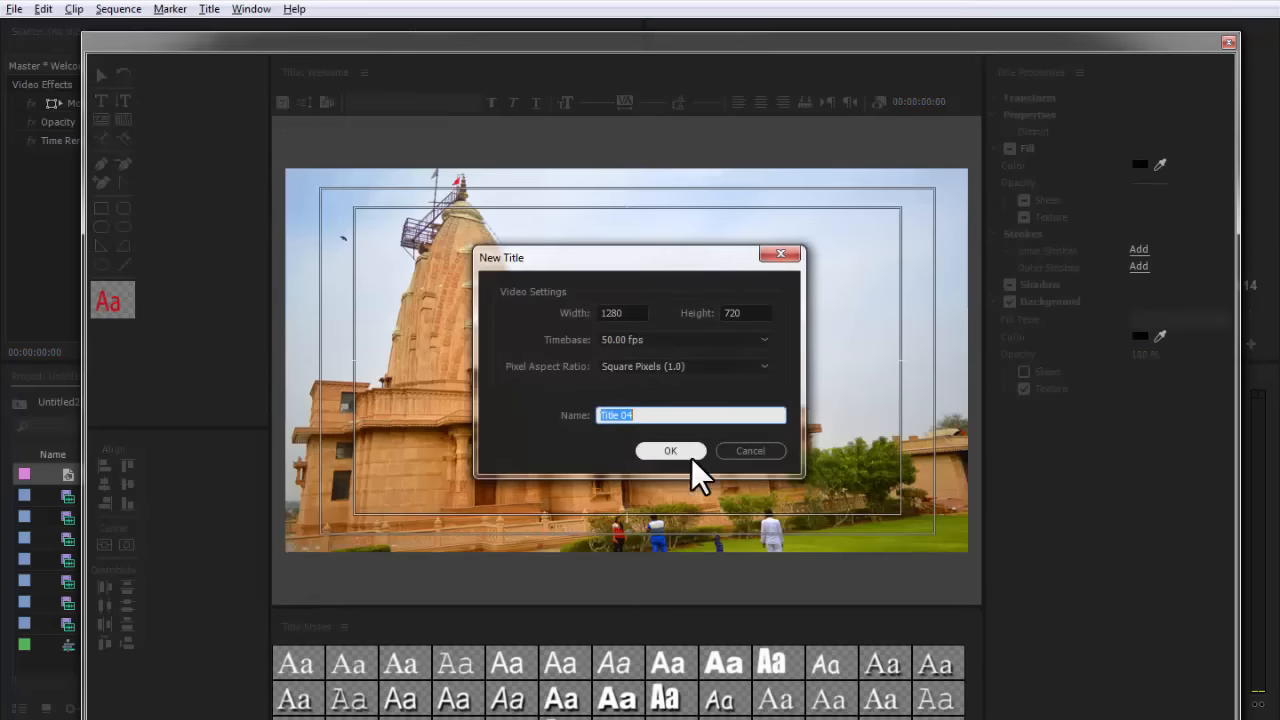
left_click(750, 450)
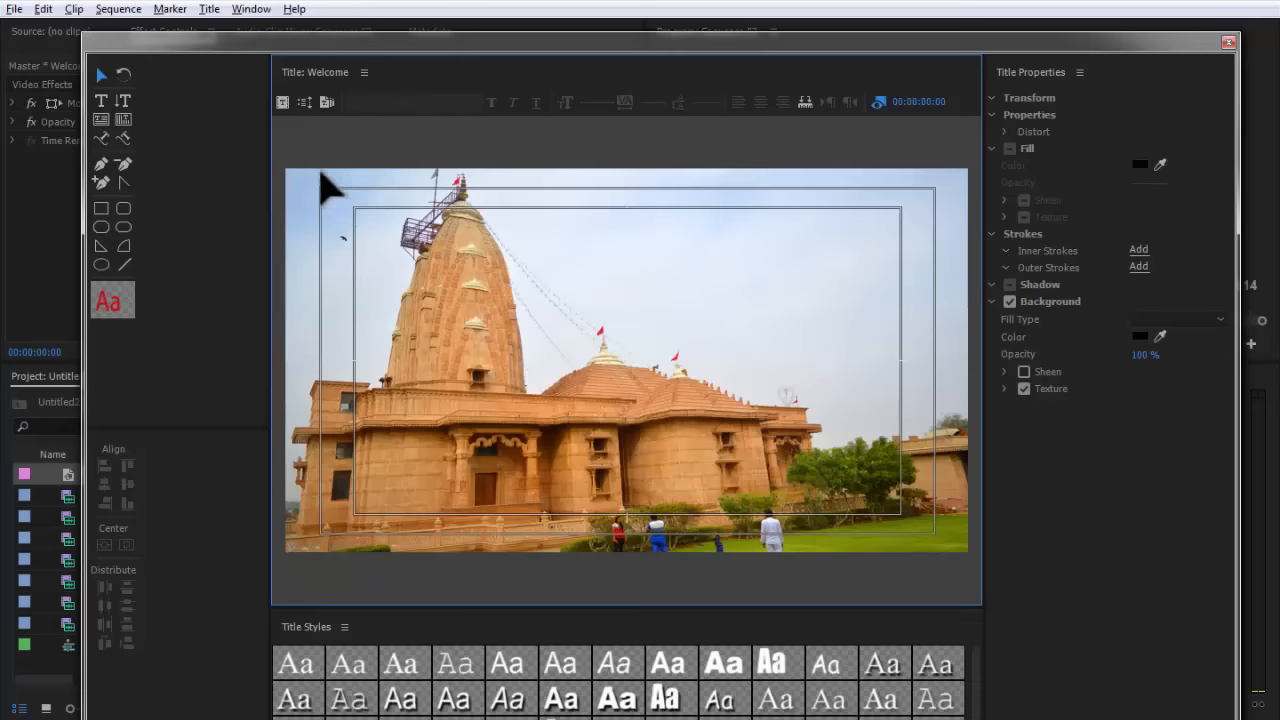
Examine the title types and timing settings in the Roll/Crawl Options, and leave the title type unchanged.
left_click(302, 101)
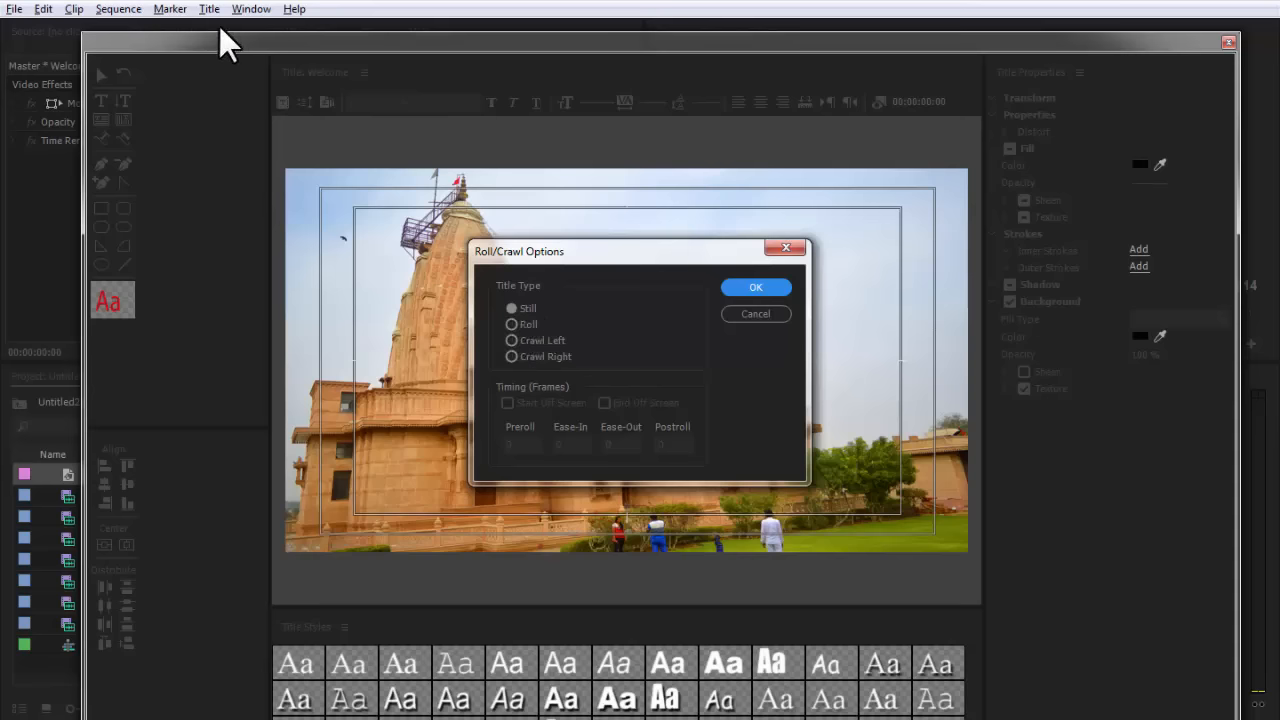
left_click(786, 247)
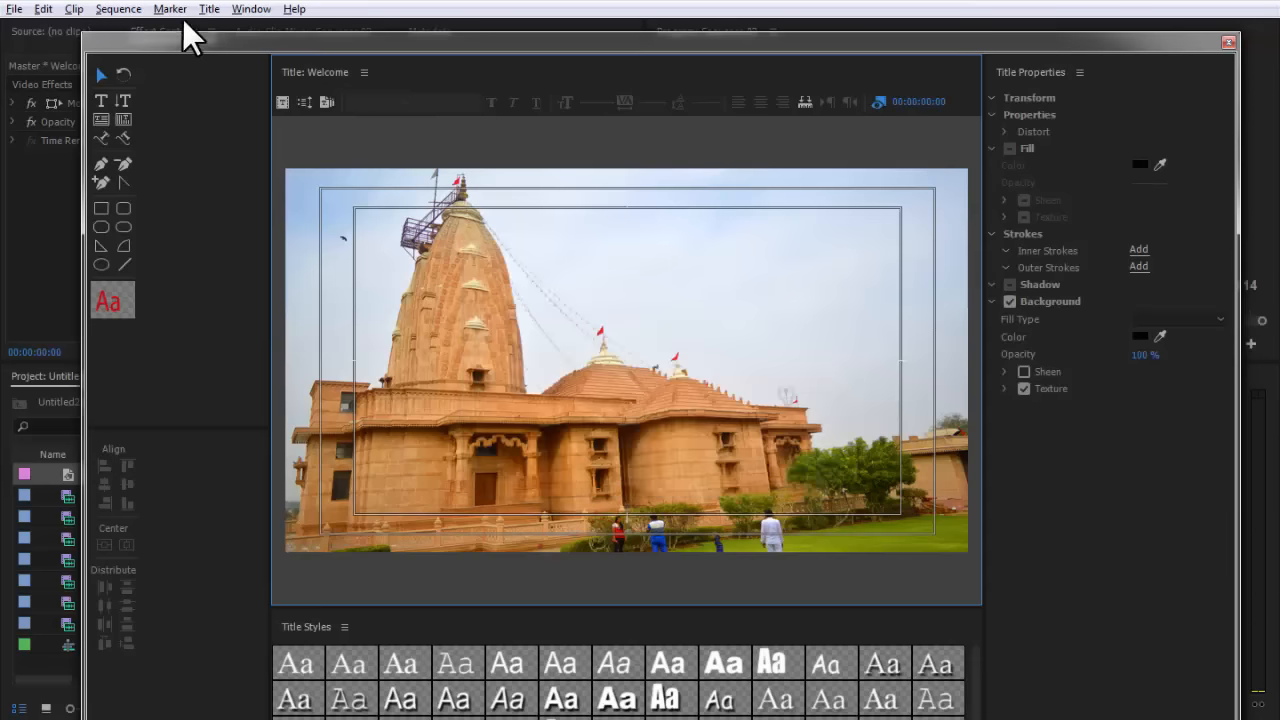
left_click(209, 9)
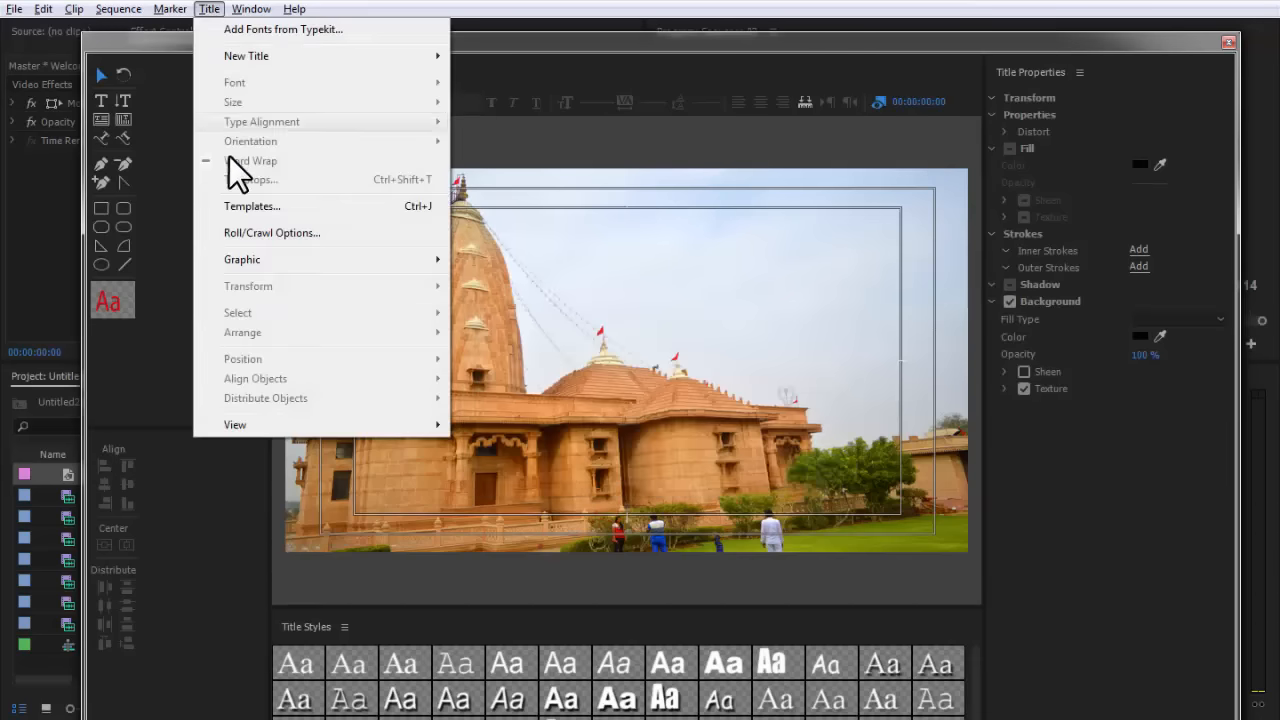
left_click(290, 233)
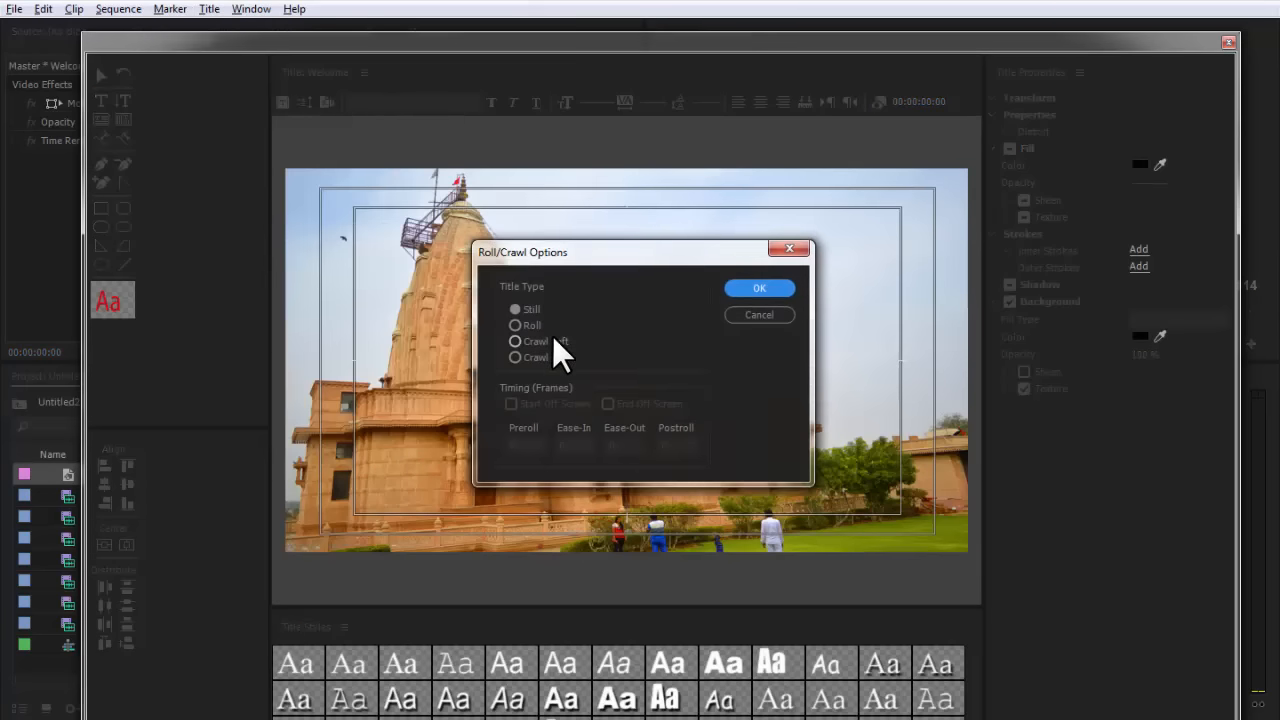
left_click(530, 322)
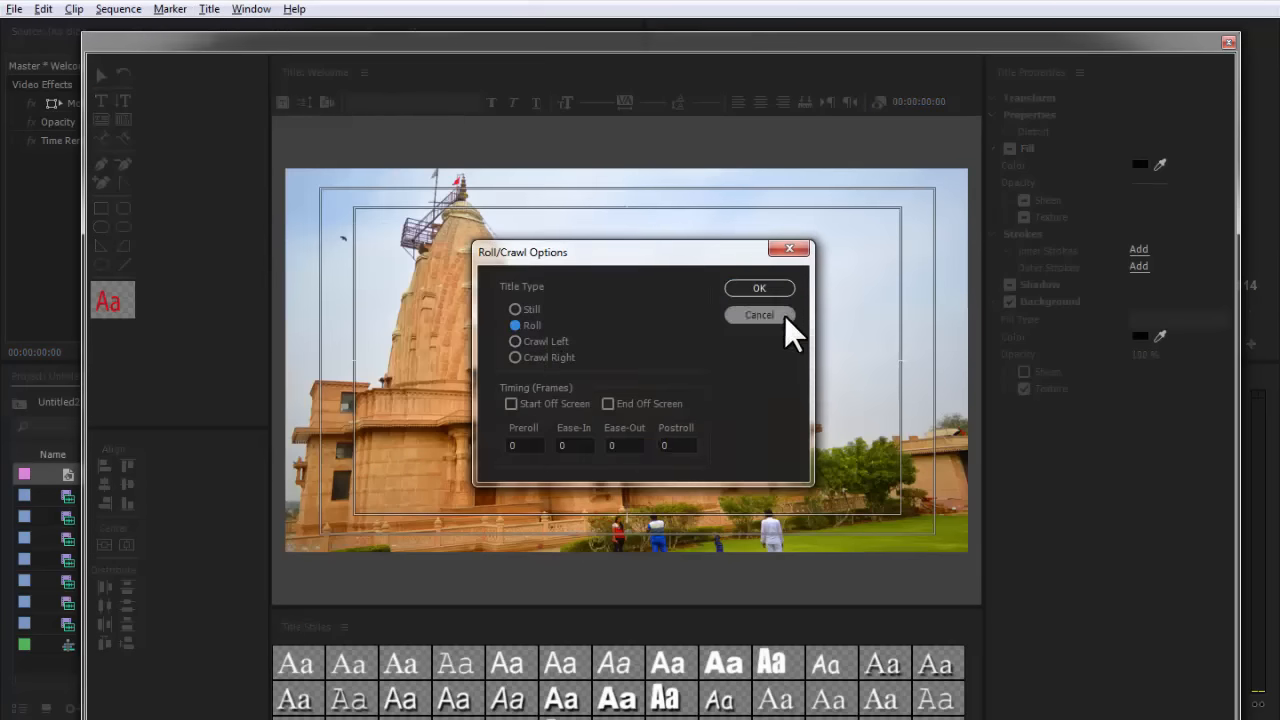
left_click(784, 315)
Add the text "Welcome" over the temple, enlarge it to a font size of about 124, and place it near the frame's center.
key("t")
left_click(492, 322)
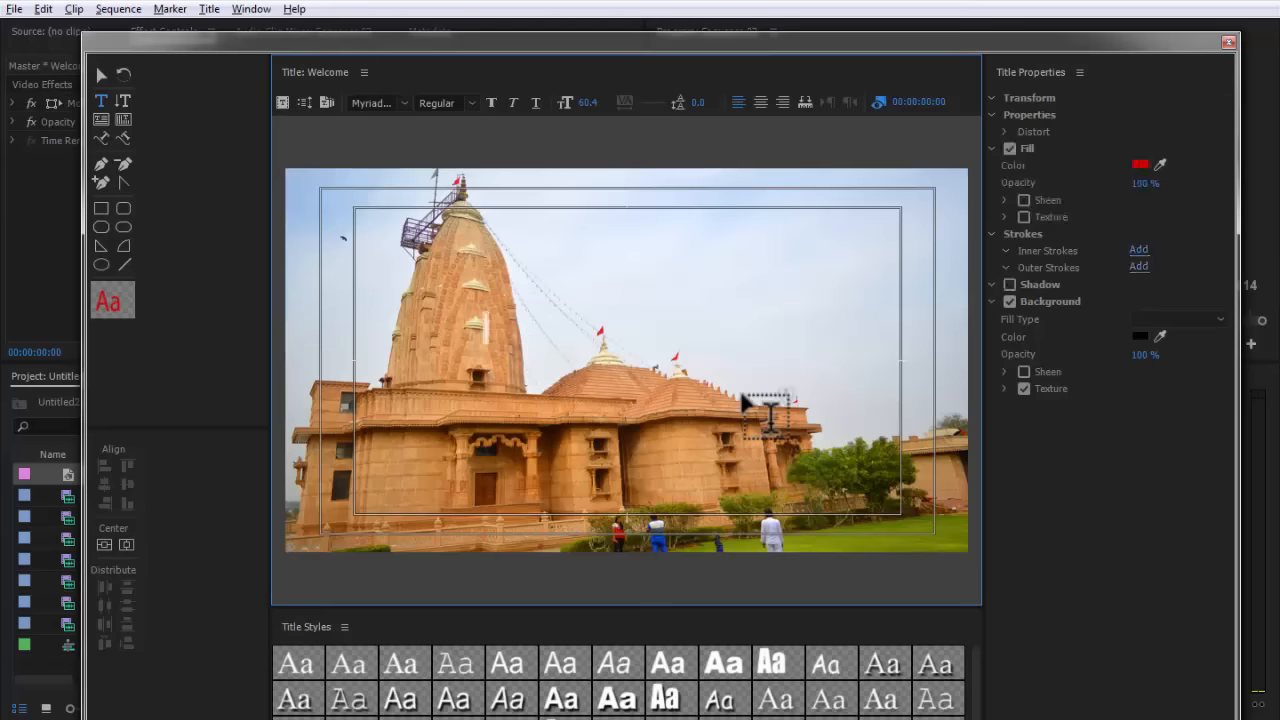
type("Welcome")
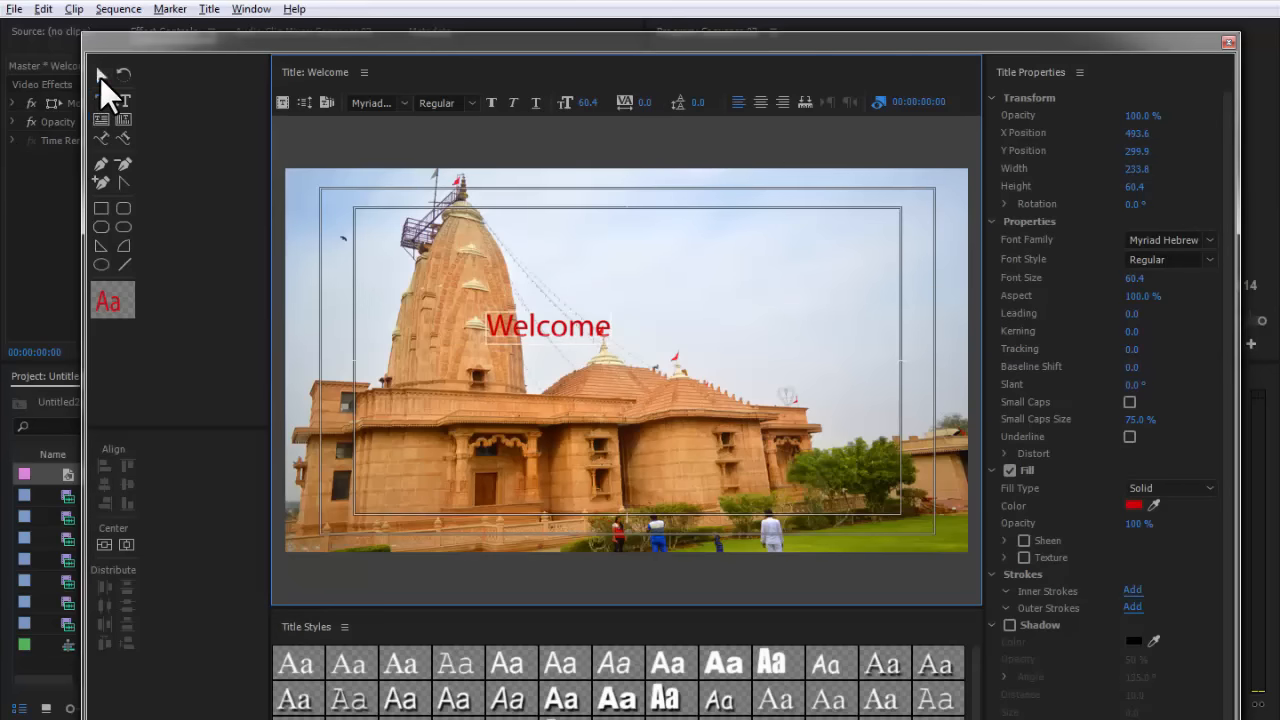
left_click(101, 76)
left_click_drag(609, 310, 755, 250)
left_click_drag(649, 337, 674, 371)
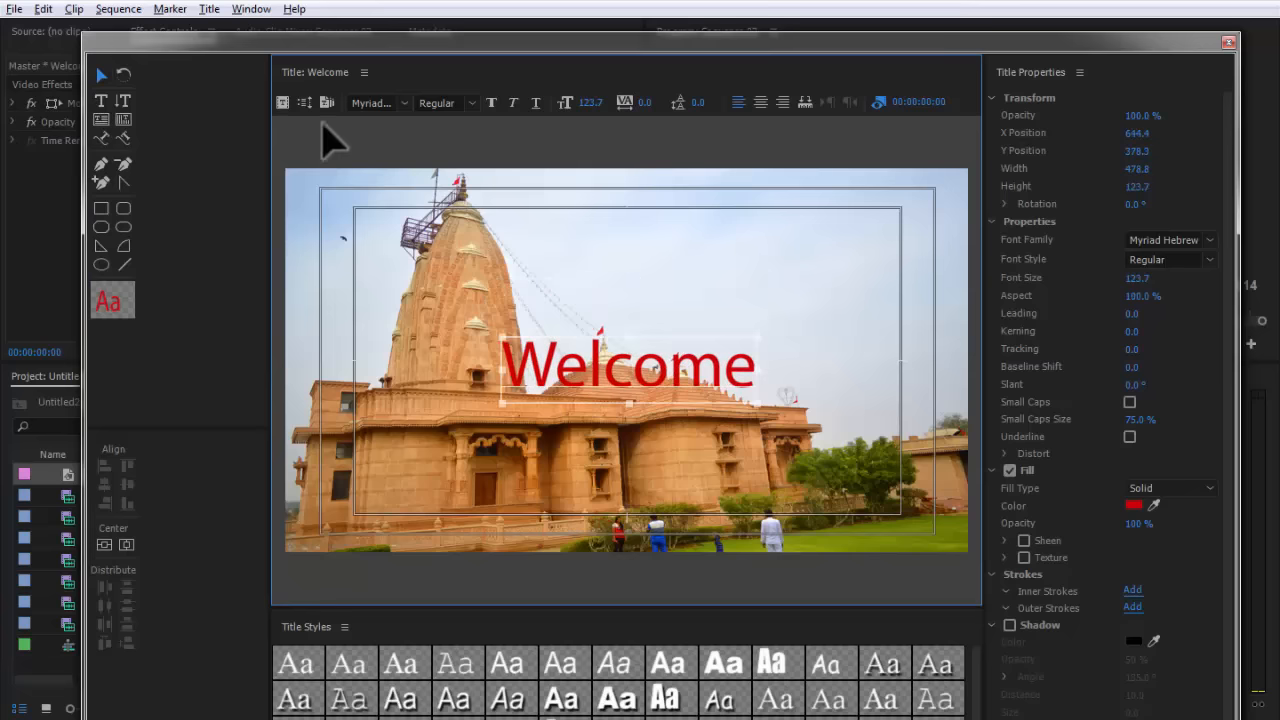
Set the title type to Roll with both Start Off Screen and End Off Screen enabled.
left_click(305, 102)
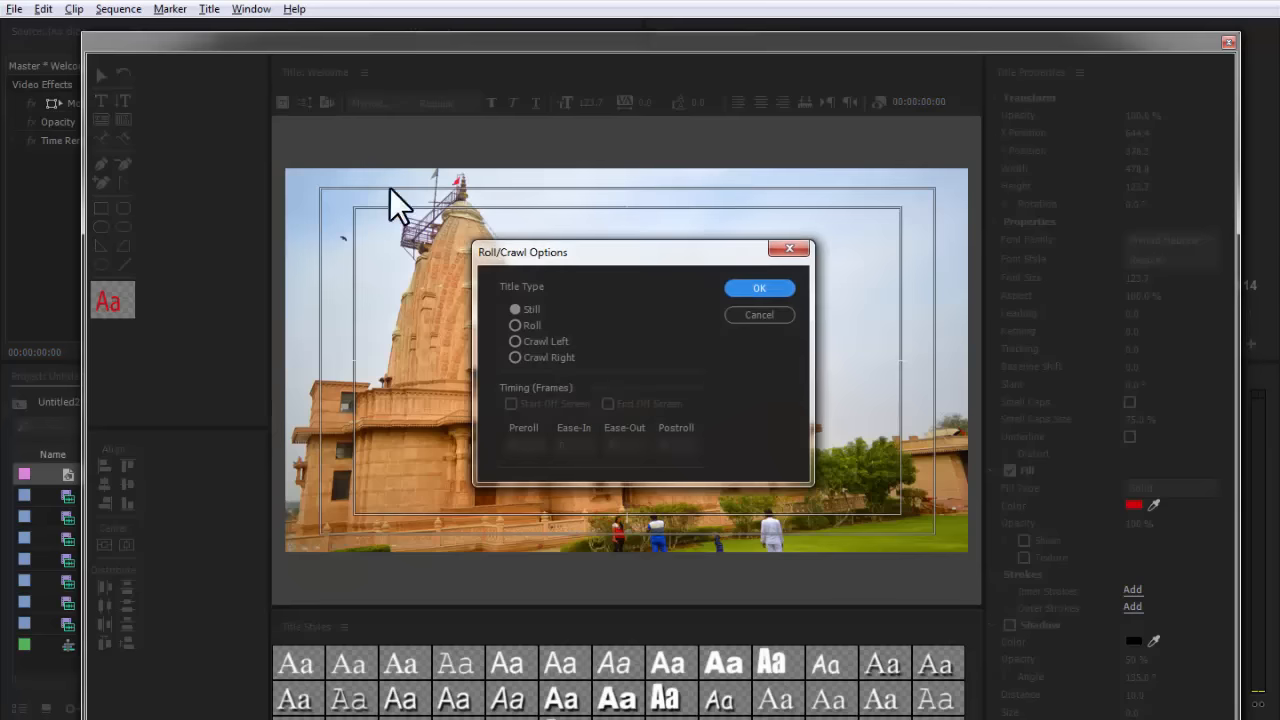
left_click(515, 325)
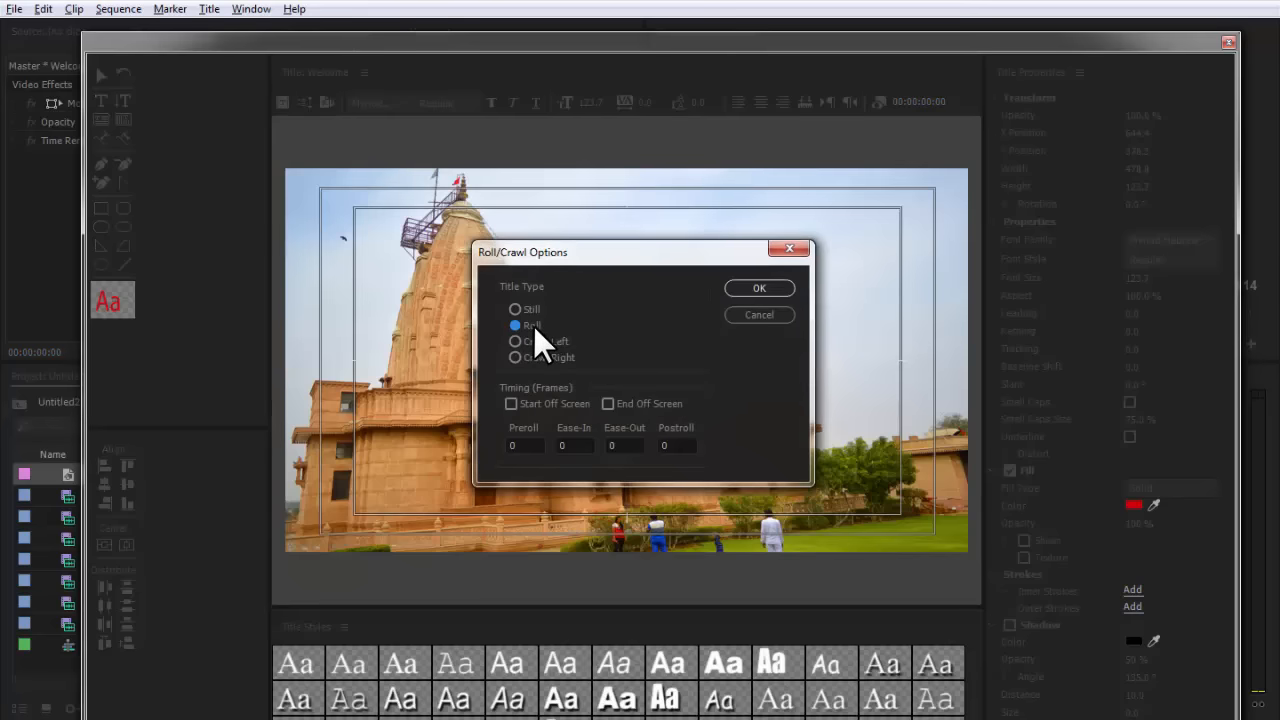
left_click(514, 404)
left_click(511, 404)
left_click(608, 404)
left_click(510, 404)
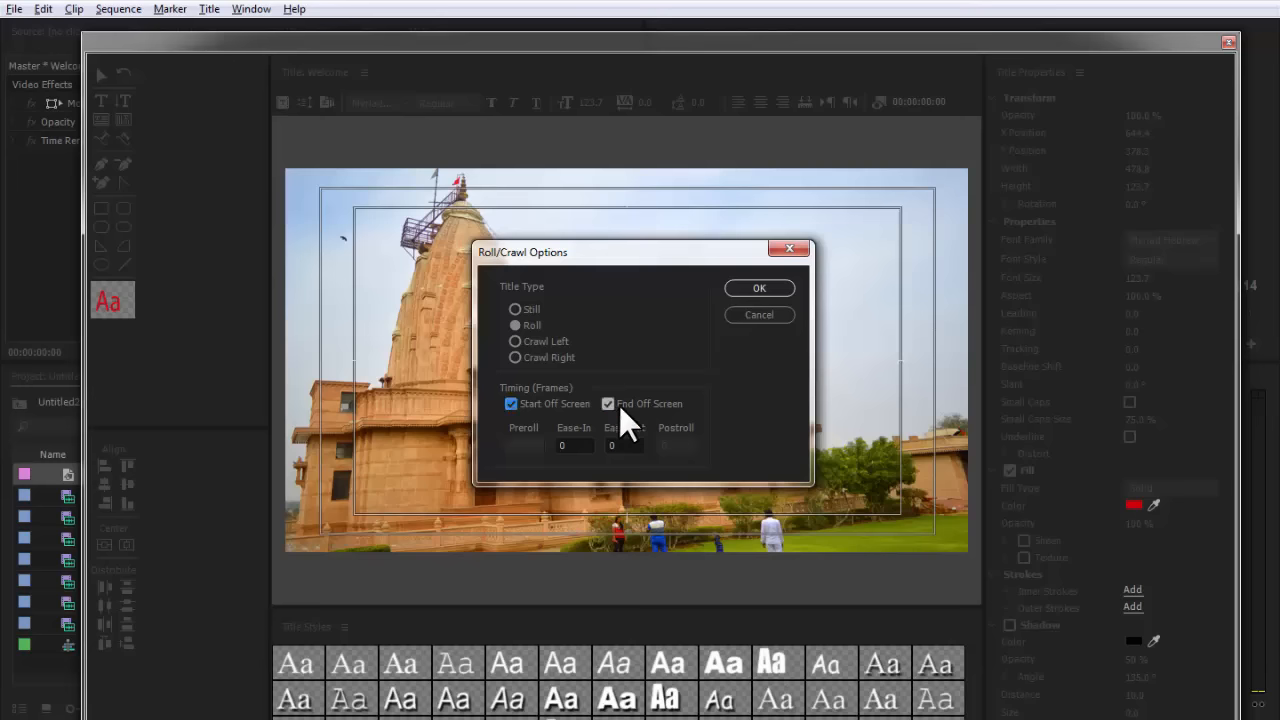
left_click(781, 292)
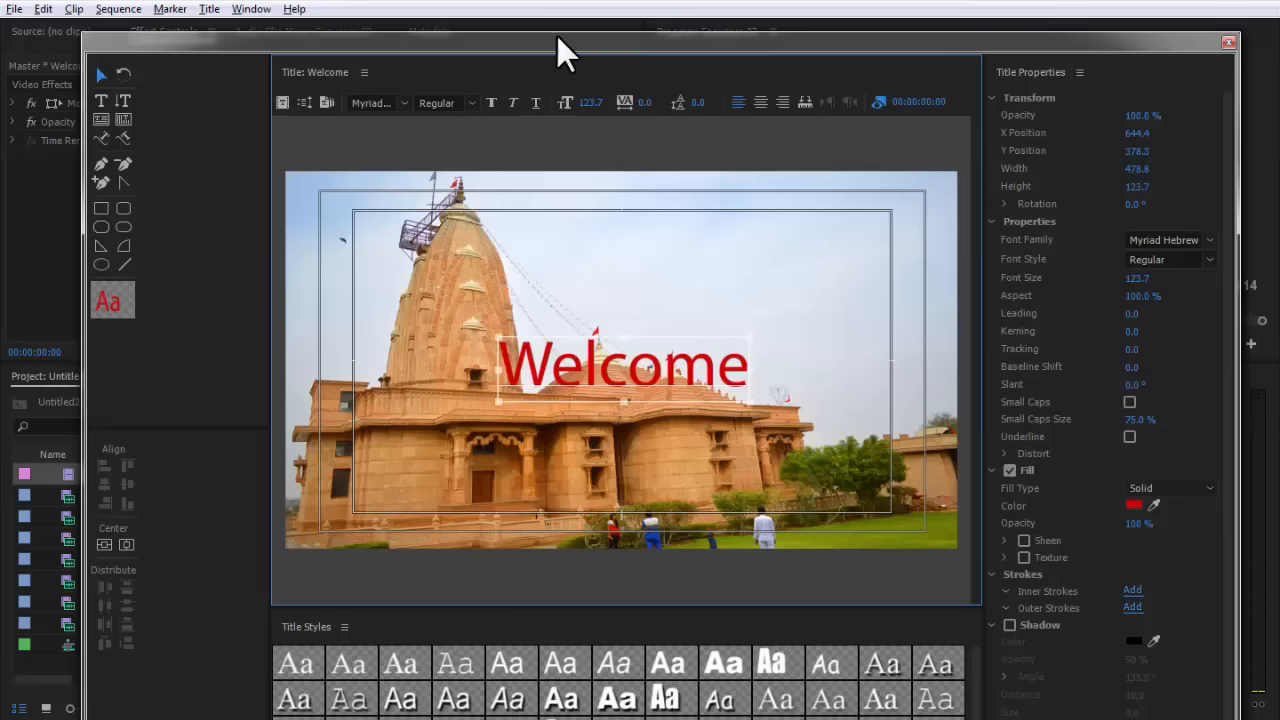
Move the title window clear of the program view and play the sequence to preview the rolling title.
left_click_drag(557, 38, 564, 570)
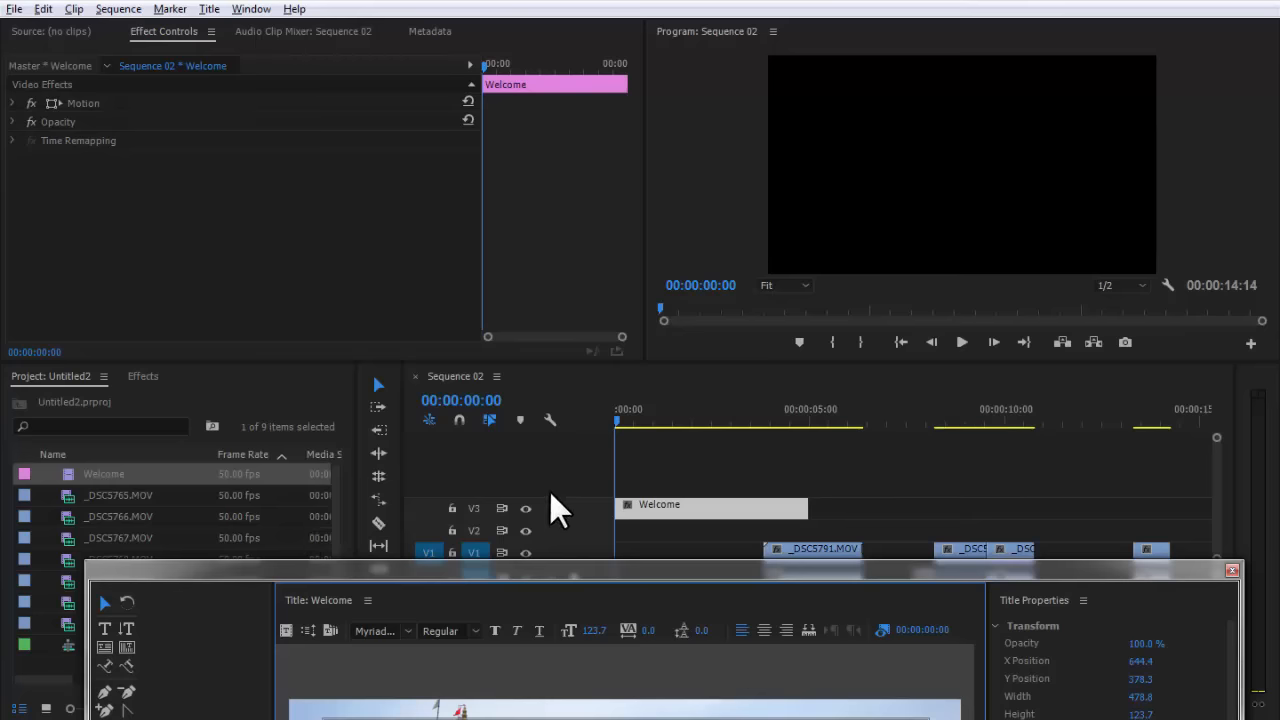
left_click(600, 443)
key("space")
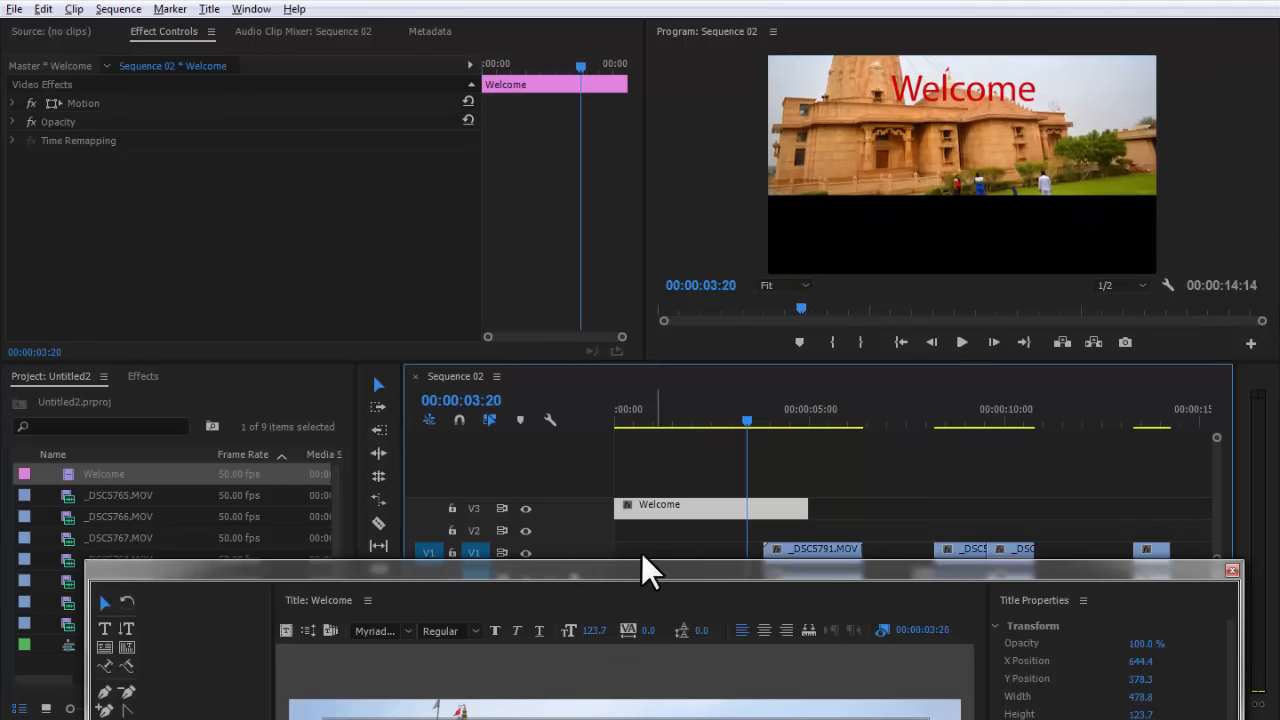
Bring the title window back into view and turn off the title background's texture.
left_click_drag(641, 568, 656, 98)
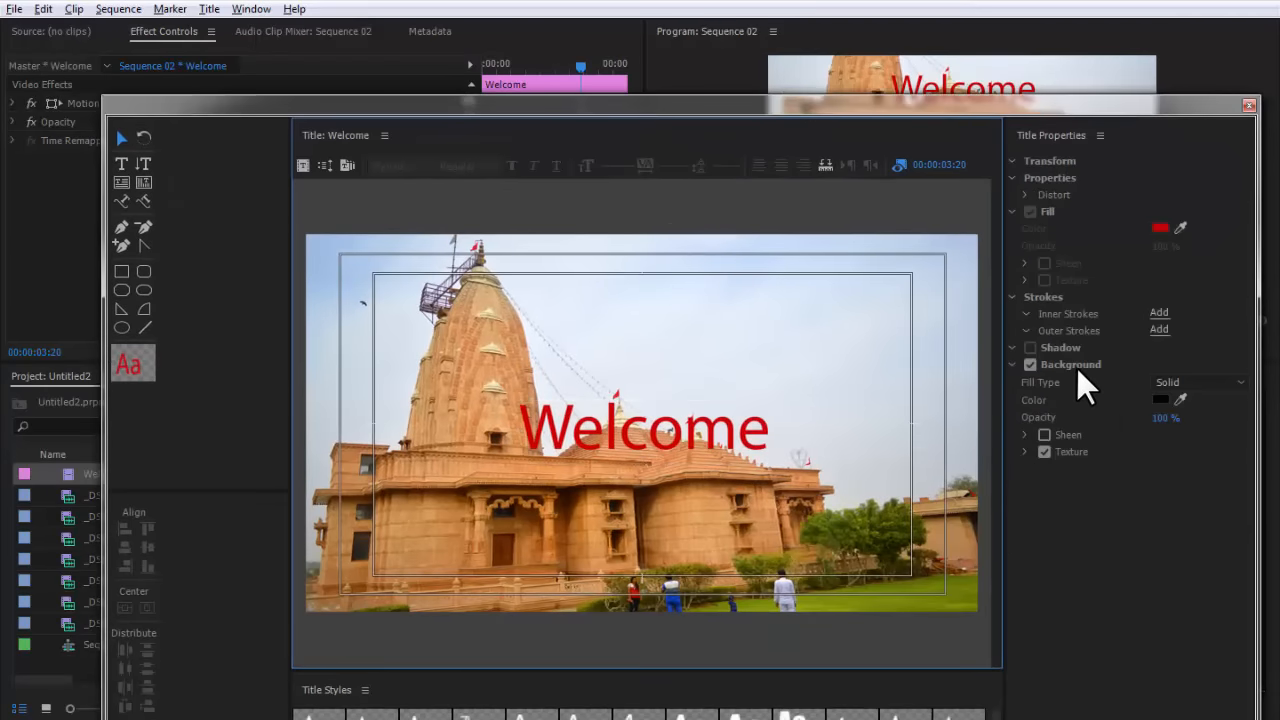
left_click(1044, 451)
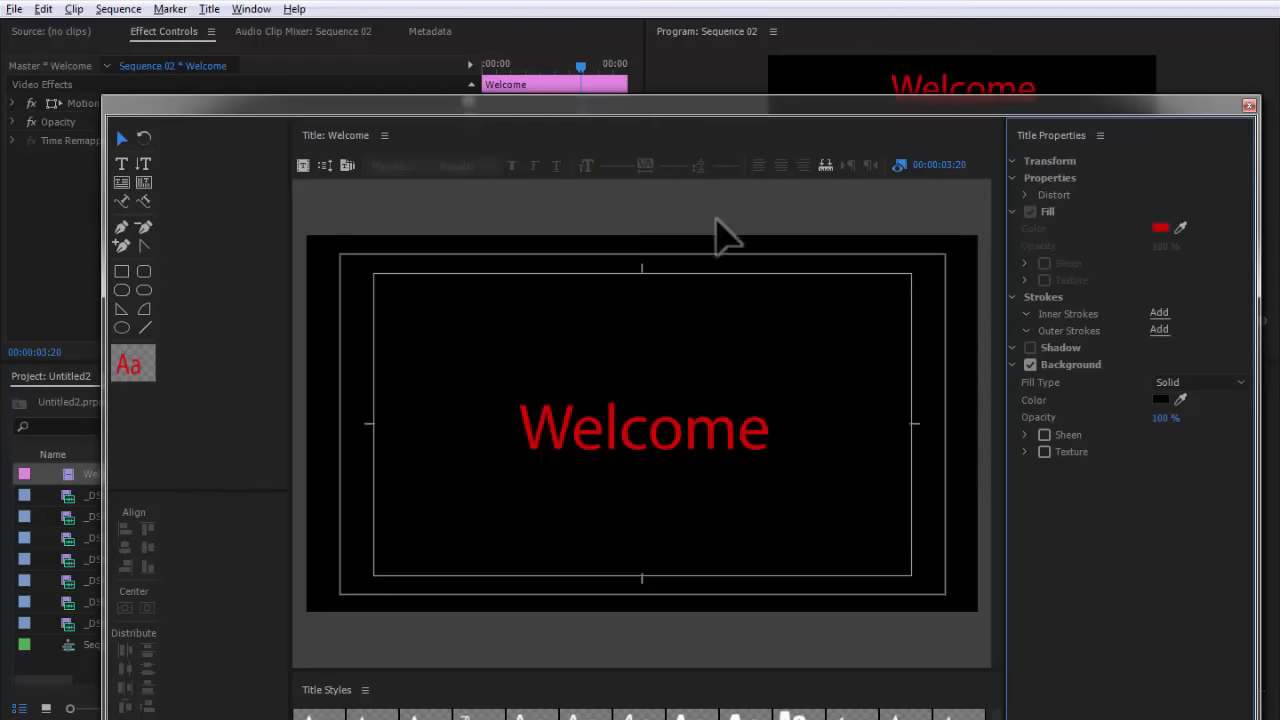
Uncover the program view and play the sequence from its start to preview the off-screen-to-off-screen roll.
left_click_drag(714, 108, 709, 532)
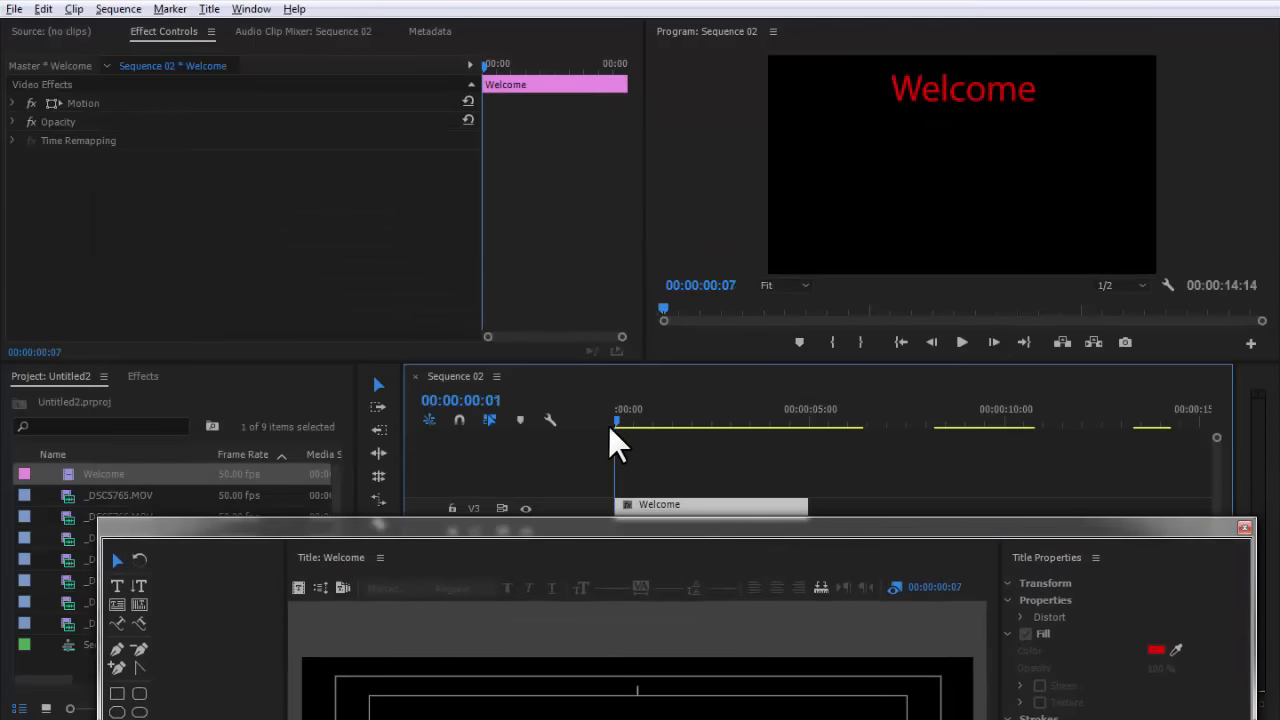
key("space")
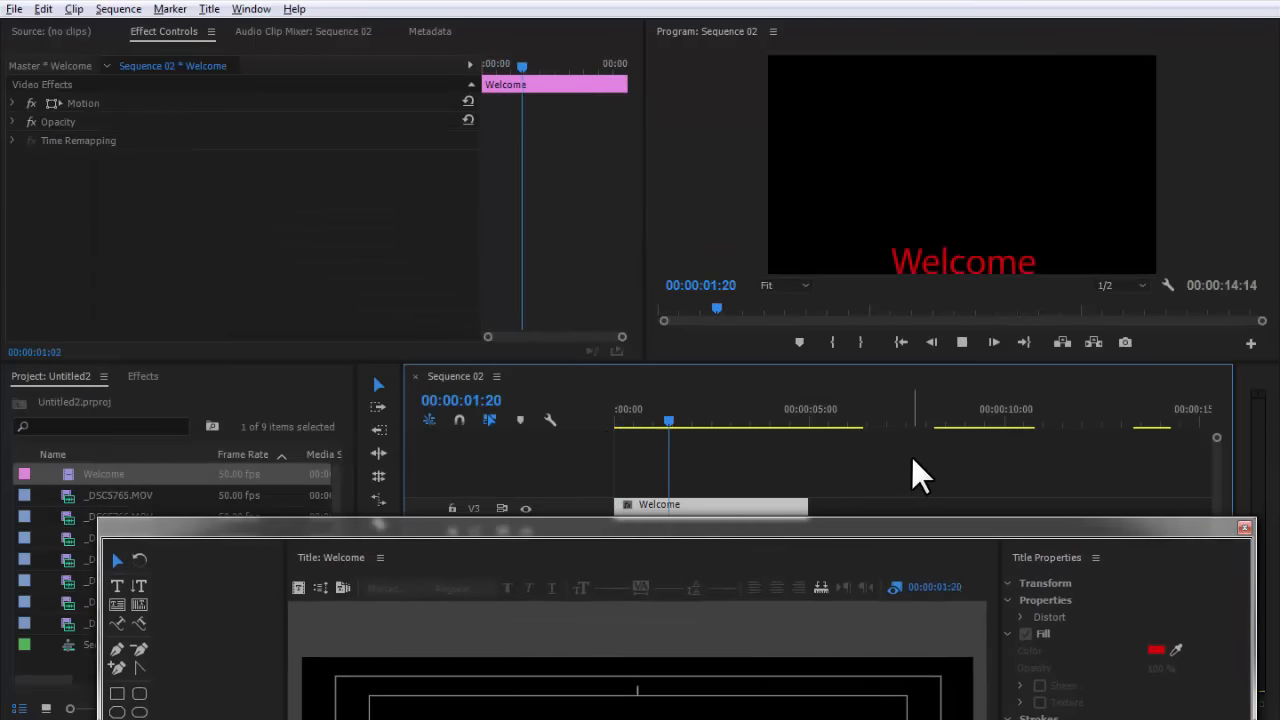
key("space")
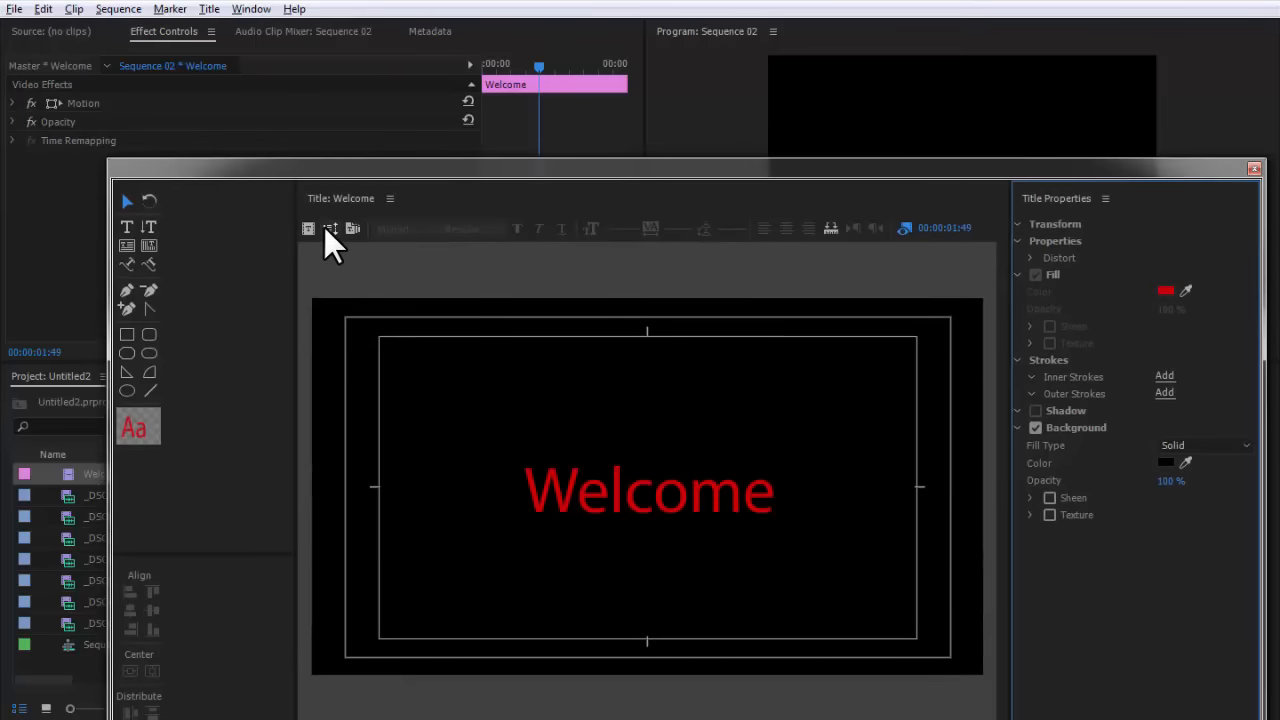
Turn off Start Off Screen for the rolling title and play the sequence from its start to preview it.
left_click(330, 228)
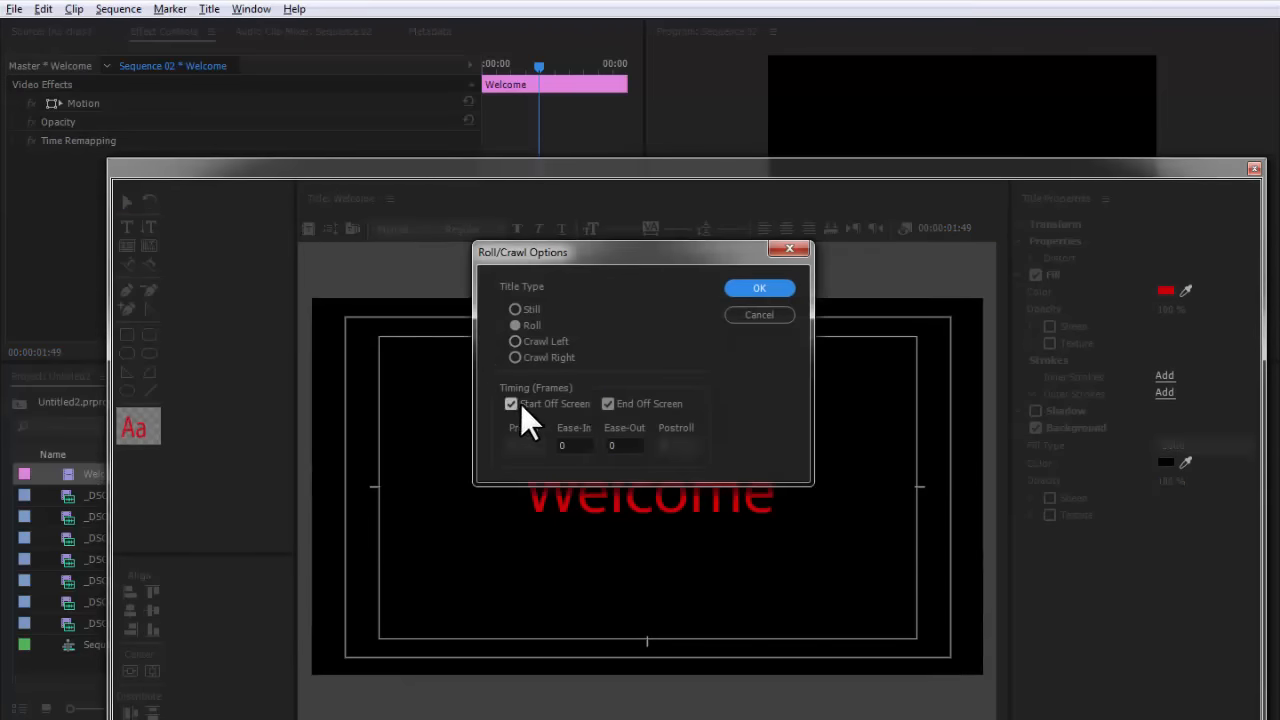
left_click(513, 405)
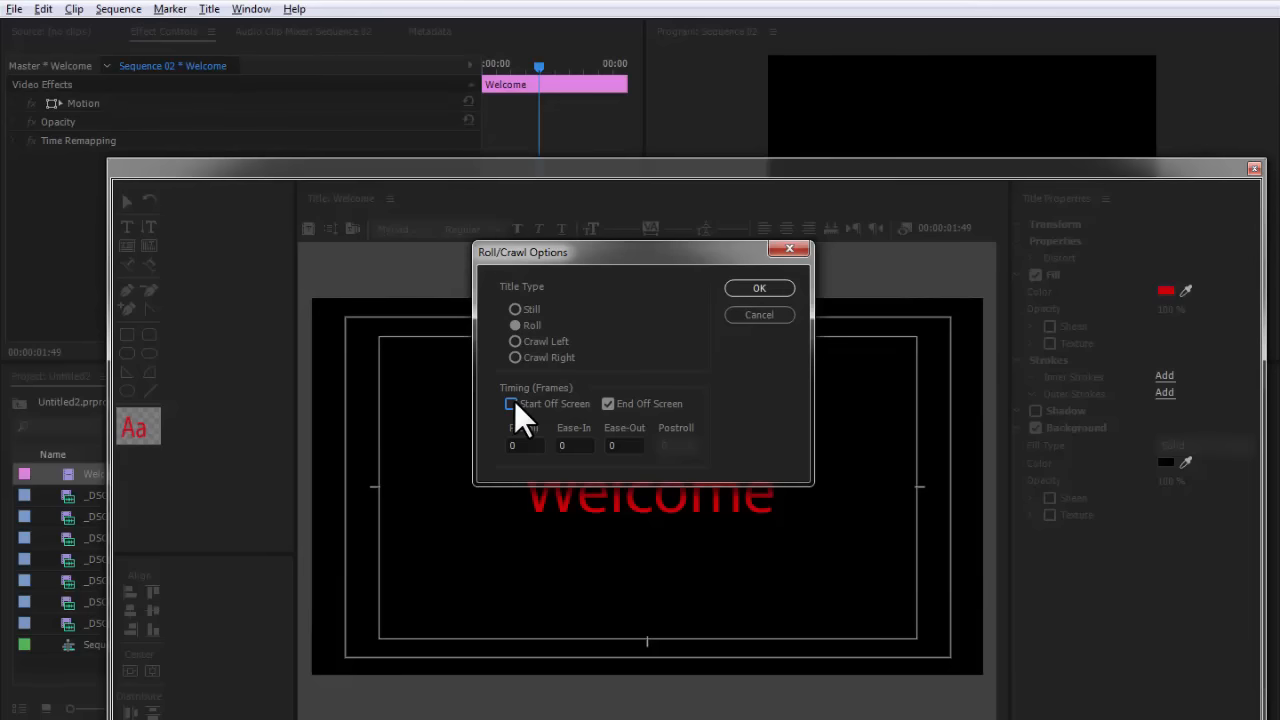
left_click(765, 292)
left_click_drag(720, 188, 712, 620)
left_click_drag(654, 425, 607, 436)
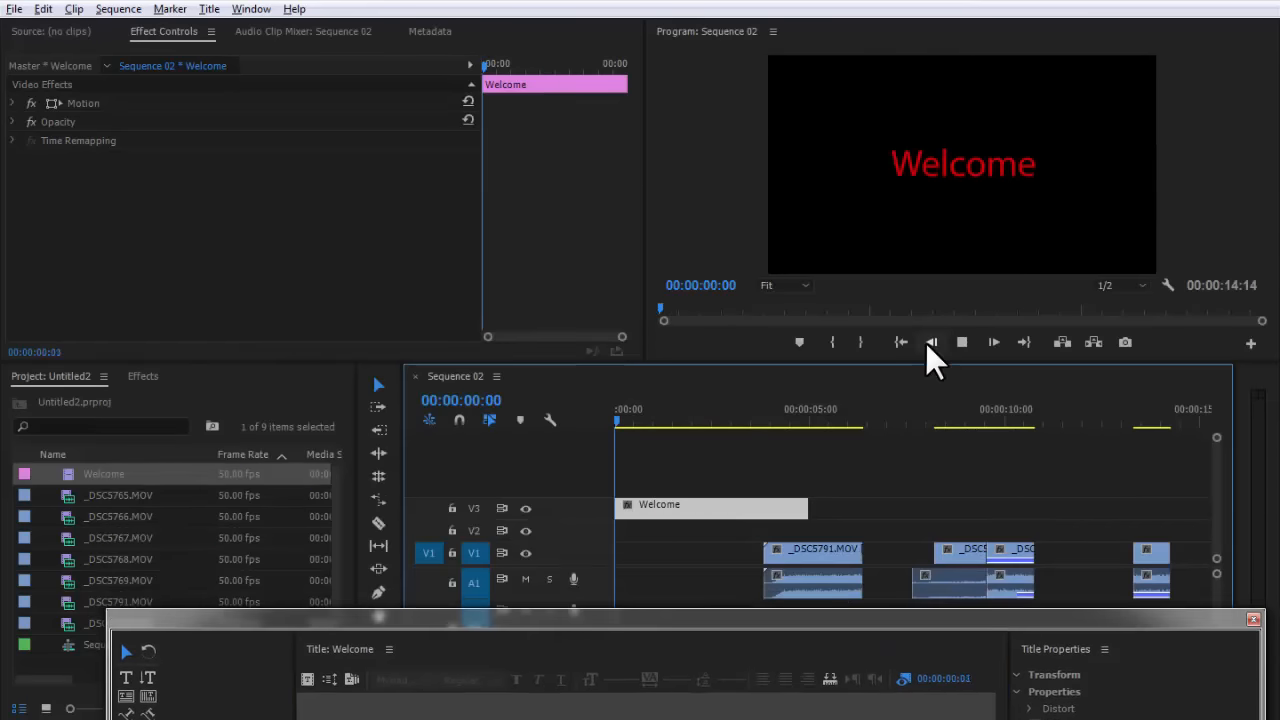
left_click(962, 342)
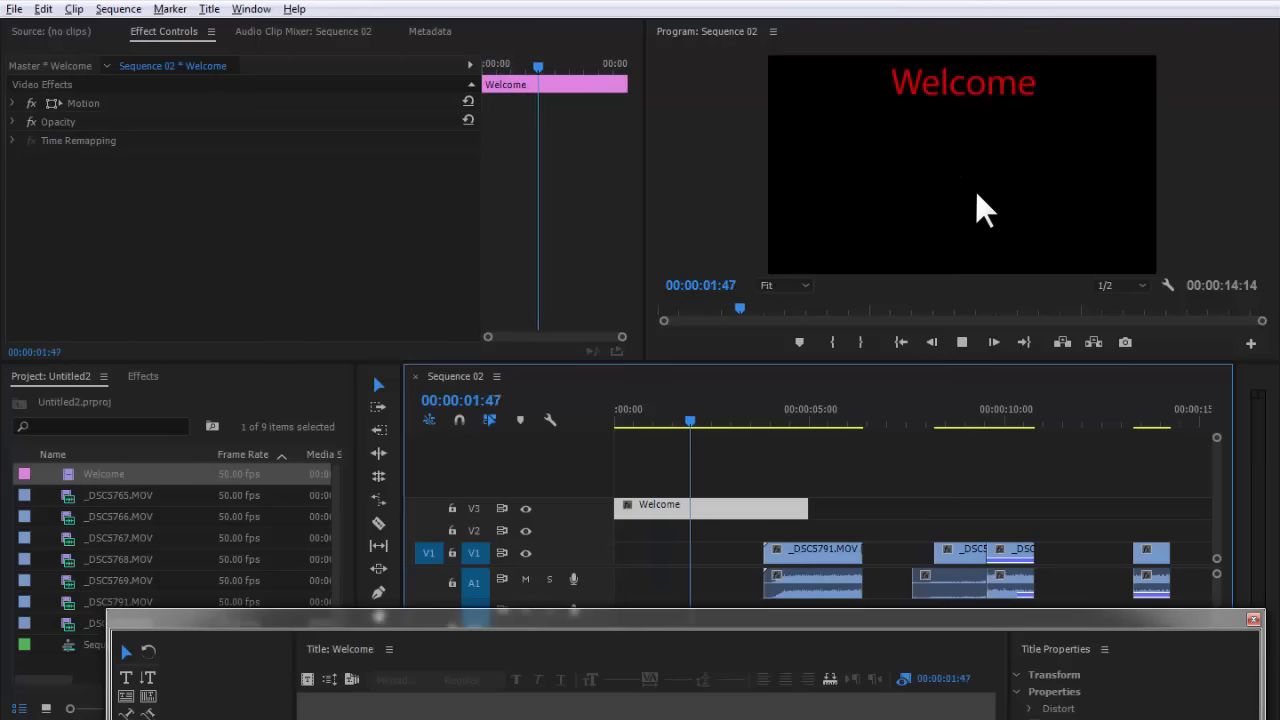
key("space")
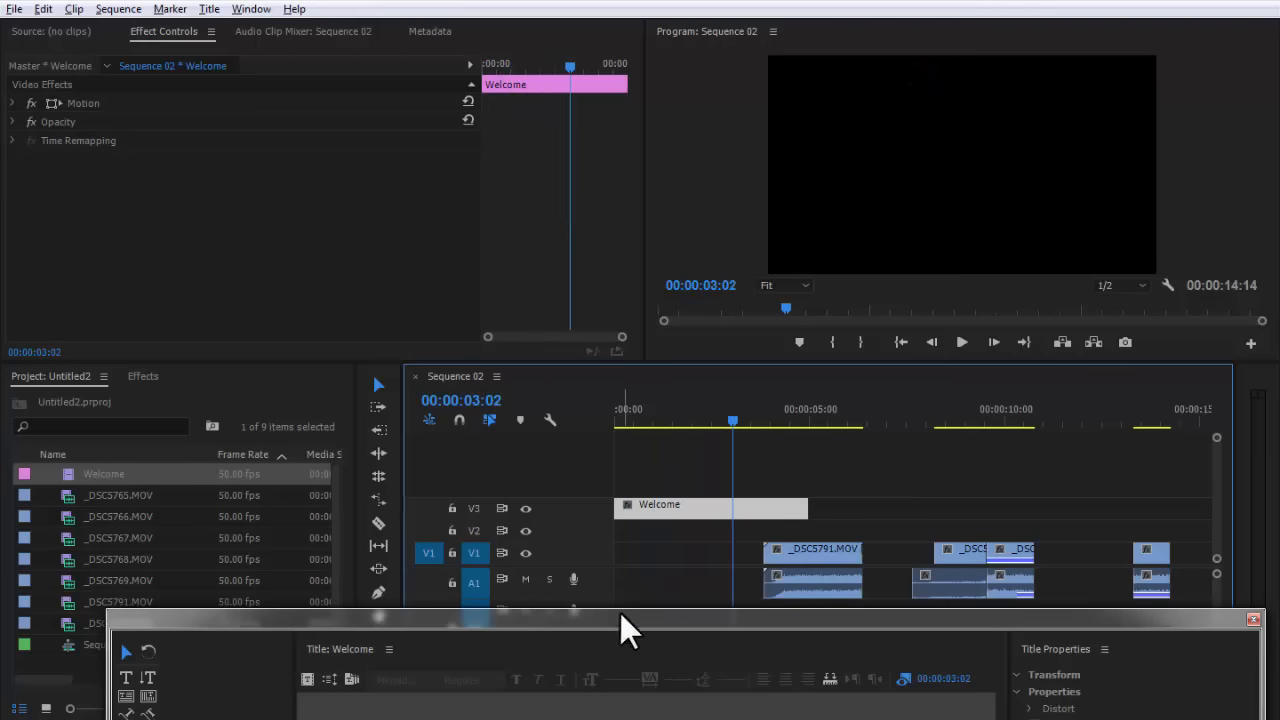
Set the rolling title's Preroll to 10 and Ease-In to 50 frames, keeping Start Off Screen off, and preview the sequence.
left_click_drag(620, 615, 512, 181)
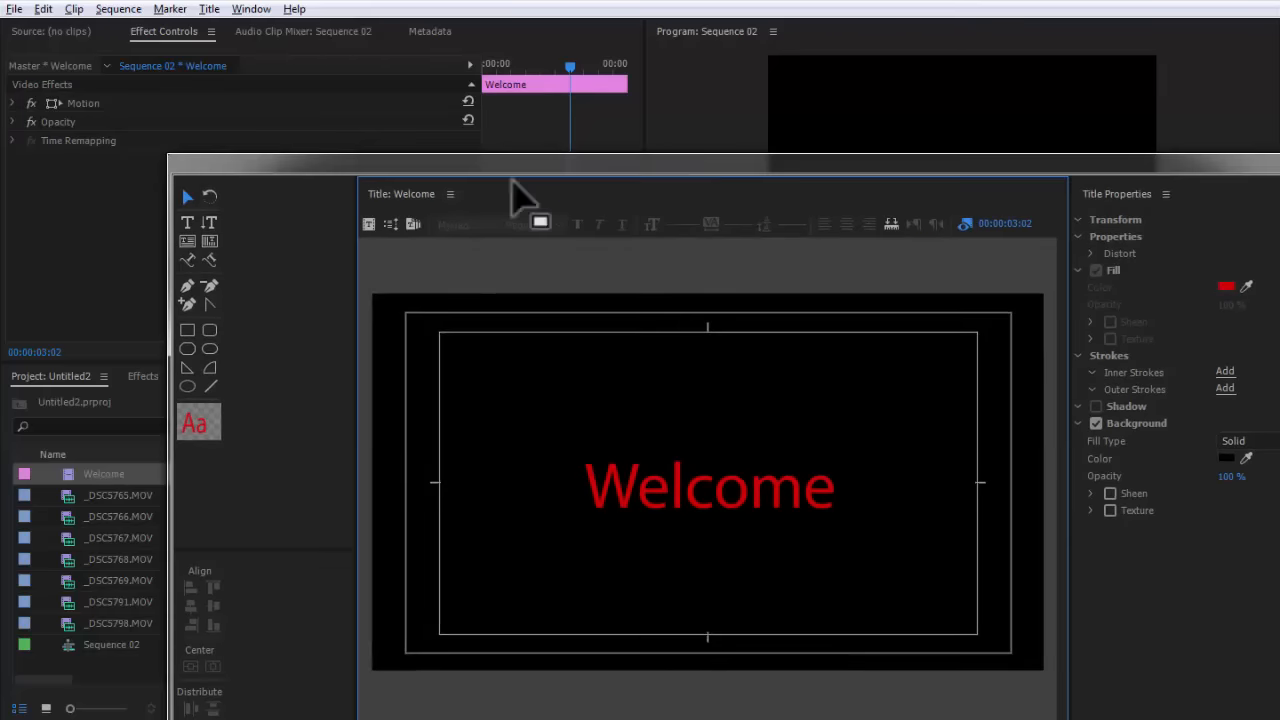
left_click(397, 222)
left_click(541, 403)
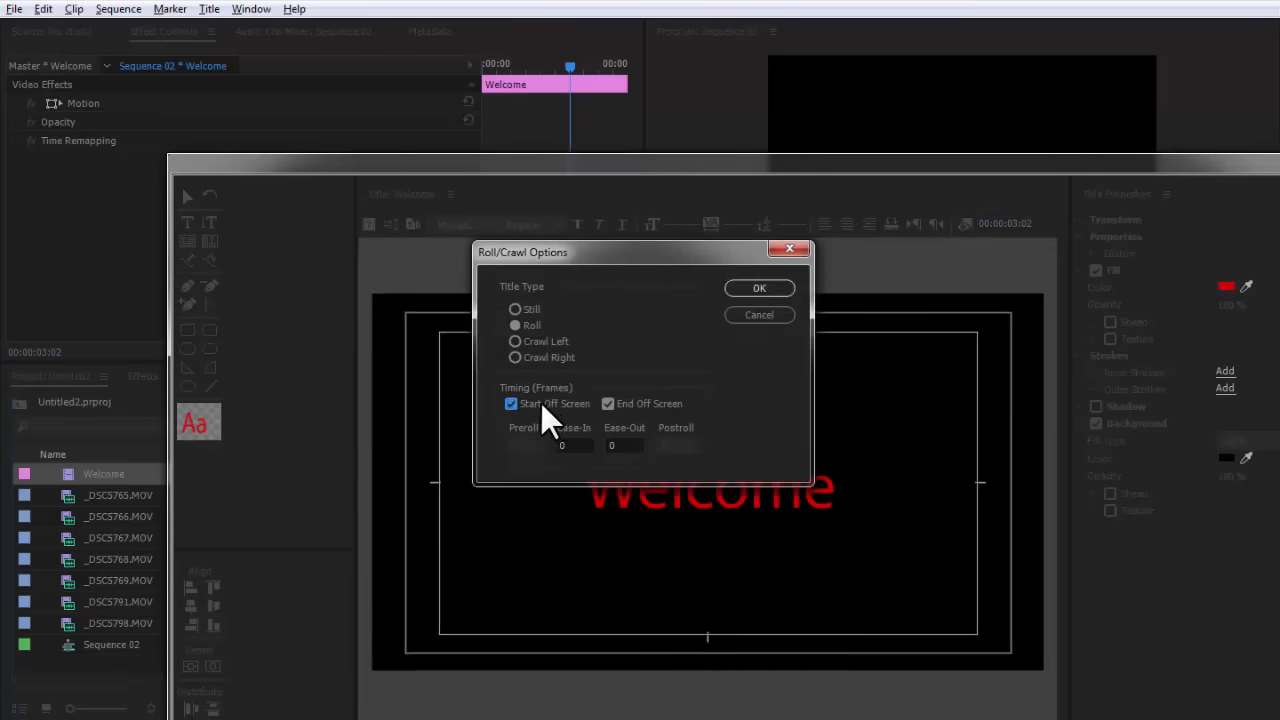
left_click(541, 403)
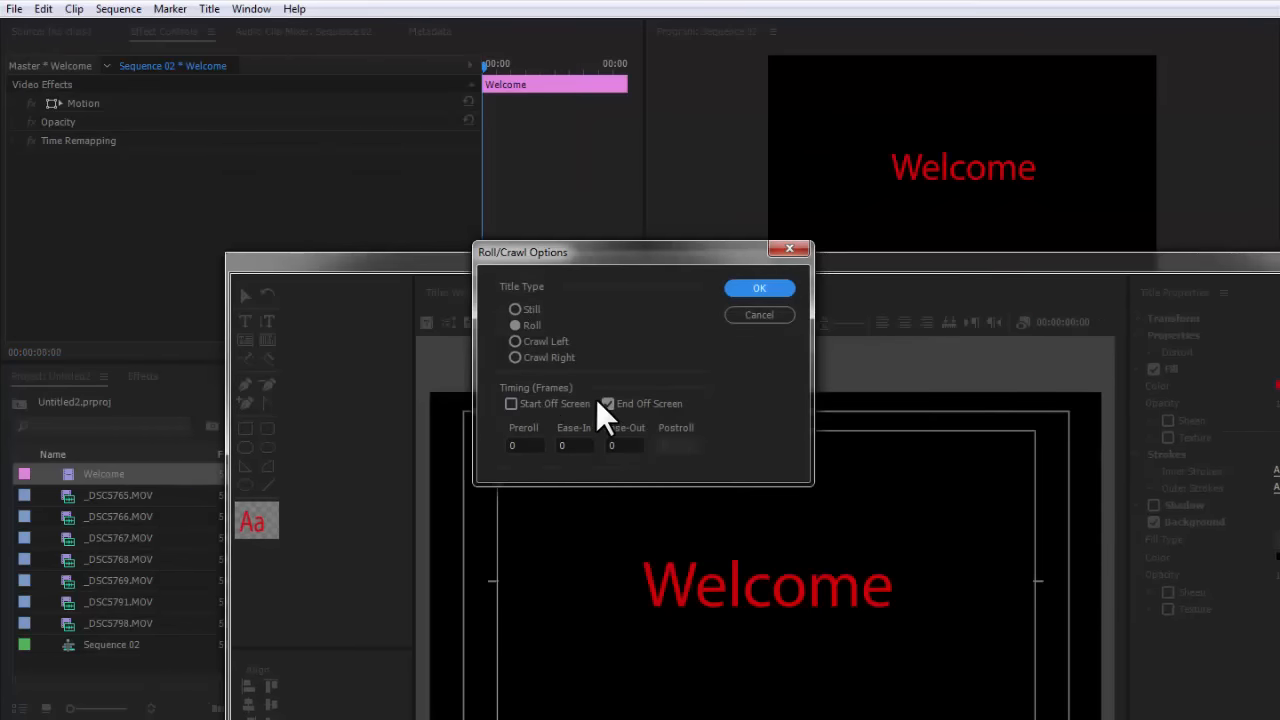
left_click(544, 445)
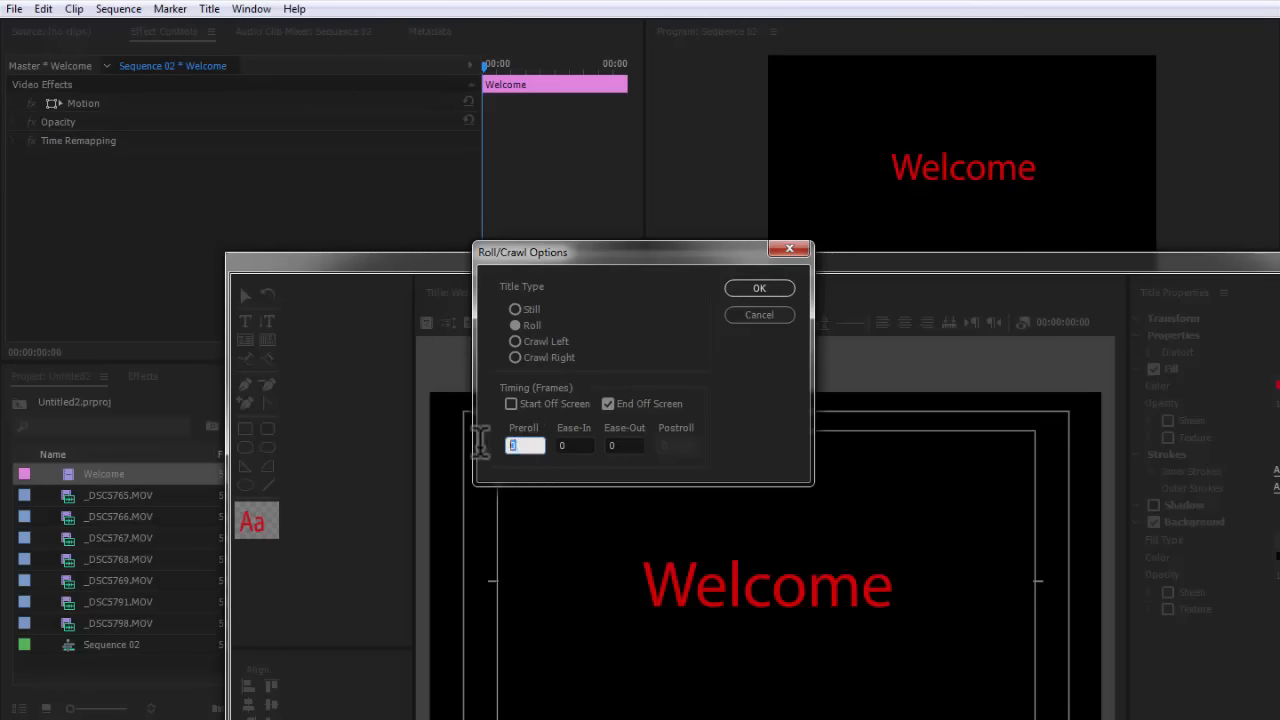
left_click(627, 451)
left_click(575, 446)
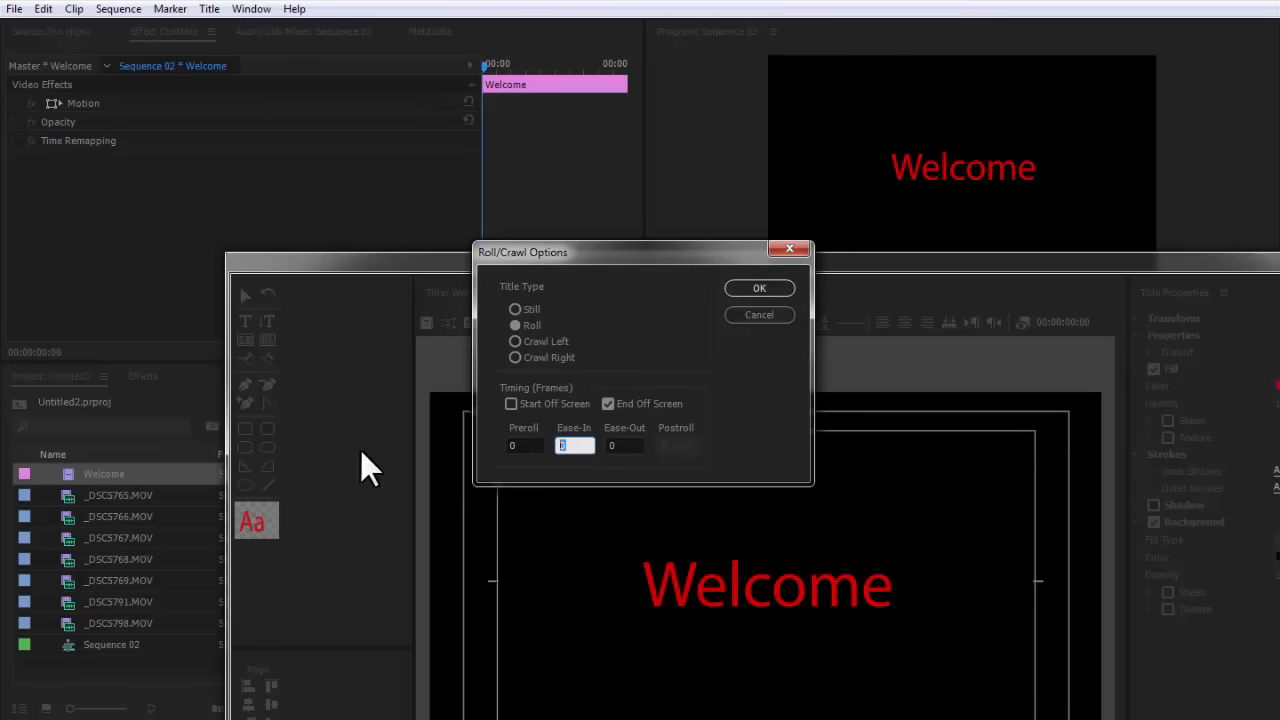
type("50")
left_click(524, 445)
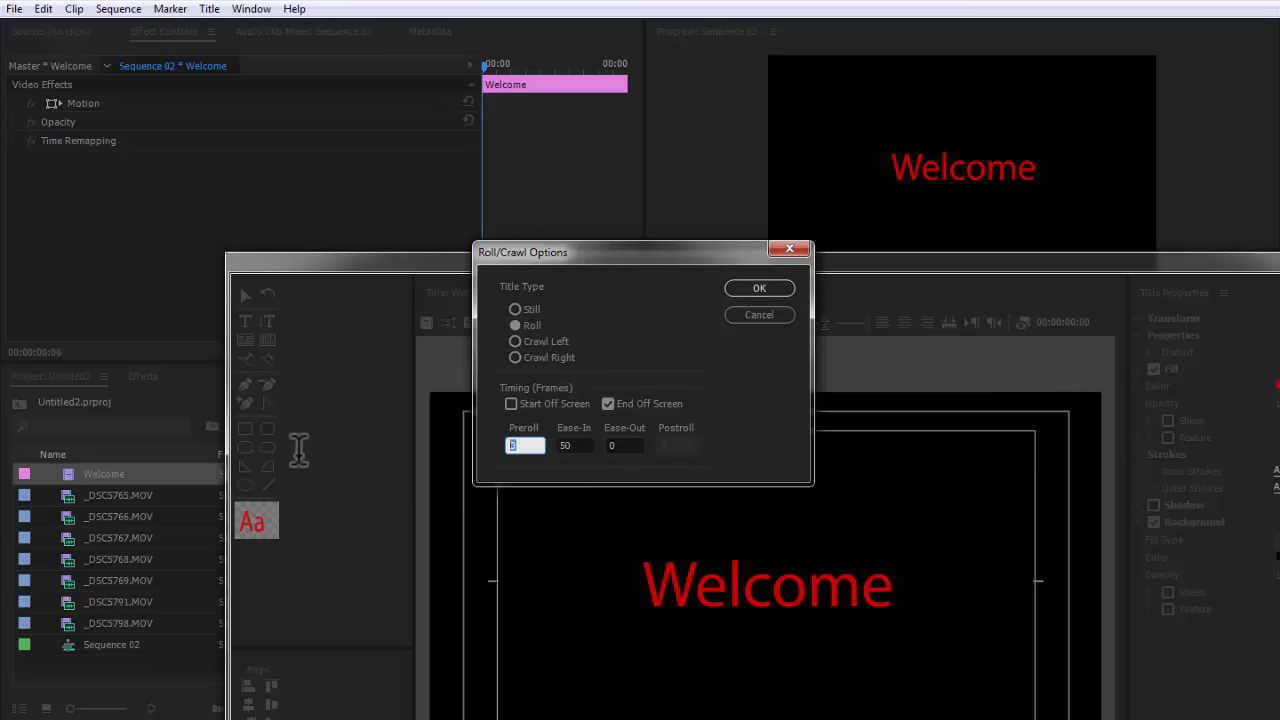
left_click(774, 286)
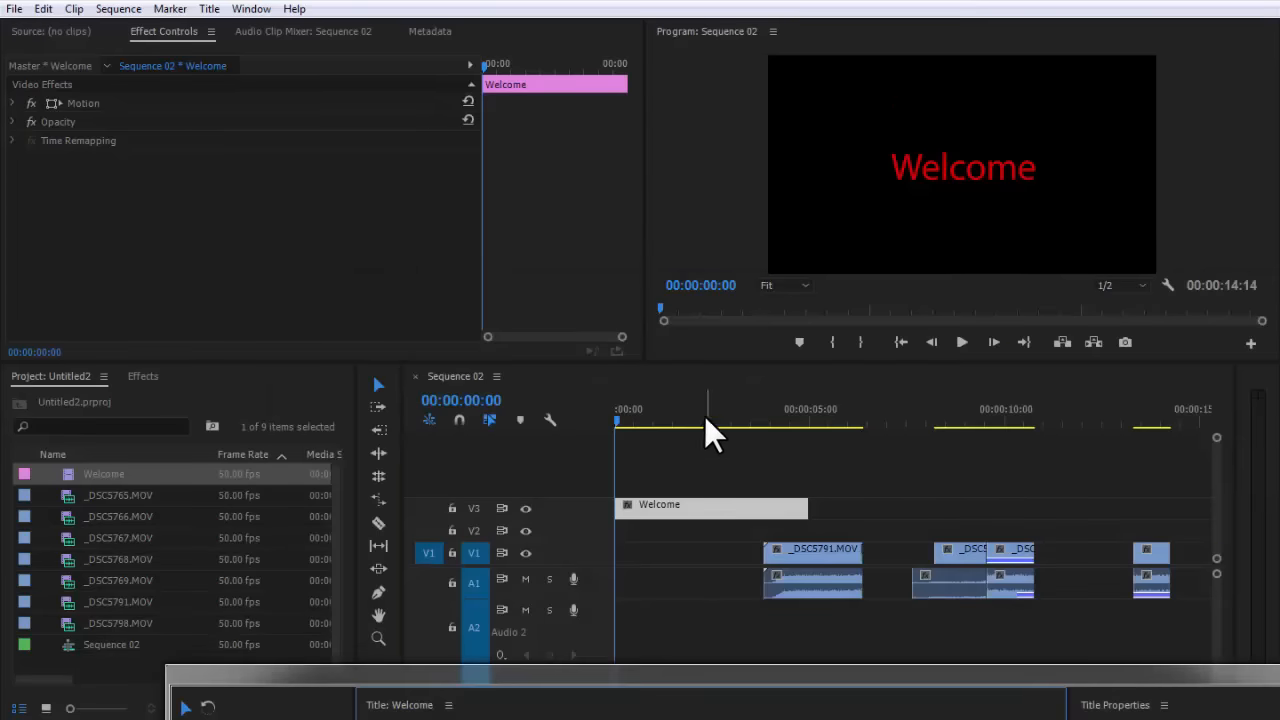
left_click(669, 467)
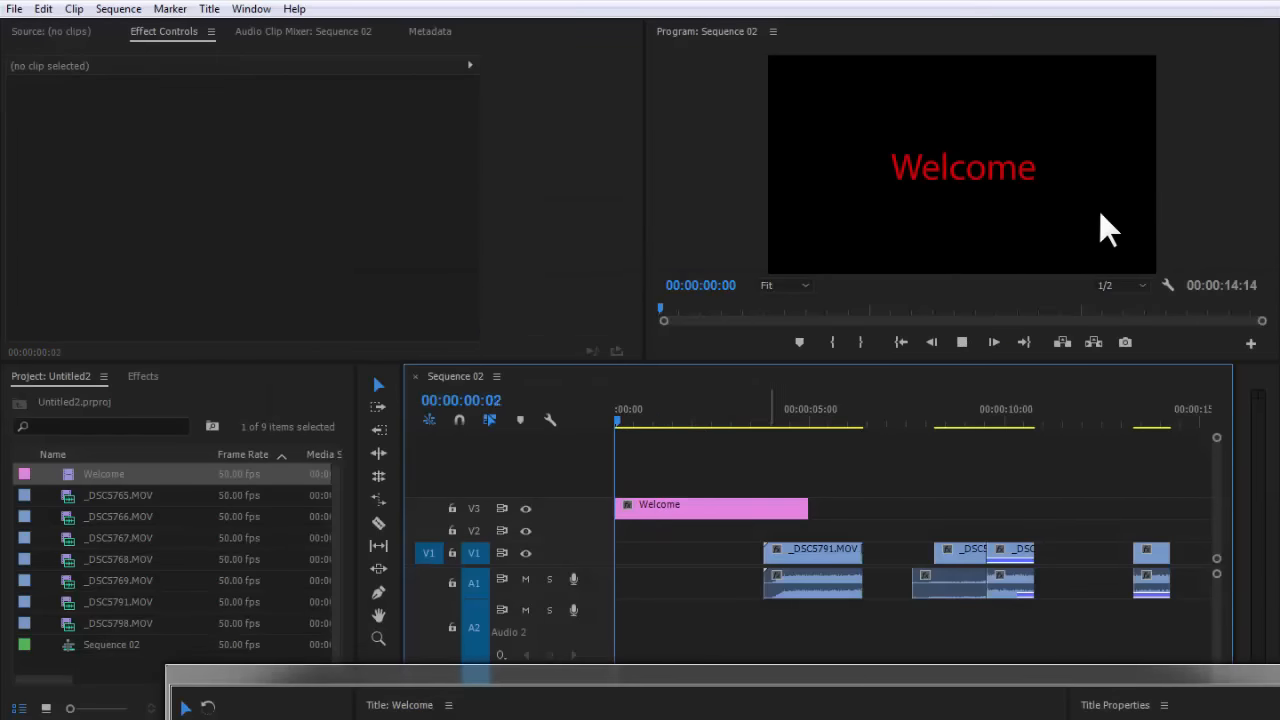
key("space")
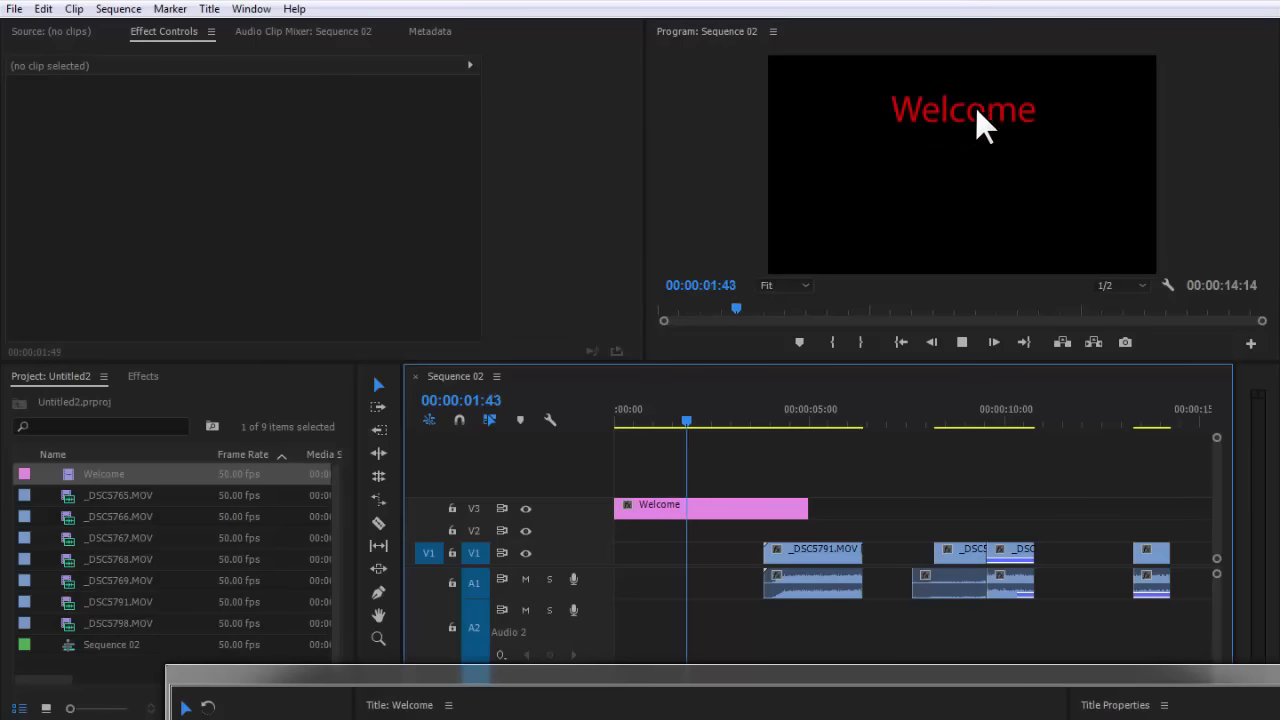
Change the title type to Crawl Left and play the sequence to preview the motion.
left_click_drag(661, 654, 677, 200)
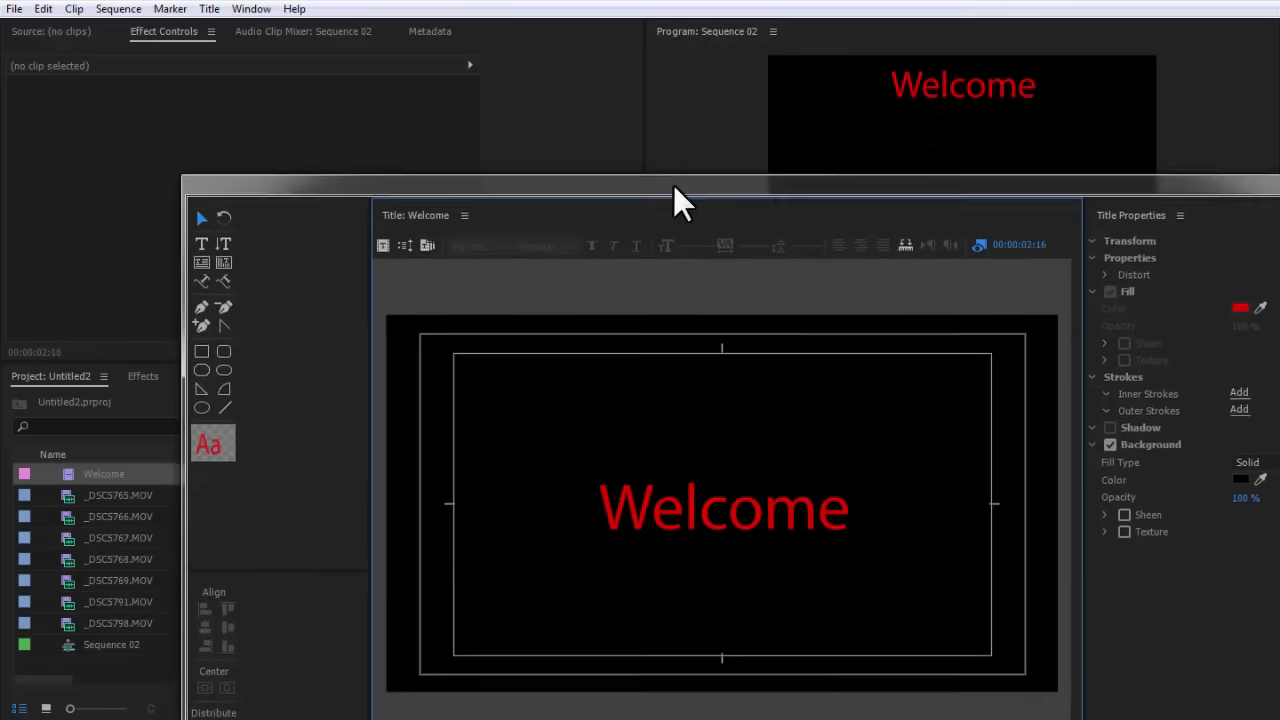
left_click(406, 241)
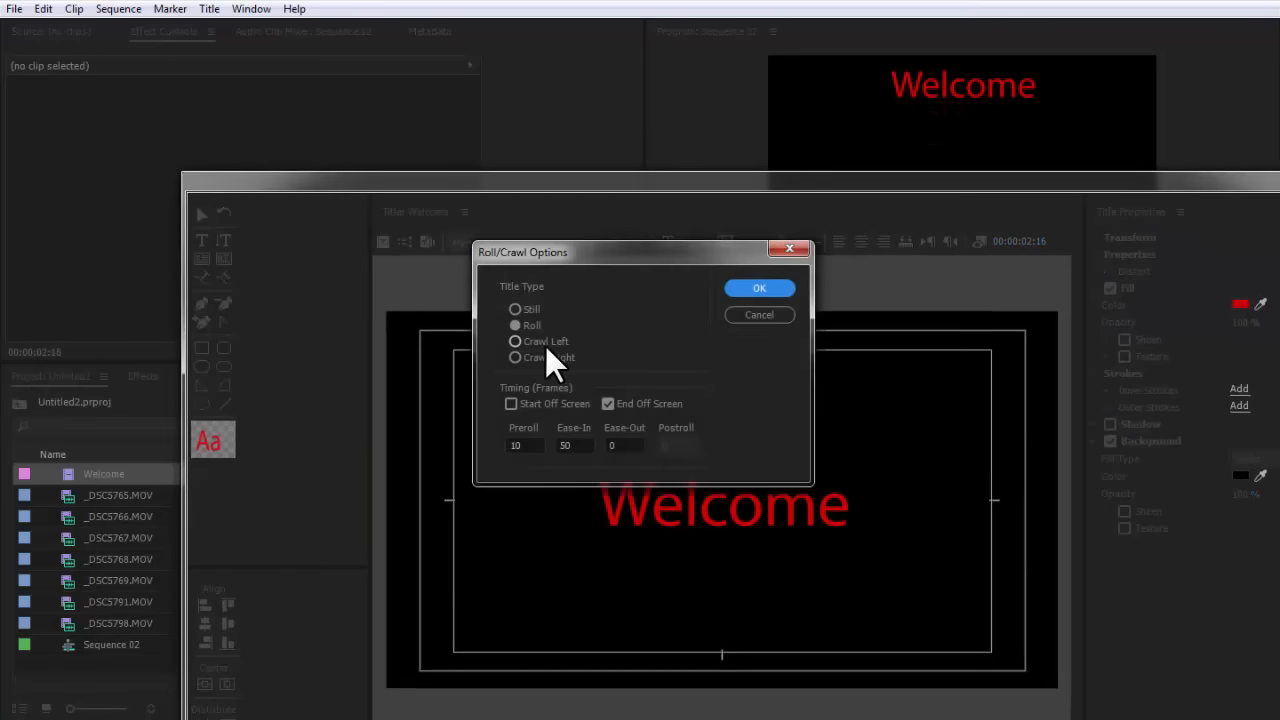
left_click(549, 344)
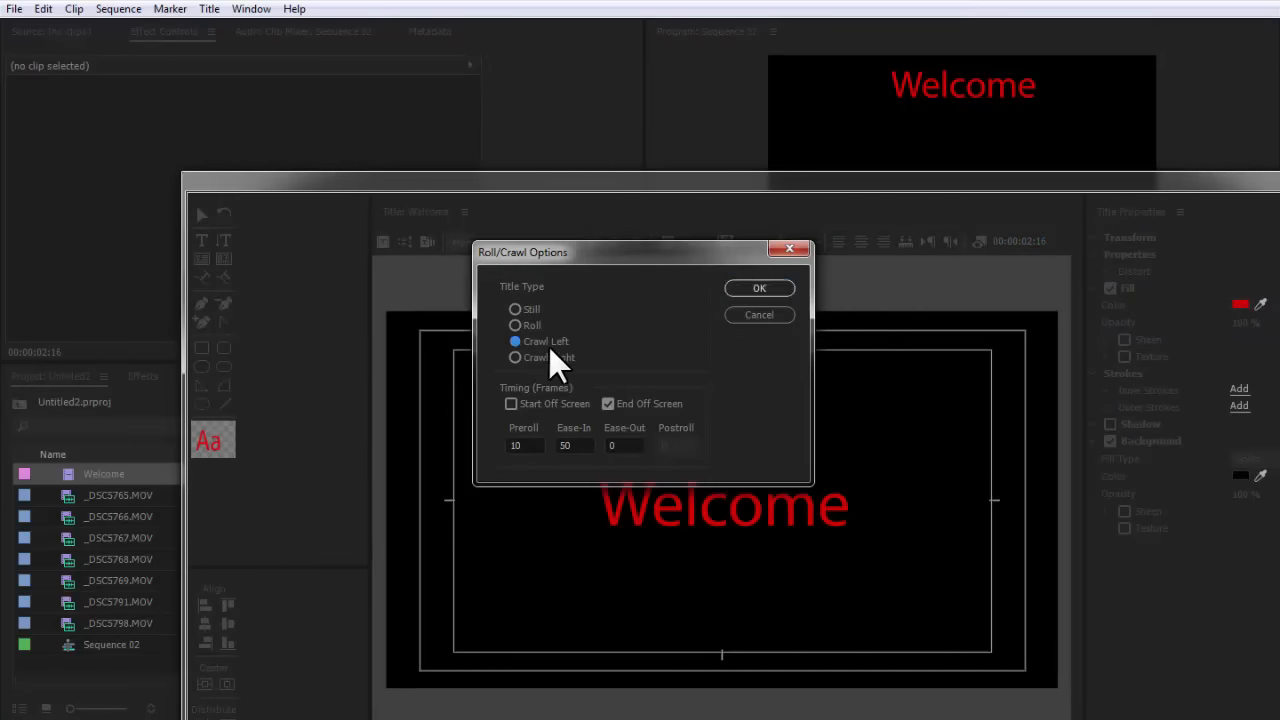
left_click(752, 290)
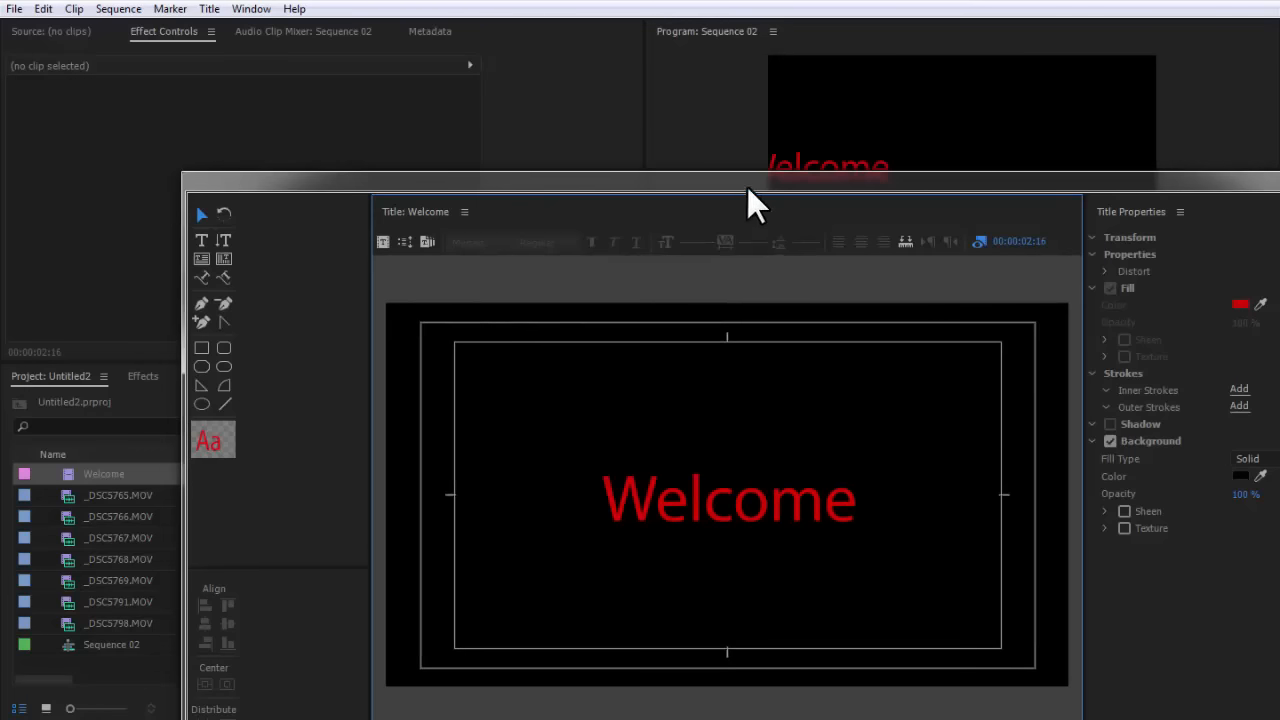
left_click_drag(747, 186, 775, 464)
left_click(962, 342)
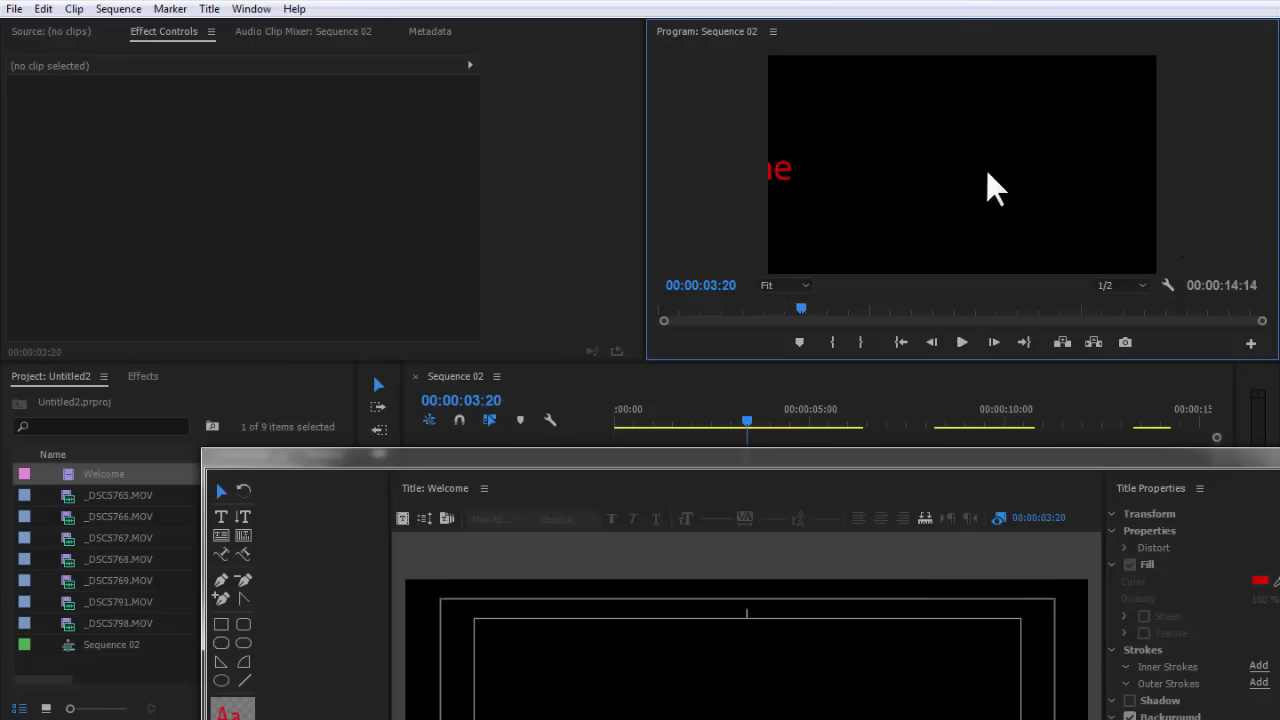
Change the title type to Crawl Right and play the sequence from its start to preview it.
left_click_drag(894, 450, 668, 383)
left_click(411, 404)
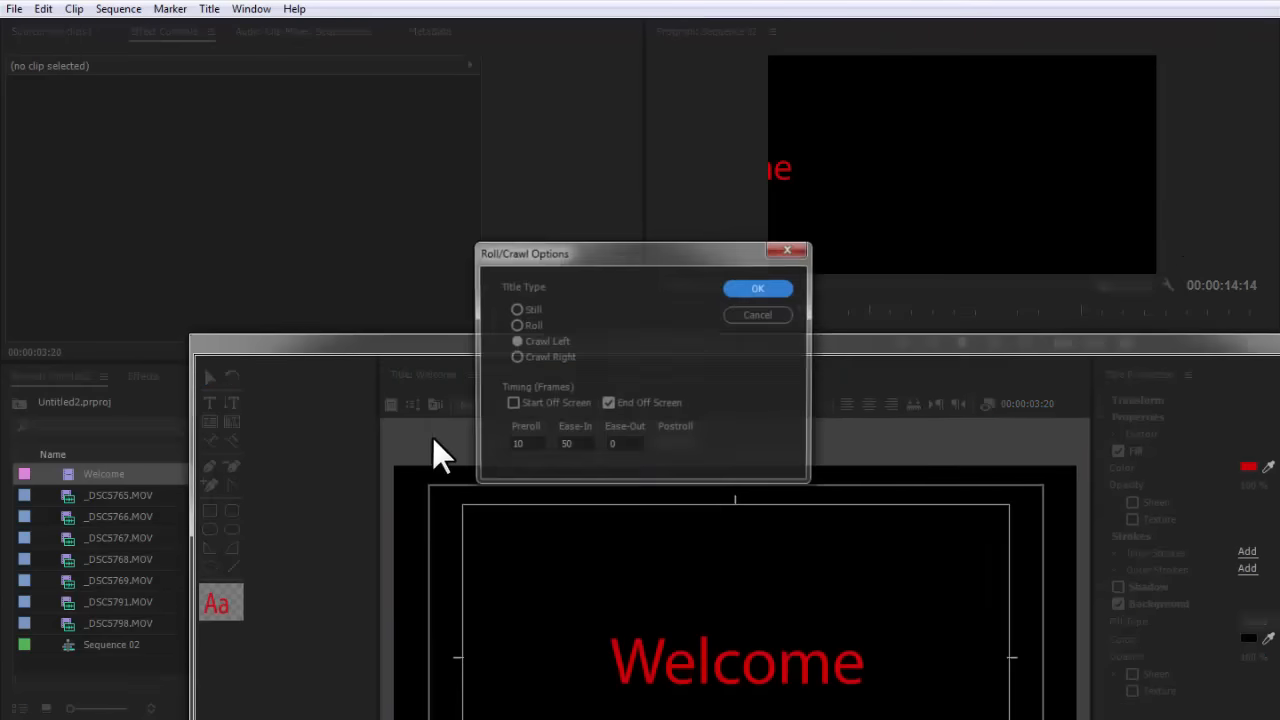
left_click(534, 357)
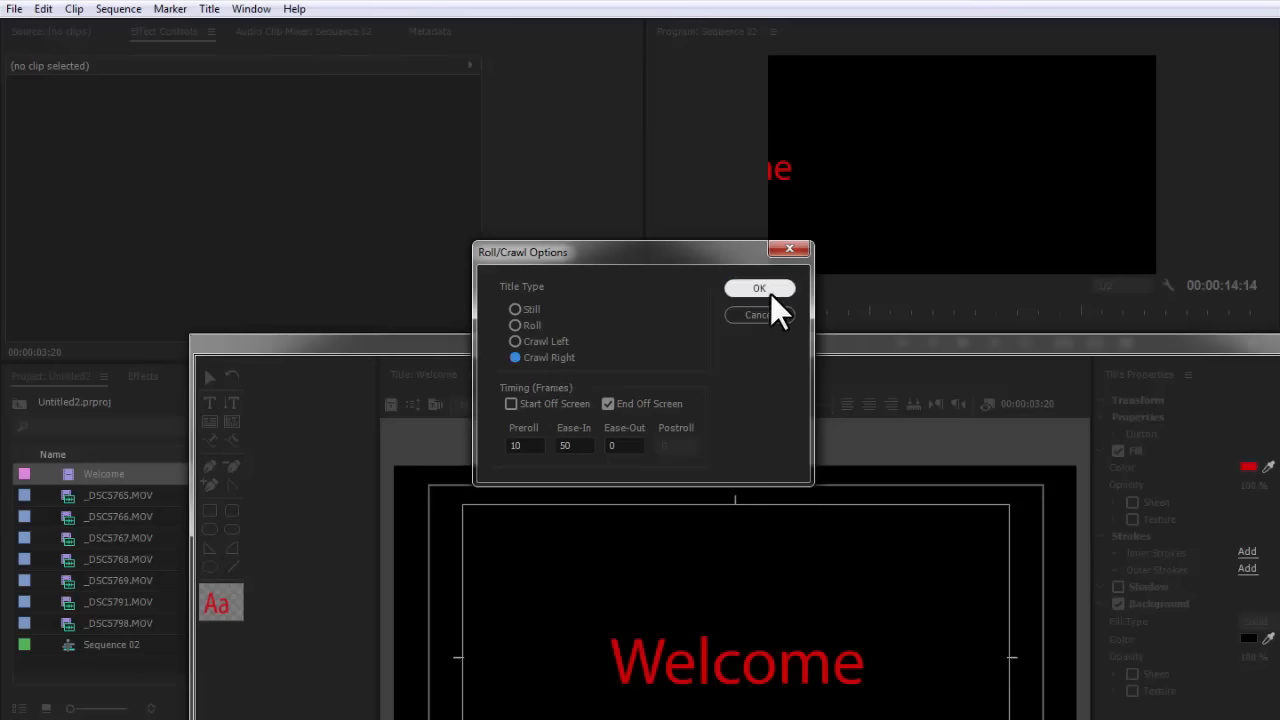
left_click(759, 288)
left_click_drag(772, 350, 742, 598)
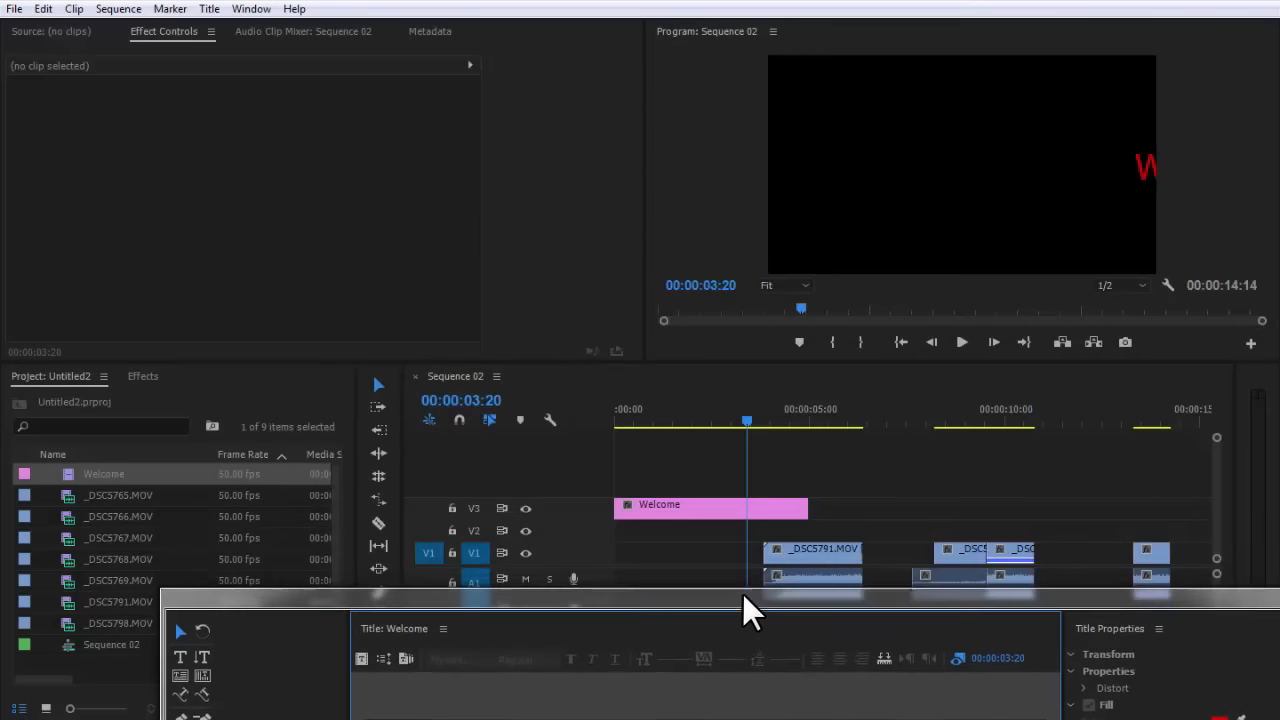
left_click(700, 390)
key("Home")
left_click(972, 343)
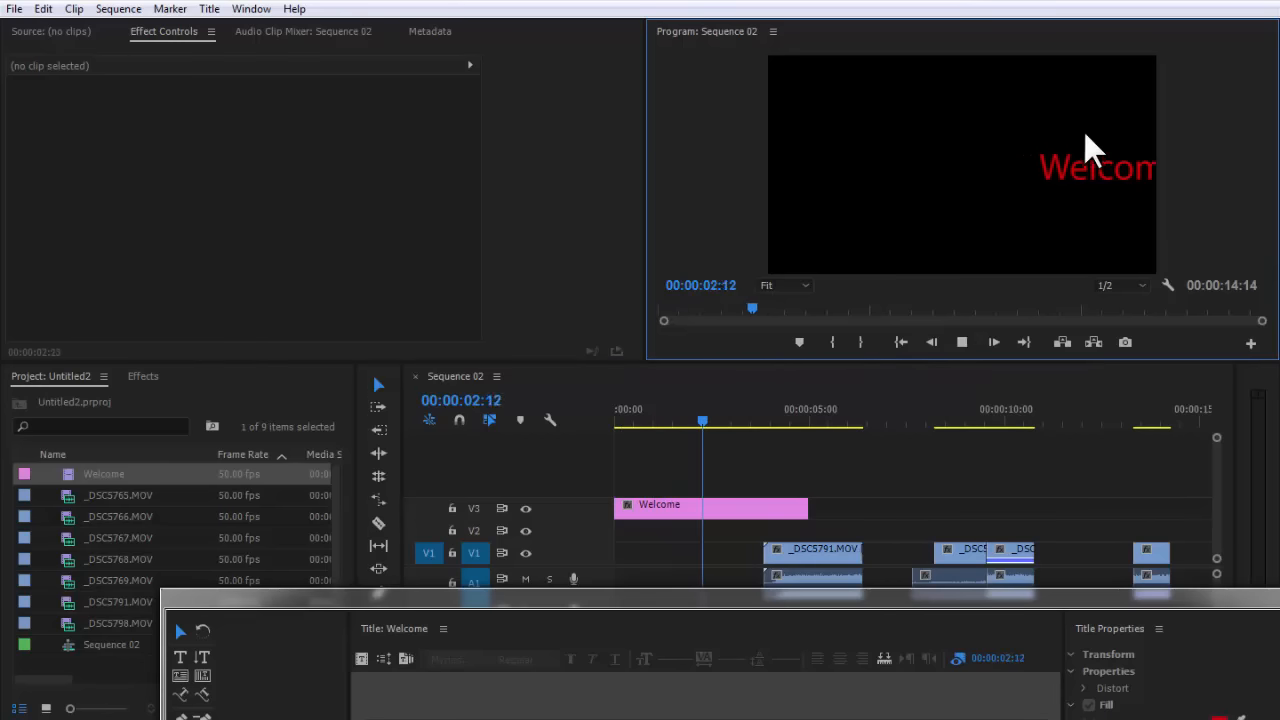
key("space")
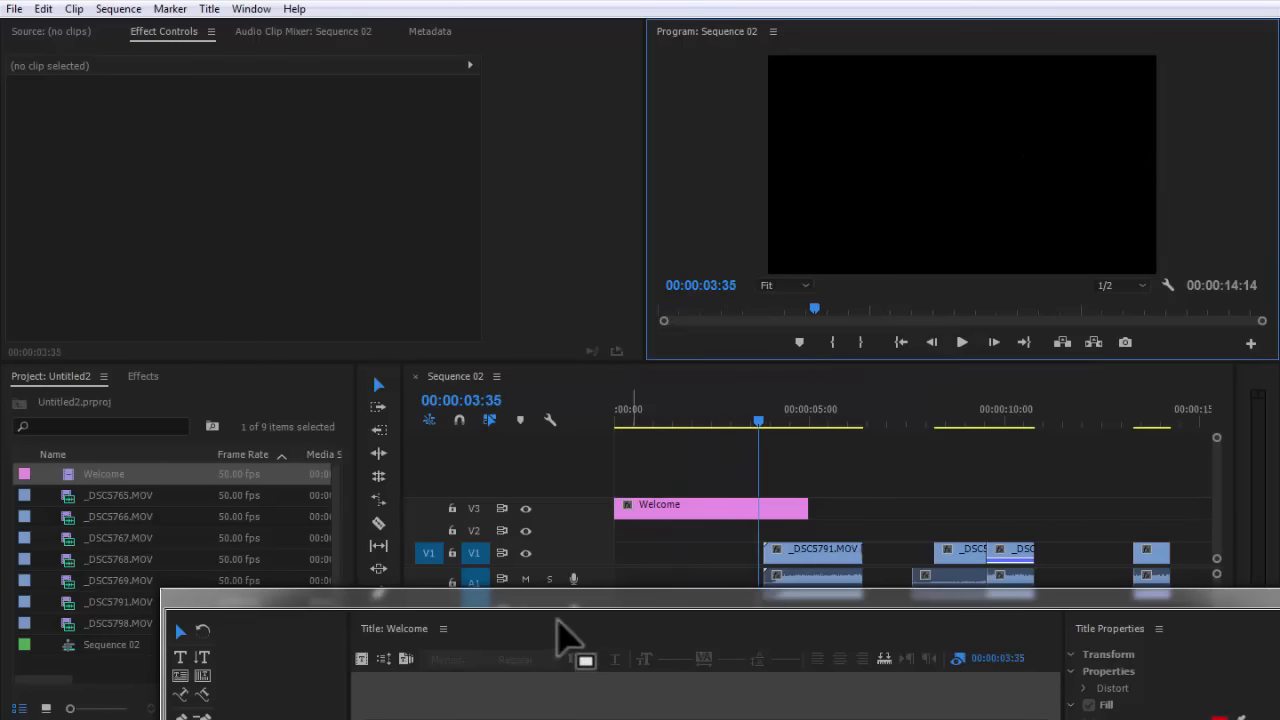
Enable Start Off Screen for the right-crawling title, preview the sequence from its start, and return the playhead to the beginning.
left_click_drag(575, 600, 671, 277)
left_click(393, 353)
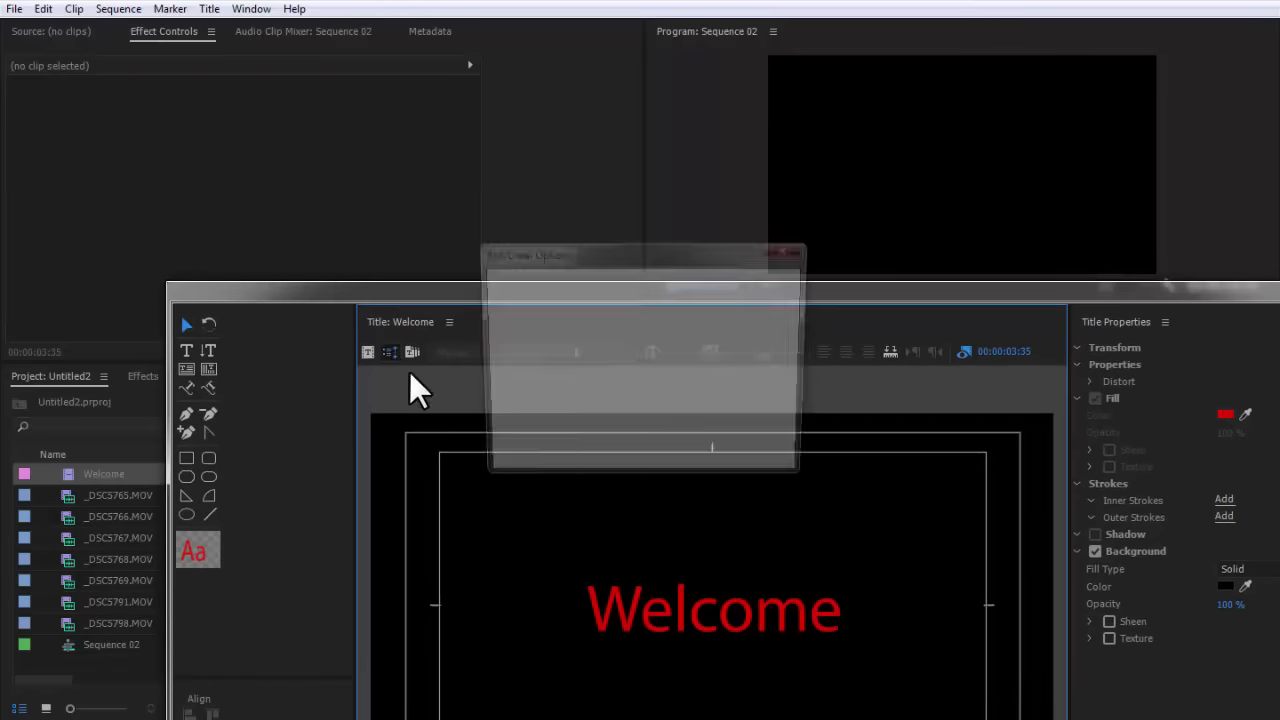
left_click(512, 404)
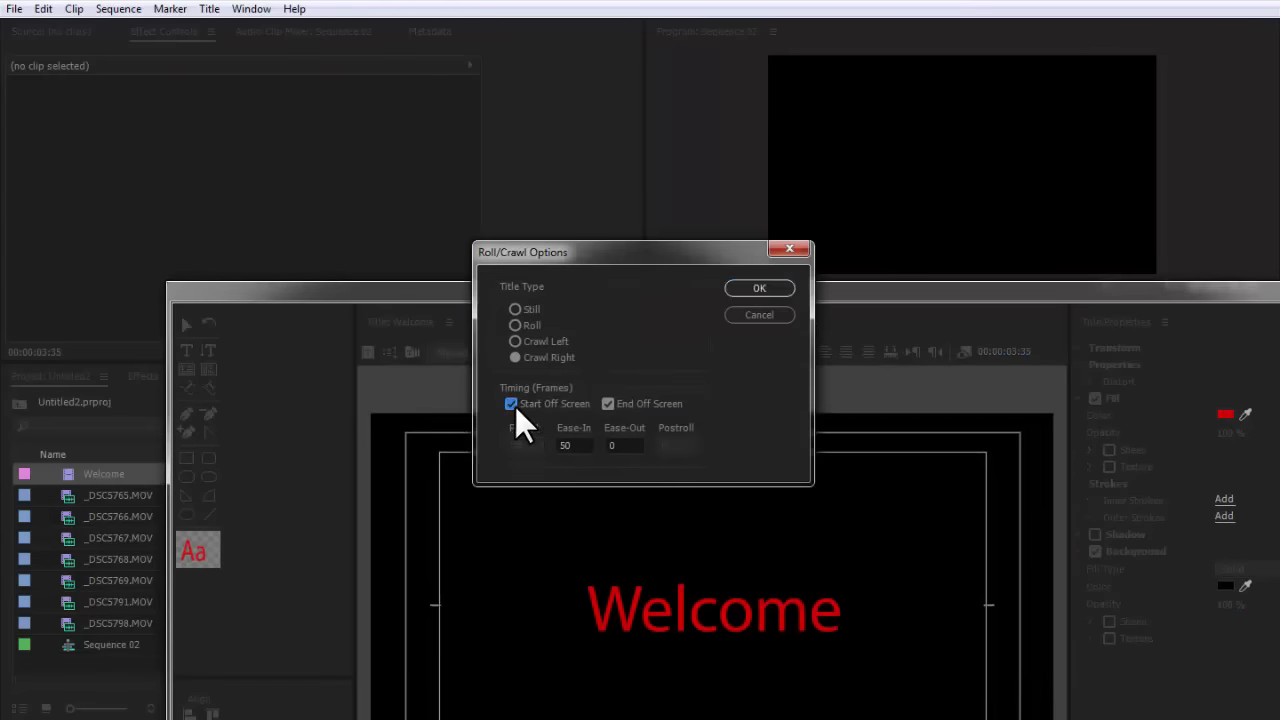
left_click(765, 288)
left_click_drag(714, 296, 710, 575)
left_click_drag(659, 428, 562, 419)
key("space")
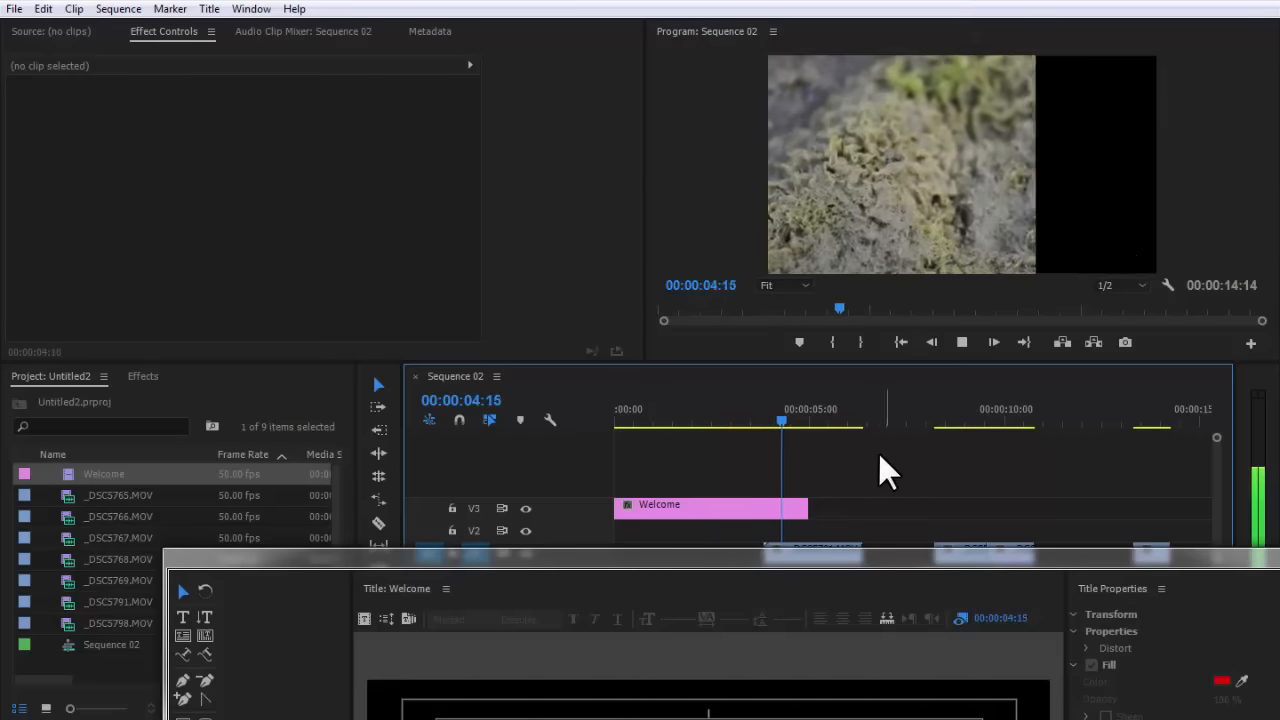
key("space")
left_click_drag(718, 410, 614, 412)
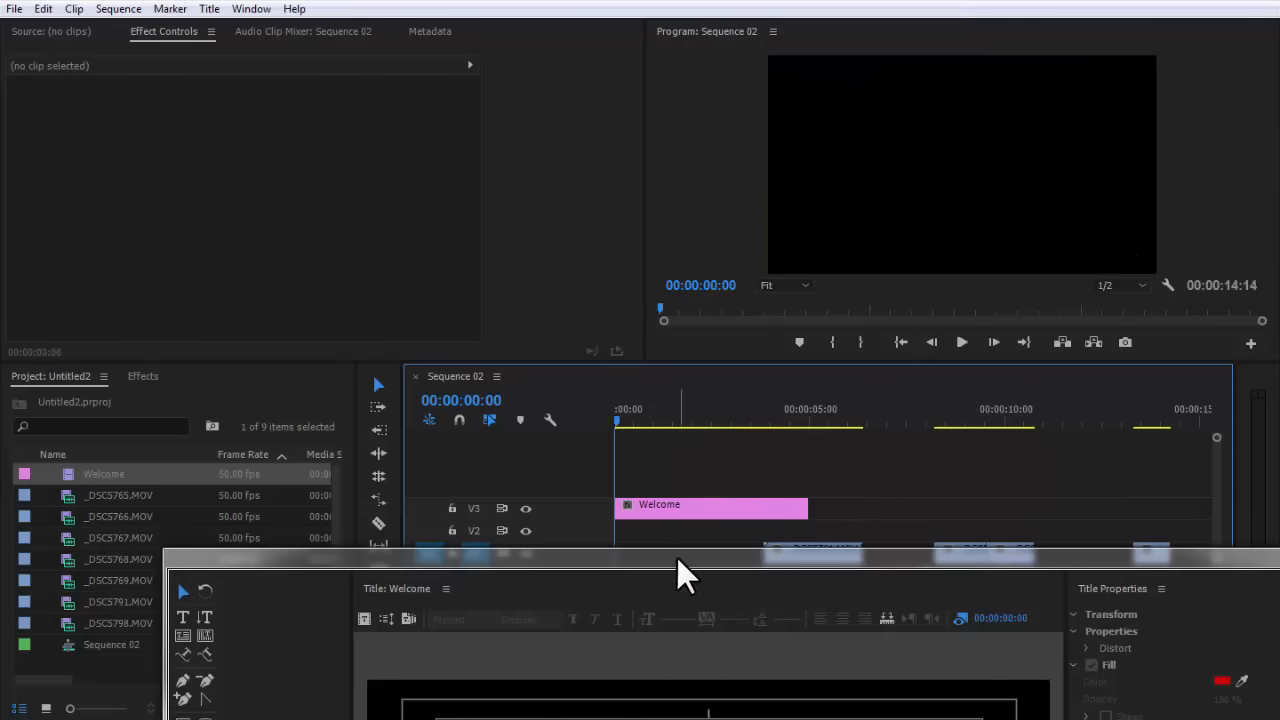
Set the title type to Roll and move the title window clear of the program view.
left_click_drag(677, 557, 659, 154)
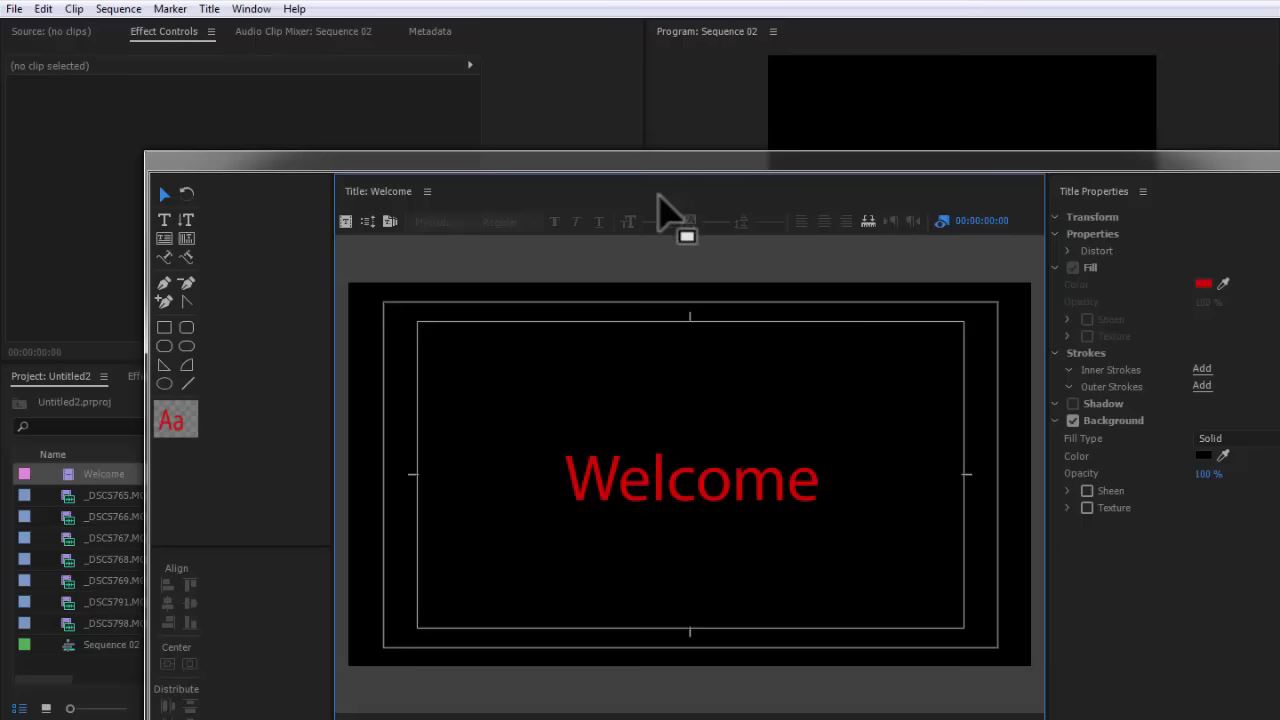
left_click(388, 221)
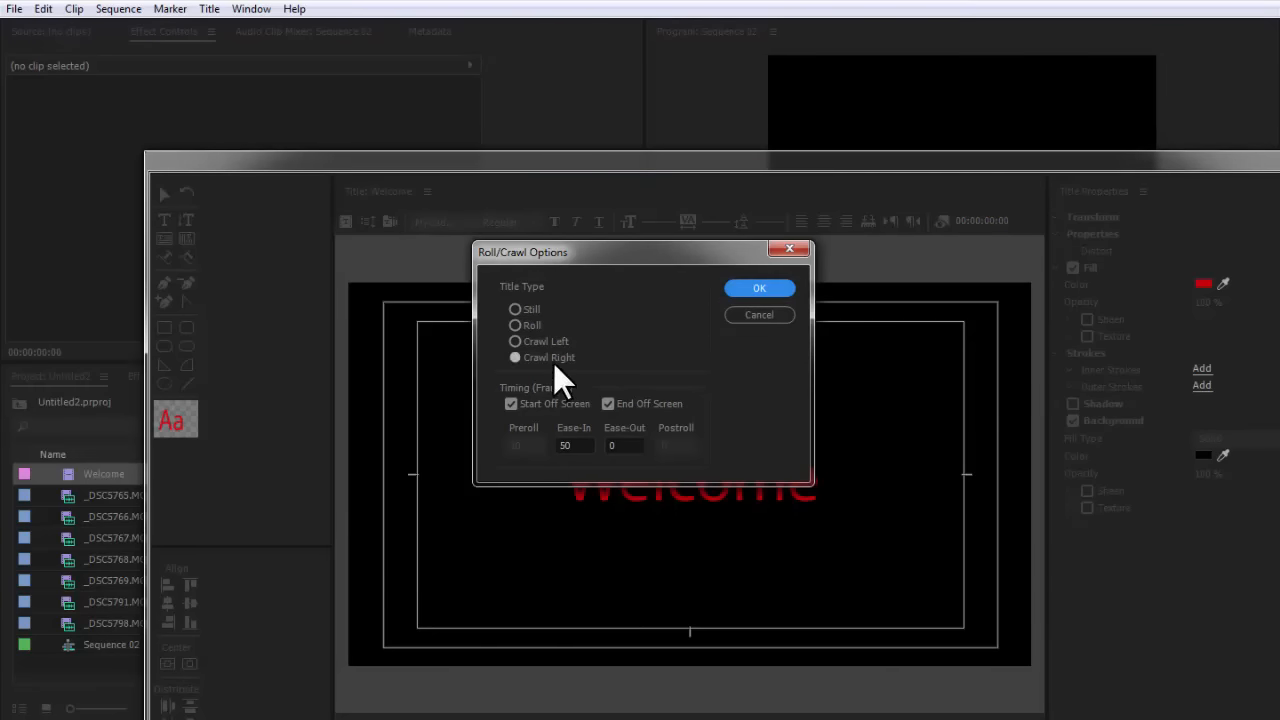
left_click(535, 325)
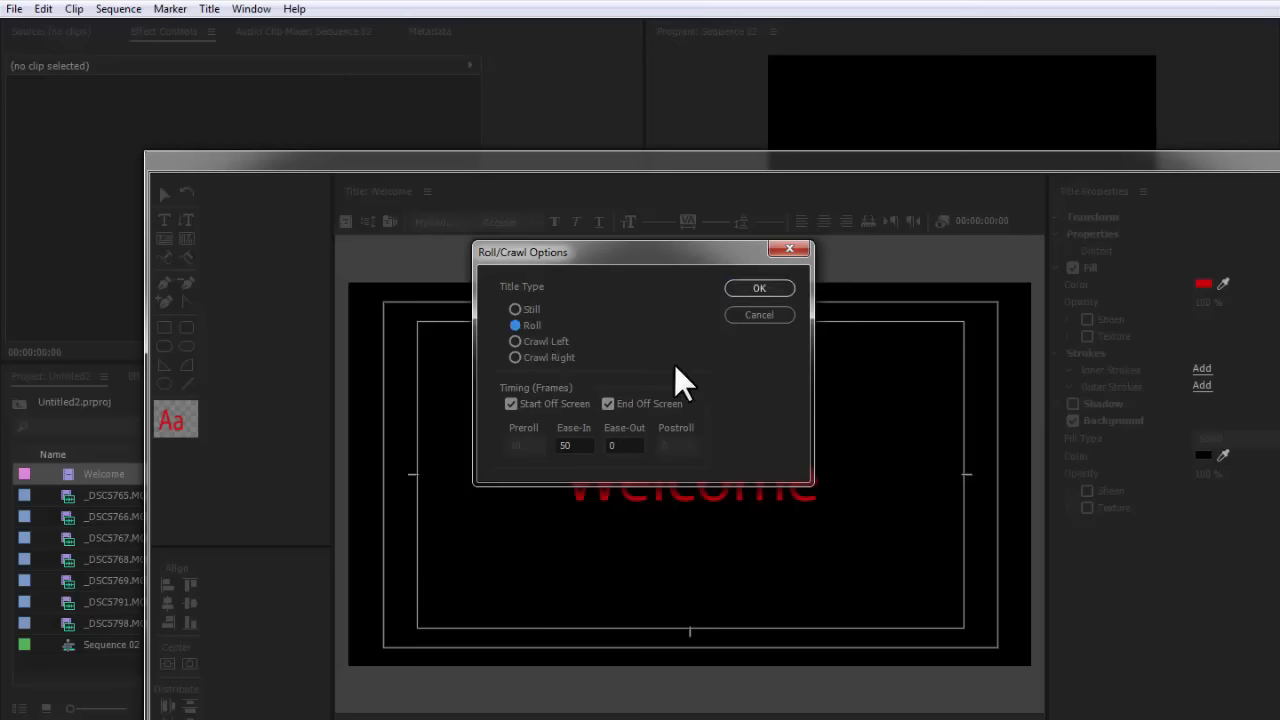
left_click(753, 292)
left_click_drag(749, 162, 750, 505)
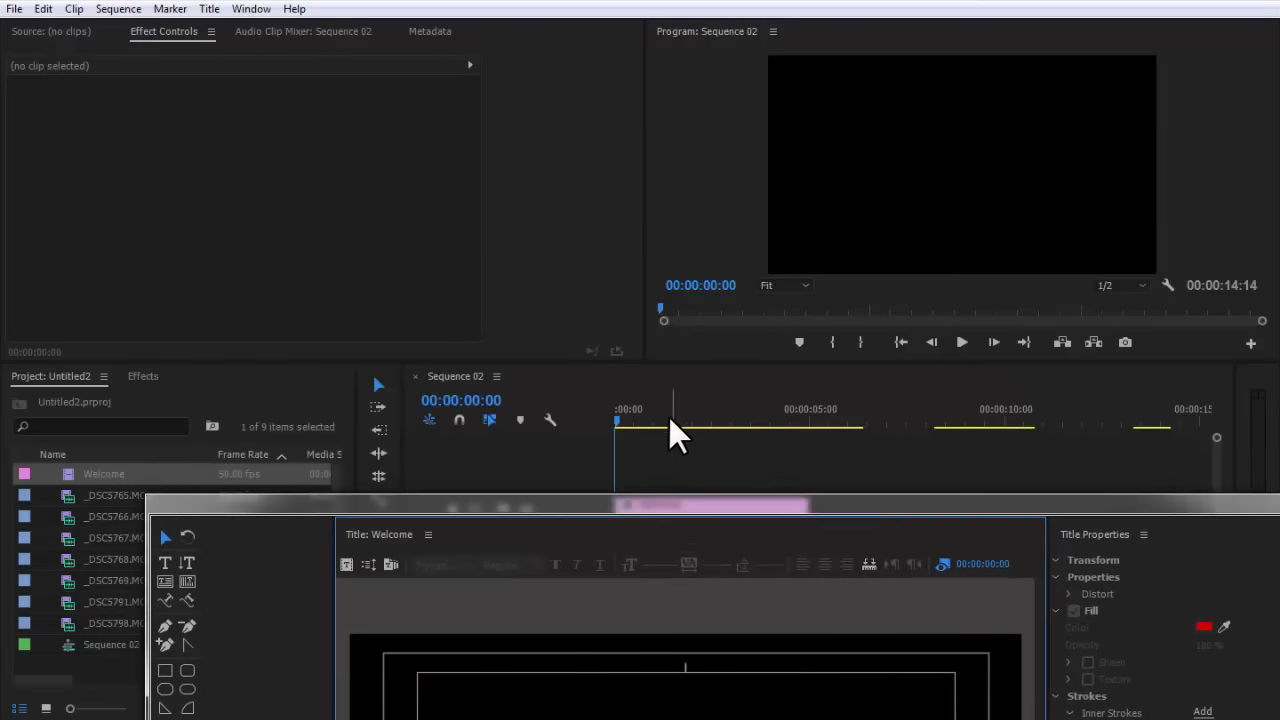
Try the Crawl Left type on the title partway through its clip, and return the title type to Roll.
left_click(669, 417)
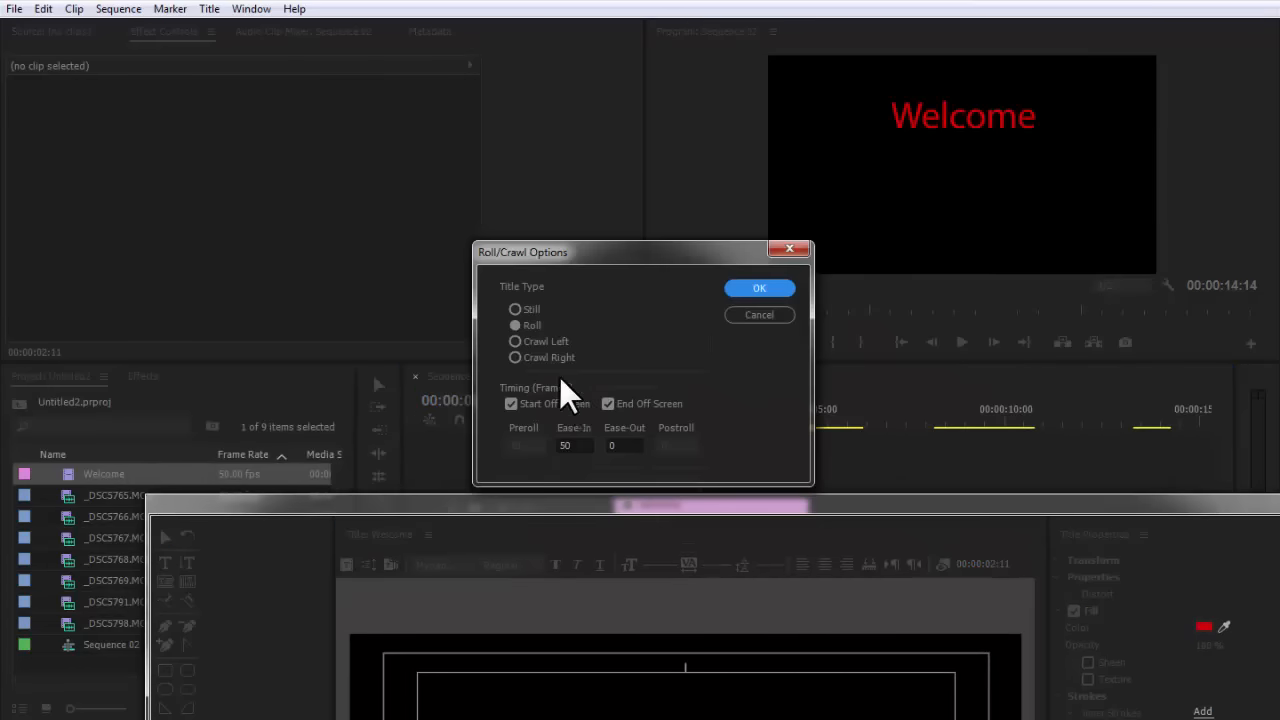
left_click(543, 346)
left_click(745, 294)
left_click(390, 563)
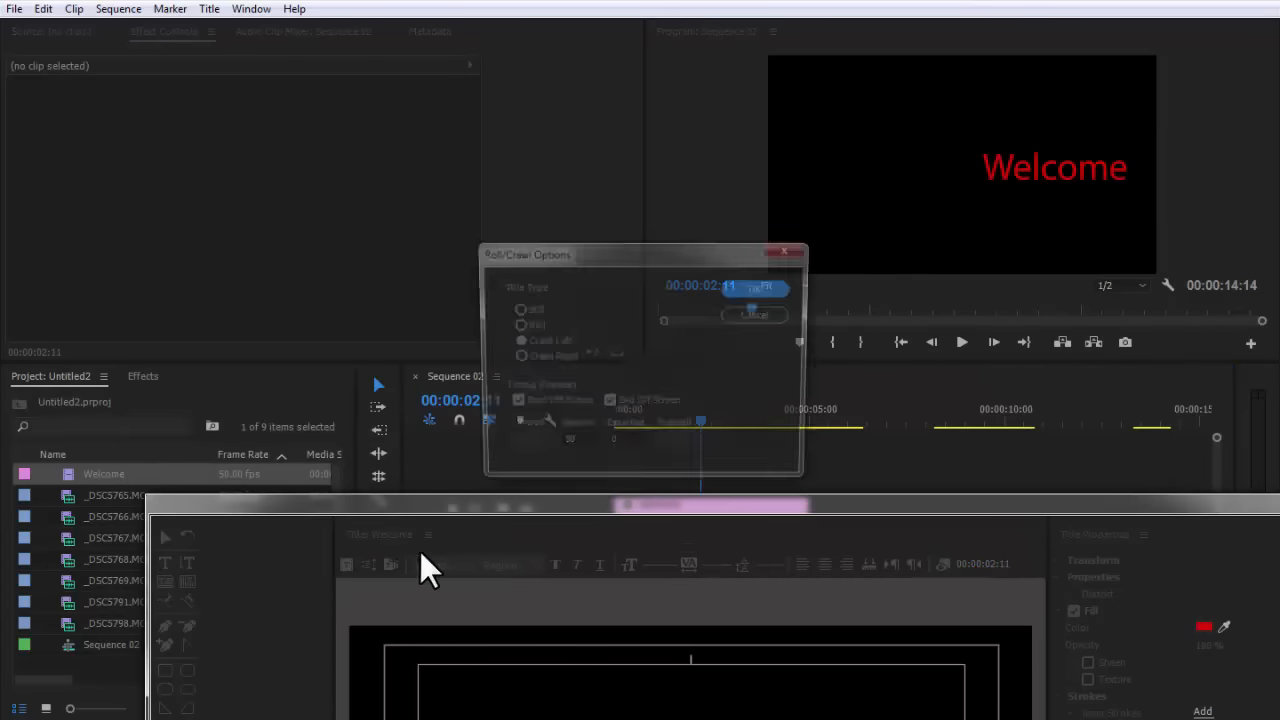
left_click(546, 327)
left_click(756, 290)
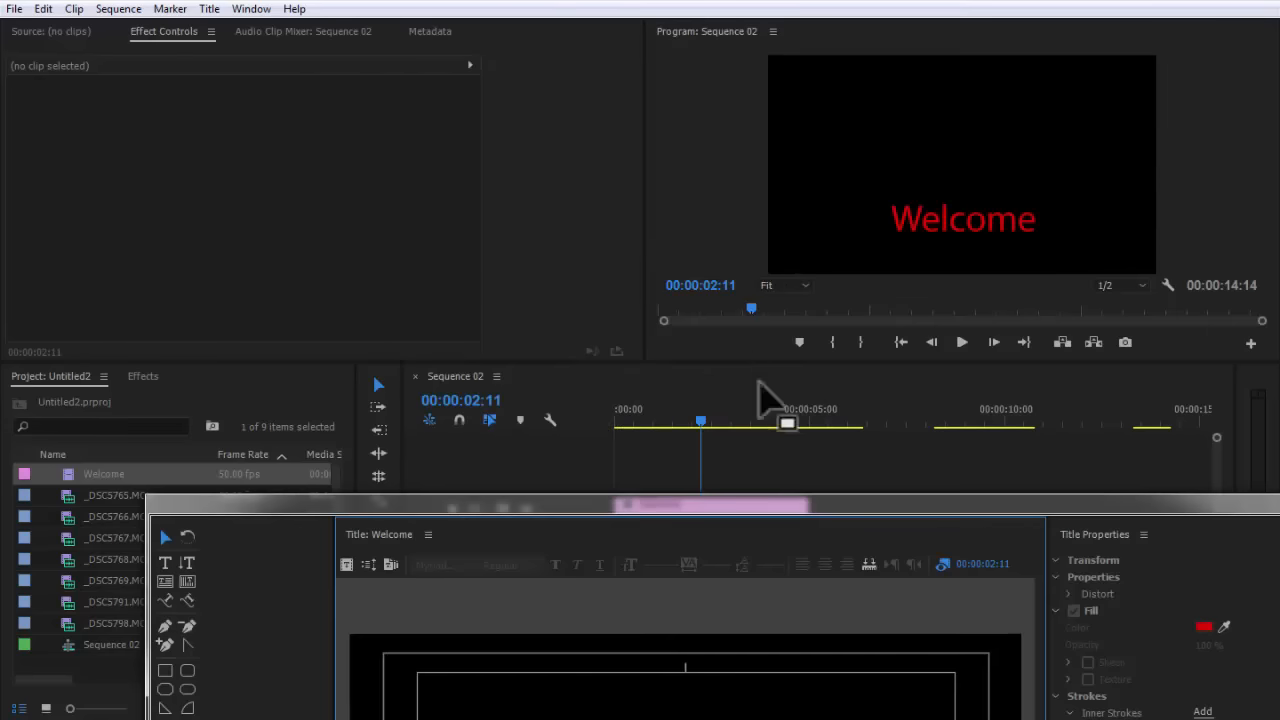
Play the rolling title from the start of the sequence to preview its motion, and stop playback.
left_click_drag(719, 415, 638, 420)
key("space")
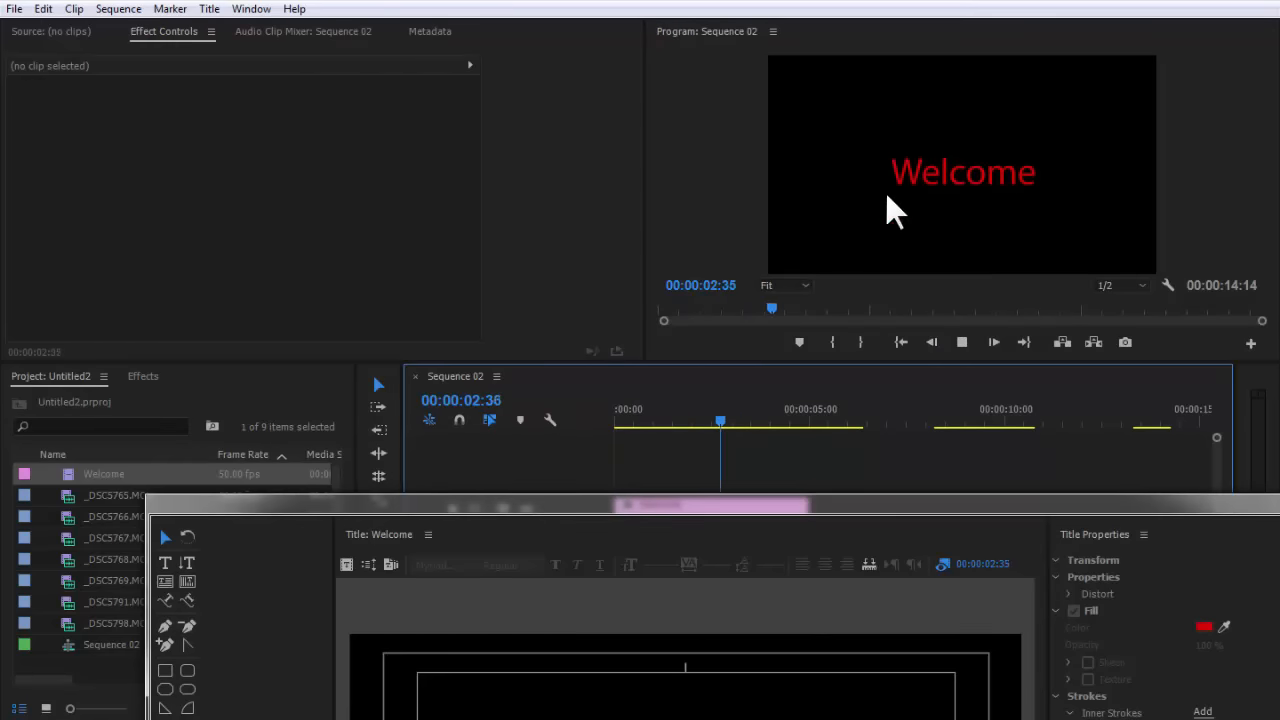
key("space")
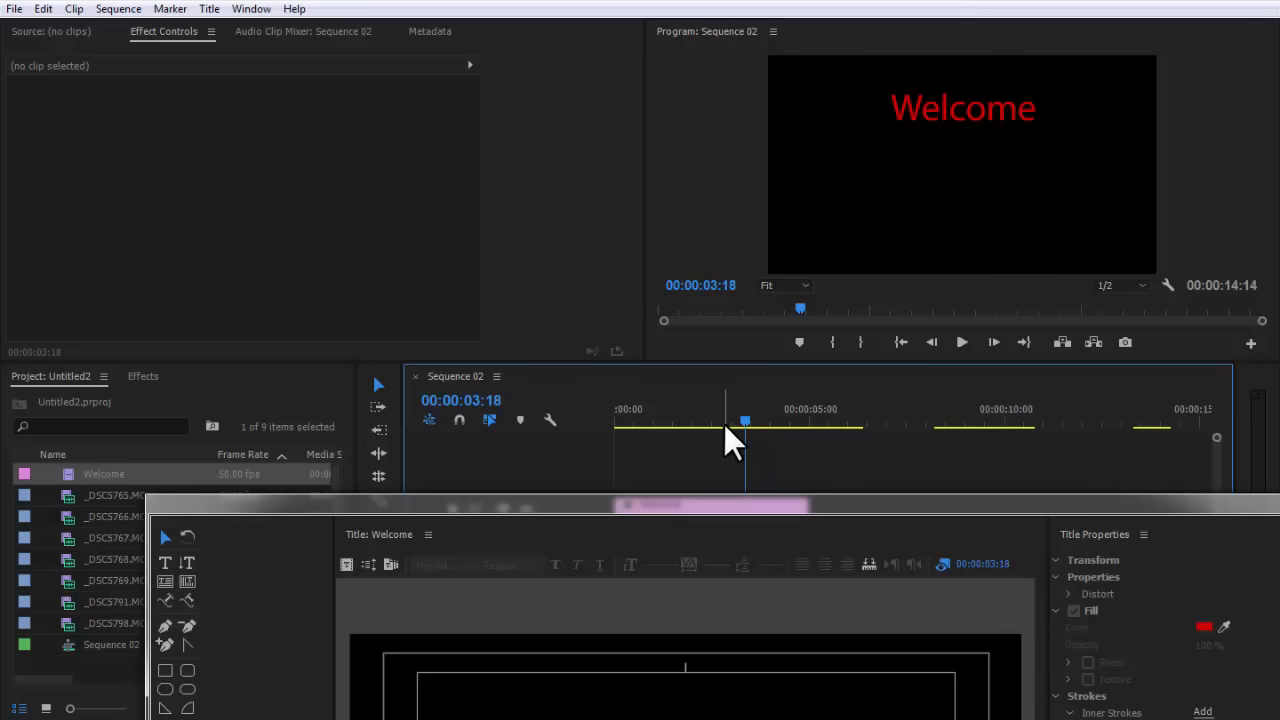
Add a white outer stroke to the Welcome text in the title.
mouse_move(644, 506)
left_mouse_down()
mouse_move(665, 490)
mouse_move(583, 266)
mouse_move(594, 160)
left_mouse_up()
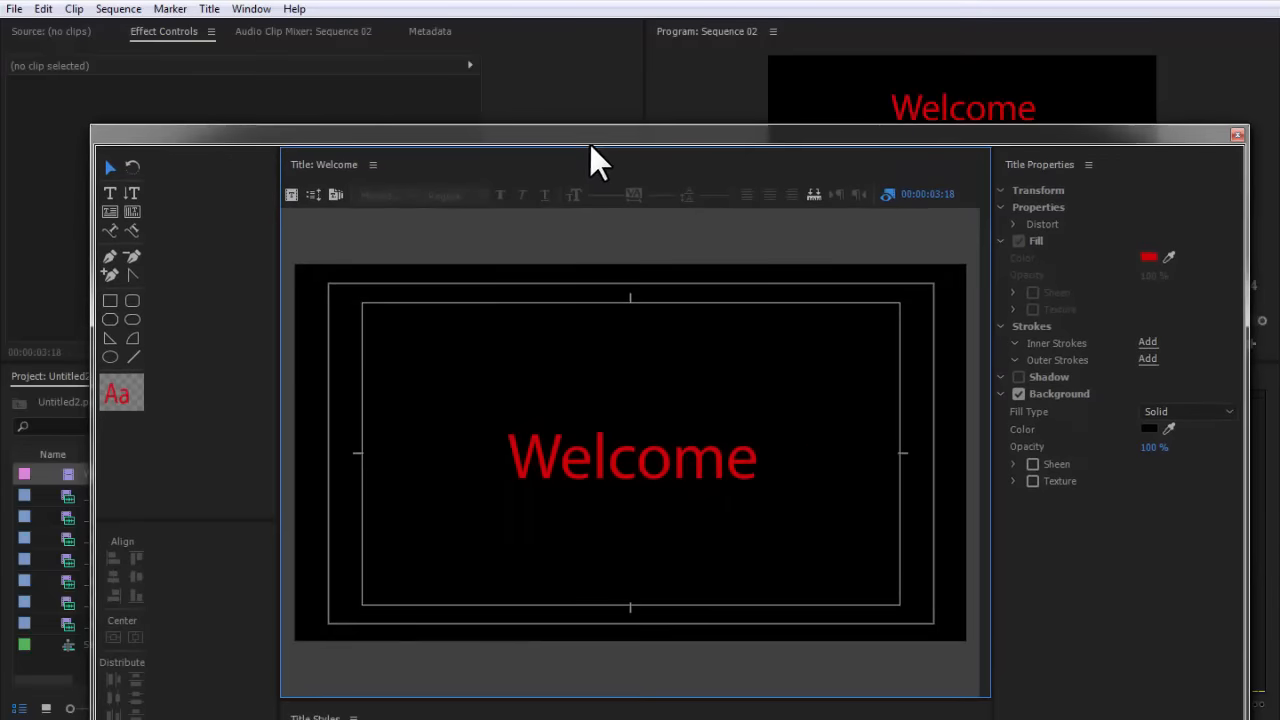
left_click(1150, 378)
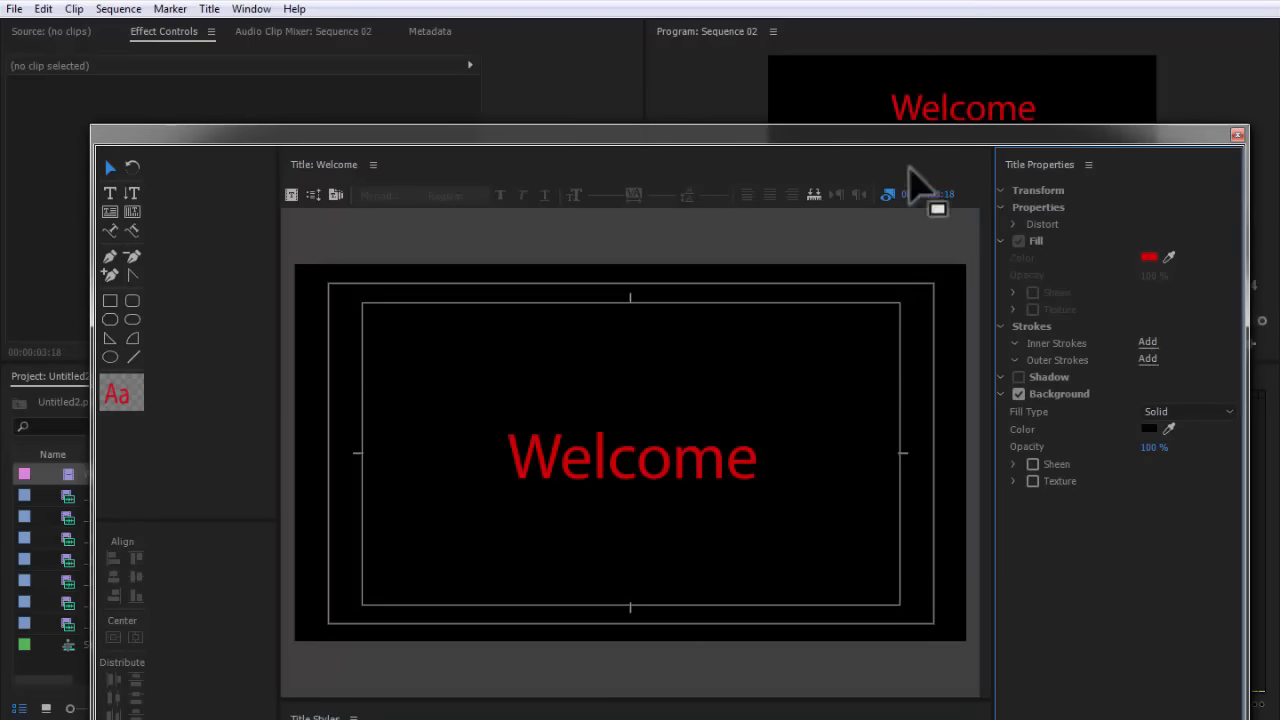
left_click_drag(861, 139, 820, 116)
left_click(592, 437)
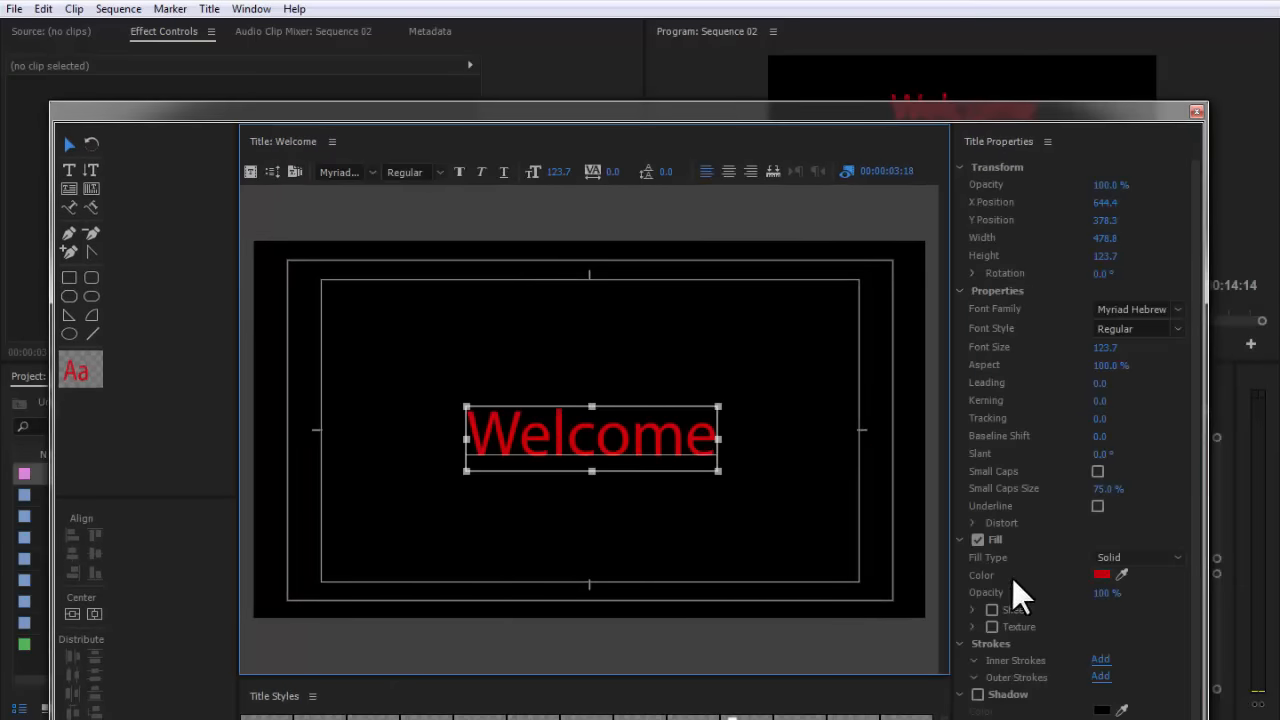
left_click(962, 292)
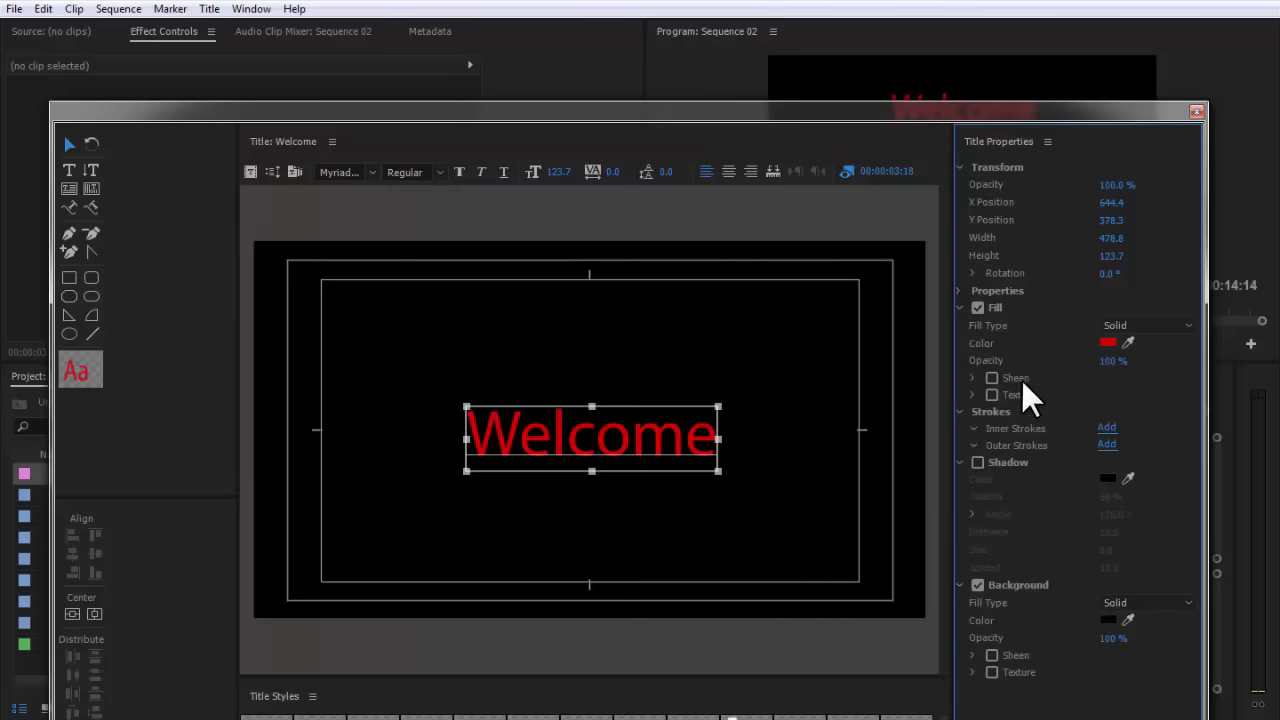
left_click(1107, 444)
left_click(1105, 535)
mouse_move(646, 379)
left_mouse_down()
mouse_move(457, 437)
mouse_move(448, 508)
left_mouse_up()
left_click(851, 280)
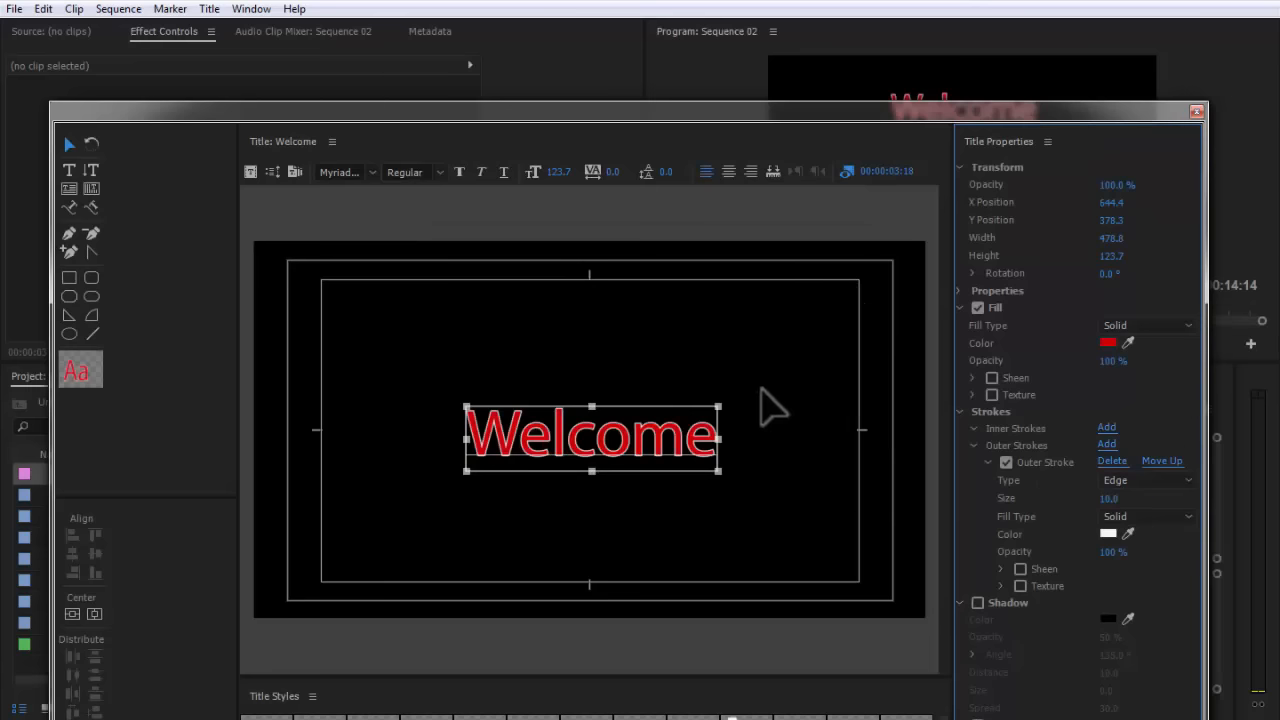
left_click(694, 350)
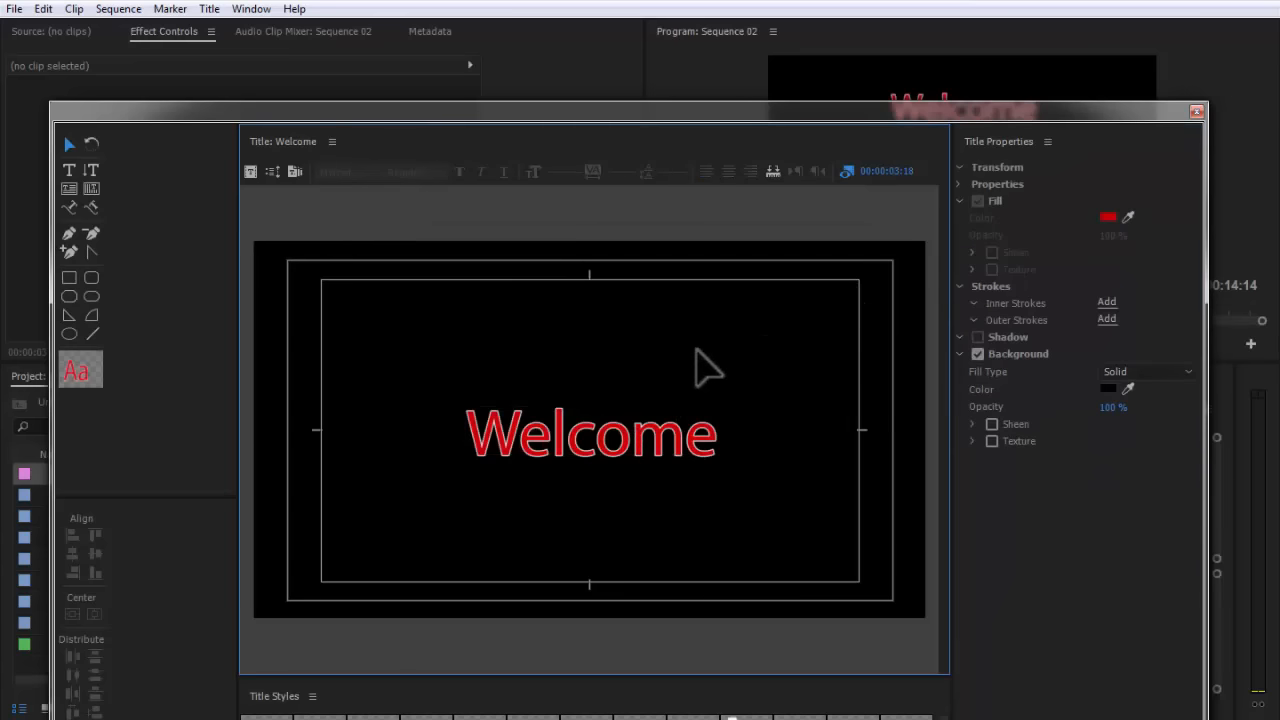
Create a new title named "Frends" based on the current Welcome title.
left_click(251, 172)
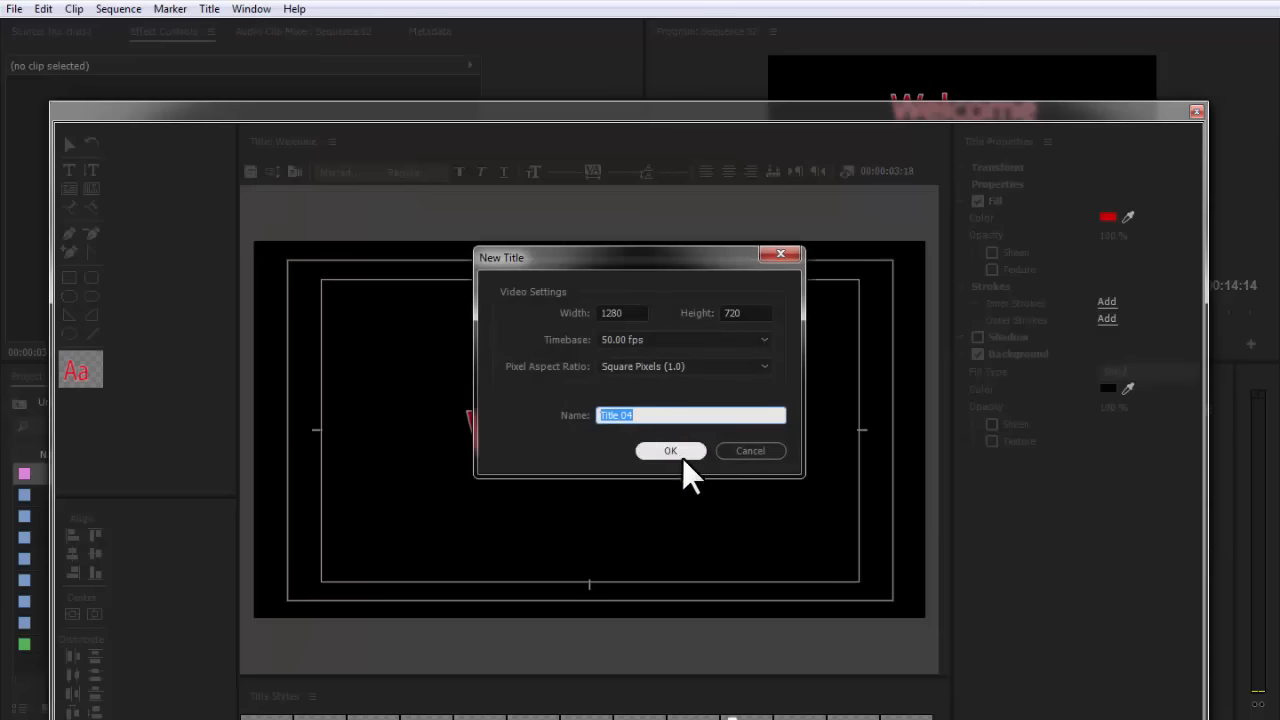
type("Frends")
left_click(682, 457)
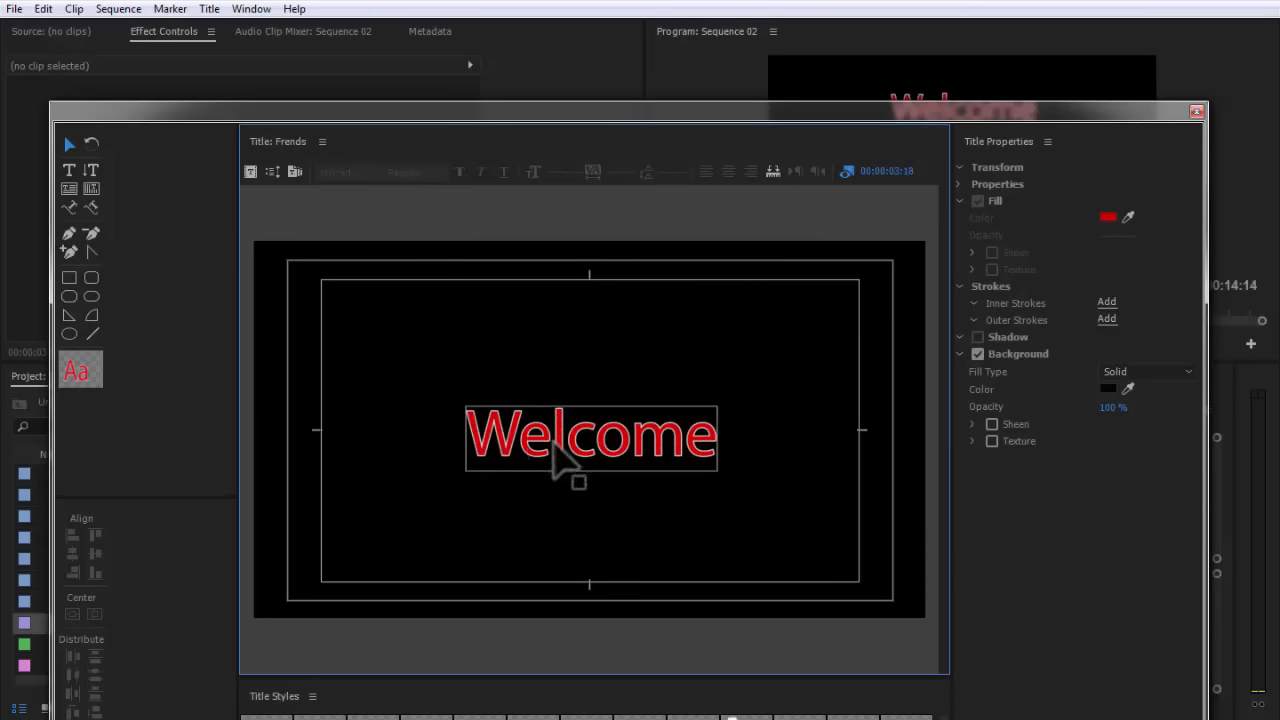
Replace the Welcome text in the new title with "Friends".
left_click_drag(329, 115, 757, 133)
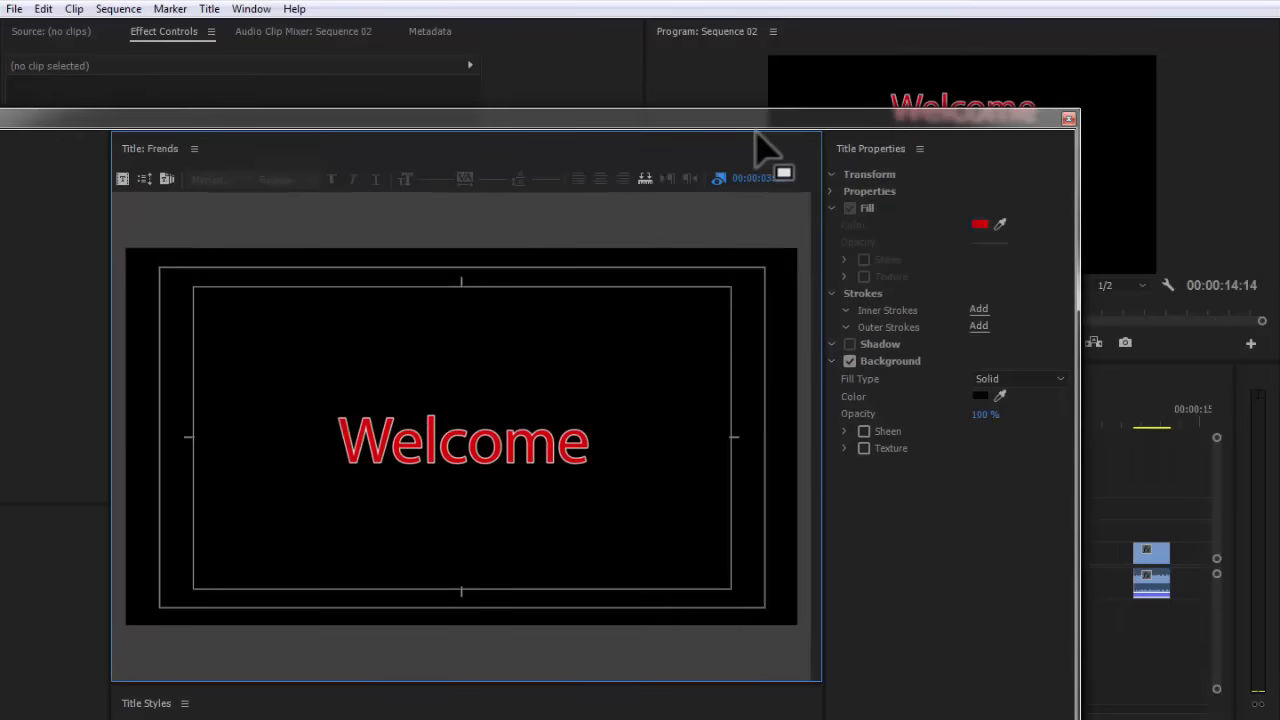
left_click_drag(434, 120, 605, 113)
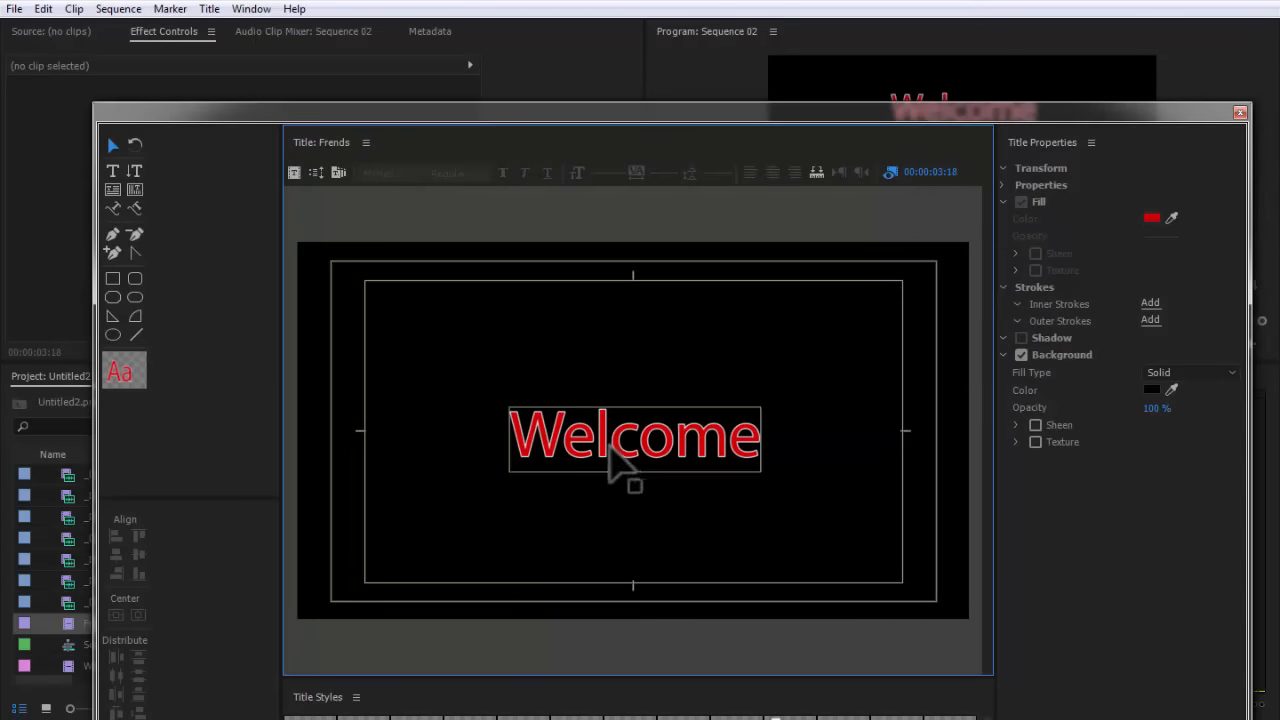
double_click(609, 446)
key("ctrl+a")
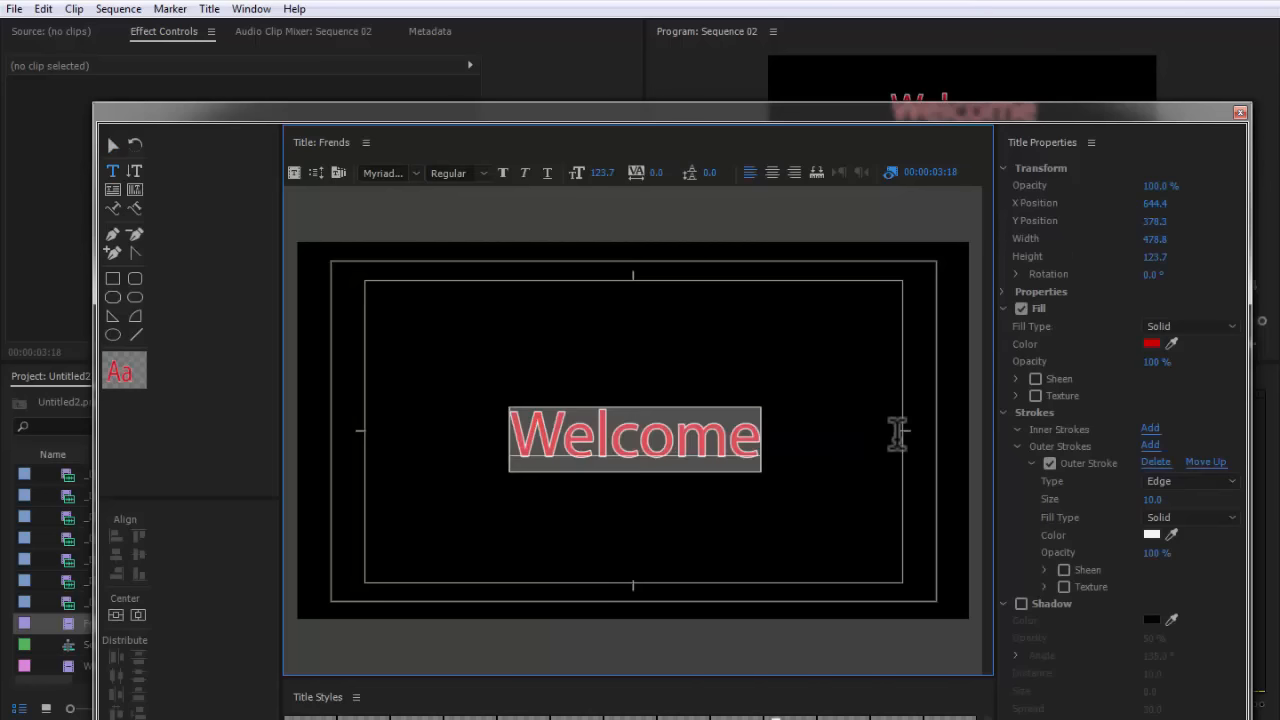
type("Friendes")
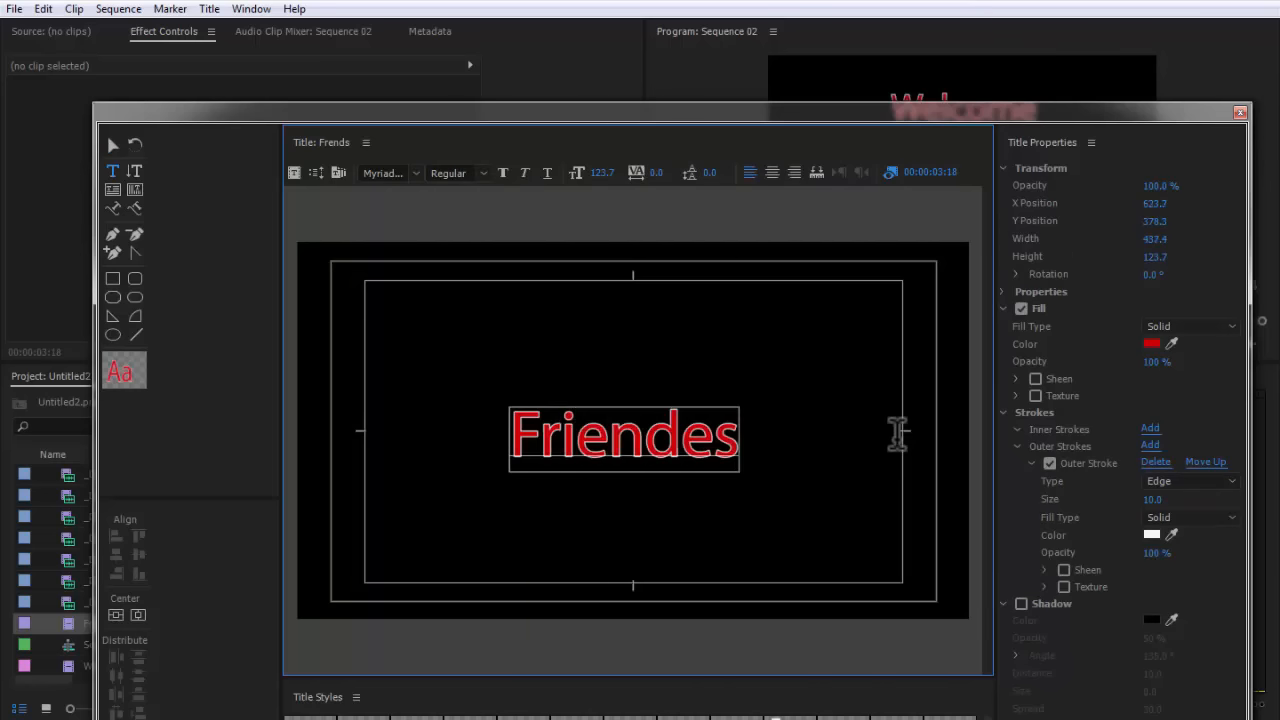
Place the Frends title directly after Welcome on track V3 and shift the video clips later in the sequence.
left_click_drag(592, 112, 946, 681)
left_click(631, 597)
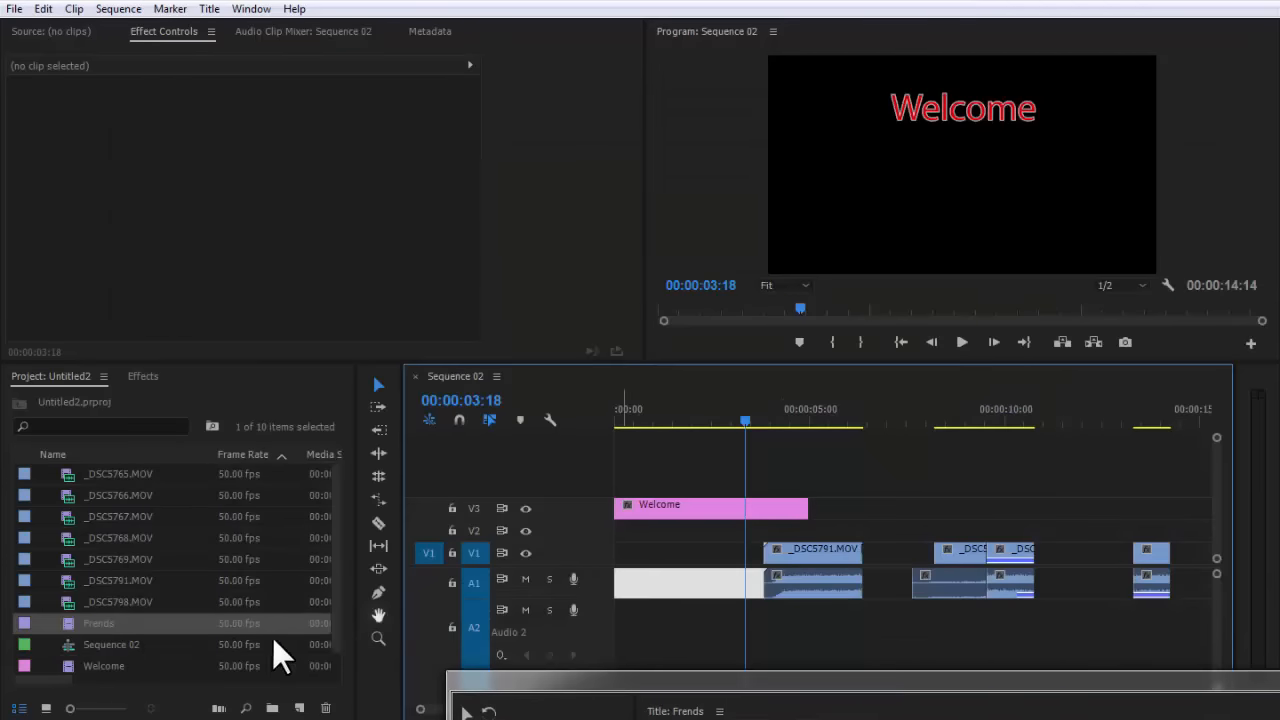
left_click_drag(100, 628, 1089, 594)
left_click_drag(898, 554, 1232, 556)
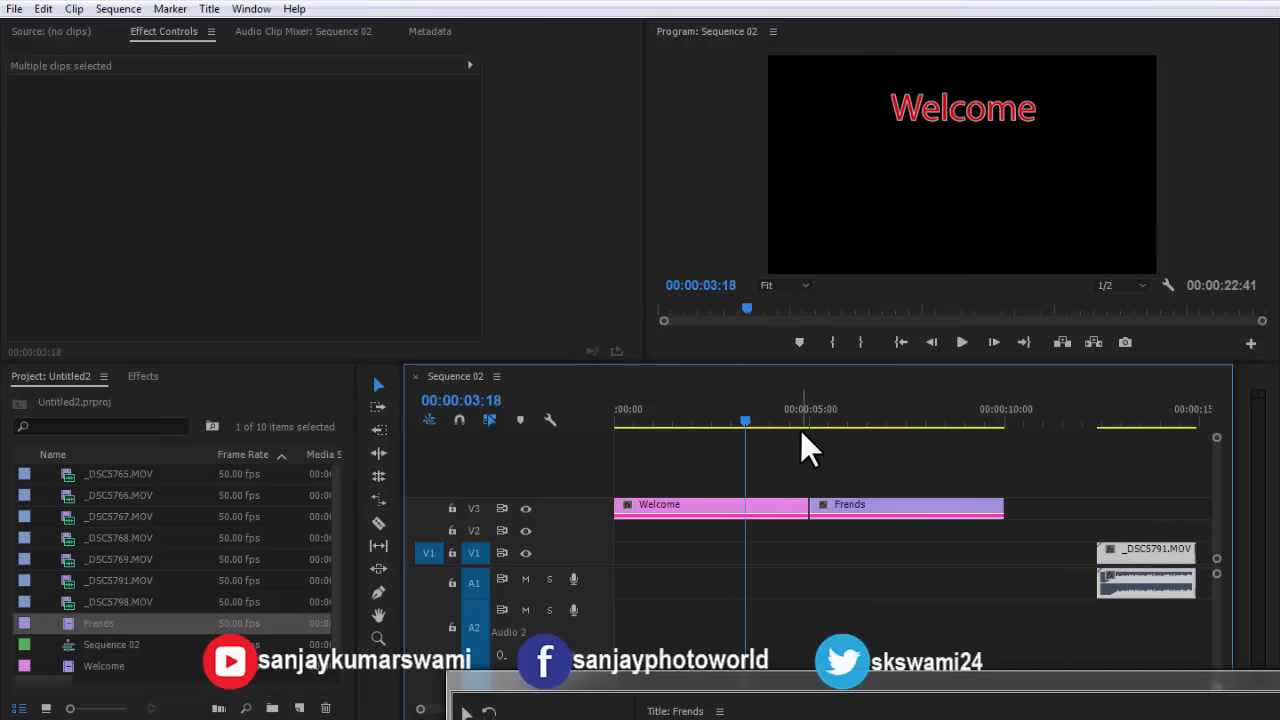
Play the sequence through the Welcome and Frends titles to preview them in succession.
left_click_drag(765, 419, 688, 420)
key("space")
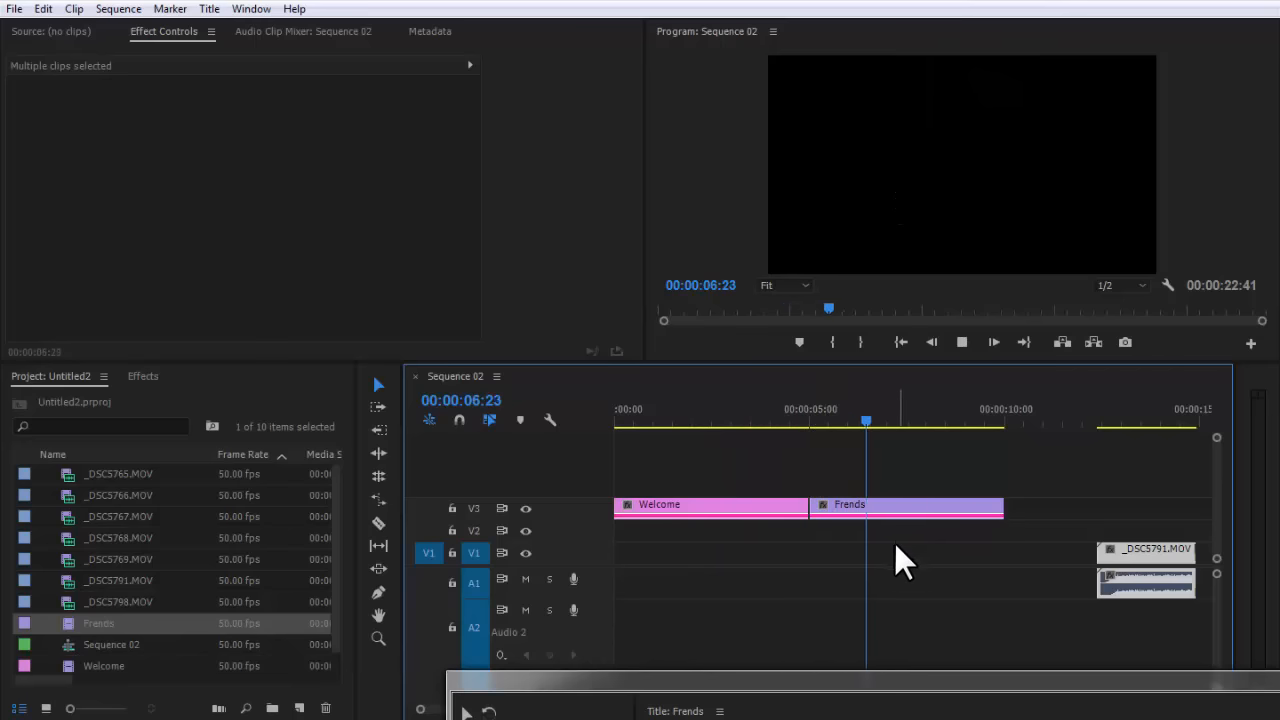
Create another title named "channel" based on the Frends title, with the text "on My channel".
left_click_drag(922, 680, 632, 48)
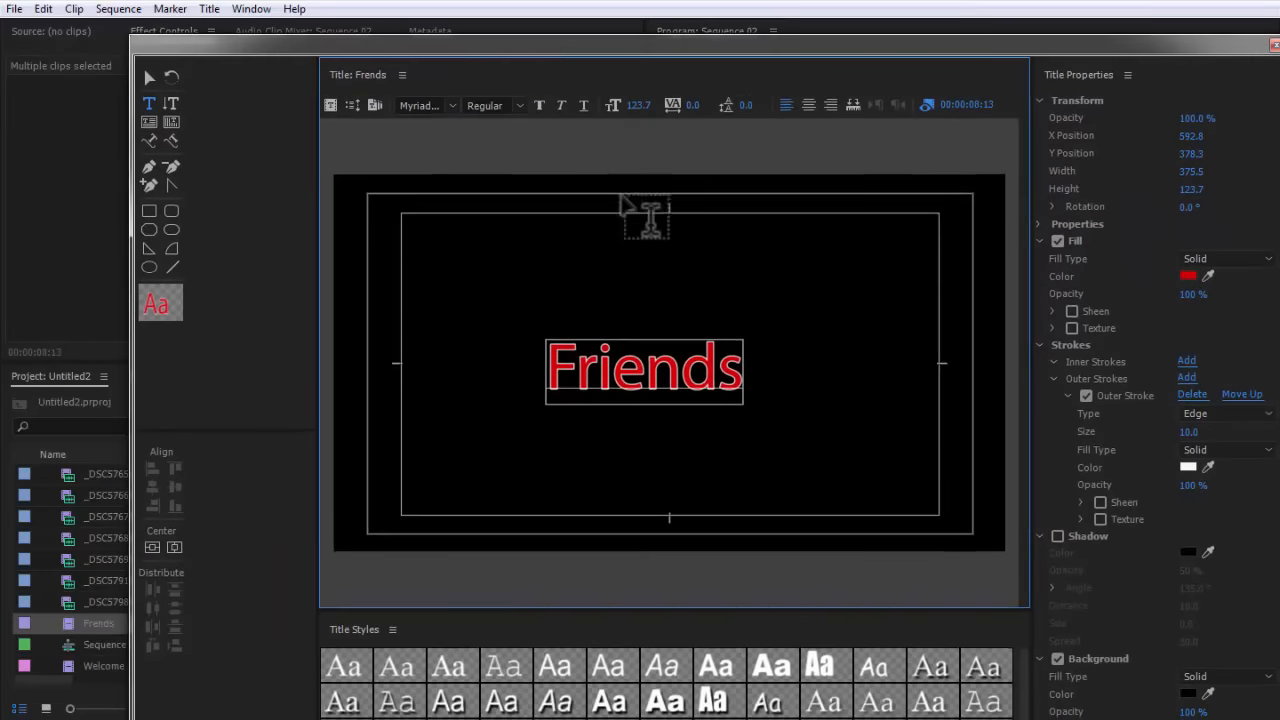
left_click(330, 106)
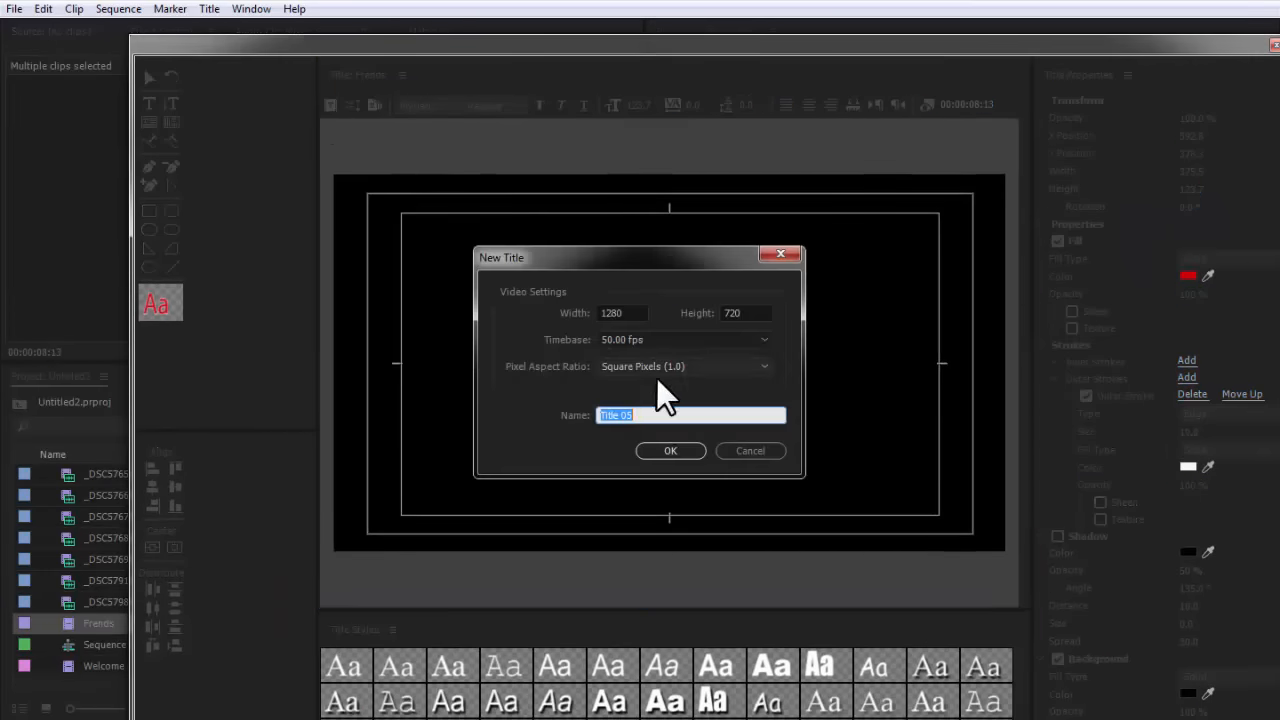
type("channel")
left_click(662, 450)
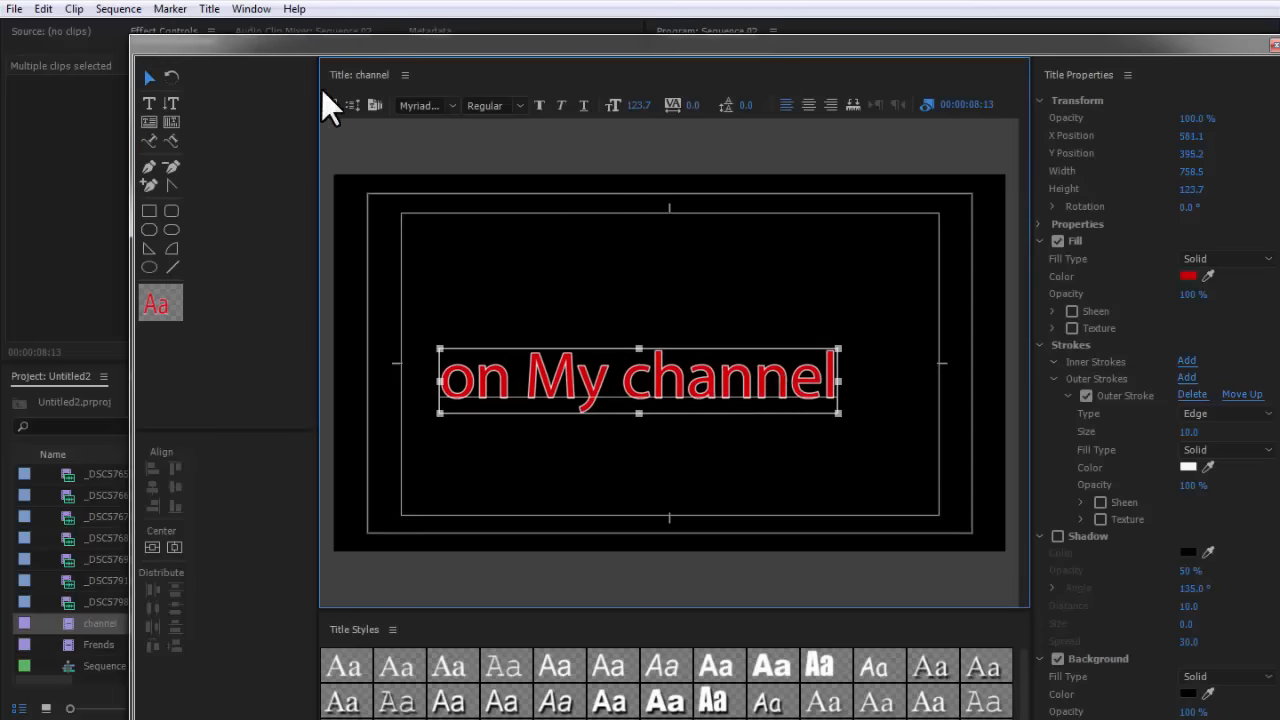
Open the title templates and examine the User Templates and Title Designer Presets groups, including the Title 01 preview.
left_click(210, 10)
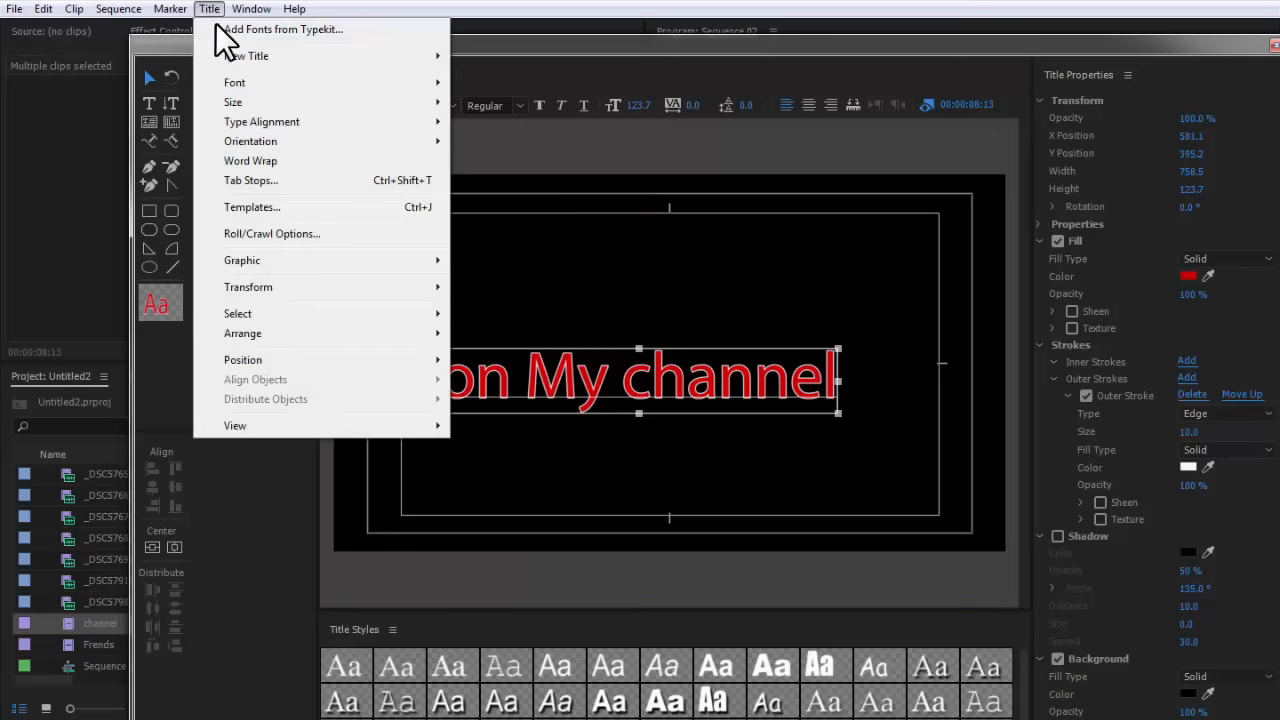
left_click(278, 208)
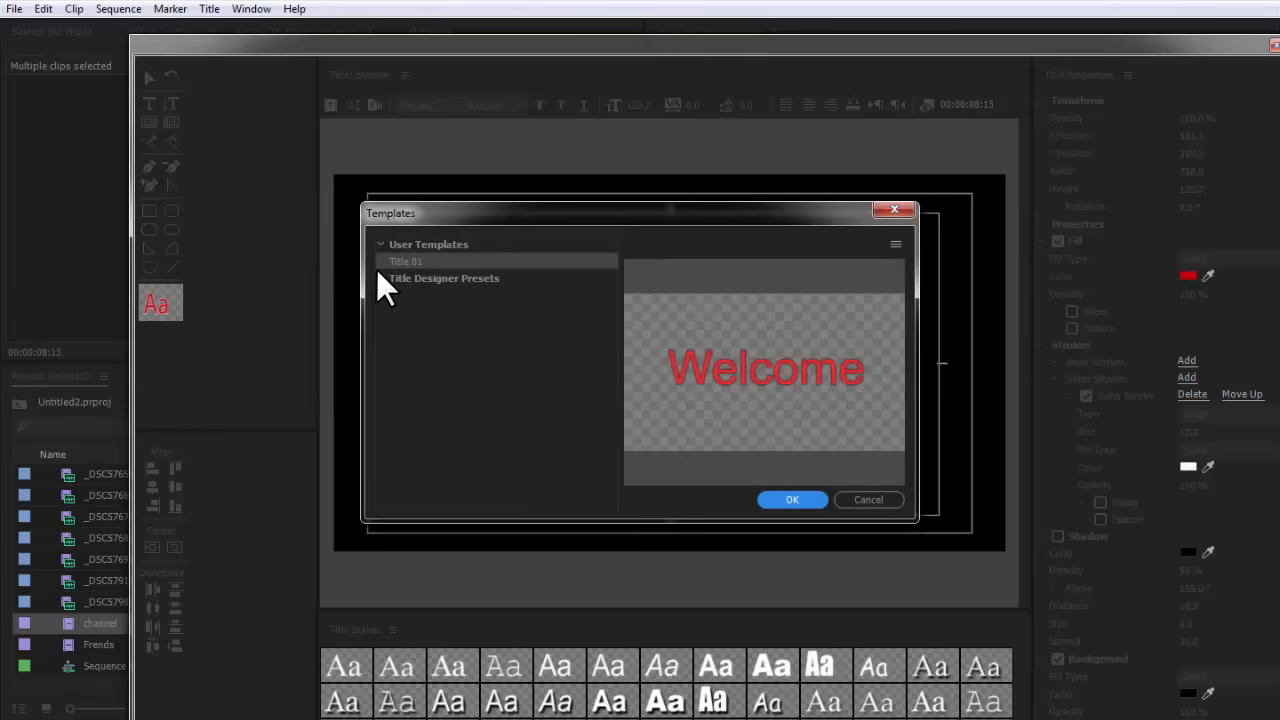
left_click(390, 246)
left_click(383, 243)
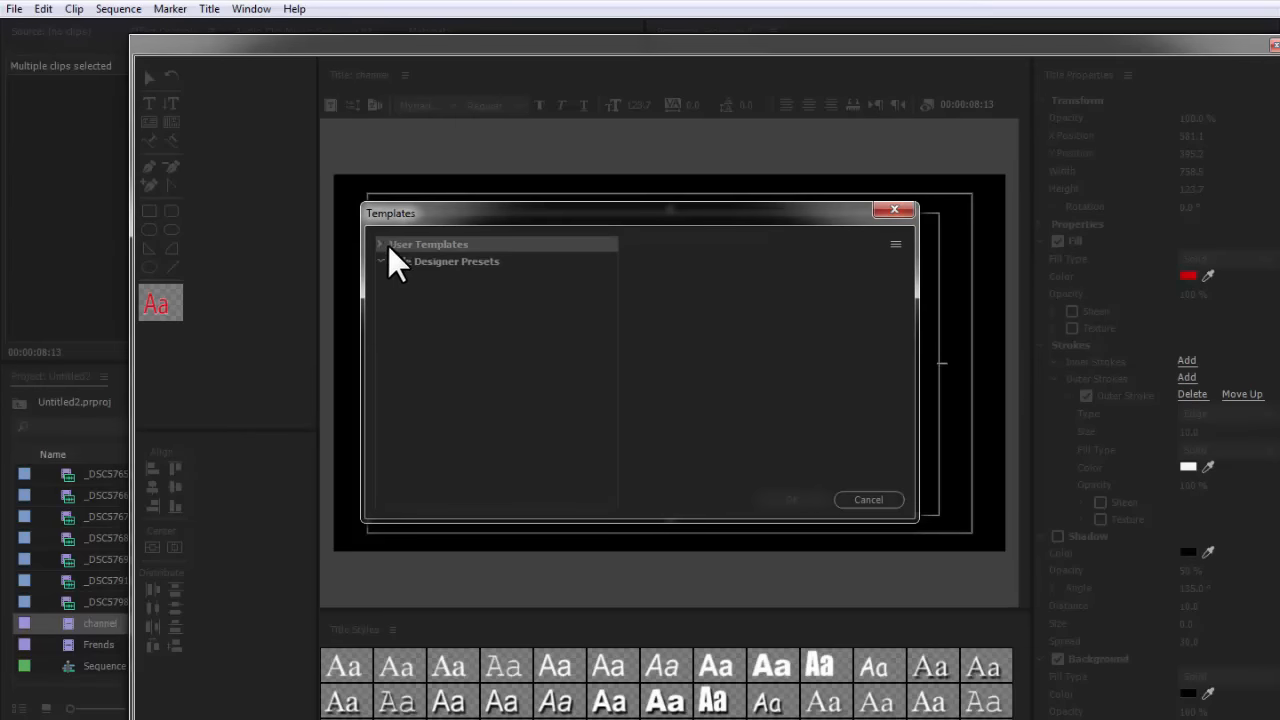
left_click(381, 243)
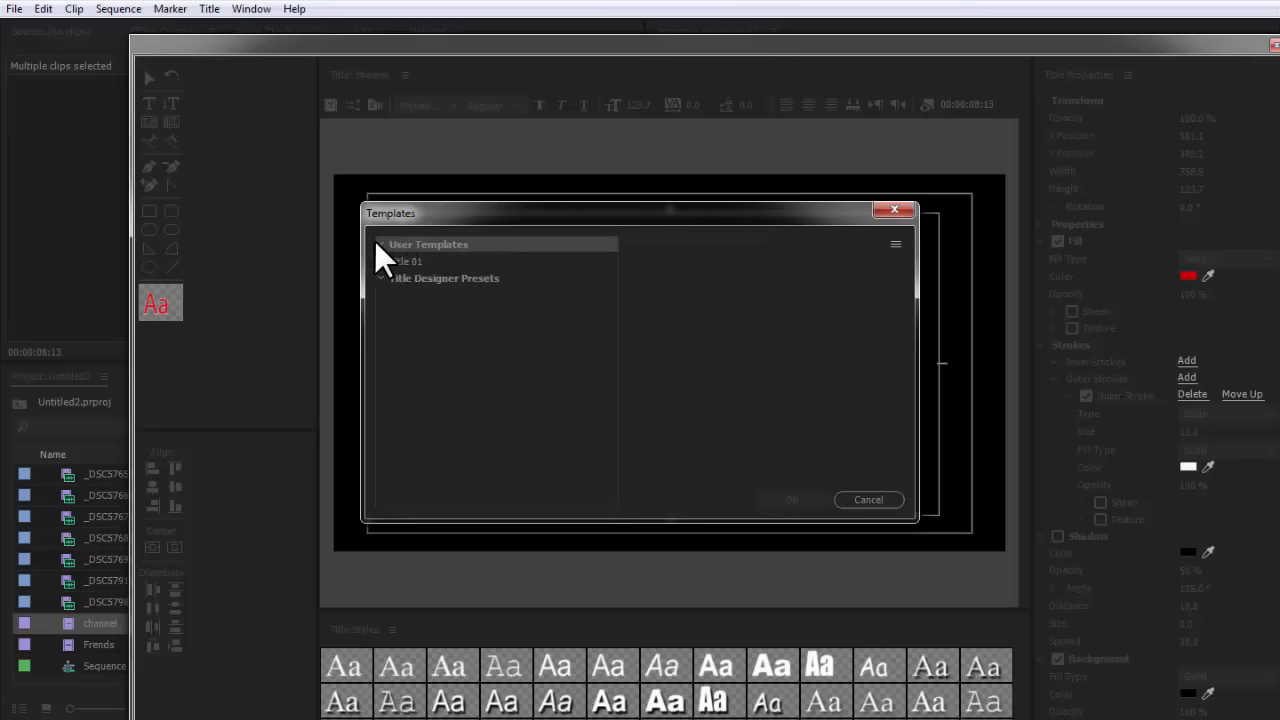
left_click(398, 258)
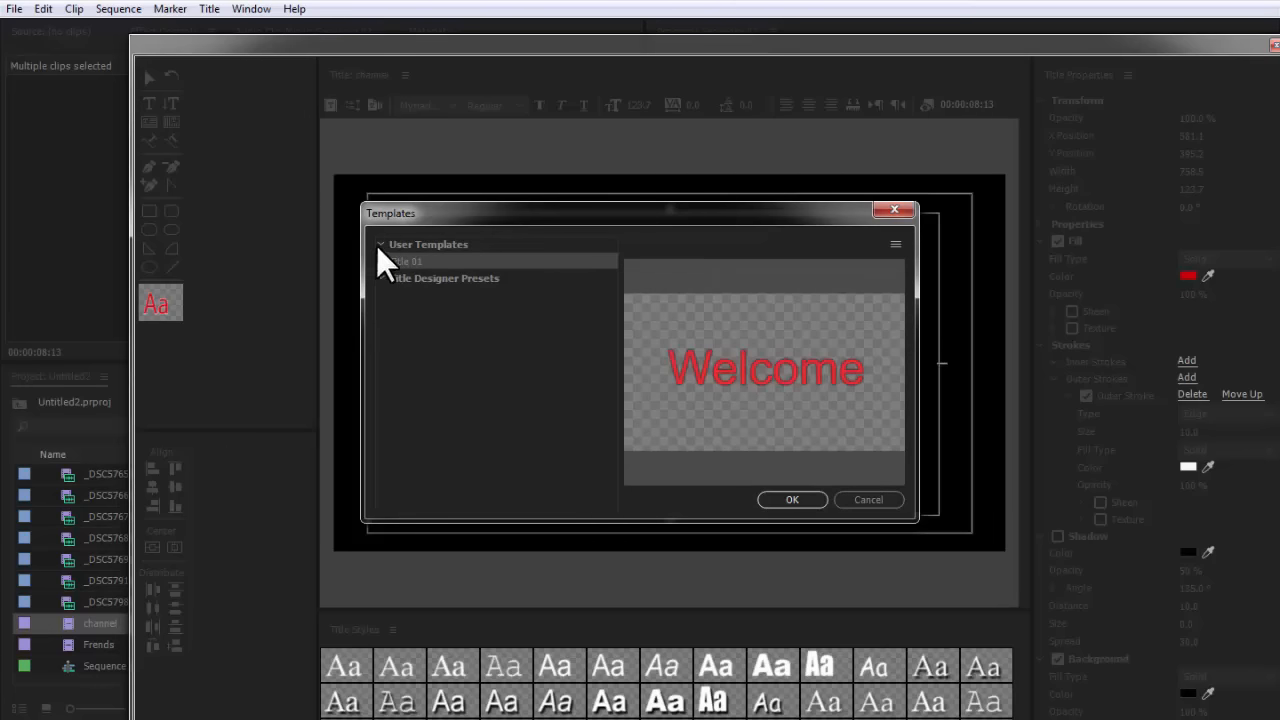
key("Down")
left_click_drag(428, 218, 461, 225)
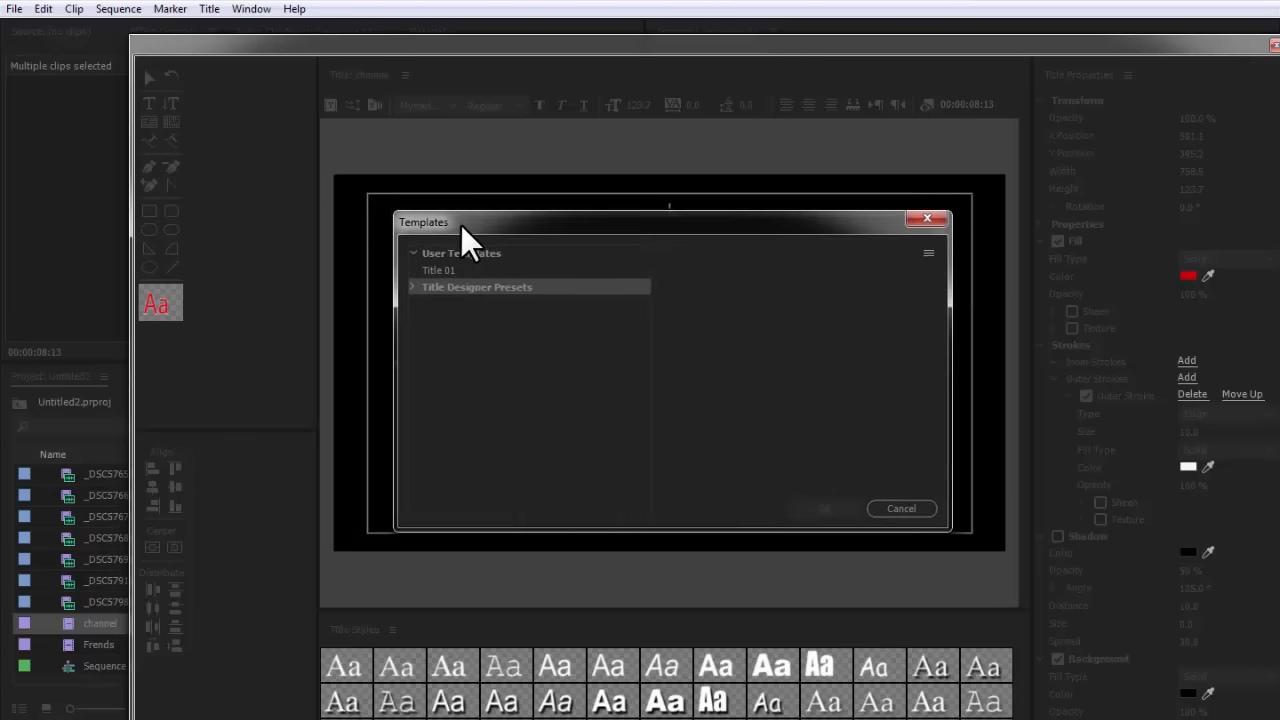
left_click(415, 253)
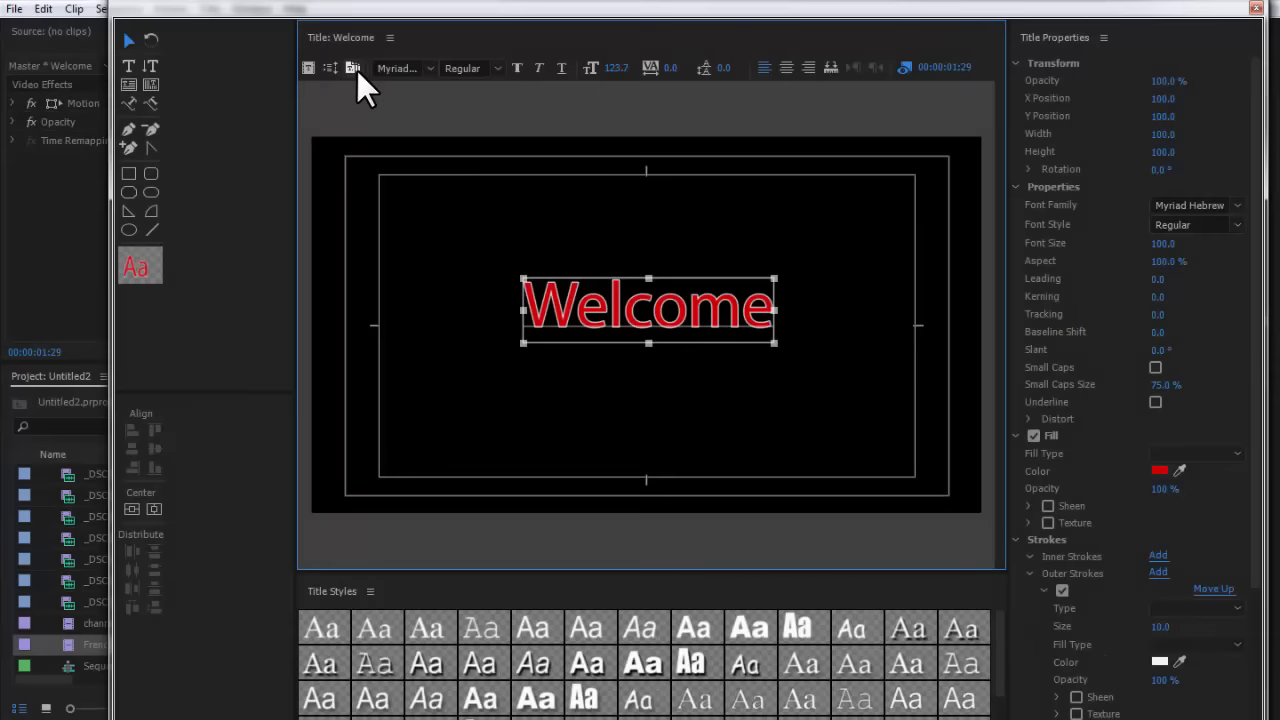
Save the current title as a template named "Welcome" and apply that template to the title.
left_click(356, 68)
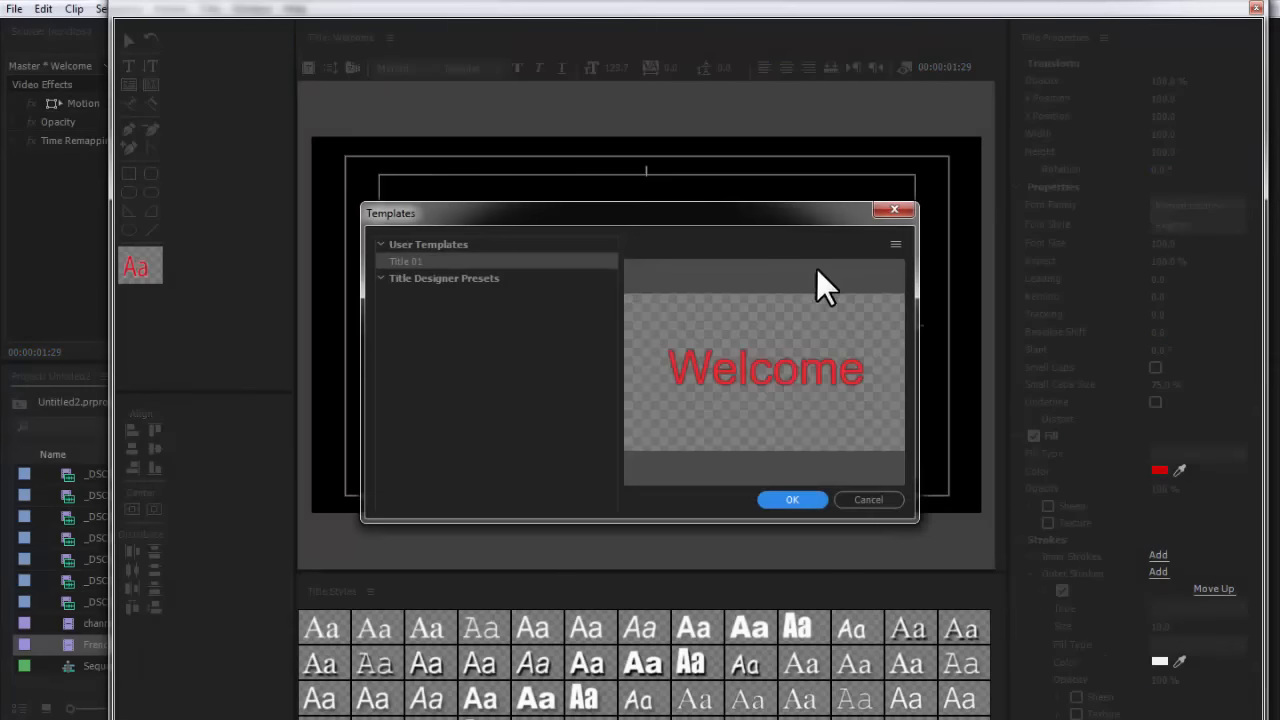
left_click(896, 244)
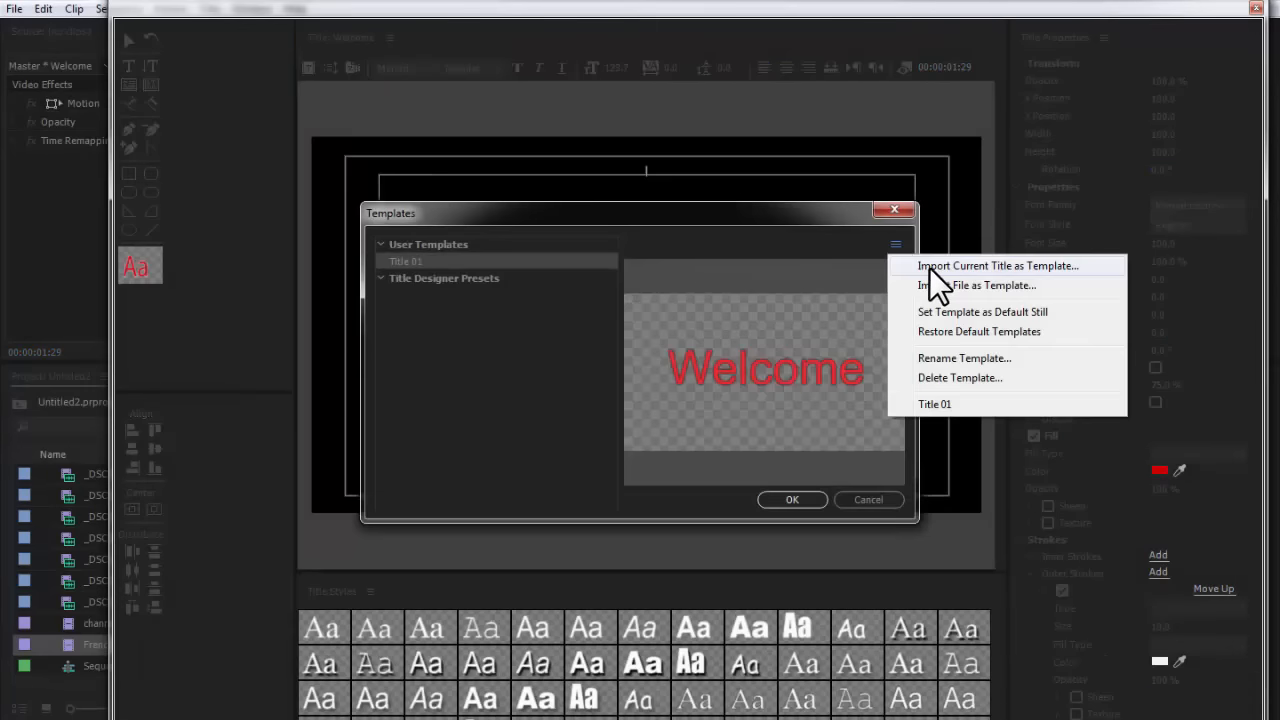
left_click(1055, 266)
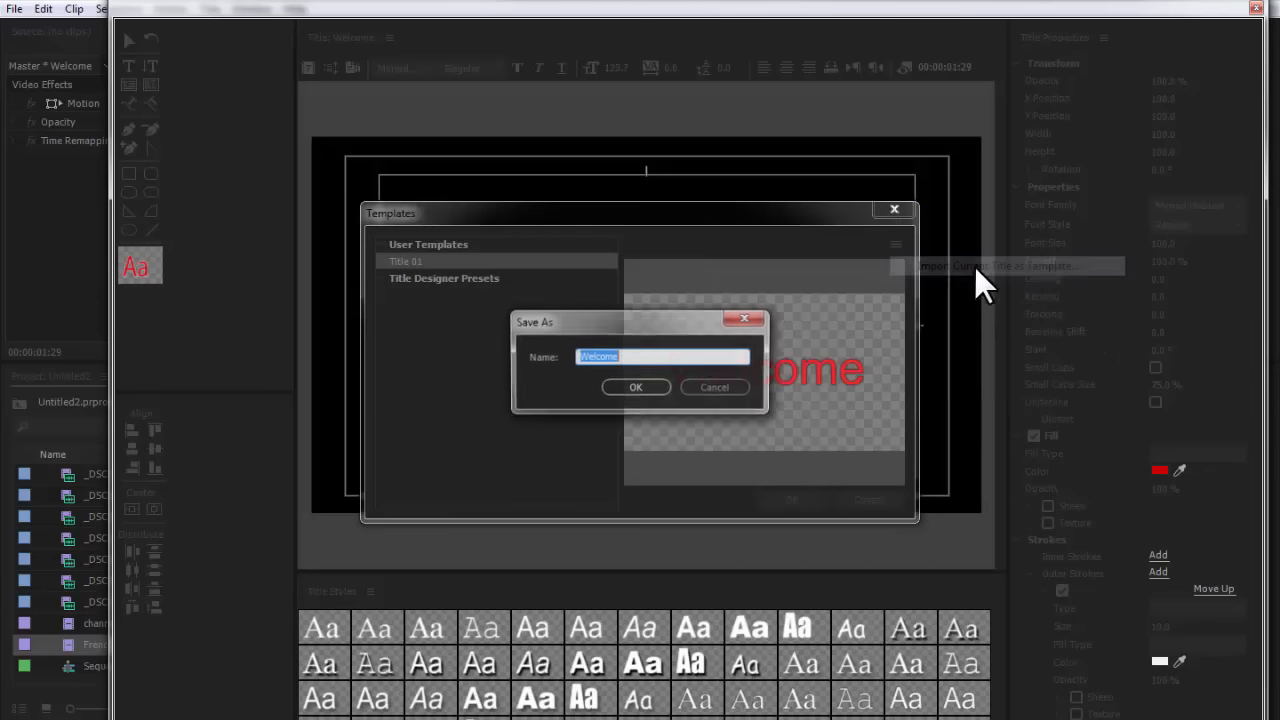
left_click(635, 390)
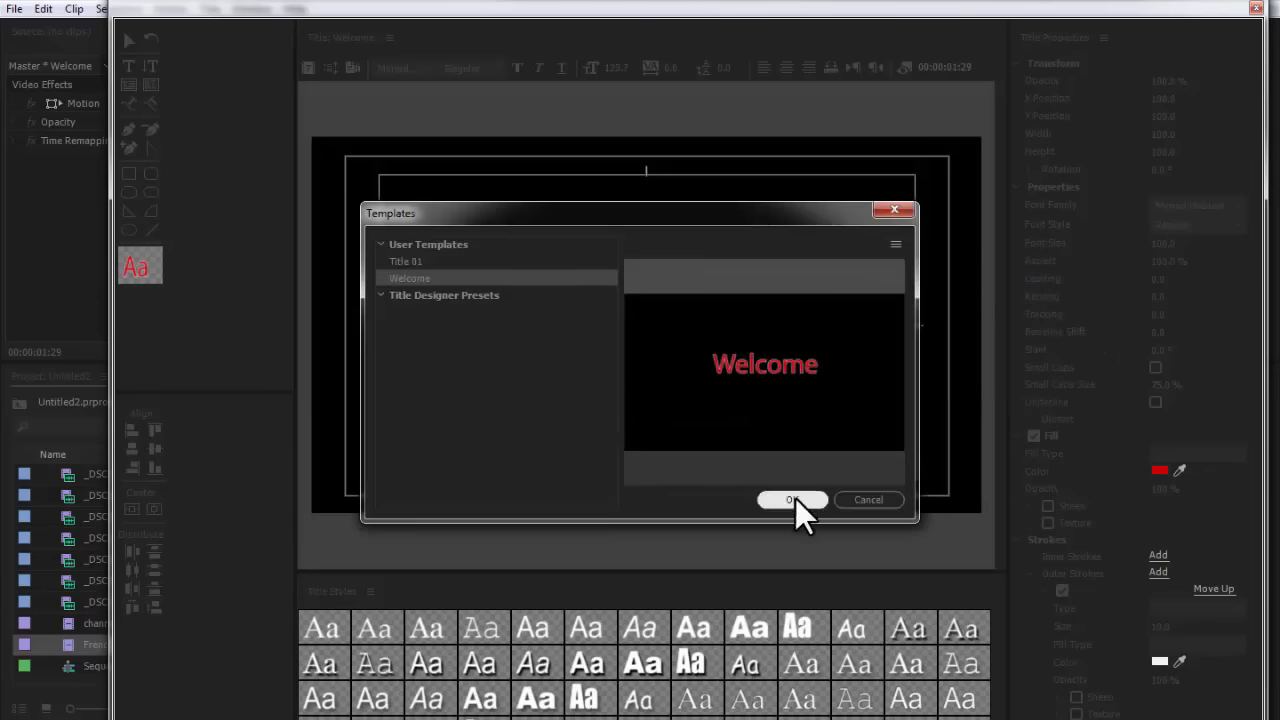
left_click(793, 498)
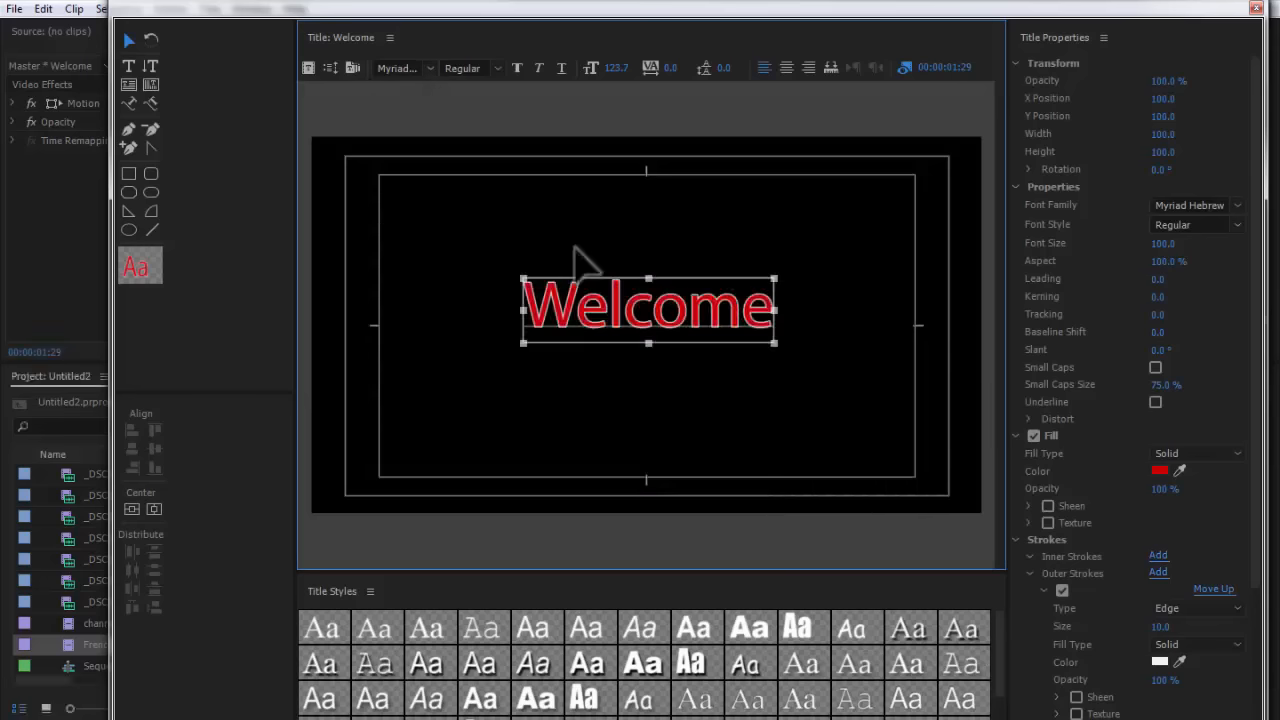
Apply the saved Welcome user template to the title, save the work and close the title editor.
left_click(353, 68)
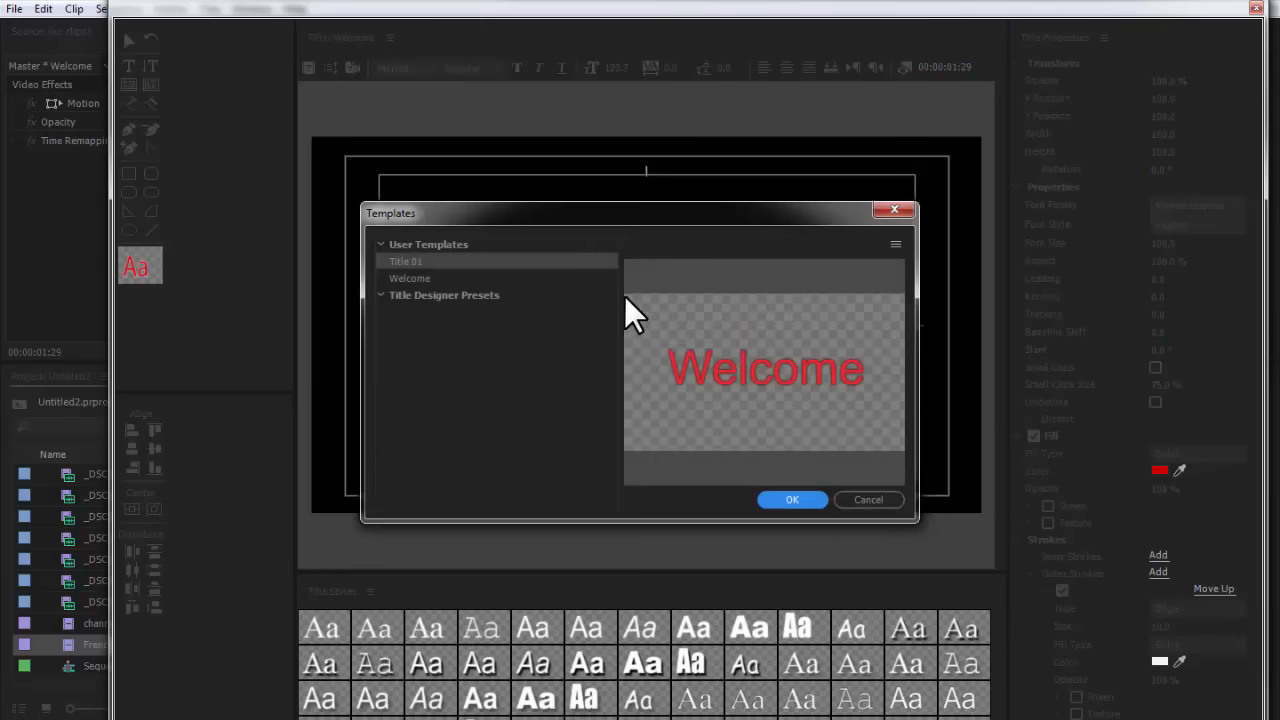
left_click(421, 279)
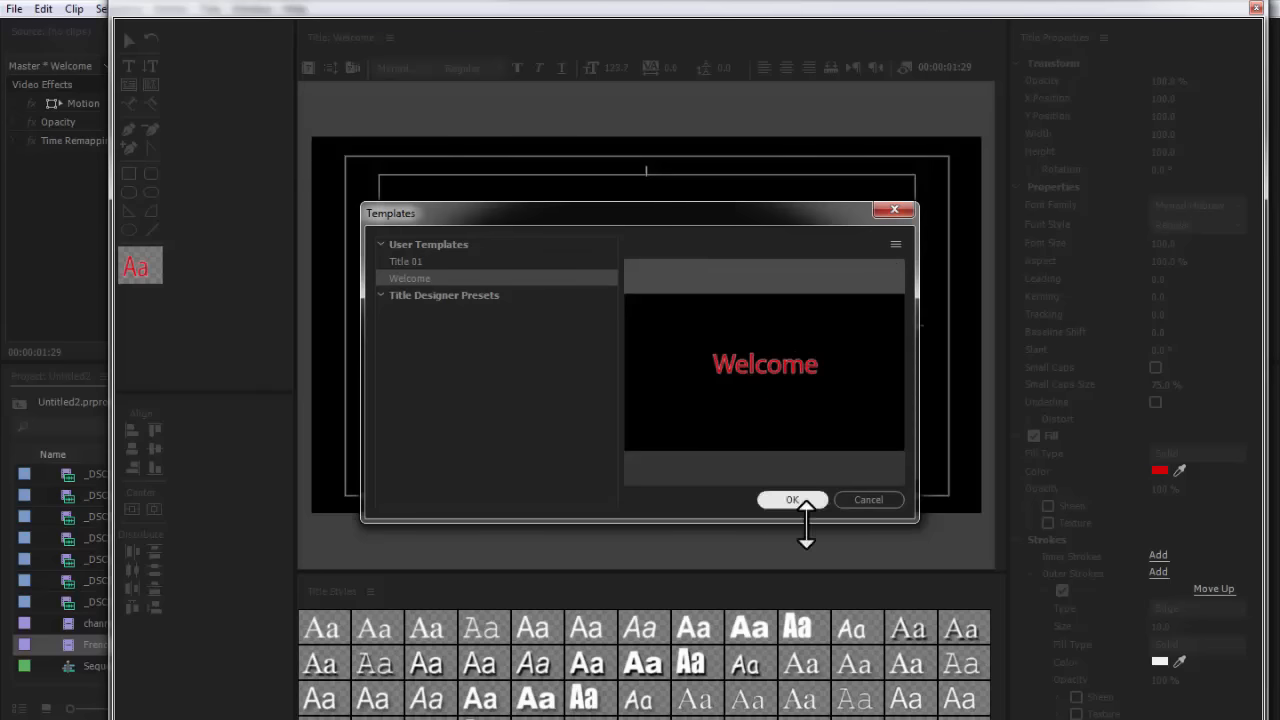
left_click(790, 497)
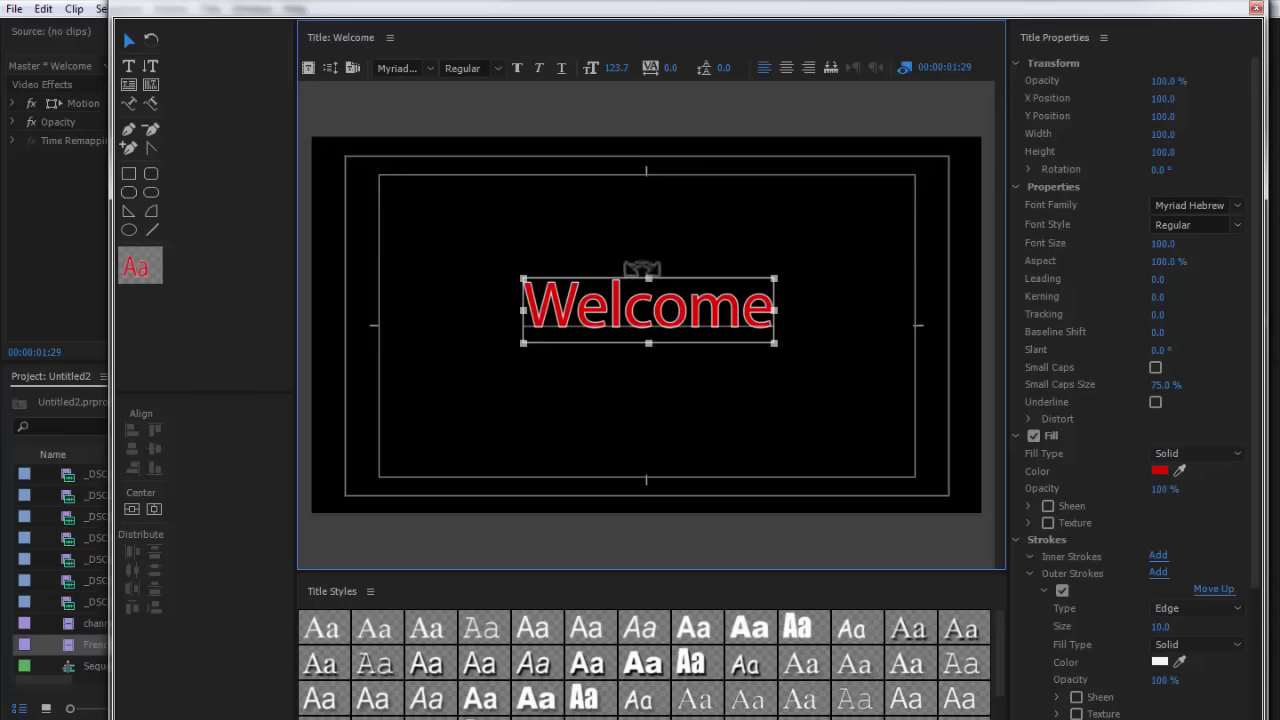
key("ctrl+s")
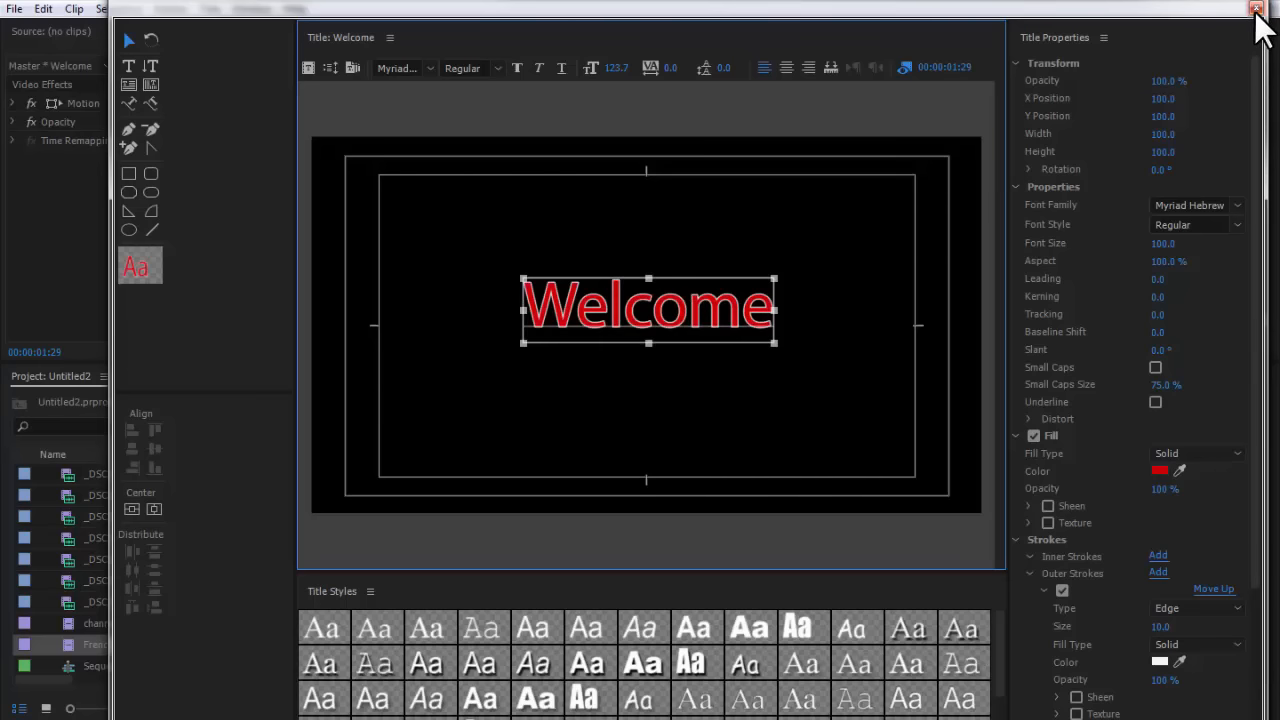
left_click(1257, 9)
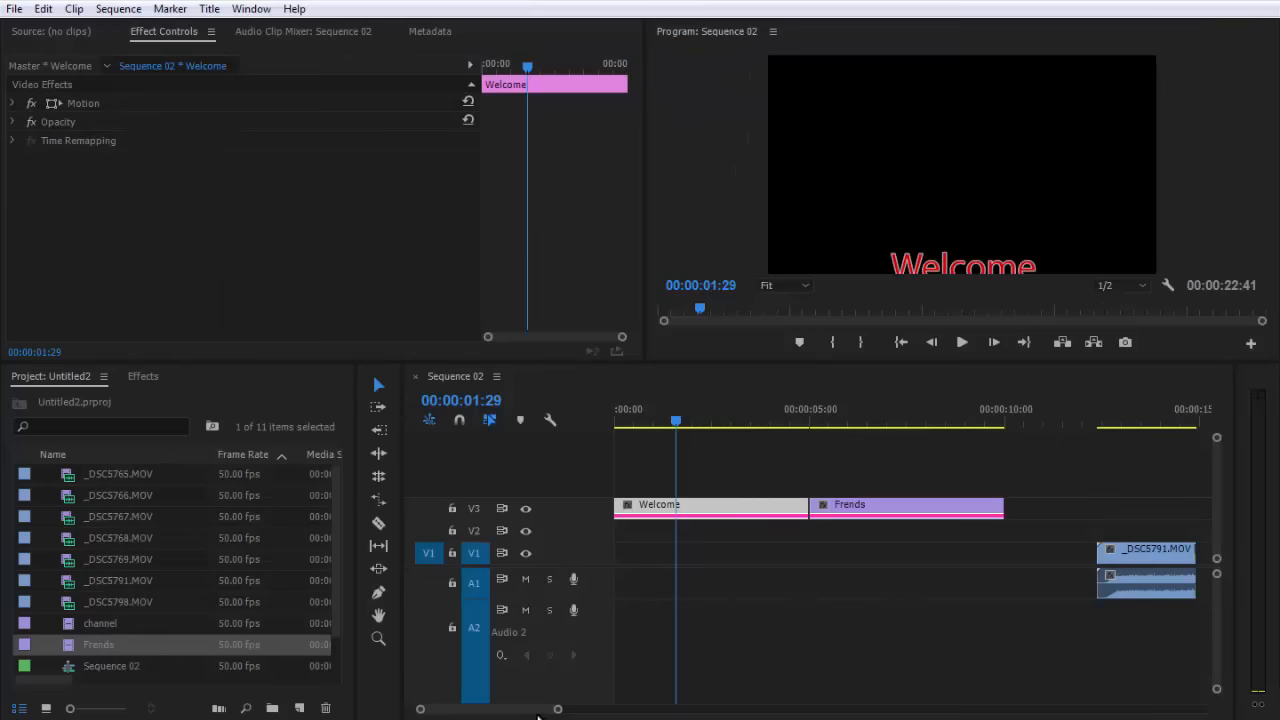
Move the playhead to 00:00:02:12 within the Welcome clip and expand the clip's Motion properties.
left_click(524, 712)
mouse_move(682, 419)
left_mouse_down()
mouse_move(783, 410)
mouse_move(661, 420)
mouse_move(693, 436)
mouse_move(618, 432)
mouse_move(703, 420)
left_mouse_up()
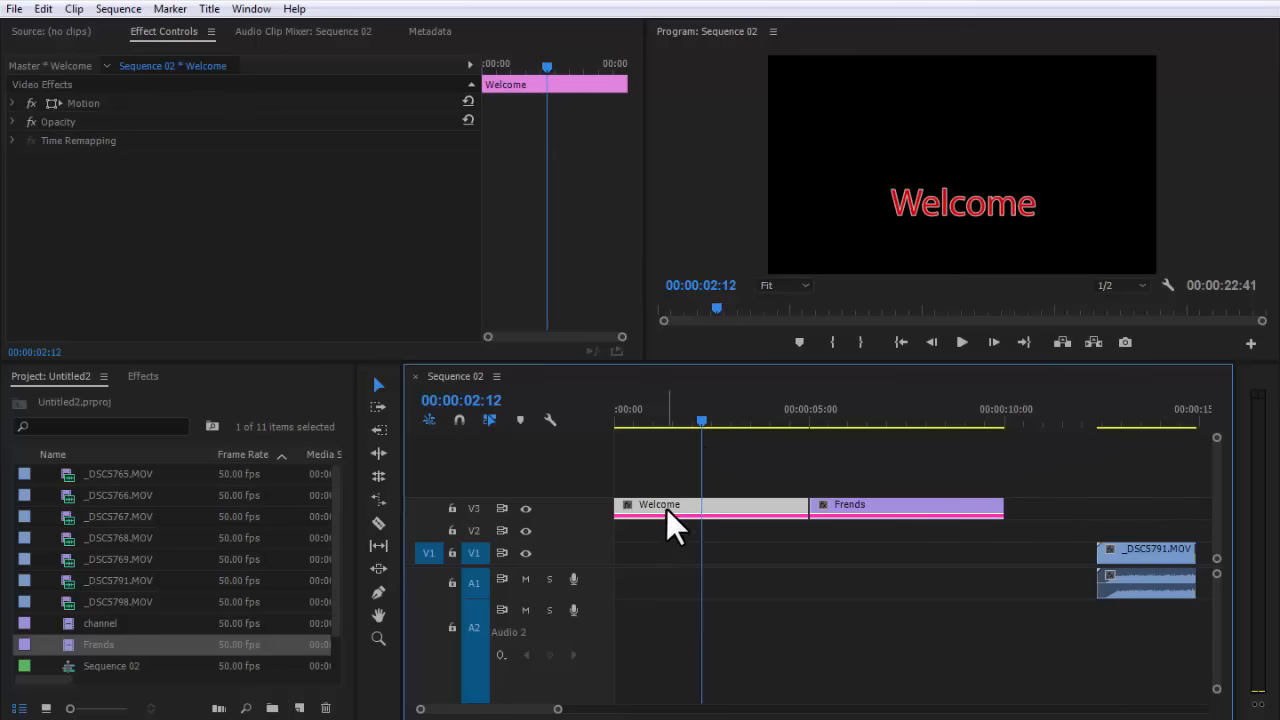
left_click(12, 103)
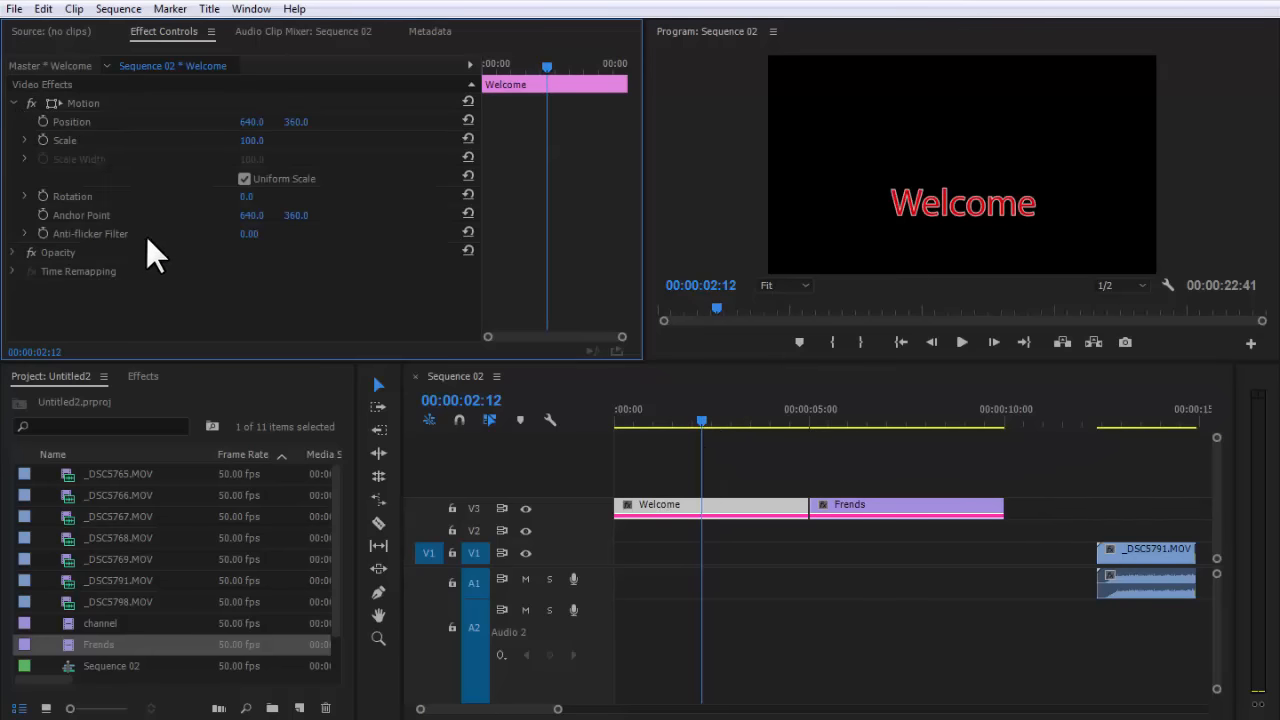
Examine the Video Effects categories available for the Welcome clip and move the playhead back to 00:00:02:01.
left_click(145, 378)
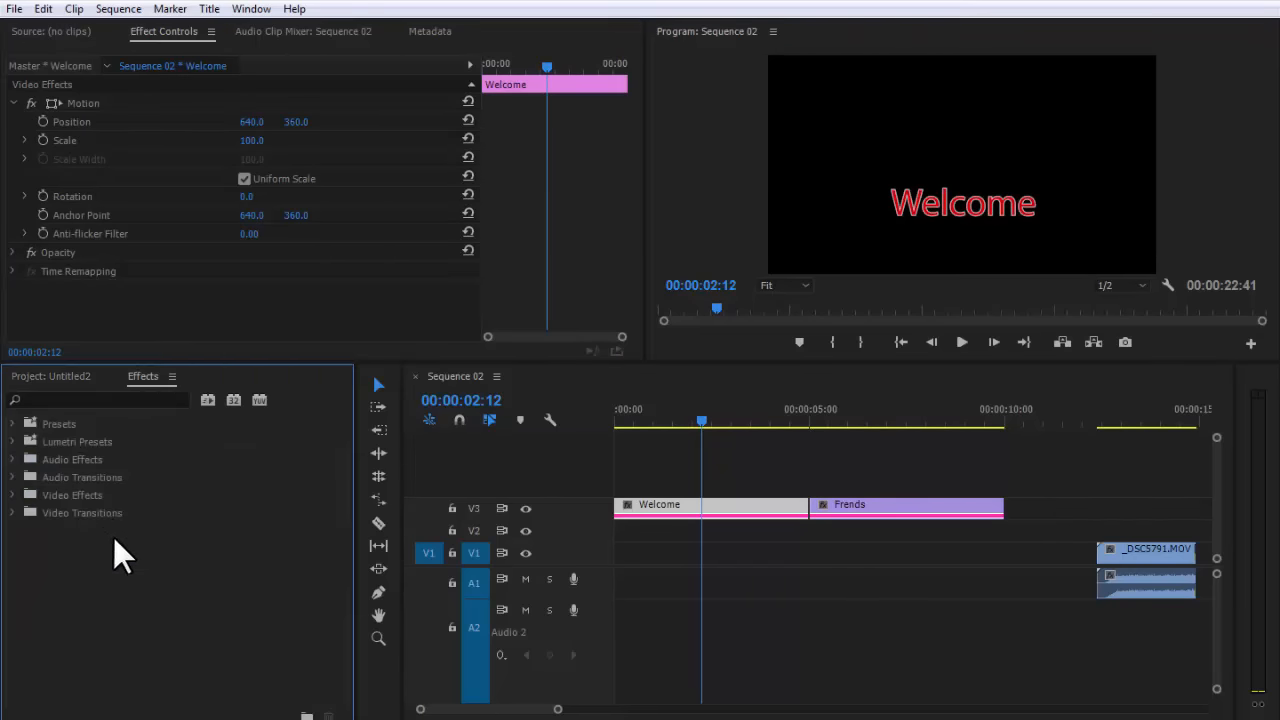
left_click(13, 495)
scroll(165, 568, "down", 3)
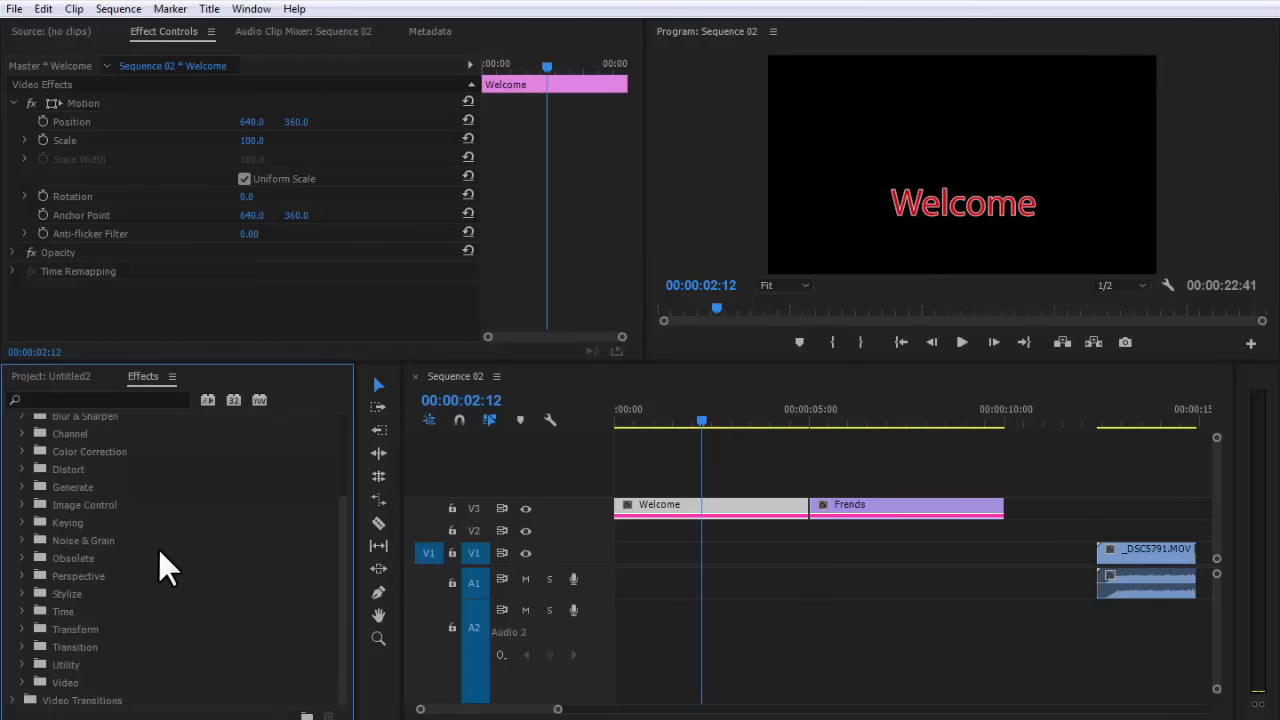
left_click(762, 520)
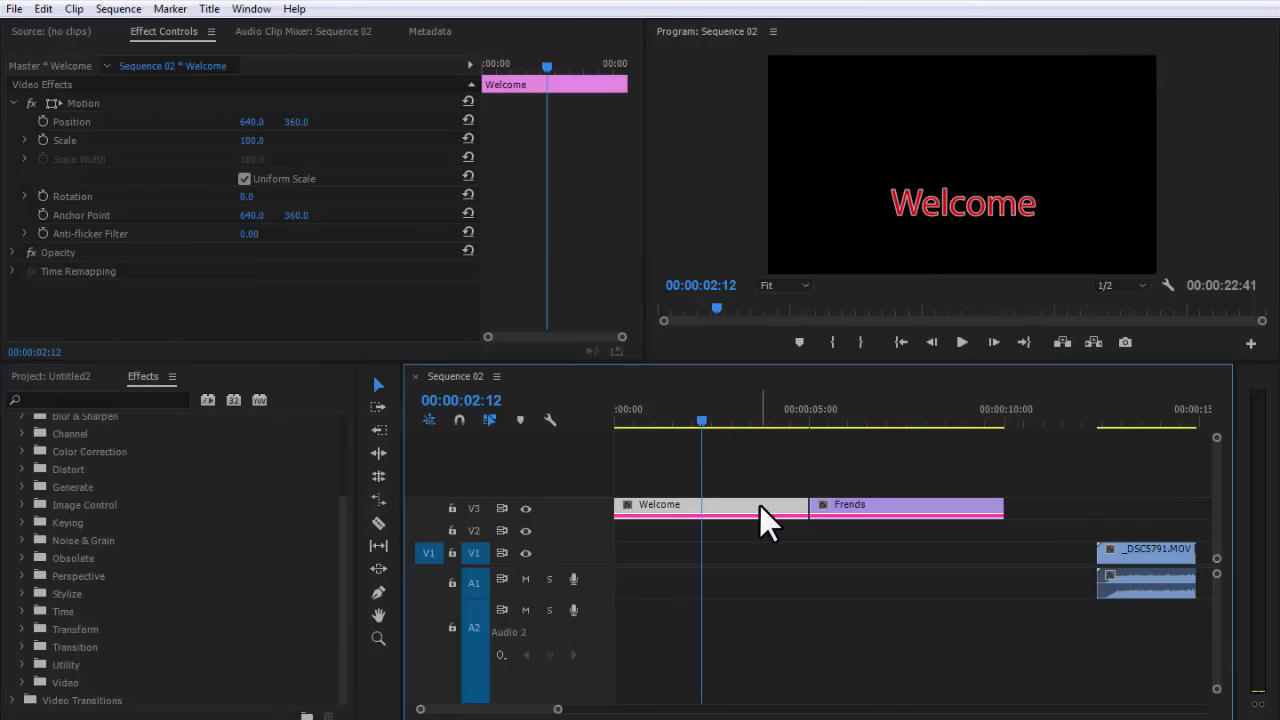
left_click_drag(723, 426, 694, 431)
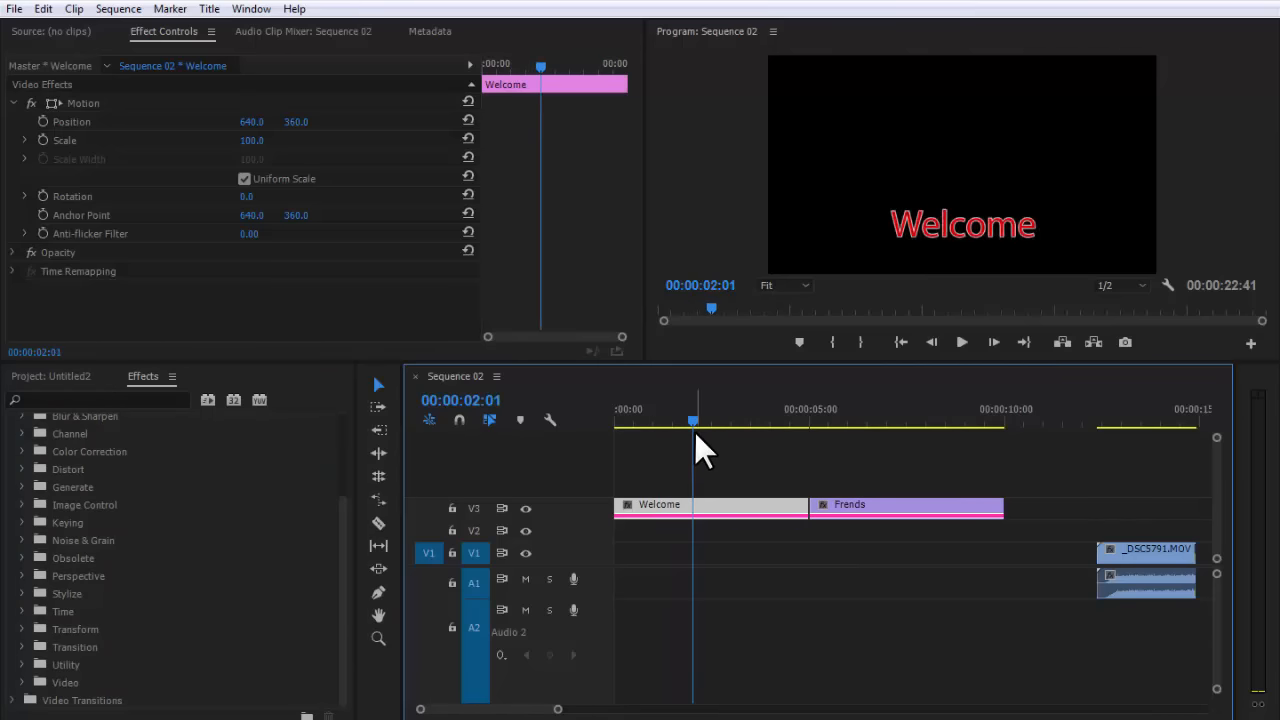